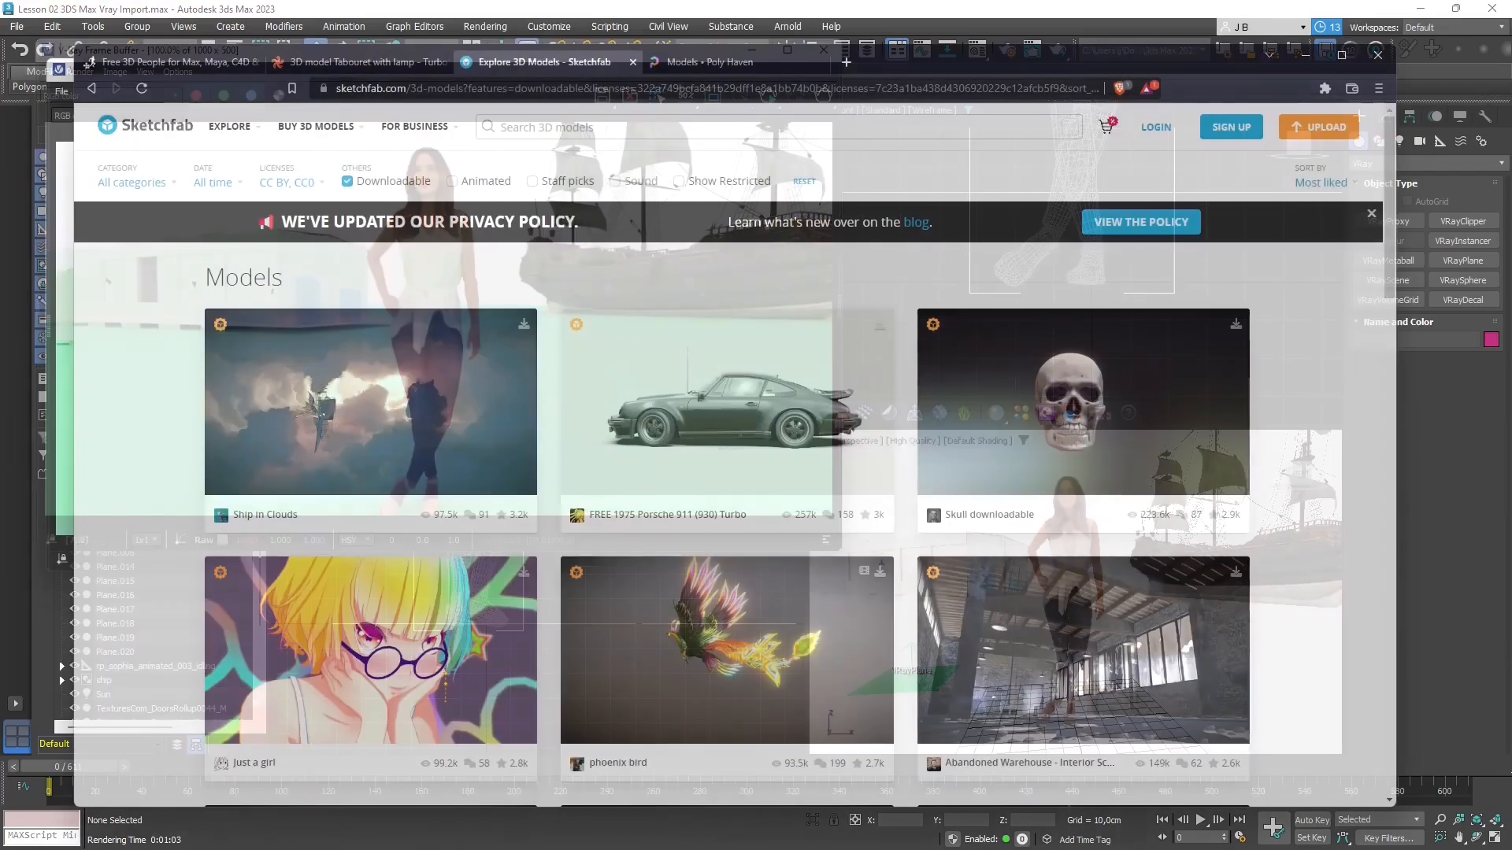
- Open the Abandoned Warehouse - Interior Scene model on Sketchfab and review its details, licence and download option
{"action": "scroll", "coordinate": [1084, 575], "scroll_direction": "down", "scroll_amount": 3}
{"action": "scroll", "coordinate": [1084, 512], "scroll_direction": "down", "scroll_amount": 2}
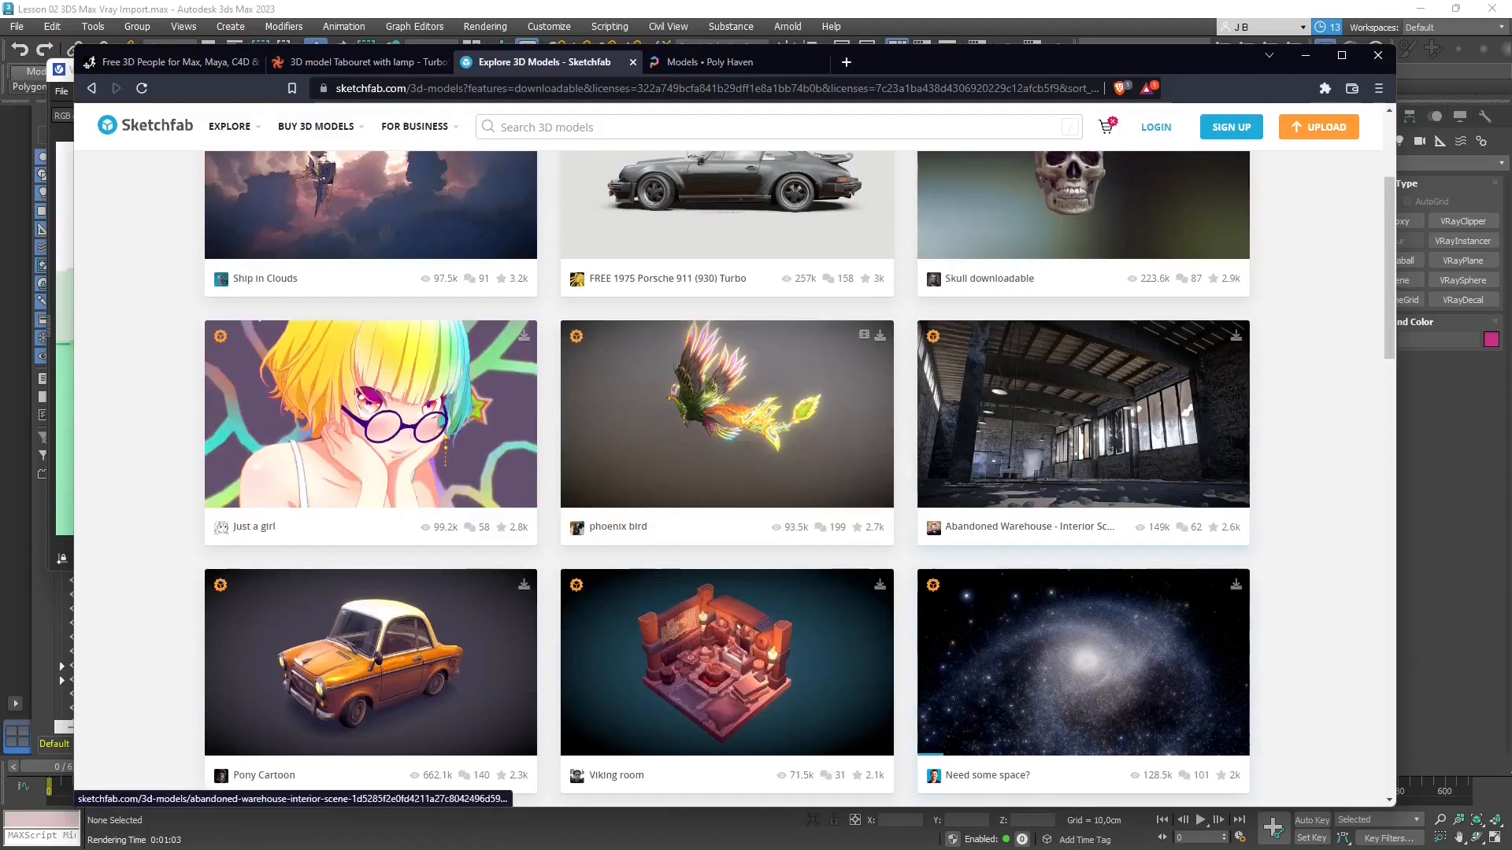
{"action": "left_click", "coordinate": [1057, 526]}
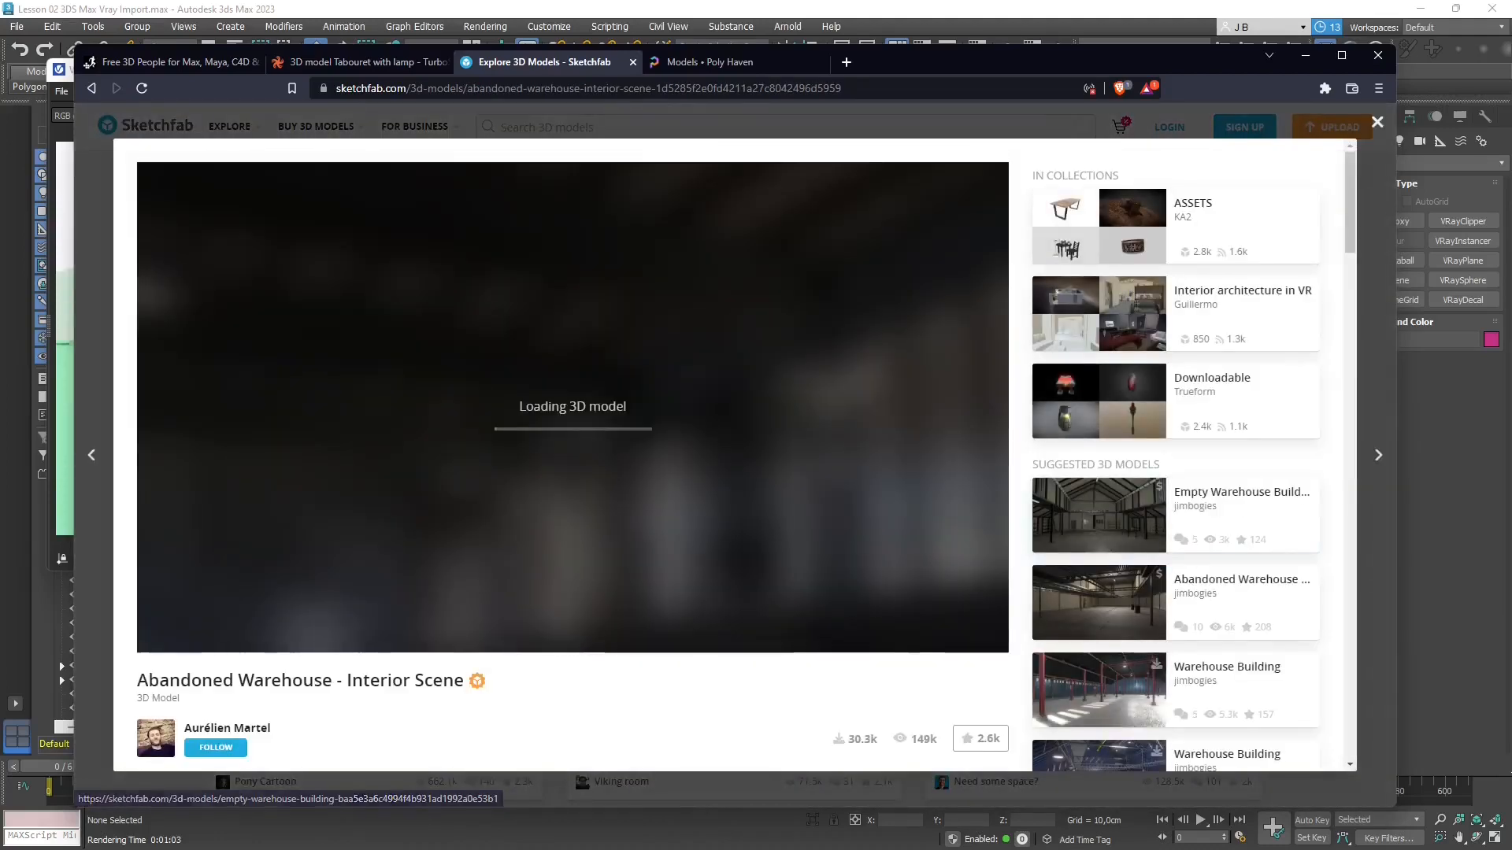
{"action": "scroll", "coordinate": [732, 455], "scroll_direction": "down", "scroll_amount": 2}
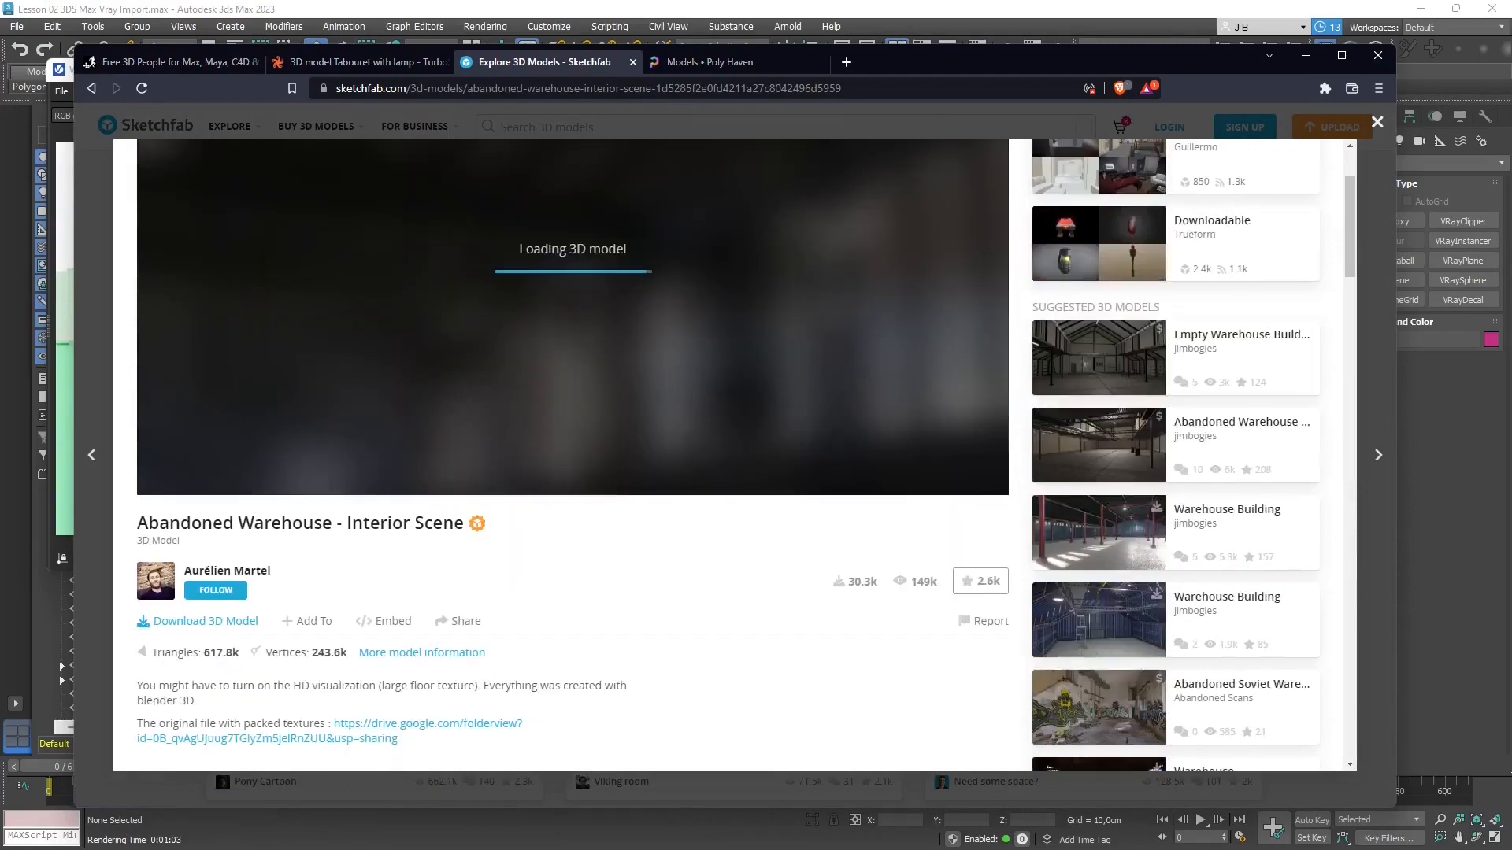
{"action": "scroll", "coordinate": [732, 455], "scroll_direction": "down", "scroll_amount": 2}
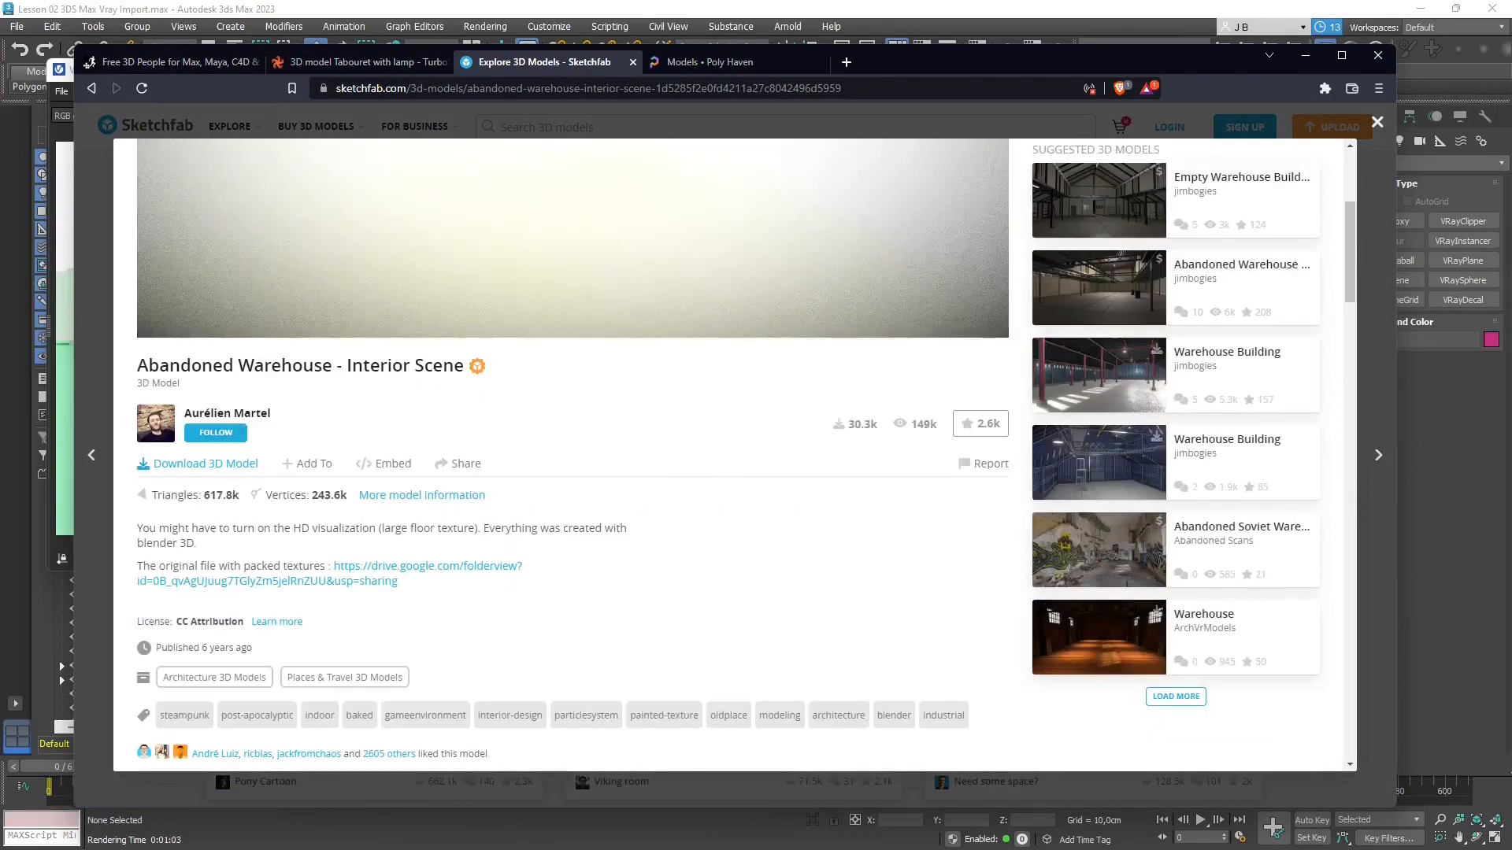
- Try to download the warehouse model from Sketchfab and dismiss the login form
{"action": "left_click", "coordinate": [205, 464]}
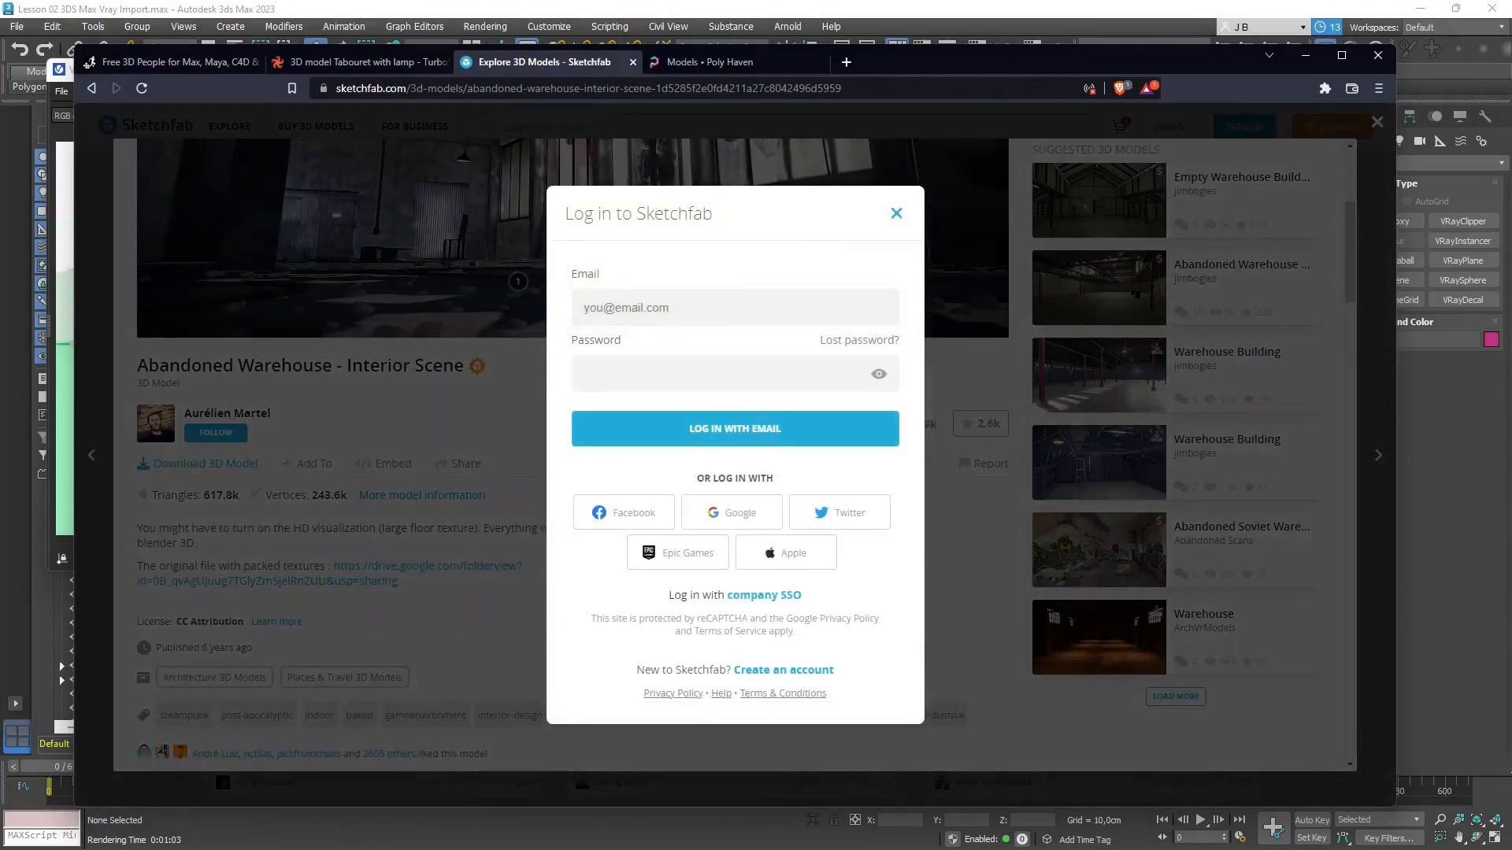
{"action": "left_click", "coordinate": [896, 214]}
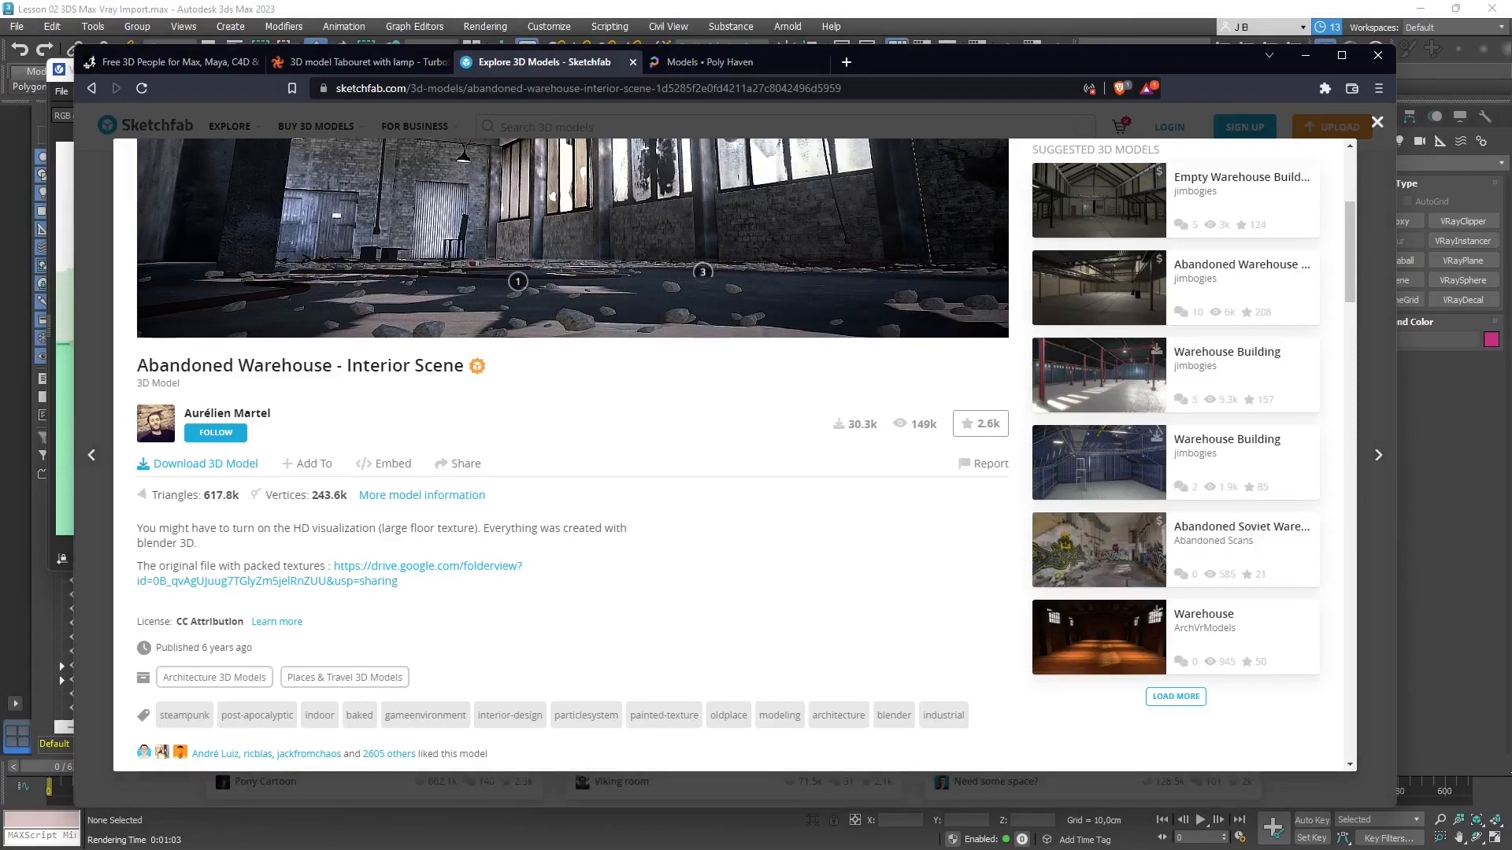
{"action": "scroll", "coordinate": [573, 454], "scroll_direction": "up", "scroll_amount": 4}
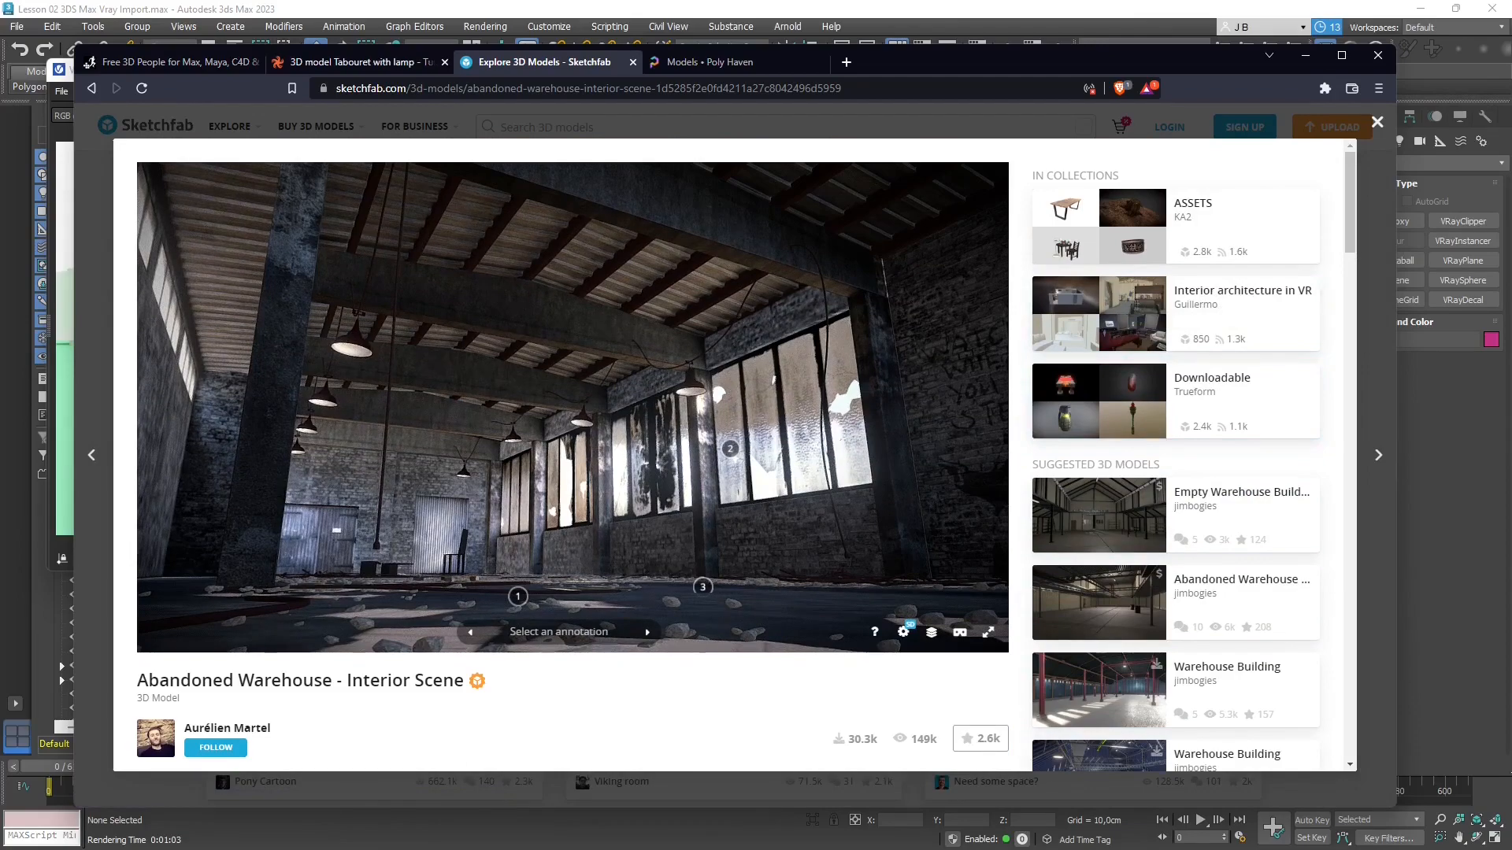
- View the Tabouret with lamp model on TurboSquid and return to the Free 3ds Max Models listing
{"action": "left_click", "coordinate": [359, 61]}
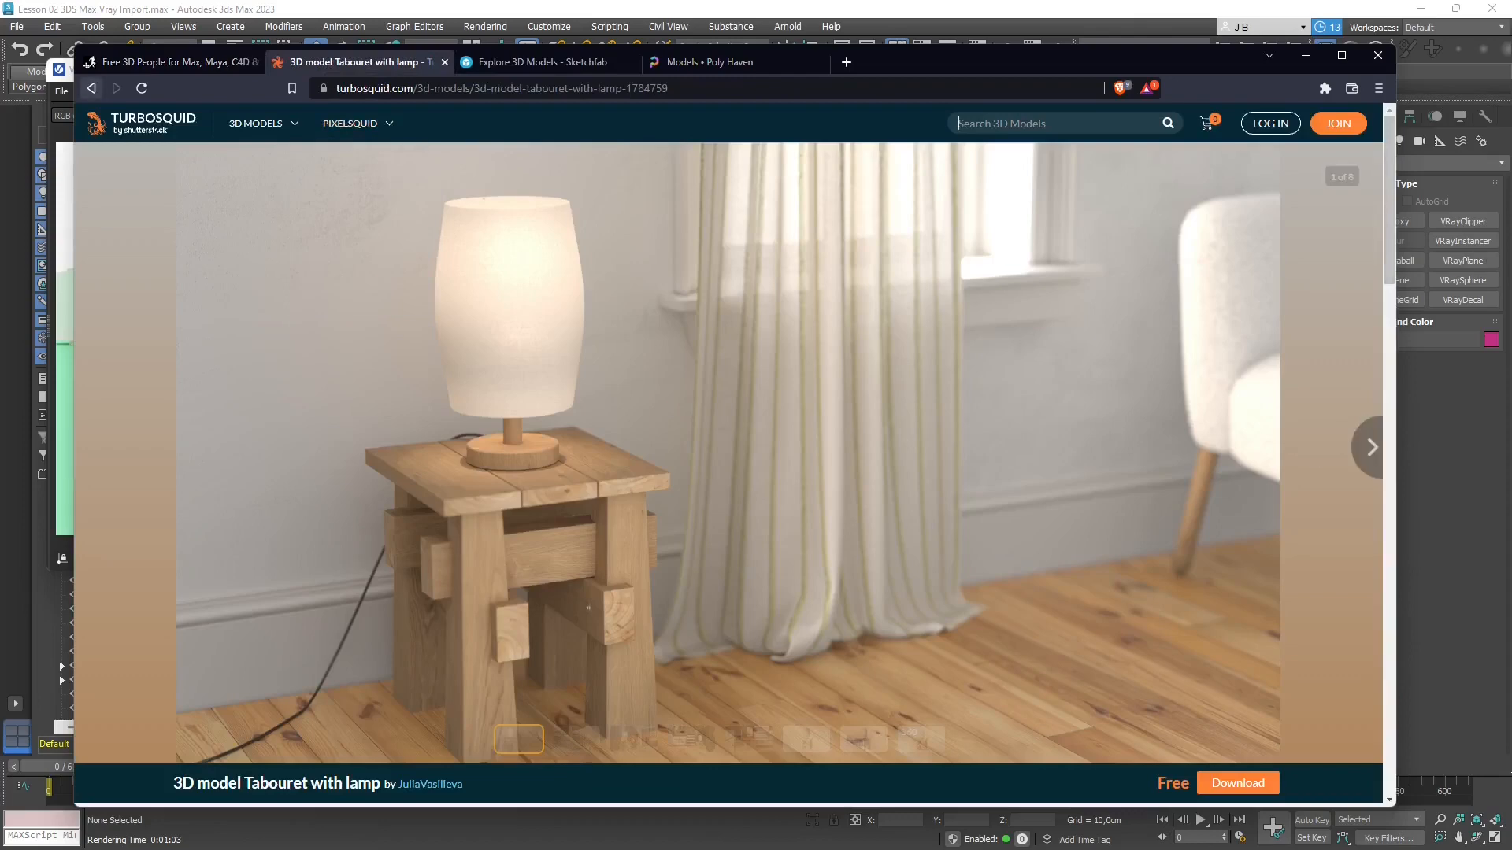
{"action": "left_click", "coordinate": [91, 88]}
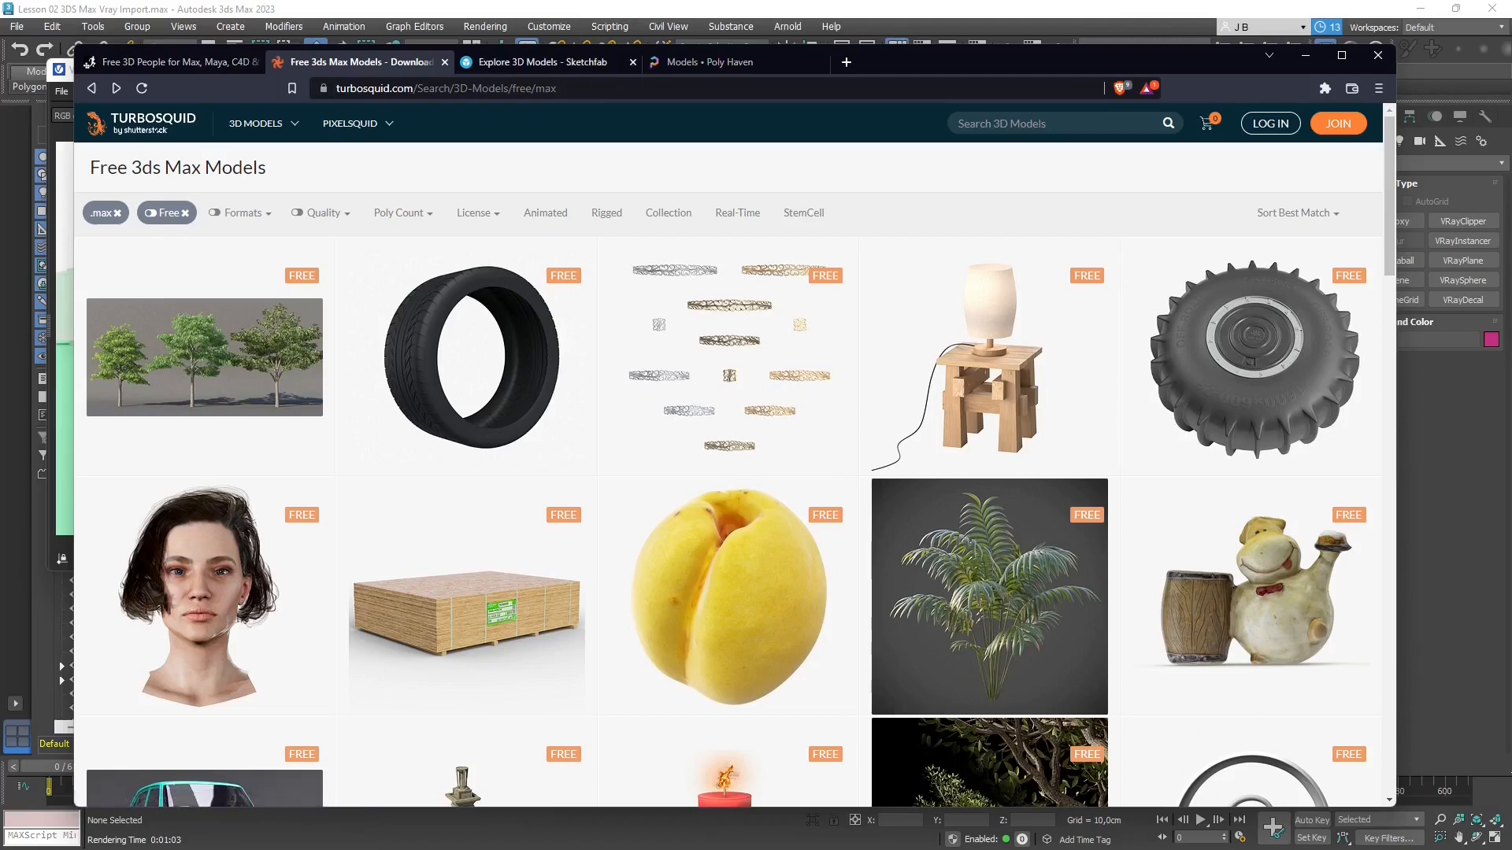
{"action": "left_click", "coordinate": [543, 62]}
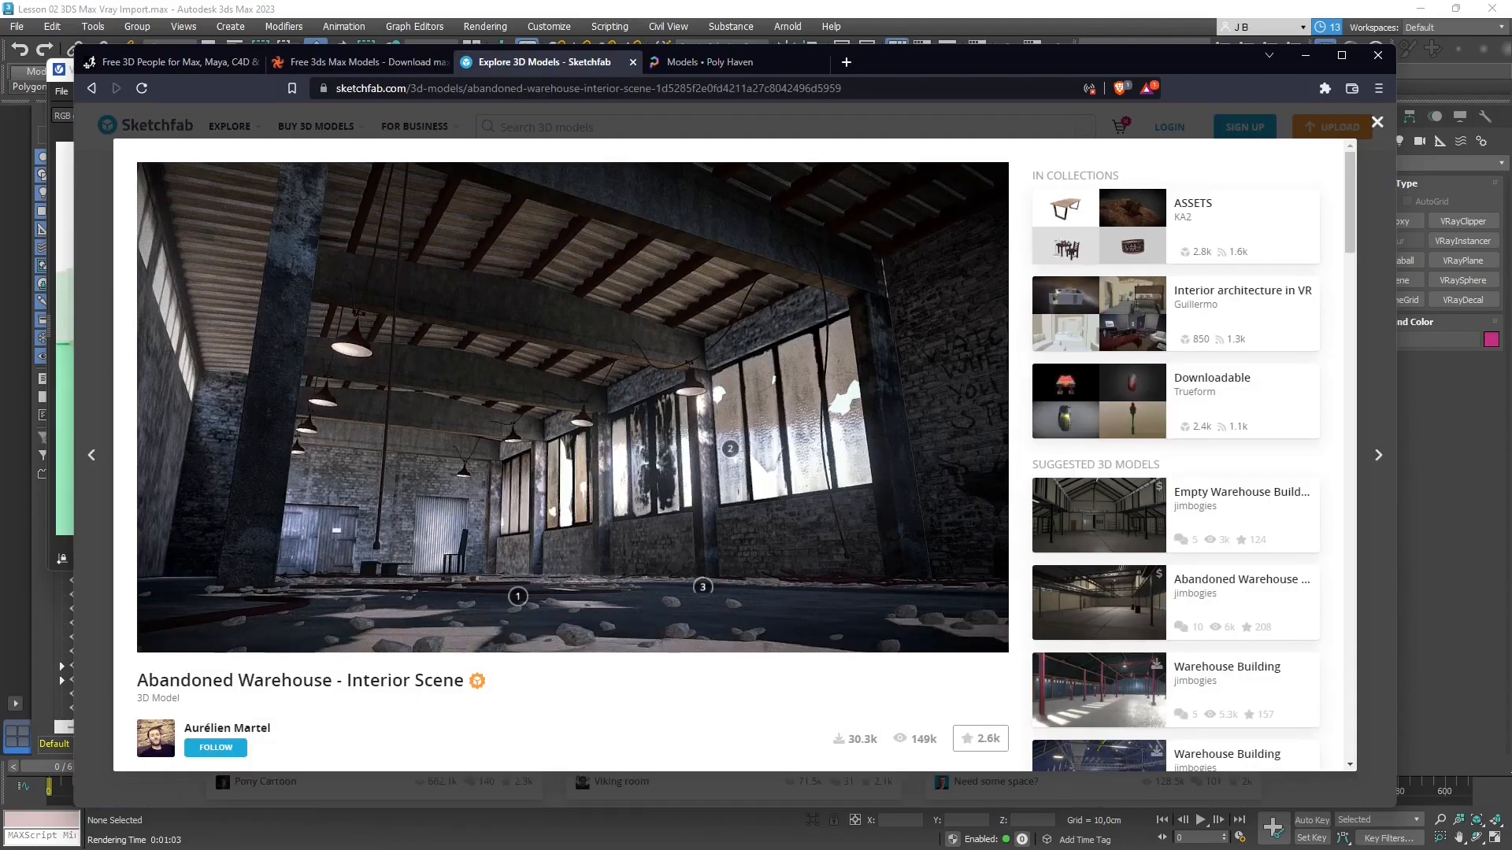
- Browse Poly Haven's models, open the Dutch Ship Medium page, view its download file formats and return to 3ds Max
{"action": "left_click", "coordinate": [709, 61]}
{"action": "scroll", "coordinate": [811, 473], "scroll_direction": "up", "scroll_amount": 15}
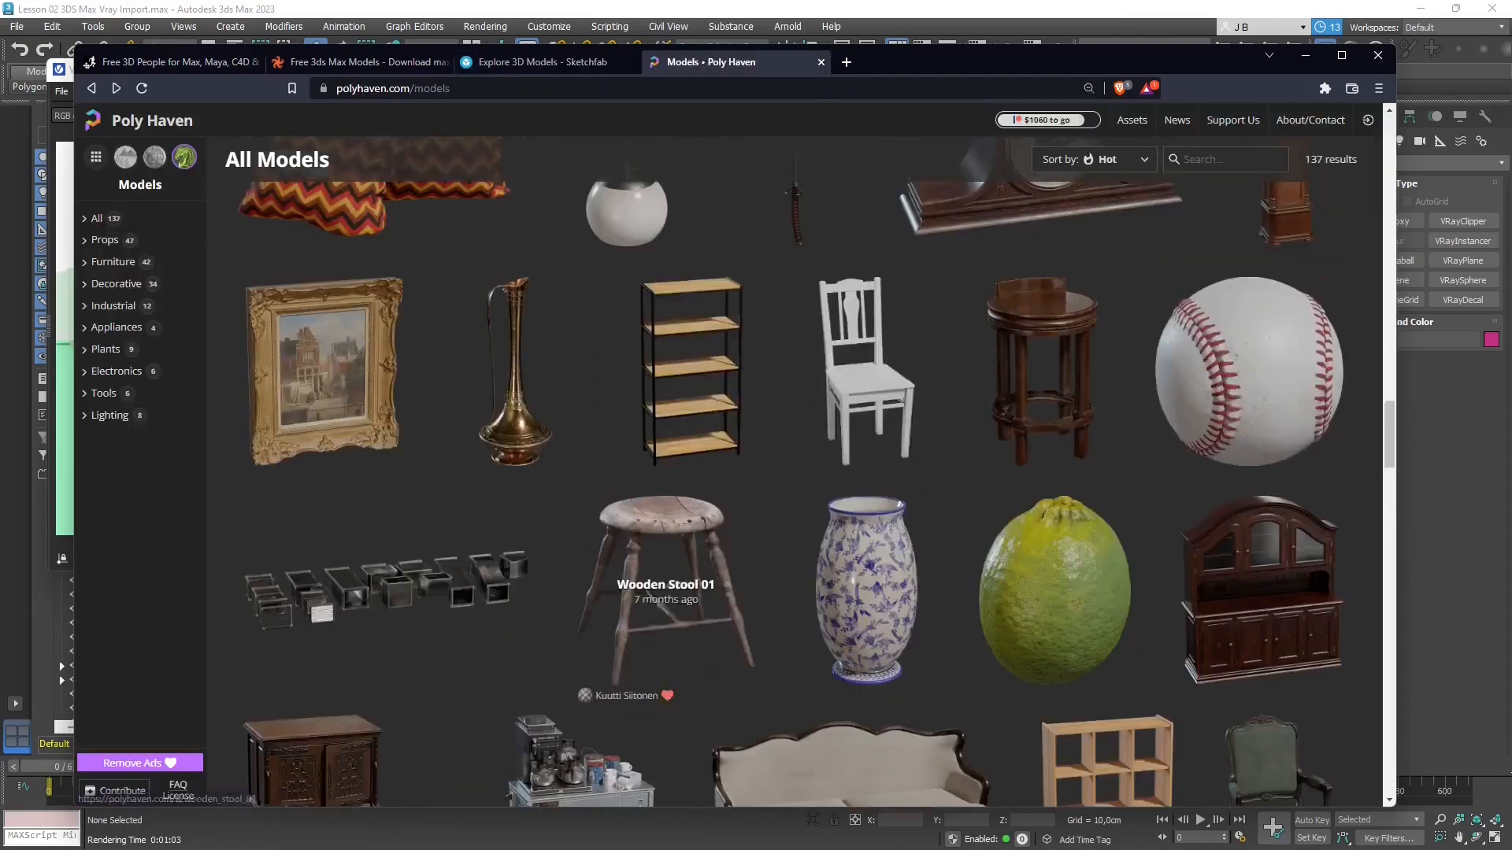
{"action": "scroll", "coordinate": [795, 504], "scroll_direction": "up", "scroll_amount": 15}
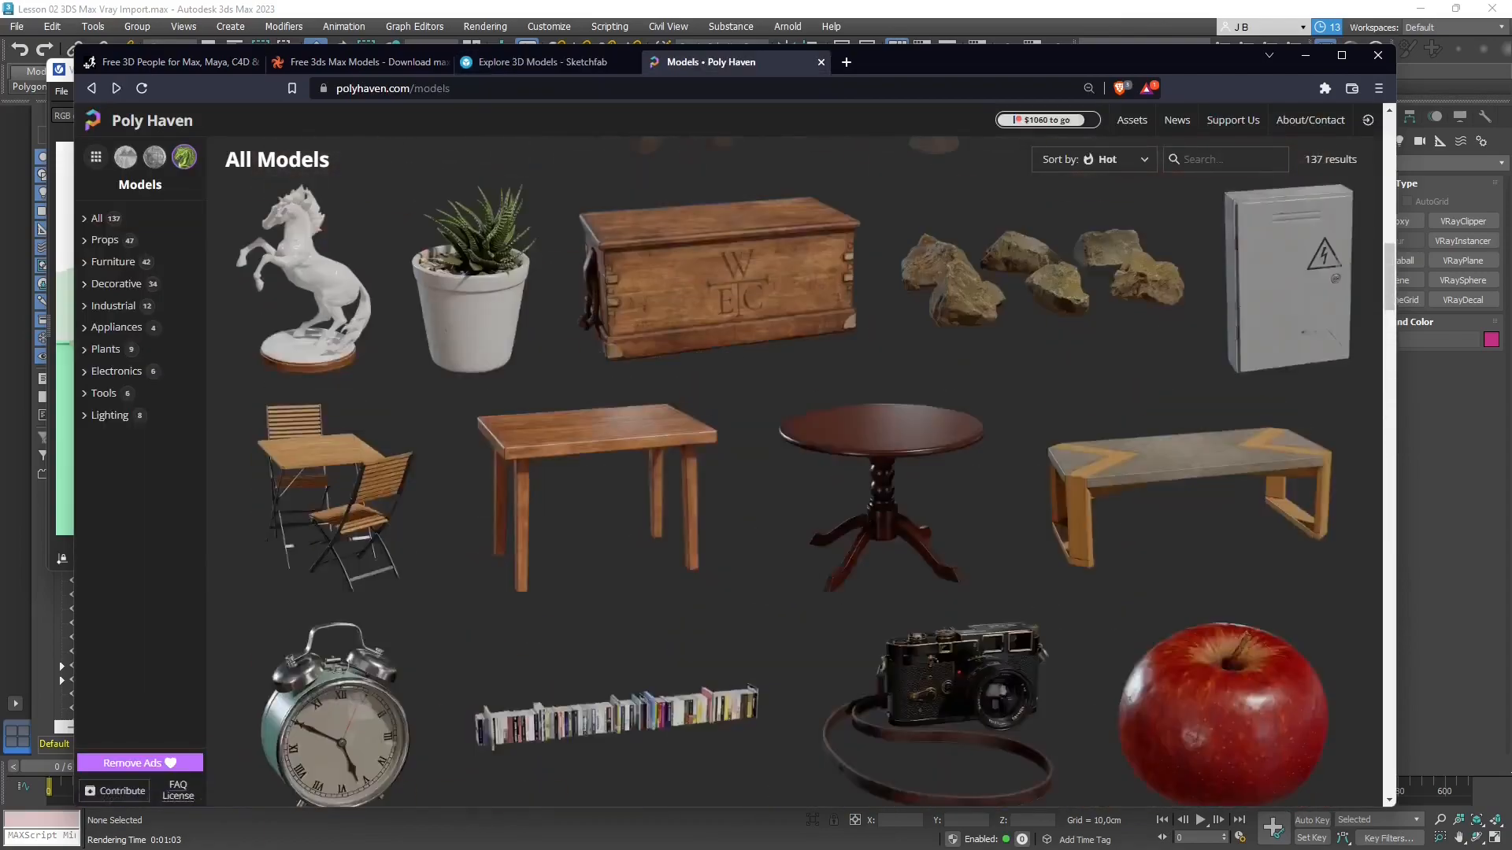
{"action": "scroll", "coordinate": [794, 504], "scroll_direction": "up", "scroll_amount": 3}
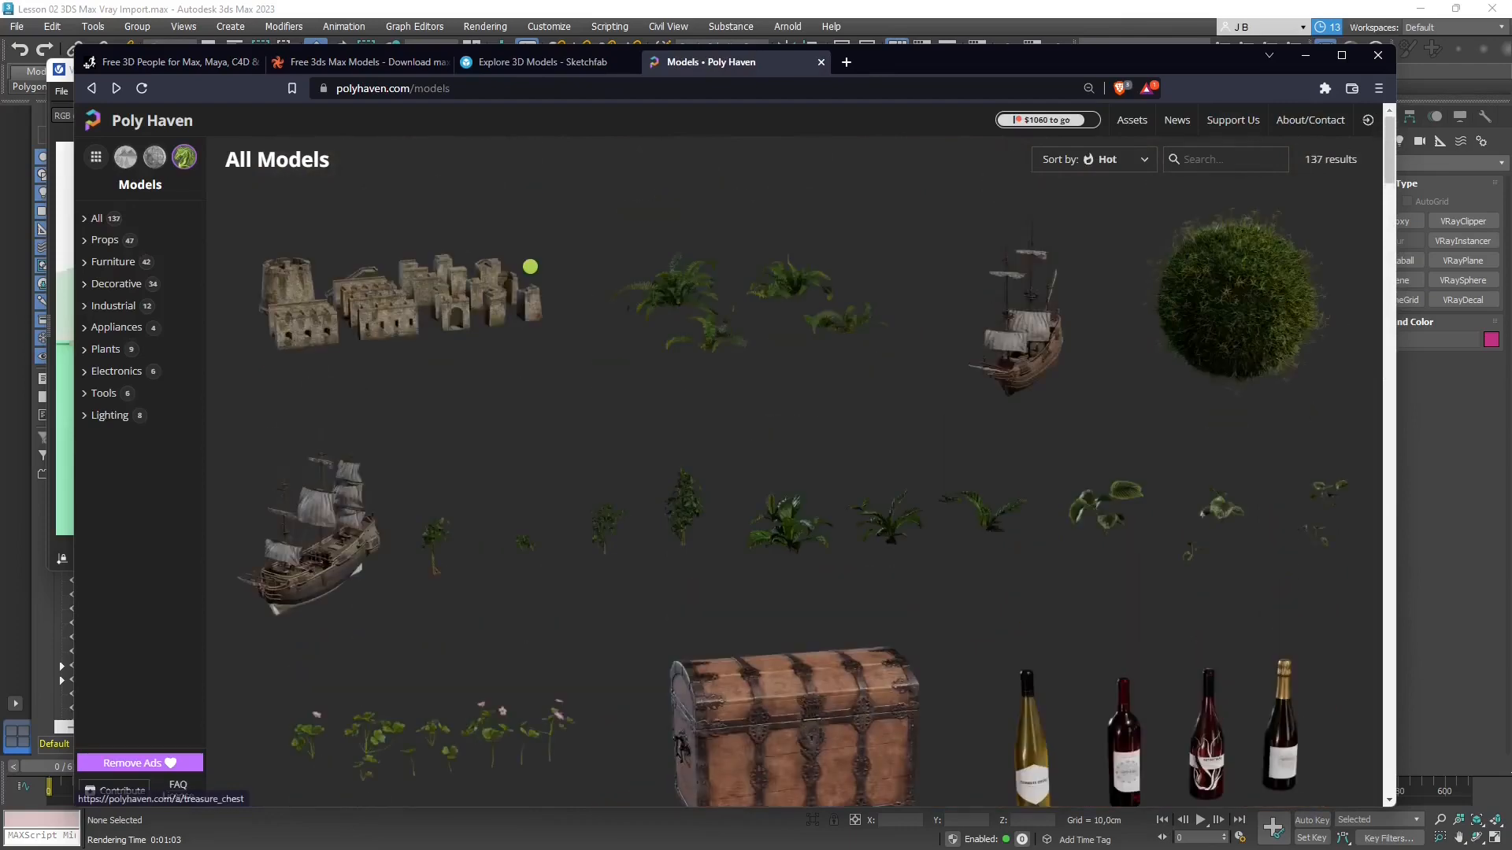
{"action": "left_click", "coordinate": [1016, 347]}
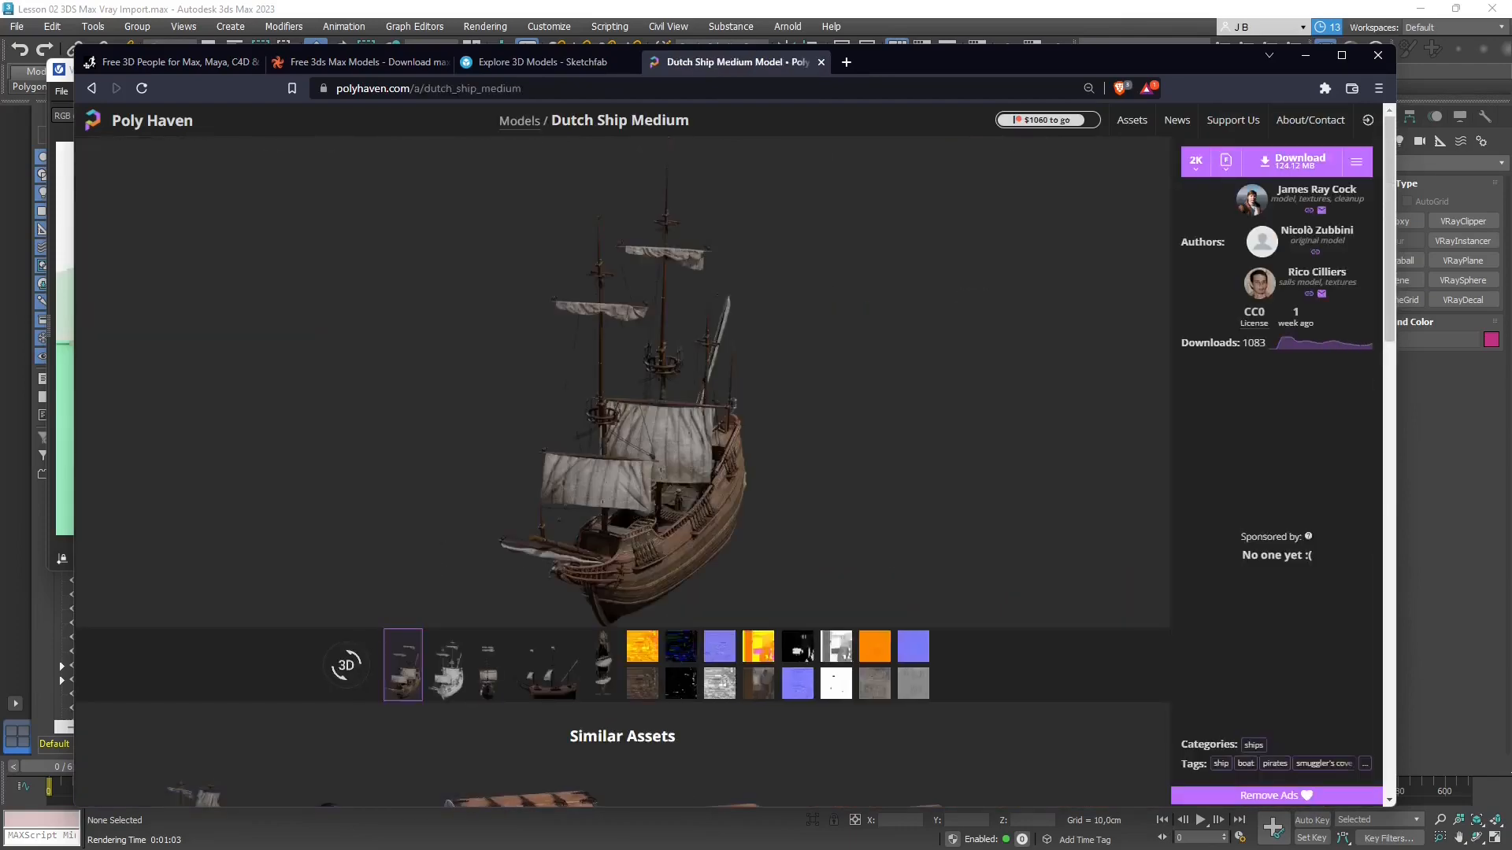
{"action": "left_click", "coordinate": [1225, 161]}
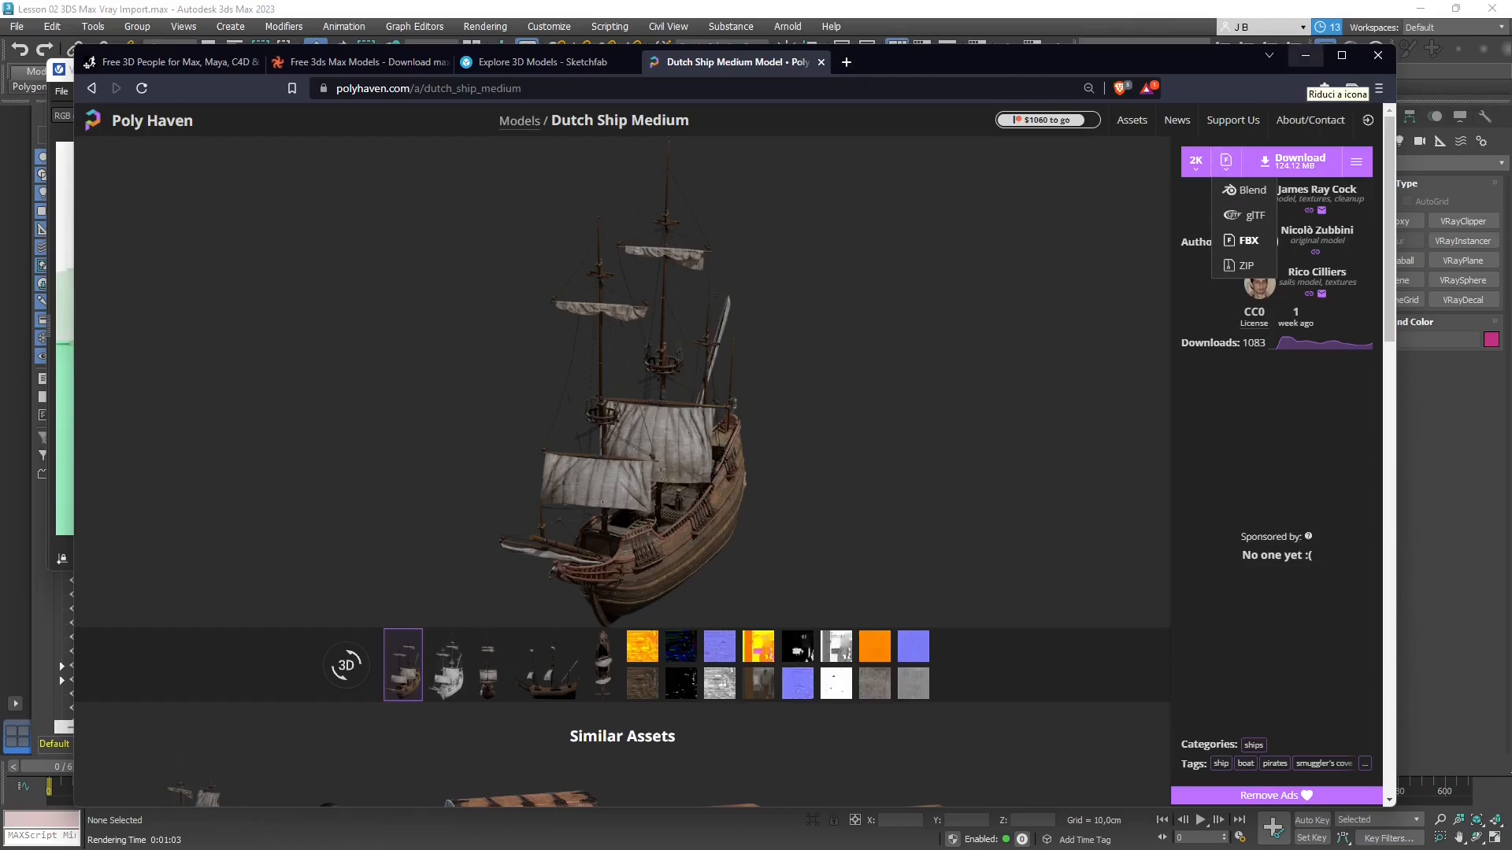
{"action": "left_click", "coordinate": [1305, 55]}
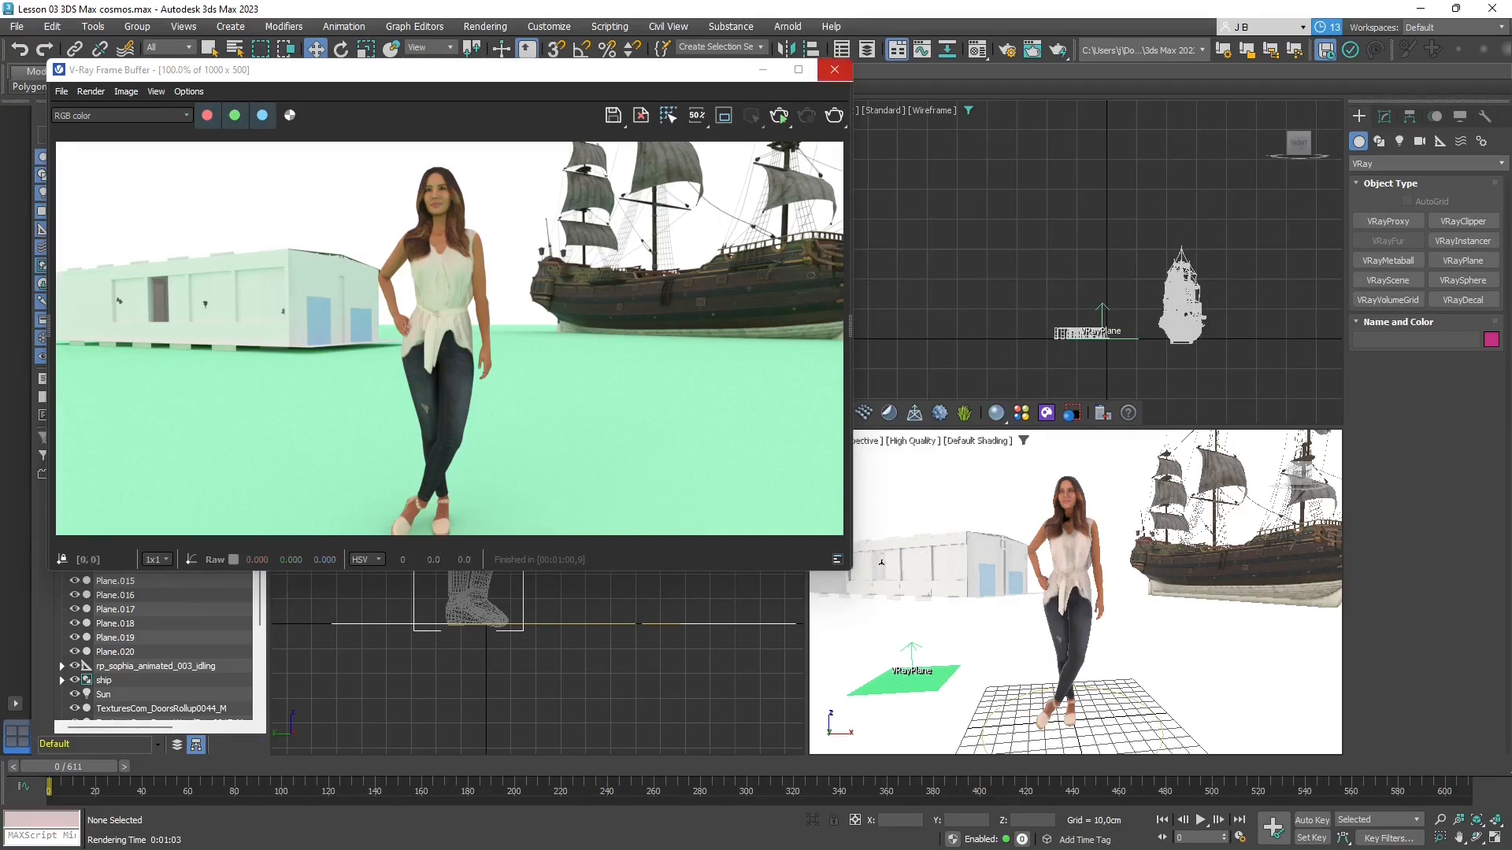
- Close the V-Ray Frame Buffer and delete the ship from the scene
{"action": "left_click", "coordinate": [834, 69]}
{"action": "scroll", "coordinate": [581, 299], "scroll_direction": "down", "scroll_amount": 5}
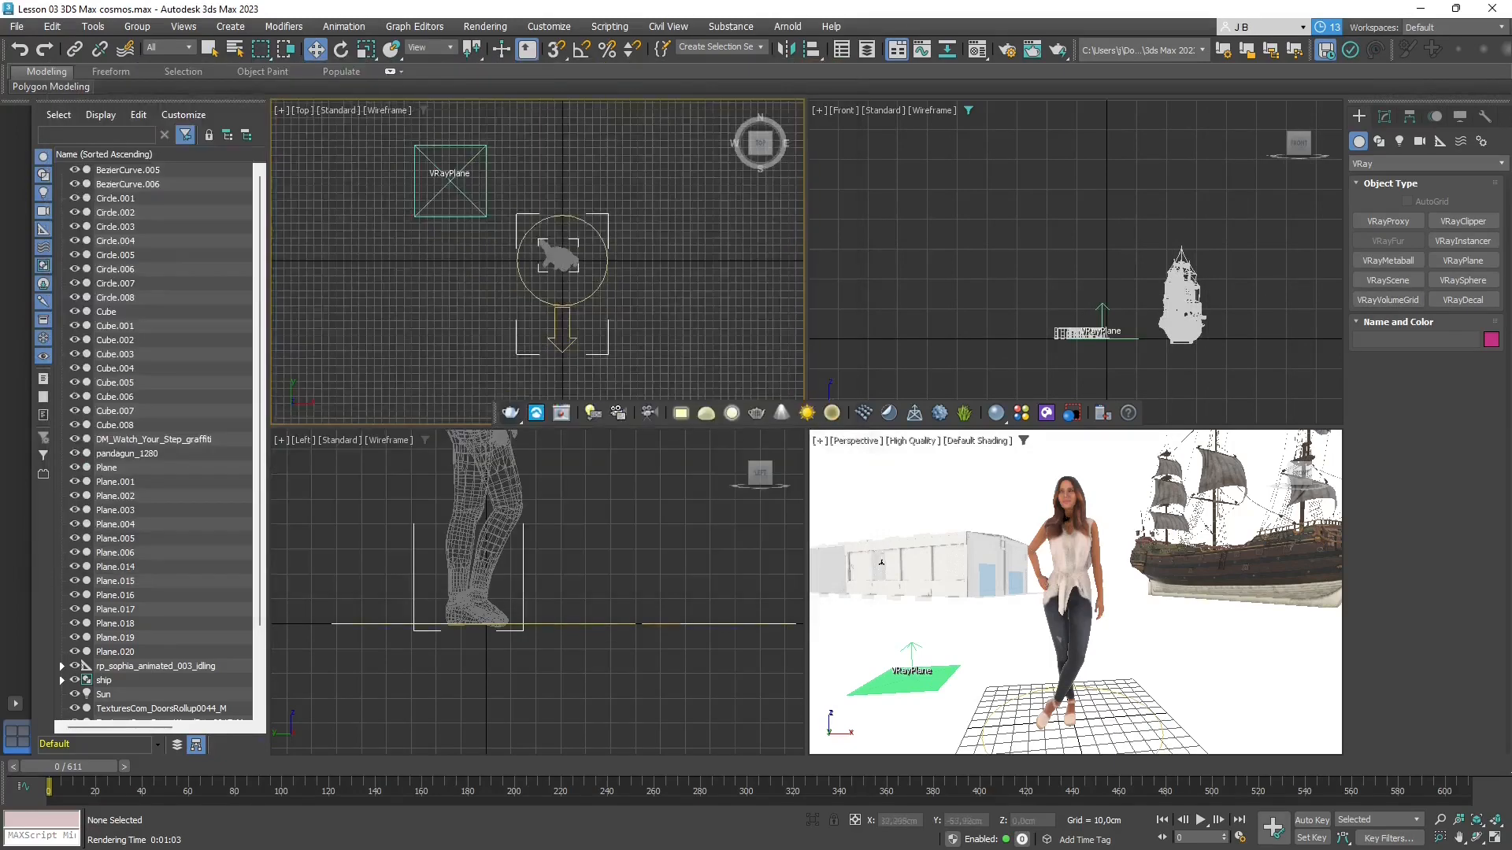
{"action": "scroll", "coordinate": [581, 299], "scroll_direction": "down", "scroll_amount": 7}
{"action": "middle_click_drag", "start_coordinate": [581, 299], "coordinate": [560, 330]}
{"action": "left_click", "coordinate": [668, 257]}
{"action": "key", "text": "Delete"}
{"action": "scroll", "coordinate": [559, 352], "scroll_direction": "up", "scroll_amount": 3}
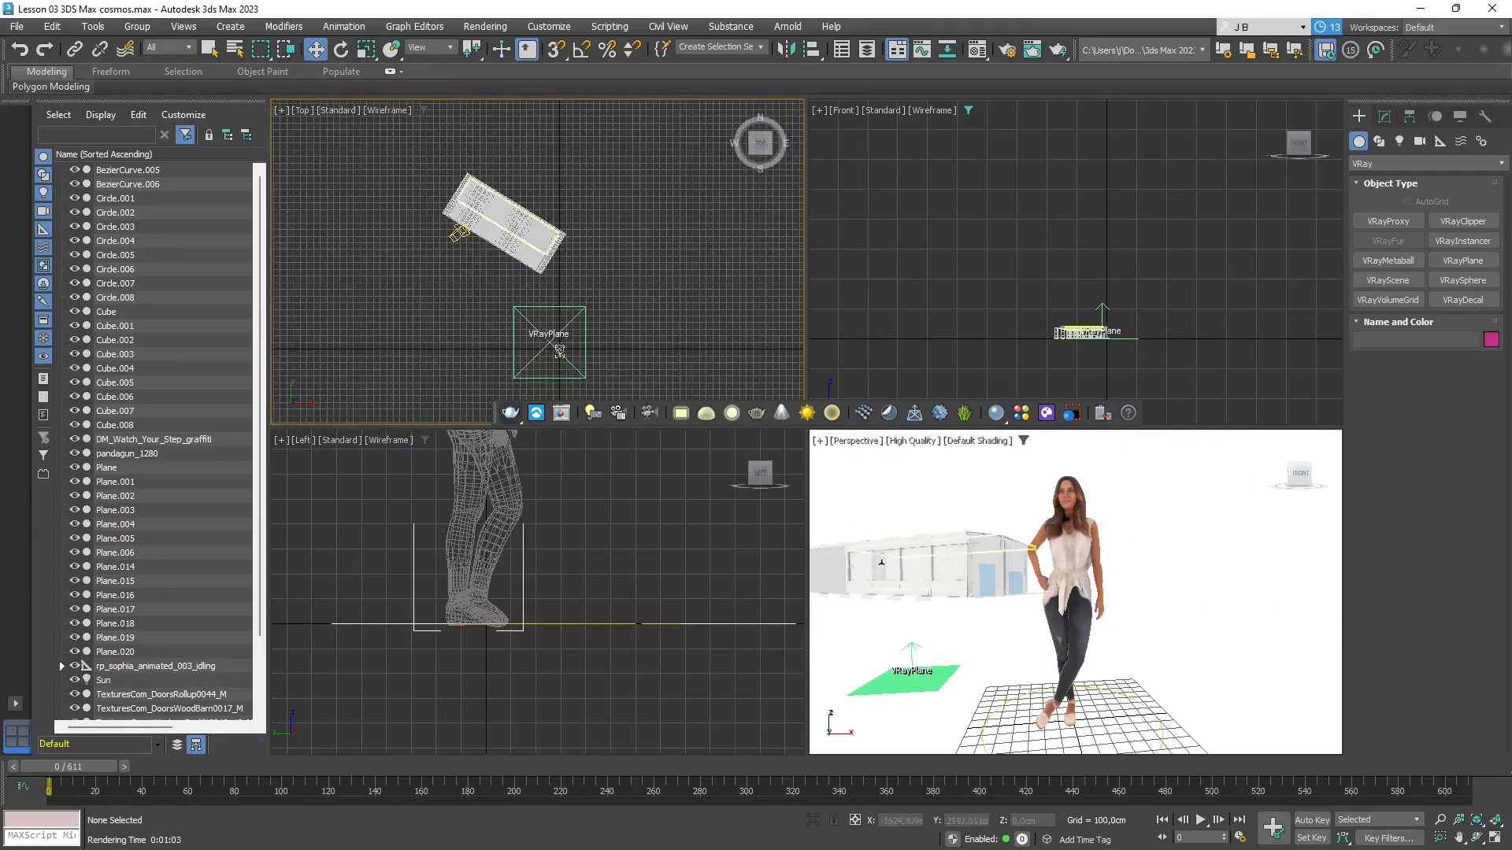
- Select all the warehouse parts in the Top view and move them down towards the woman and the VRayPlane
{"action": "left_click_drag", "start_coordinate": [417, 163], "coordinate": [573, 290]}
{"action": "left_click_drag", "start_coordinate": [548, 197], "coordinate": [560, 281]}
{"action": "left_click_drag", "start_coordinate": [471, 319], "coordinate": [471, 321]}
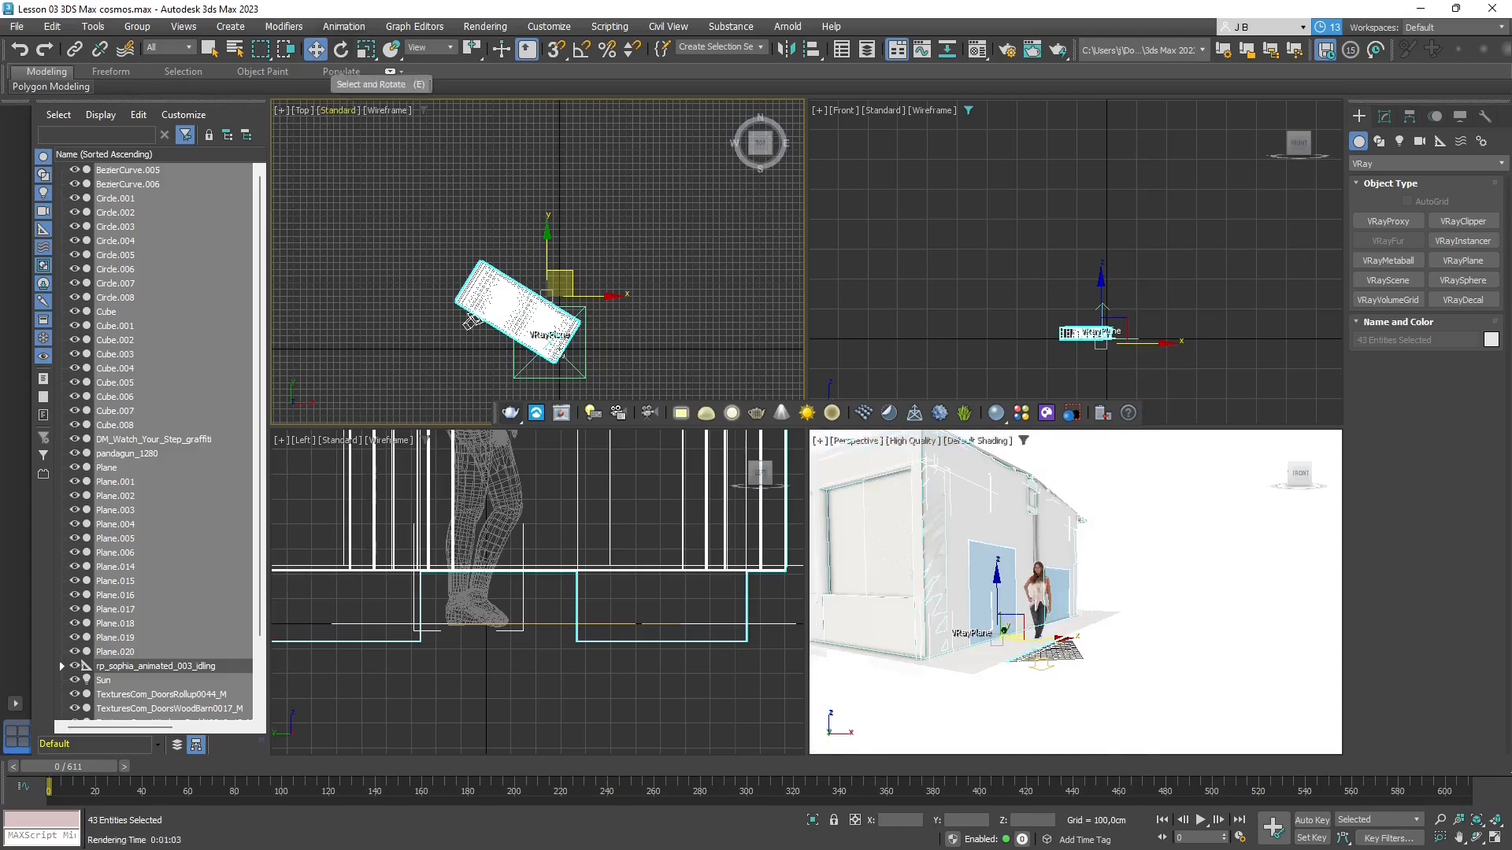
- Scale up the selected warehouse uniformly until it encloses the woman and the VRayPlane
{"action": "left_click", "coordinate": [366, 49]}
{"action": "left_click_drag", "start_coordinate": [471, 321], "coordinate": [453, 323]}
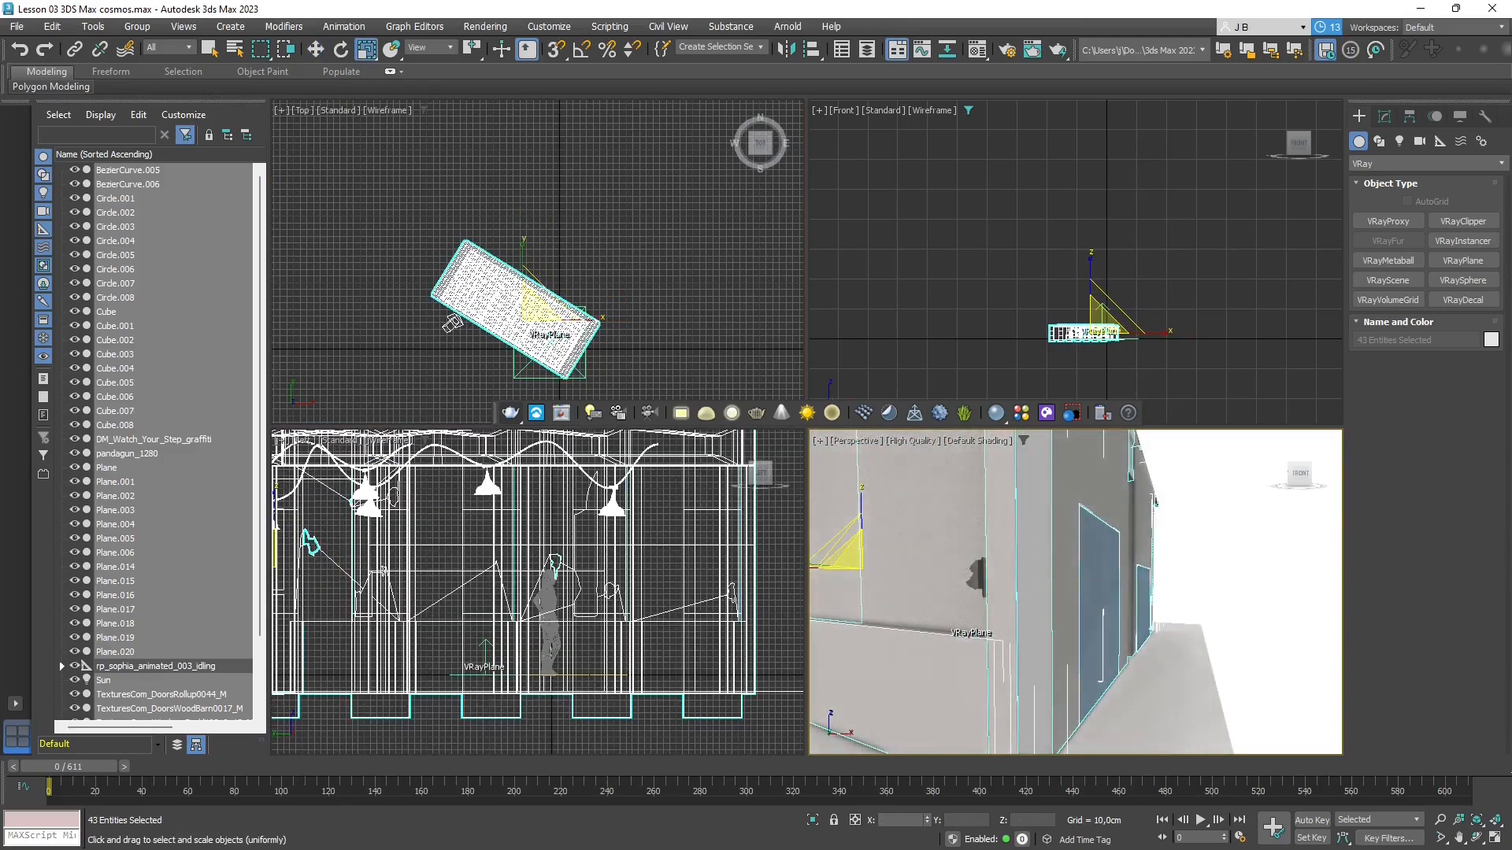
{"action": "middle_click_drag", "start_coordinate": [566, 320], "coordinate": [577, 297]}
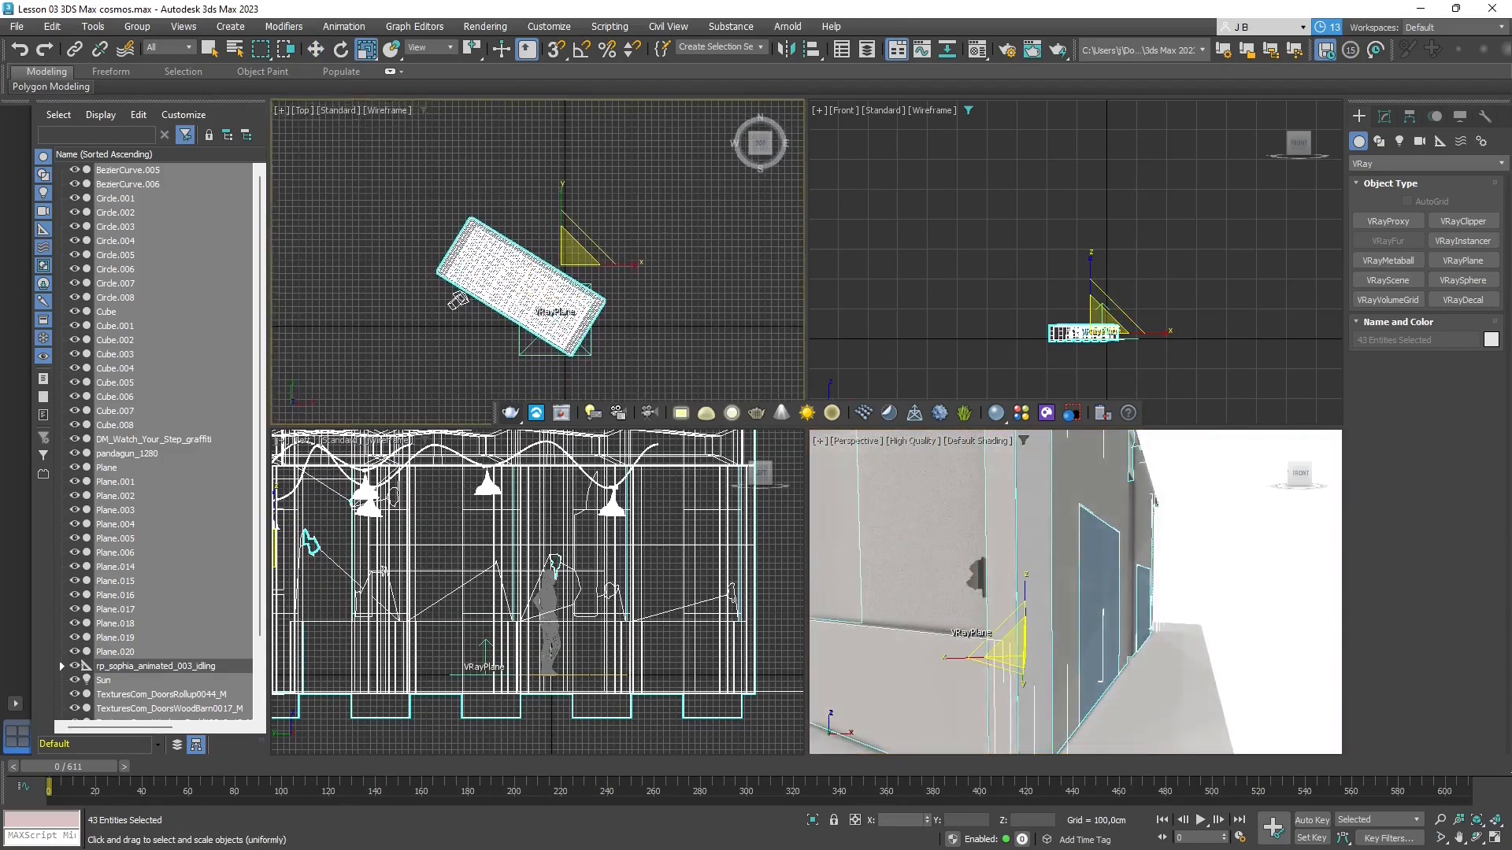
{"action": "scroll", "coordinate": [577, 297], "scroll_direction": "up", "scroll_amount": 4}
{"action": "left_click_drag", "start_coordinate": [339, 306], "coordinate": [275, 339]}
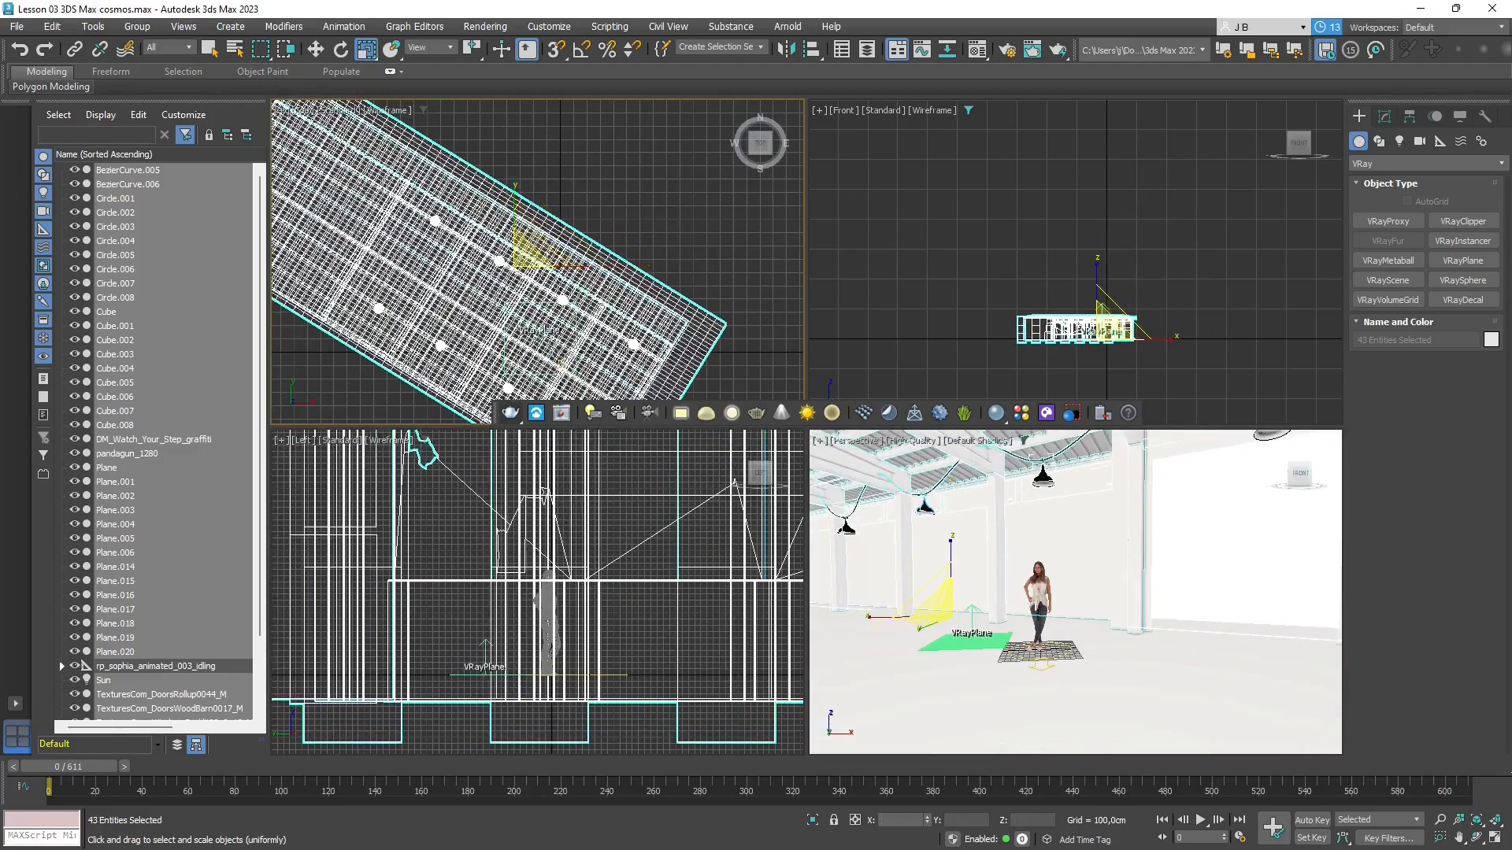
{"action": "middle_click_drag", "start_coordinate": [1075, 599], "coordinate": [977, 603], "text": "alt"}
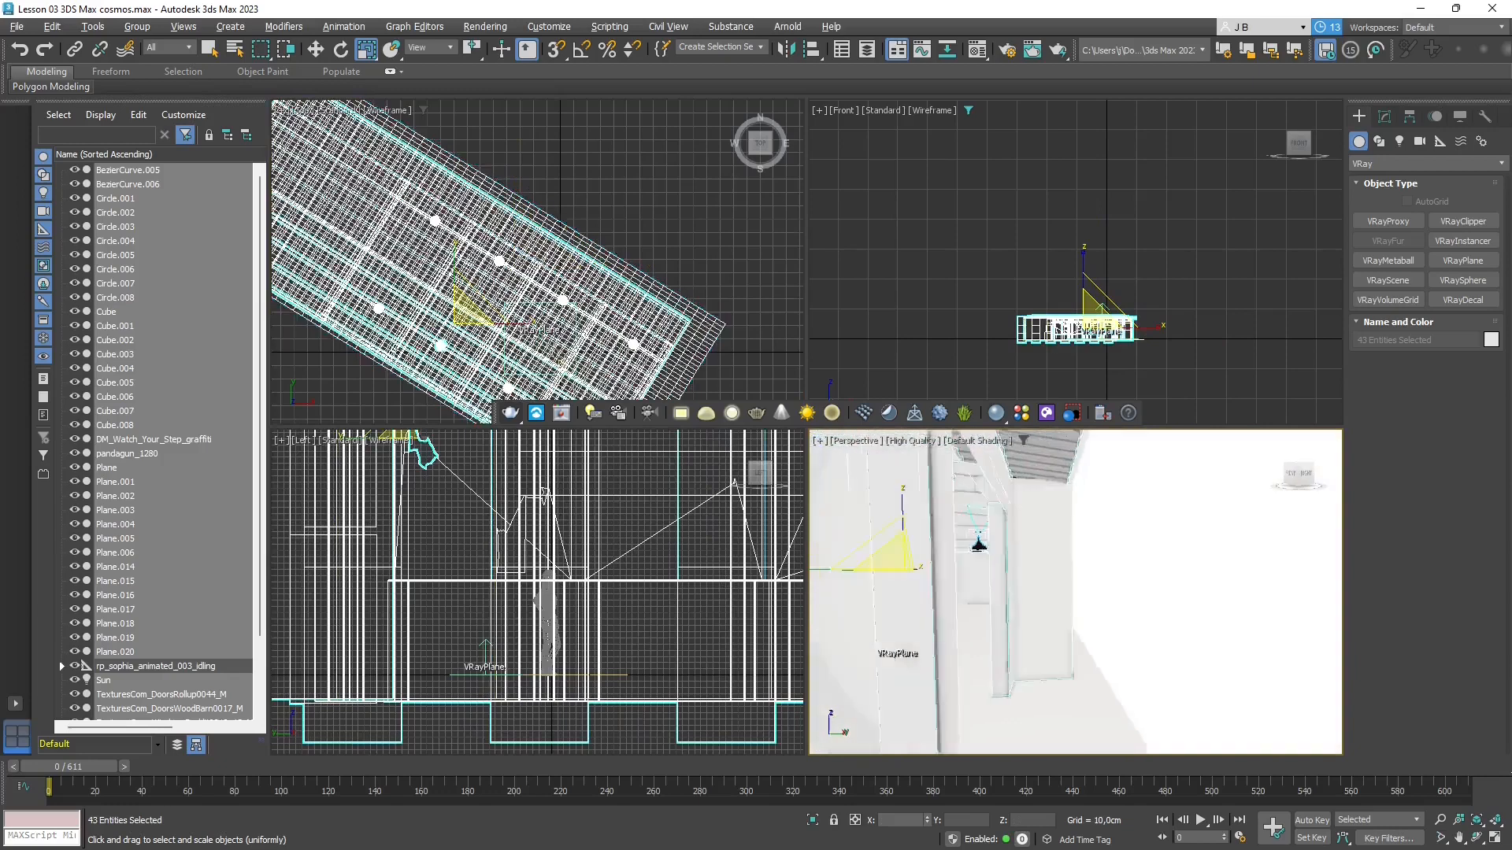
{"action": "middle_click_drag", "start_coordinate": [978, 543], "coordinate": [897, 591], "text": "alt"}
{"action": "scroll", "coordinate": [1076, 592], "scroll_direction": "up", "scroll_amount": 5}
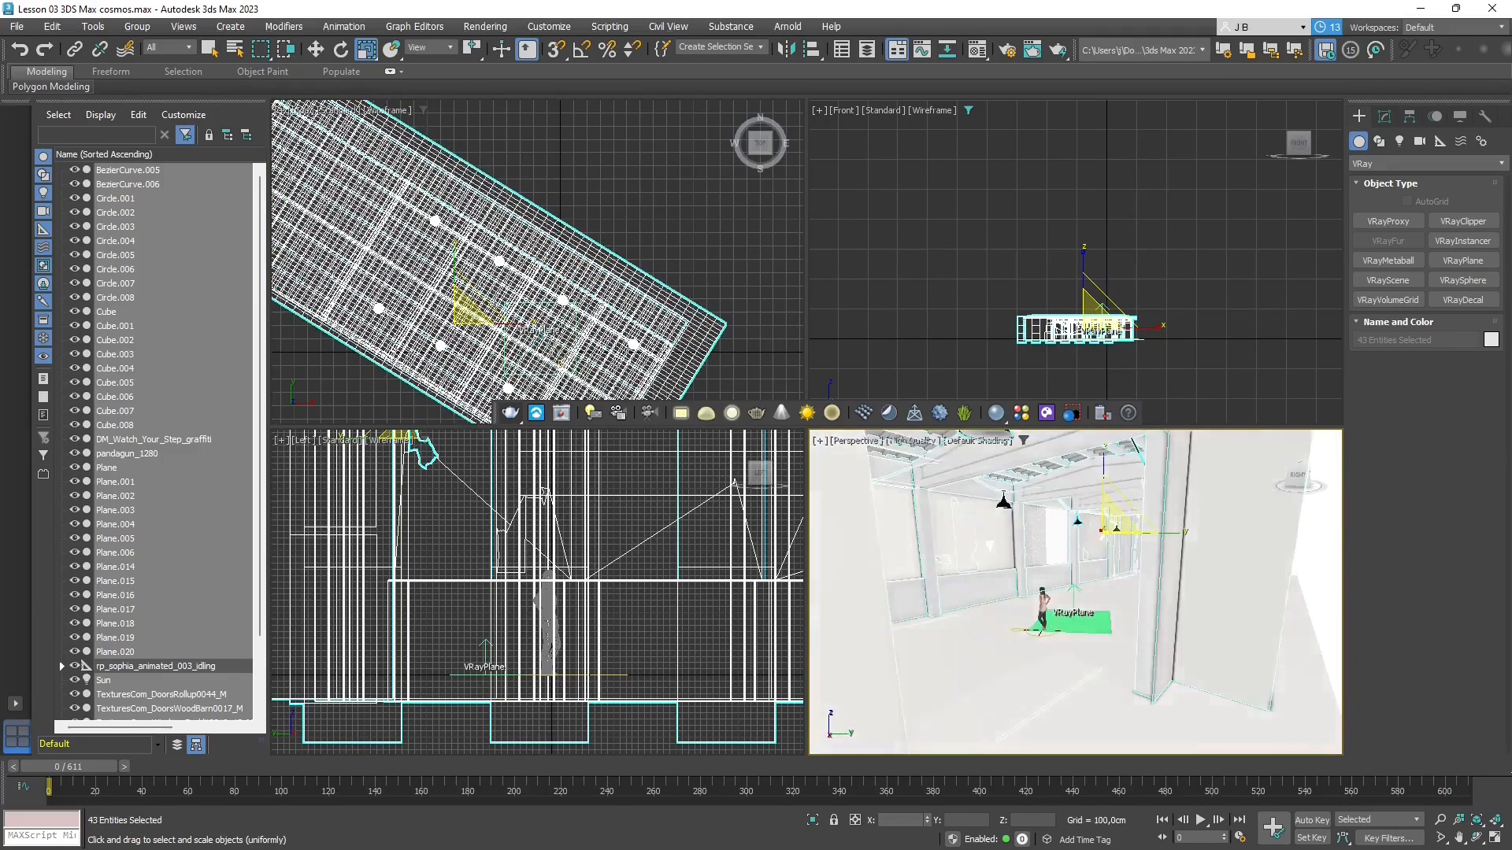
{"action": "scroll", "coordinate": [1076, 592], "scroll_direction": "up", "scroll_amount": 5}
{"action": "mouse_move", "coordinate": [1076, 592]}
{"action": "middle_mouse_down", "text": "alt"}
{"action": "mouse_move", "coordinate": [1118, 602]}
{"action": "mouse_move", "coordinate": [1099, 591]}
{"action": "middle_mouse_up", "text": "alt"}
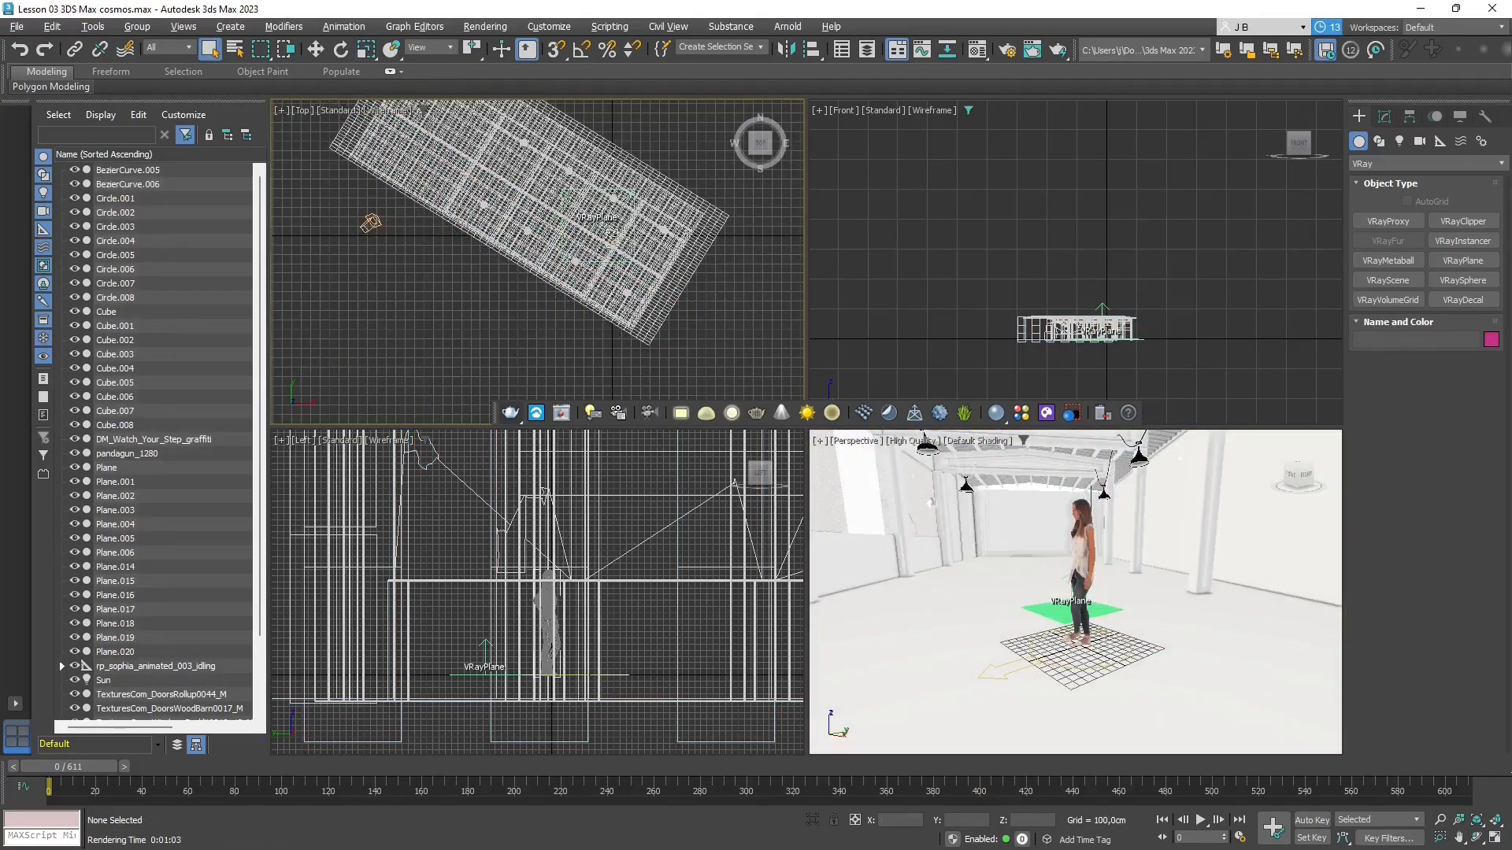
- Change the Sun directional light's shadow type to VRayShadow and clear the selection
{"action": "left_click", "coordinate": [937, 515]}
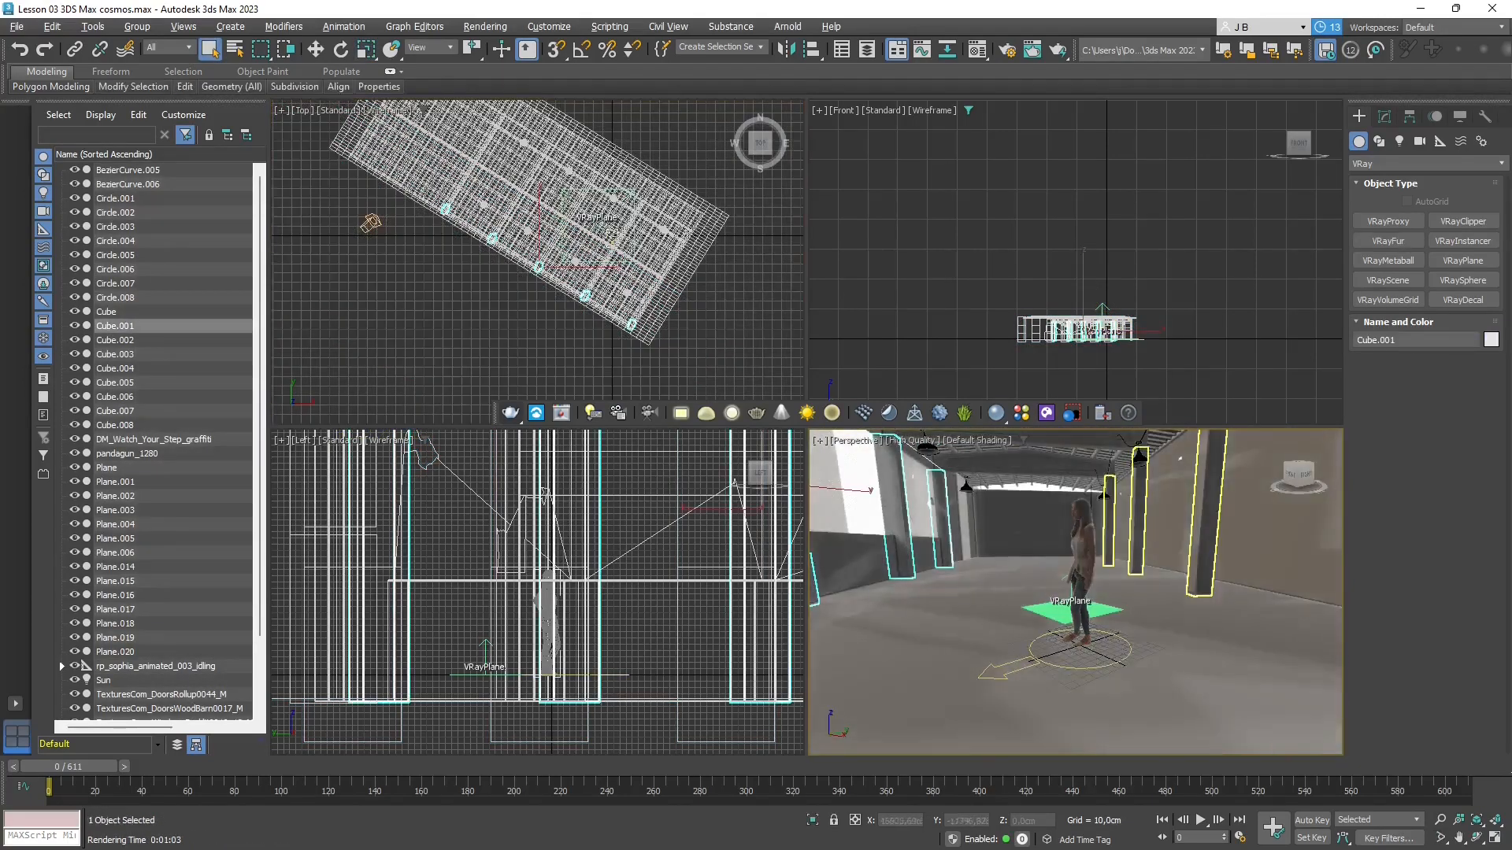
{"action": "left_click", "coordinate": [433, 310]}
{"action": "left_click", "coordinate": [370, 224]}
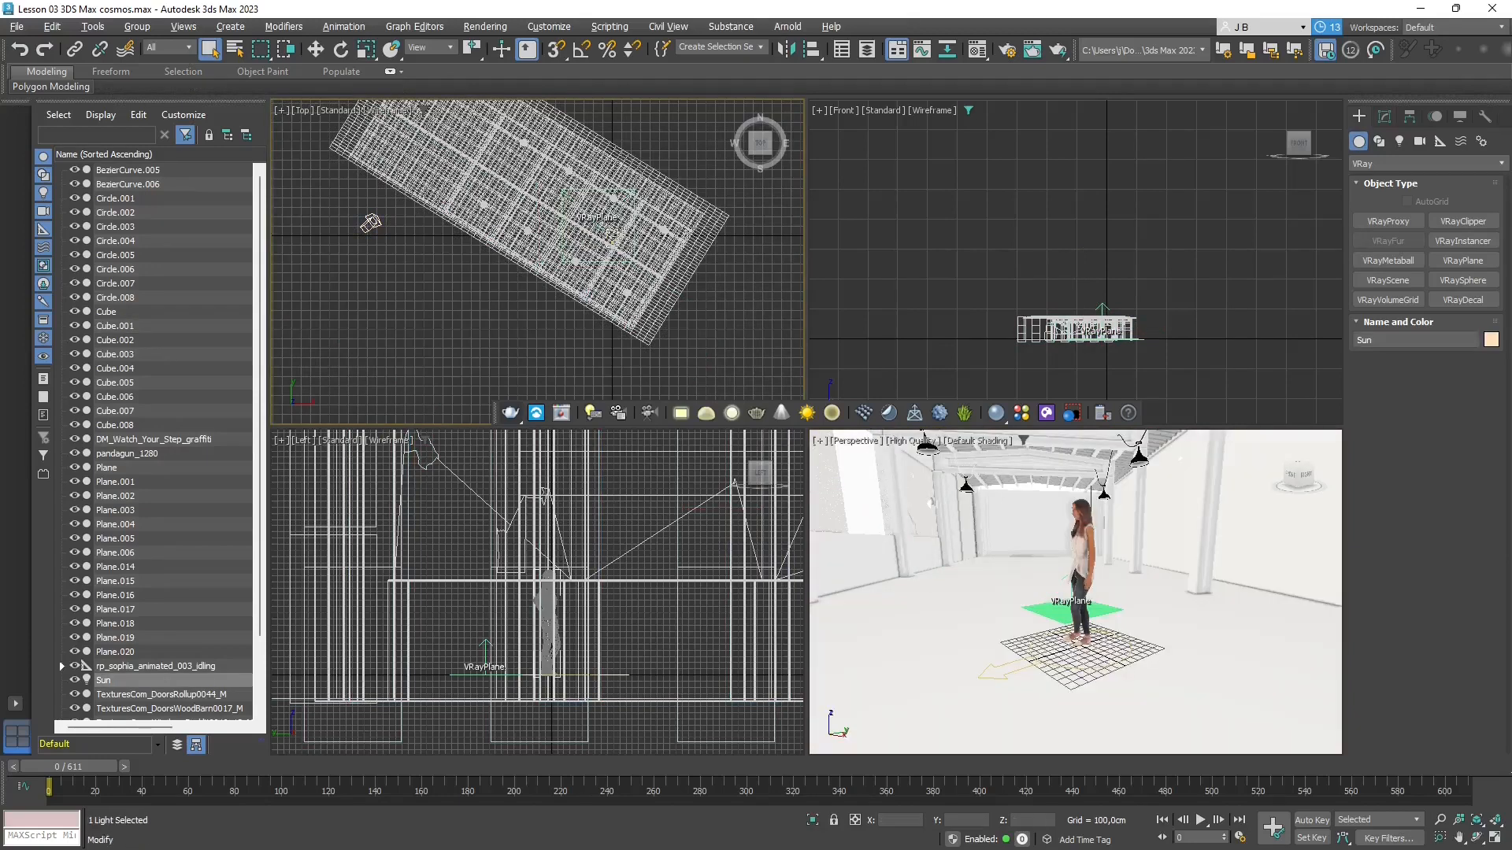
{"action": "left_click", "coordinate": [1384, 117]}
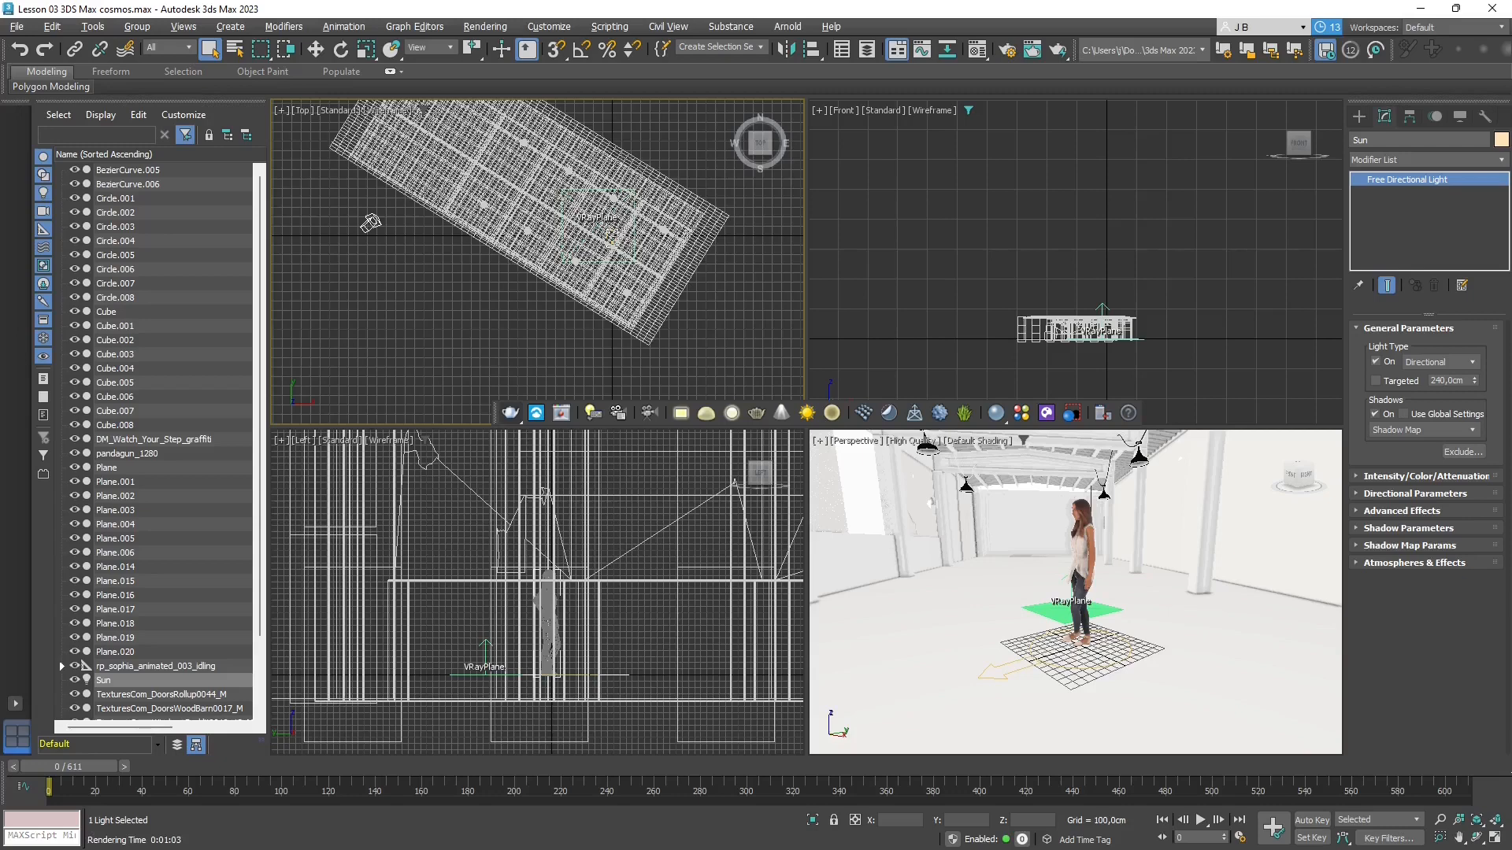
{"action": "left_click", "coordinate": [1424, 430]}
{"action": "left_click", "coordinate": [1396, 495]}
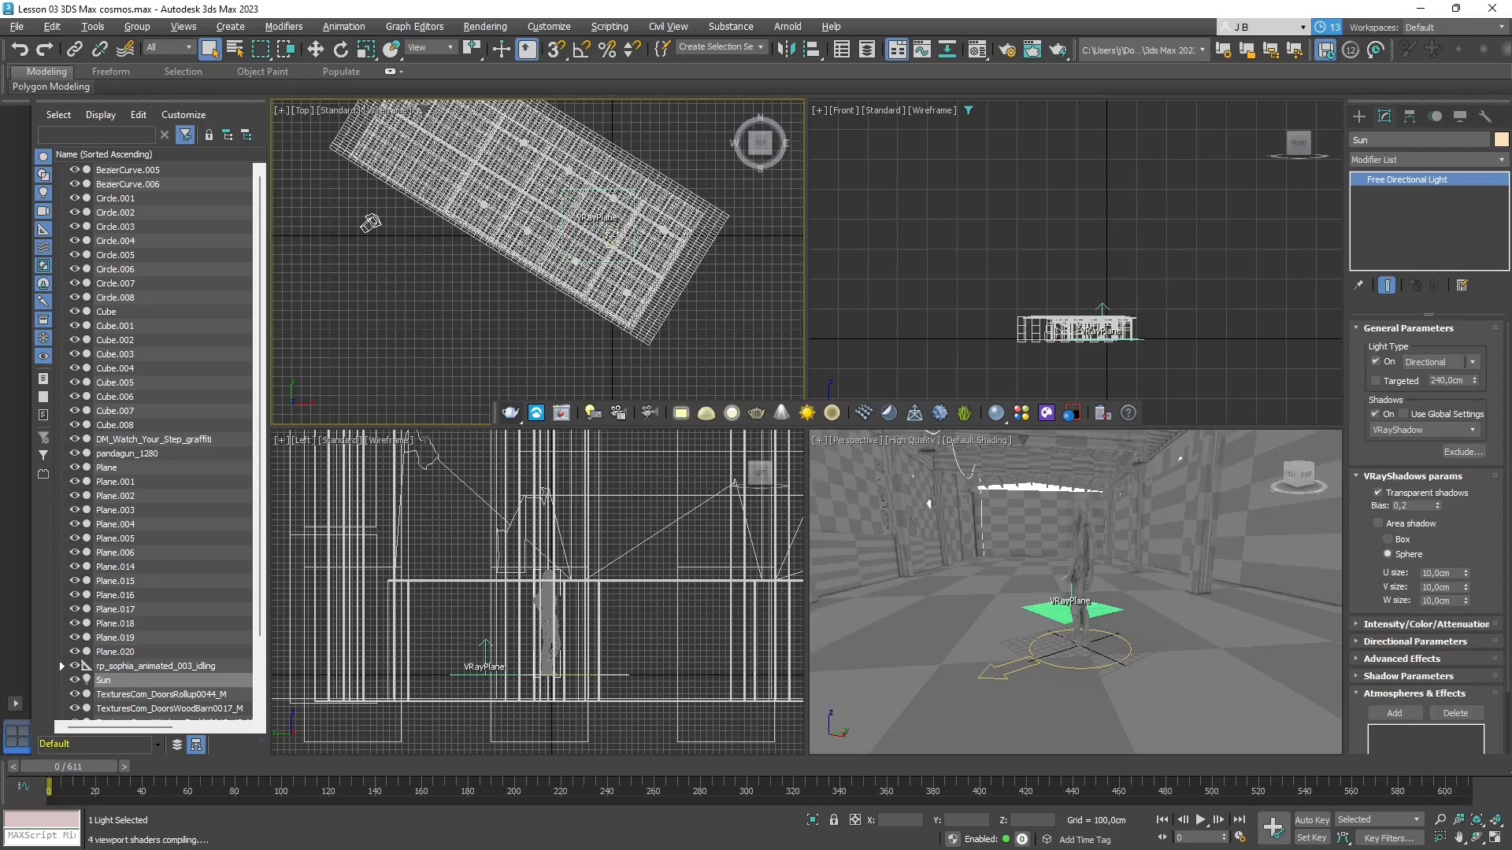
{"action": "left_click", "coordinate": [1150, 630]}
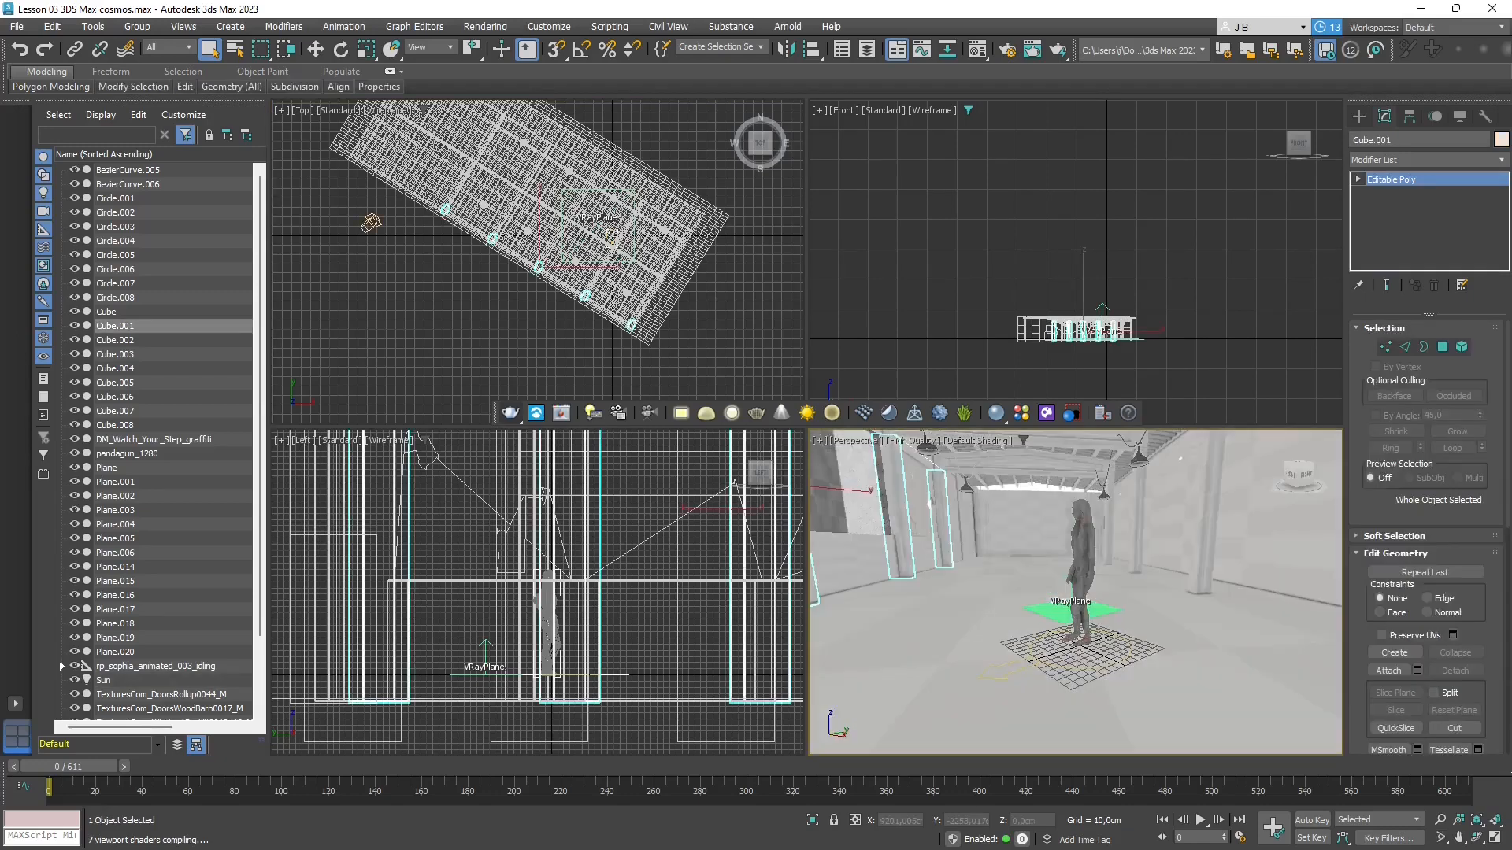
{"action": "left_click", "coordinate": [1166, 236]}
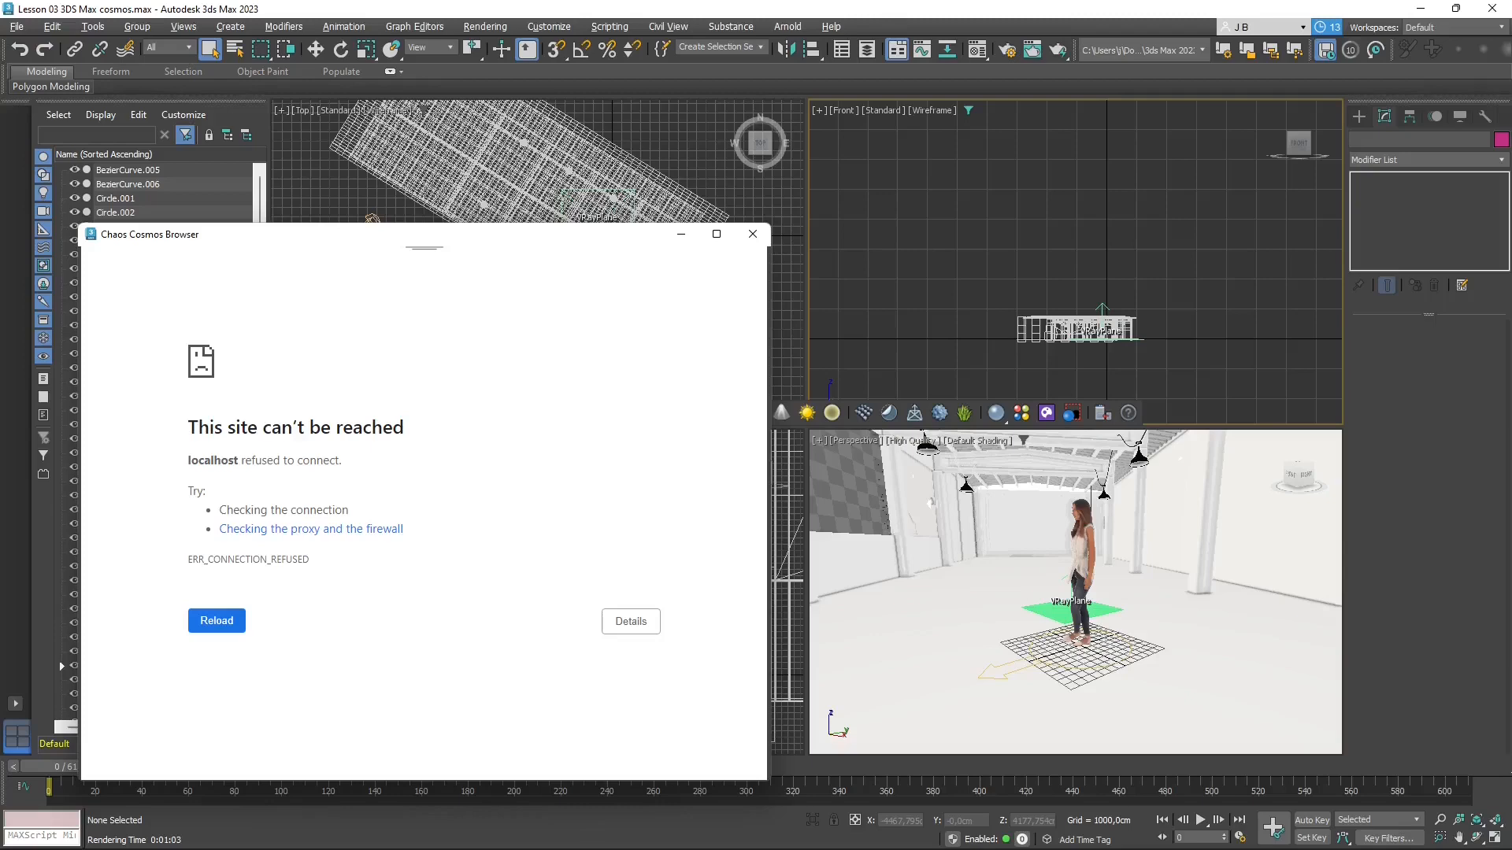
- Search Windows for "chaos" and launch Start Chaos Cosmos Browser
{"action": "key", "text": "super"}
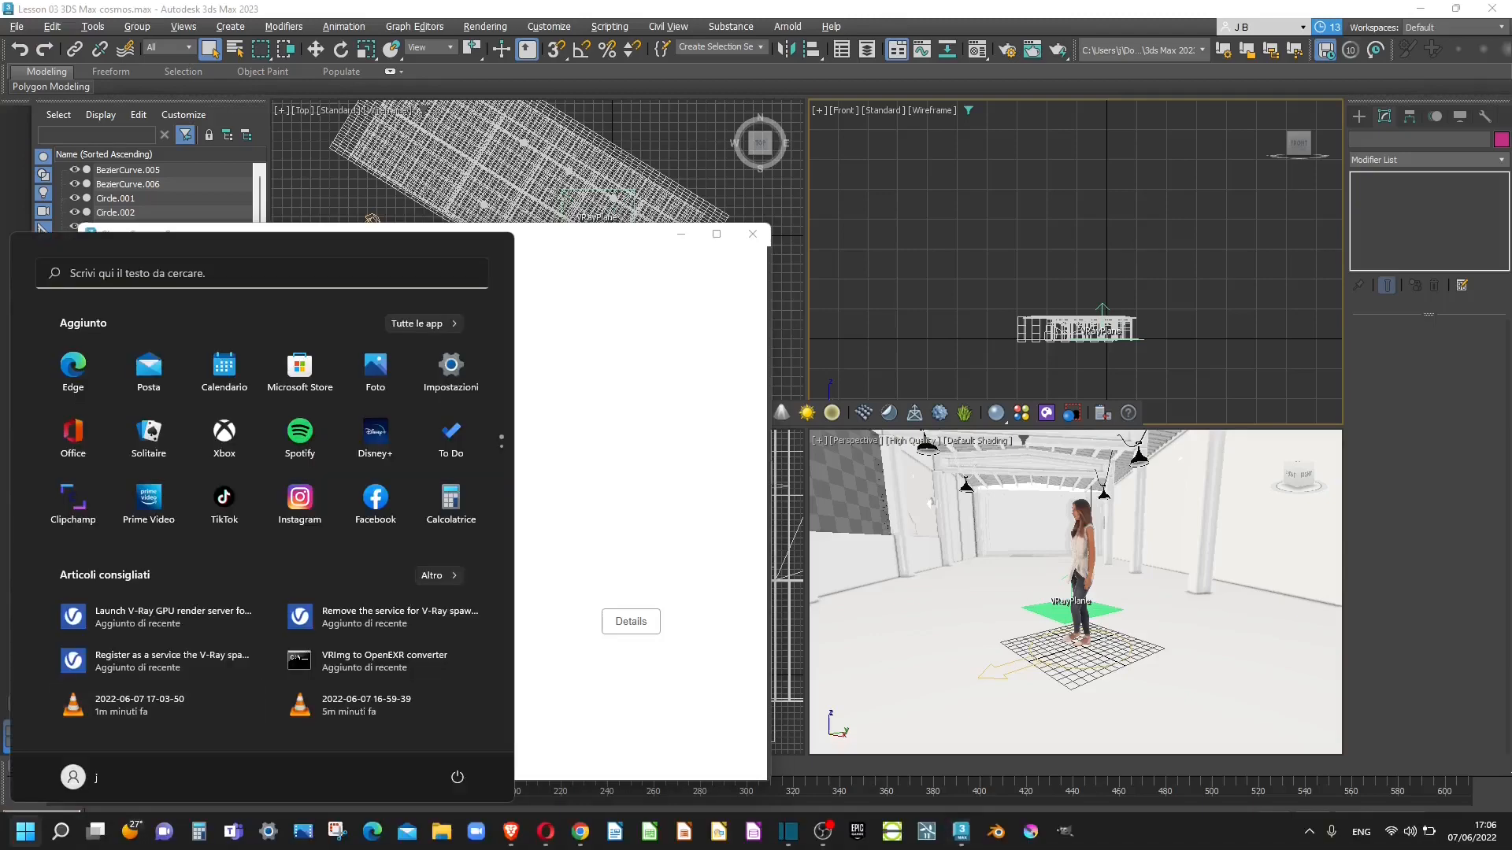
{"action": "type", "text": "chao"}
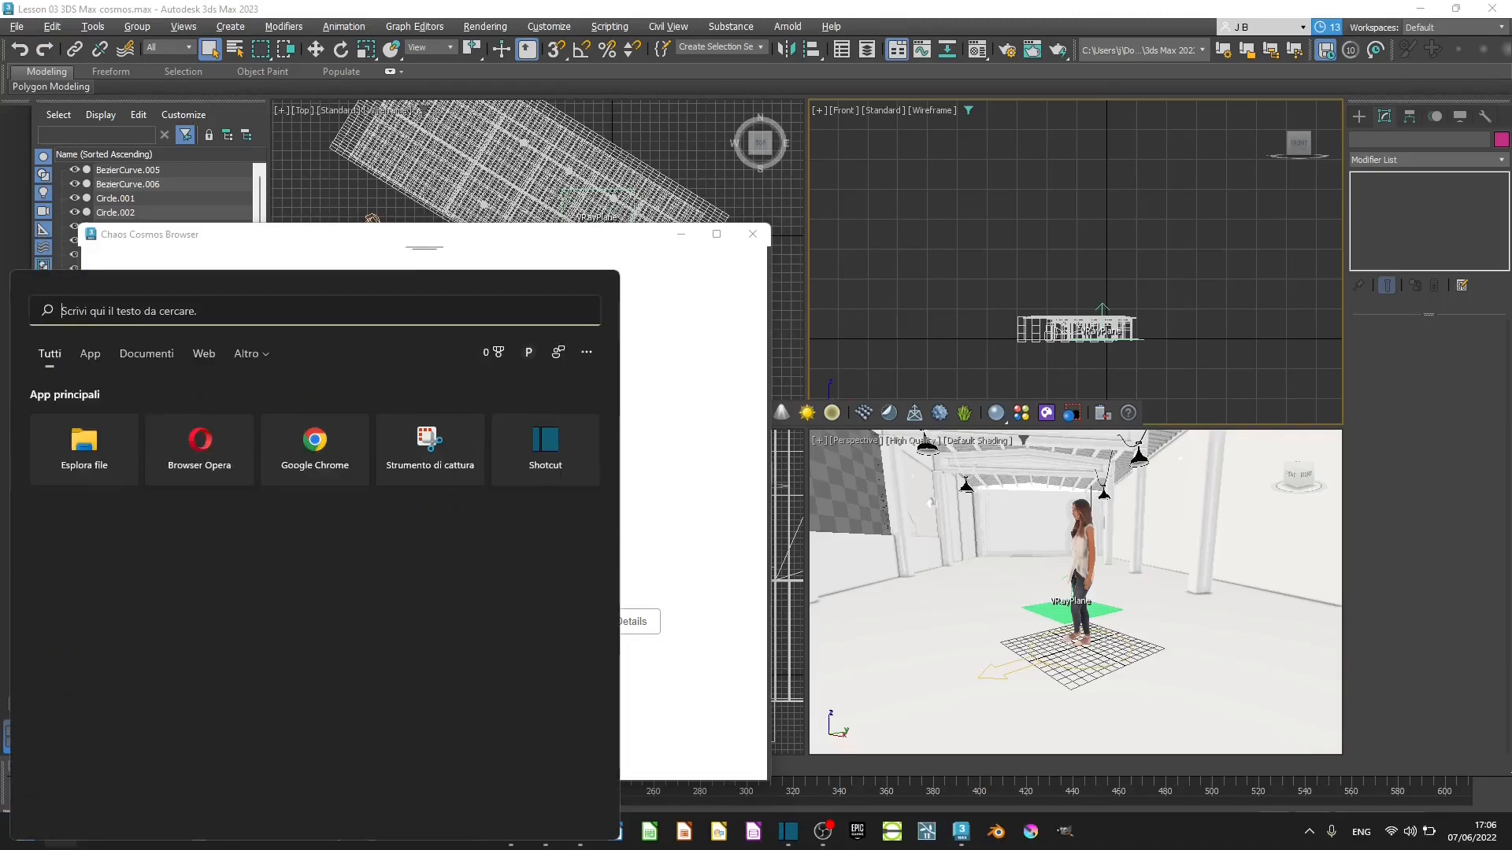
{"action": "type", "text": "s"}
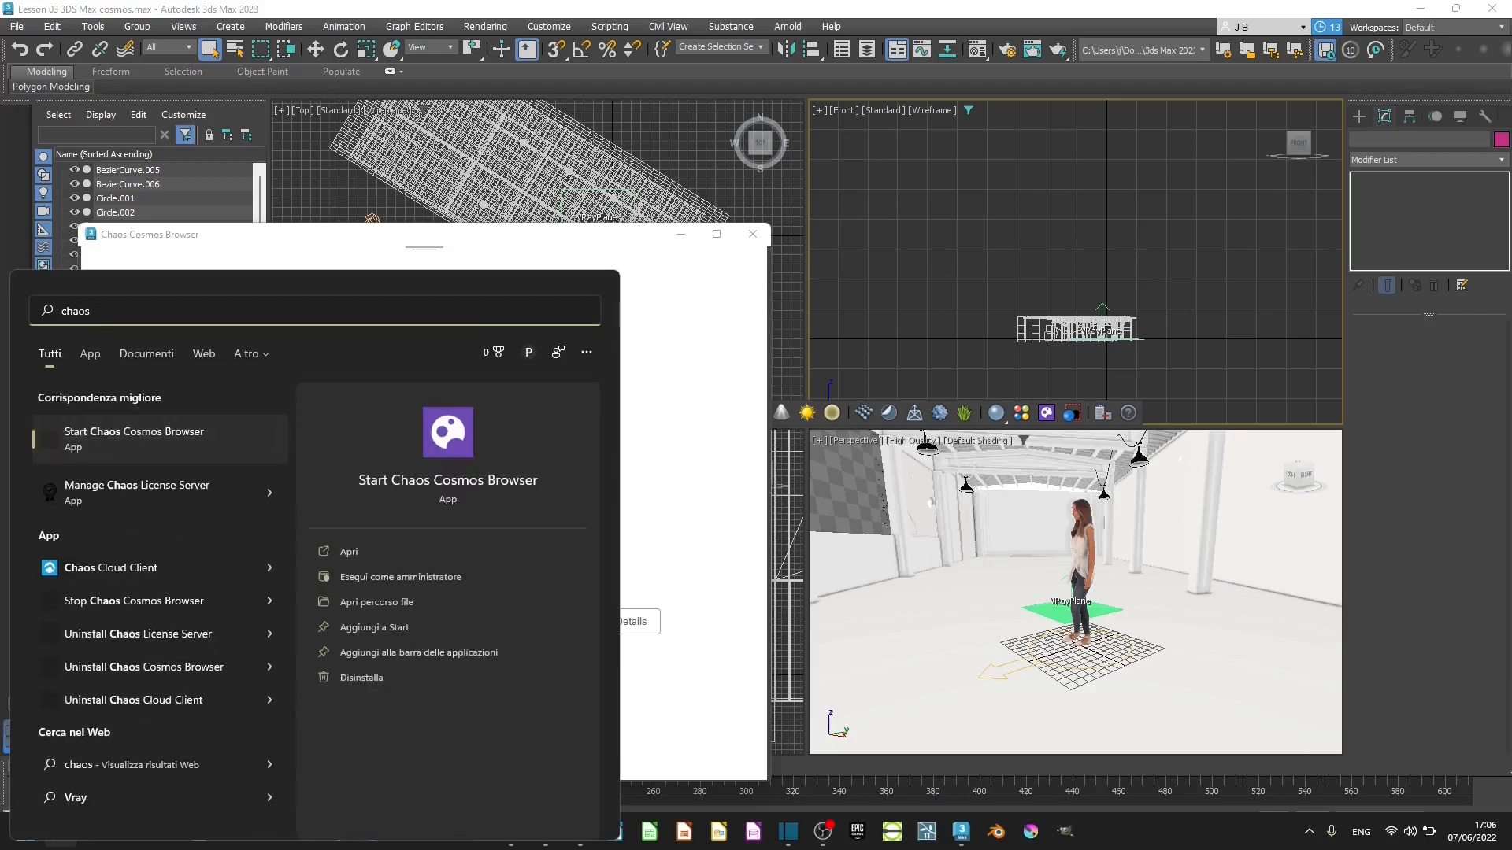
{"action": "key", "text": "Return"}
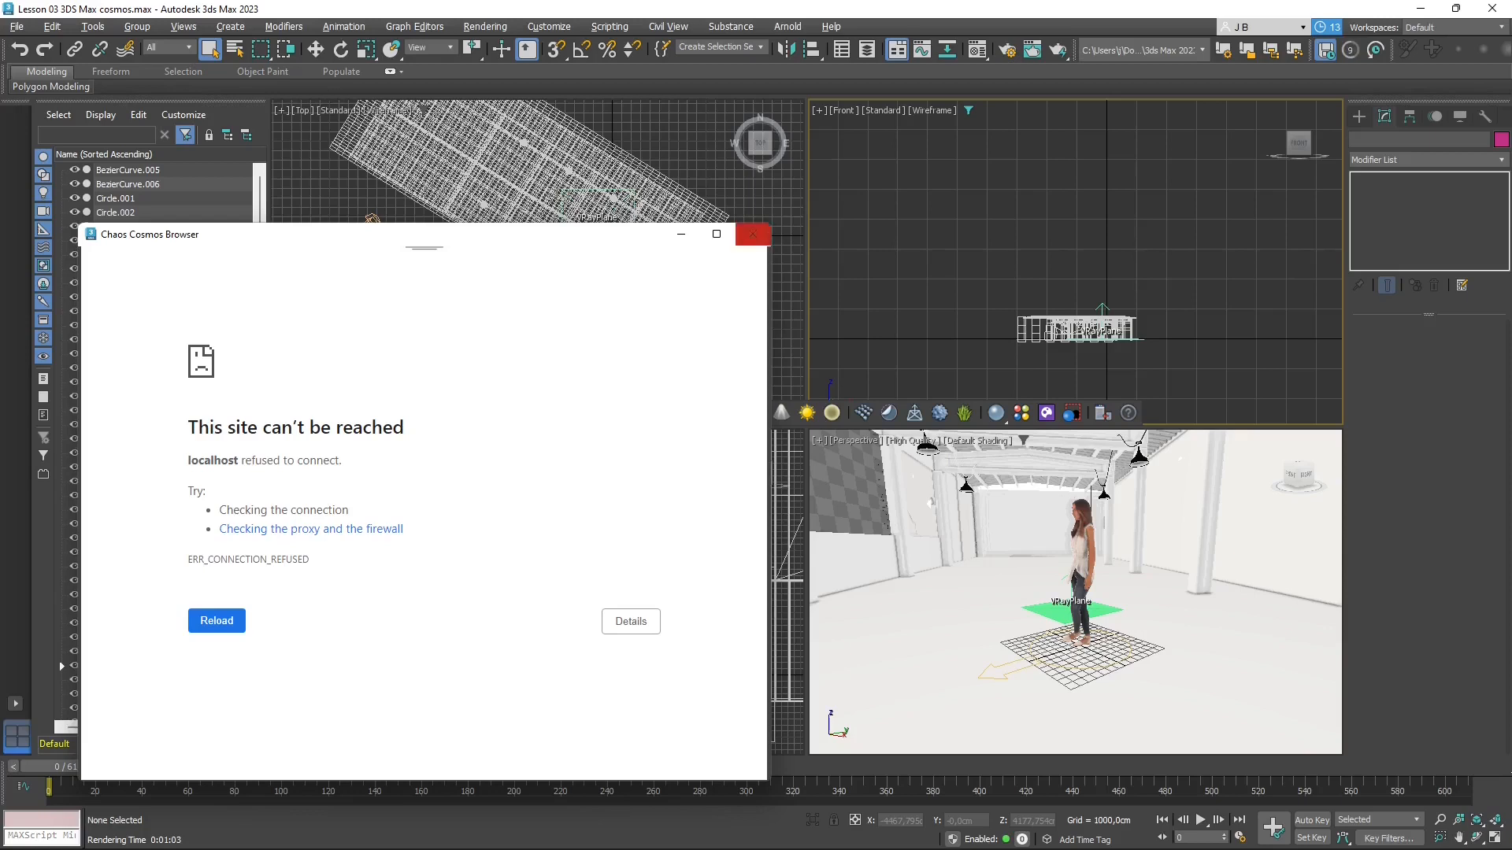
- Close the unreachable Chaos Cosmos Browser window and relaunch Start Chaos Cosmos Browser through a Windows search for "chaos cosmos"
{"action": "left_click", "coordinate": [753, 234]}
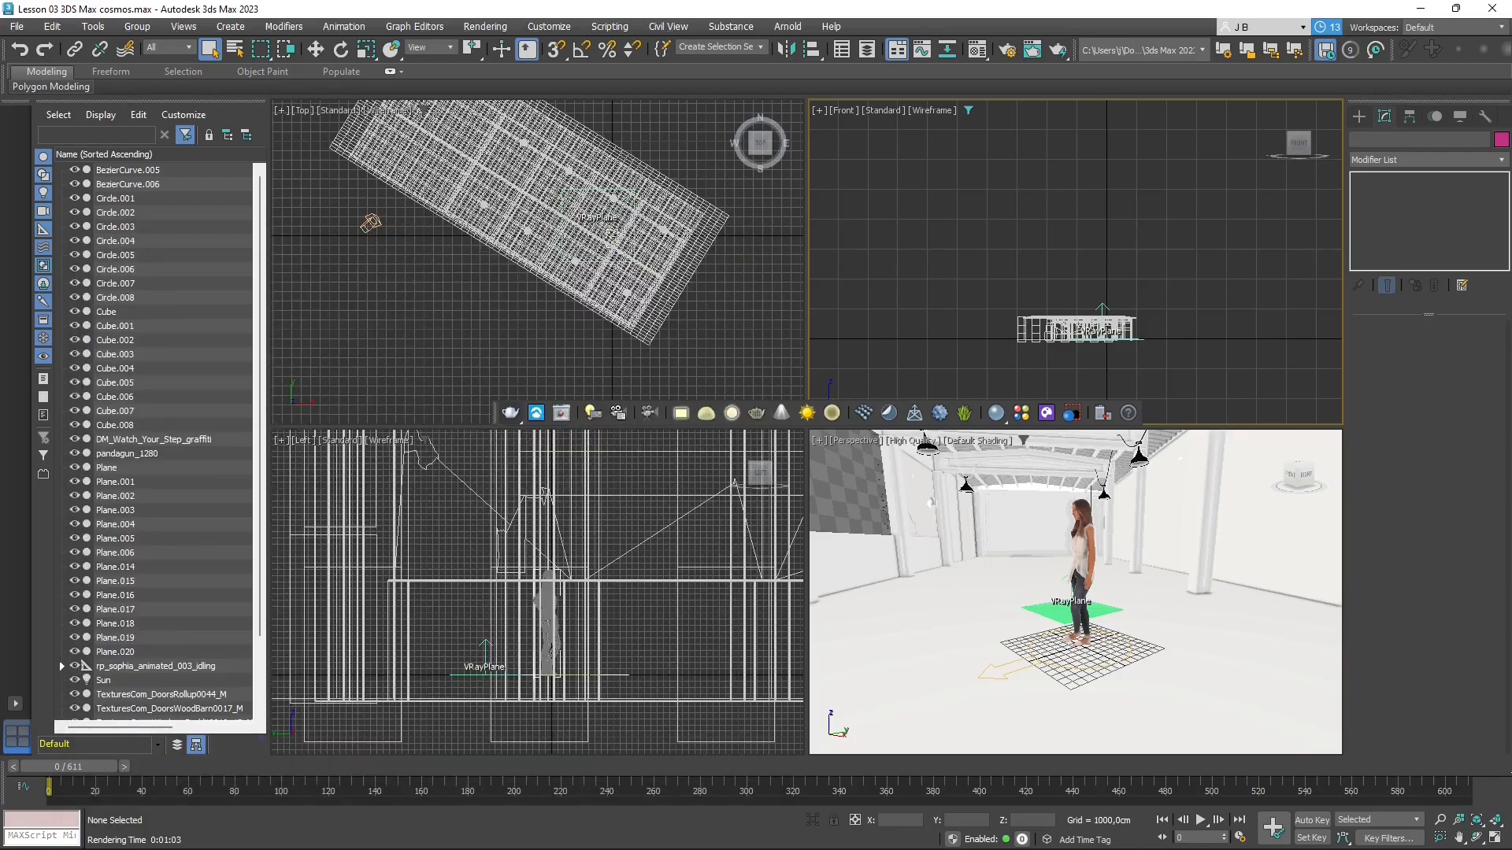
{"action": "key", "text": "super"}
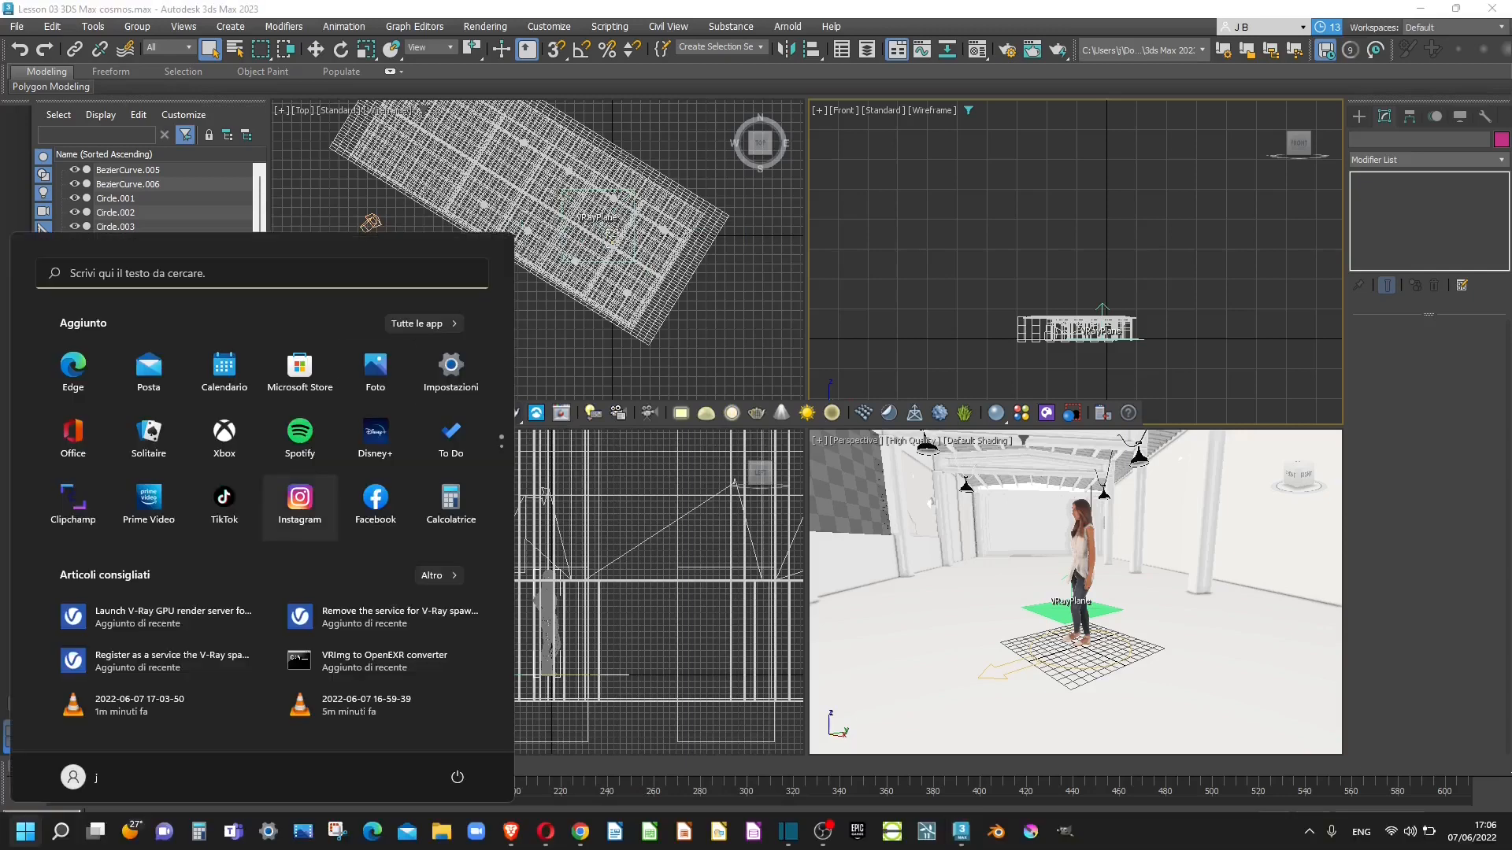
{"action": "left_click", "coordinate": [182, 272]}
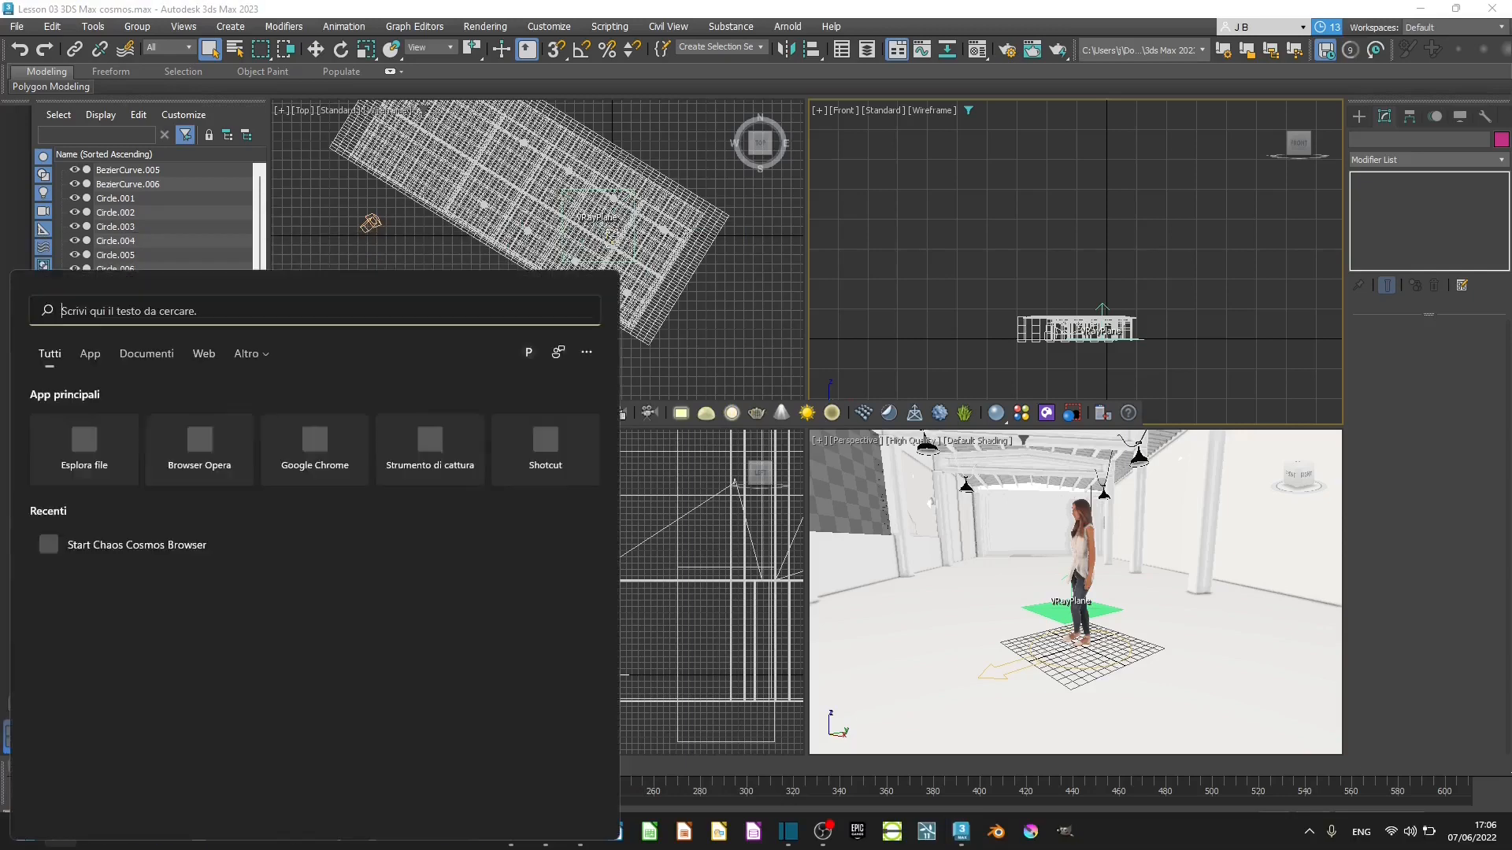
{"action": "type", "text": "chaos cosmos"}
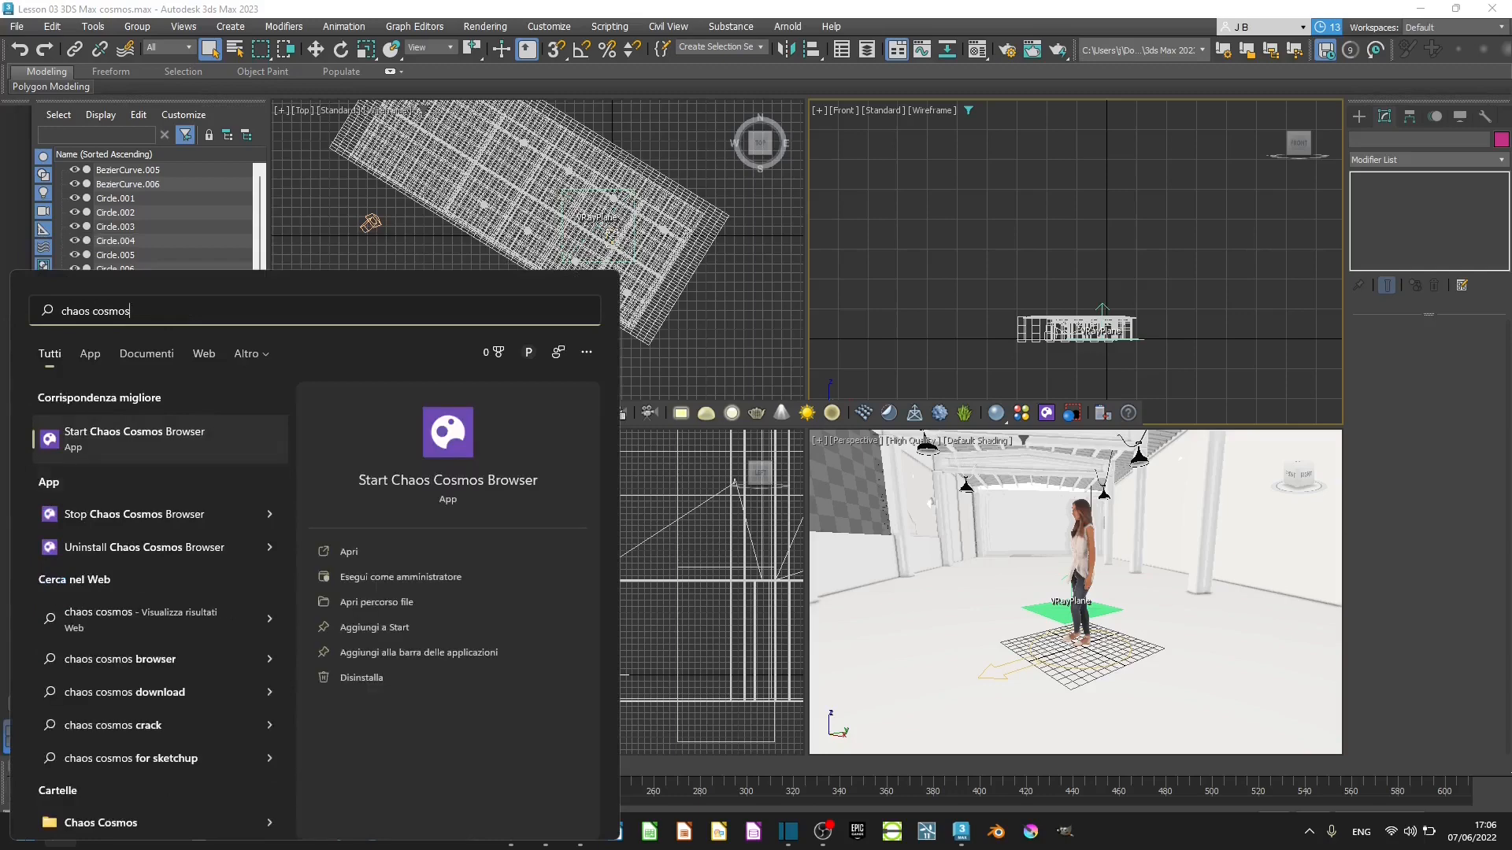
{"action": "key", "text": "Return"}
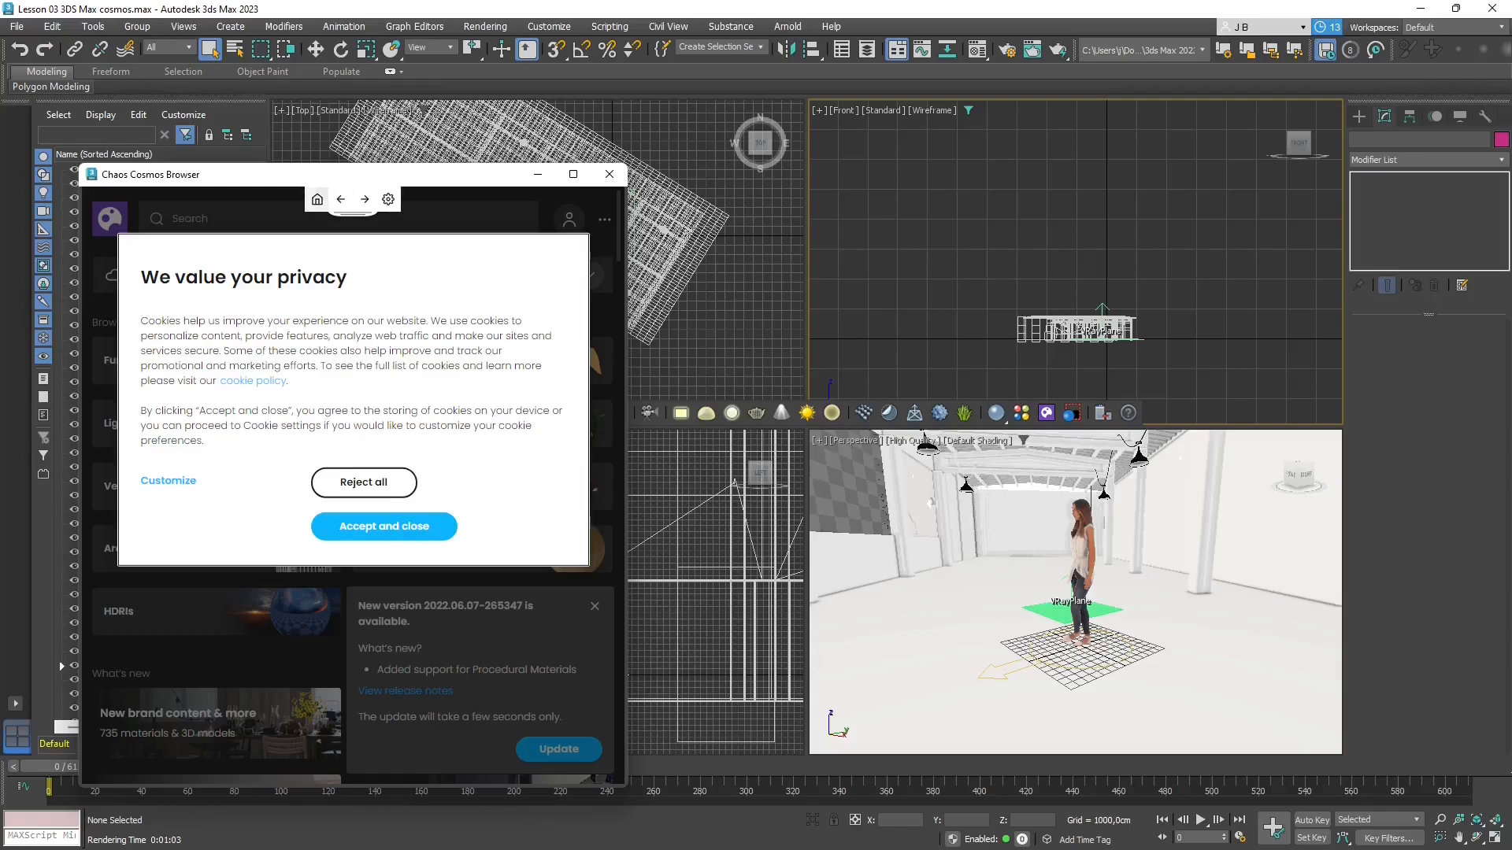
- Accept the cookies in the Chaos Cosmos Browser's privacy notice
{"action": "left_click", "coordinate": [317, 200]}
{"action": "left_click_drag", "start_coordinate": [317, 175], "coordinate": [318, 152]}
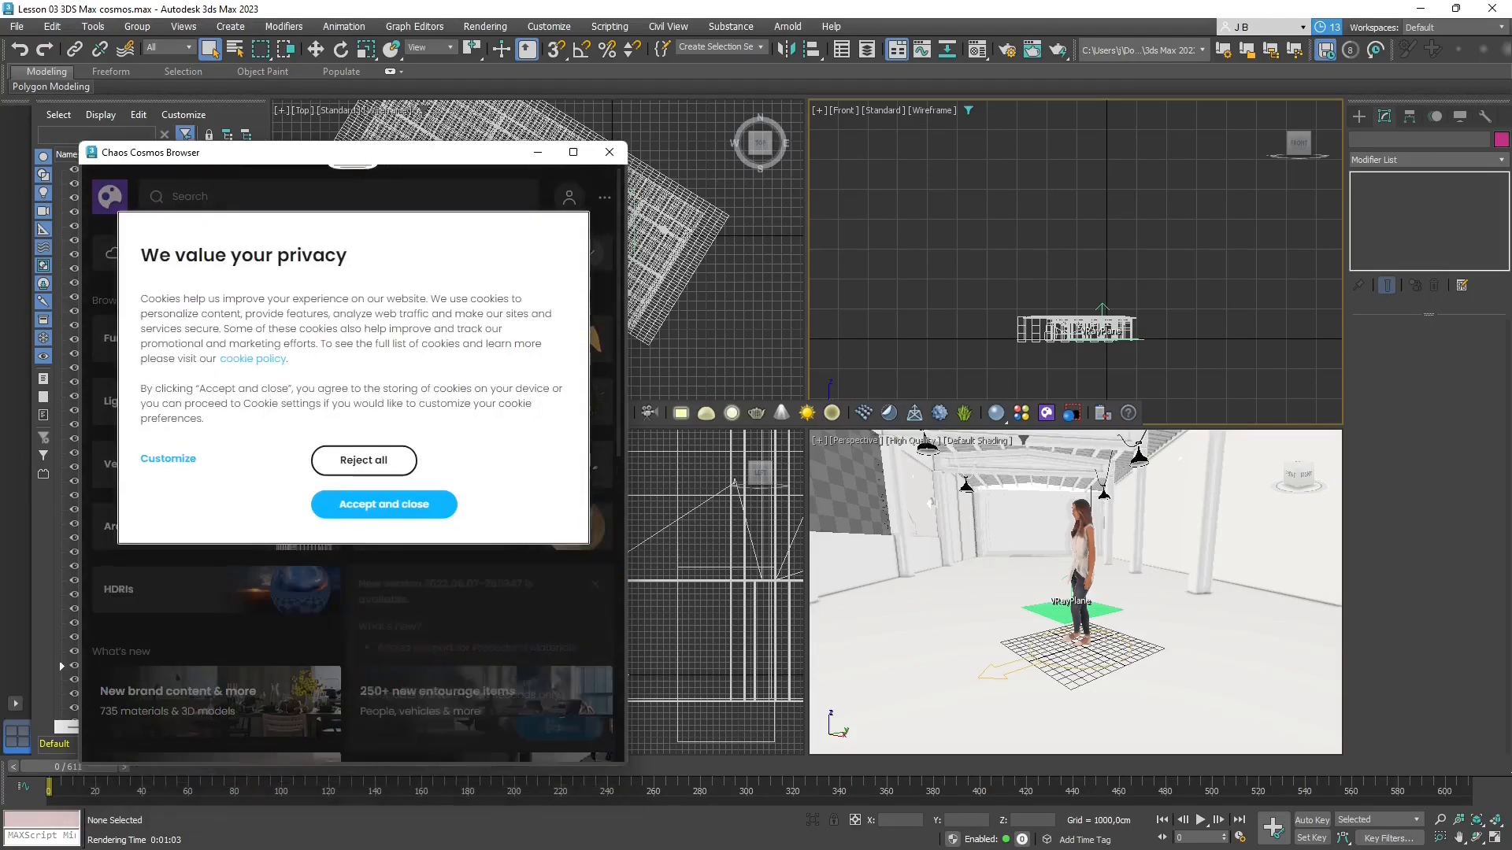
{"action": "left_click", "coordinate": [383, 504]}
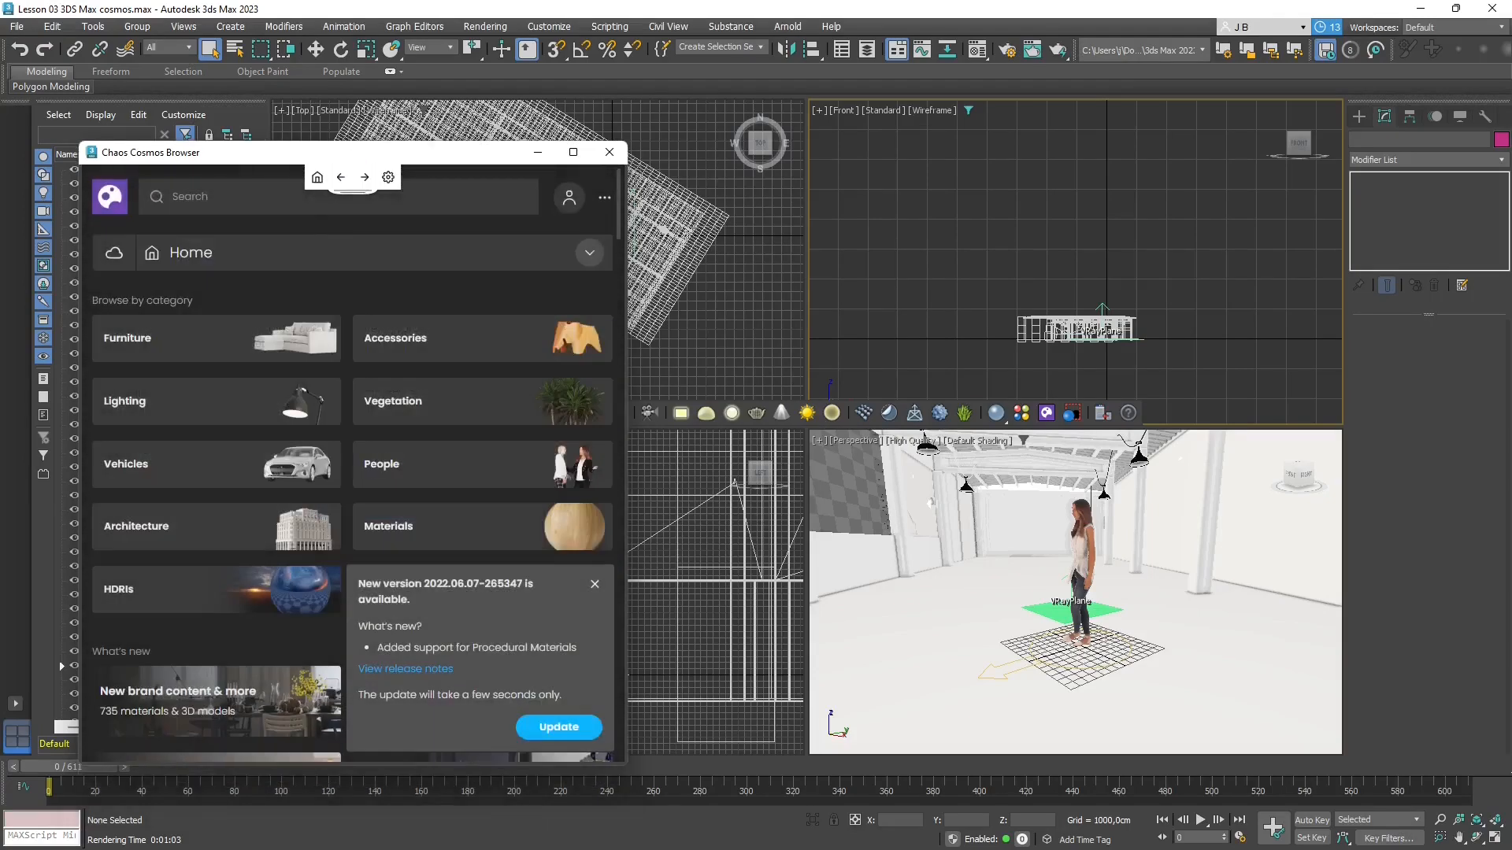
- Update Chaos Cosmos to version 2022.06.07-265347 and resize its window to leave the Perspective view uncovered
{"action": "left_click_drag", "start_coordinate": [626, 369], "coordinate": [463, 369]}
{"action": "left_click_drag", "start_coordinate": [279, 155], "coordinate": [258, 107]}
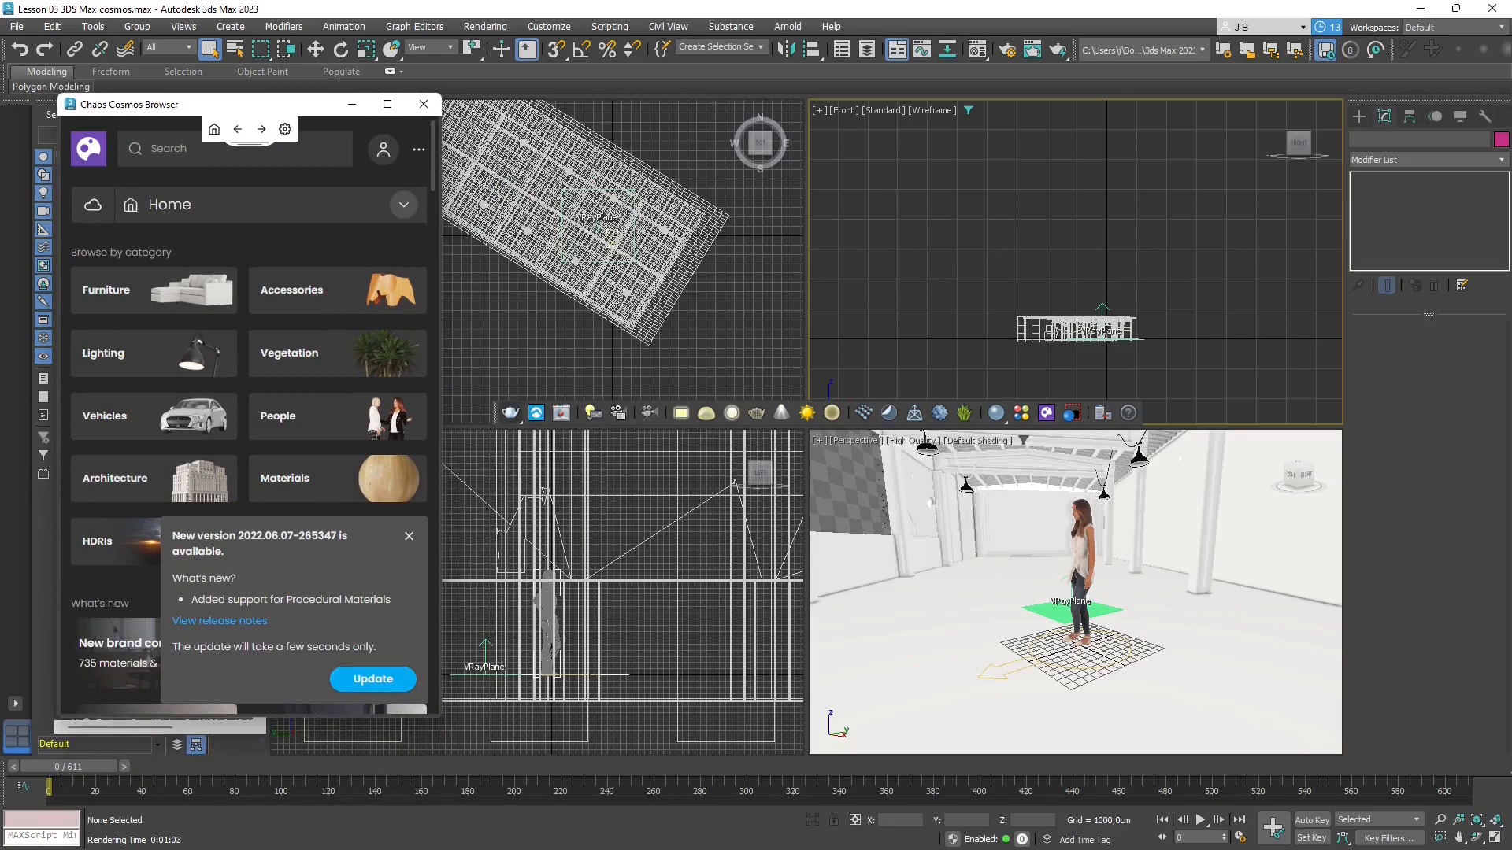
{"action": "left_click", "coordinate": [354, 679]}
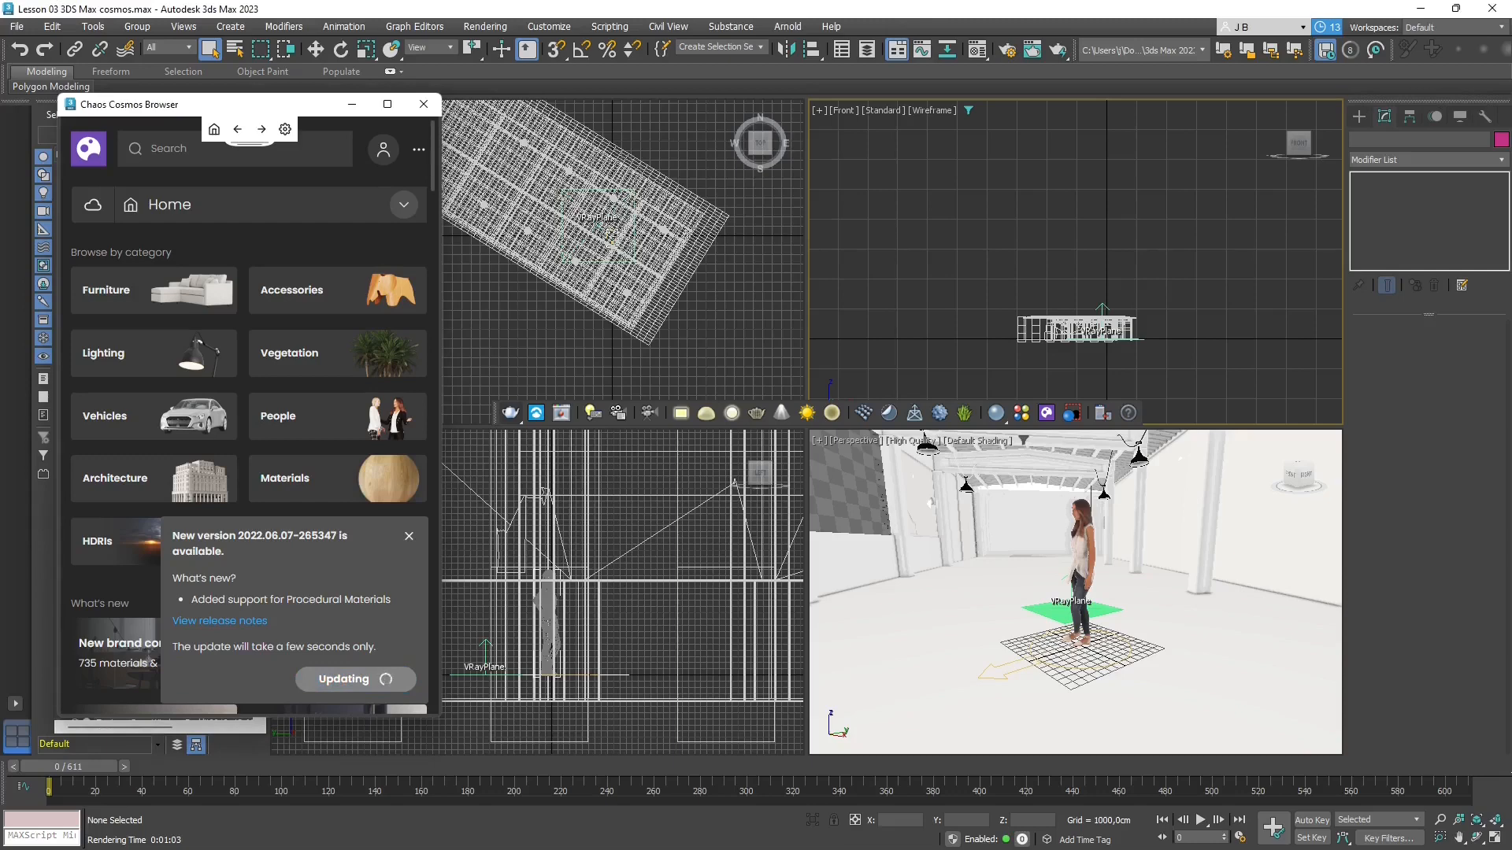
{"action": "left_click_drag", "start_coordinate": [441, 359], "coordinate": [814, 359]}
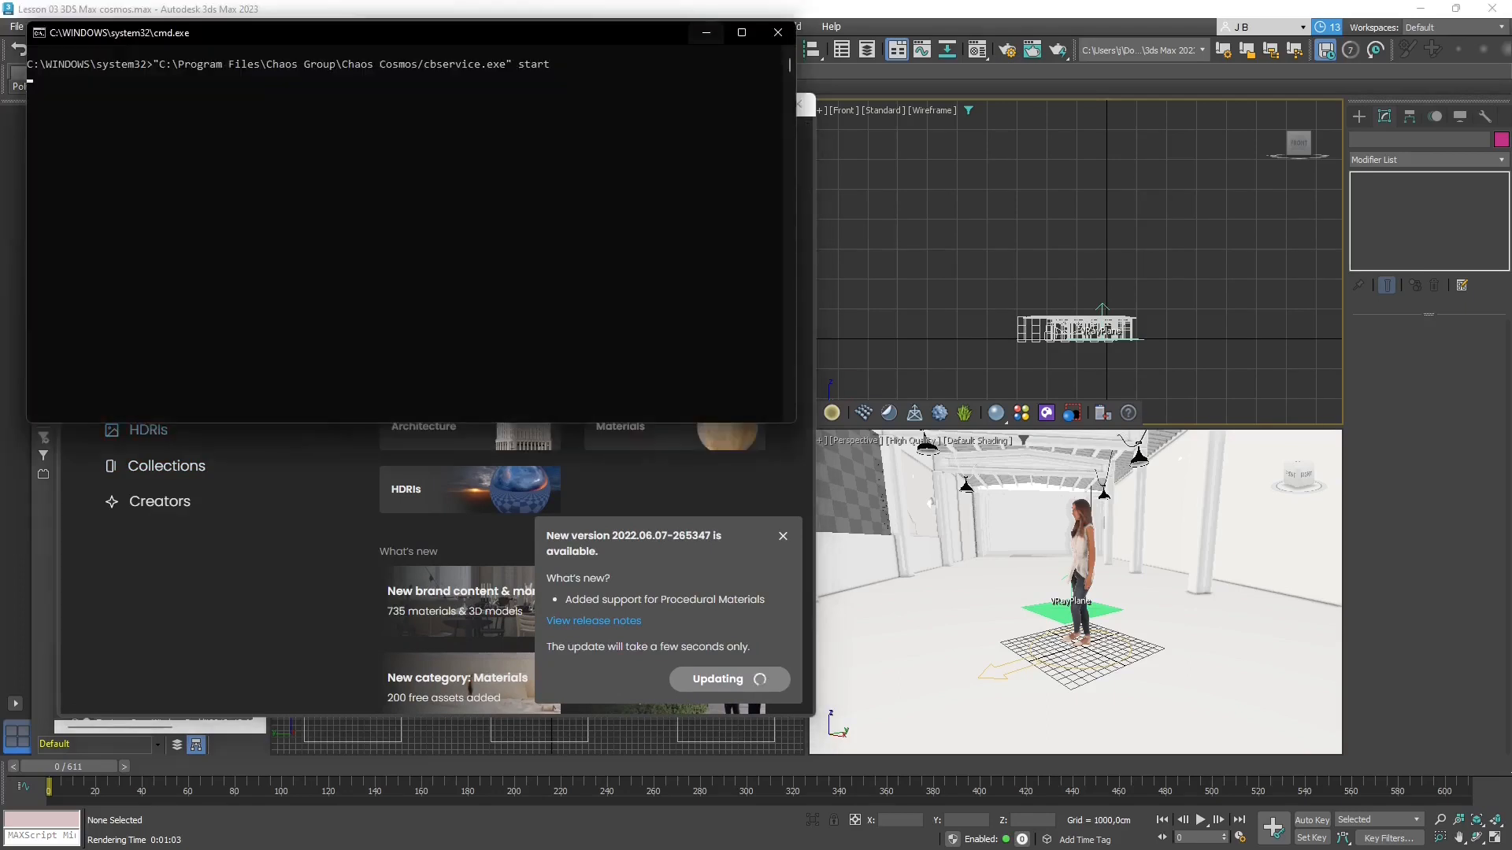
{"action": "left_click_drag", "start_coordinate": [461, 108], "coordinate": [432, 101]}
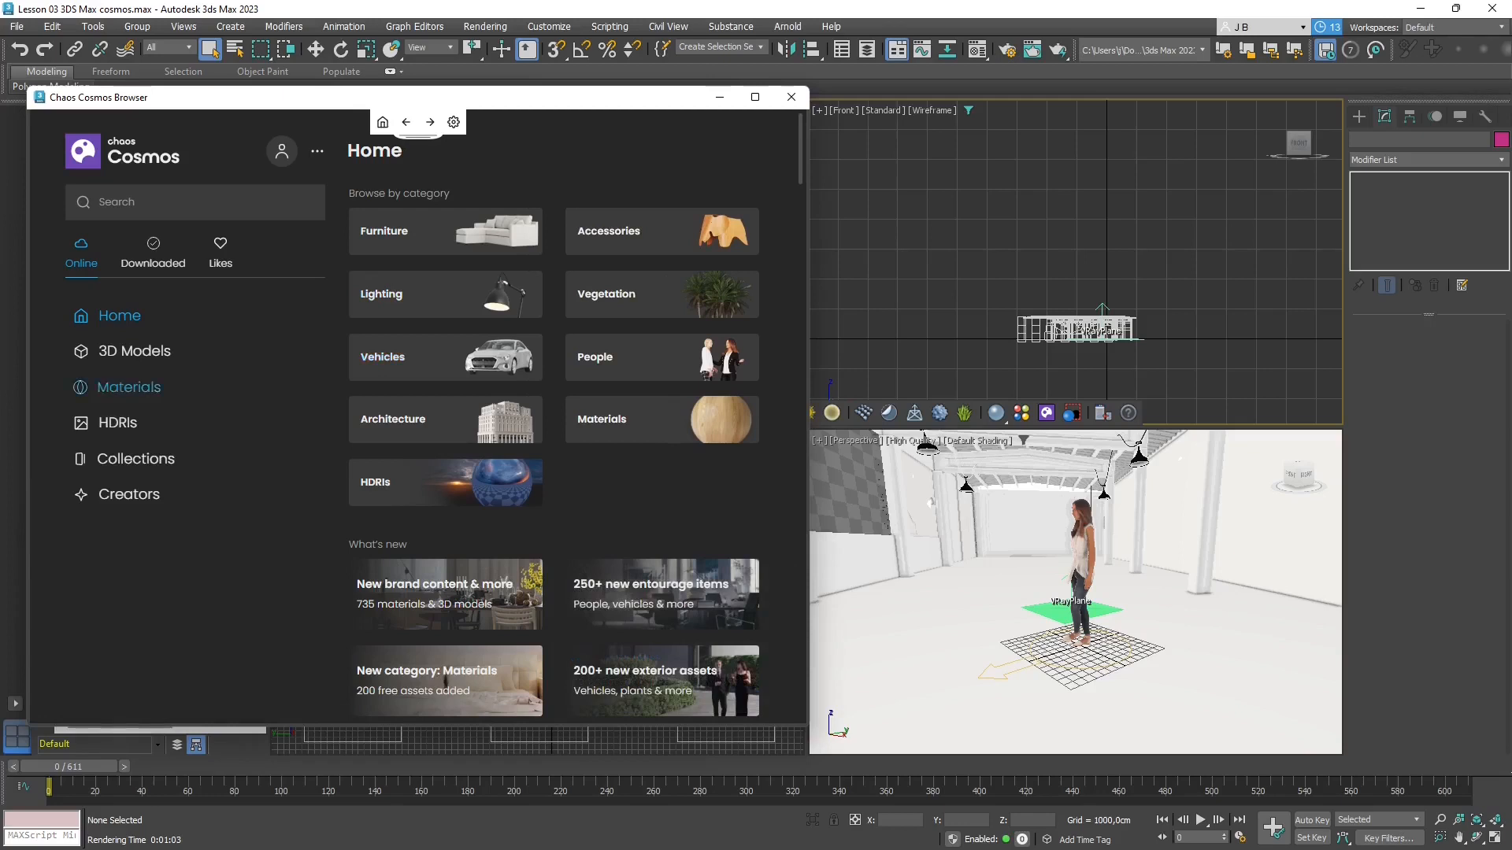
- Download the Brick Wall White 07 and Brick Wall Brown 09 materials from the Bricks category
{"action": "left_click", "coordinate": [128, 387]}
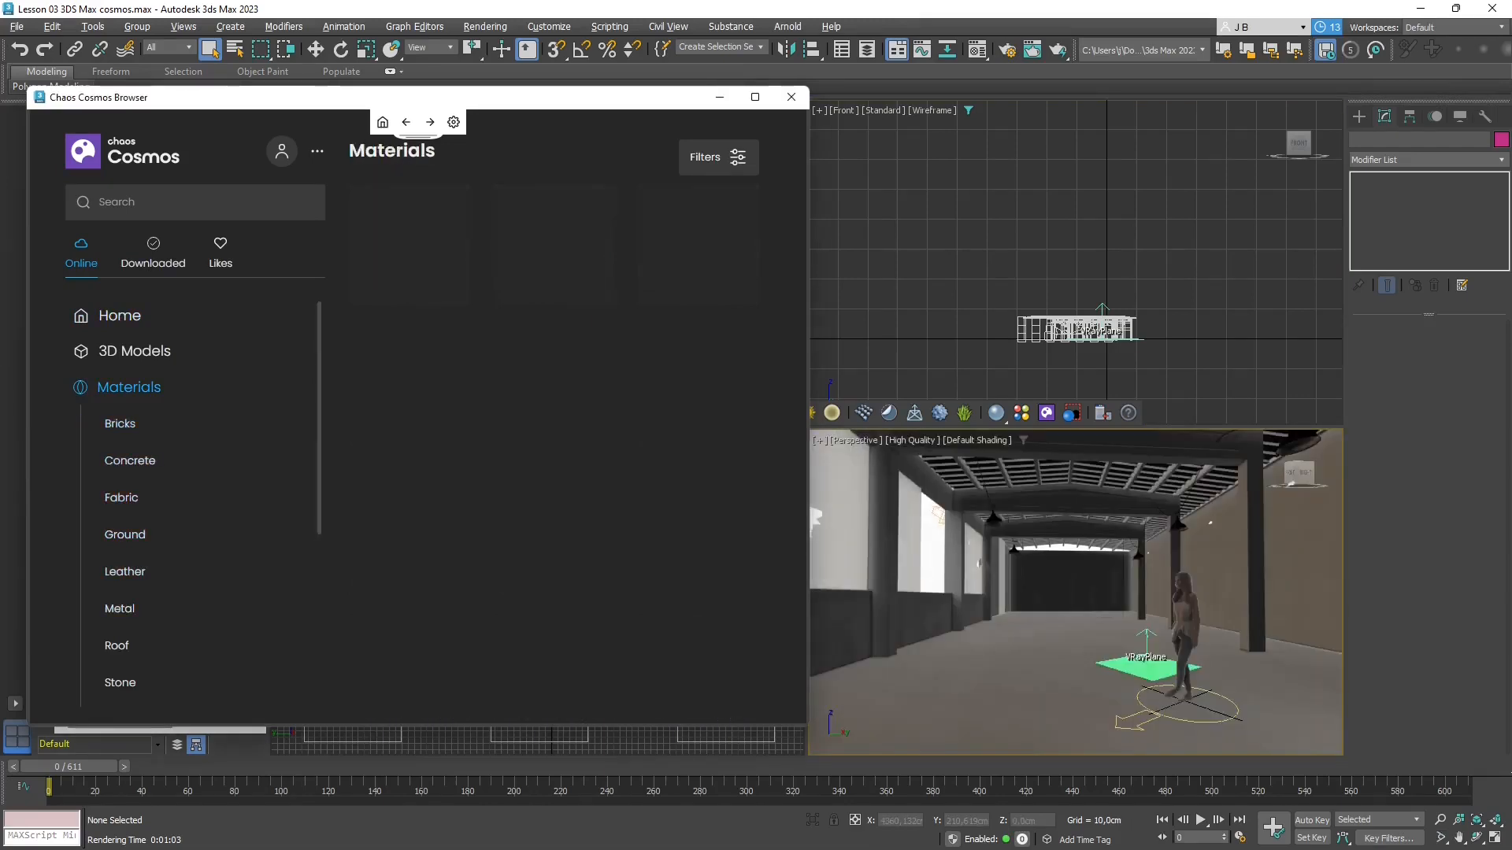
{"action": "left_click", "coordinate": [120, 423]}
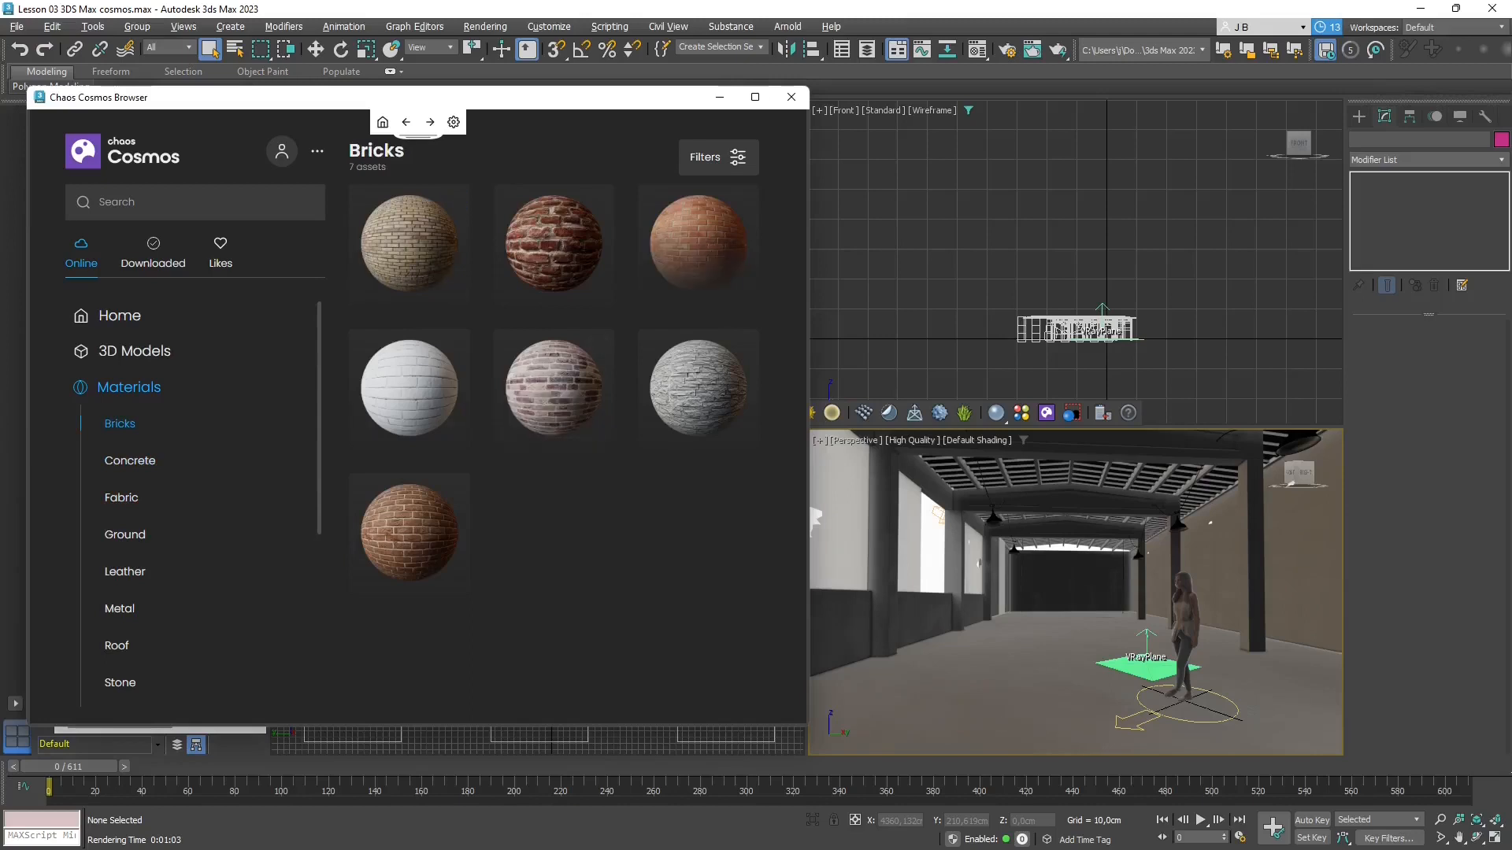
{"action": "mouse_move", "coordinate": [698, 244]}
{"action": "mouse_move", "coordinate": [409, 387]}
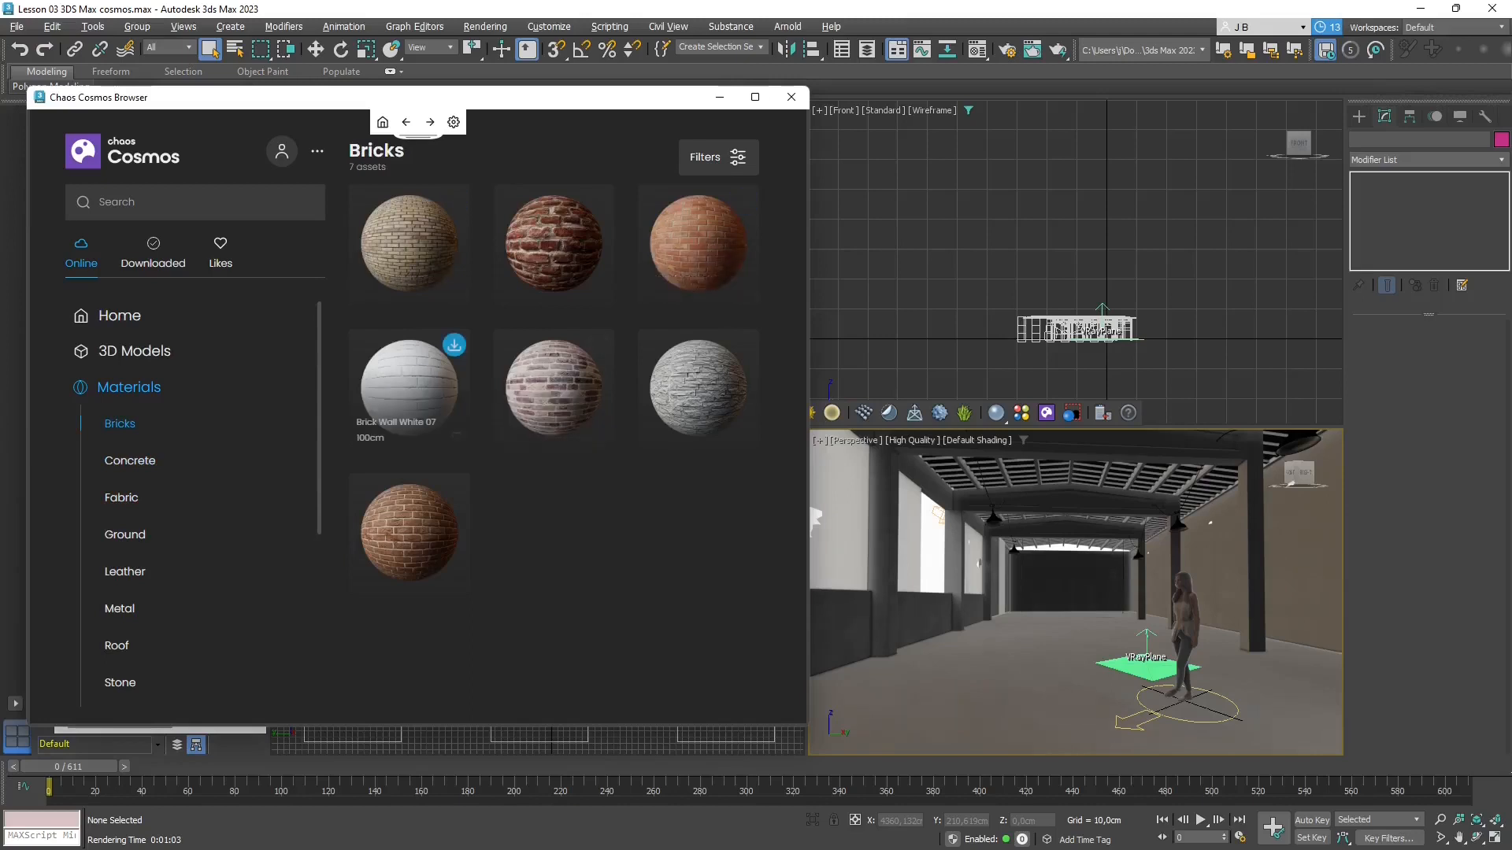
{"action": "left_click", "coordinate": [454, 345]}
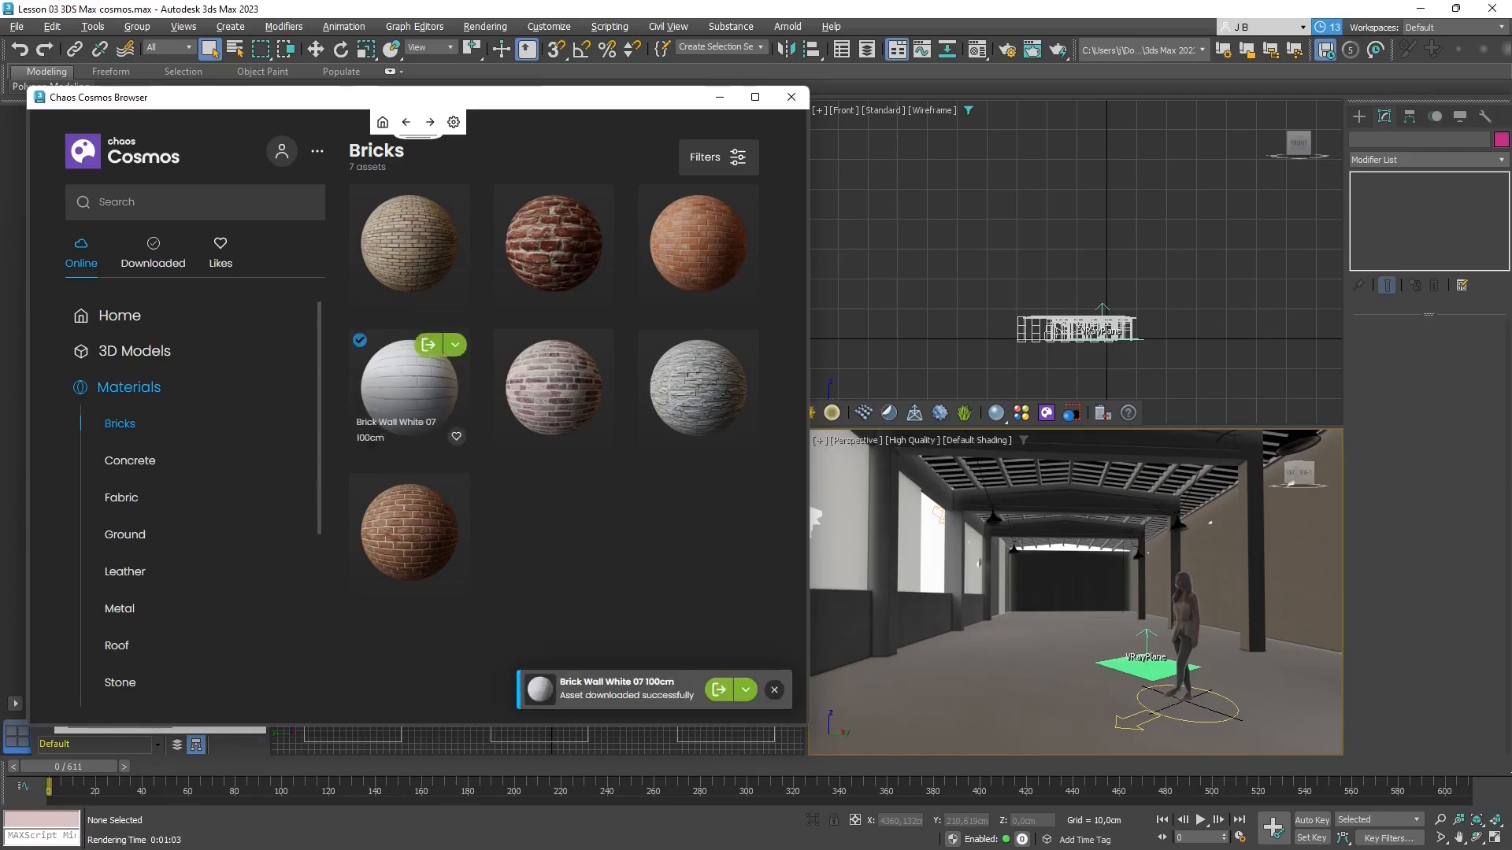
{"action": "left_click", "coordinate": [453, 489]}
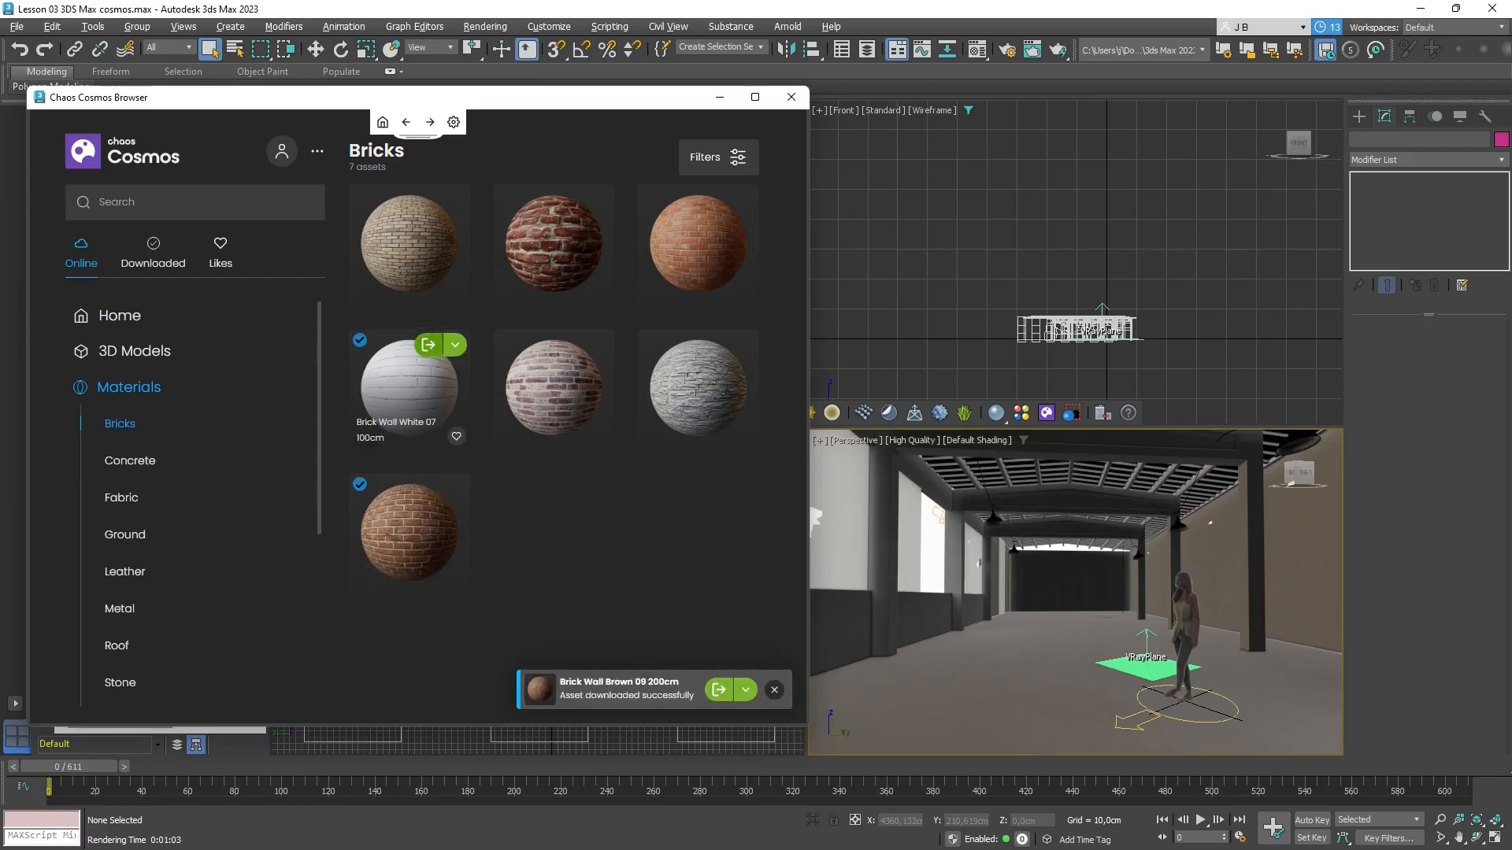
- Enable triplanar mapping and real-world scale for Brick Wall White 07 and apply the material to the warehouse wall behind the woman
{"action": "left_click", "coordinate": [455, 345]}
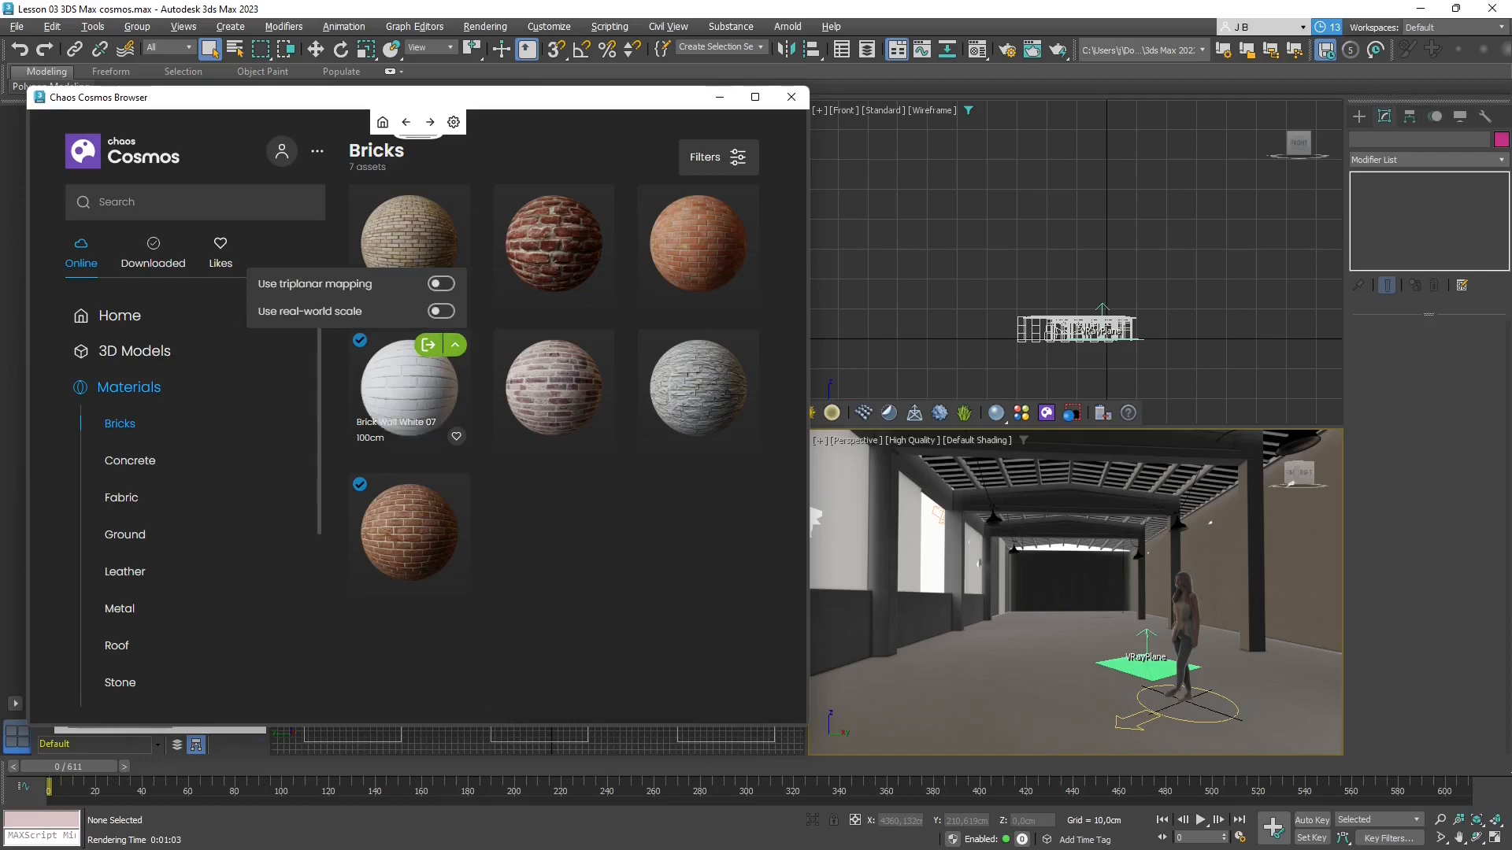
{"action": "left_click", "coordinate": [441, 283]}
{"action": "left_click", "coordinate": [441, 311]}
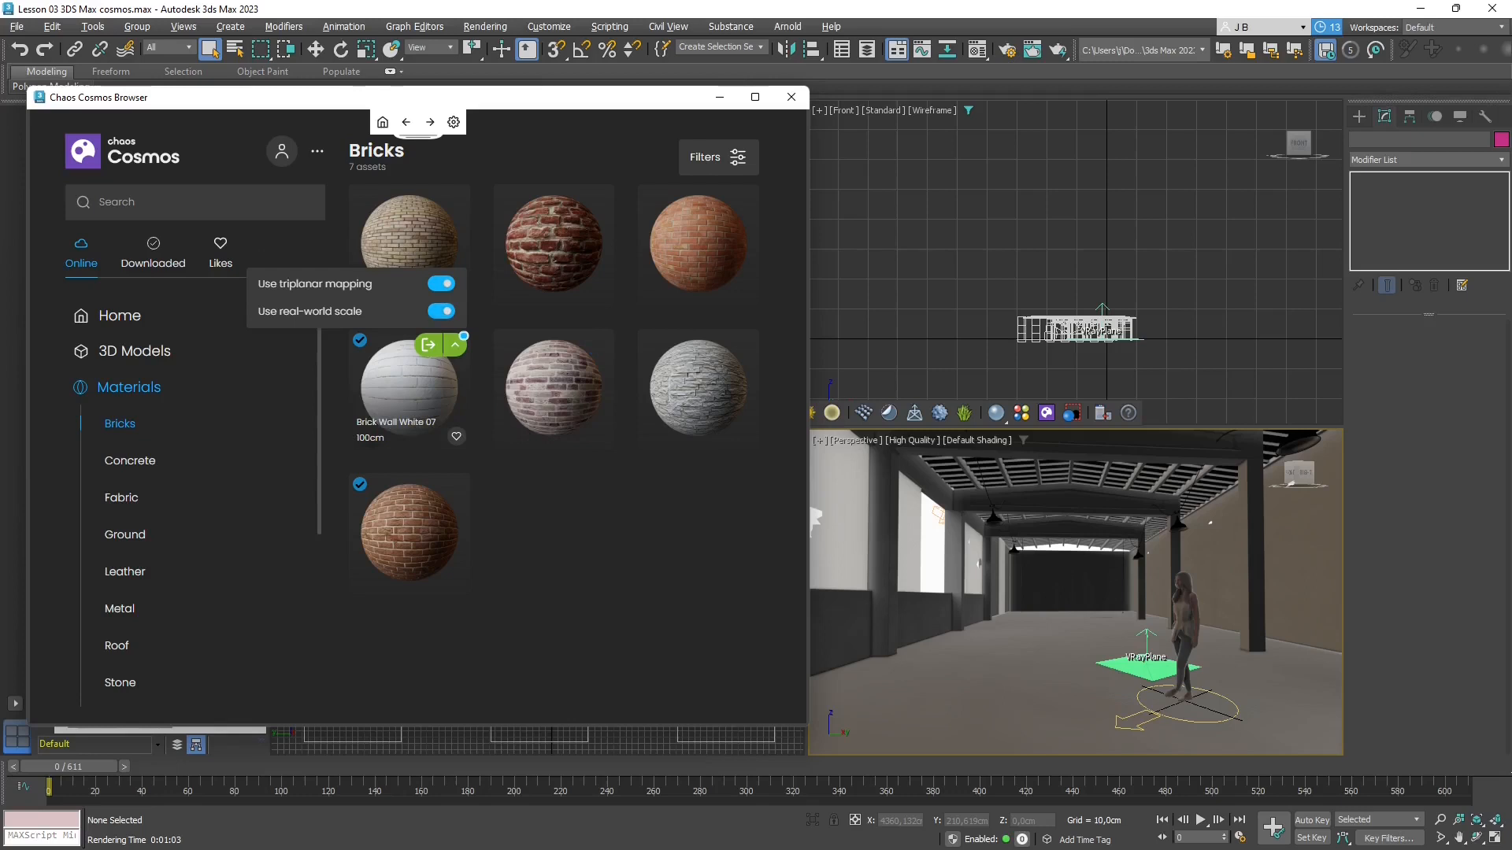
{"action": "left_click", "coordinate": [481, 366]}
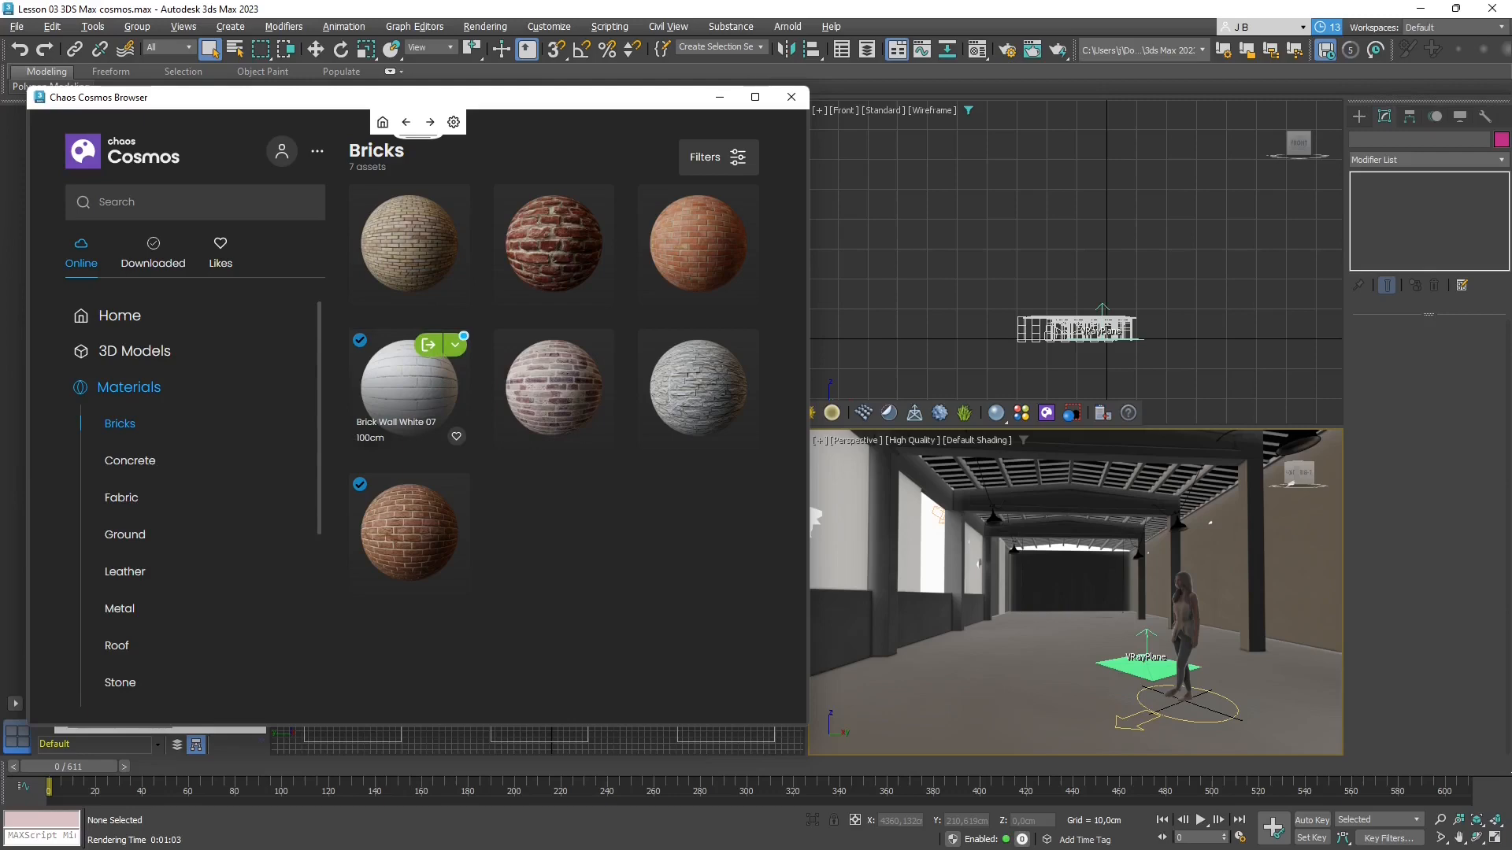
{"action": "left_click_drag", "start_coordinate": [409, 387], "coordinate": [1296, 552]}
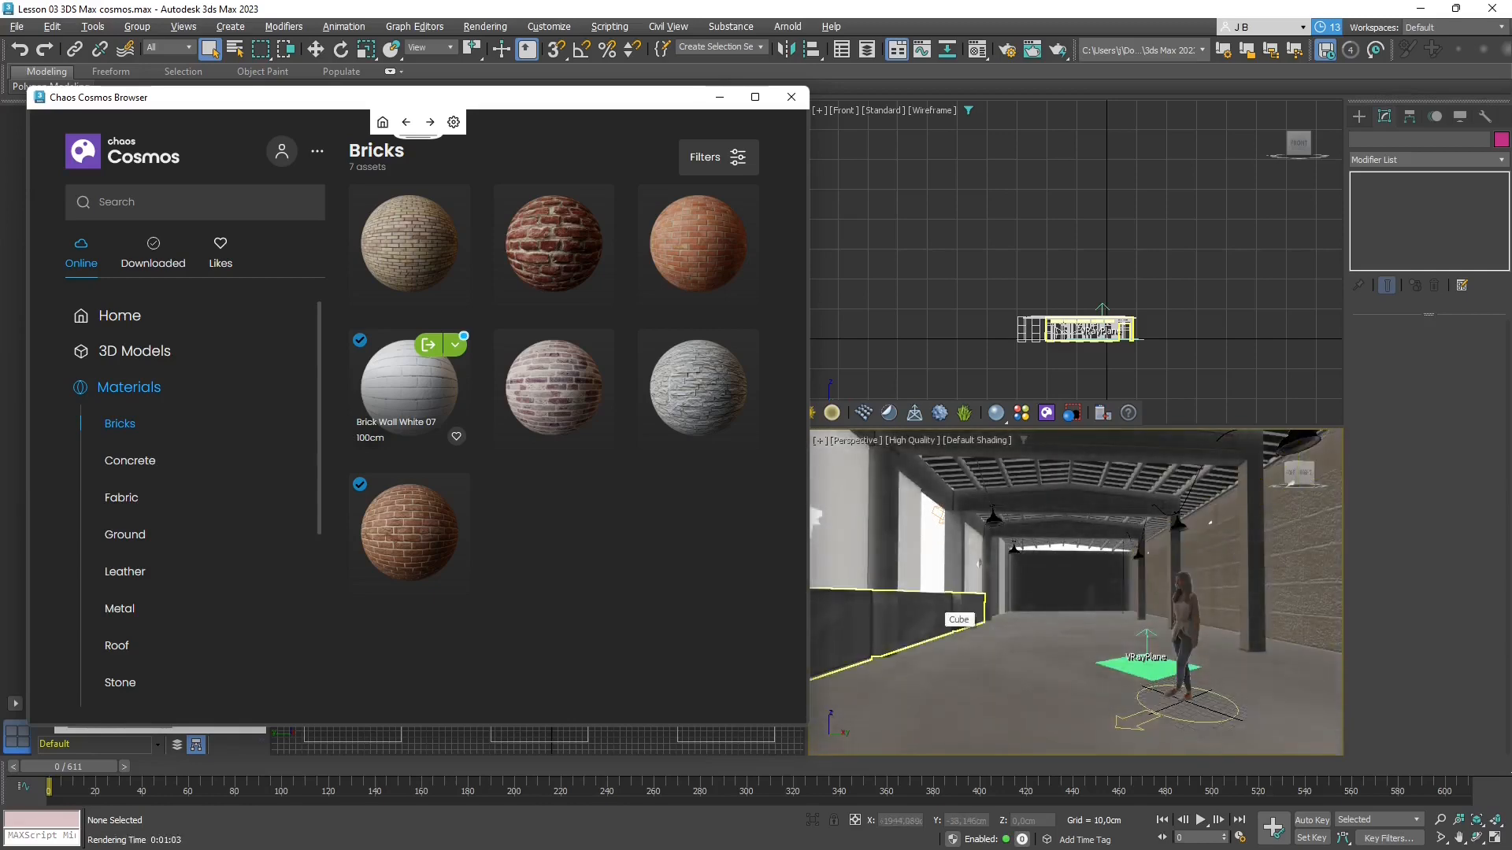
{"action": "left_click", "coordinate": [1272, 615]}
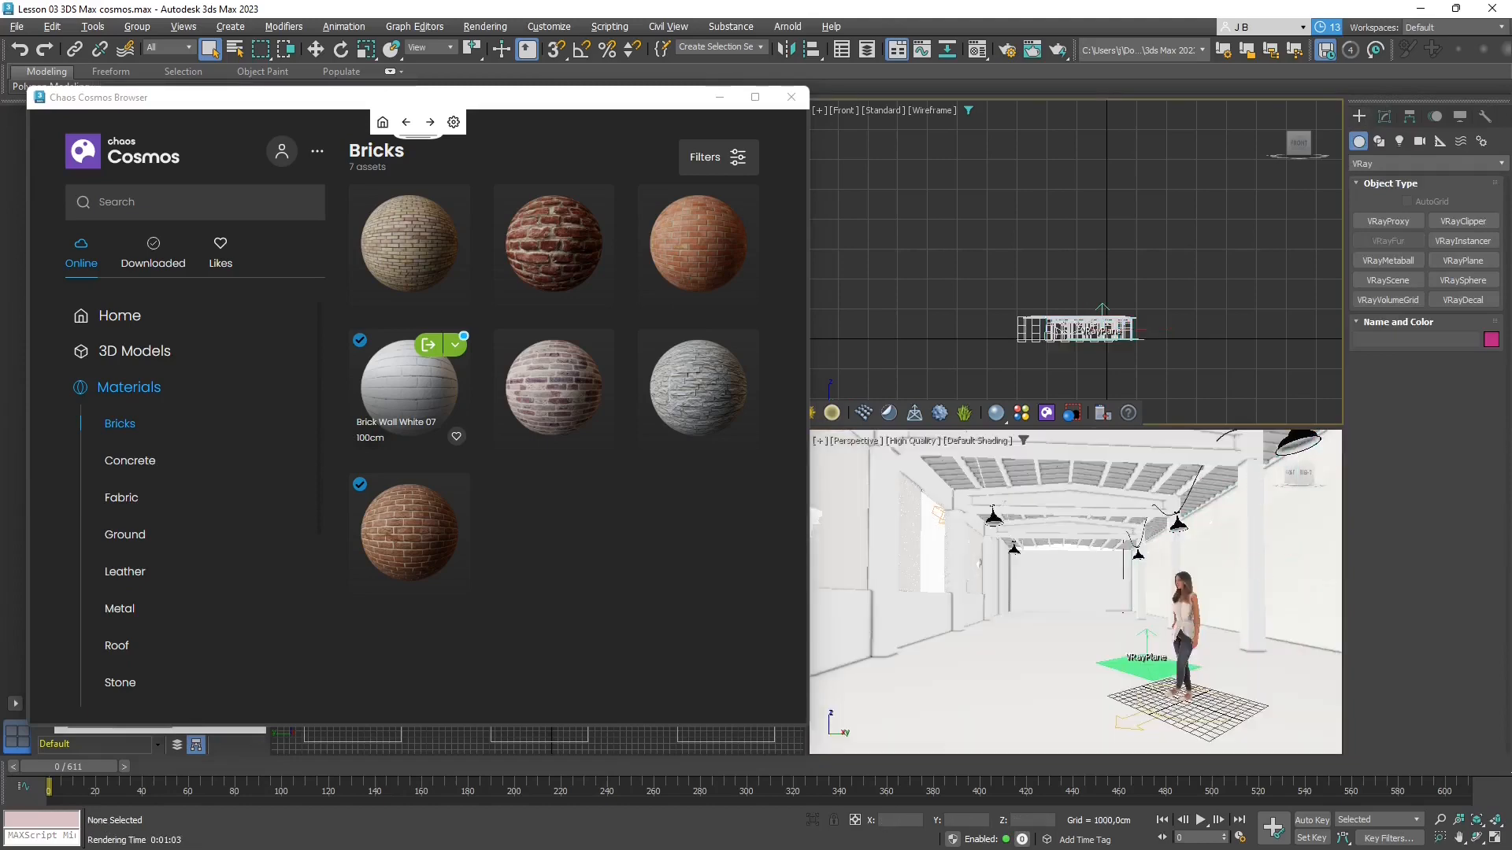
- Select the wall behind the woman and import Brick Wall Brown 09 onto it with triplanar mapping turned off
{"action": "left_click", "coordinate": [1252, 585]}
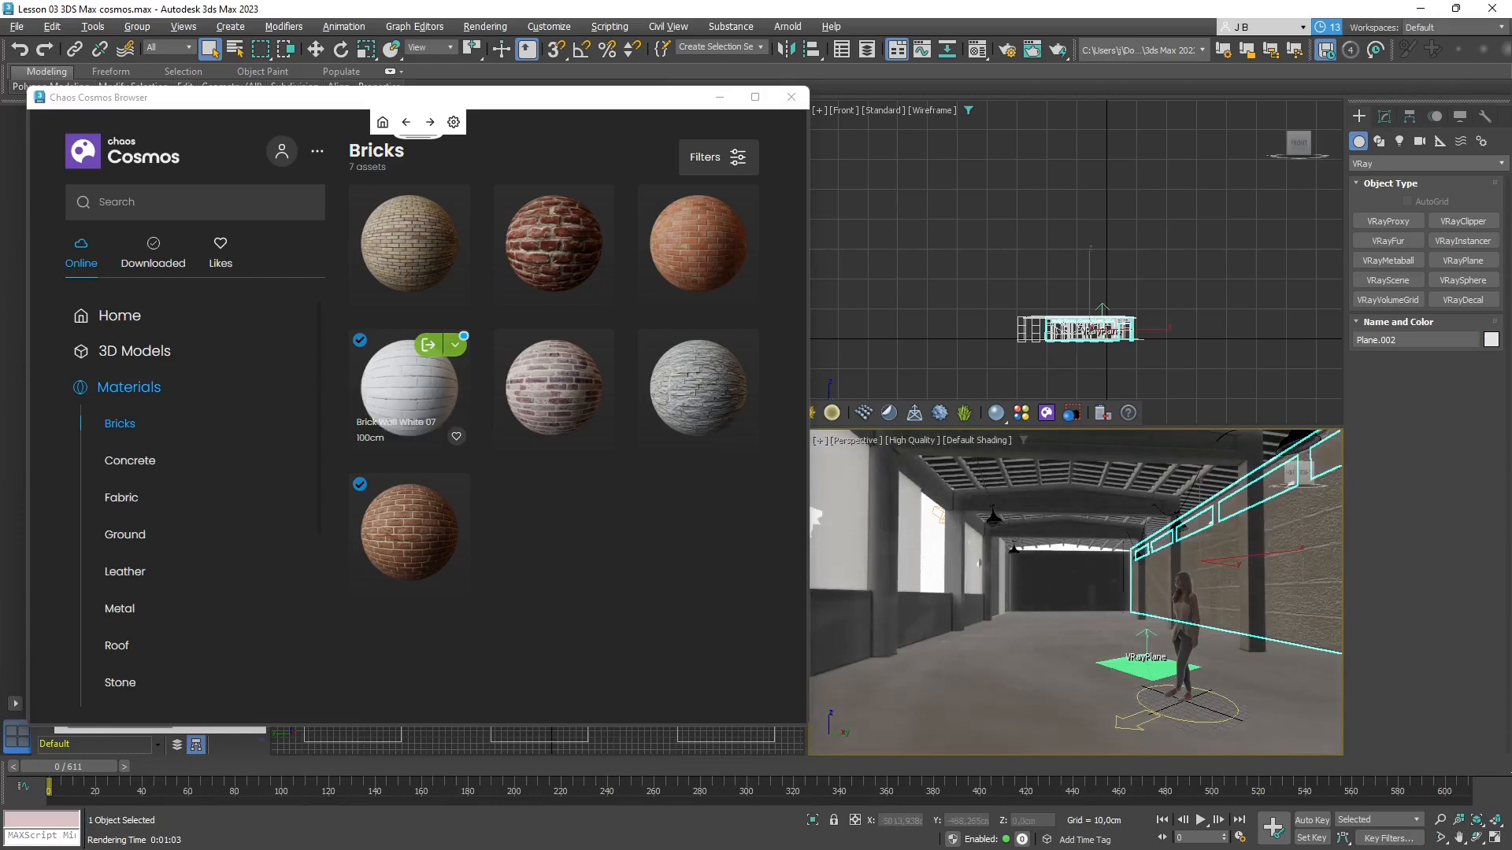
{"action": "left_click", "coordinate": [455, 489]}
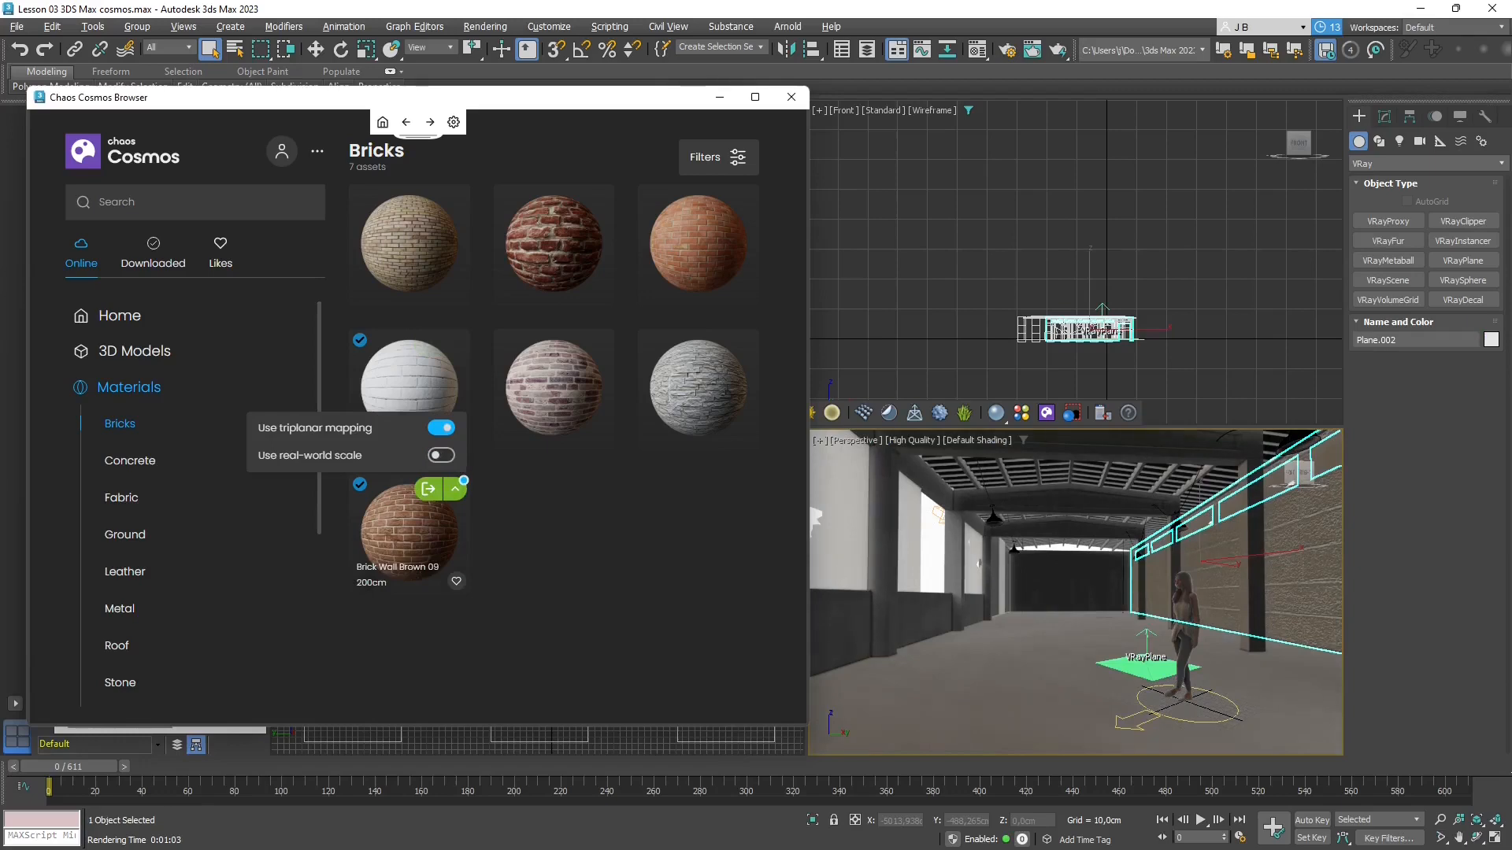
{"action": "left_click", "coordinate": [441, 428]}
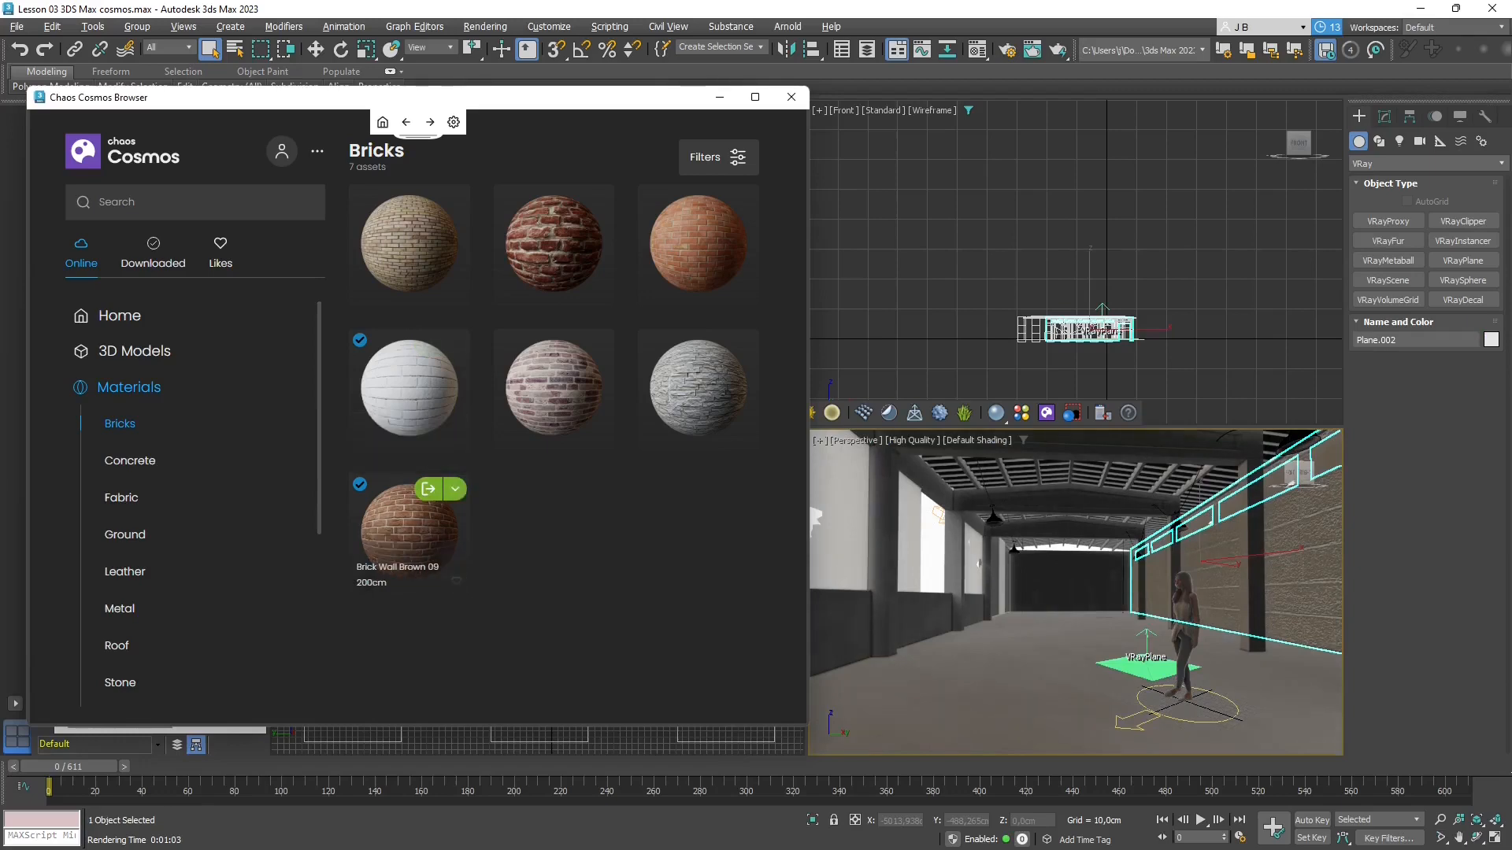
{"action": "mouse_move", "coordinate": [455, 492]}
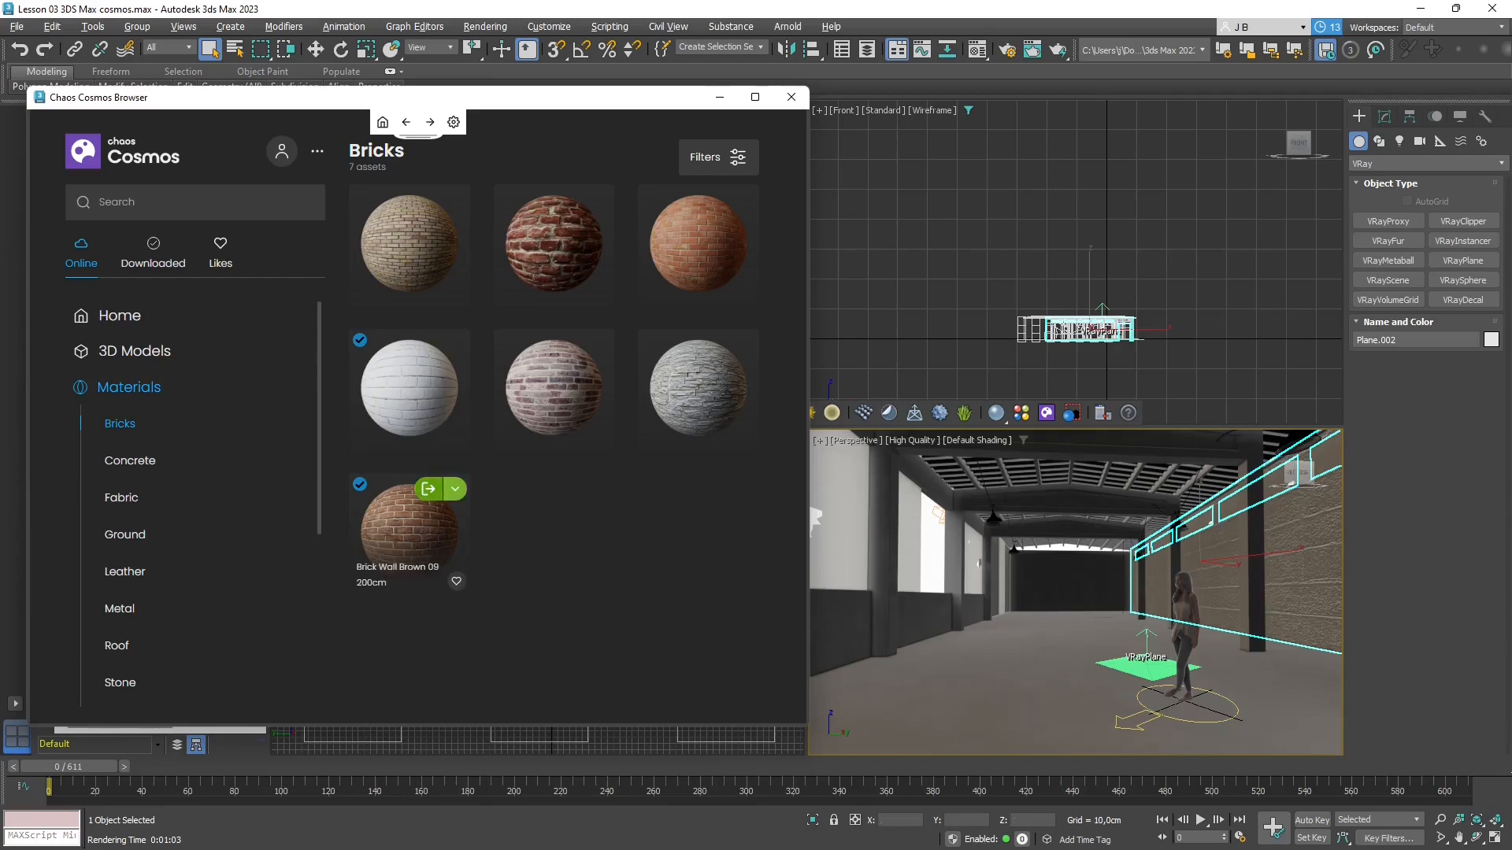
{"action": "left_click", "coordinate": [428, 489]}
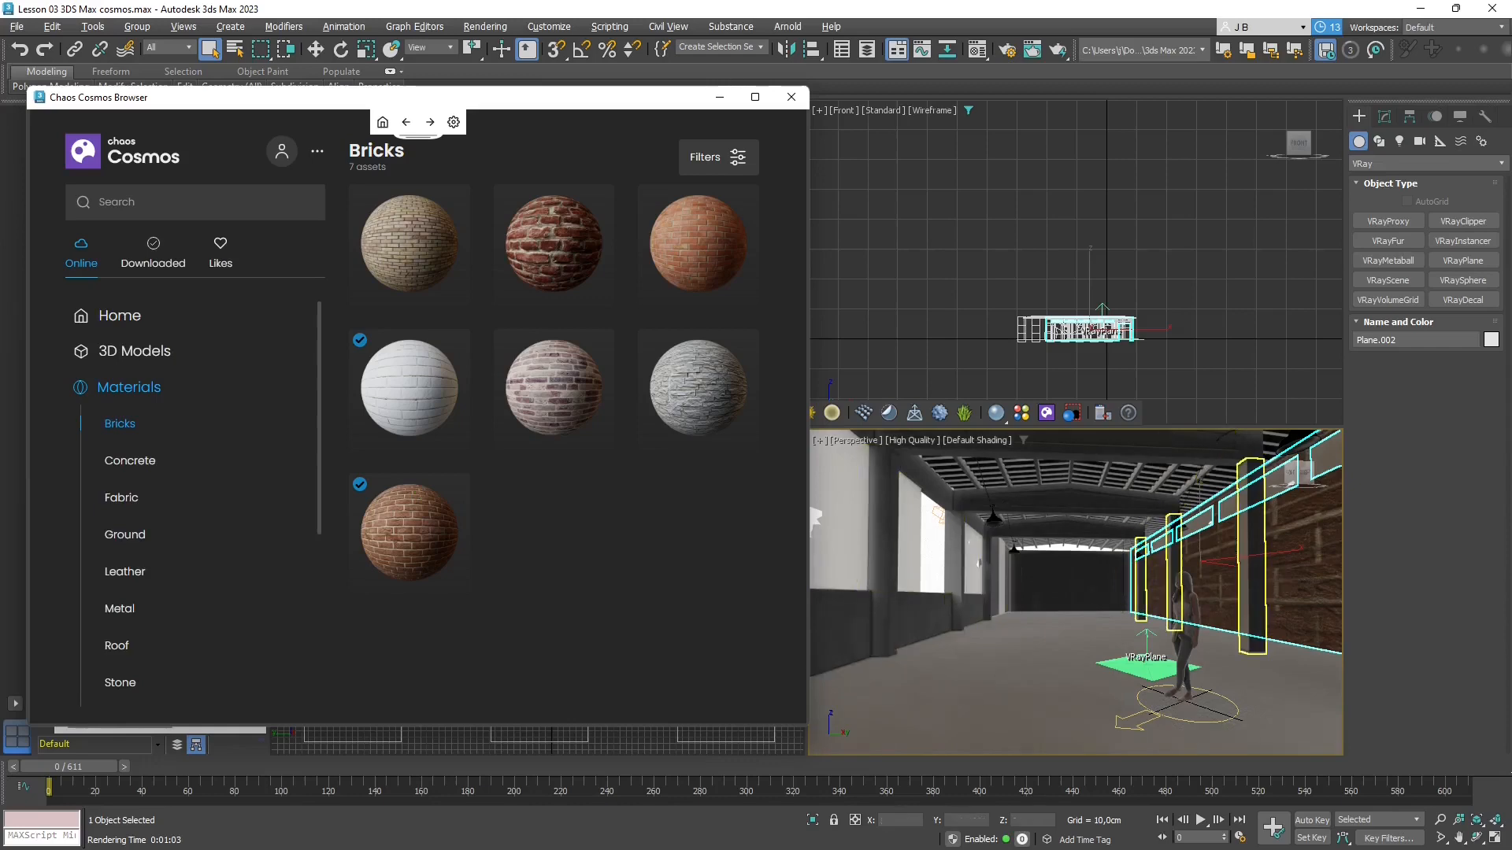
- Add the object-space MapScaler modifier to the brick wall
{"action": "left_click", "coordinate": [1384, 116]}
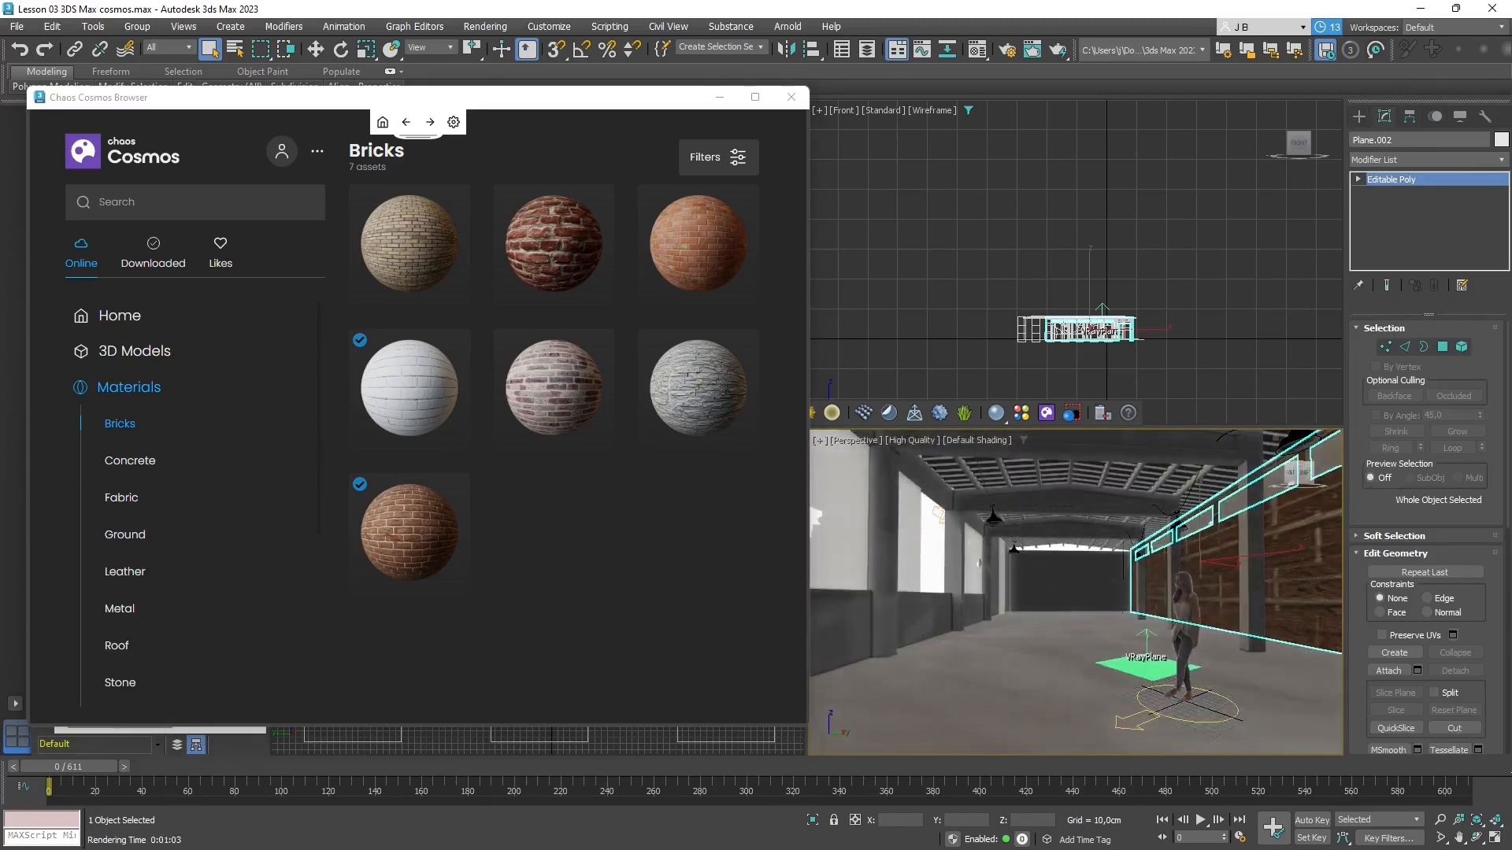
{"action": "left_click", "coordinate": [1421, 159]}
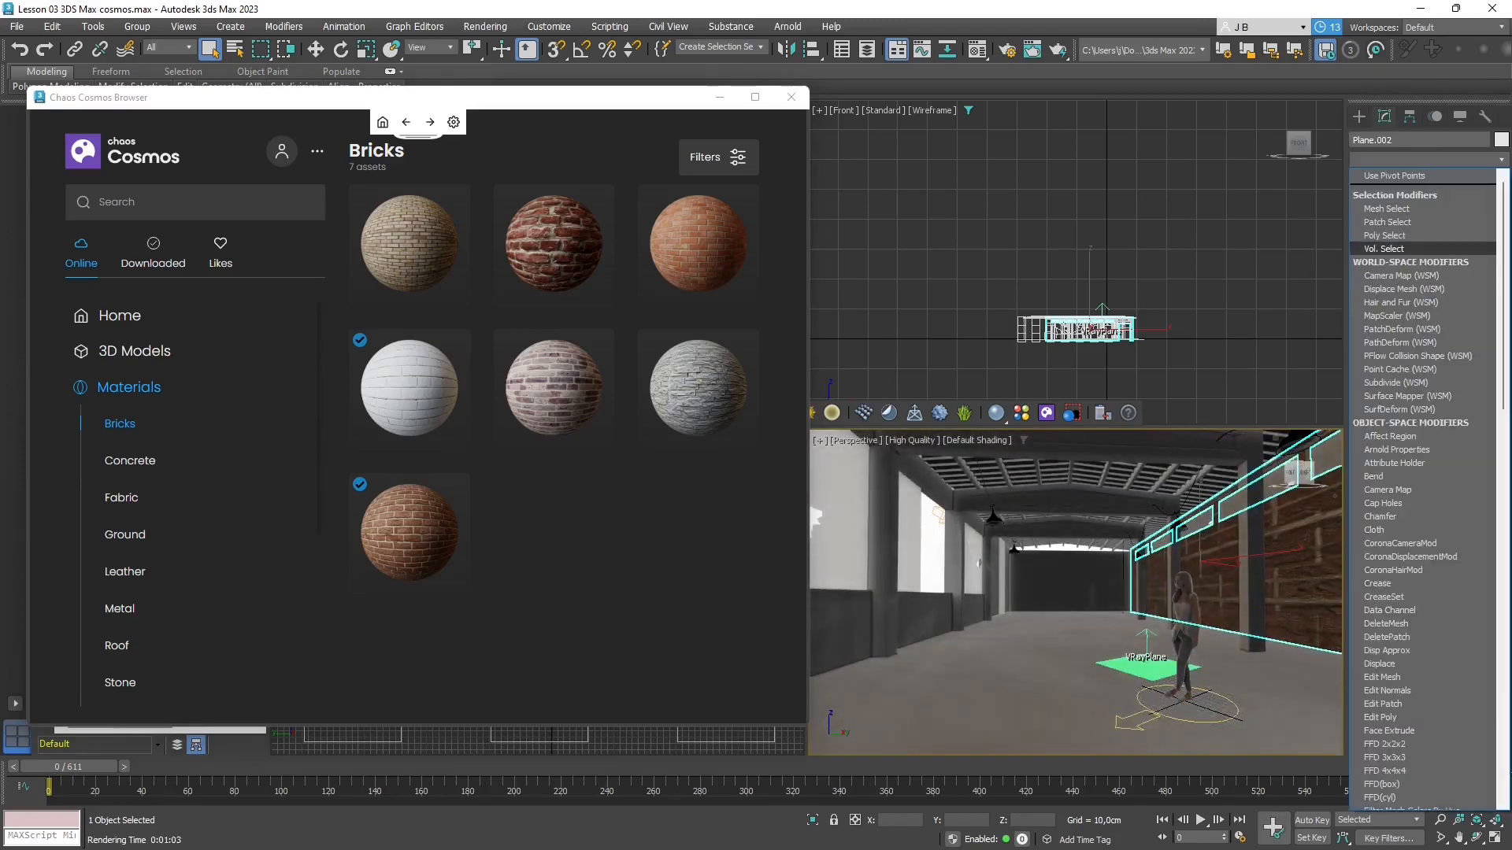
{"action": "key", "text": "m"}
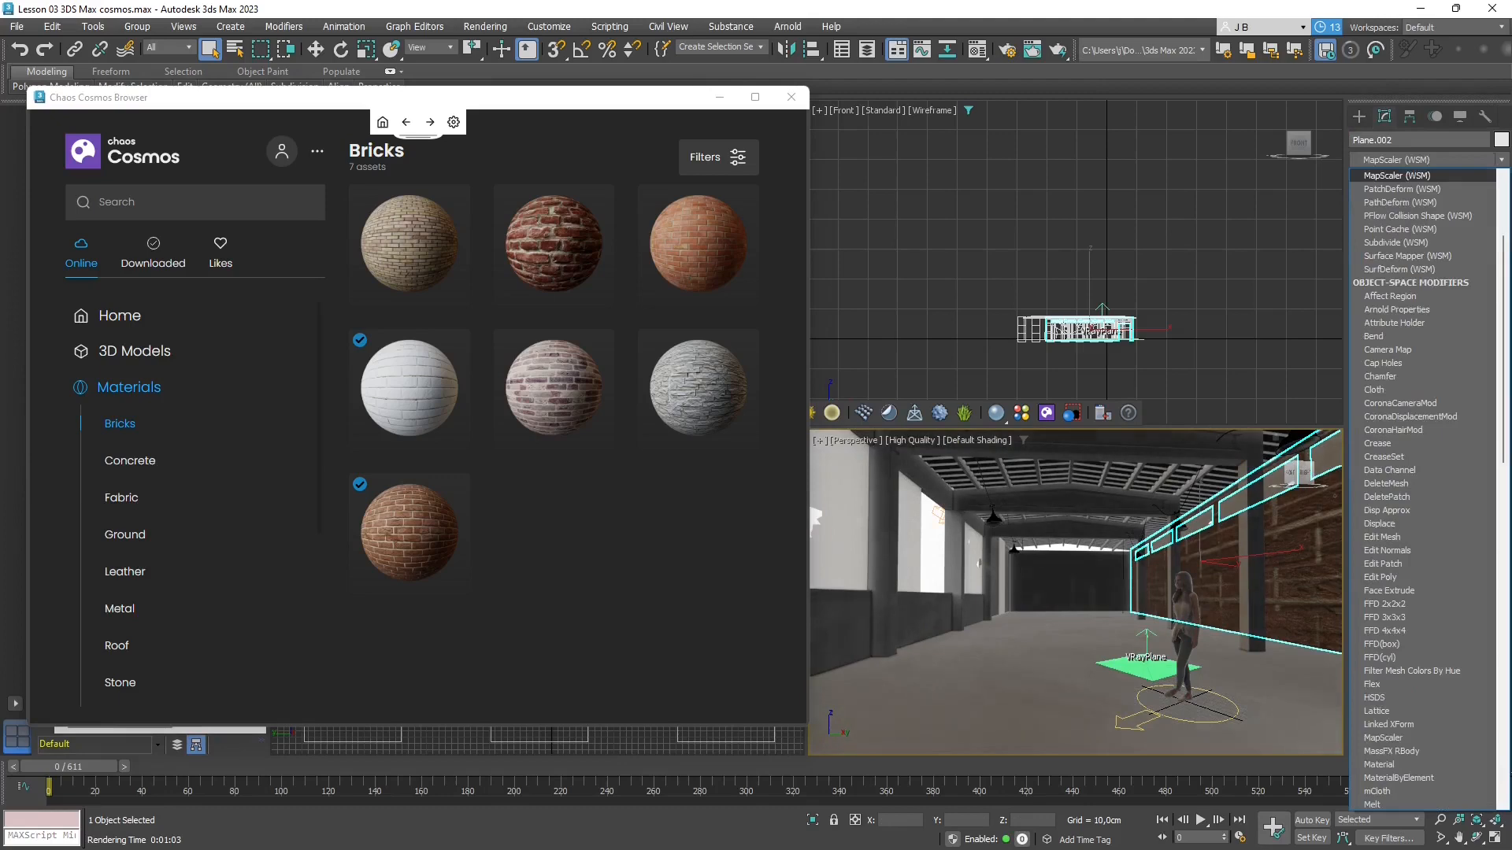
{"action": "key", "text": "m"}
{"action": "key", "text": "Return"}
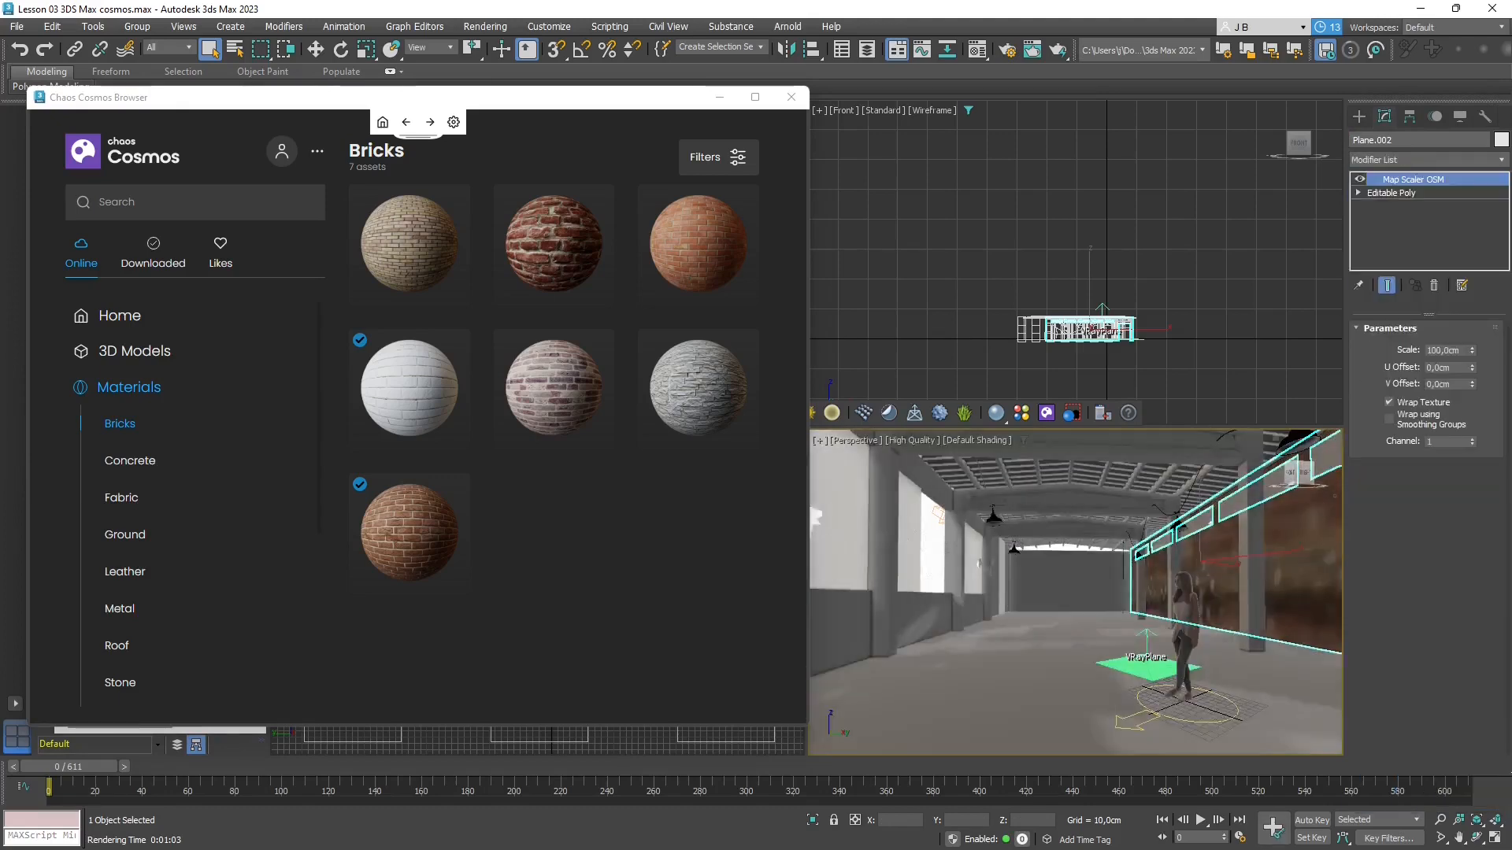
- Try a MapScaler scale of 2 cm on the brick wall and reduce it to 1 cm
{"action": "type", "text": "2"}
{"action": "key", "text": "Return"}
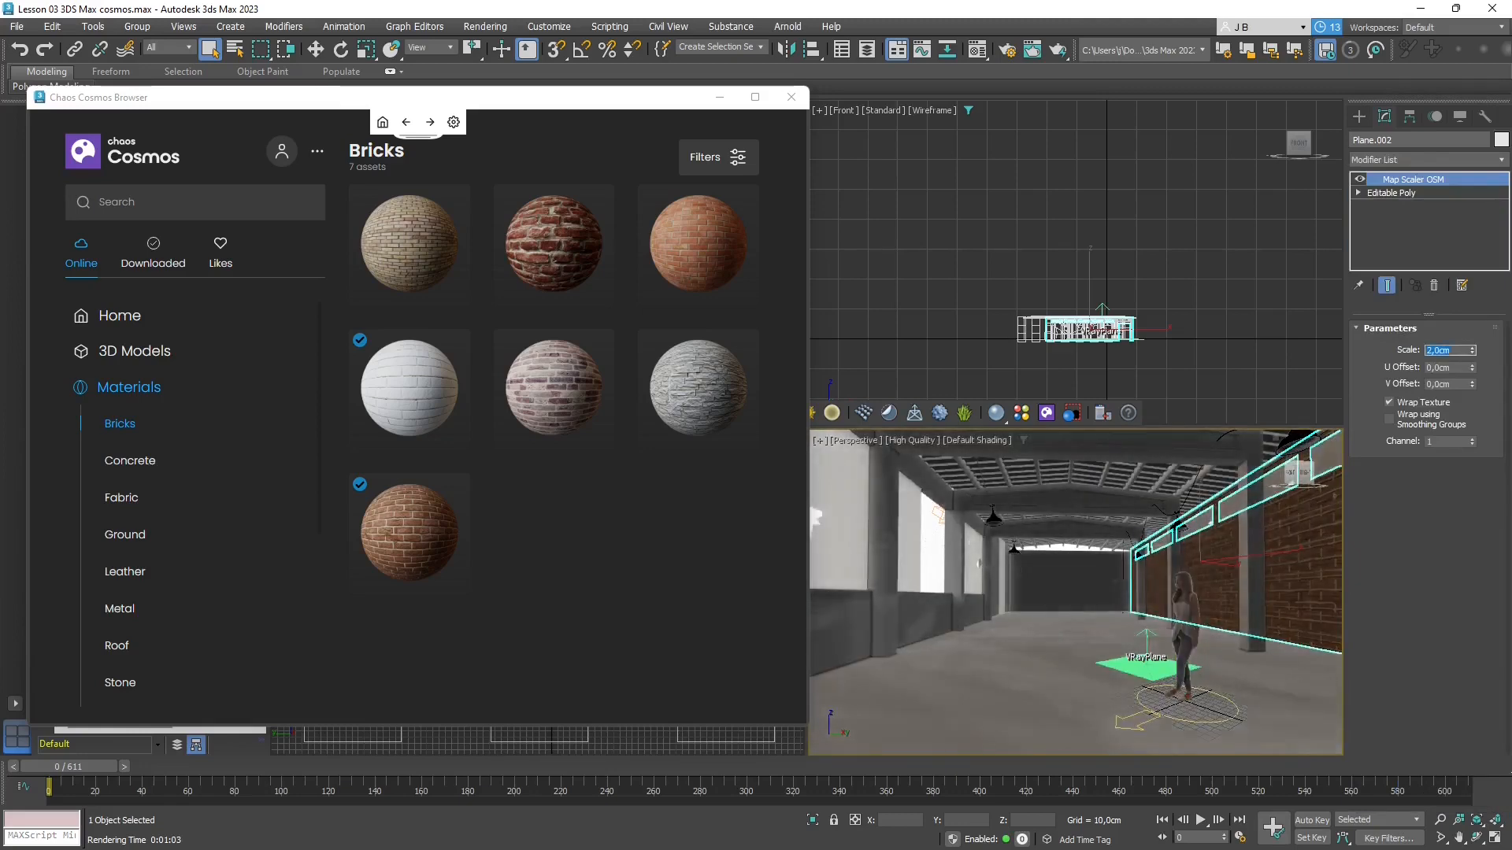
{"action": "type", "text": "1"}
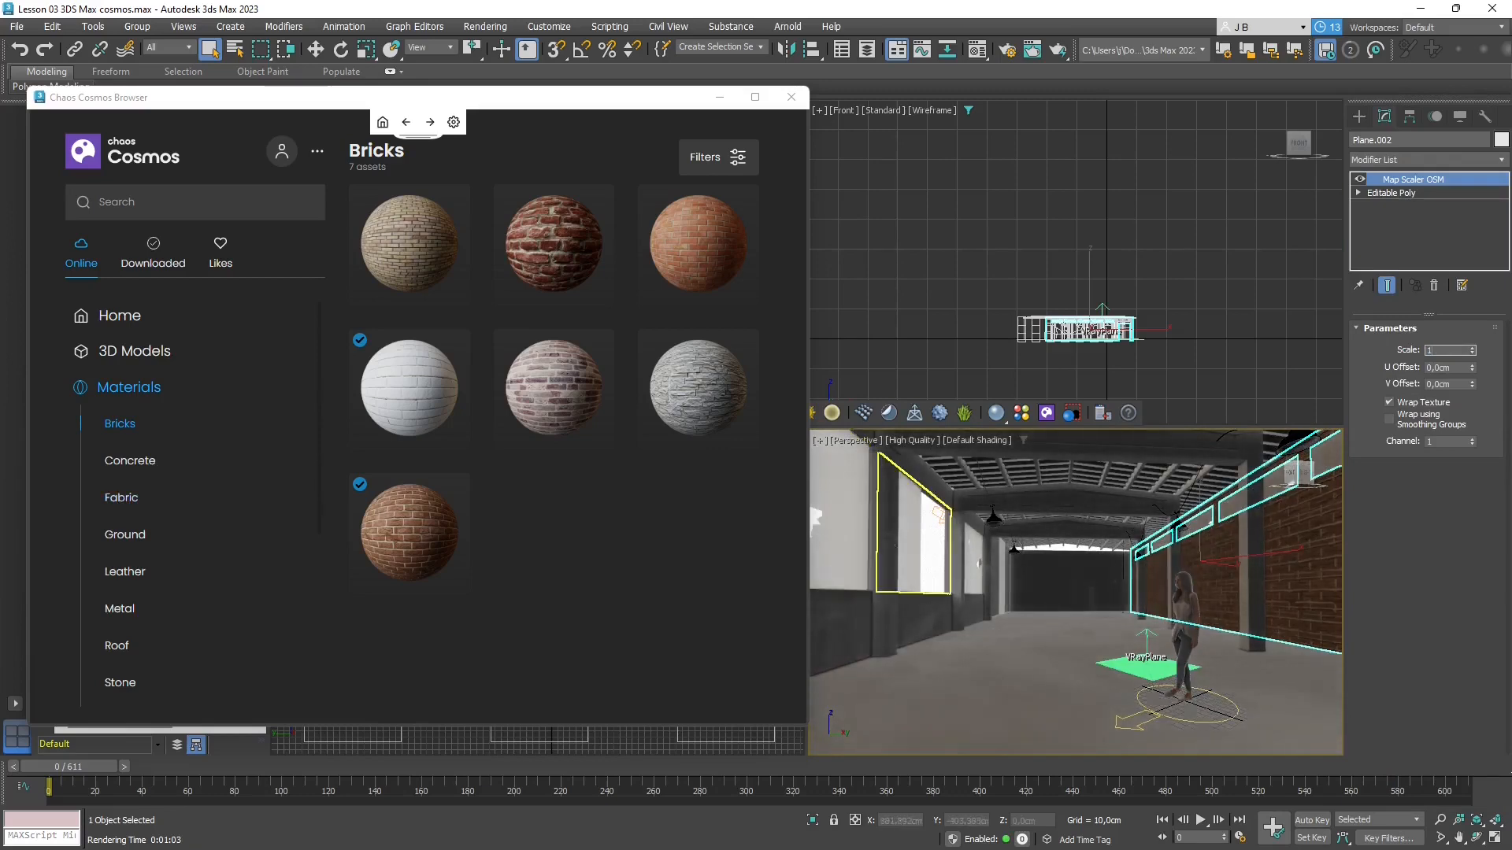
- Select the warehouse floor and look through the Concrete materials and the list of material categories in Cosmos
{"action": "left_click", "coordinate": [945, 662]}
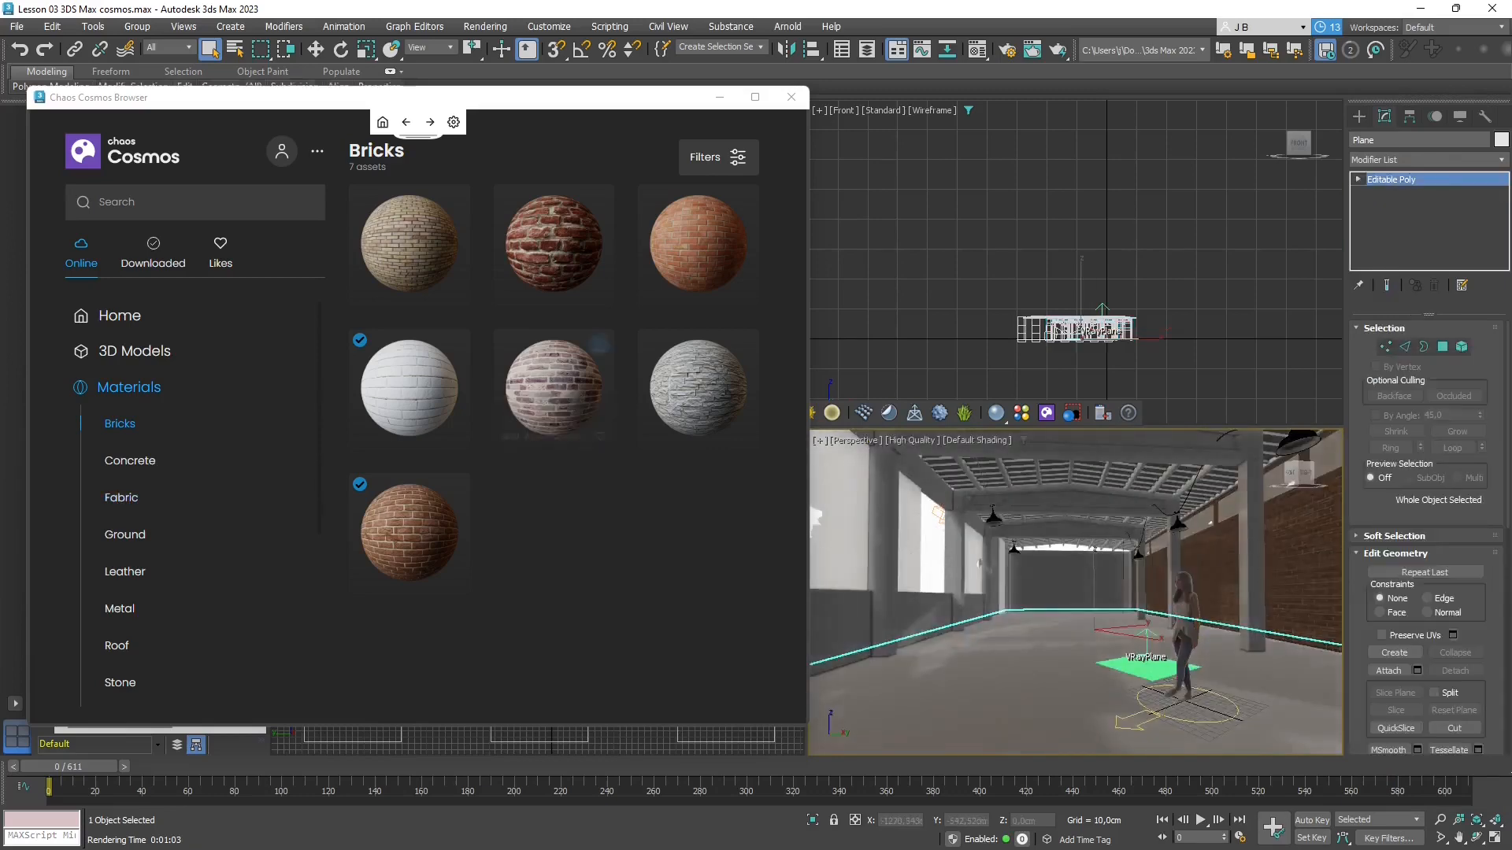
{"action": "left_click", "coordinate": [130, 461]}
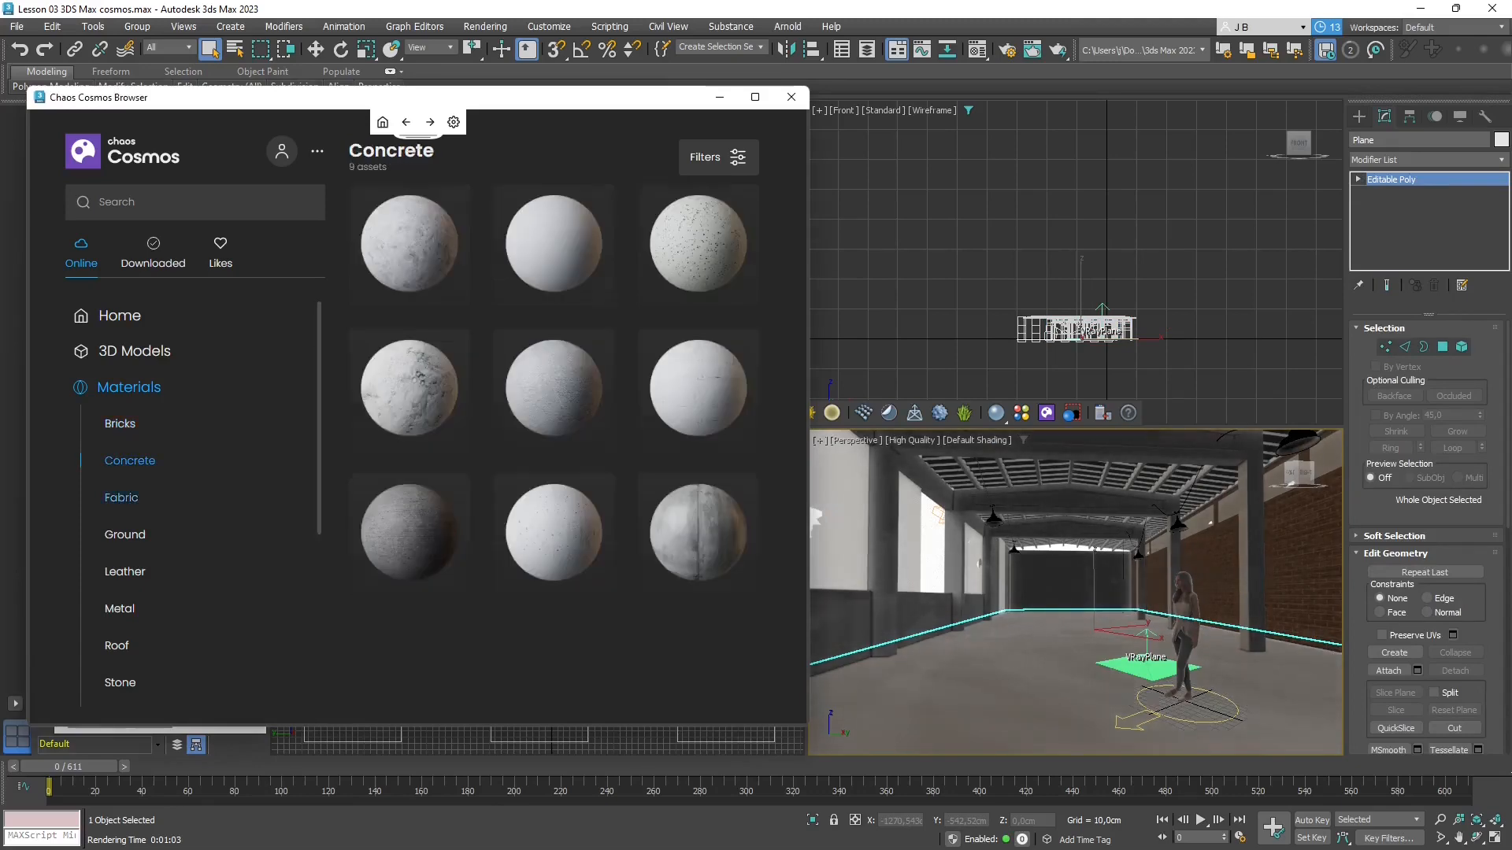
{"action": "scroll", "coordinate": [197, 504], "scroll_direction": "down", "scroll_amount": 1}
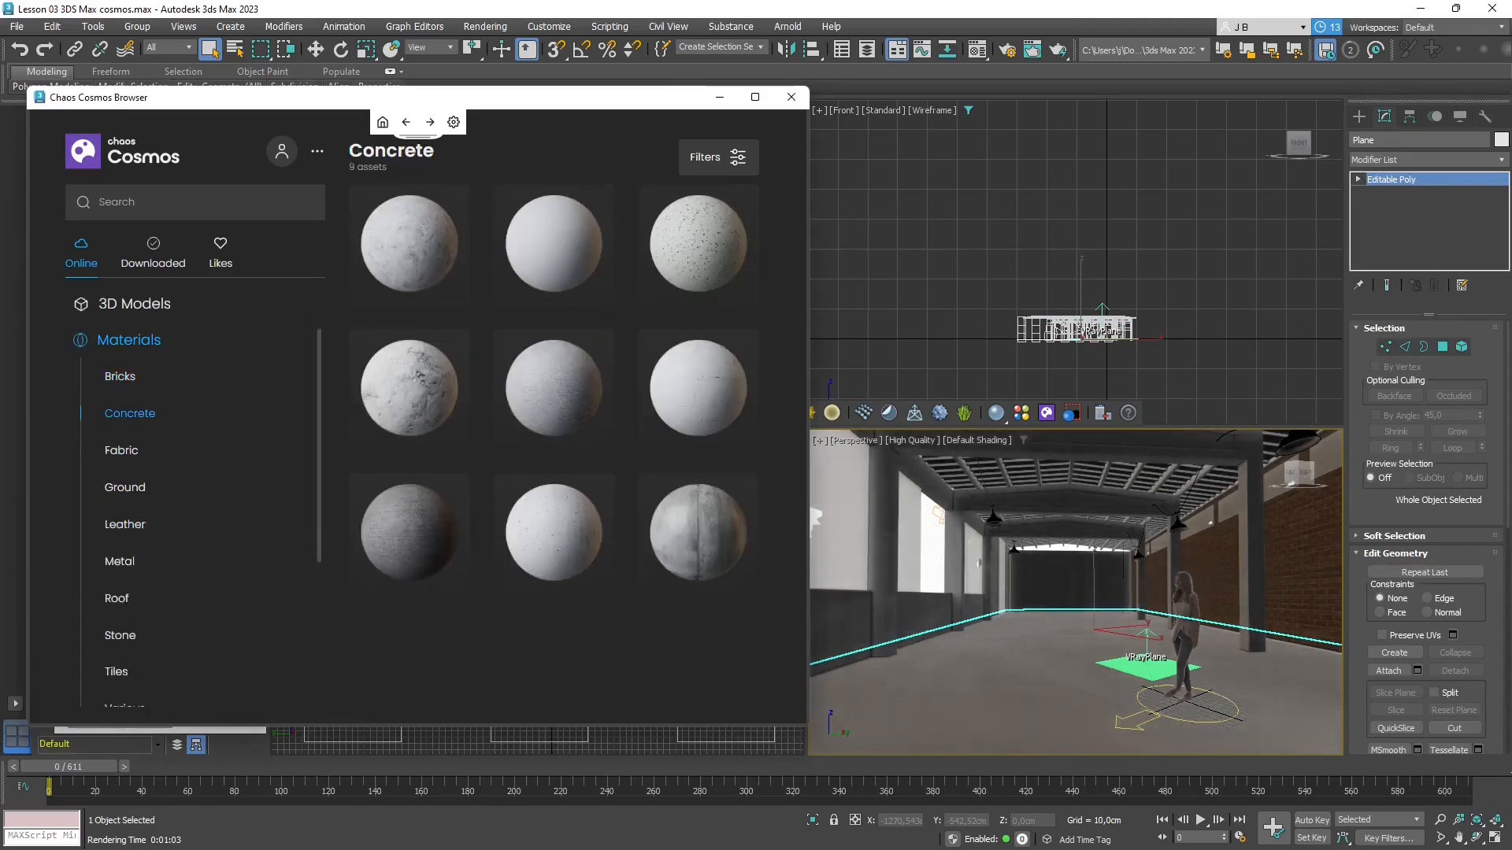
{"action": "scroll", "coordinate": [158, 551], "scroll_direction": "down", "scroll_amount": 4}
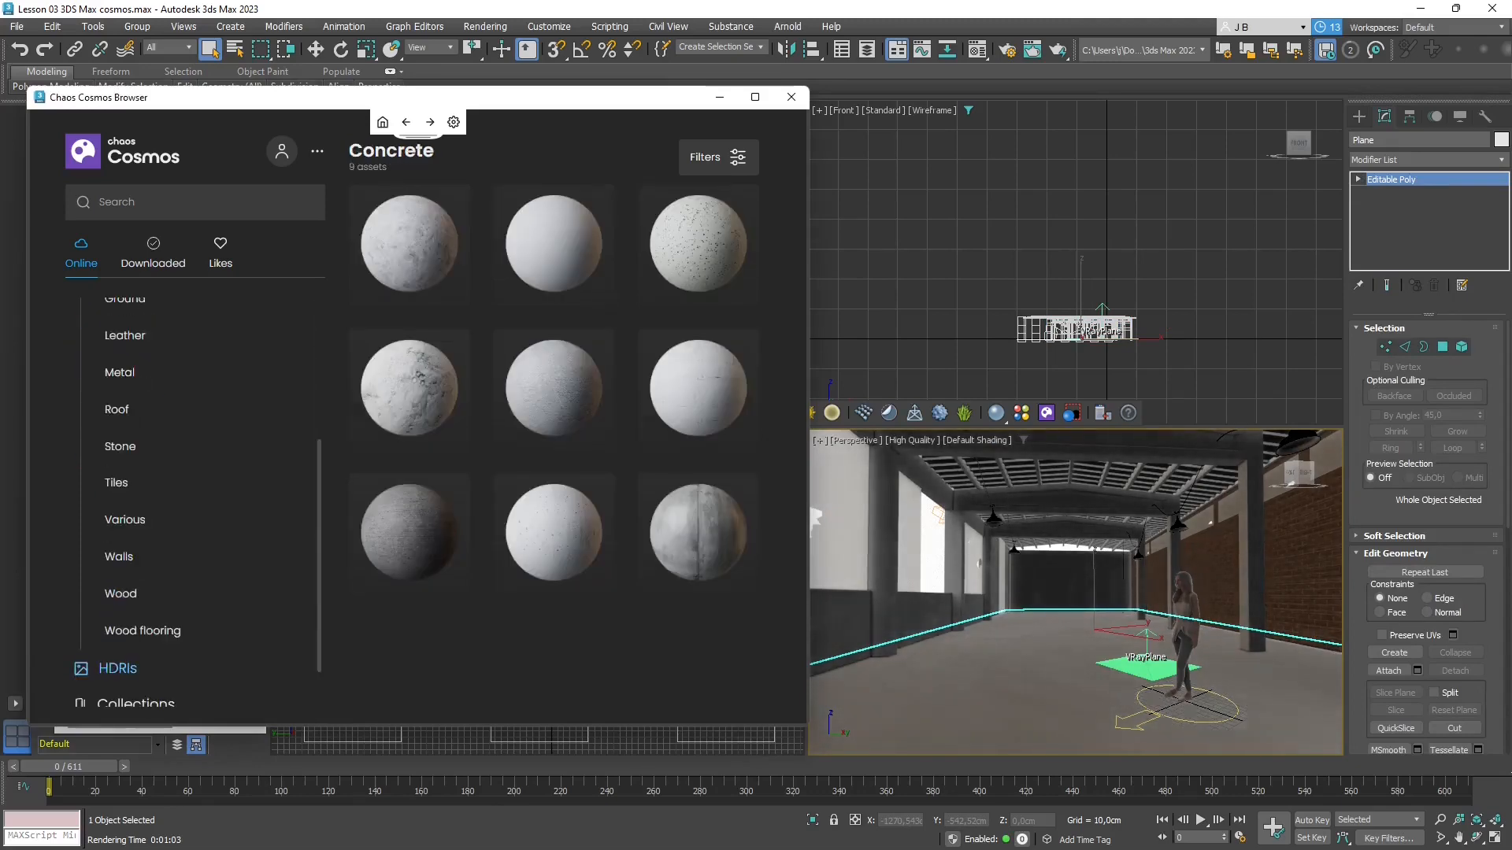
{"action": "scroll", "coordinate": [126, 429], "scroll_direction": "up", "scroll_amount": 2}
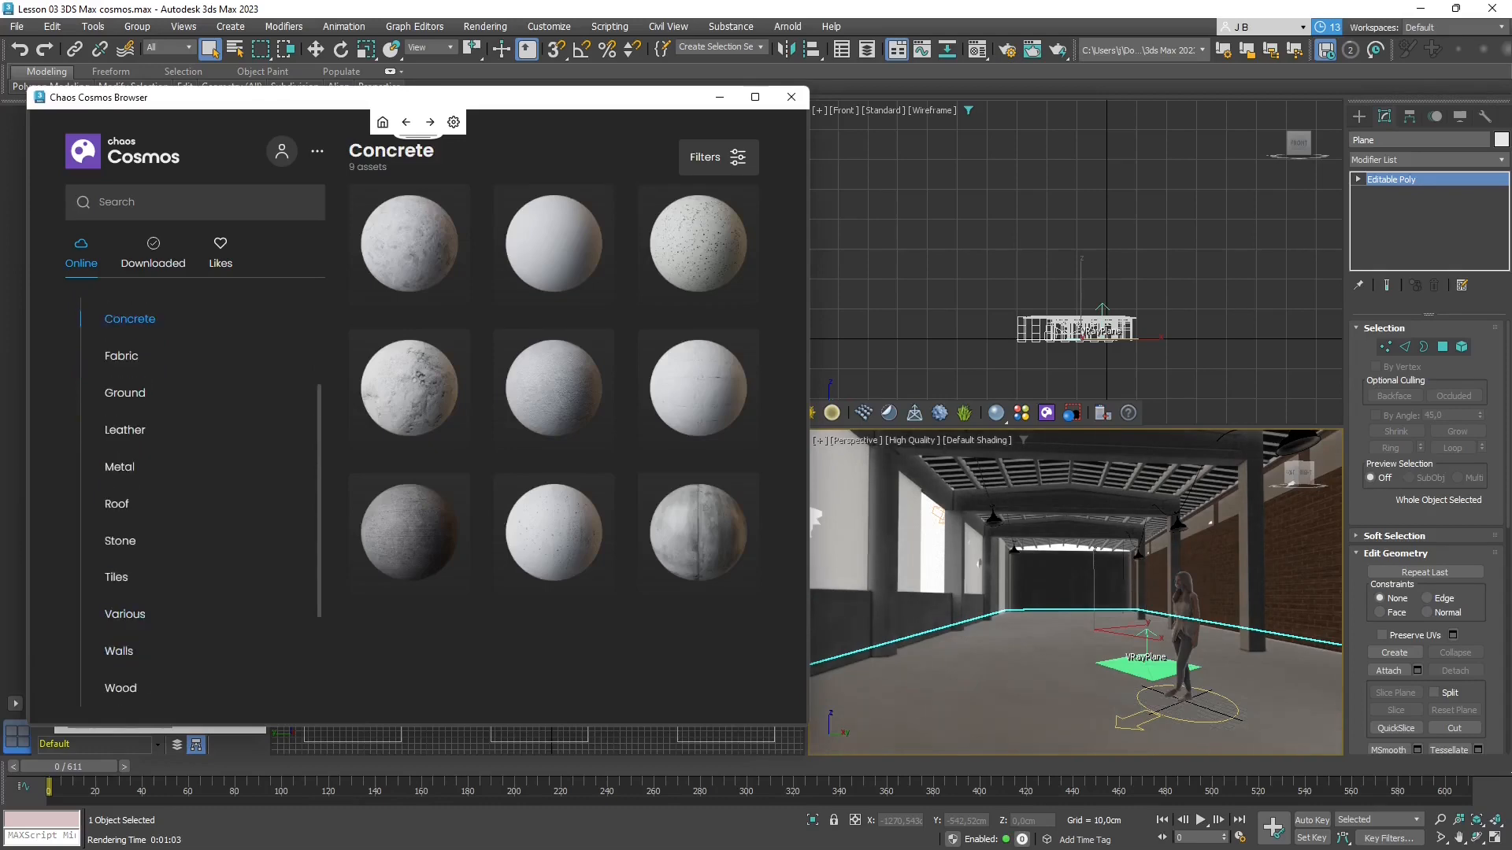
{"action": "scroll", "coordinate": [126, 541], "scroll_direction": "down", "scroll_amount": 1}
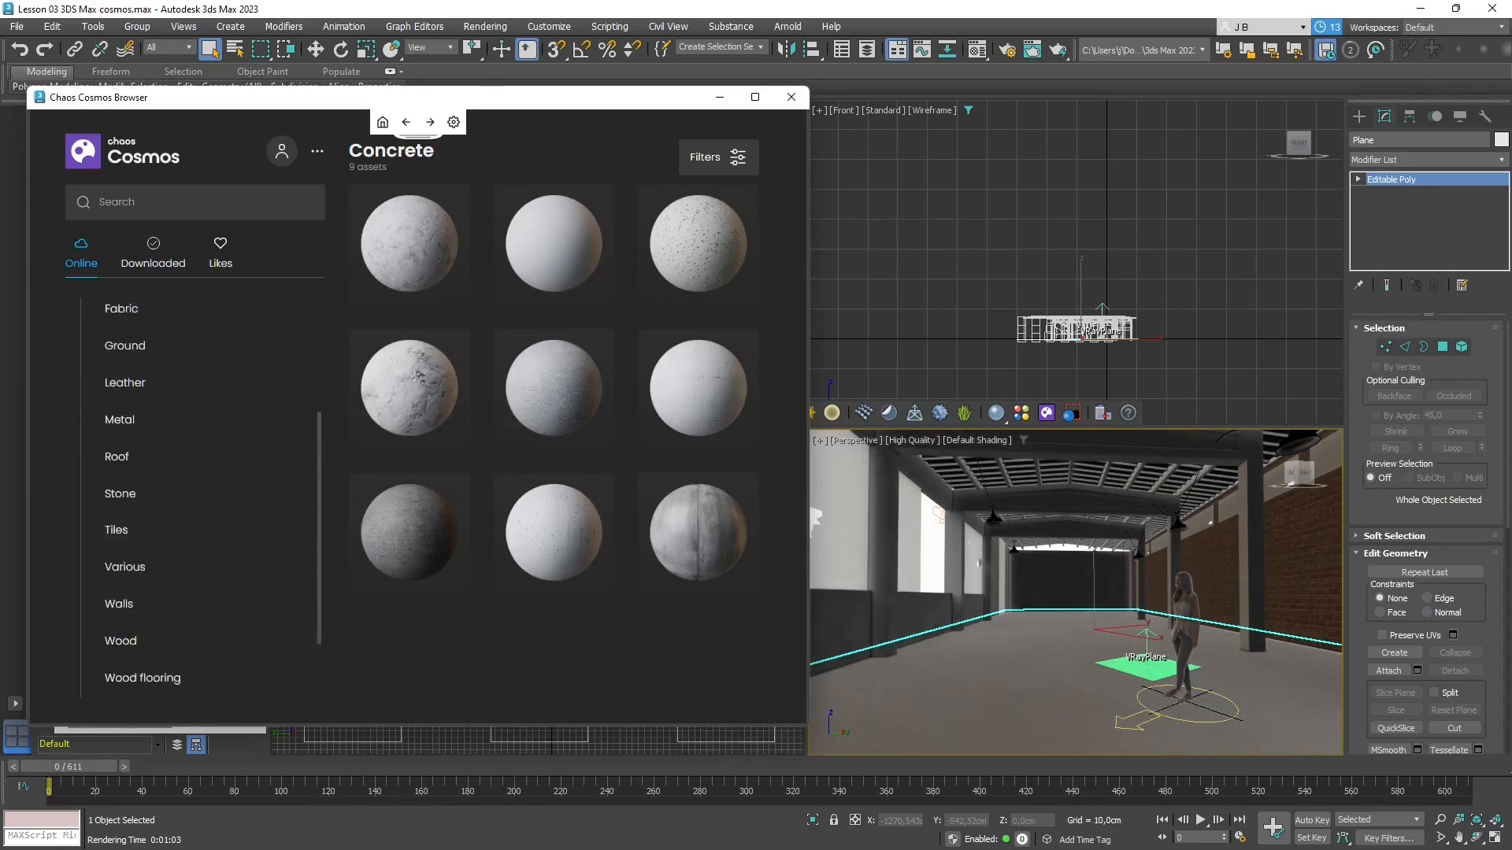
{"action": "scroll", "coordinate": [126, 563], "scroll_direction": "down", "scroll_amount": 1}
{"action": "scroll", "coordinate": [126, 563], "scroll_direction": "up", "scroll_amount": 4}
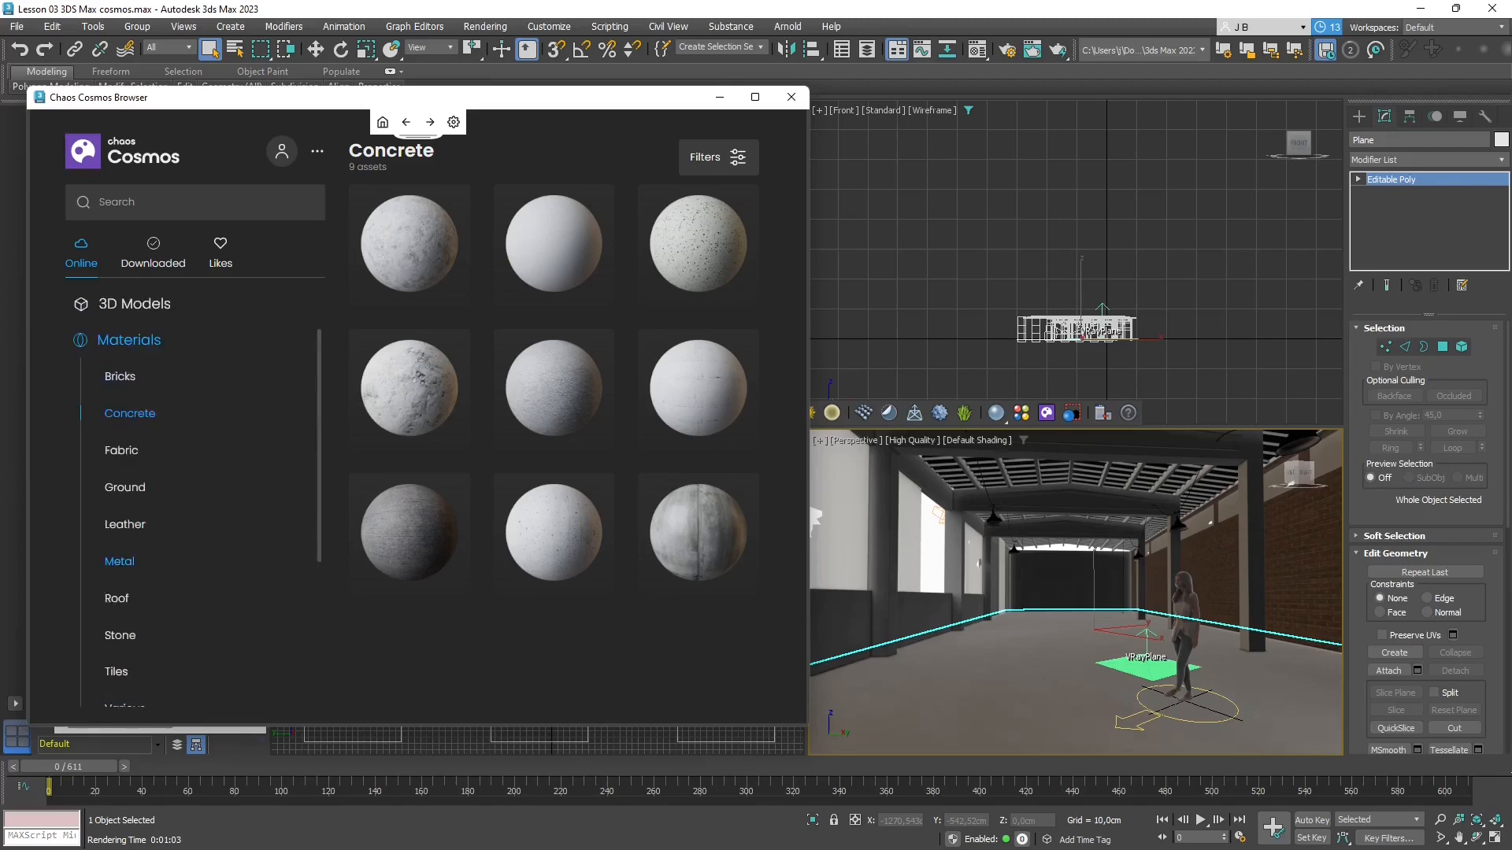
- Download Asphalt Black 15-01, Asphalt Black Cracked 15-01 and Asphalt Grey 15-01 from the Ground materials
{"action": "left_click", "coordinate": [125, 488]}
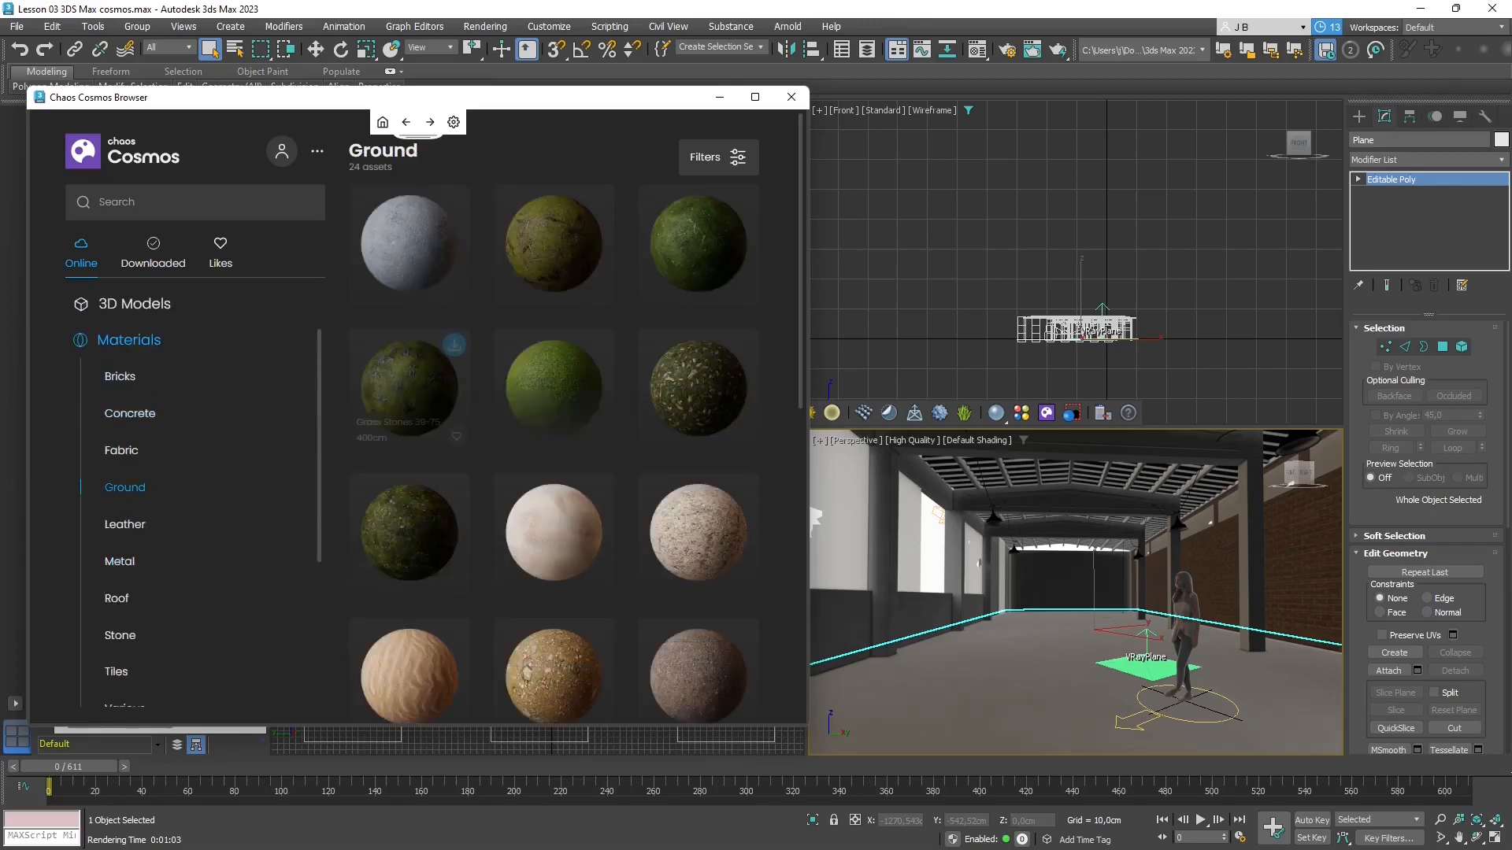
{"action": "scroll", "coordinate": [441, 488], "scroll_direction": "down", "scroll_amount": 5}
{"action": "scroll", "coordinate": [701, 472], "scroll_direction": "down", "scroll_amount": 1}
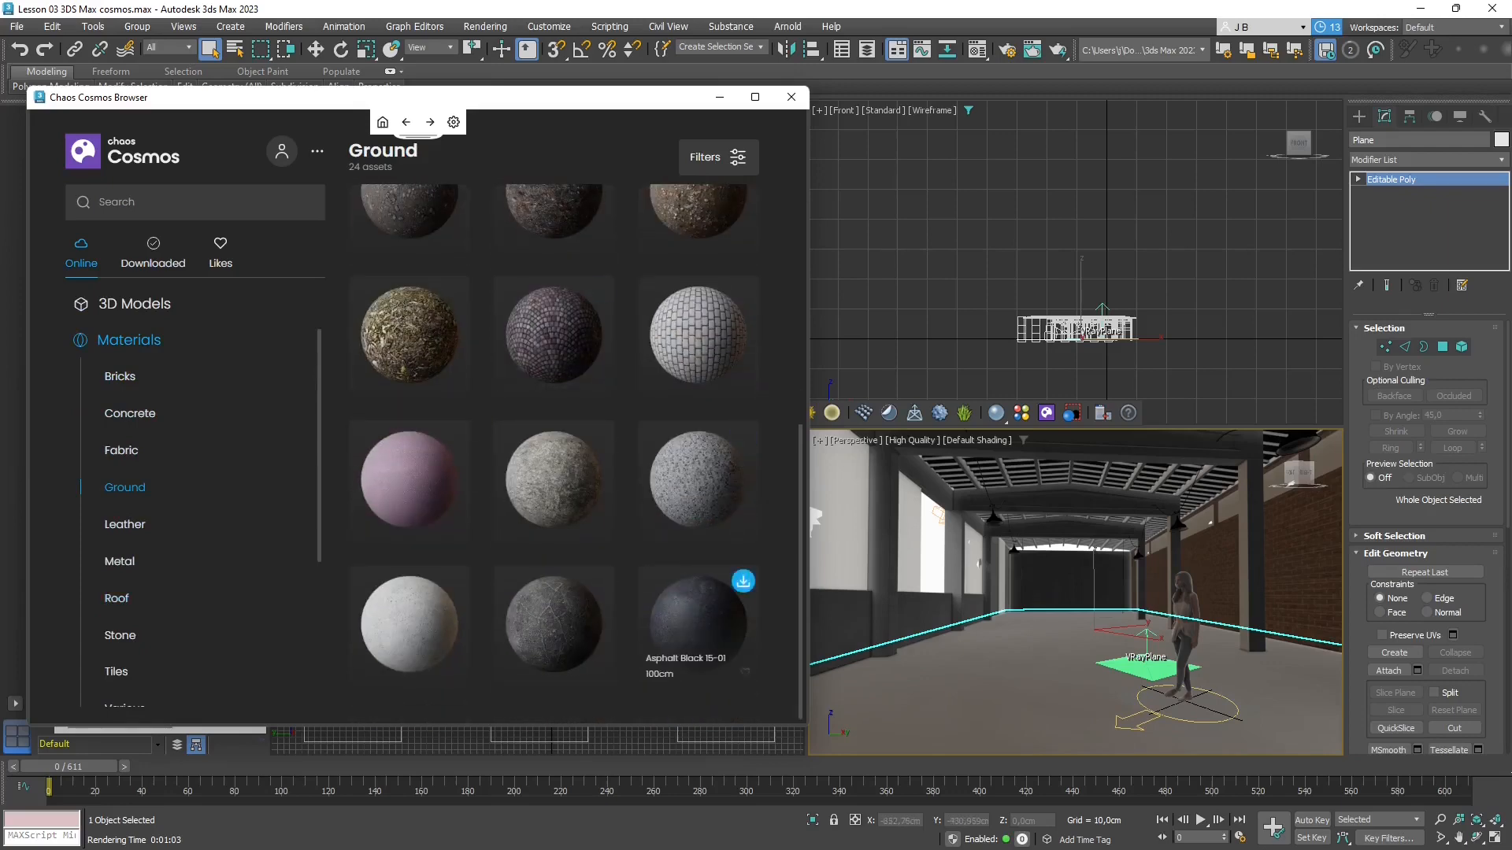
{"action": "left_click", "coordinate": [742, 581]}
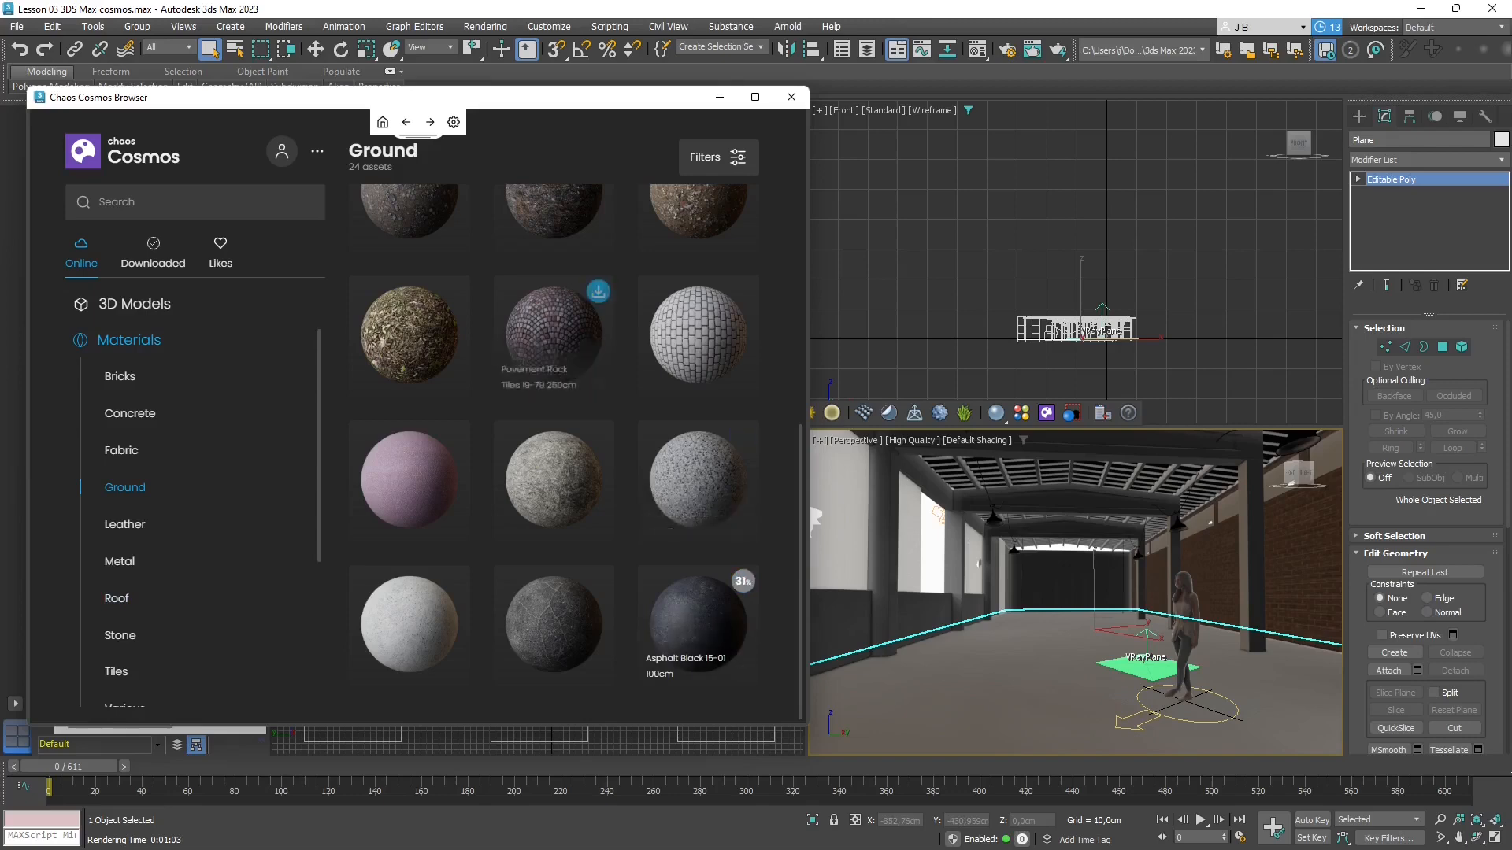
{"action": "left_click", "coordinate": [599, 582]}
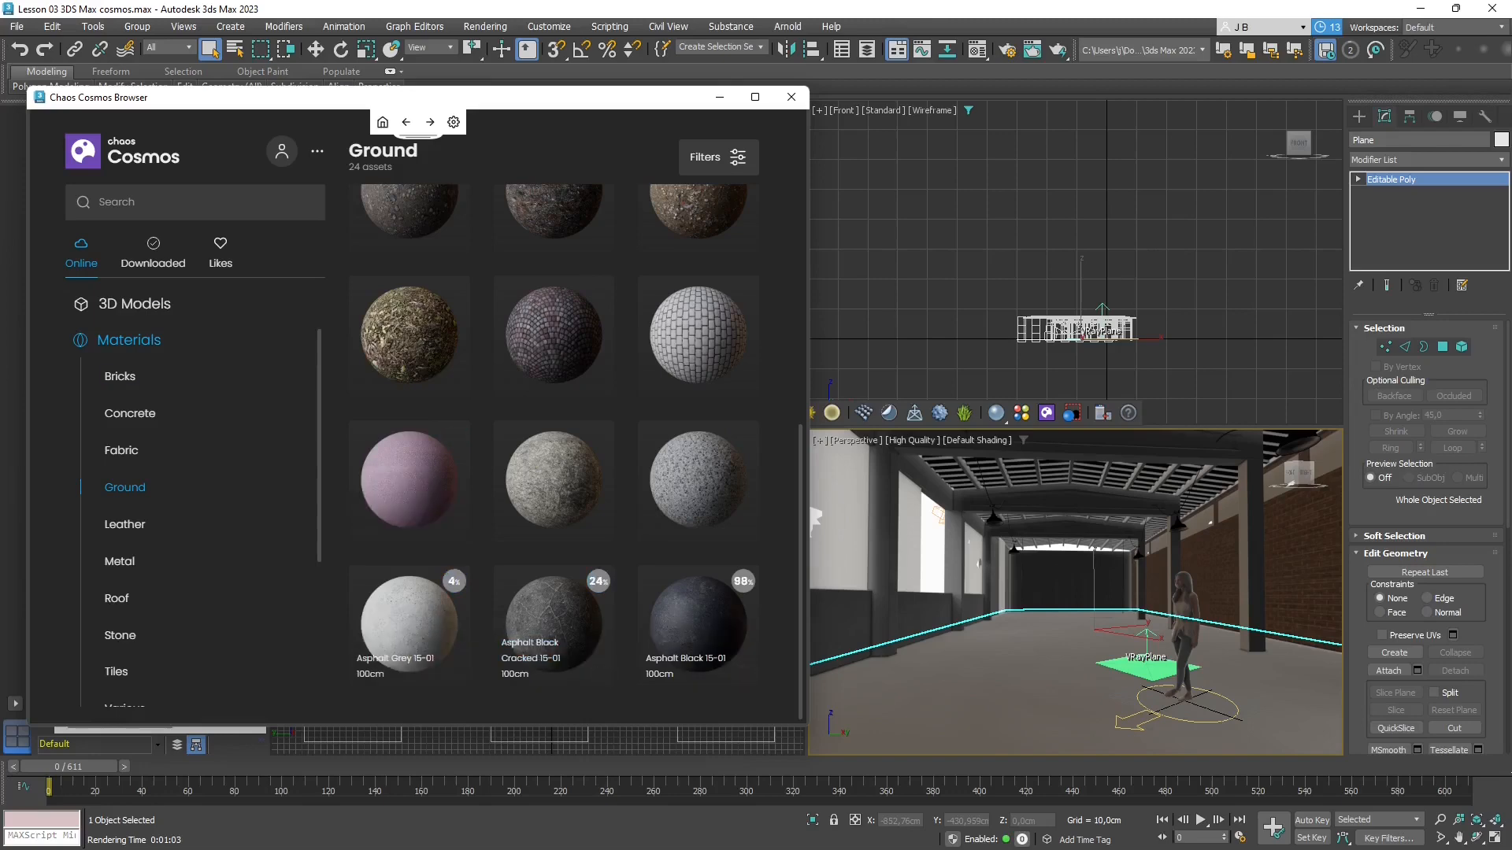
- Find Asphalt Black 15-01 100cm among the downloaded materials and import it for the selected floor
{"action": "left_click", "coordinate": [153, 252]}
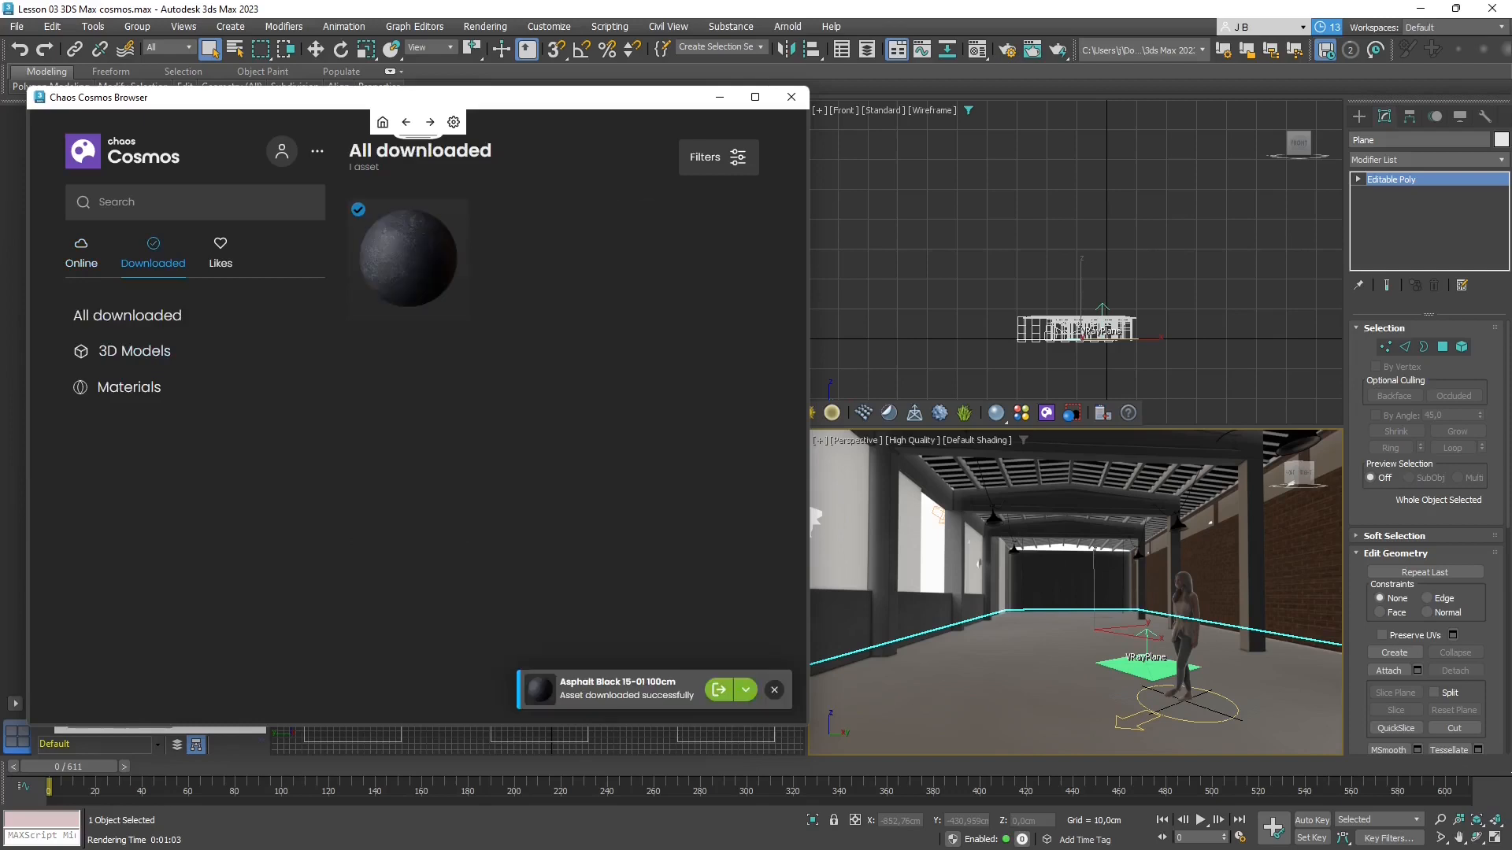
{"action": "left_click", "coordinate": [128, 387]}
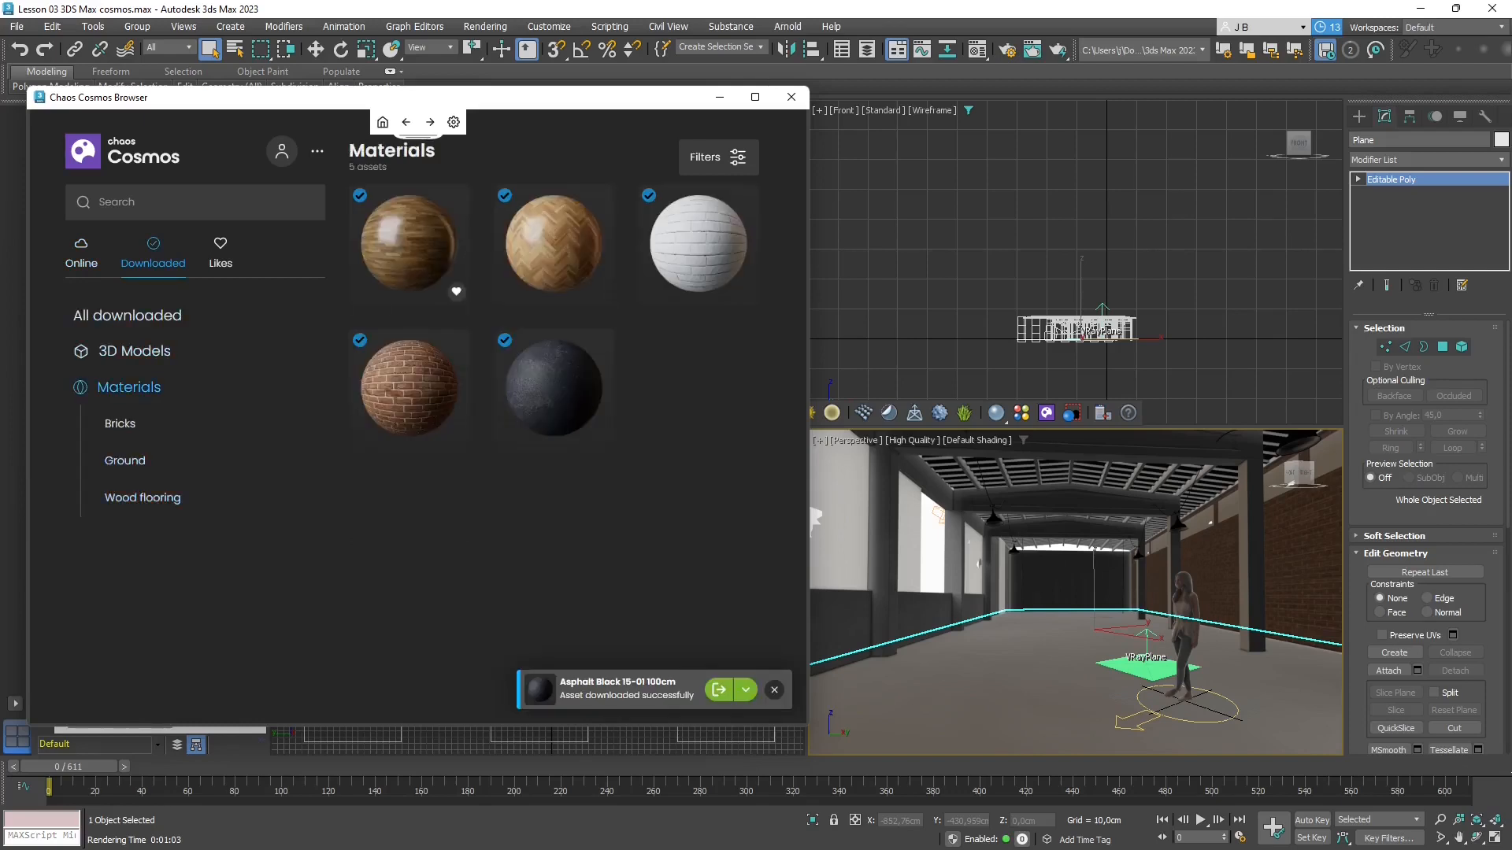
{"action": "mouse_move", "coordinate": [554, 386]}
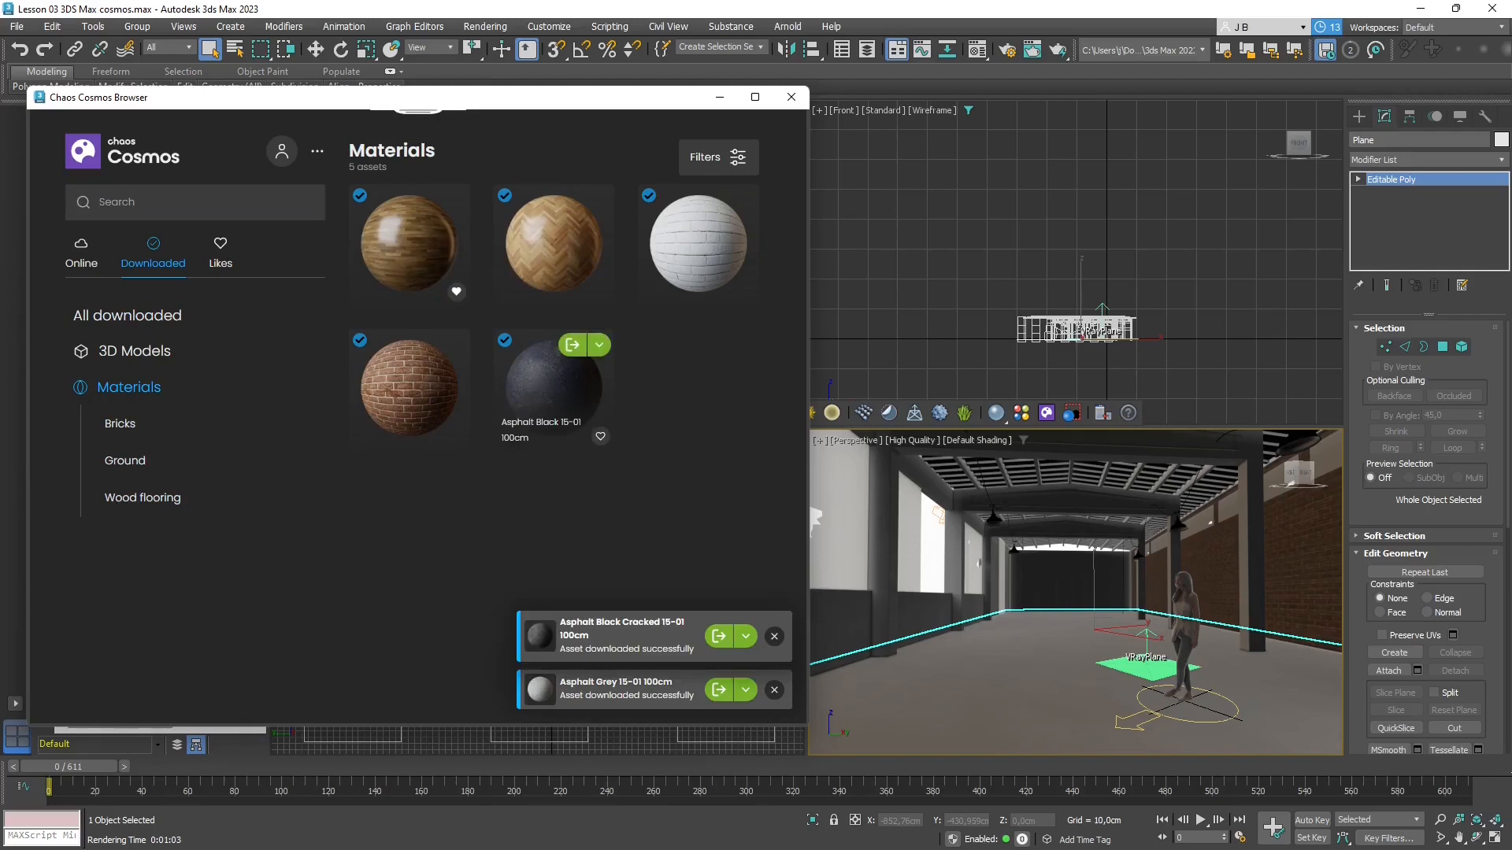
{"action": "left_click", "coordinate": [572, 345]}
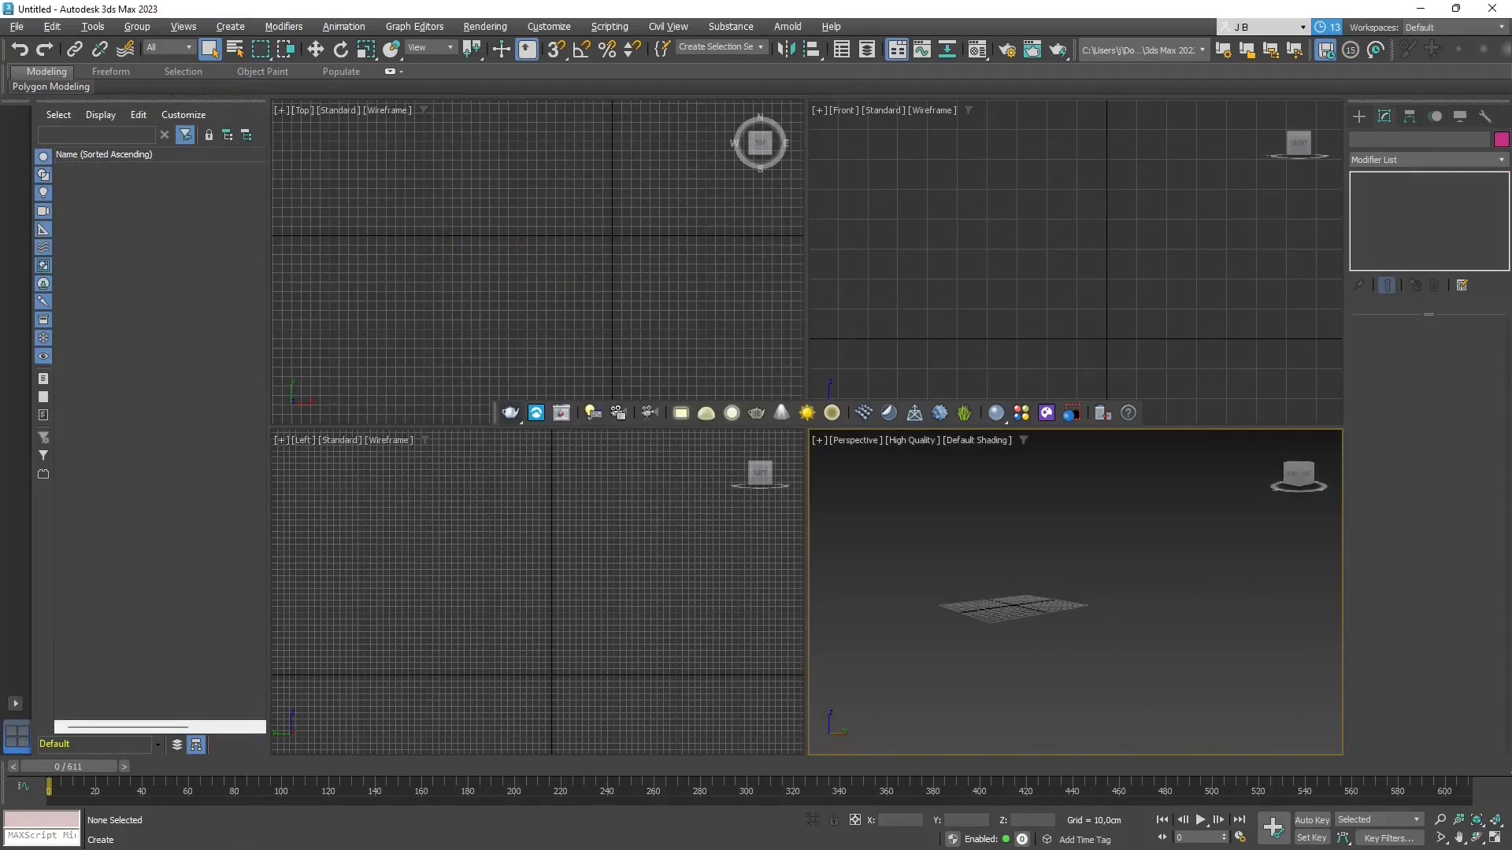
- Look through the Standard Primitives and VRay geometry types available for creation, ending on Standard Primitives
{"action": "left_click", "coordinate": [1359, 117]}
{"action": "left_click", "coordinate": [1427, 164]}
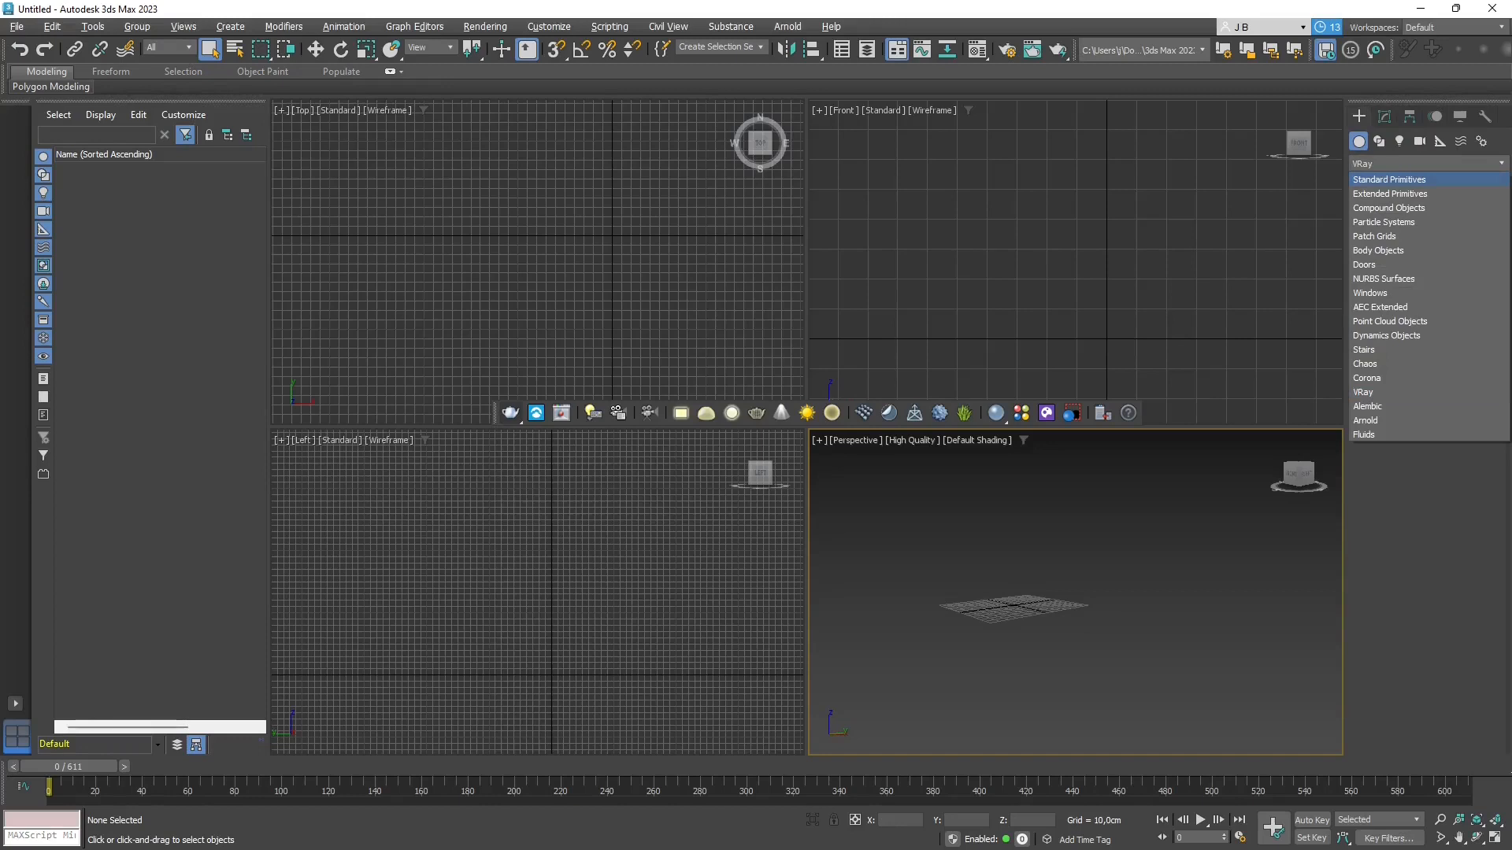
{"action": "left_click", "coordinate": [1390, 180]}
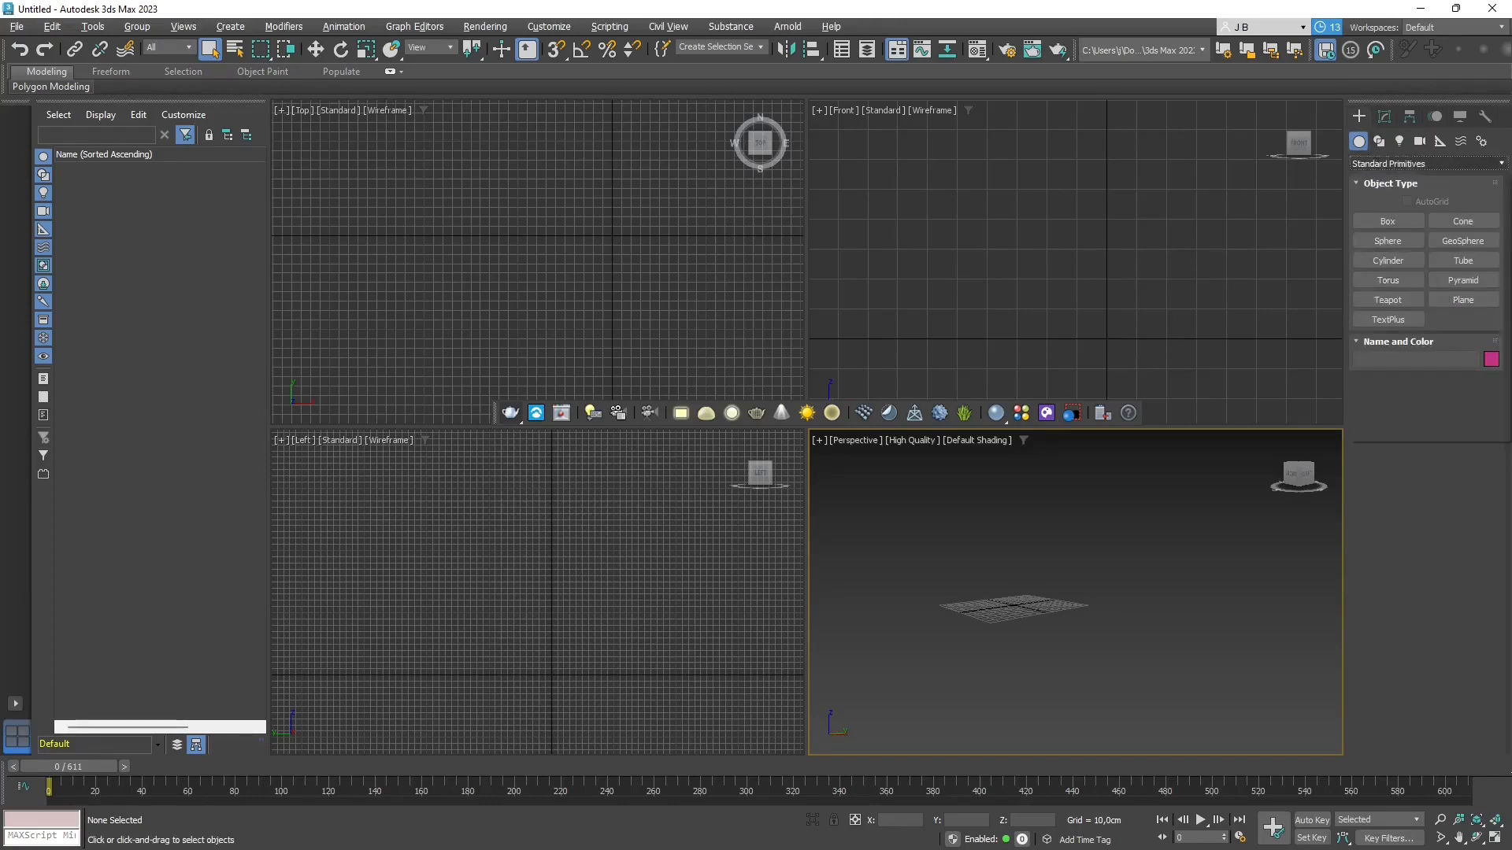
{"action": "left_click", "coordinate": [1418, 163]}
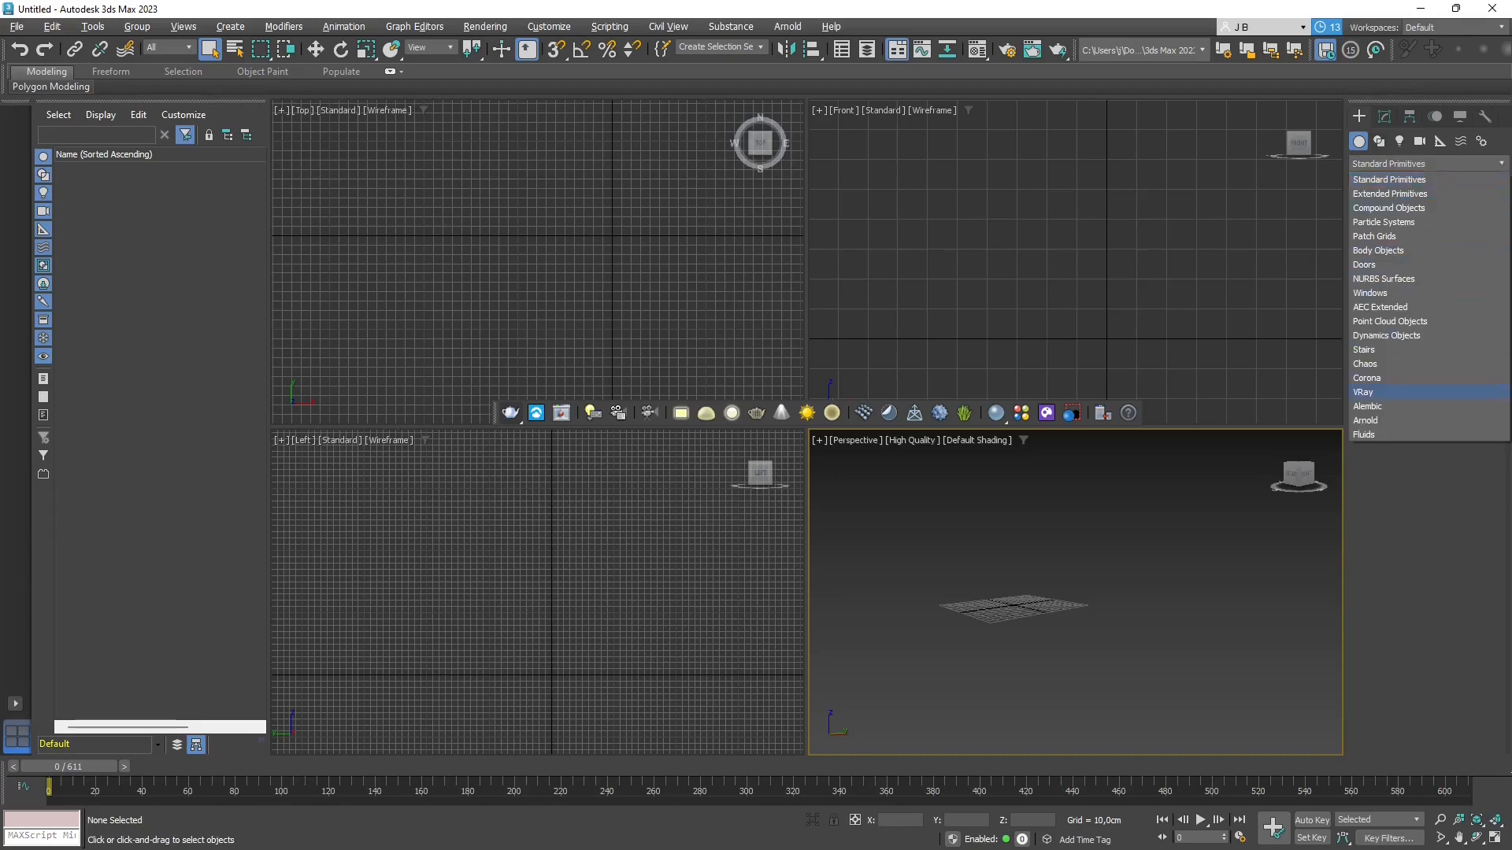
{"action": "left_click", "coordinate": [1371, 392]}
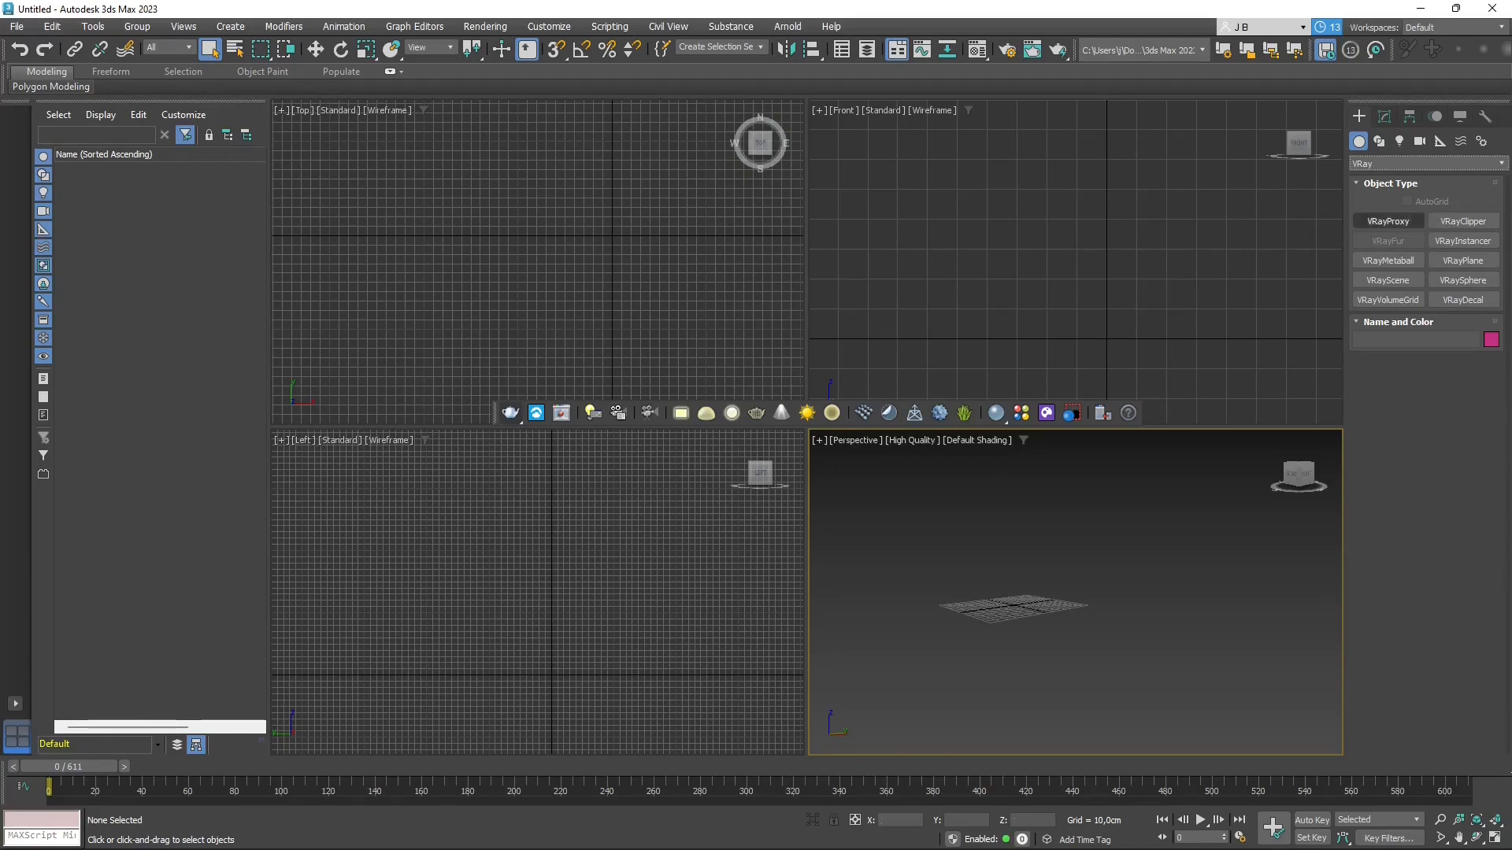
{"action": "left_click", "coordinate": [1427, 163]}
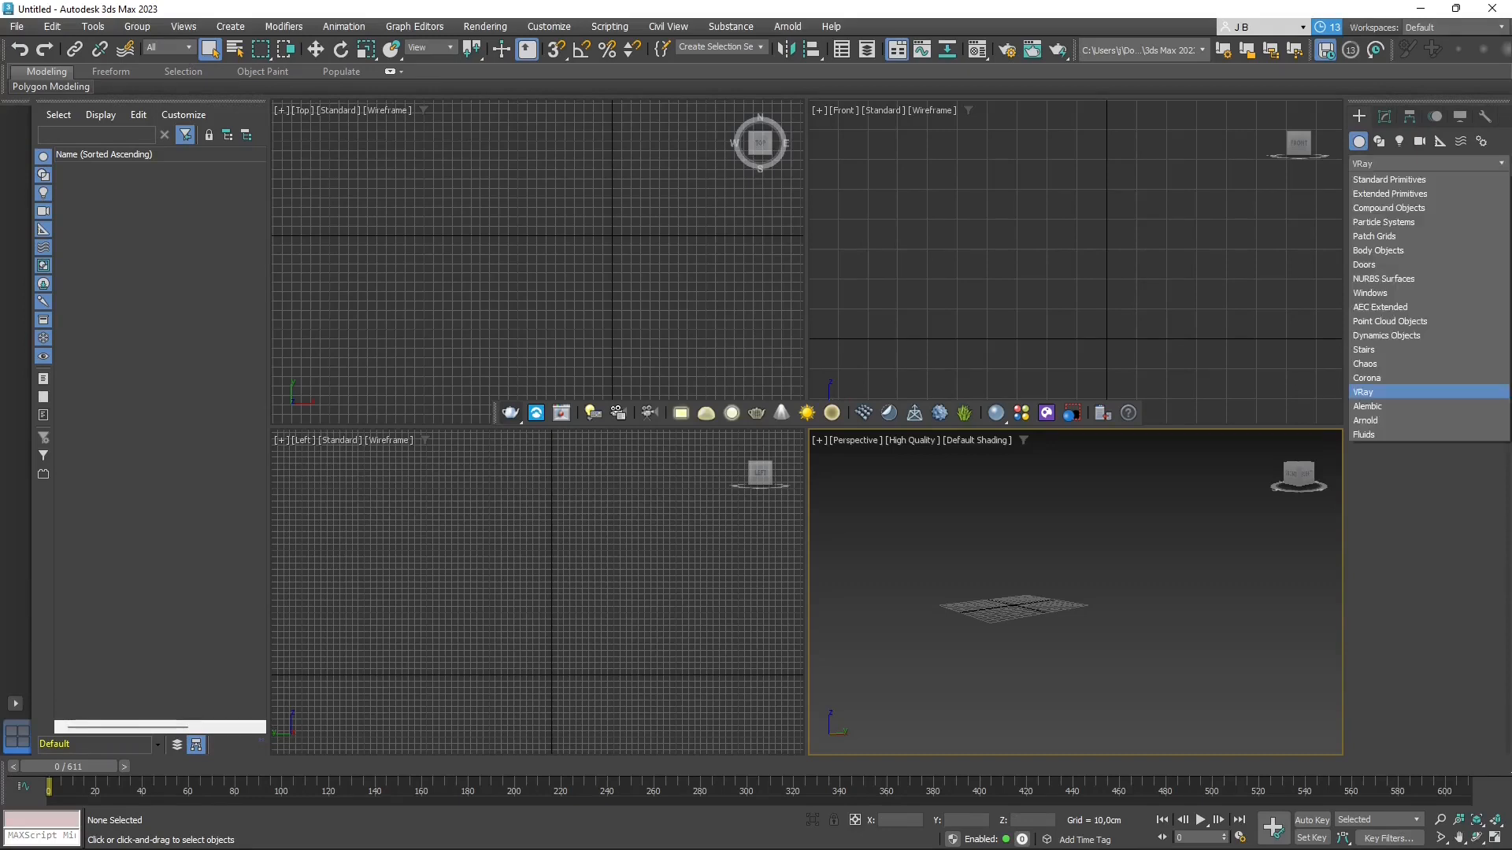
{"action": "left_click", "coordinate": [1390, 179]}
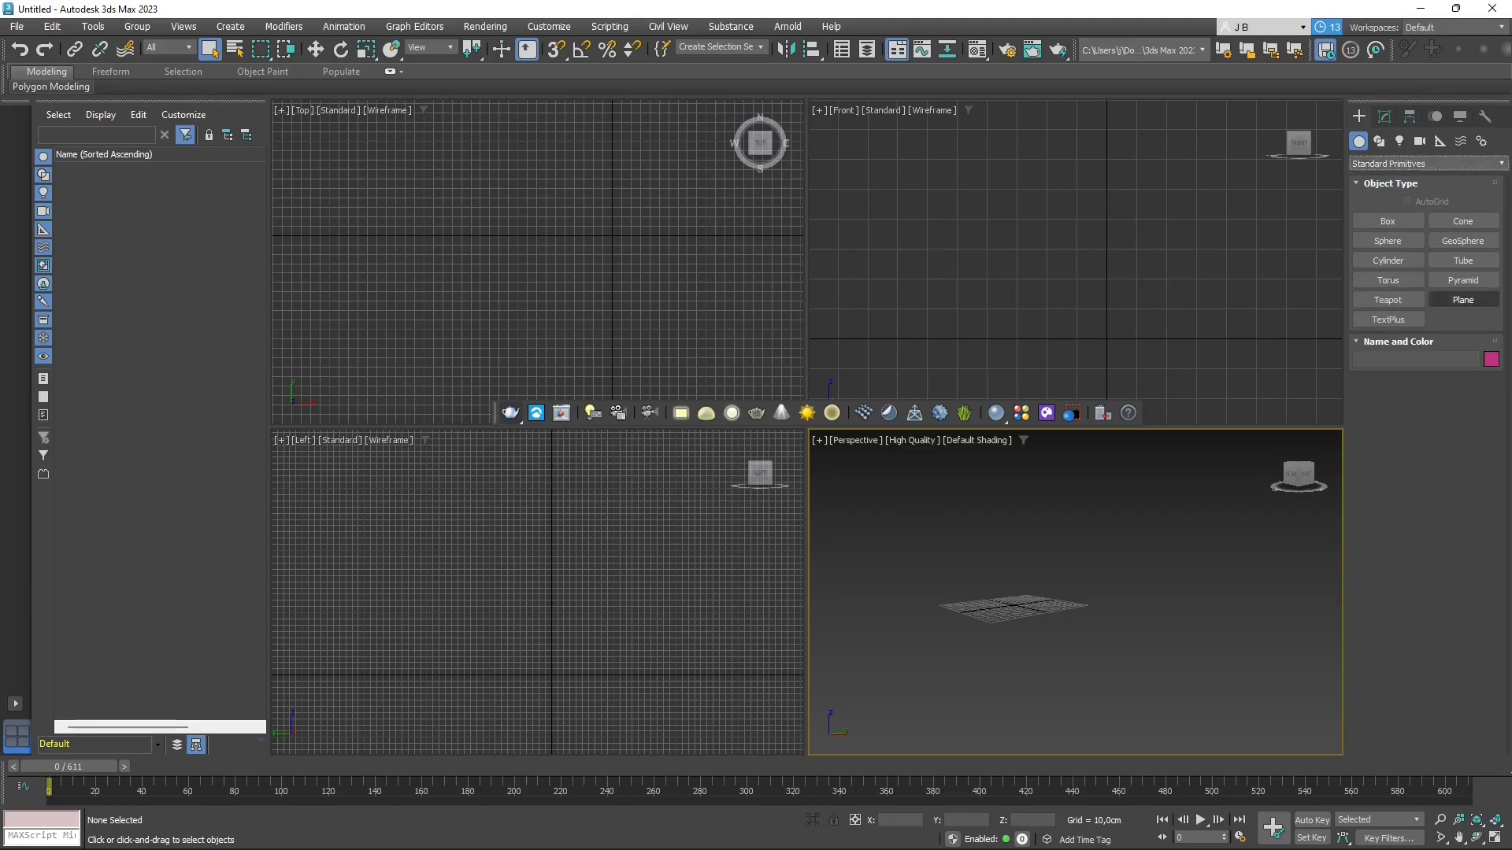
- Create a plane about 585 cm long and 425 cm wide in the perspective view of the empty scene
{"action": "left_click", "coordinate": [1463, 300]}
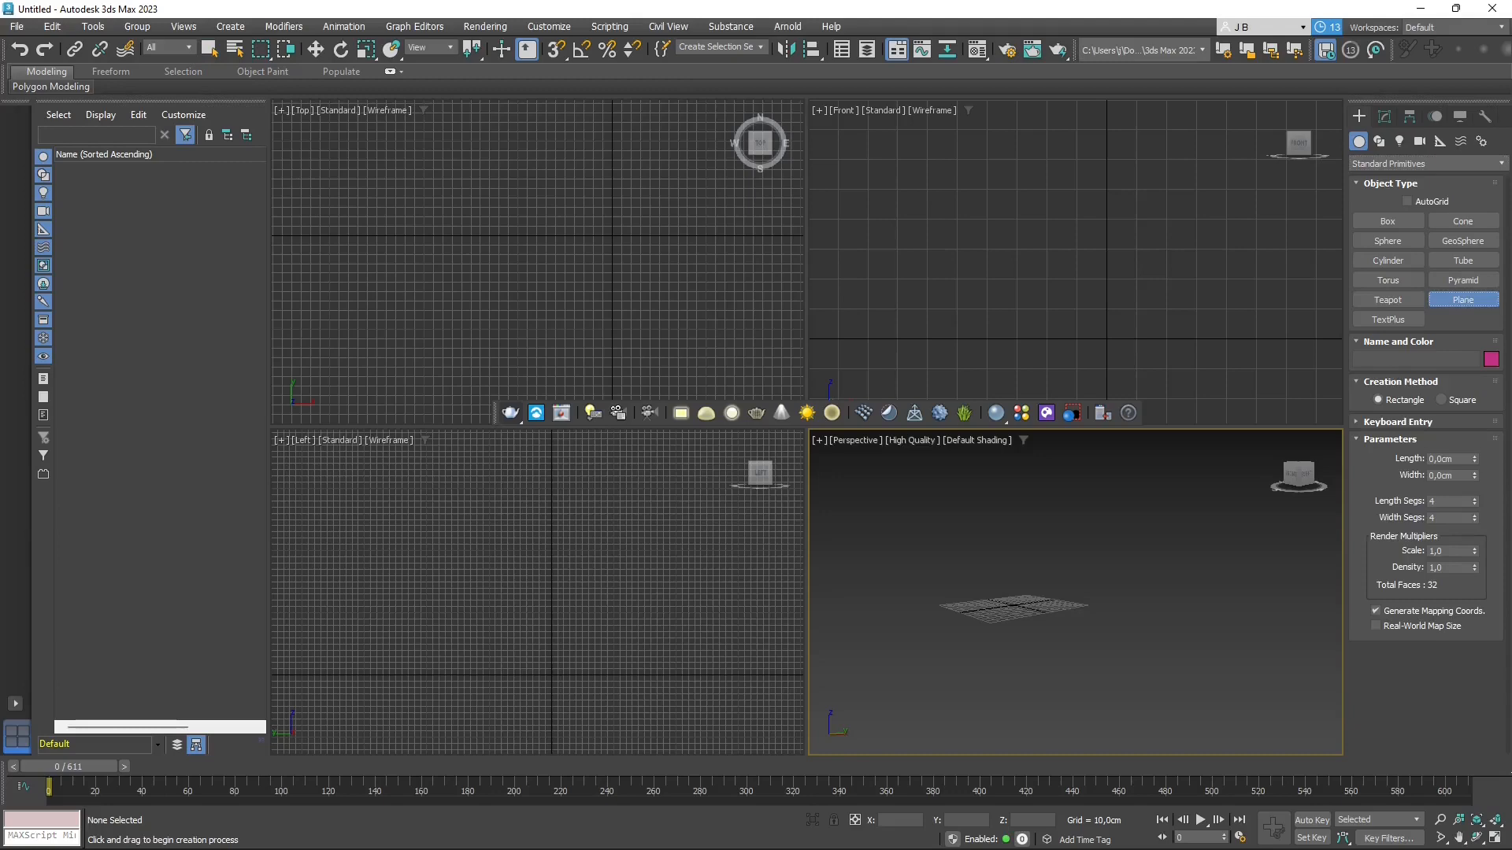
{"action": "middle_click_drag", "start_coordinate": [945, 645], "coordinate": [1004, 677], "text": "alt"}
{"action": "mouse_move", "coordinate": [972, 651]}
{"action": "left_mouse_down"}
{"action": "mouse_move", "coordinate": [1028, 673]}
{"action": "mouse_move", "coordinate": [1338, 661]}
{"action": "mouse_move", "coordinate": [1292, 613]}
{"action": "left_mouse_up"}
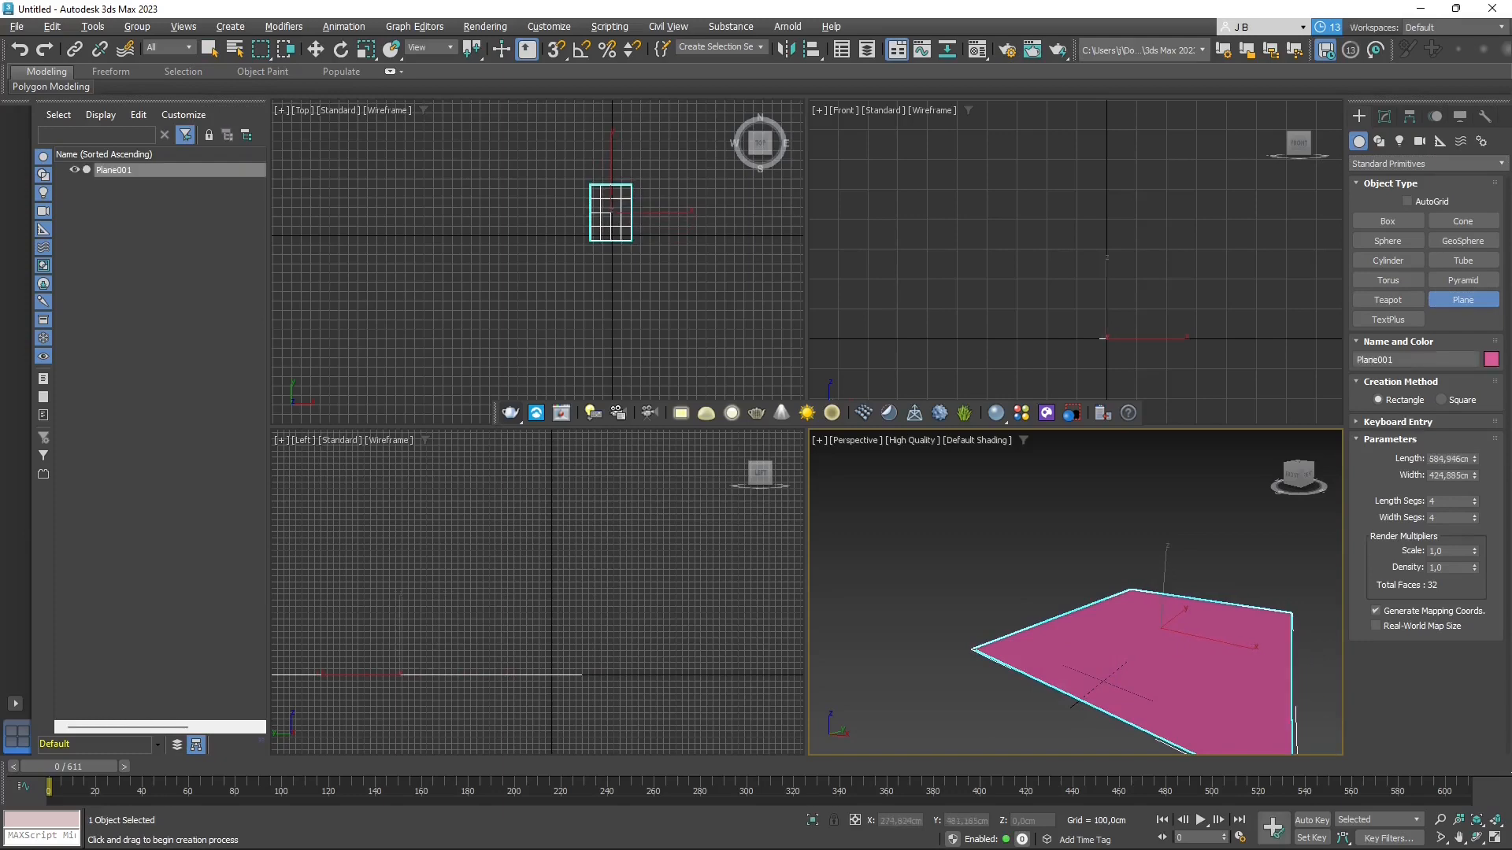
- Set the plane's length and width to 1000 cm
{"action": "double_click", "coordinate": [1449, 459]}
{"action": "type", "text": "1000"}
{"action": "key", "text": "Tab"}
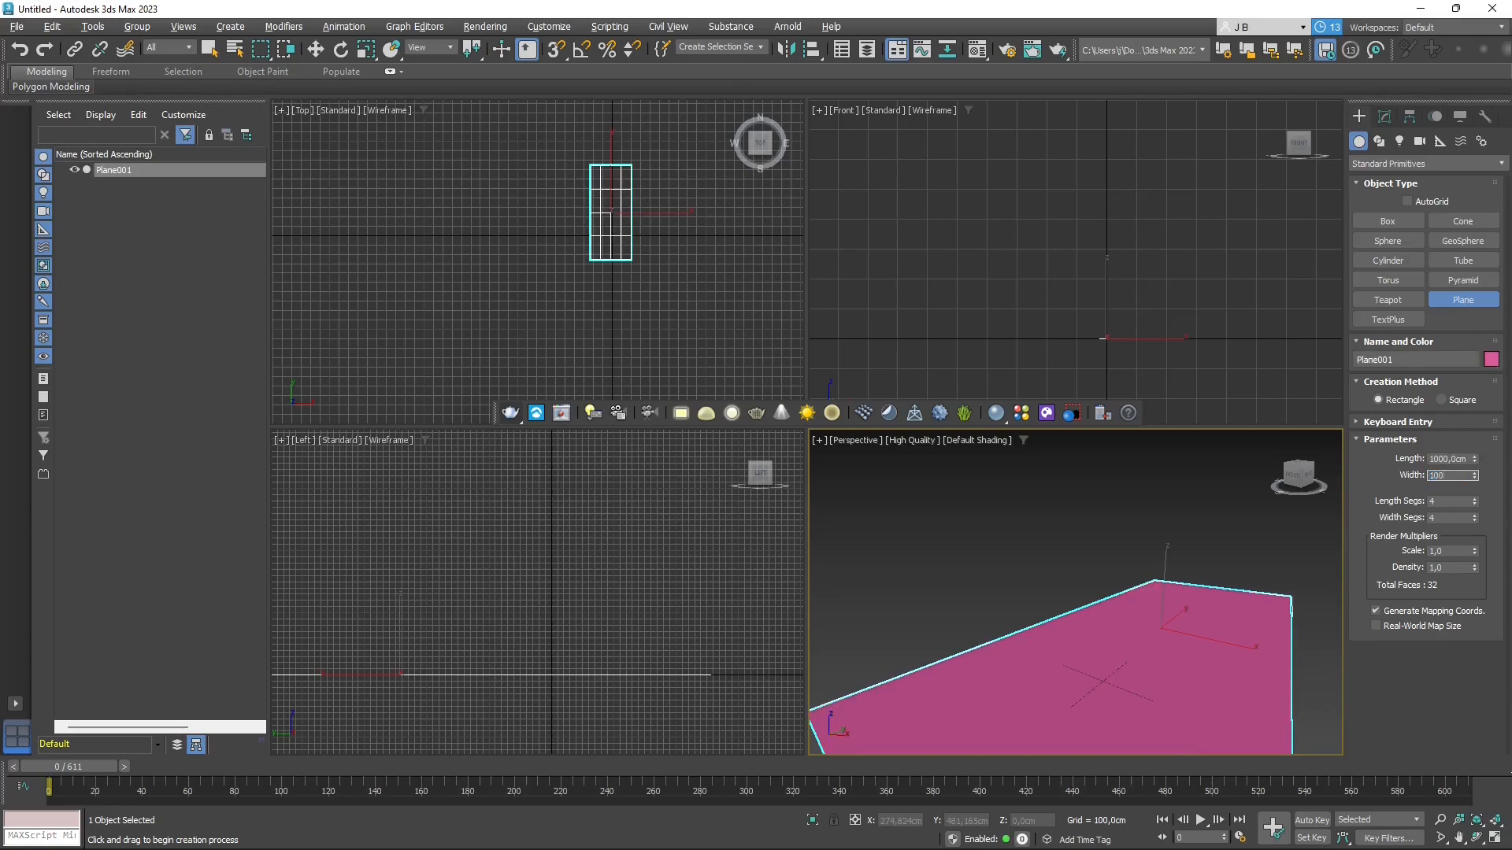
{"action": "key", "text": "Return"}
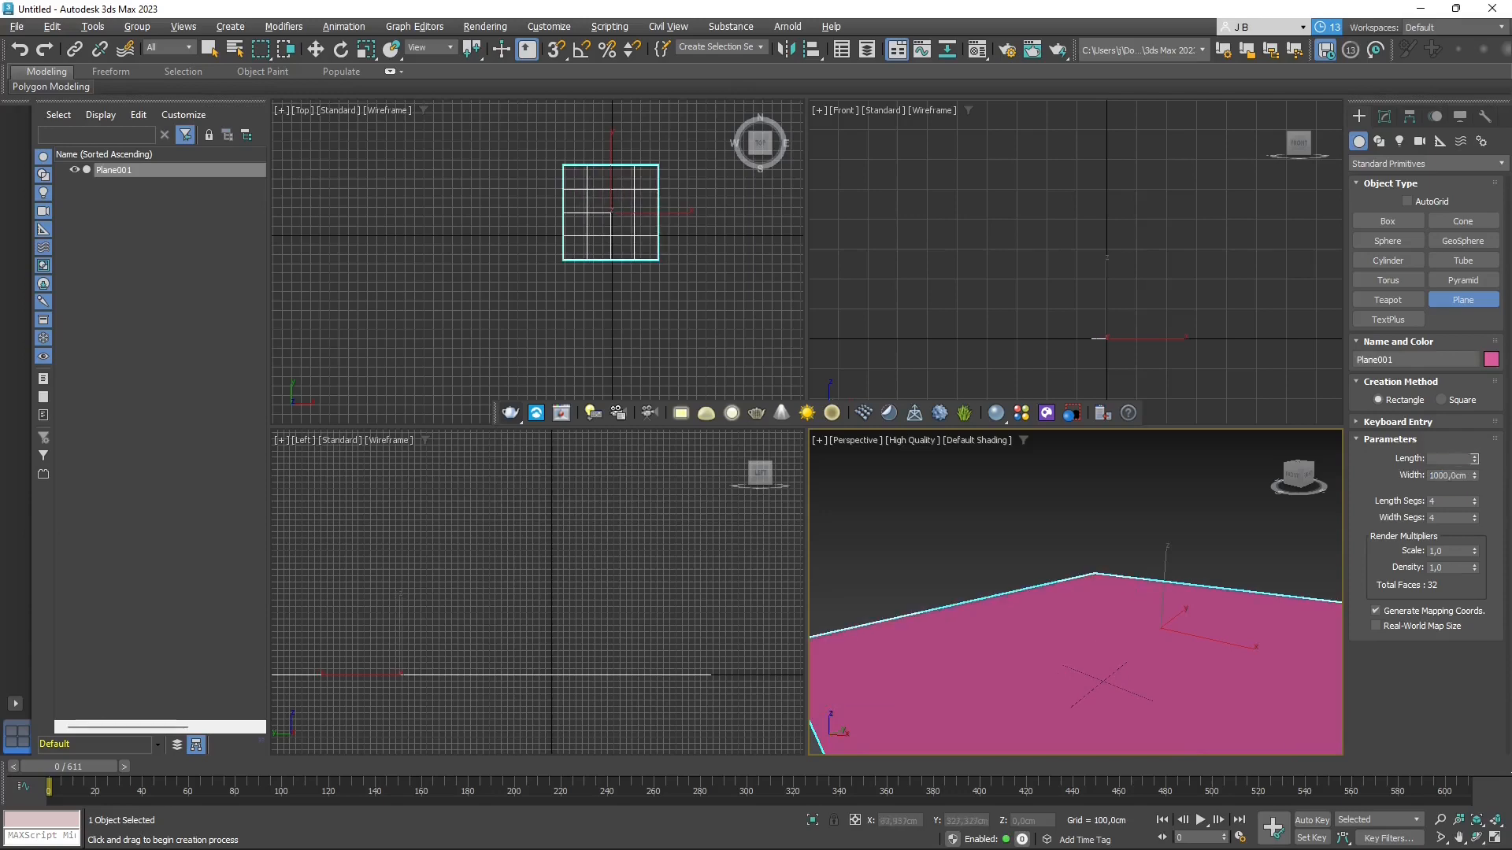
{"action": "scroll", "coordinate": [1075, 591], "scroll_direction": "down", "scroll_amount": 5}
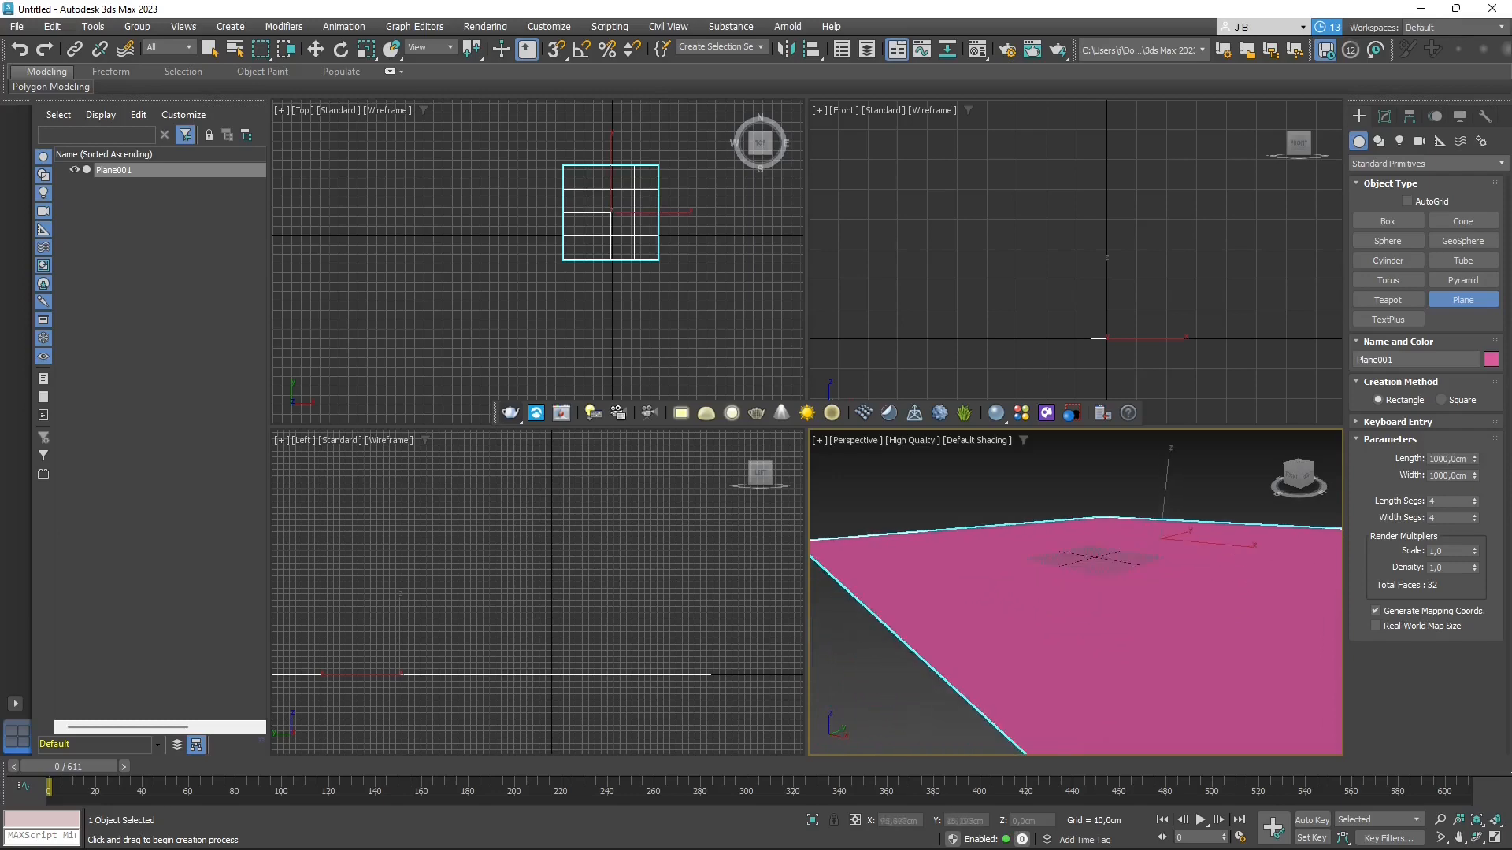
{"action": "scroll", "coordinate": [1075, 591], "scroll_direction": "down", "scroll_amount": 6}
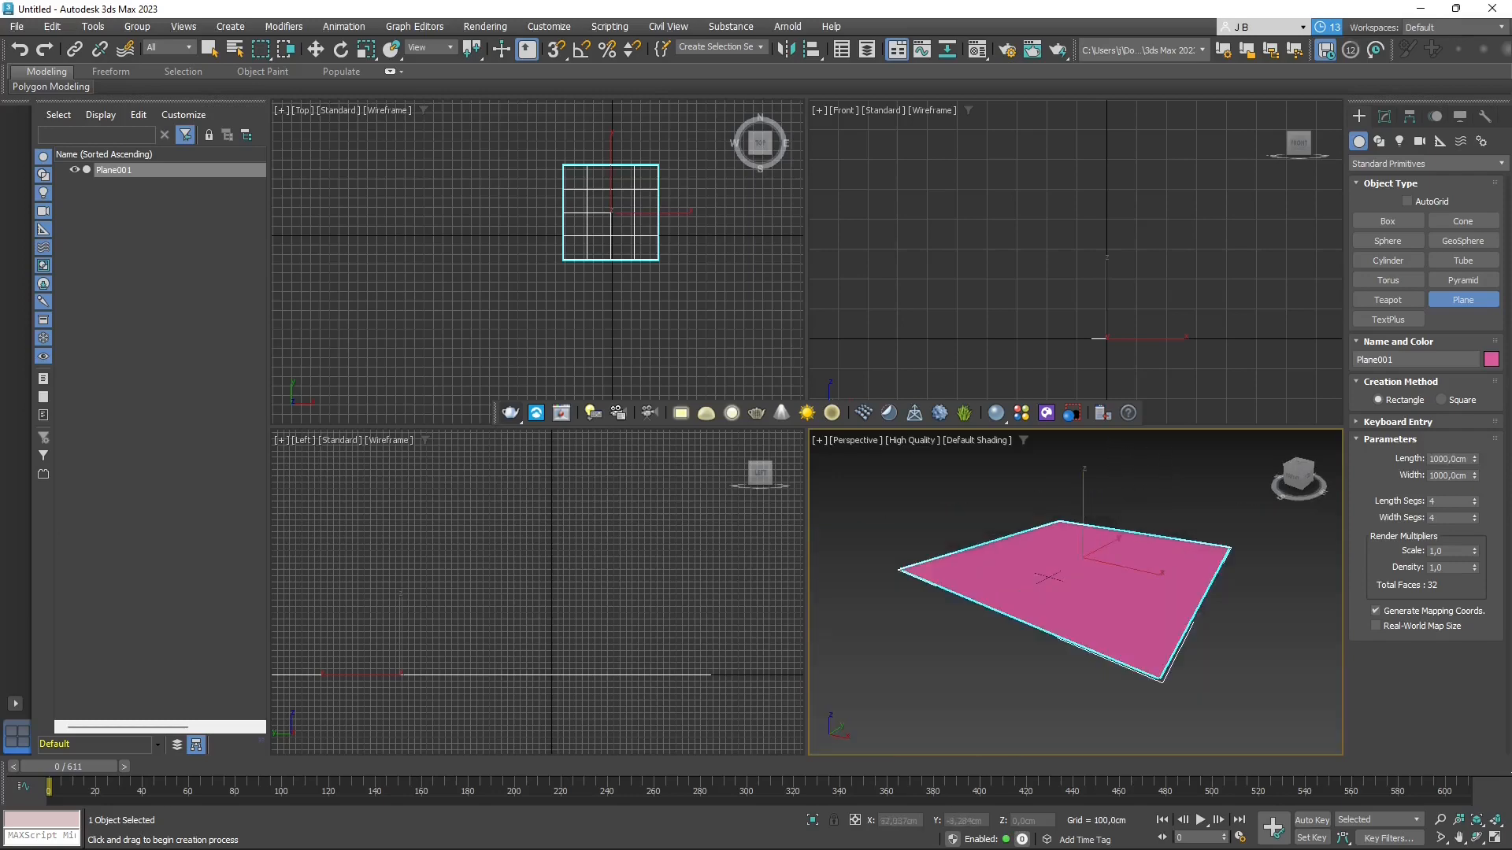
- Open the Chaos Cosmos browser and widen its window so the category list shows beside the materials
{"action": "left_click", "coordinate": [1046, 413]}
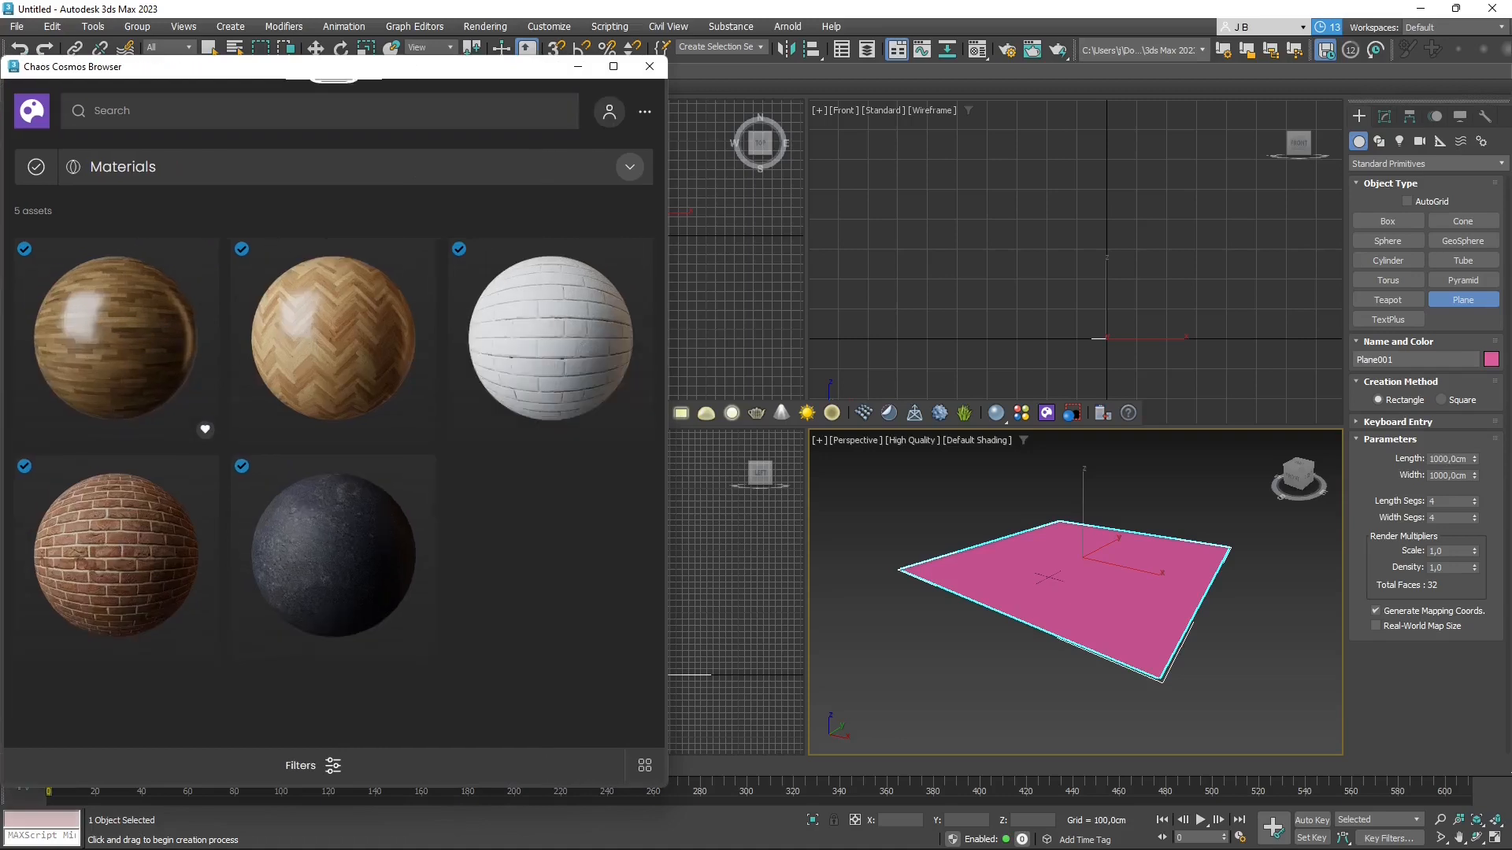
{"action": "left_click_drag", "start_coordinate": [334, 67], "coordinate": [373, 60]}
{"action": "mouse_move", "coordinate": [713, 233]}
{"action": "left_mouse_down"}
{"action": "mouse_move", "coordinate": [799, 273]}
{"action": "mouse_move", "coordinate": [745, 215]}
{"action": "mouse_move", "coordinate": [905, 240]}
{"action": "left_mouse_up"}
{"action": "key", "text": "ctrl+z"}
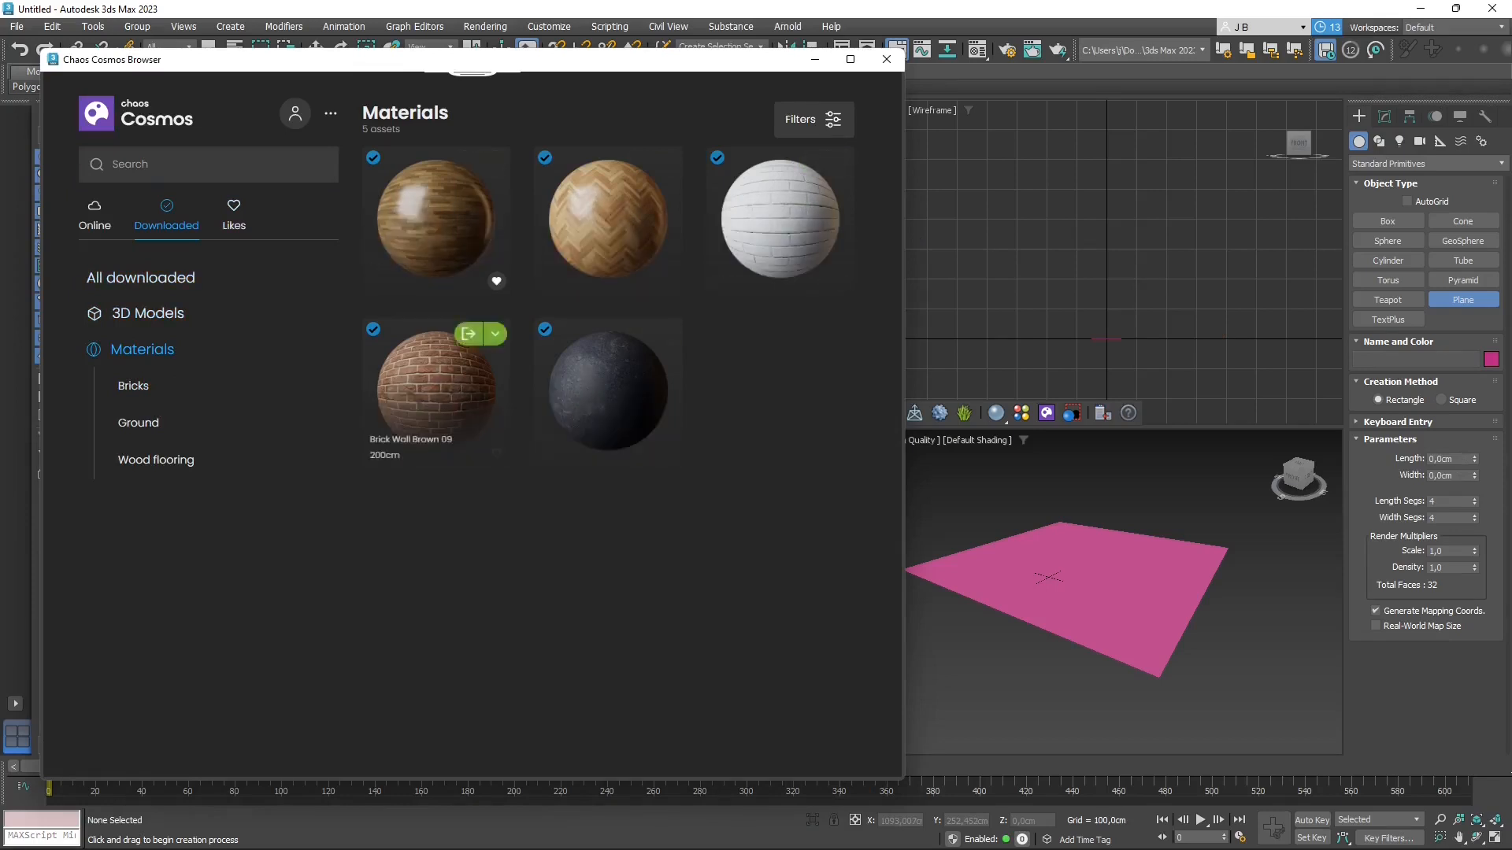
- Browse the downloaded and online 3D models, and examine the Cosmos home page's categories, spaces and recently added assets
{"action": "left_click", "coordinate": [148, 313]}
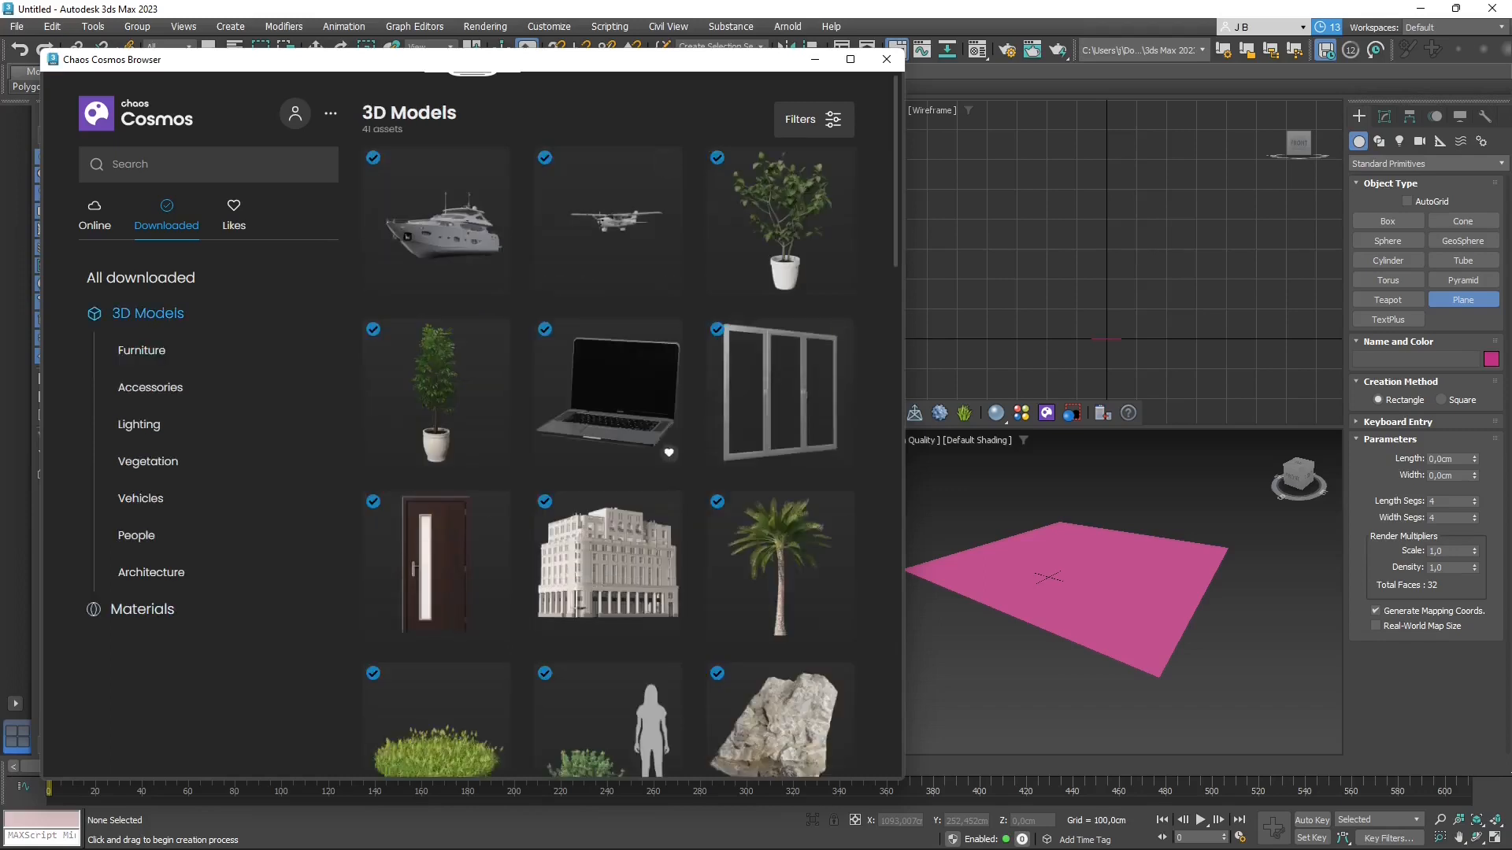
{"action": "left_click", "coordinate": [95, 215]}
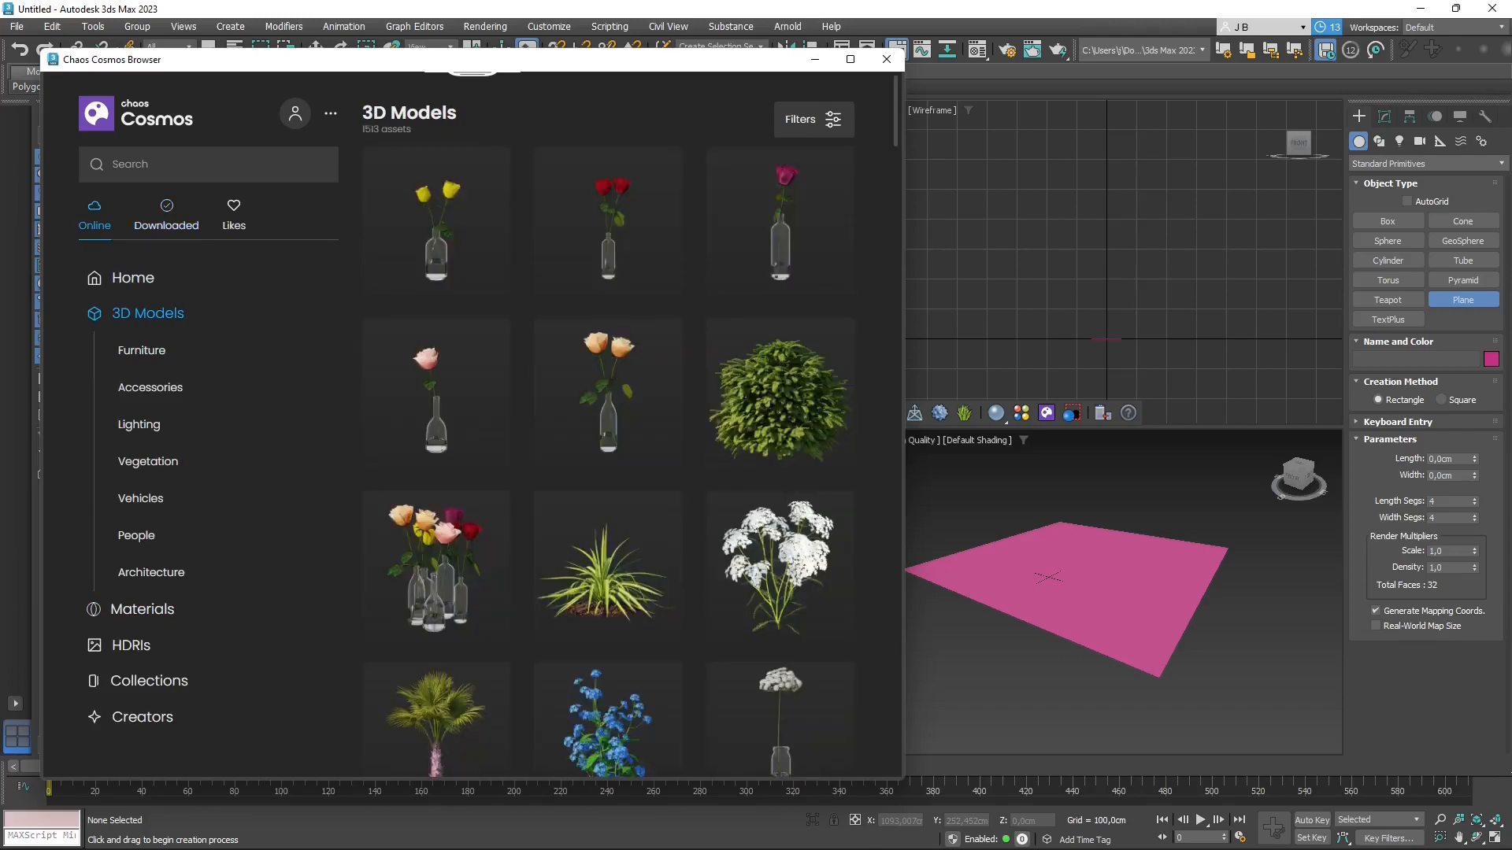
{"action": "left_click", "coordinate": [132, 277]}
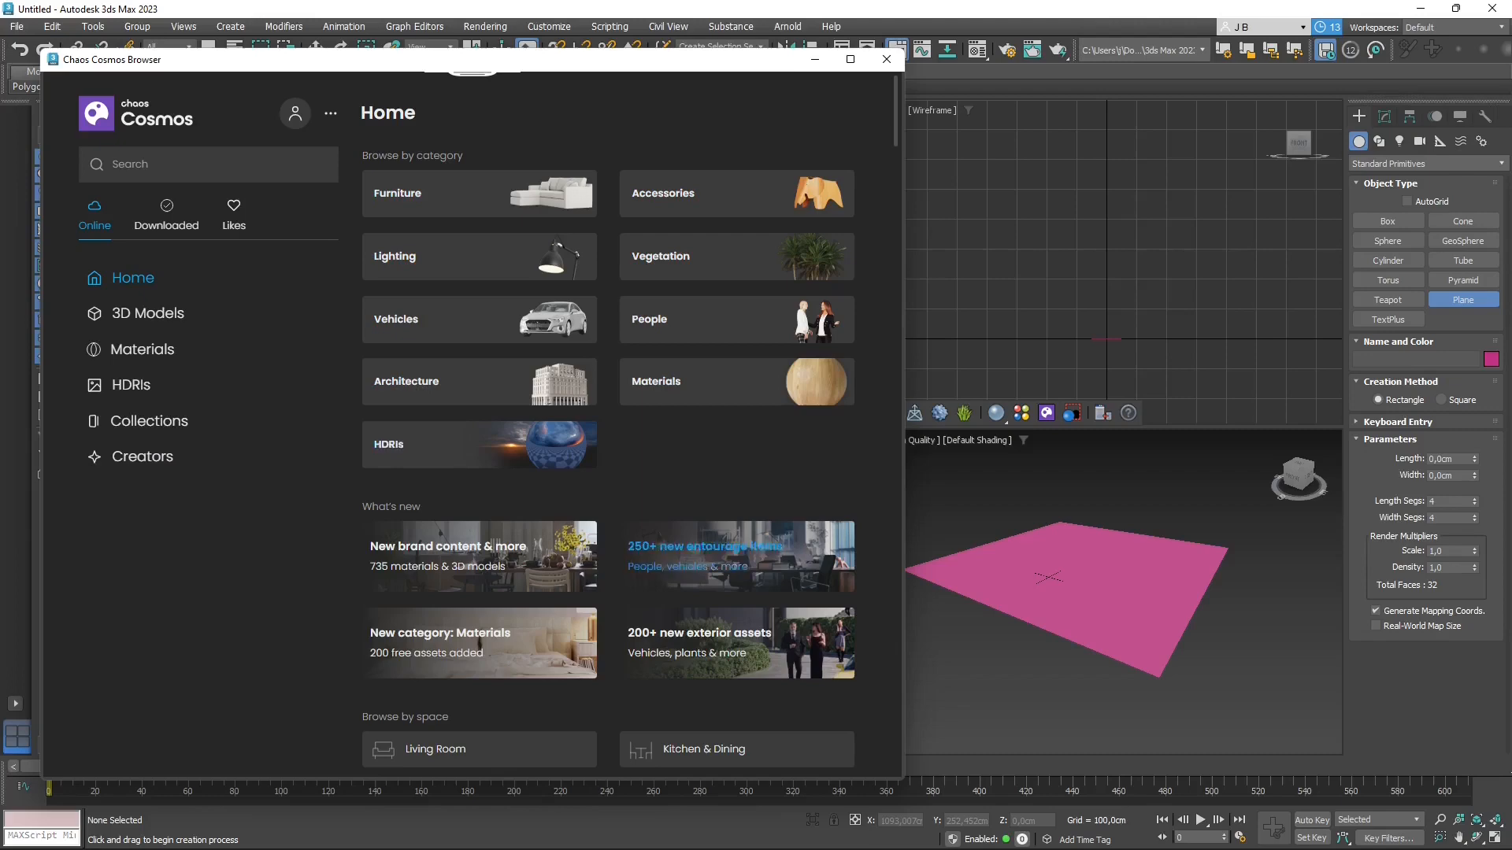
{"action": "scroll", "coordinate": [479, 441], "scroll_direction": "down", "scroll_amount": 2}
{"action": "scroll", "coordinate": [608, 441], "scroll_direction": "down", "scroll_amount": 2}
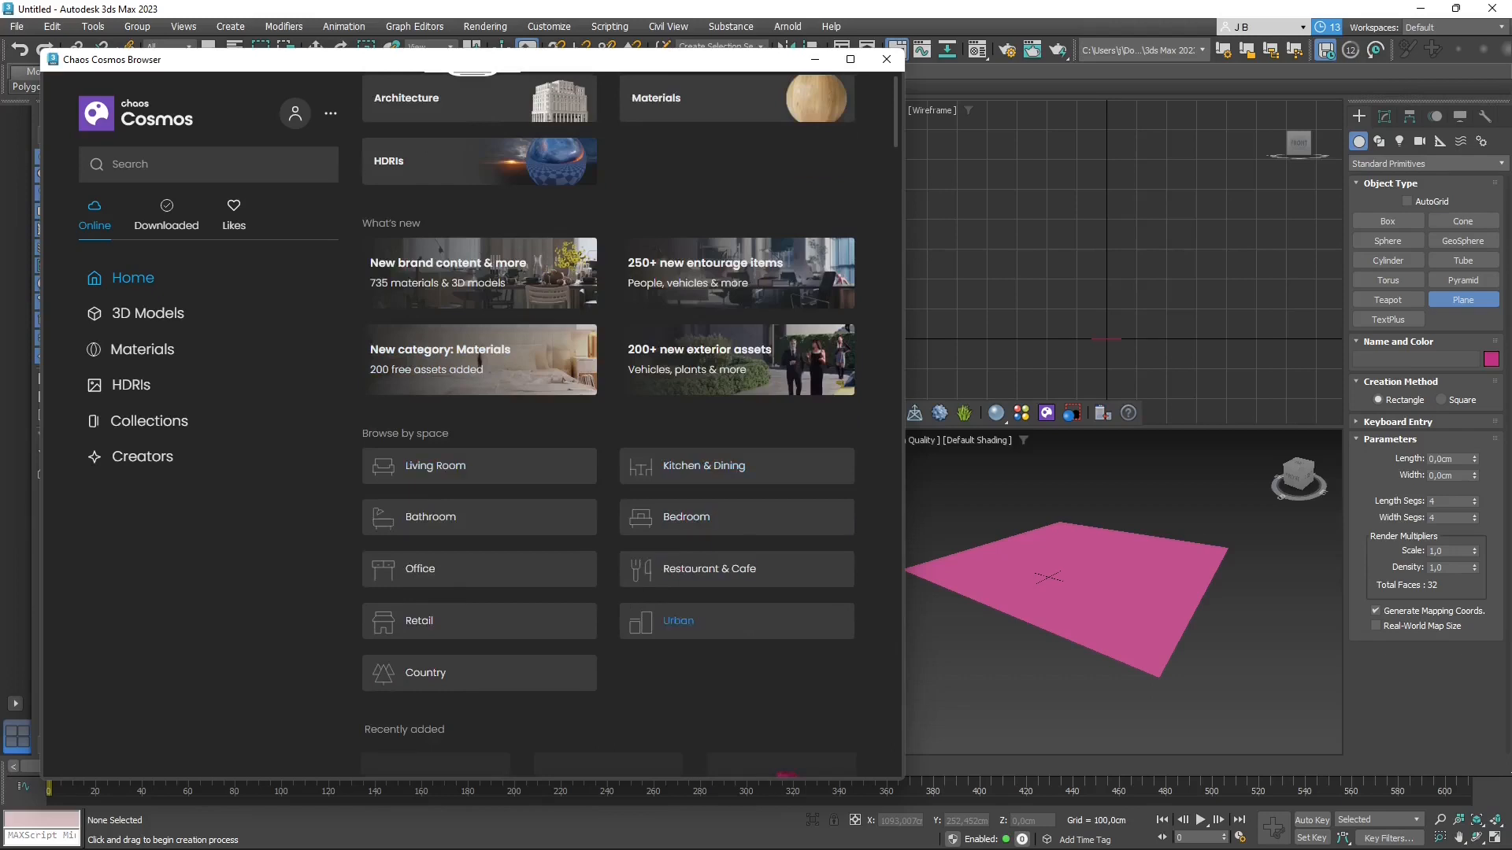
{"action": "scroll", "coordinate": [678, 621], "scroll_direction": "down", "scroll_amount": 1}
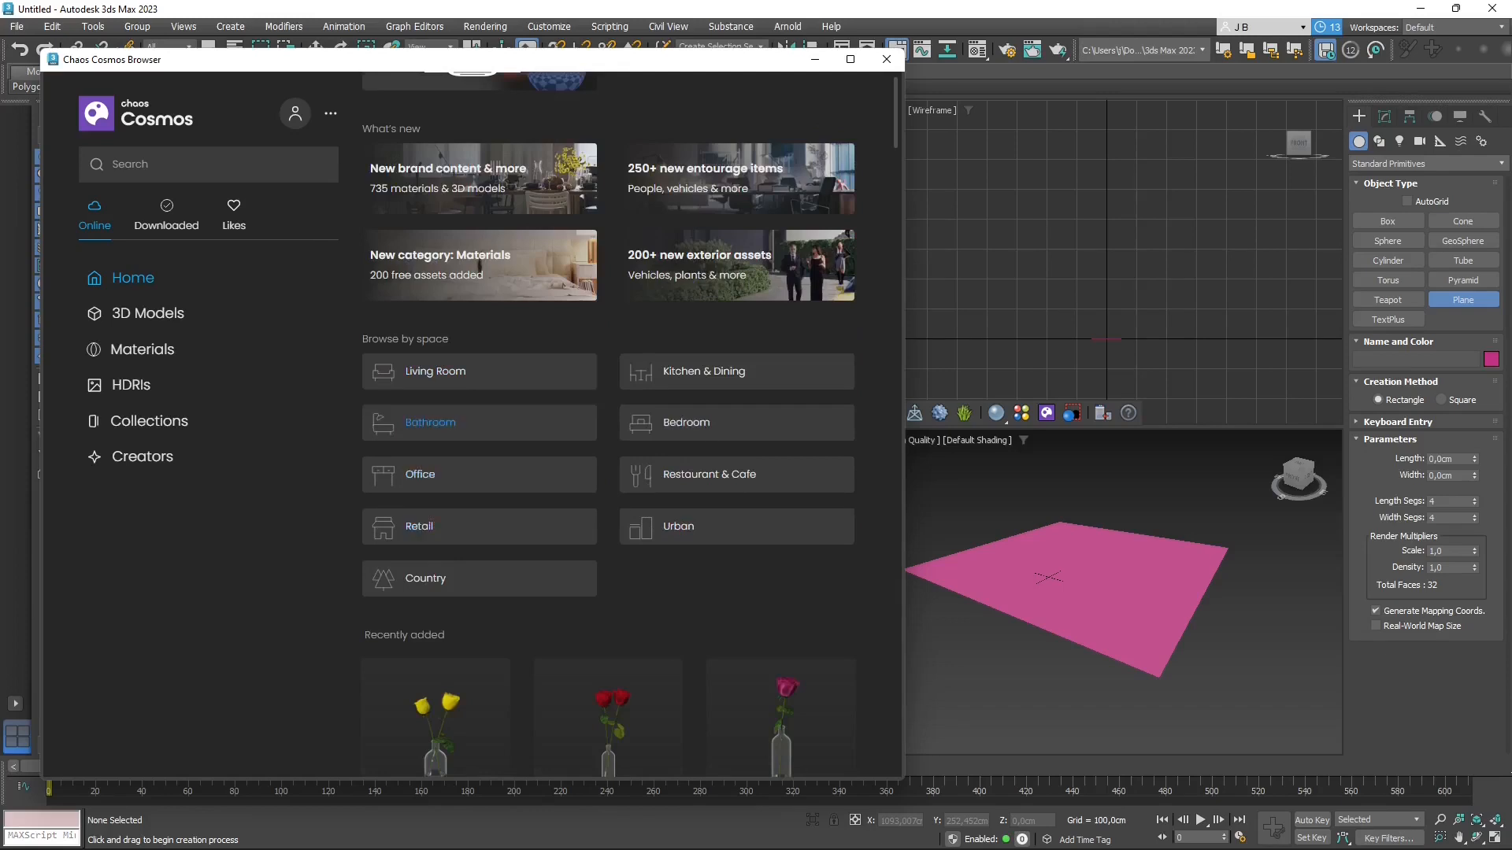
{"action": "scroll", "coordinate": [425, 441], "scroll_direction": "down", "scroll_amount": 2}
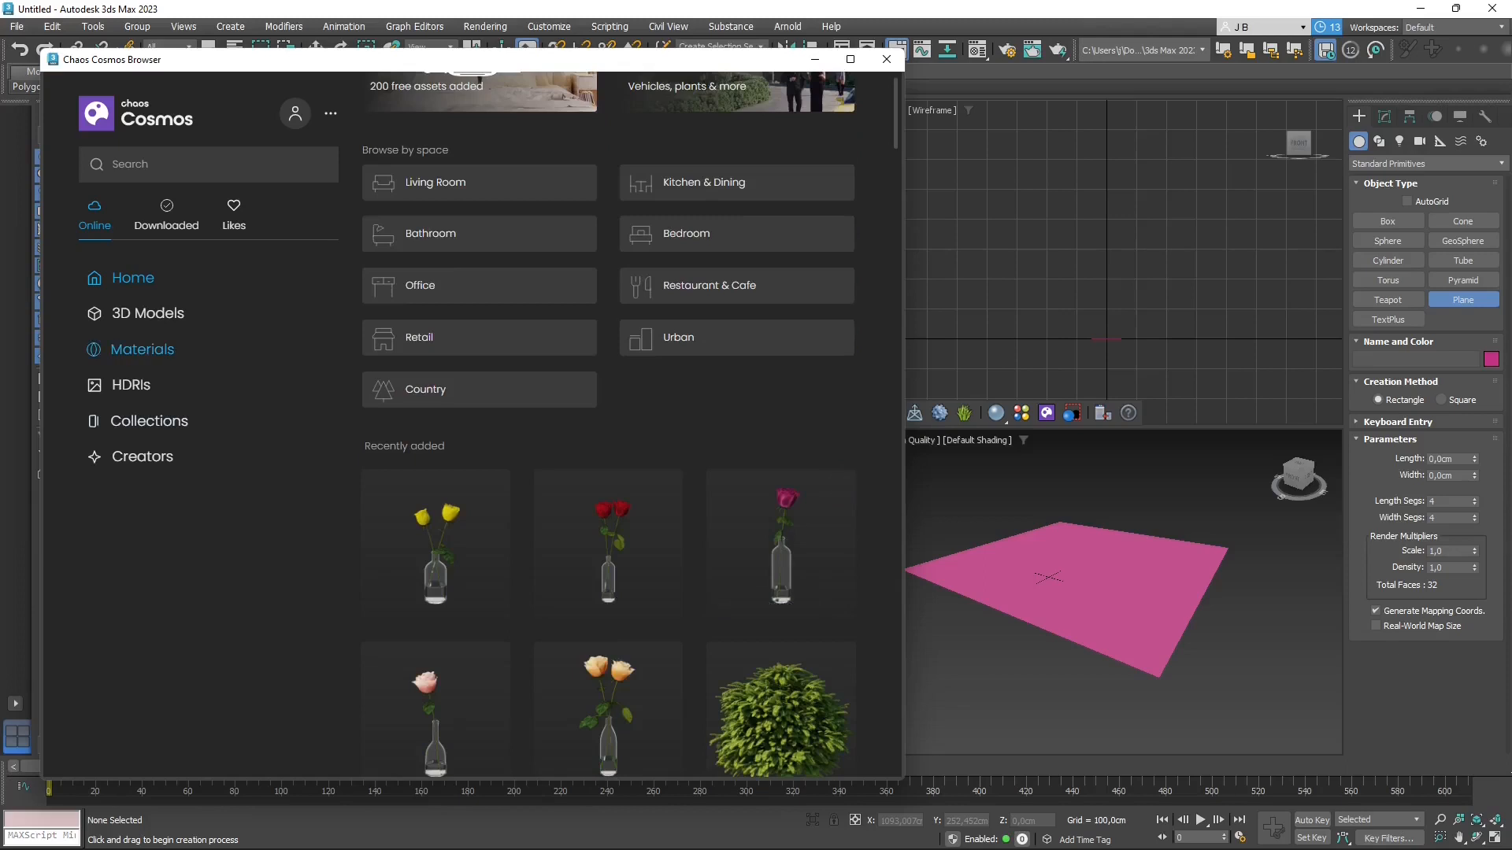
- Show the Wood flooring category of the online Cosmos materials
{"action": "left_click", "coordinate": [142, 349]}
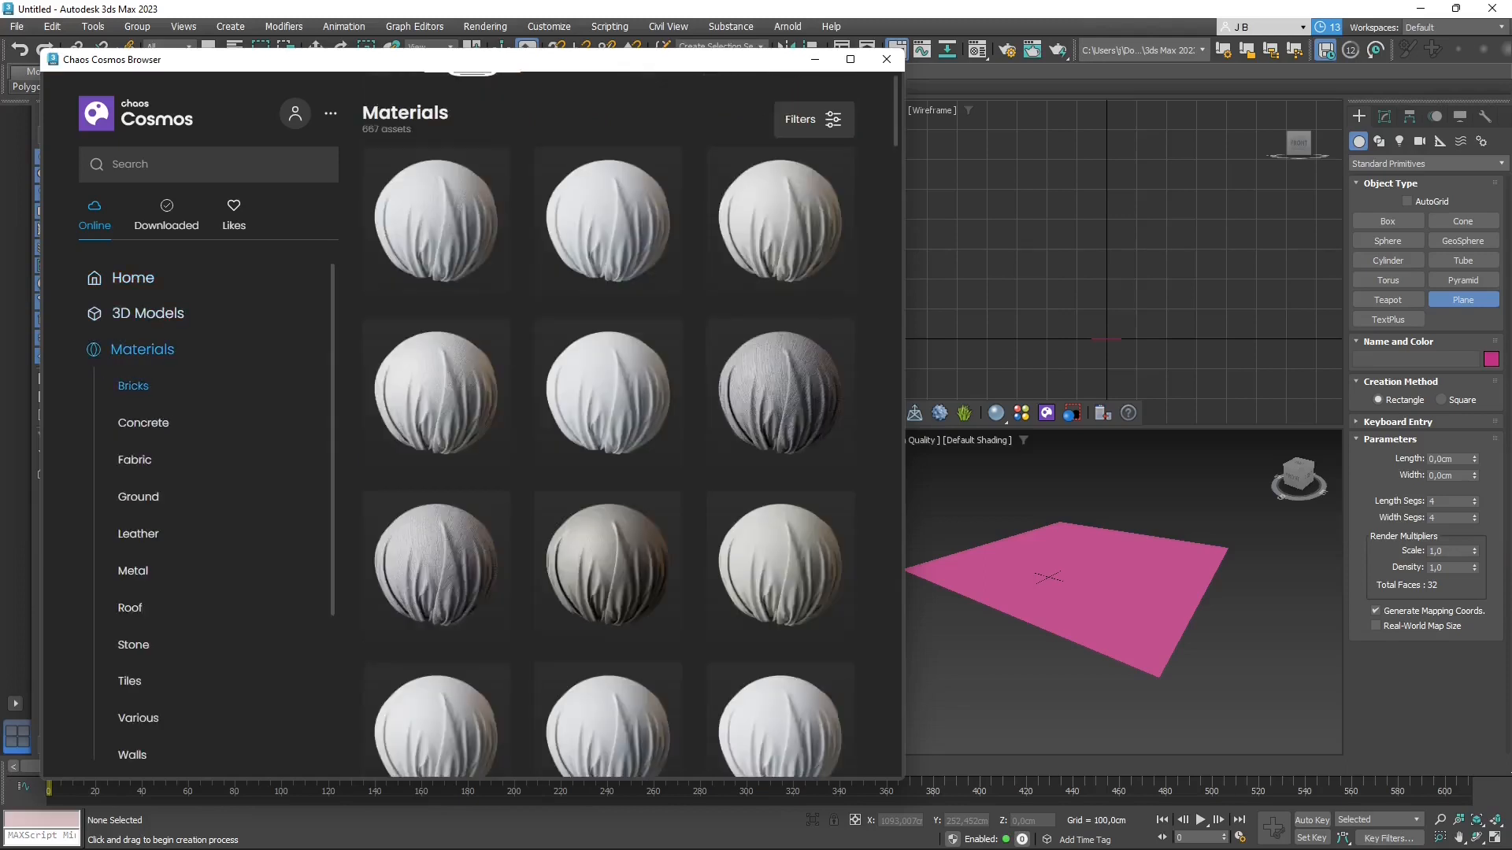
{"action": "scroll", "coordinate": [138, 398], "scroll_direction": "down", "scroll_amount": 1}
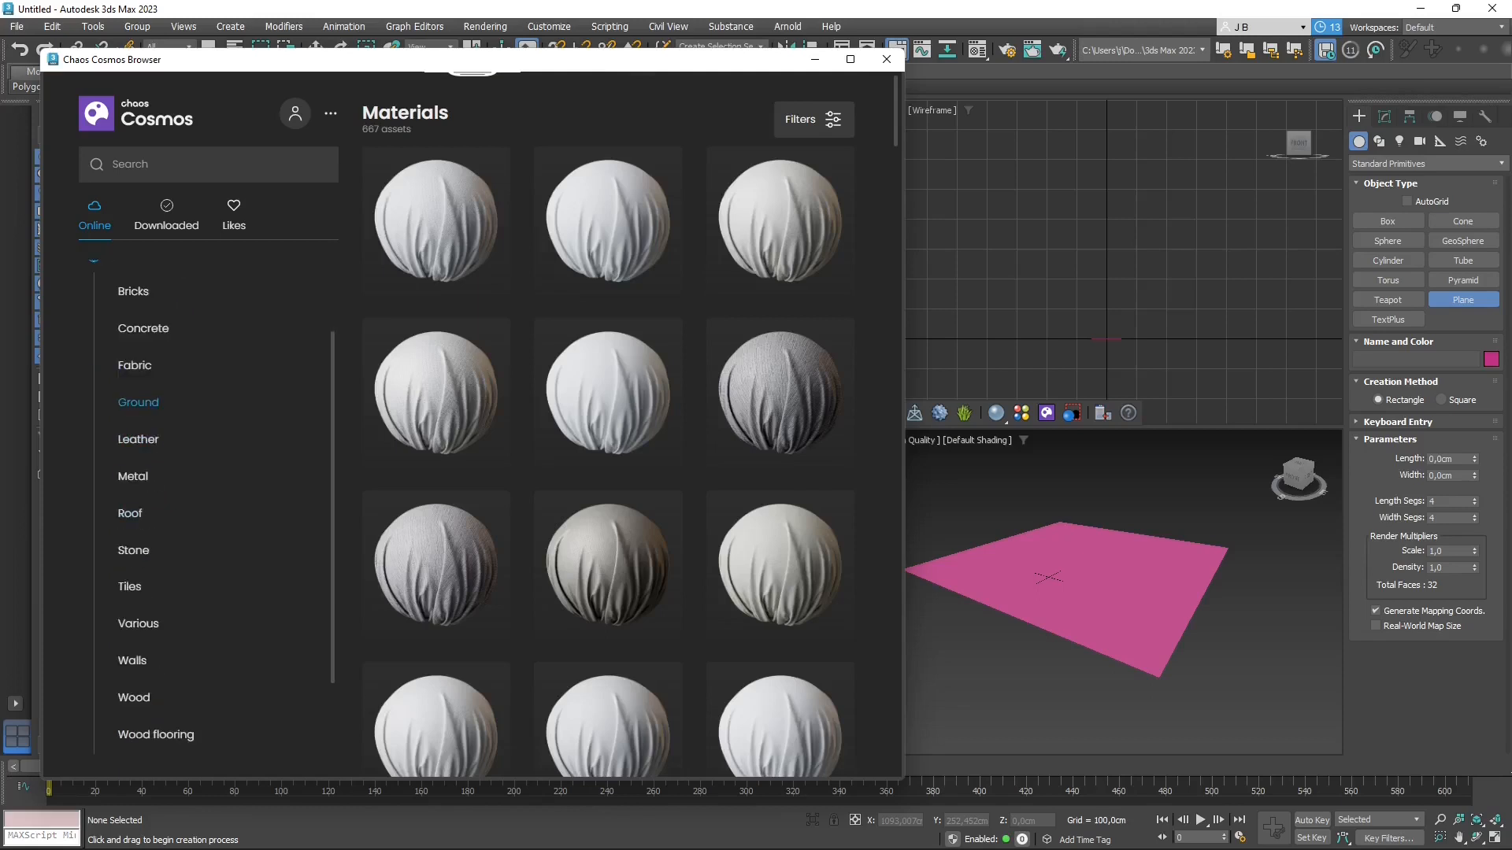
{"action": "scroll", "coordinate": [156, 639], "scroll_direction": "down", "scroll_amount": 1}
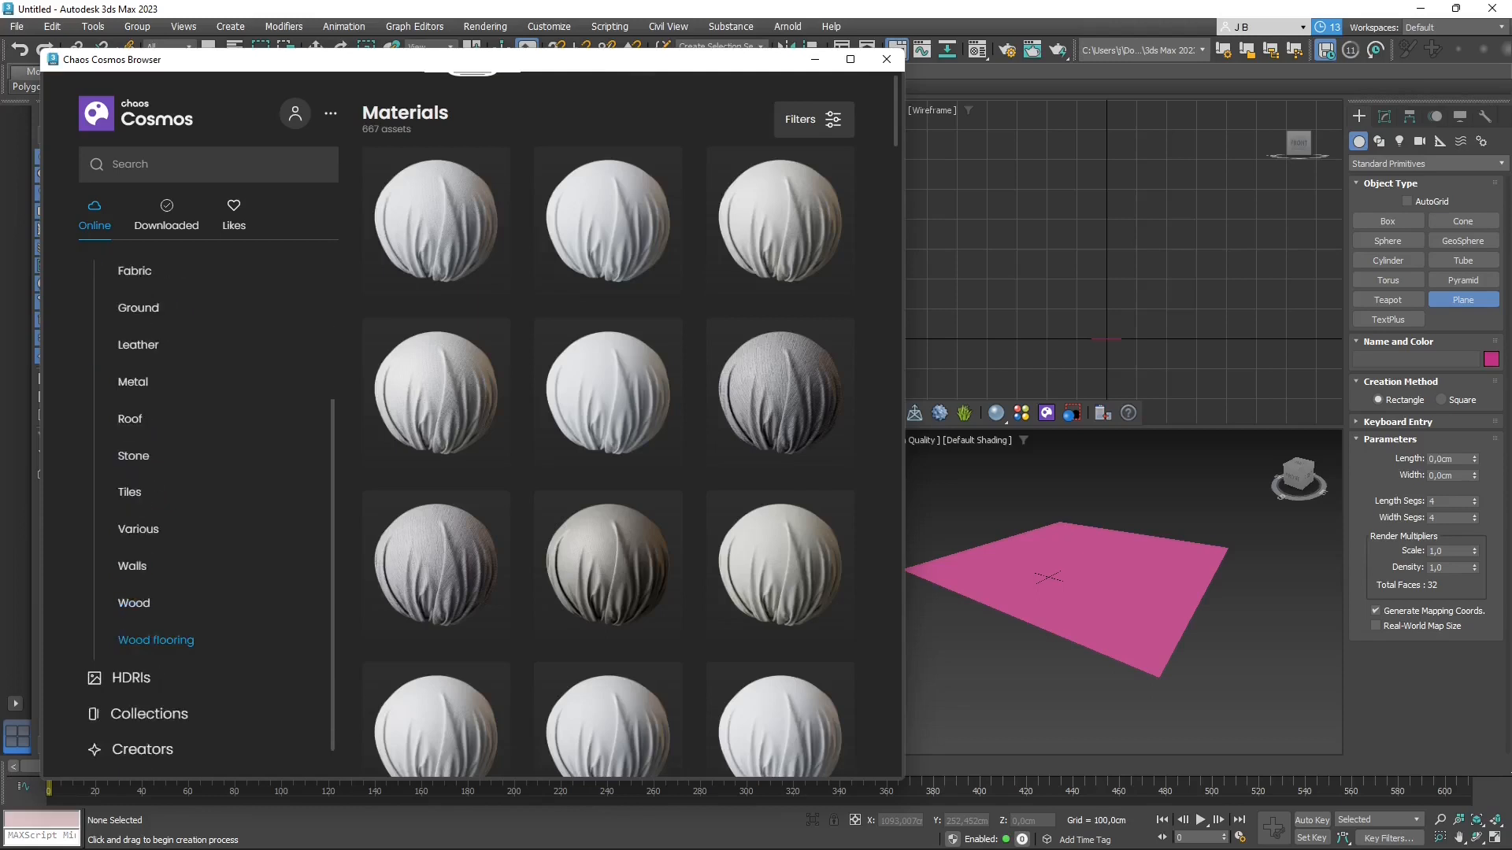
{"action": "left_click", "coordinate": [156, 639]}
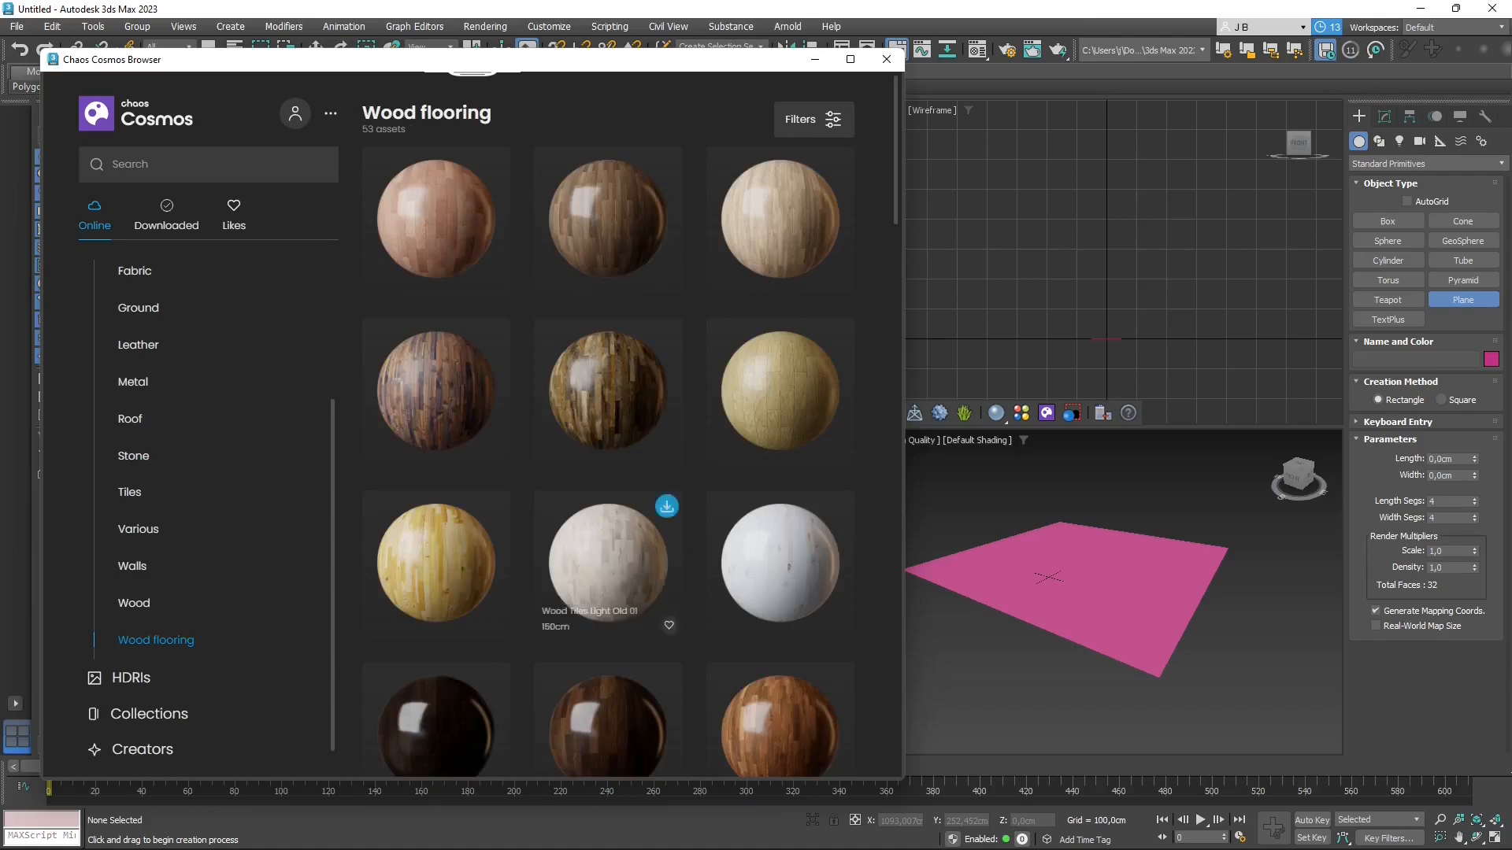
- Look through the full list of wood flooring materials and examine the available wood tiles and parquets
{"action": "mouse_move", "coordinate": [780, 390]}
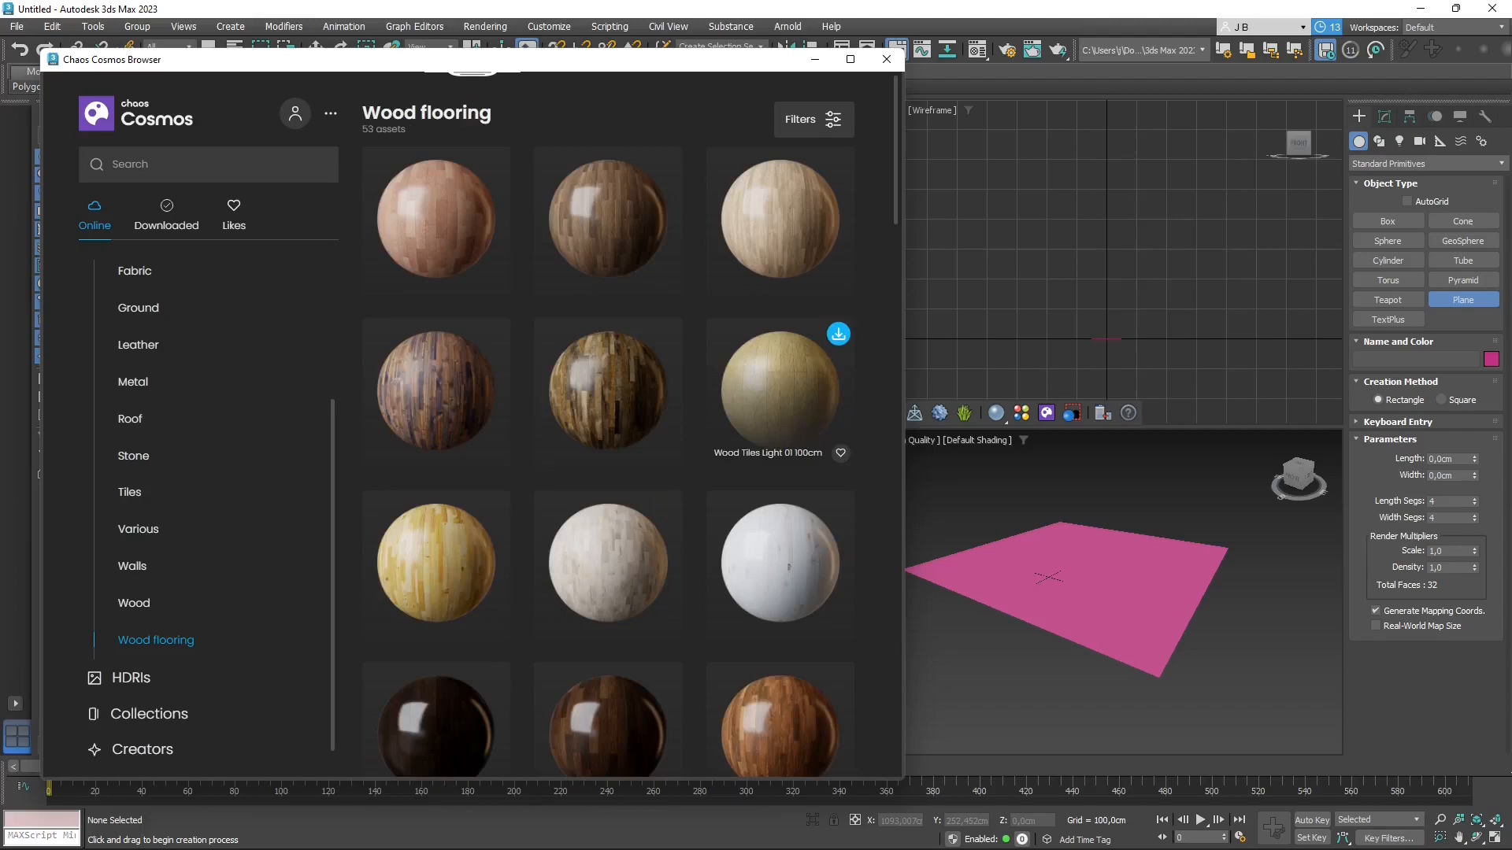
{"action": "scroll", "coordinate": [779, 390], "scroll_direction": "down", "scroll_amount": 6}
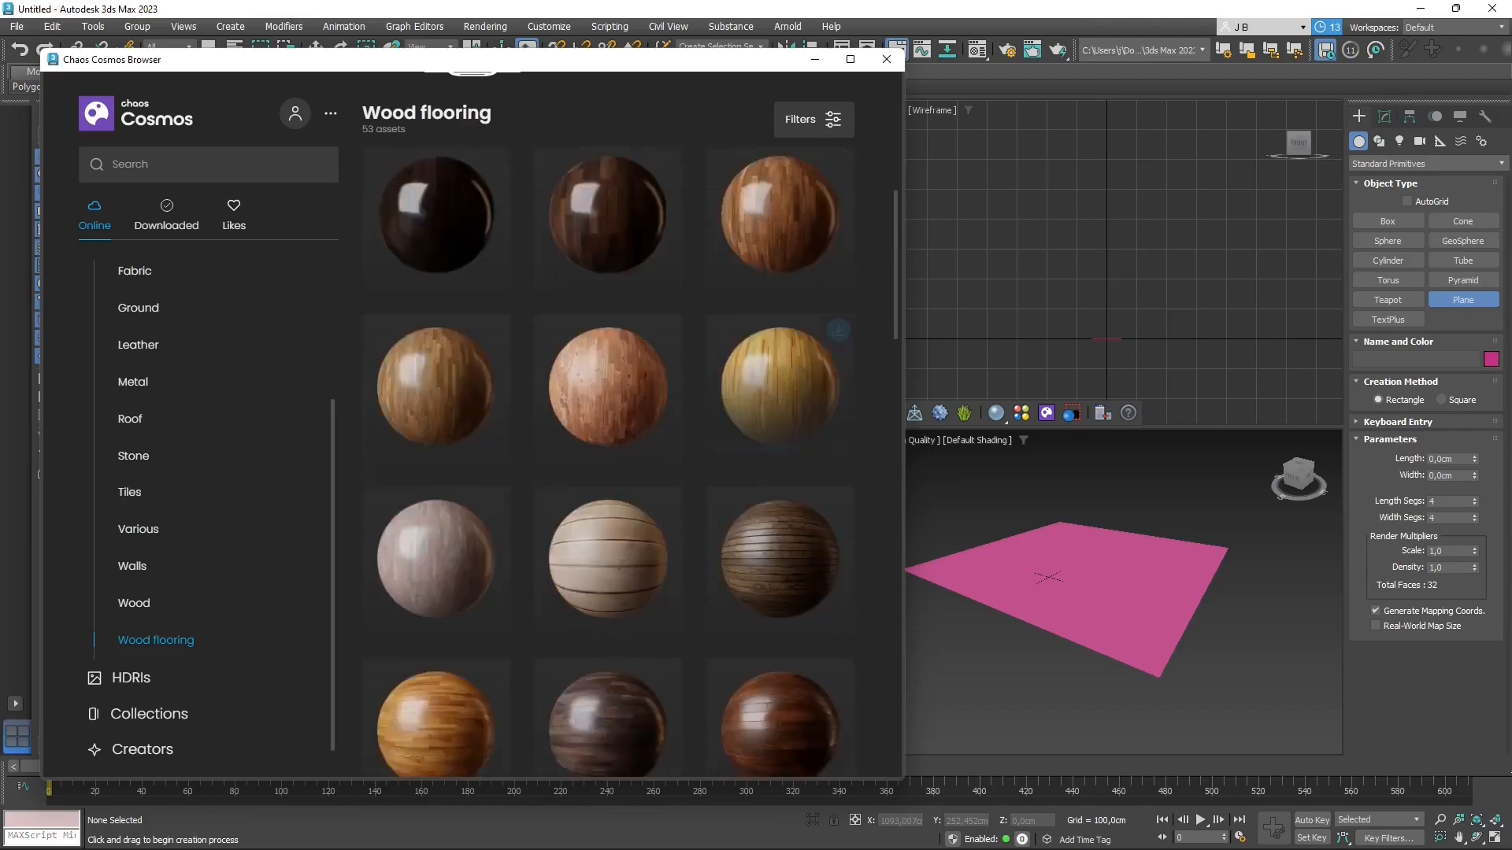
{"action": "scroll", "coordinate": [780, 390], "scroll_direction": "down", "scroll_amount": 4}
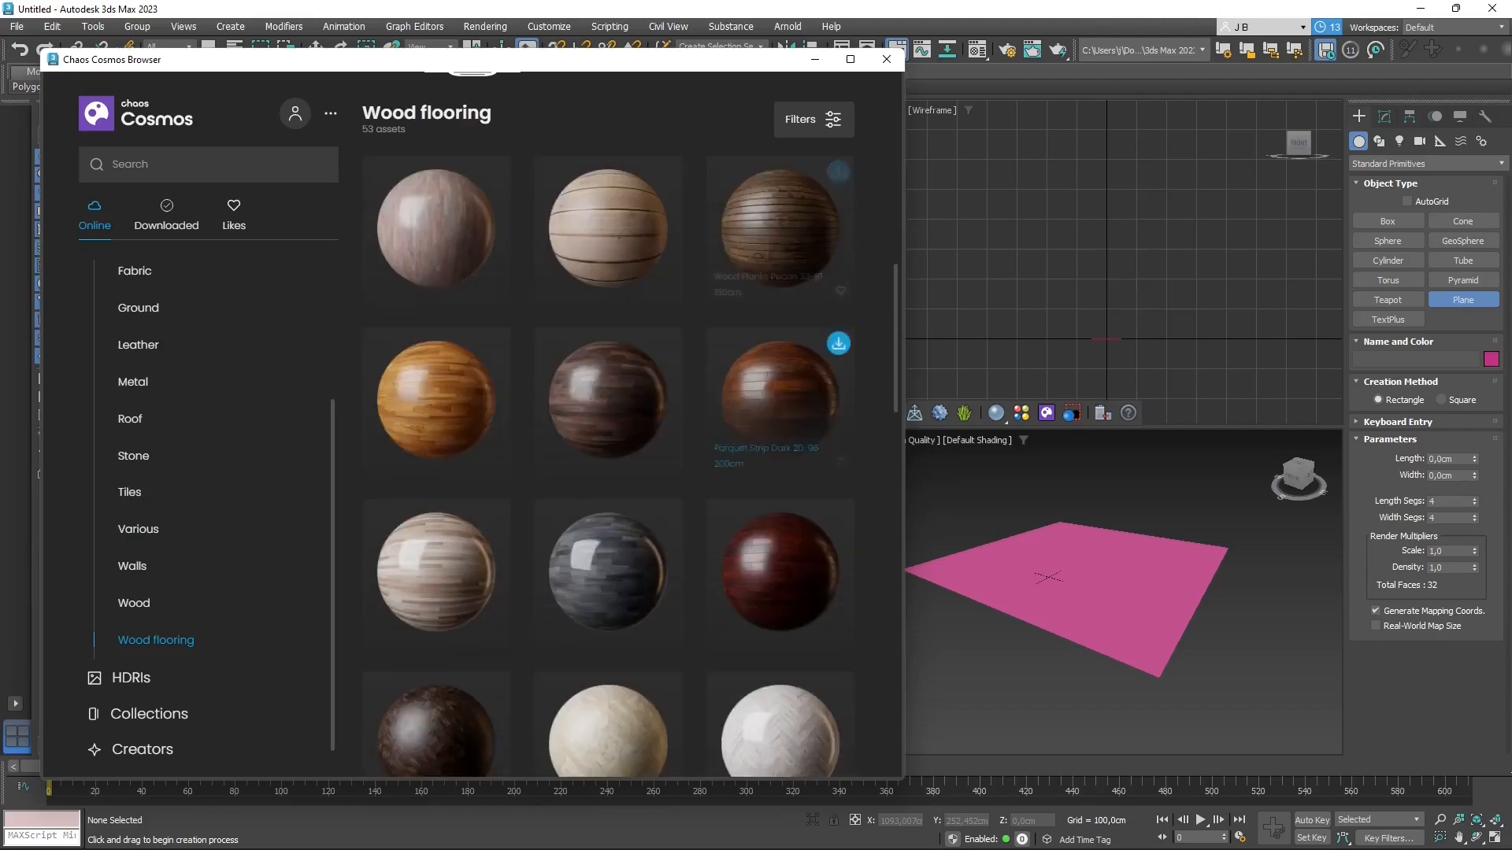
{"action": "scroll", "coordinate": [779, 390], "scroll_direction": "down", "scroll_amount": 6}
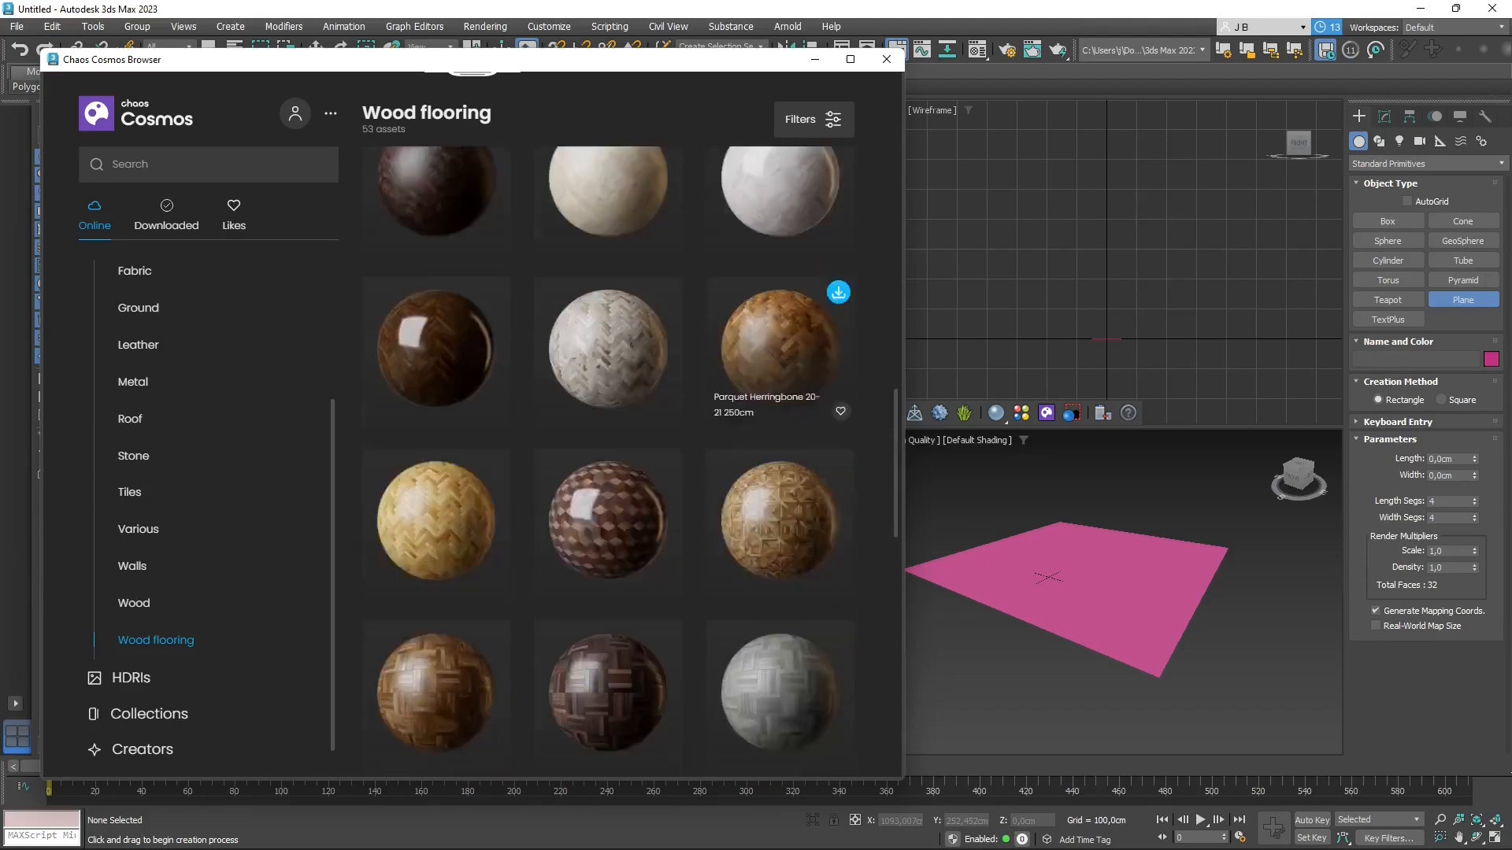
{"action": "scroll", "coordinate": [780, 389], "scroll_direction": "down", "scroll_amount": 6}
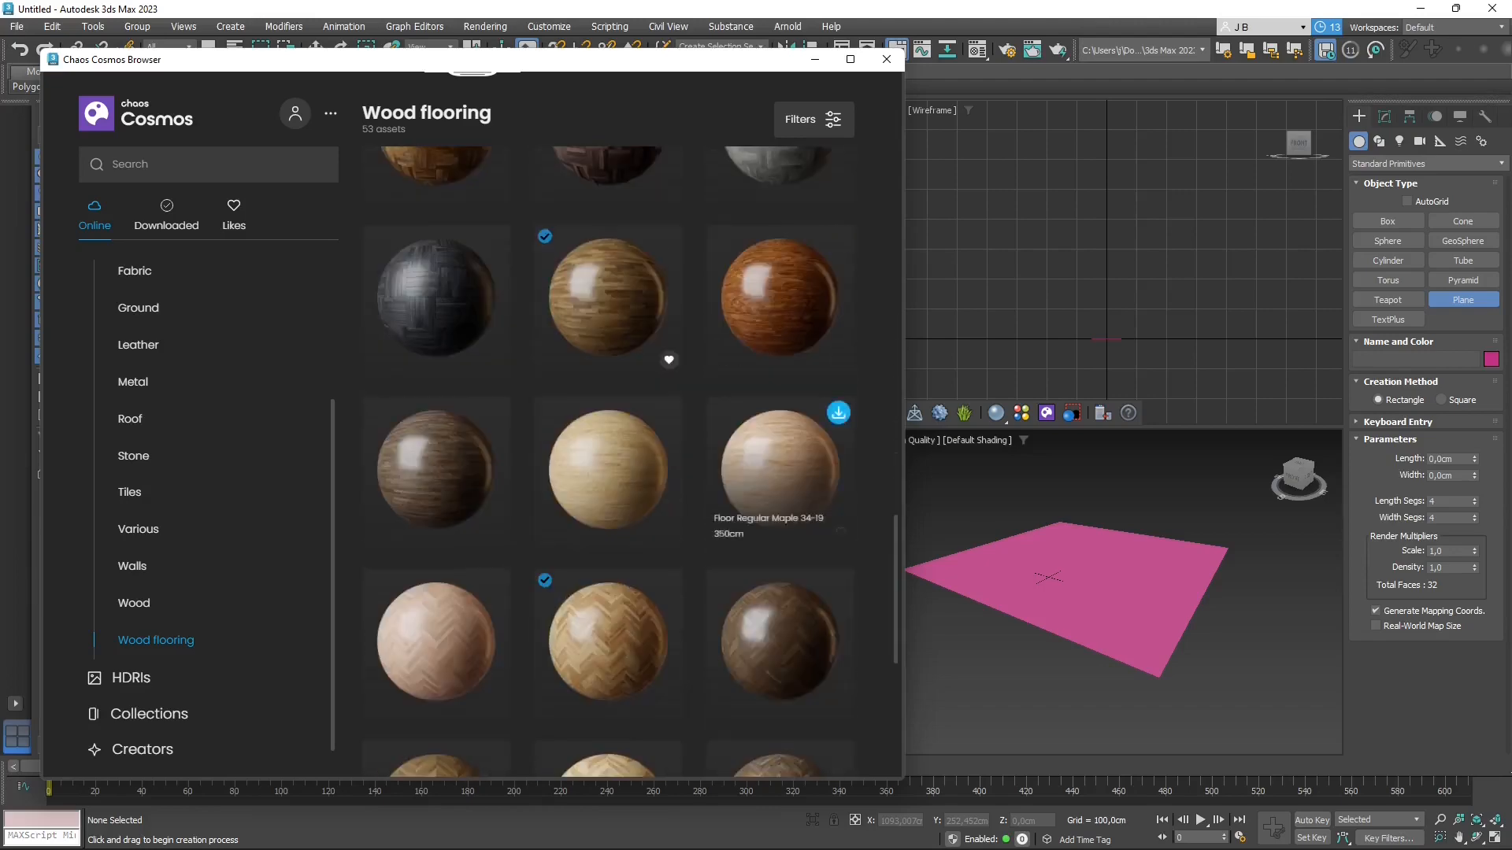
{"action": "scroll", "coordinate": [779, 473], "scroll_direction": "down", "scroll_amount": 6}
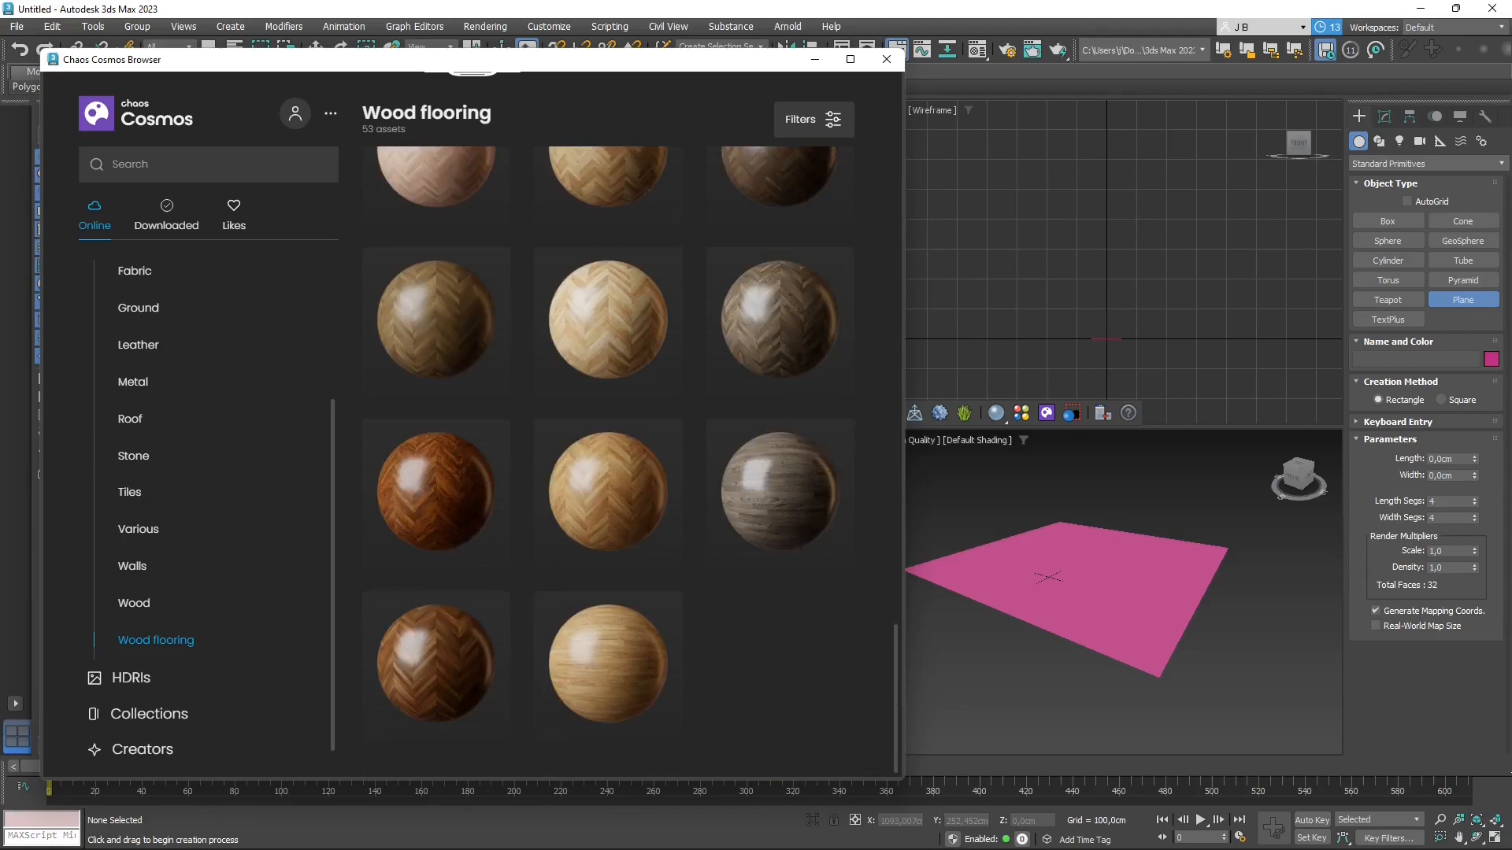
{"action": "scroll", "coordinate": [606, 464], "scroll_direction": "up", "scroll_amount": 15}
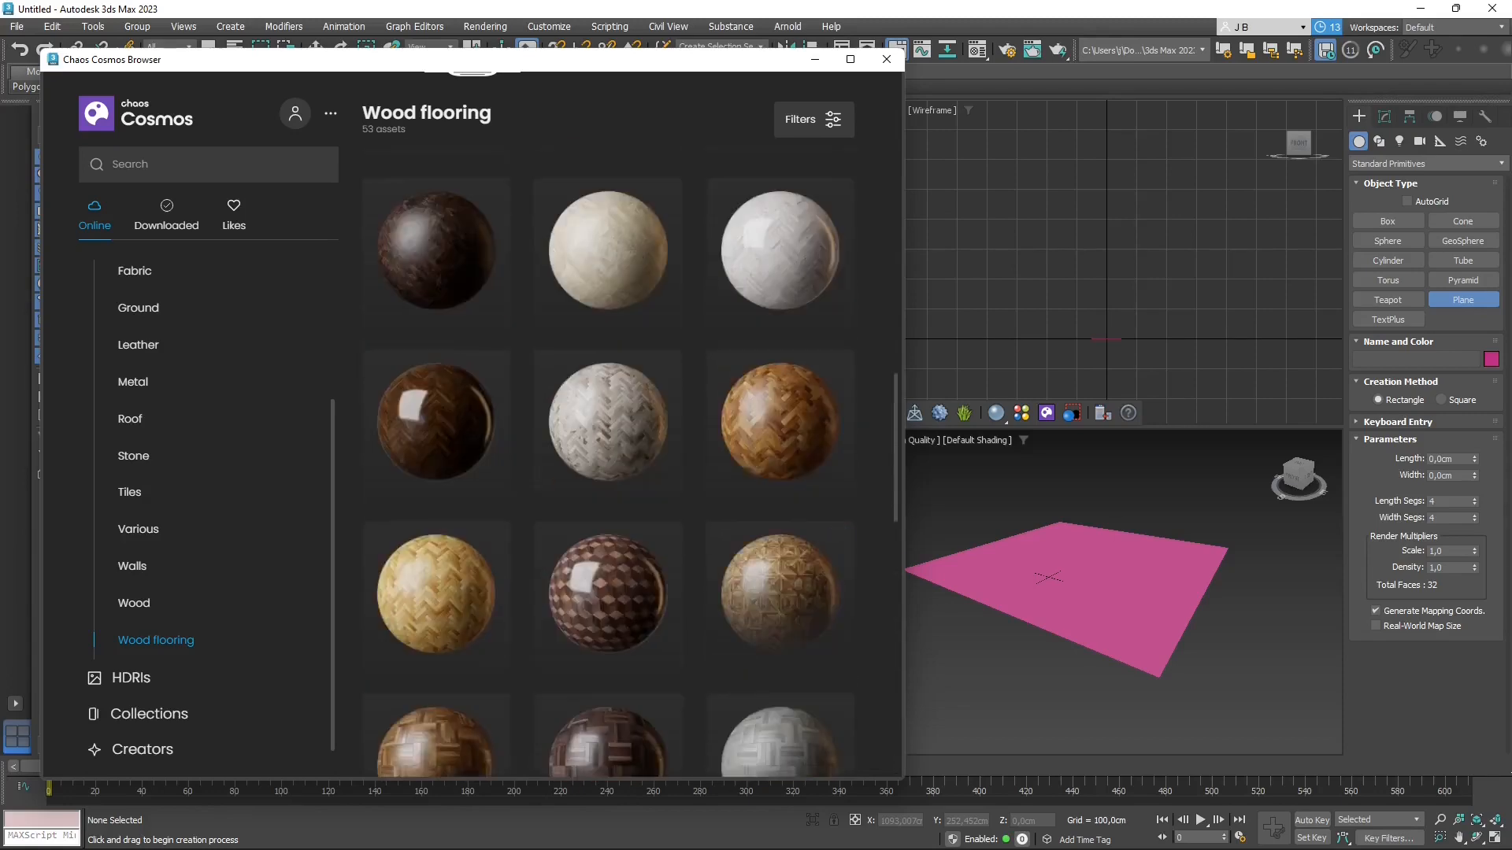
{"action": "scroll", "coordinate": [780, 693], "scroll_direction": "up", "scroll_amount": 6}
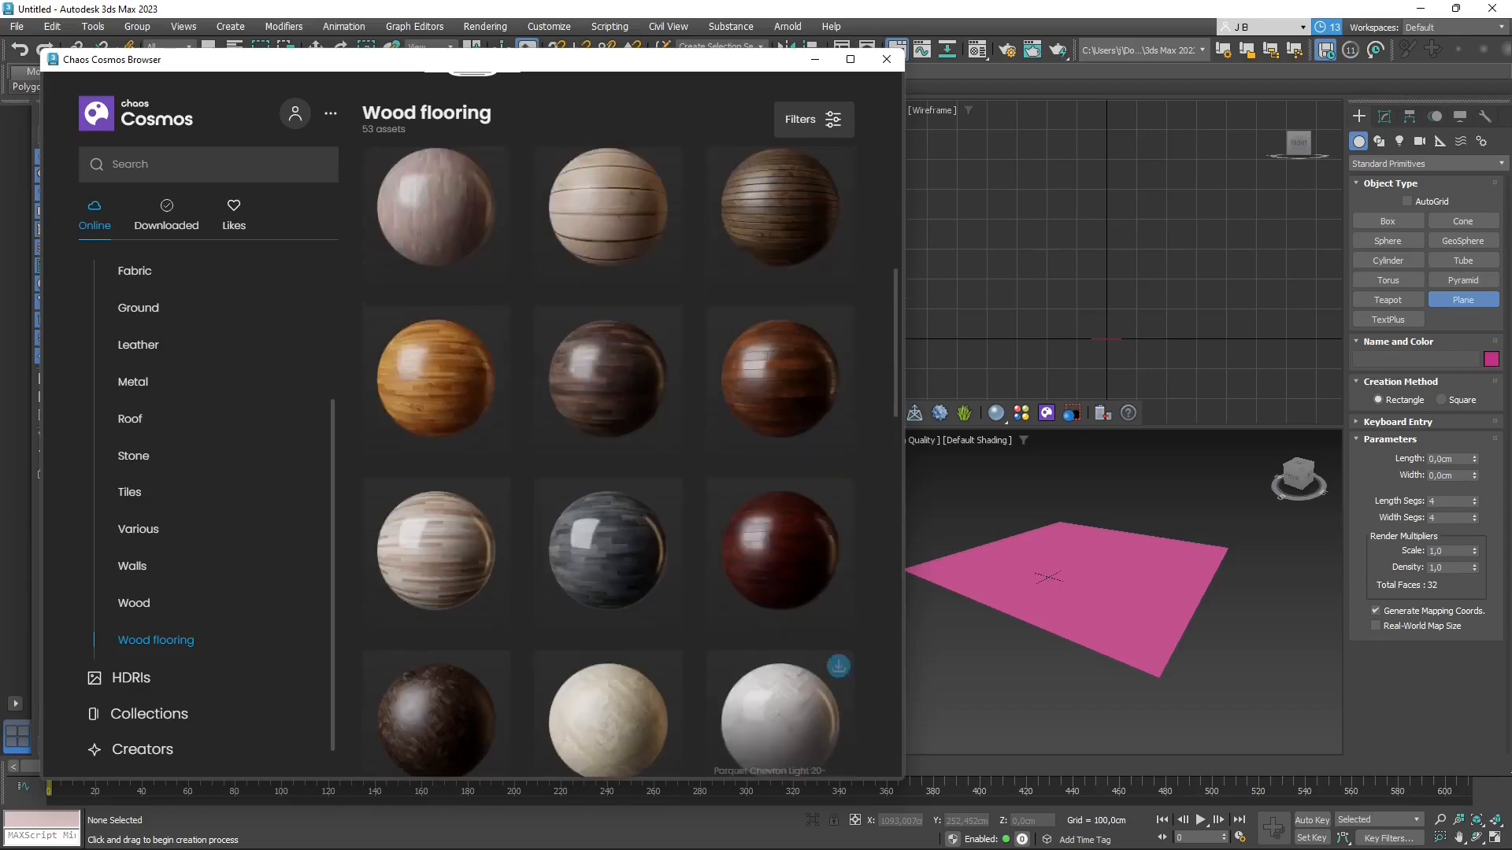
{"action": "scroll", "coordinate": [780, 693], "scroll_direction": "up", "scroll_amount": 2}
{"action": "scroll", "coordinate": [780, 693], "scroll_direction": "up", "scroll_amount": 2}
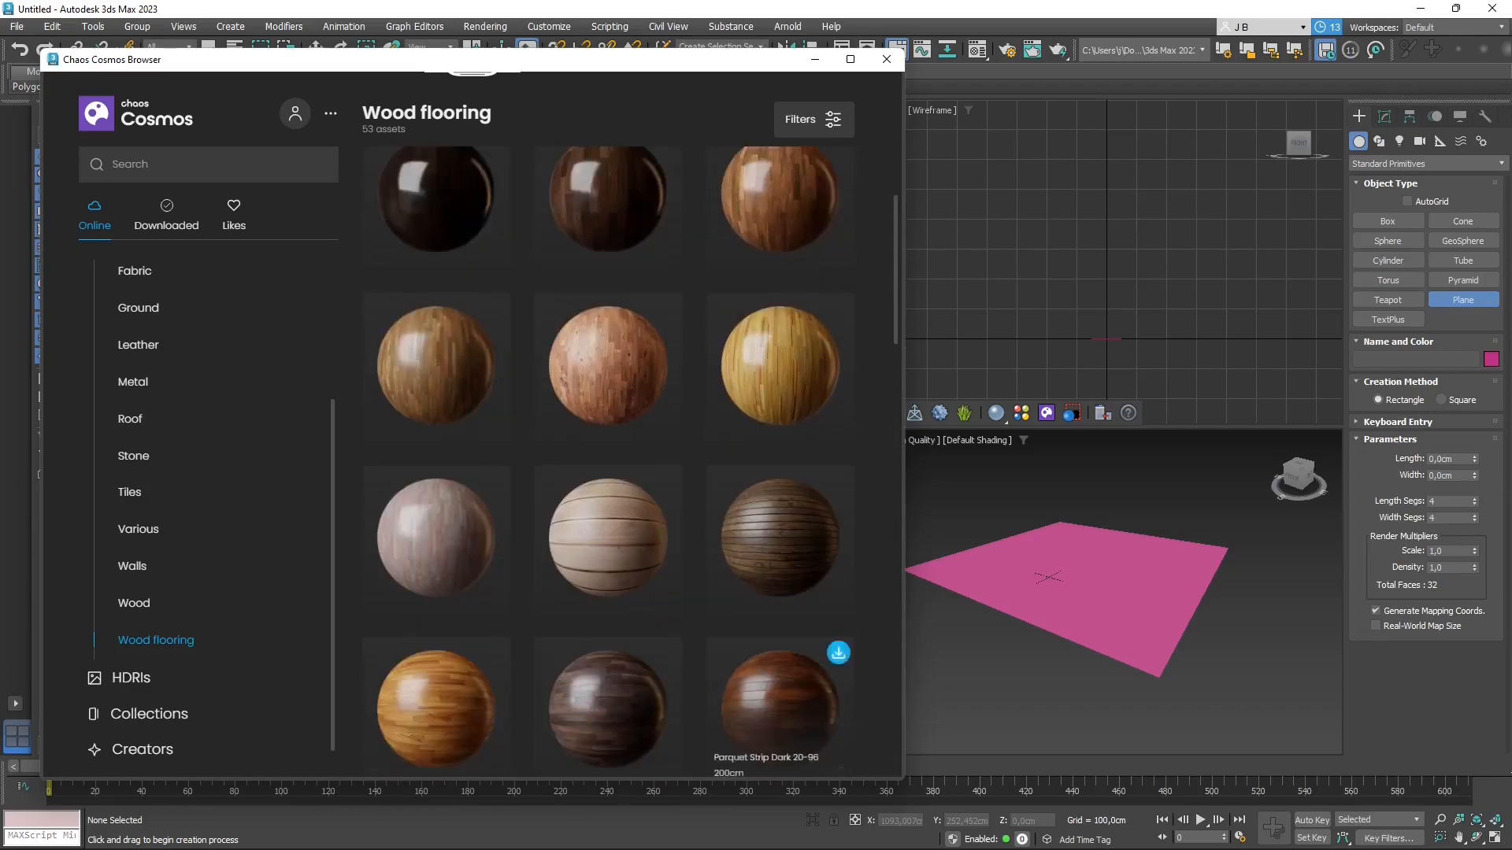
{"action": "scroll", "coordinate": [780, 693], "scroll_direction": "up", "scroll_amount": 1}
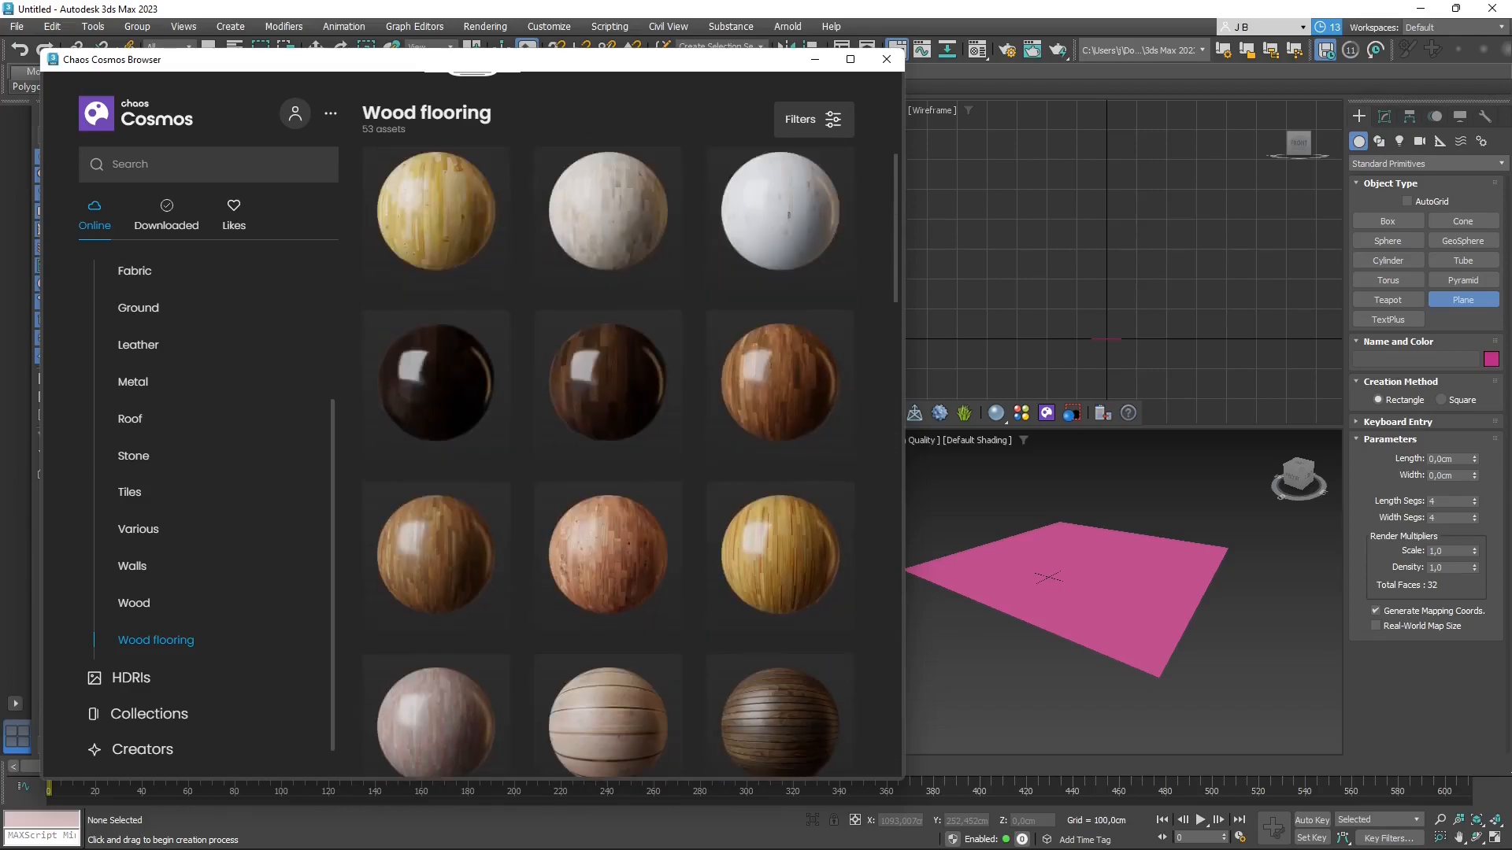
{"action": "scroll", "coordinate": [780, 693], "scroll_direction": "up", "scroll_amount": 1}
{"action": "scroll", "coordinate": [780, 693], "scroll_direction": "up", "scroll_amount": 1}
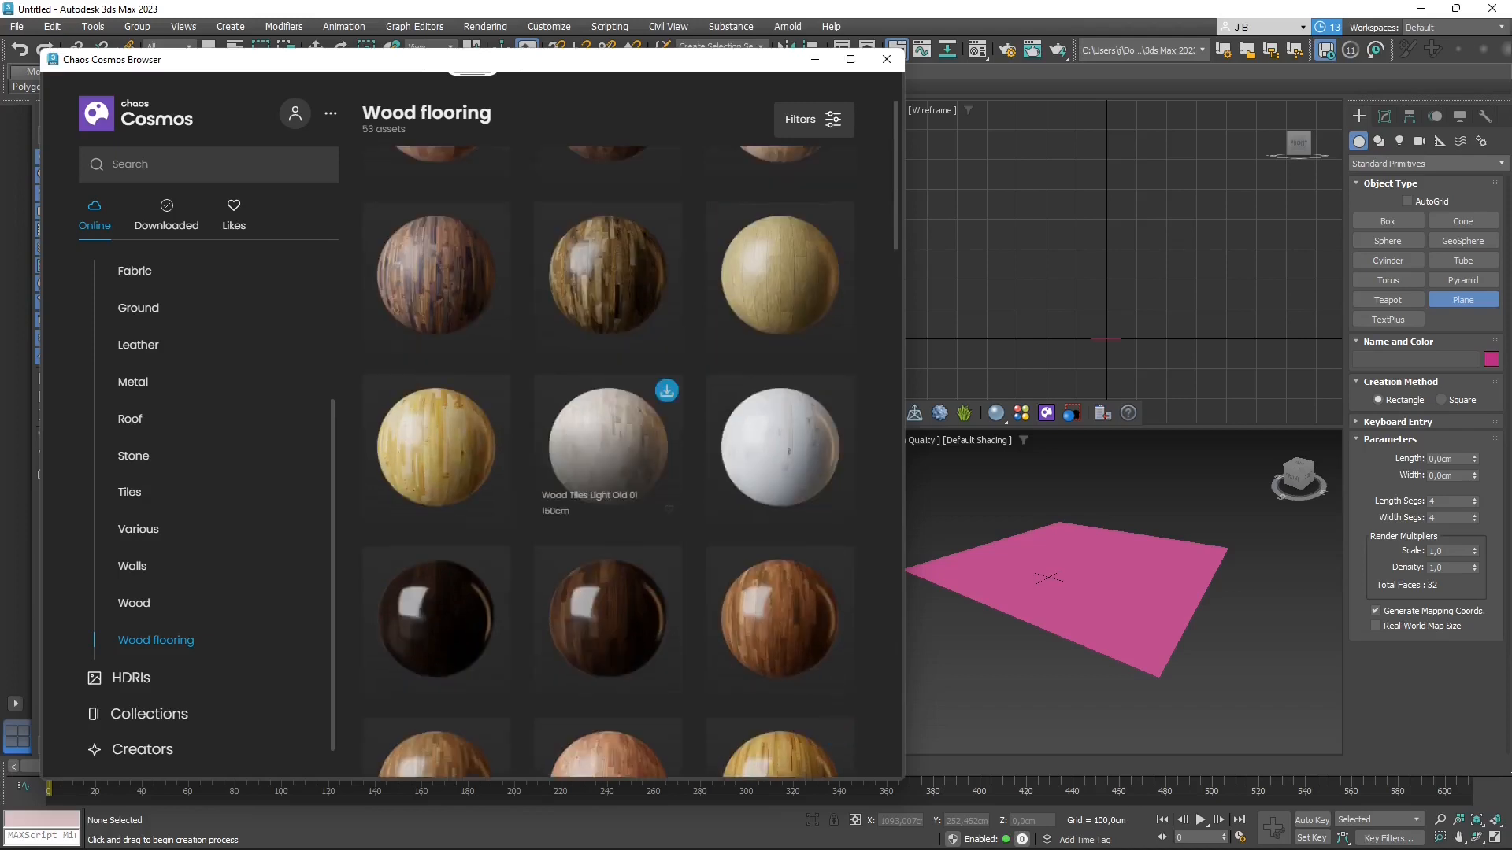
- Download the Wood Tiles Light Old 01 150cm, Wood Tiles Shiny 03 100cm and Wood Tiles Light Shiny 03 150cm materials
{"action": "left_click", "coordinate": [666, 390]}
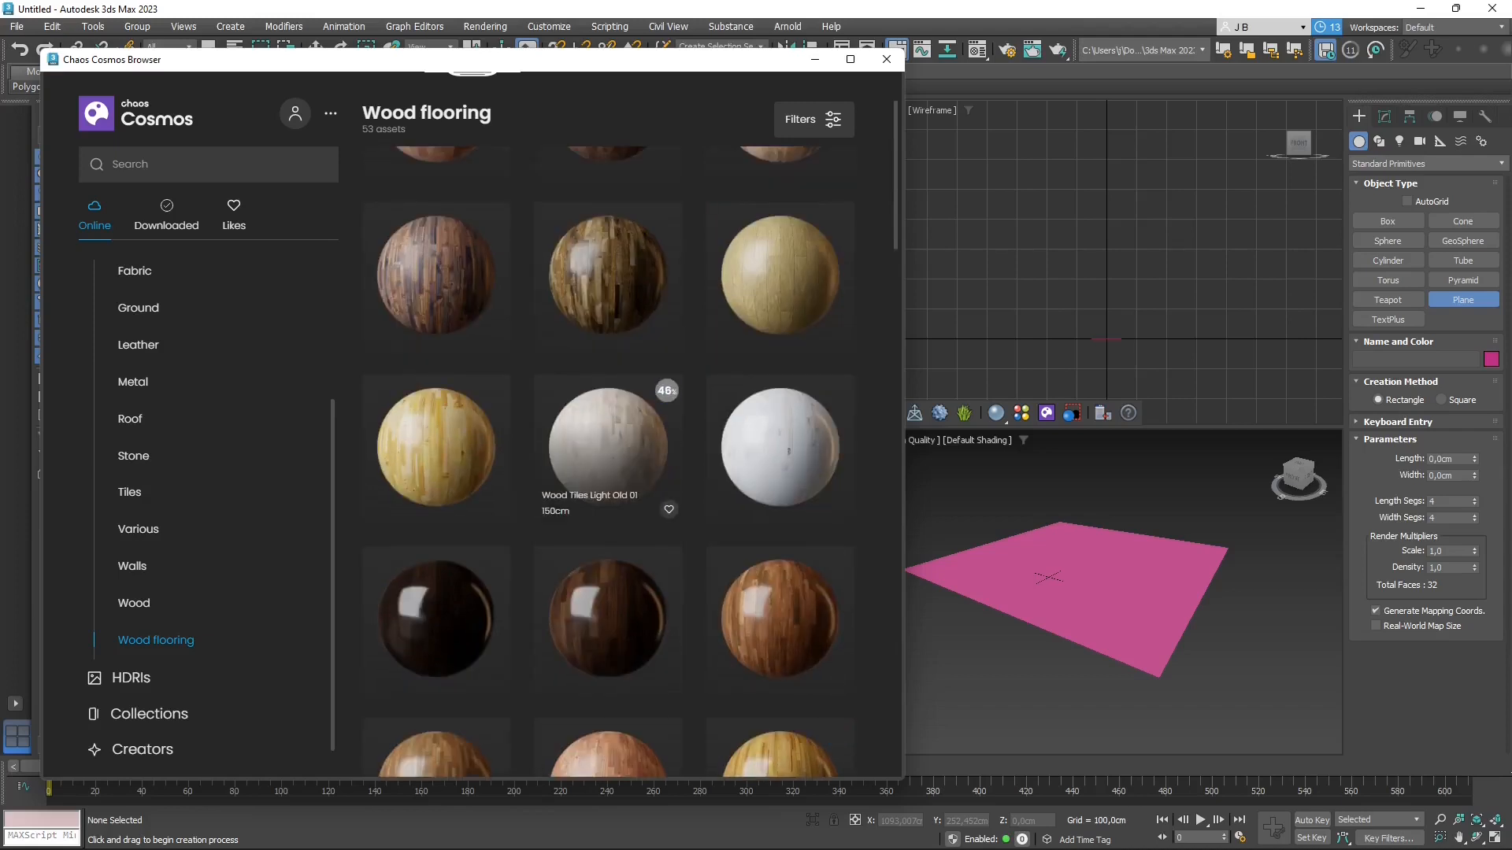
{"action": "scroll", "coordinate": [666, 441], "scroll_direction": "up", "scroll_amount": 1}
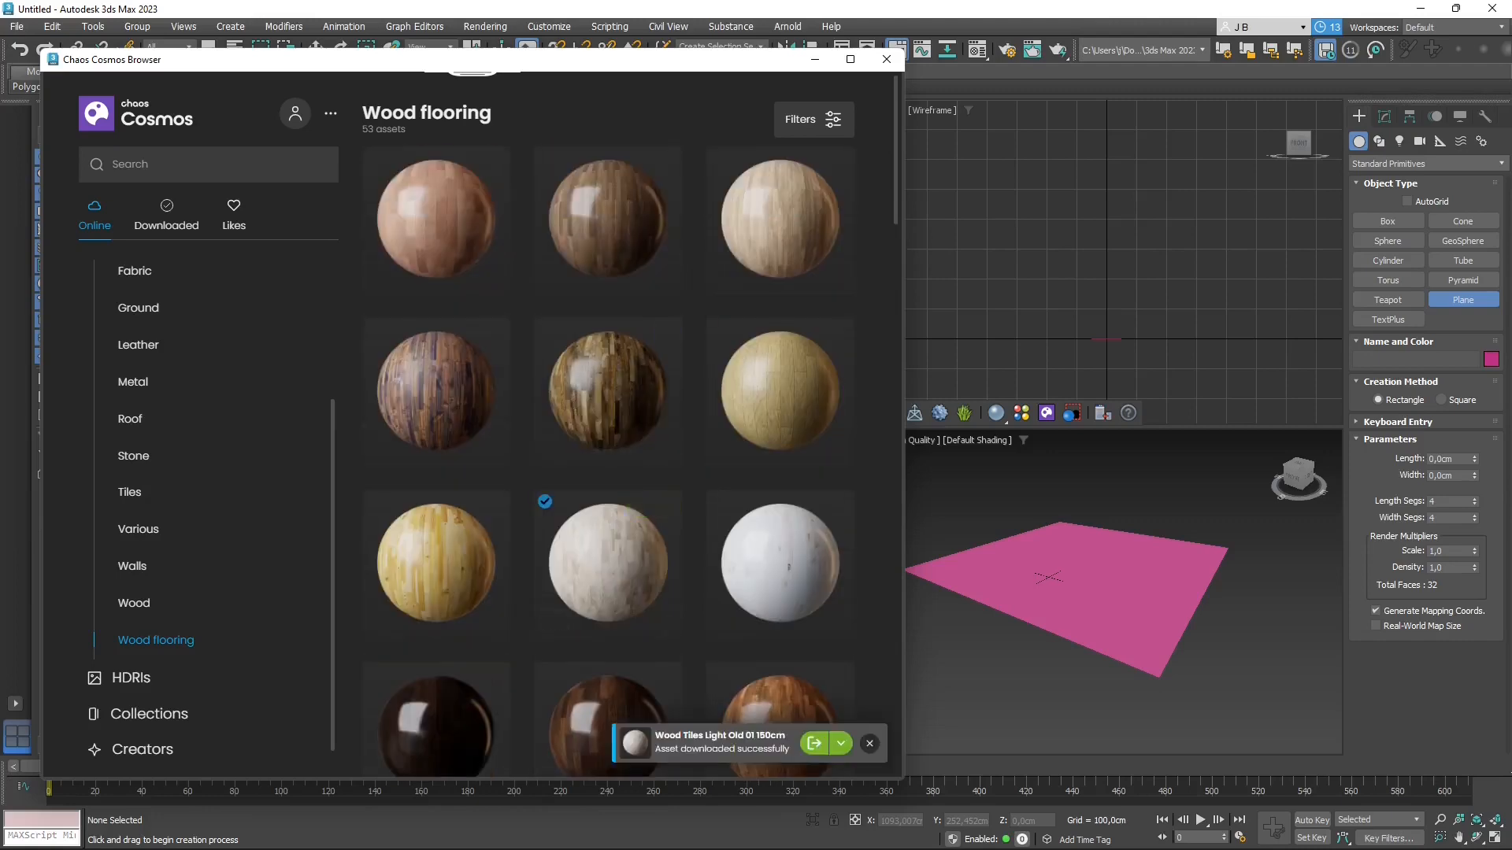
{"action": "left_click", "coordinate": [494, 162]}
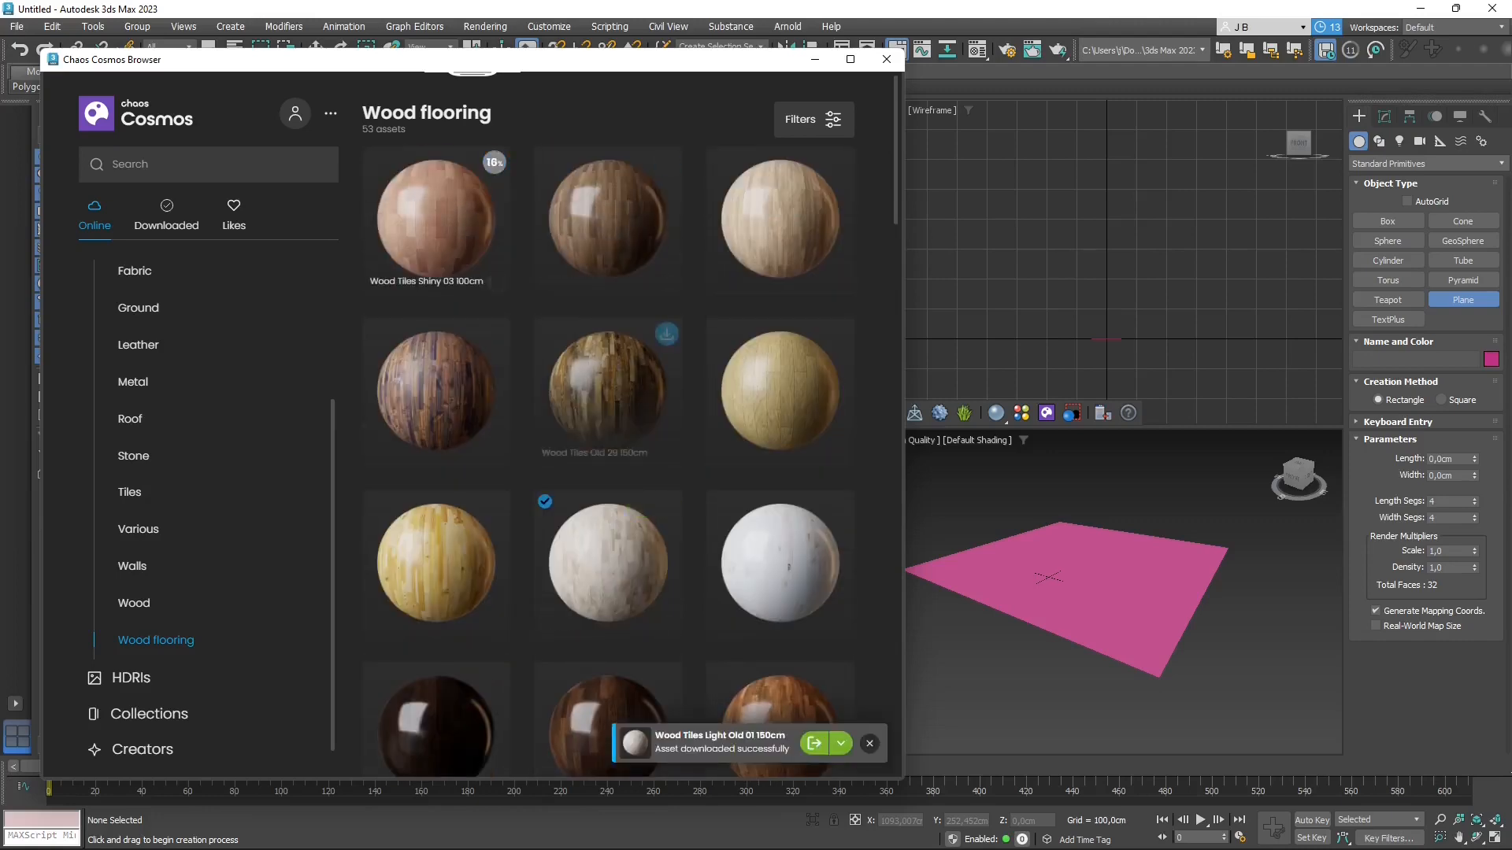
{"action": "scroll", "coordinate": [838, 370], "scroll_direction": "down", "scroll_amount": 1}
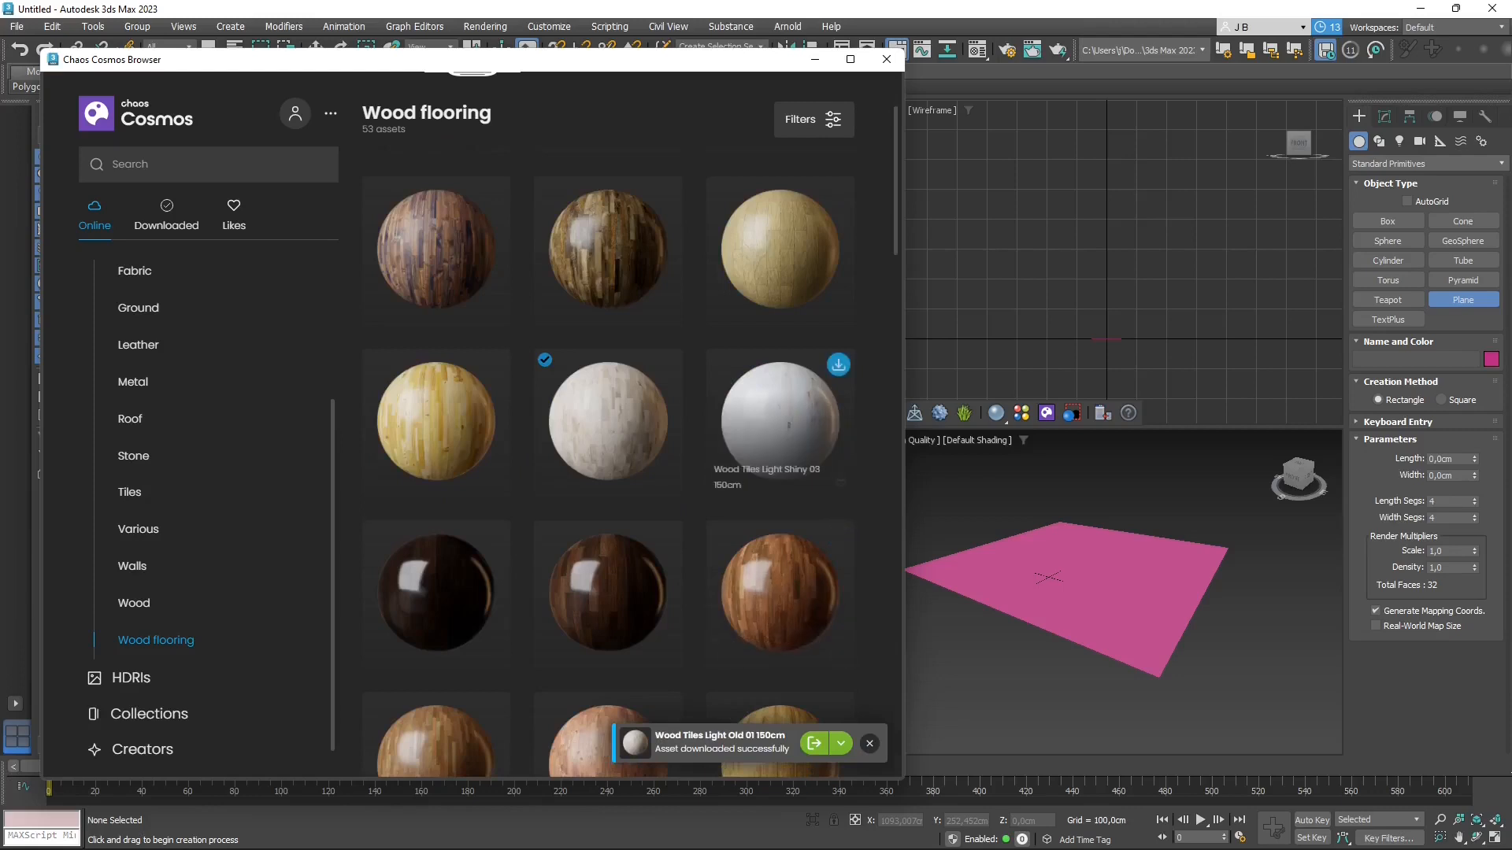
{"action": "left_click", "coordinate": [838, 365]}
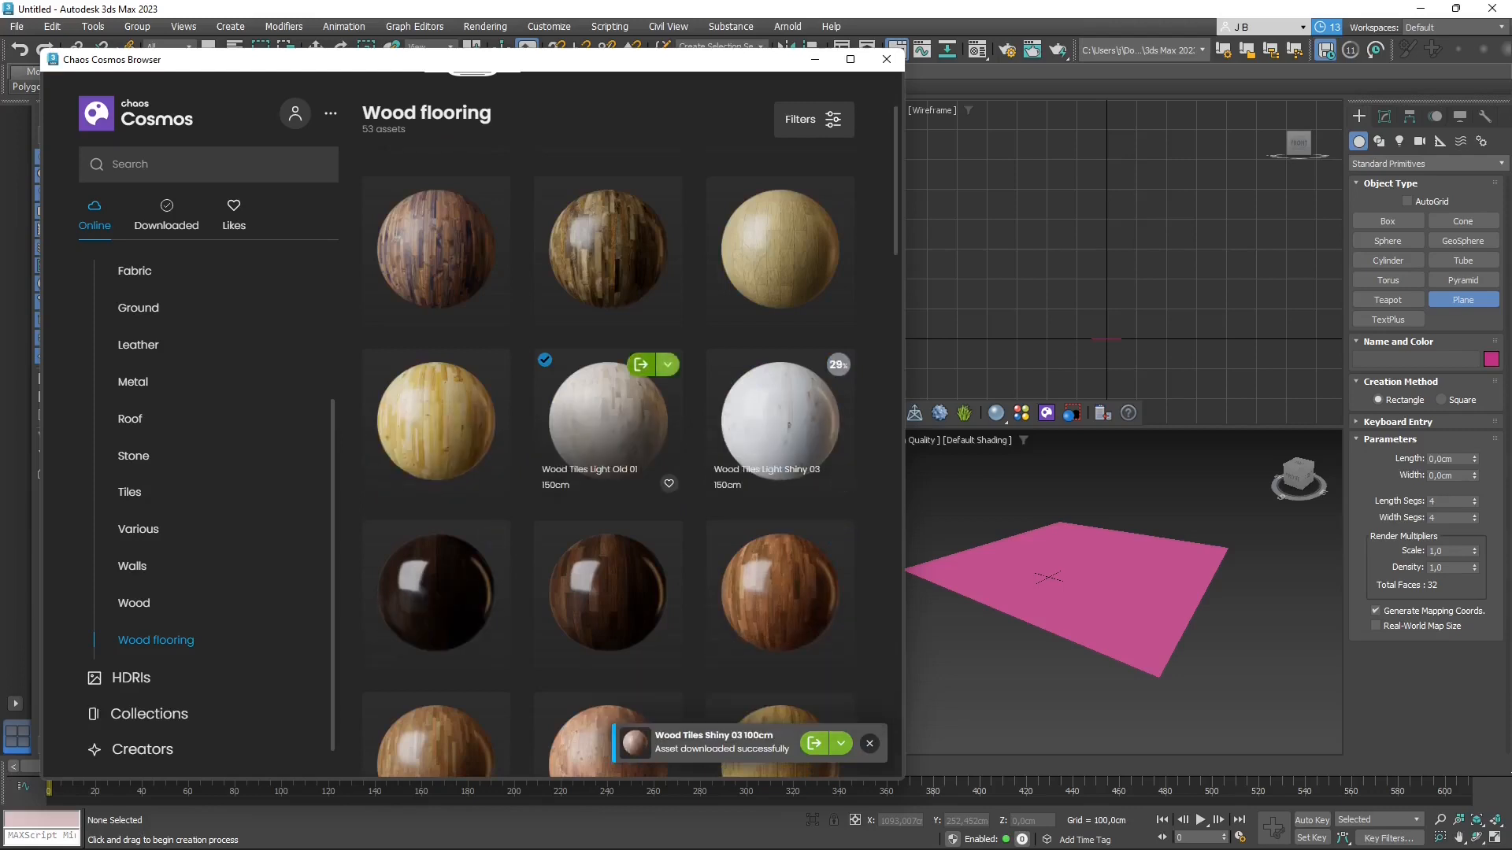
- List the downloaded Cosmos assets and apply the Wood Tiles Light Shiny 03 150cm material to the plane
{"action": "left_click", "coordinate": [166, 214]}
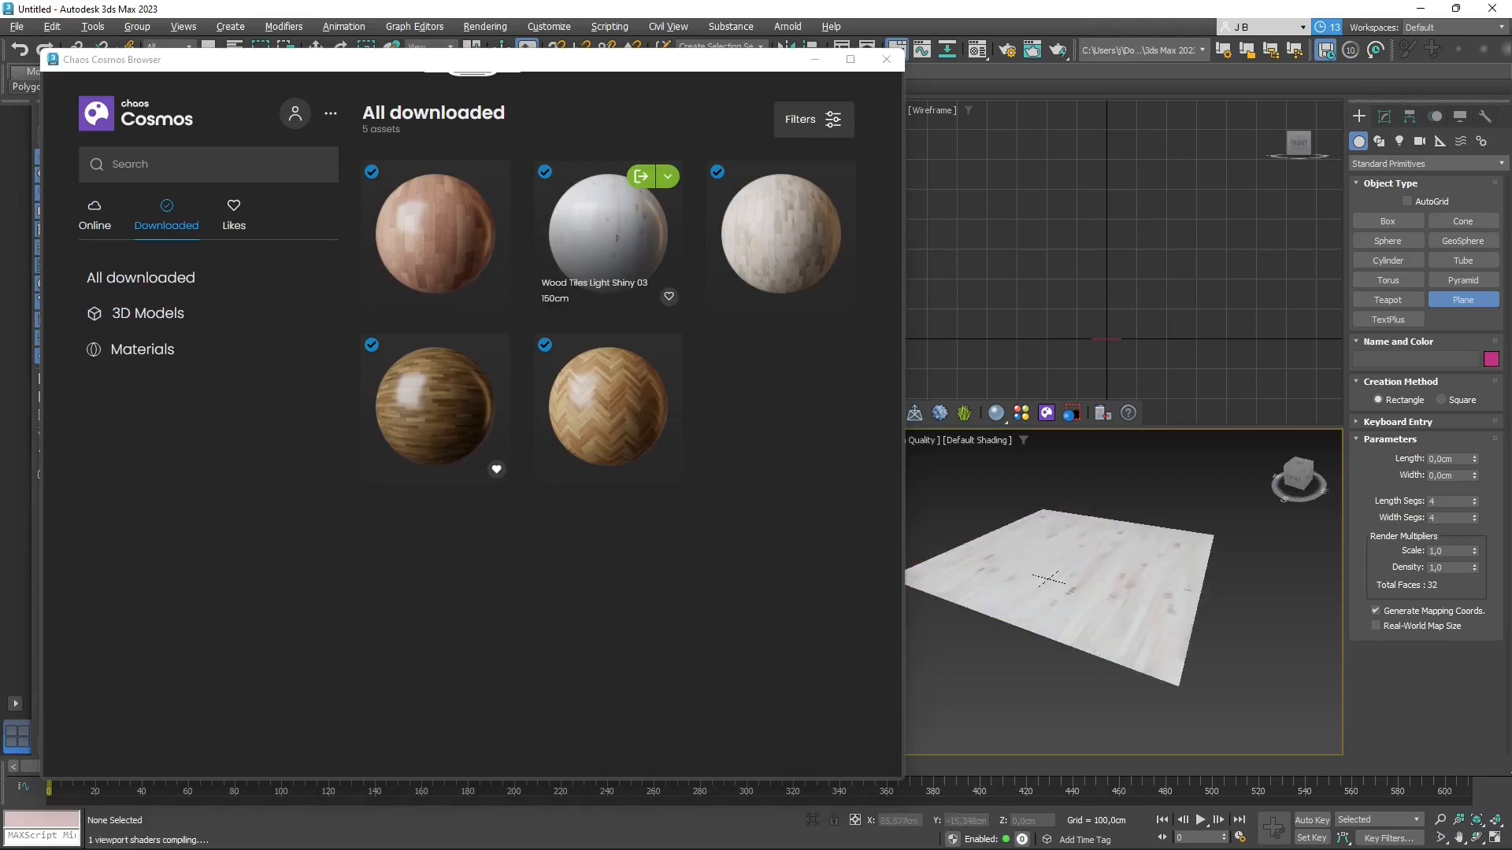
{"action": "scroll", "coordinate": [1119, 587], "scroll_direction": "up", "scroll_amount": 3}
{"action": "middle_click_drag", "start_coordinate": [1118, 587], "coordinate": [1058, 564], "text": "alt"}
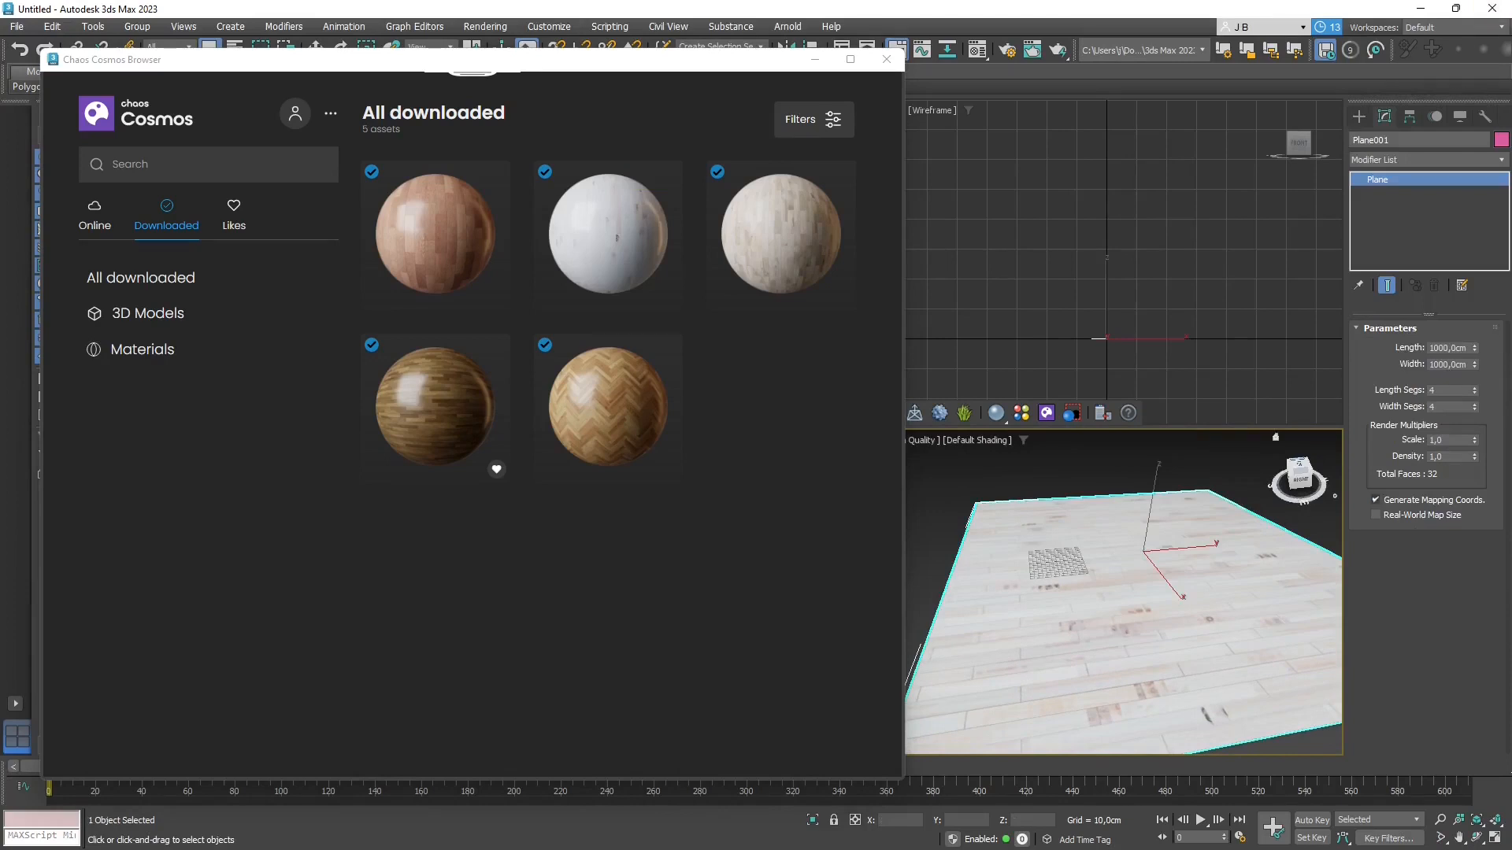
- Toggle the plane's generated mapping coordinates off and on, and enable its Real-World Map Size option
{"action": "left_click", "coordinate": [1376, 500]}
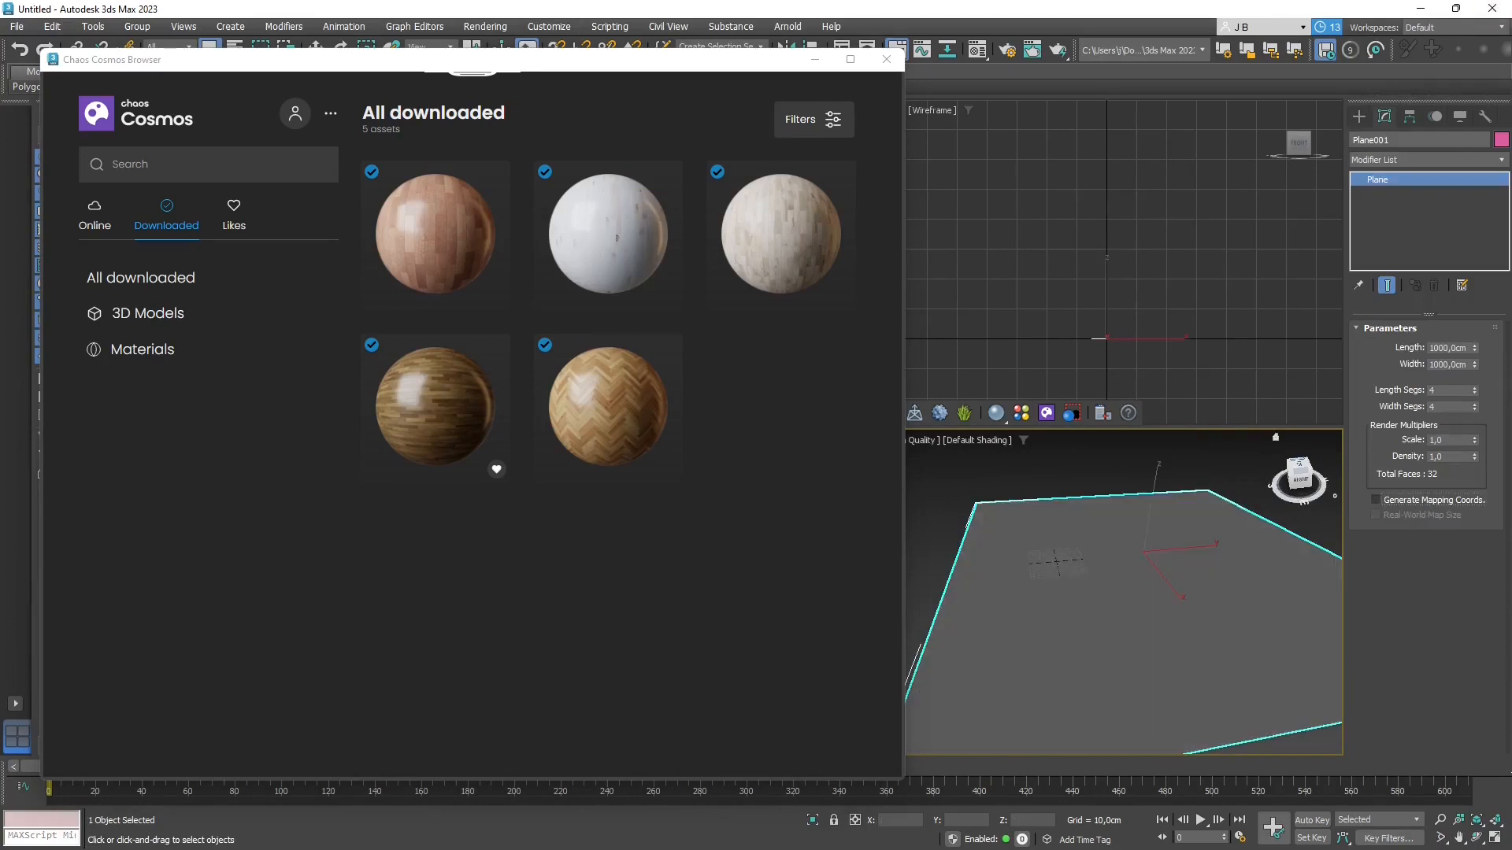
{"action": "left_click", "coordinate": [1376, 500]}
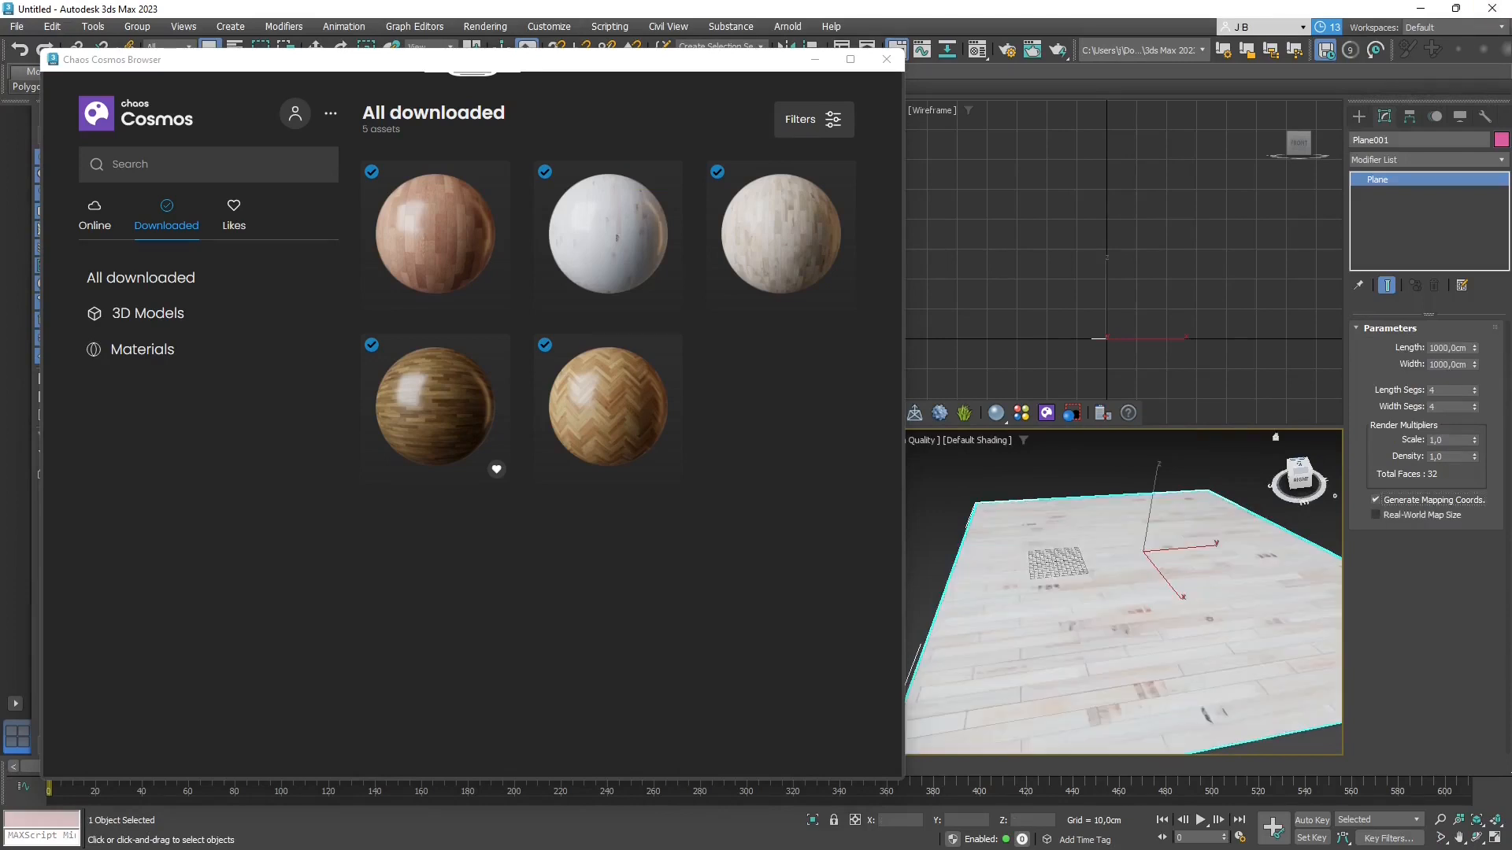
{"action": "left_click", "coordinate": [1376, 515]}
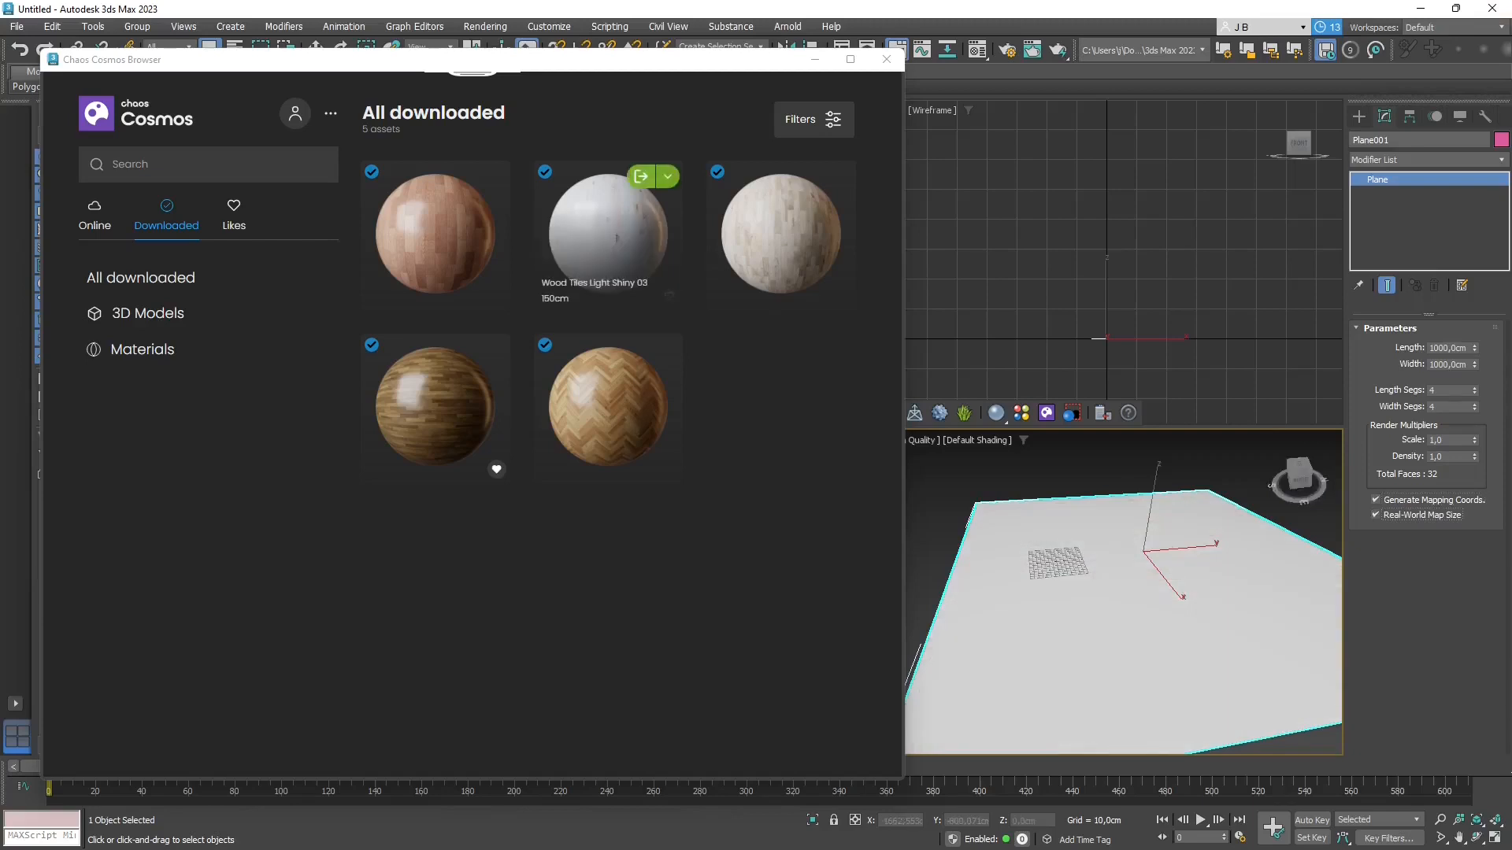
- Enable real-world scale for the Wood Tiles Light Shiny 03 material, reapply it to the plane and examine the plank size
{"action": "left_click", "coordinate": [641, 176]}
{"action": "left_click", "coordinate": [667, 177]}
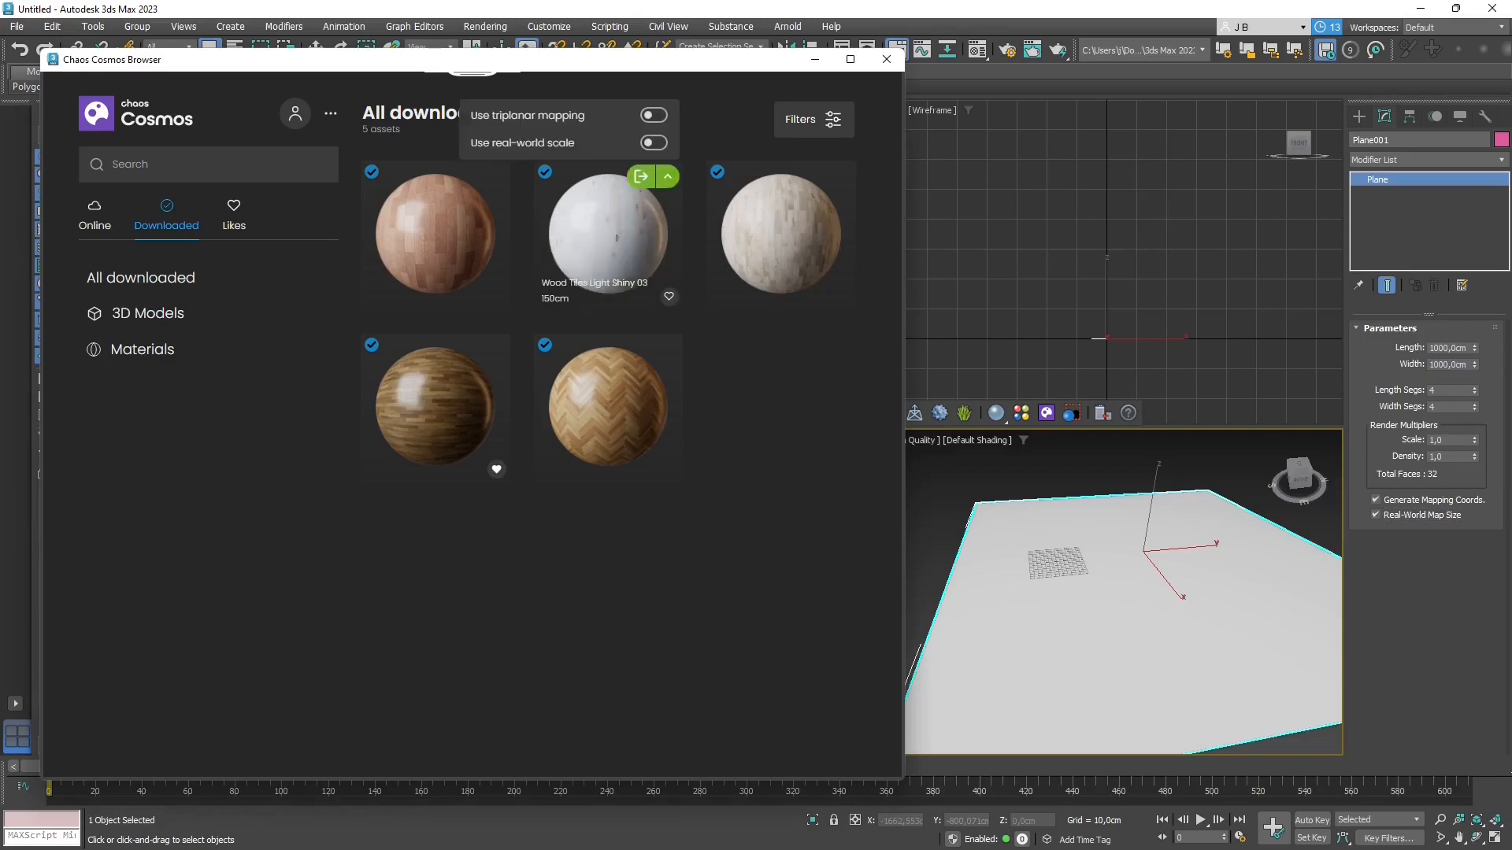
{"action": "left_click", "coordinate": [654, 143]}
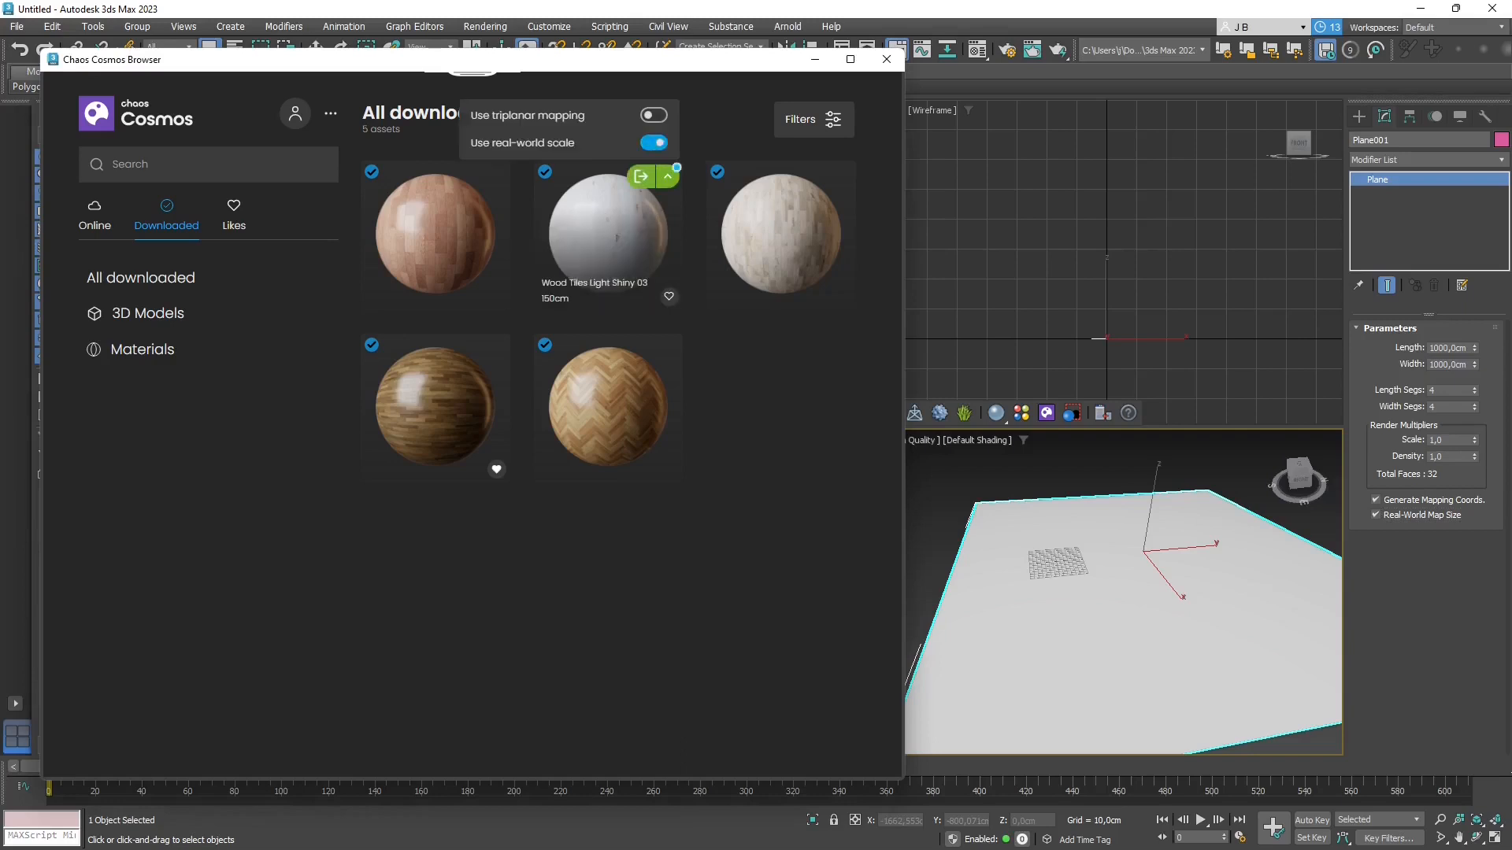
{"action": "left_click", "coordinate": [668, 177]}
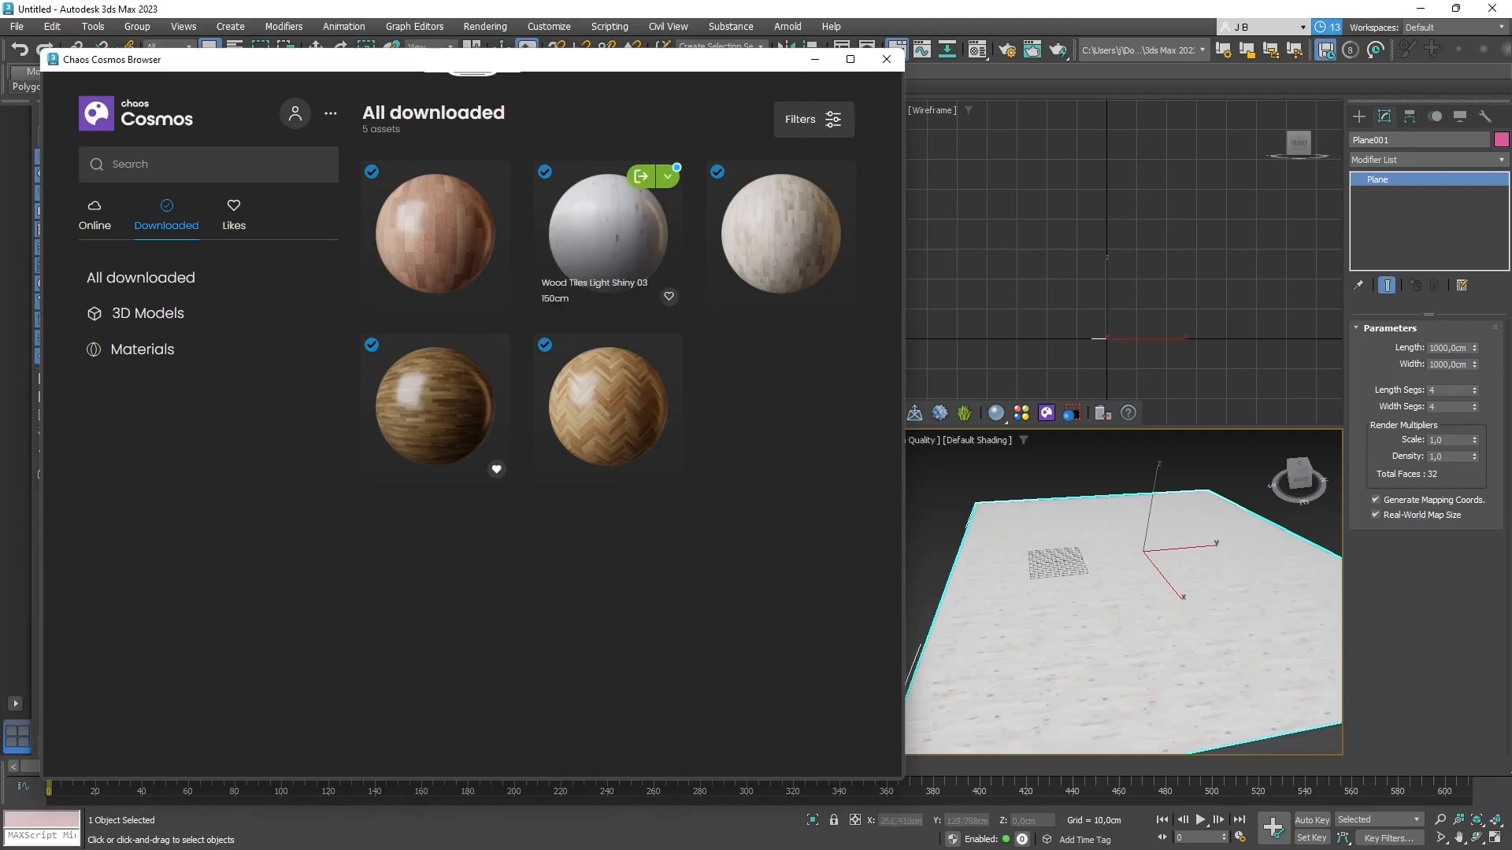
{"action": "middle_click_drag", "start_coordinate": [1142, 492], "coordinate": [1052, 532], "text": "alt"}
{"action": "scroll", "coordinate": [1052, 532], "scroll_direction": "up", "scroll_amount": 7}
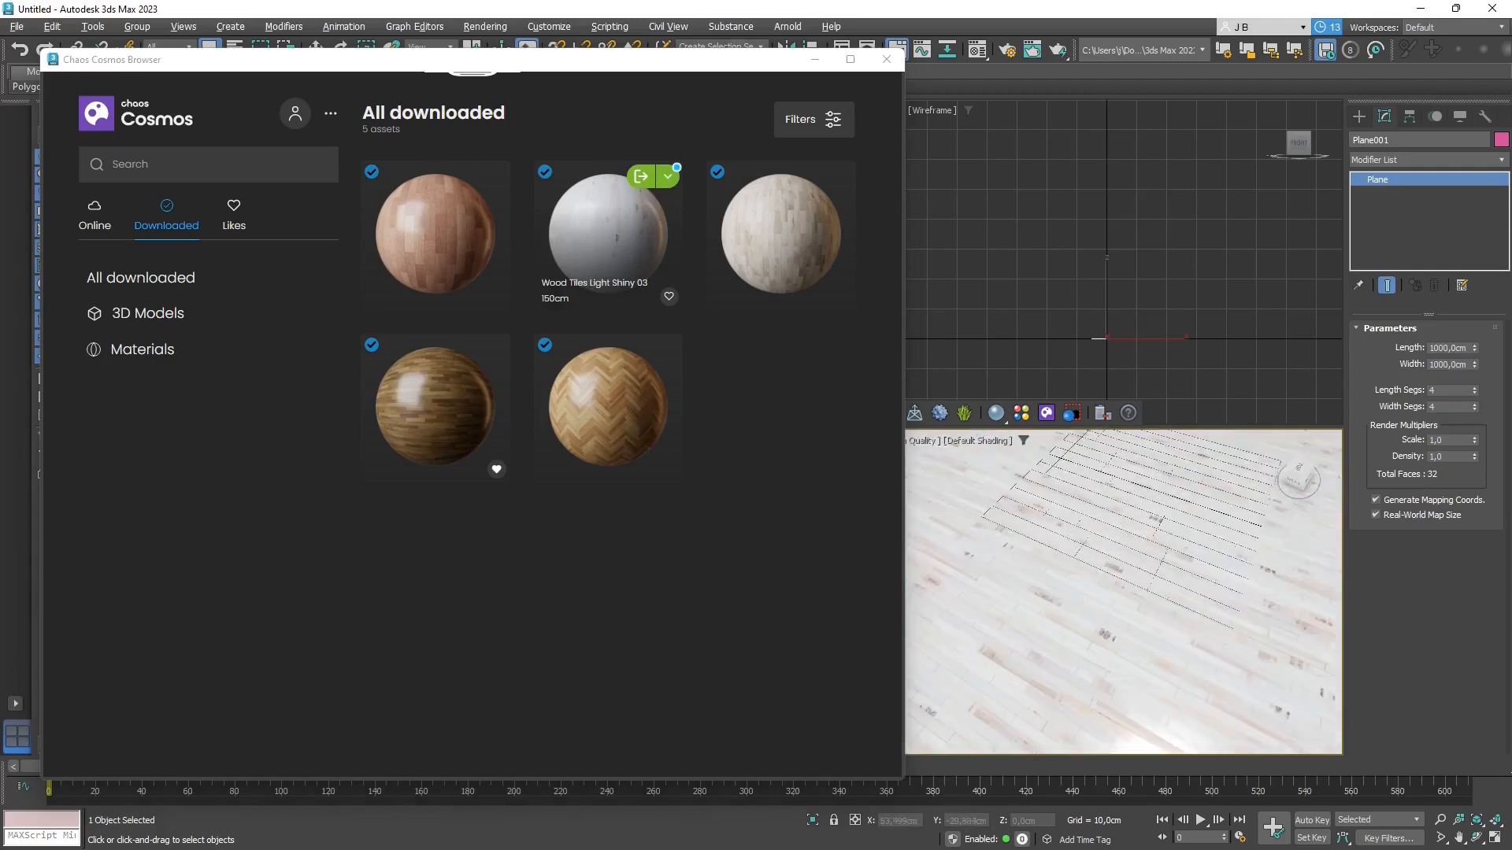
{"action": "scroll", "coordinate": [1124, 593], "scroll_direction": "down", "scroll_amount": 10}
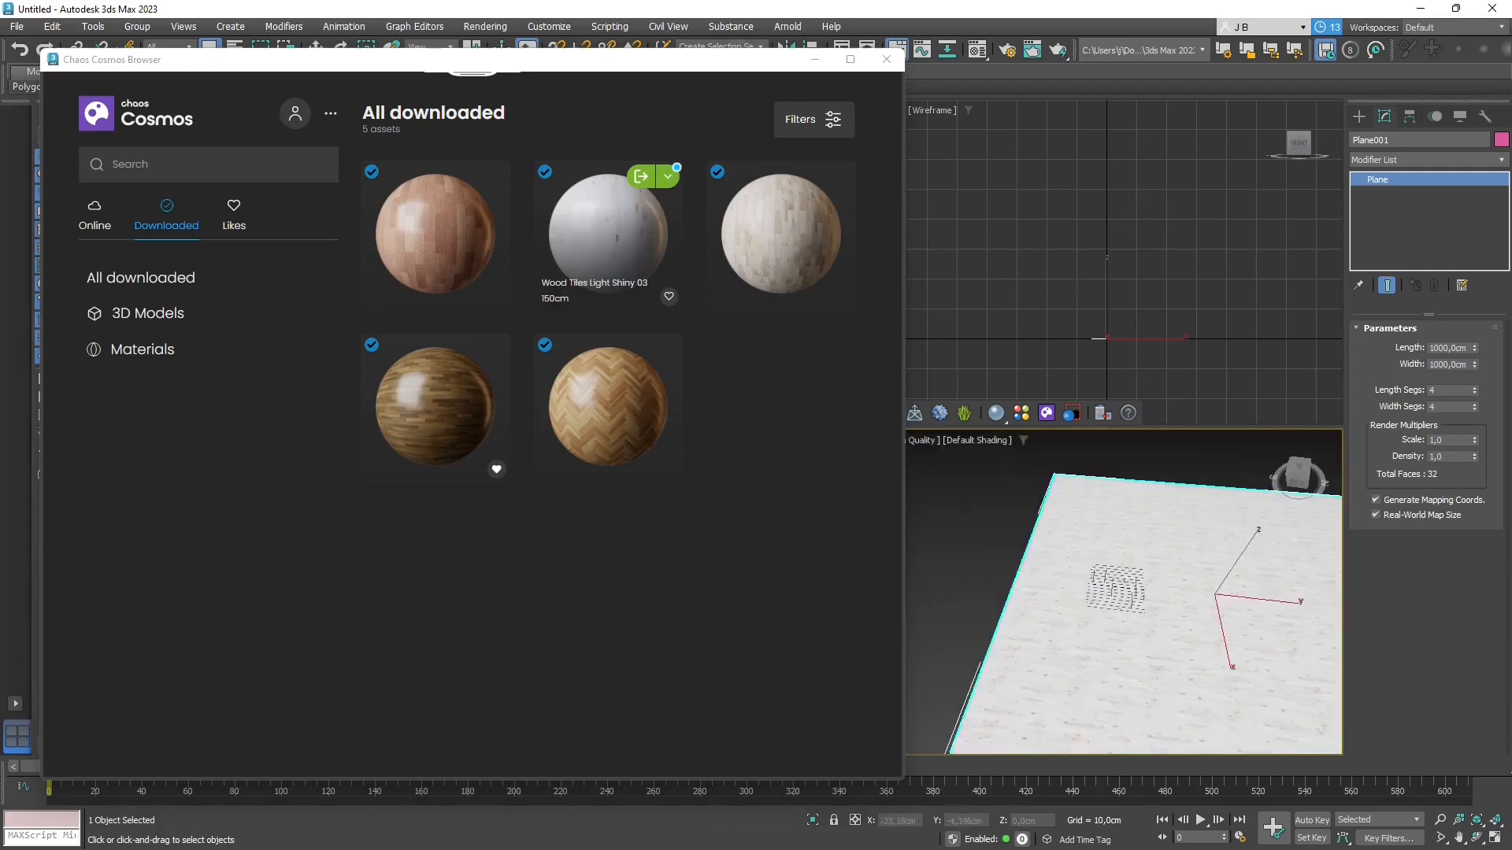
{"action": "middle_click_drag", "start_coordinate": [1131, 611], "coordinate": [1142, 560], "text": "alt"}
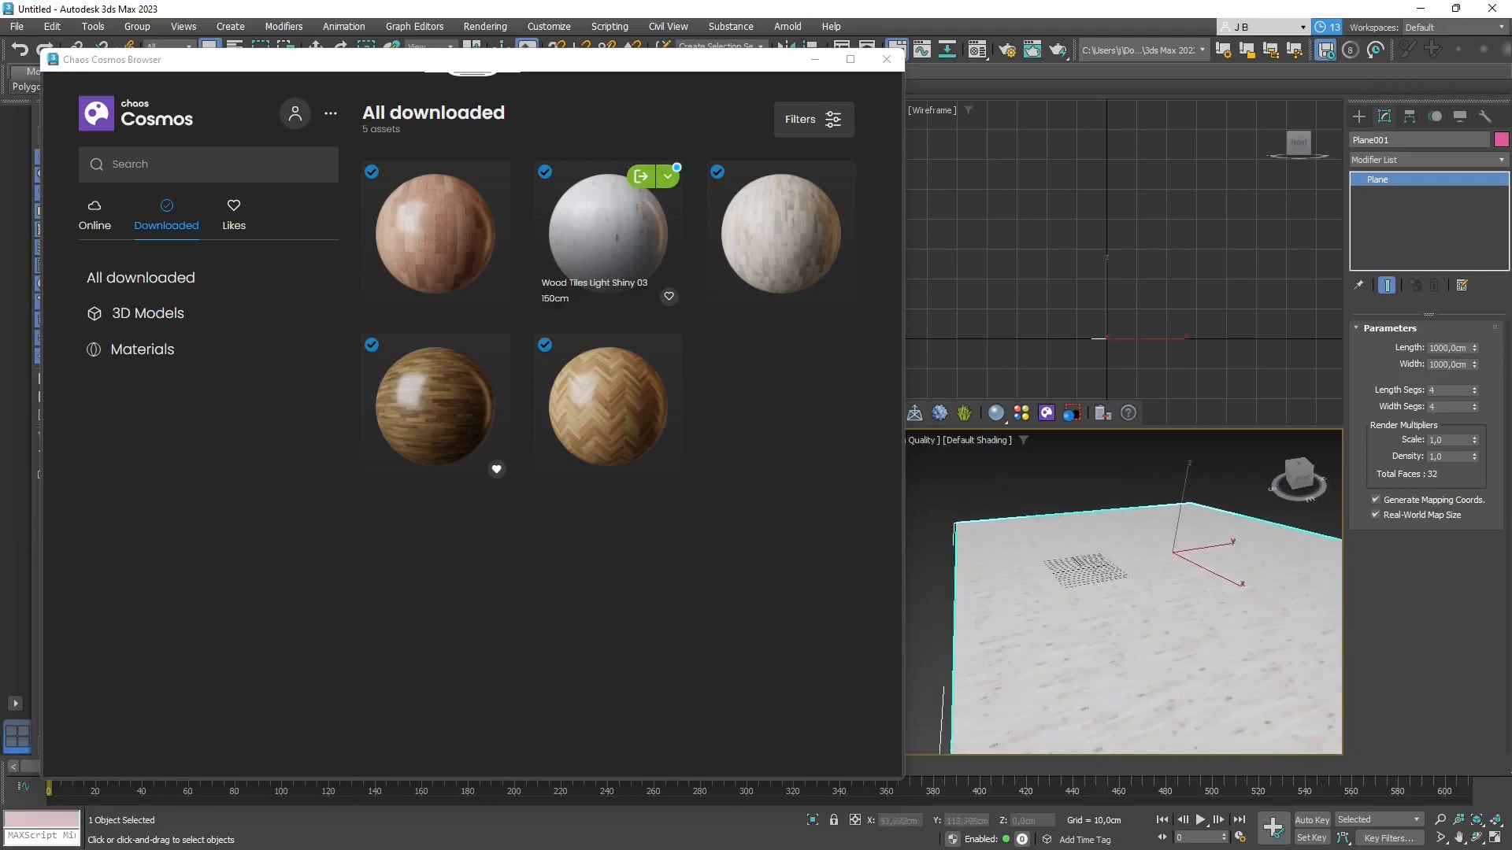
- Switch the plane's generated mapping coordinates off and back on to compare the floor's texture display
{"action": "left_click", "coordinate": [1376, 500]}
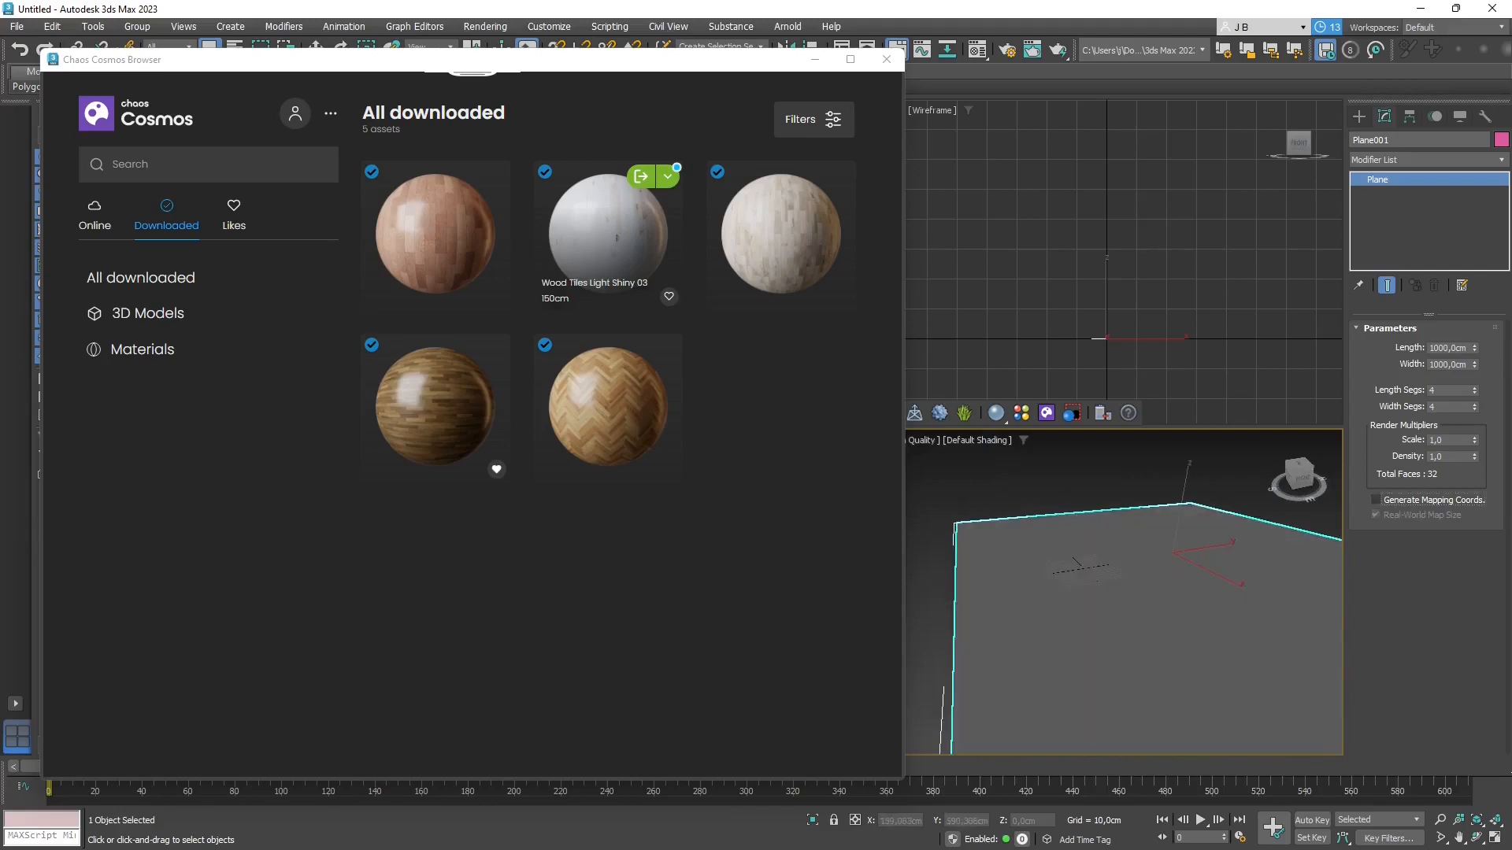
{"action": "left_click", "coordinate": [1376, 500]}
{"action": "middle_click_drag", "start_coordinate": [1174, 563], "coordinate": [1138, 611], "text": "alt"}
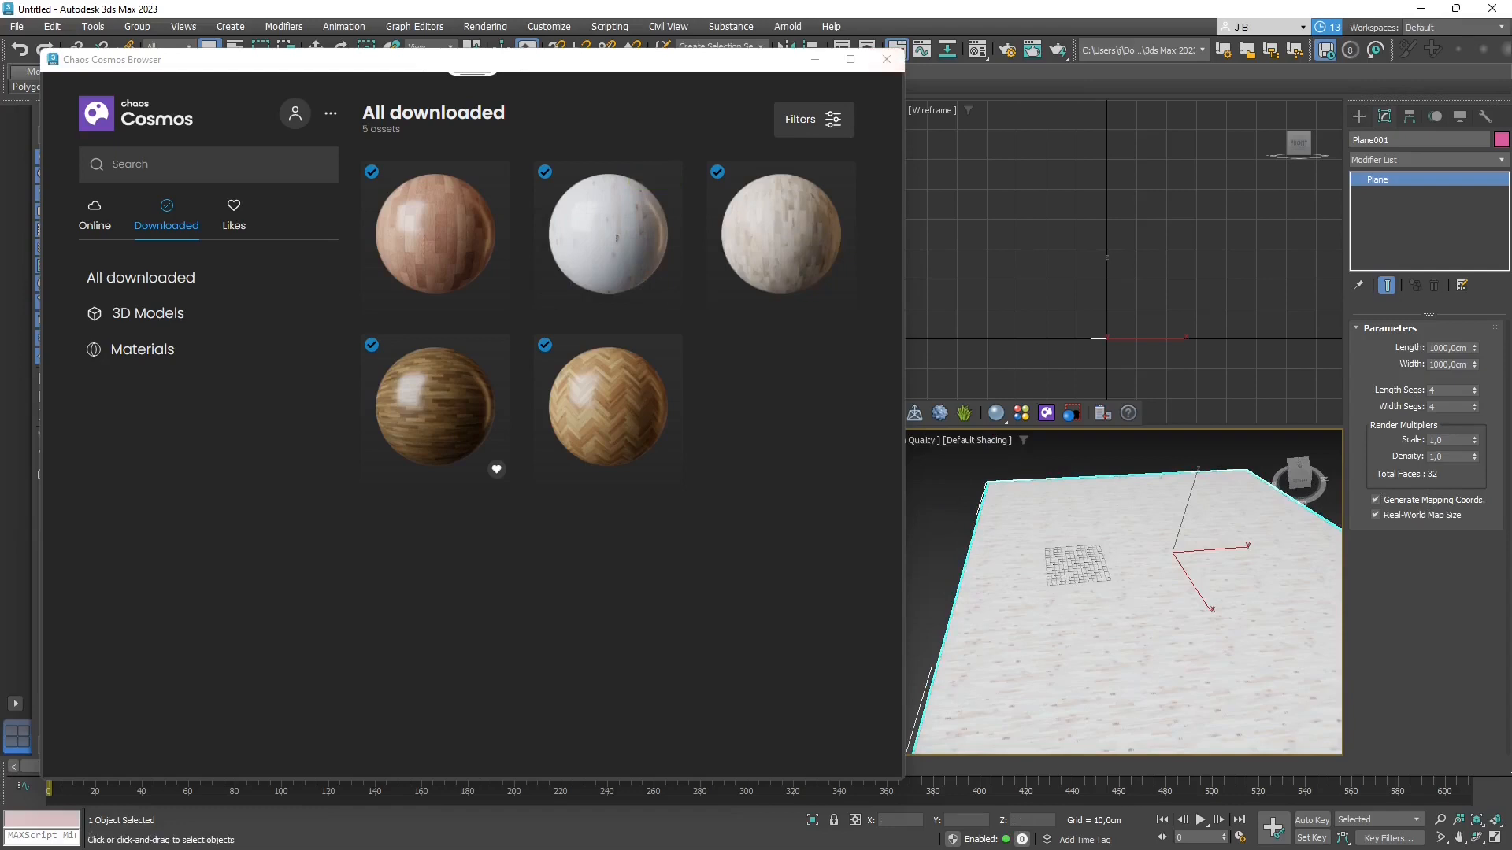
- Add a Map Scaler OSM modifier to the plane
{"action": "left_click", "coordinate": [1427, 160]}
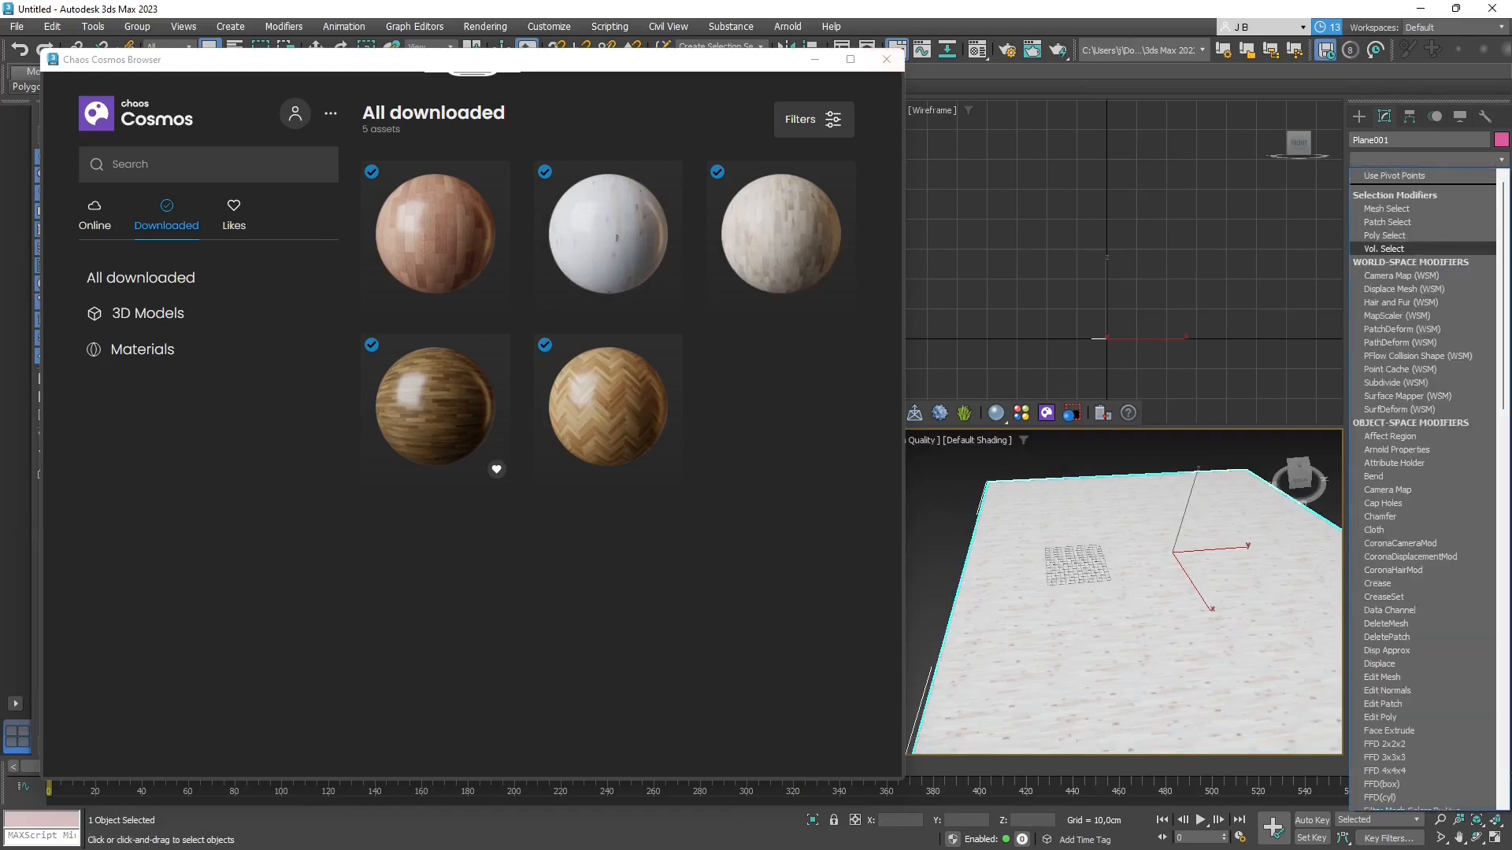
{"action": "key", "text": "m"}
{"action": "key", "text": "m"}
{"action": "key", "text": "Return"}
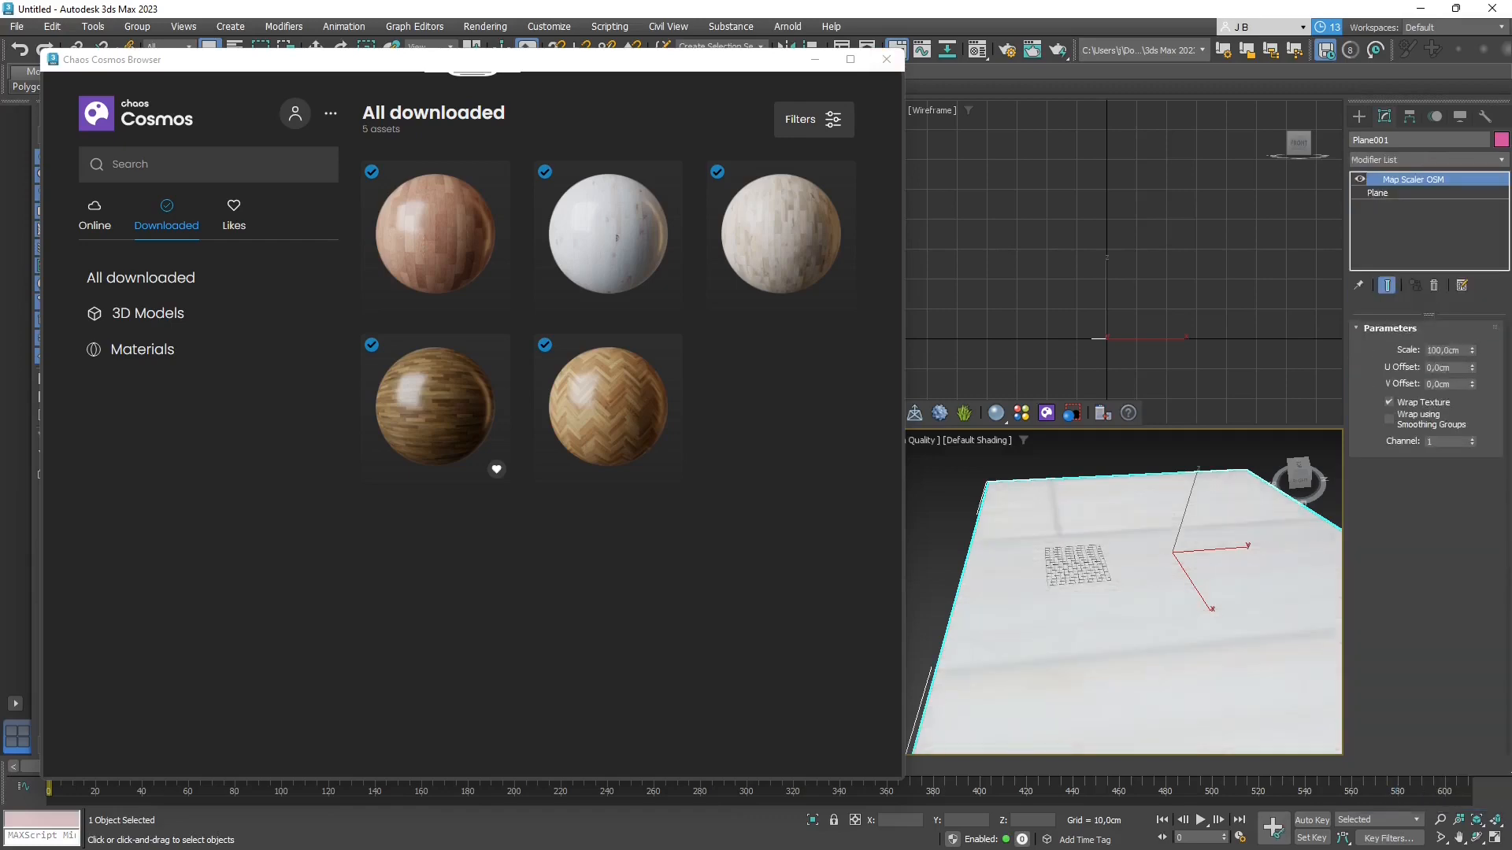
- Set the Map Scaler OSM modifier's scale to 2 cm and check the plank size on the floor
{"action": "left_click_drag", "start_coordinate": [1472, 351], "coordinate": [1472, 94]}
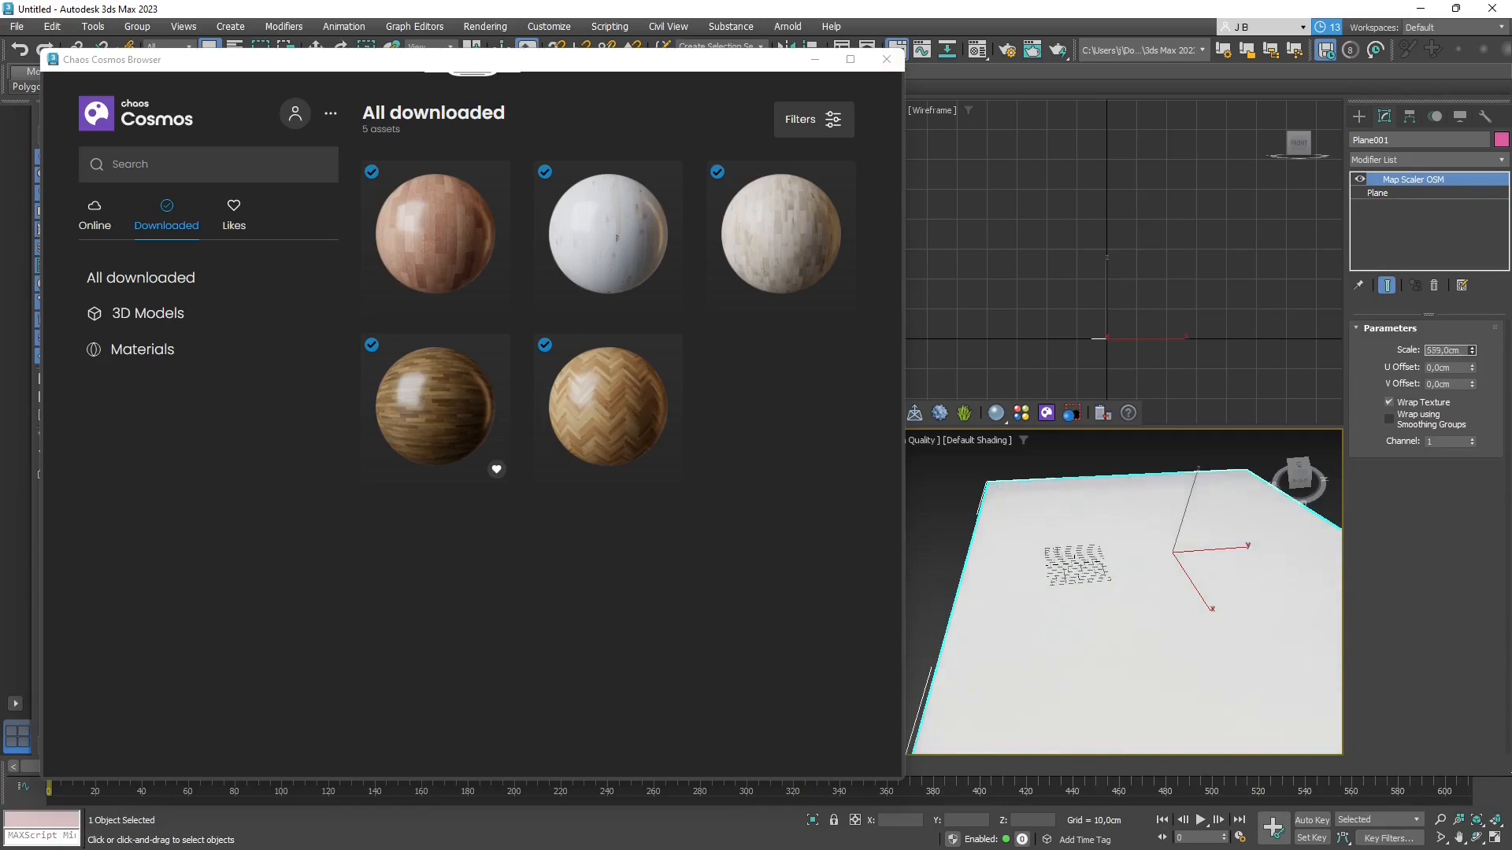
{"action": "type", "text": "2"}
{"action": "key", "text": "Return"}
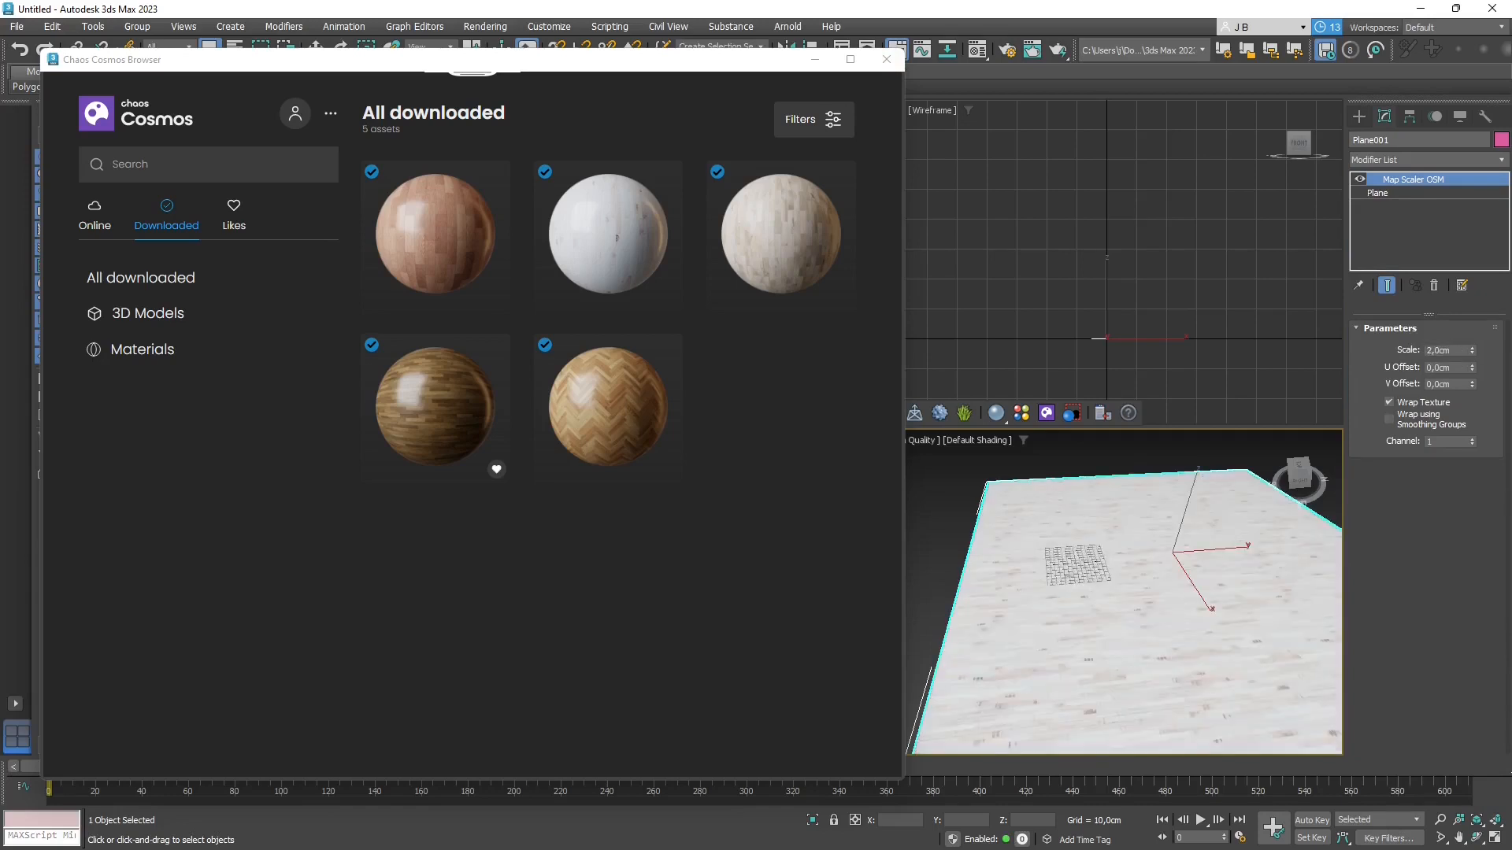
{"action": "double_click", "coordinate": [1439, 351]}
{"action": "key", "text": "Return"}
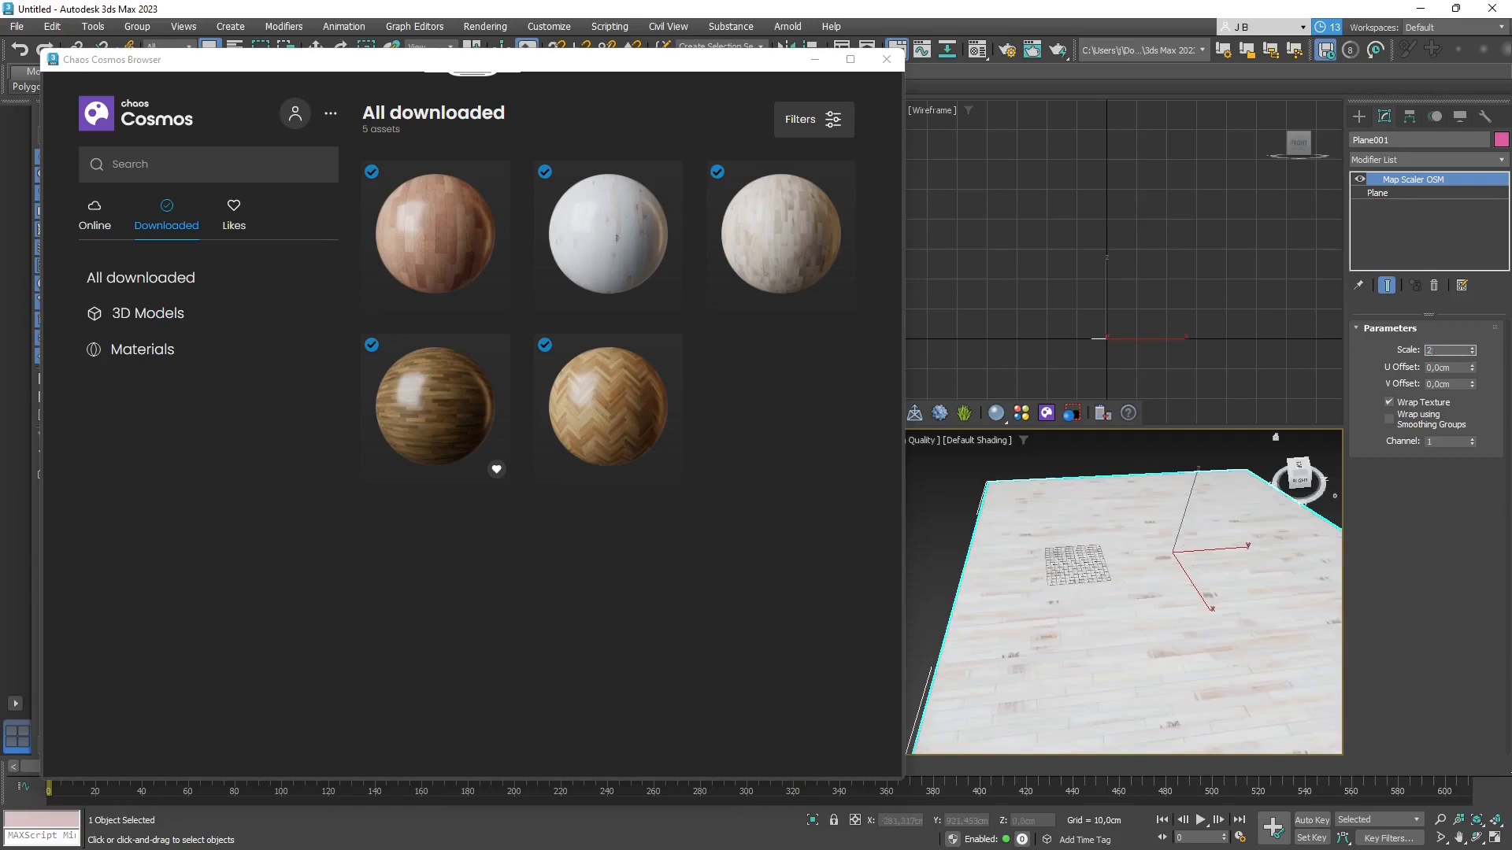
{"action": "key", "text": "Tab"}
{"action": "middle_click_drag", "start_coordinate": [1119, 607], "coordinate": [1104, 603], "text": "alt"}
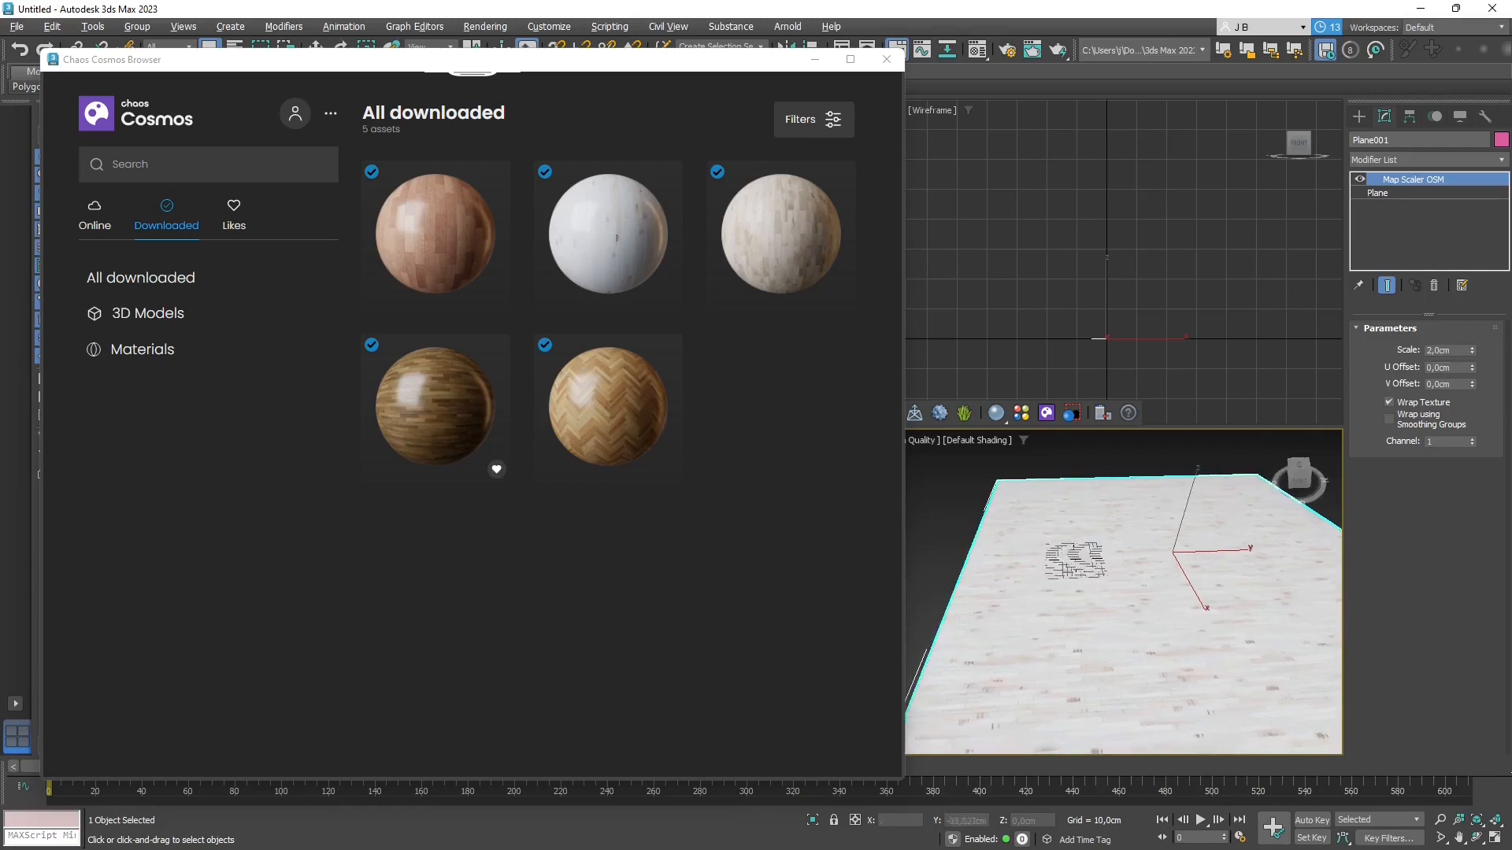
- Move the plane close to the scene origin, at about X 9.2 cm and Y 11.7 cm
{"action": "left_click_drag", "start_coordinate": [295, 63], "coordinate": [318, 278]}
{"action": "left_click", "coordinate": [316, 49]}
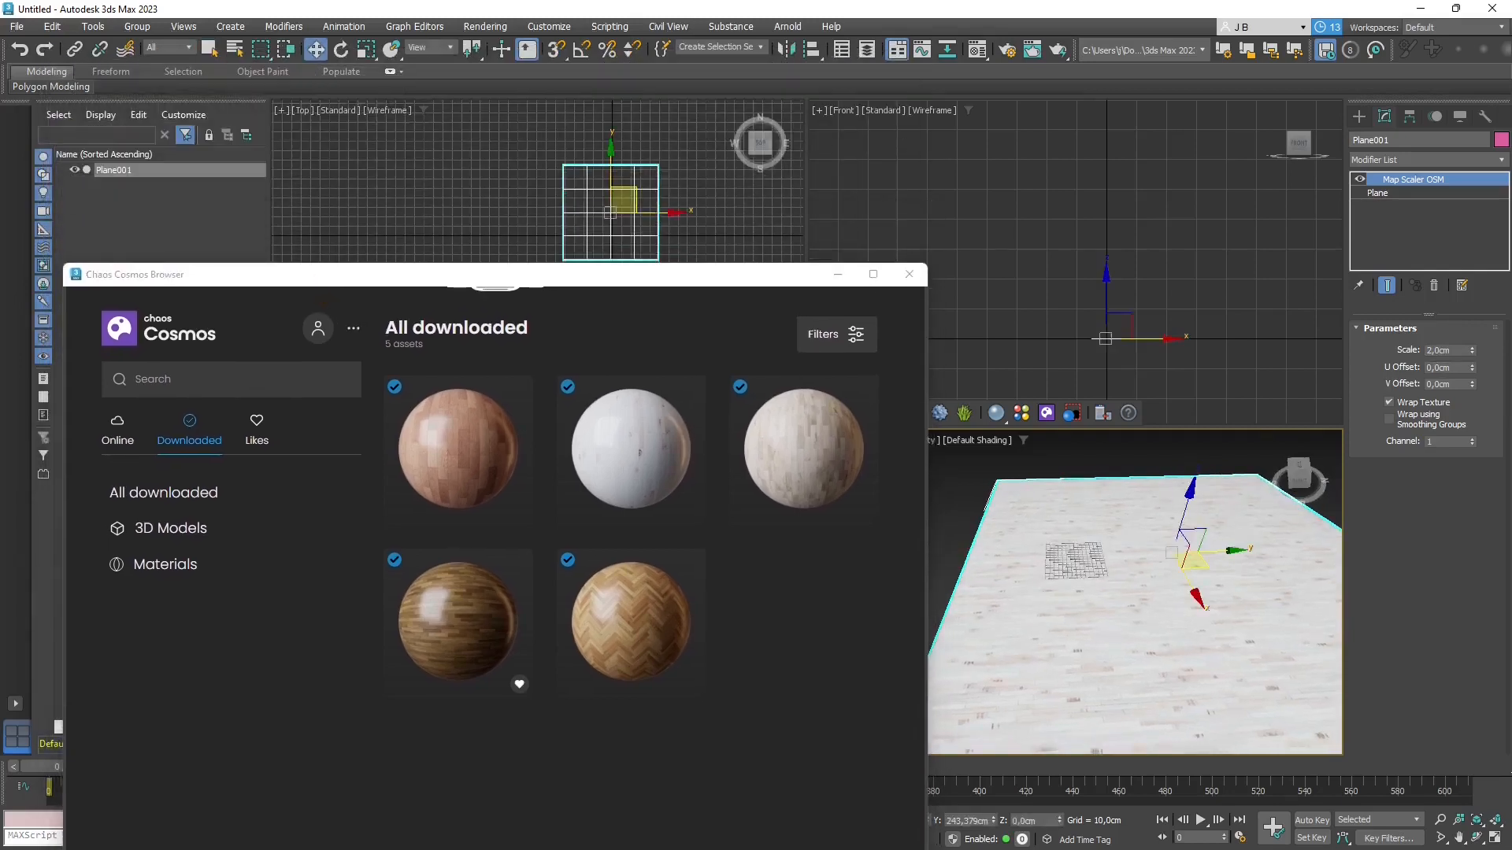
{"action": "middle_click_drag", "start_coordinate": [606, 211], "coordinate": [586, 195]}
{"action": "scroll", "coordinate": [586, 194], "scroll_direction": "up", "scroll_amount": 2}
{"action": "left_click_drag", "start_coordinate": [606, 184], "coordinate": [610, 215]}
- Look through the online Cosmos library's HDRIs, Collections and Living Room assets
{"action": "left_click_drag", "start_coordinate": [596, 279], "coordinate": [606, 81]}
{"action": "left_click", "coordinate": [127, 233]}
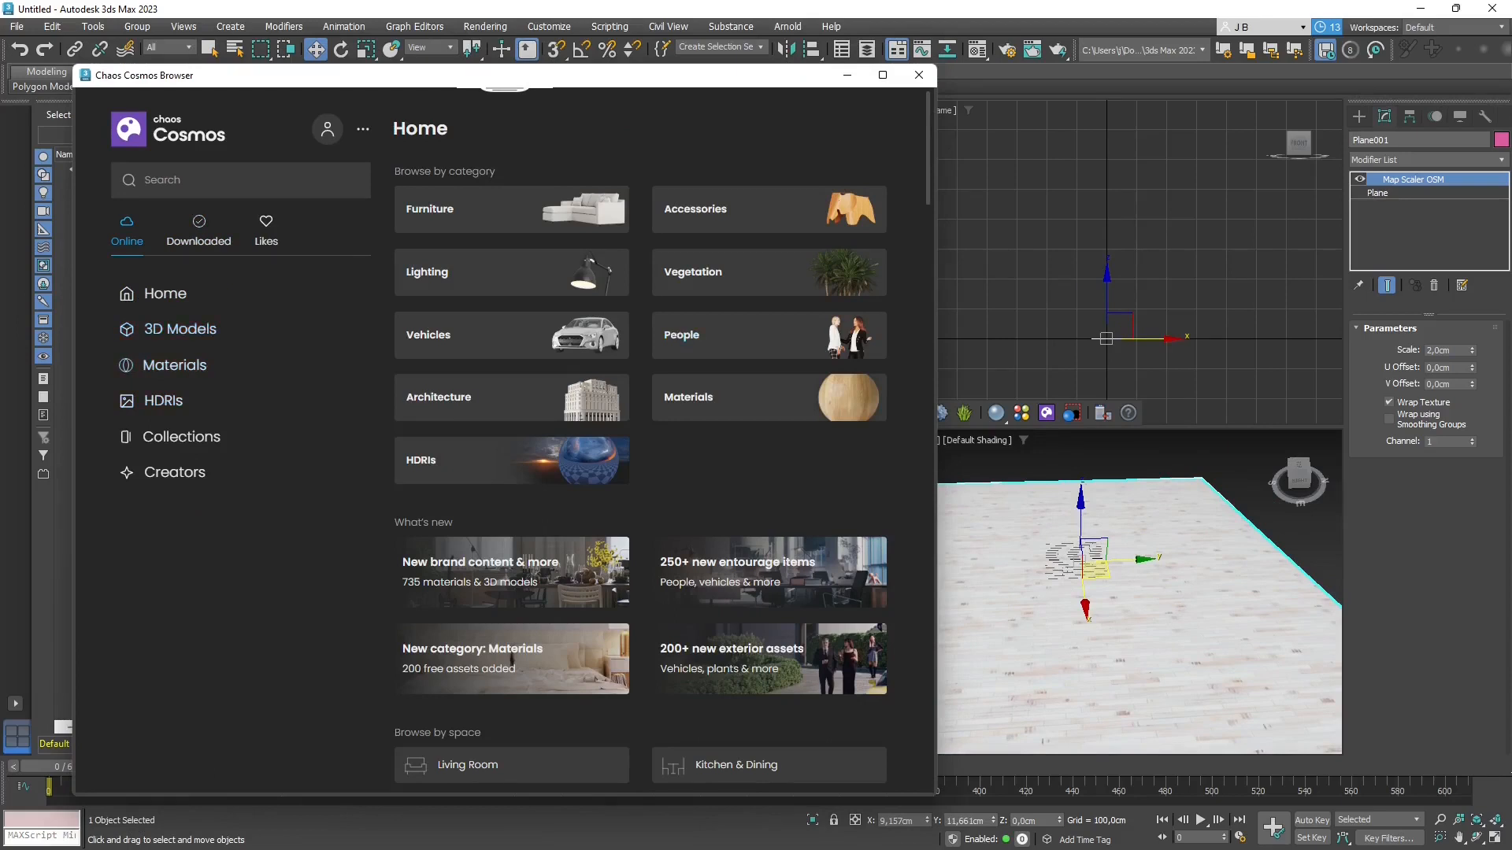
{"action": "left_click", "coordinate": [163, 401]}
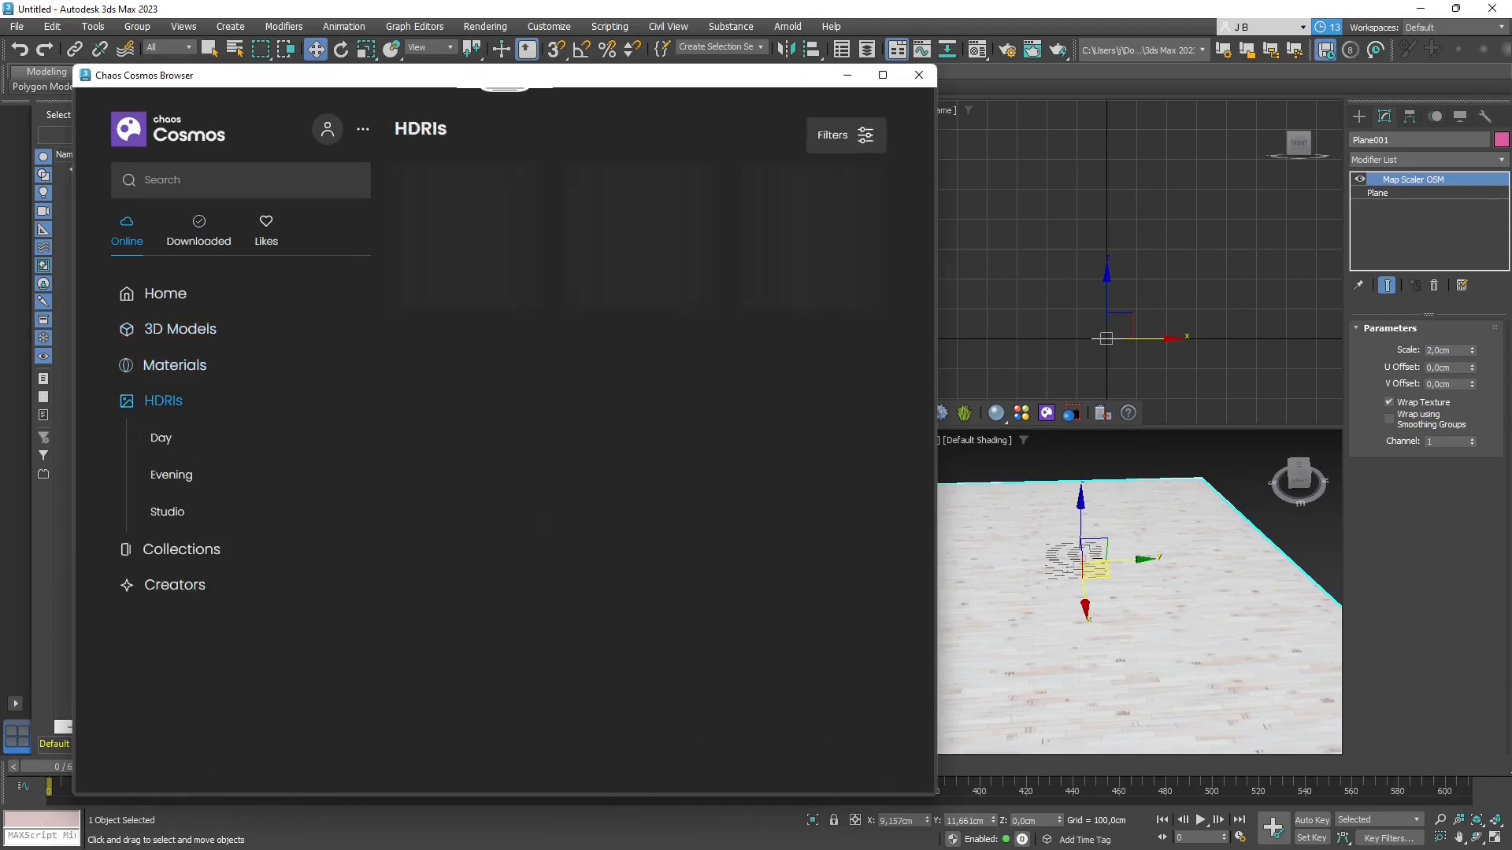
{"action": "left_click", "coordinate": [181, 549]}
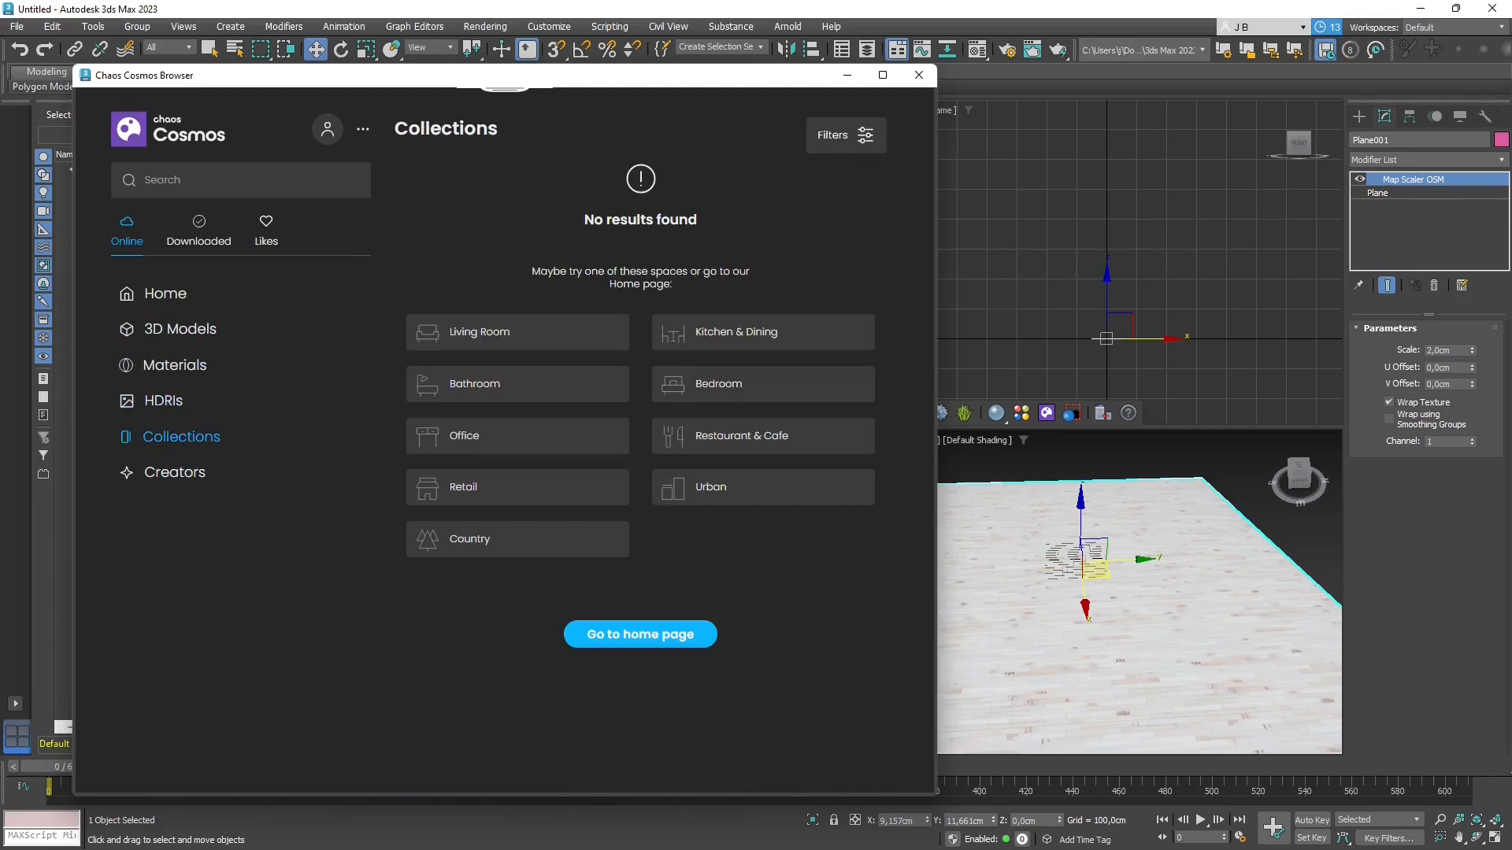
{"action": "left_click", "coordinate": [504, 331]}
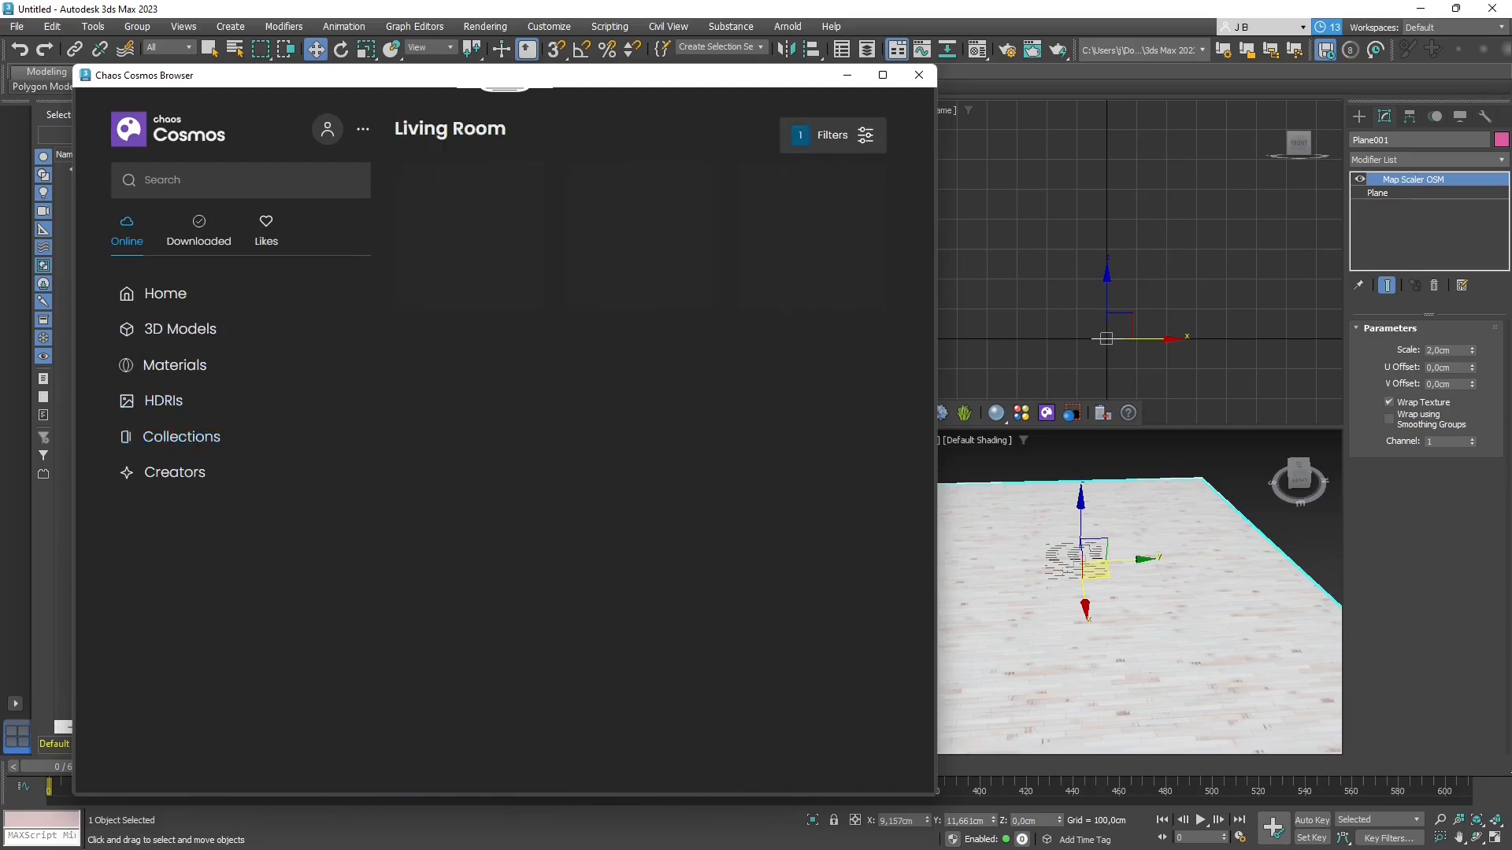
{"action": "scroll", "coordinate": [638, 465], "scroll_direction": "down", "scroll_amount": 4}
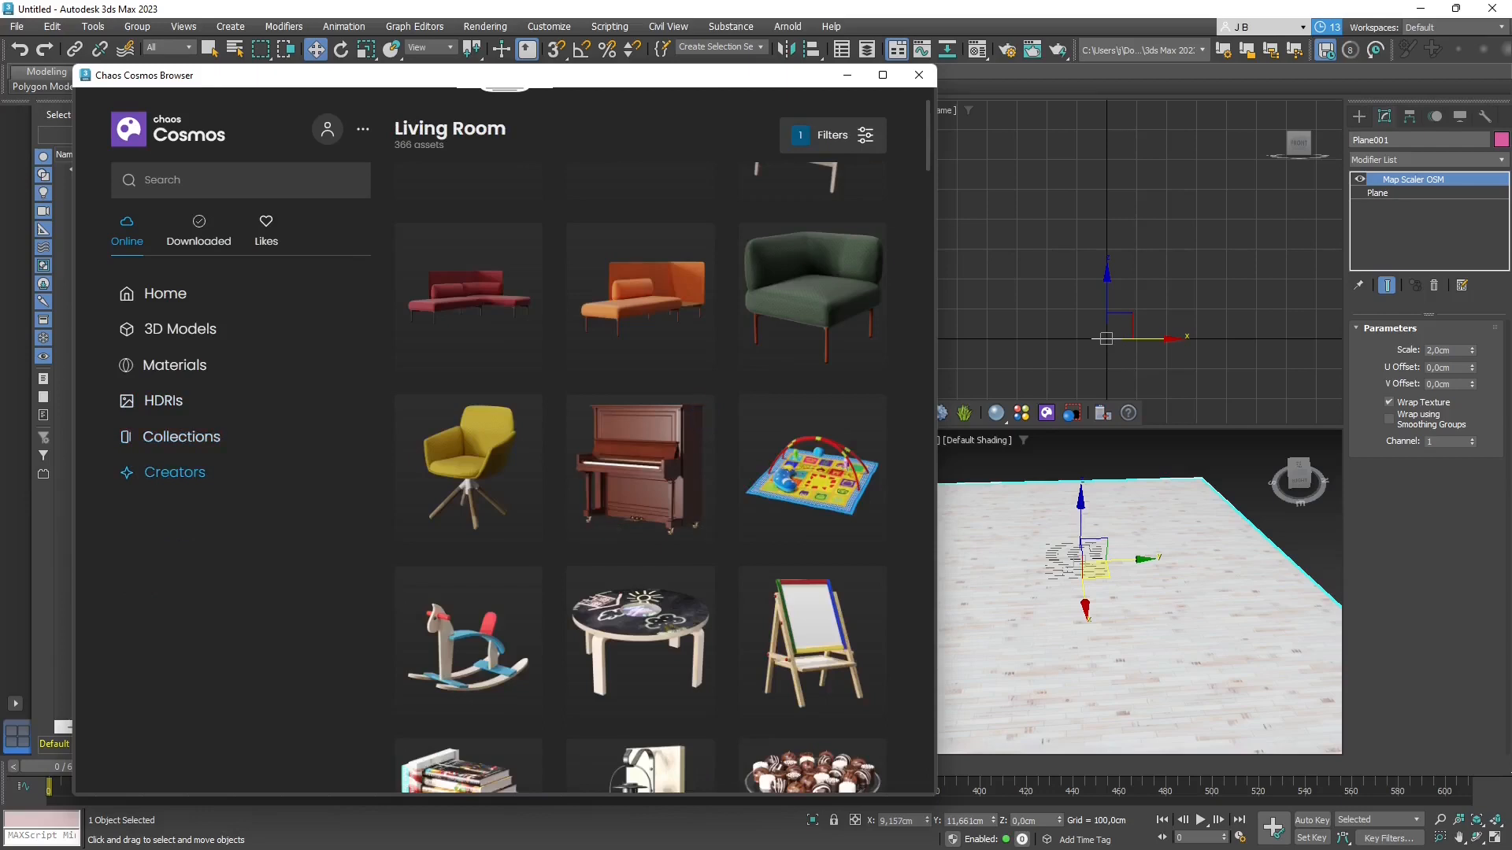
- Examine the online HDRI assets, including the Day, Evening and Studio categories
{"action": "left_click", "coordinate": [163, 400]}
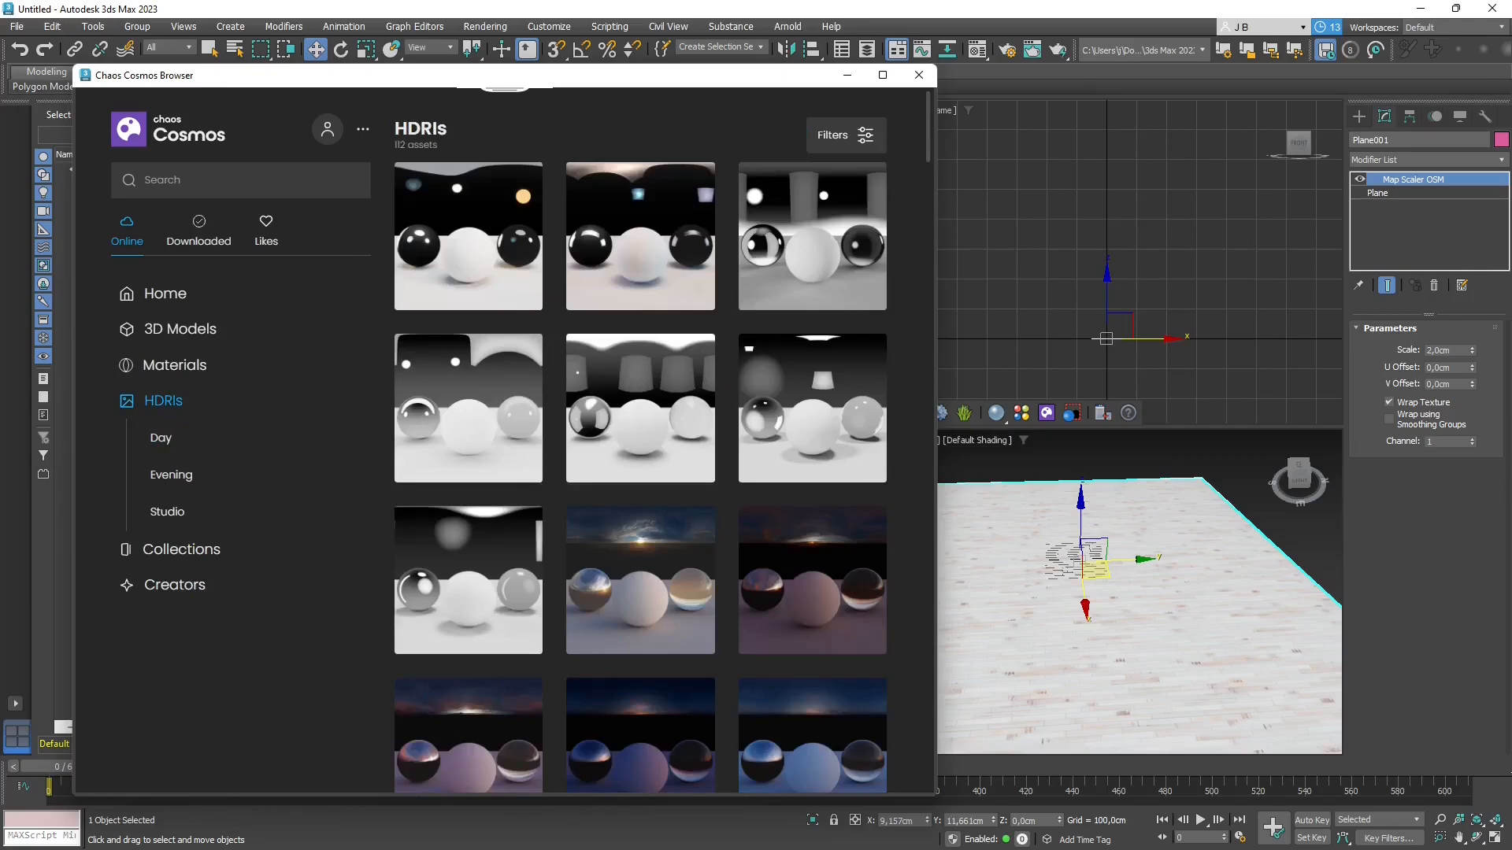
{"action": "scroll", "coordinate": [640, 402], "scroll_direction": "down", "scroll_amount": 5}
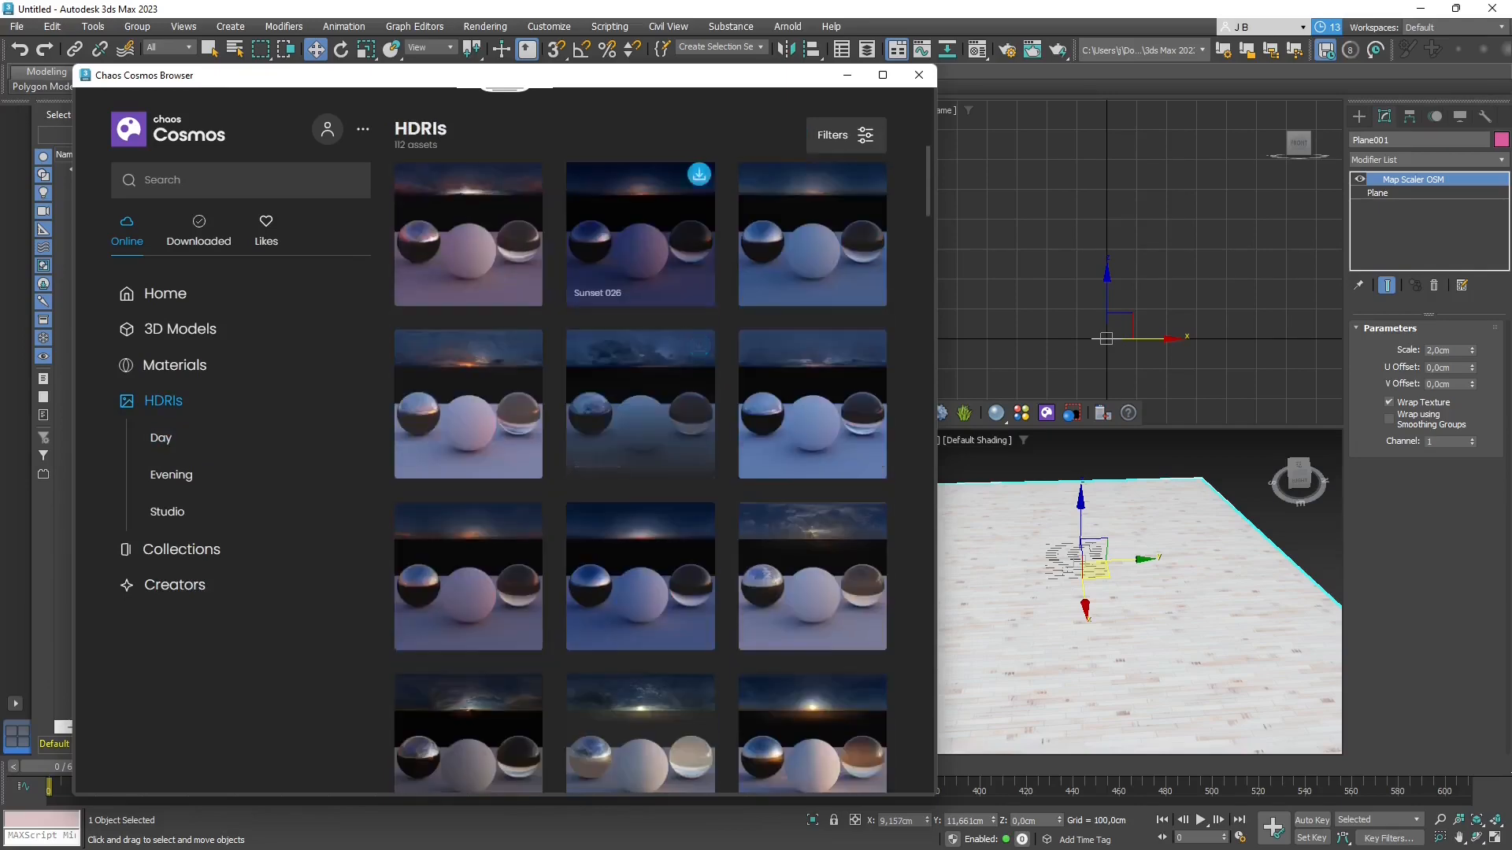
{"action": "scroll", "coordinate": [640, 457], "scroll_direction": "down", "scroll_amount": 3}
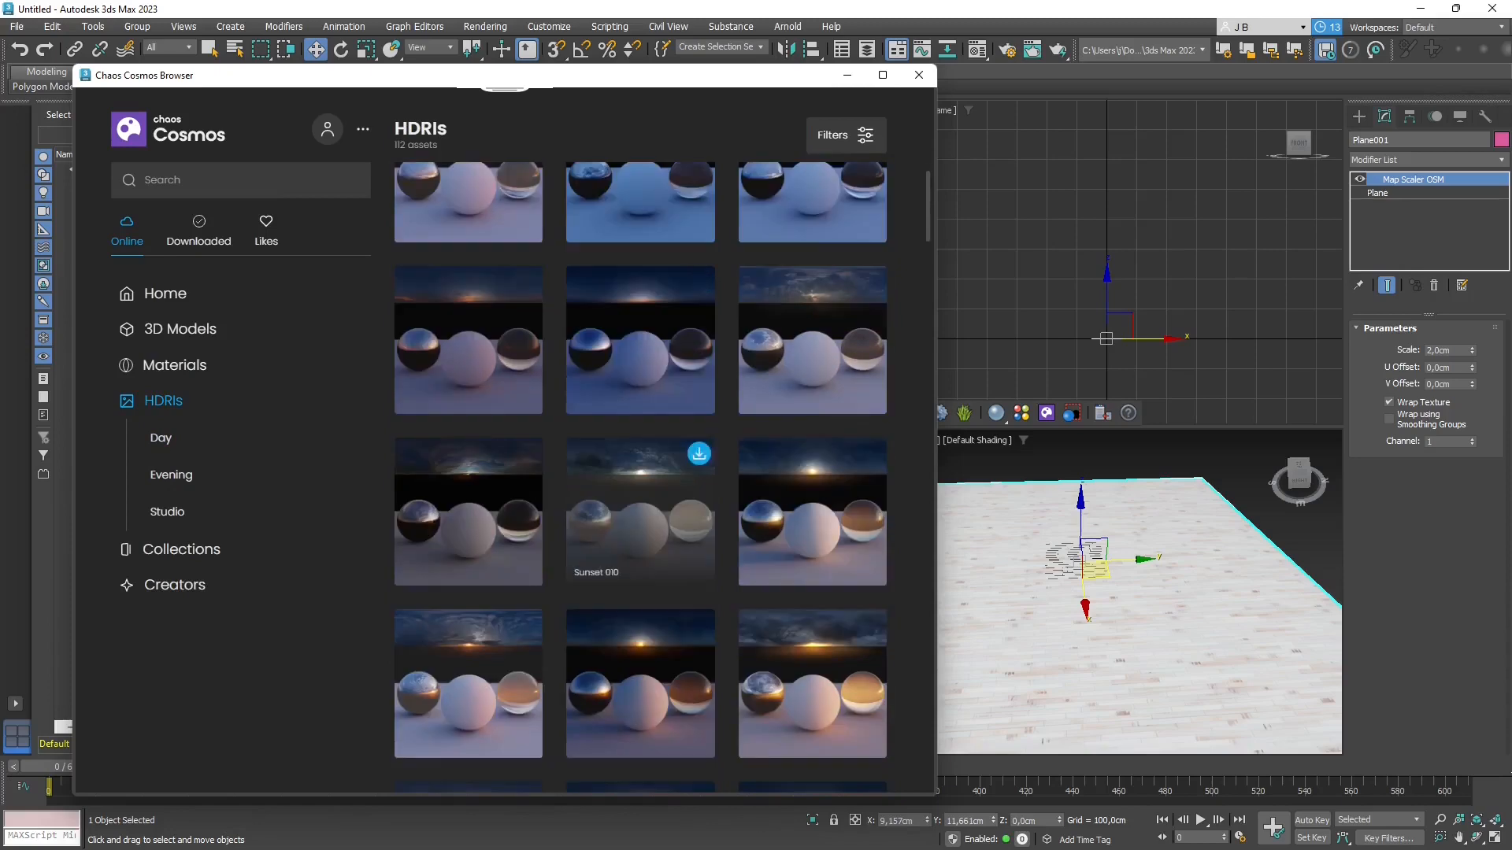
{"action": "scroll", "coordinate": [641, 472], "scroll_direction": "down", "scroll_amount": 5}
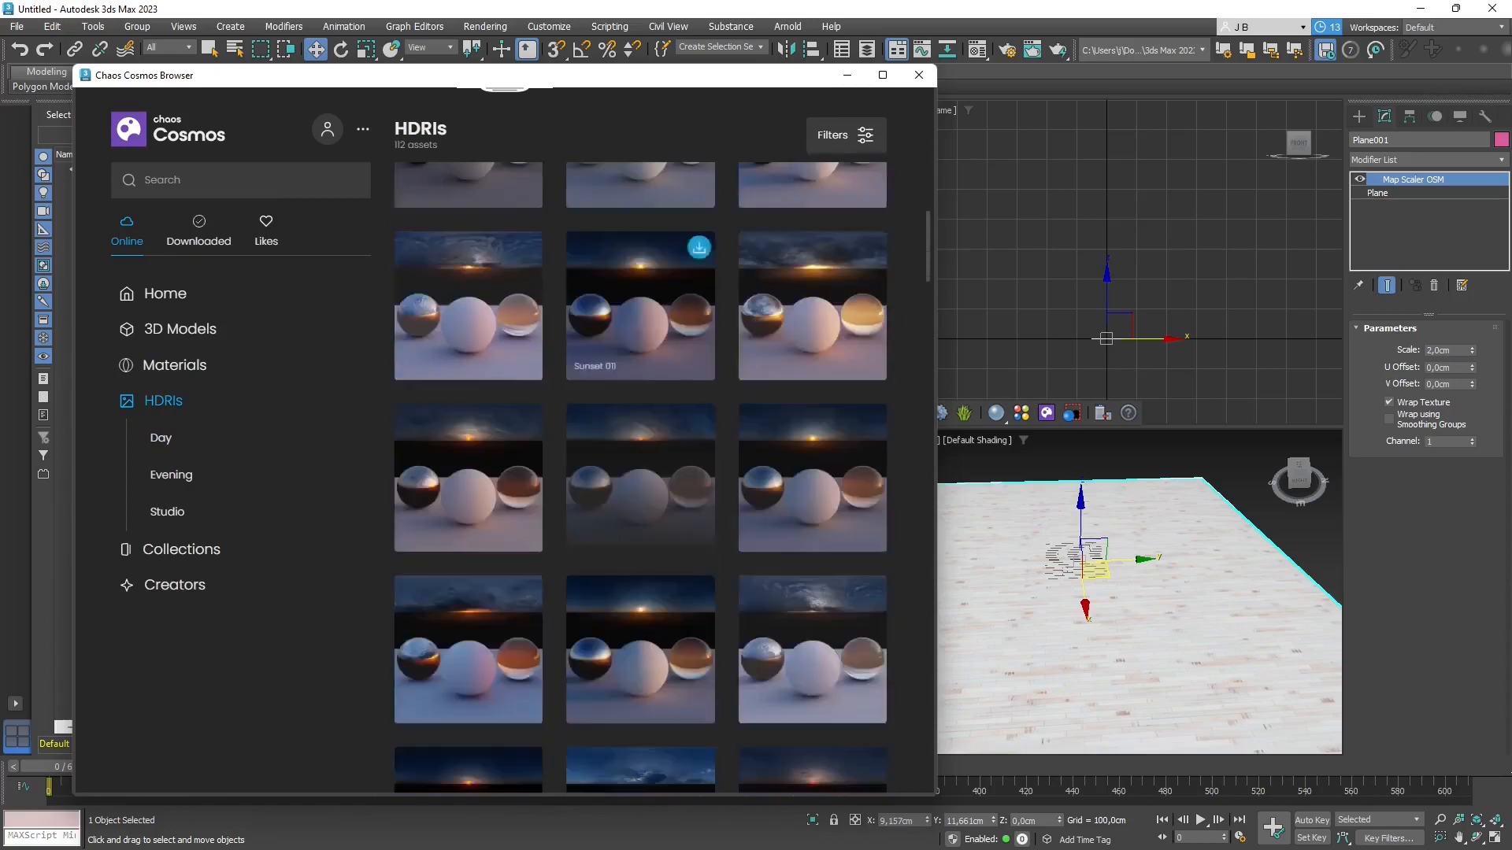
{"action": "scroll", "coordinate": [811, 457], "scroll_direction": "down", "scroll_amount": 2}
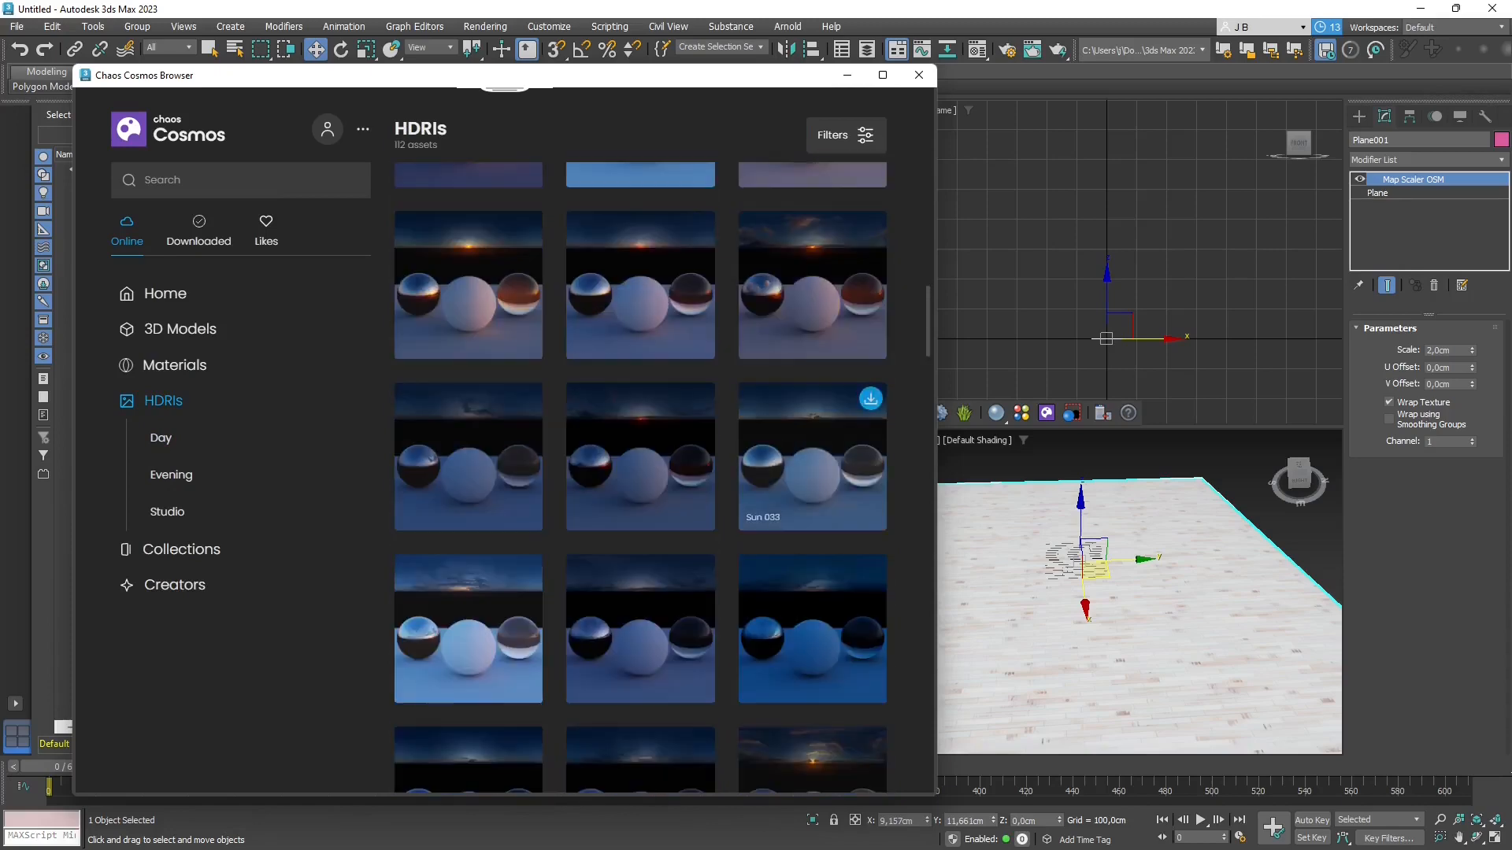
{"action": "left_click", "coordinate": [160, 438]}
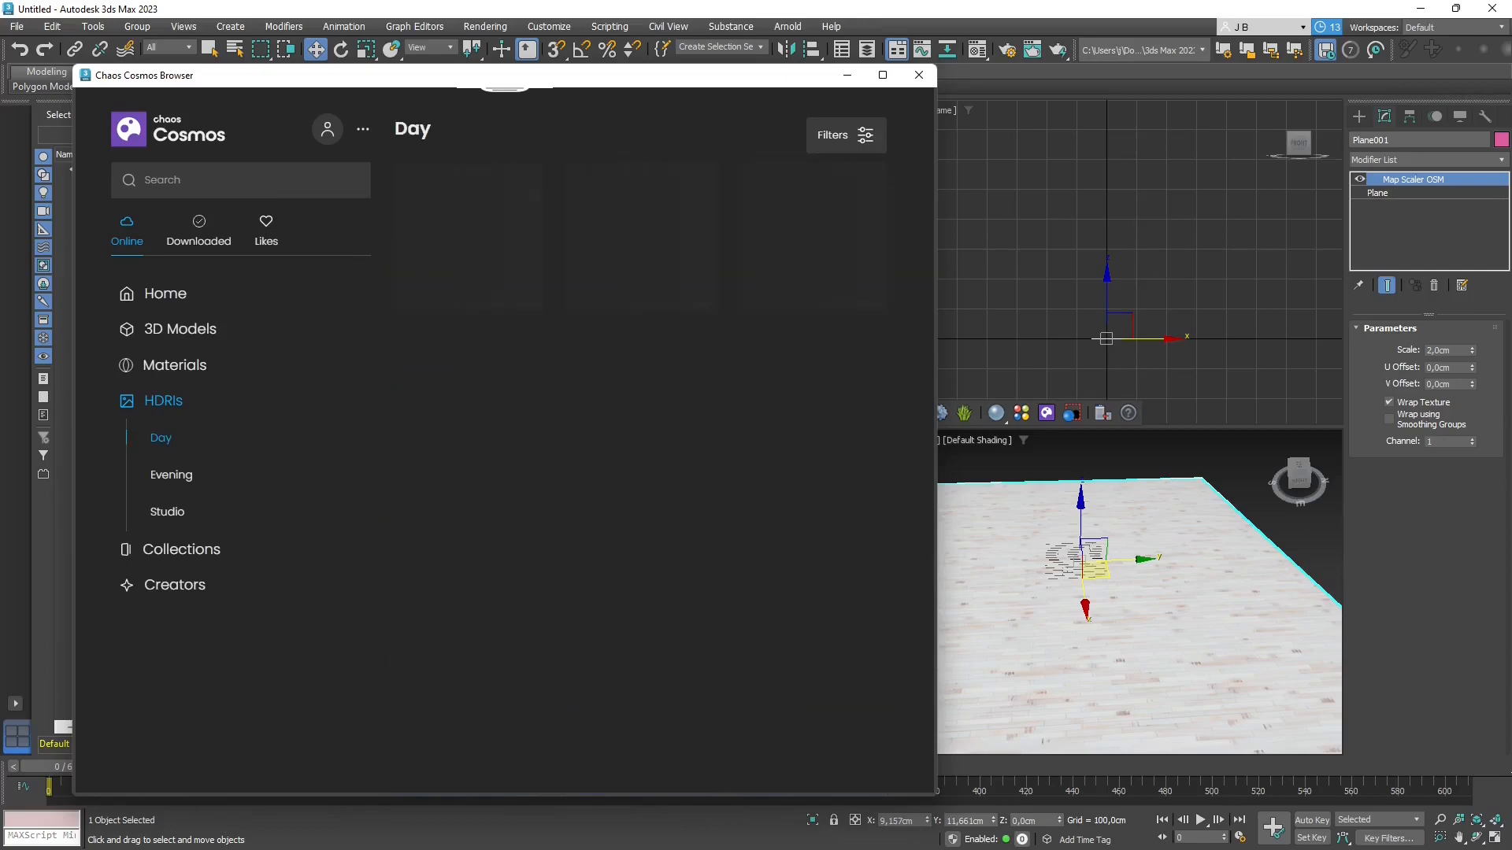
{"action": "scroll", "coordinate": [641, 489], "scroll_direction": "down", "scroll_amount": 2}
{"action": "scroll", "coordinate": [677, 331], "scroll_direction": "down", "scroll_amount": 10}
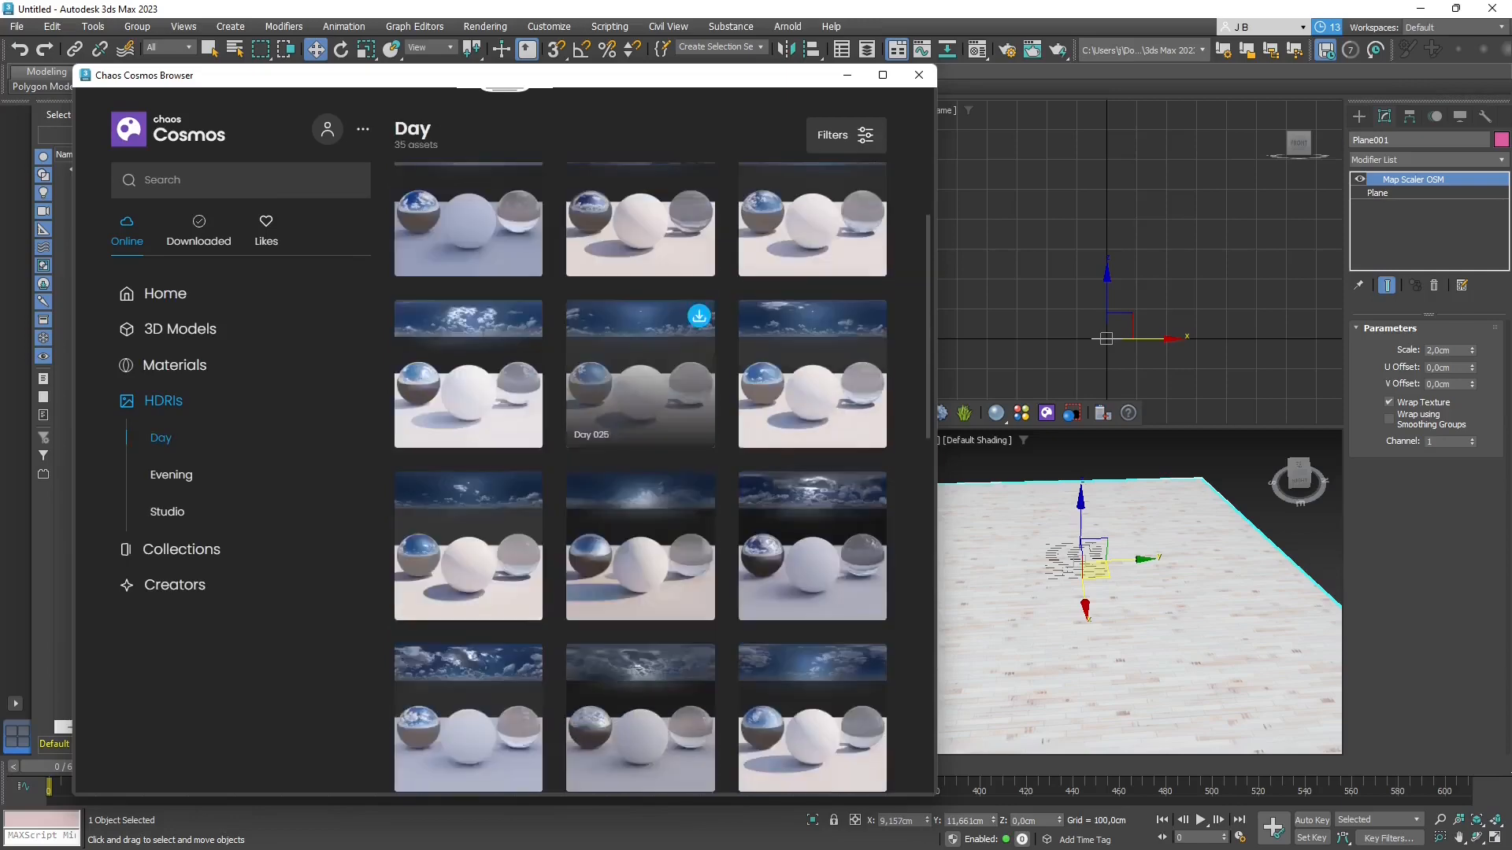
{"action": "scroll", "coordinate": [640, 630], "scroll_direction": "down", "scroll_amount": 2}
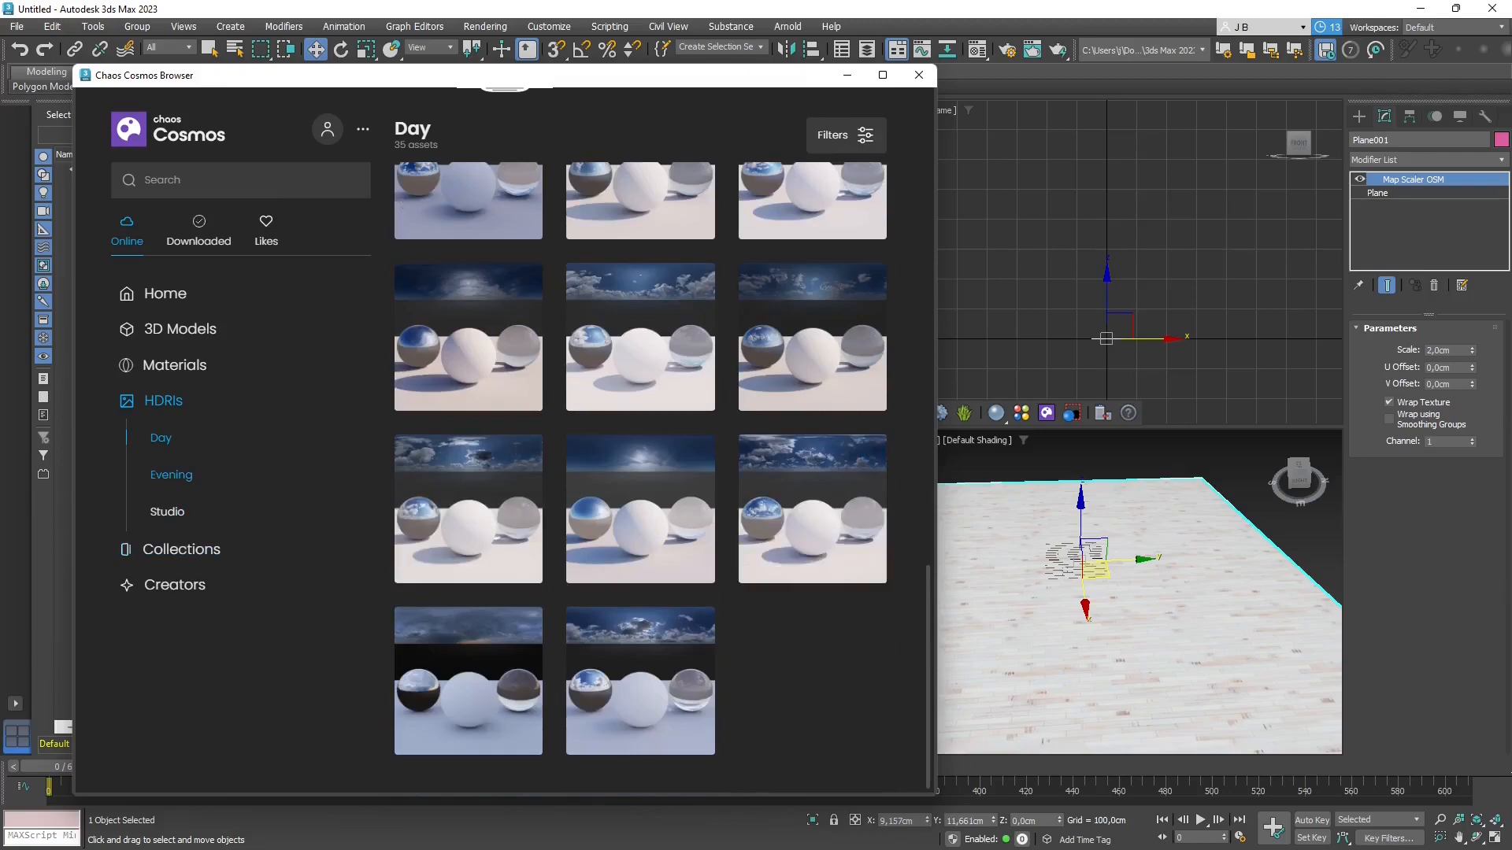
{"action": "left_click", "coordinate": [171, 475]}
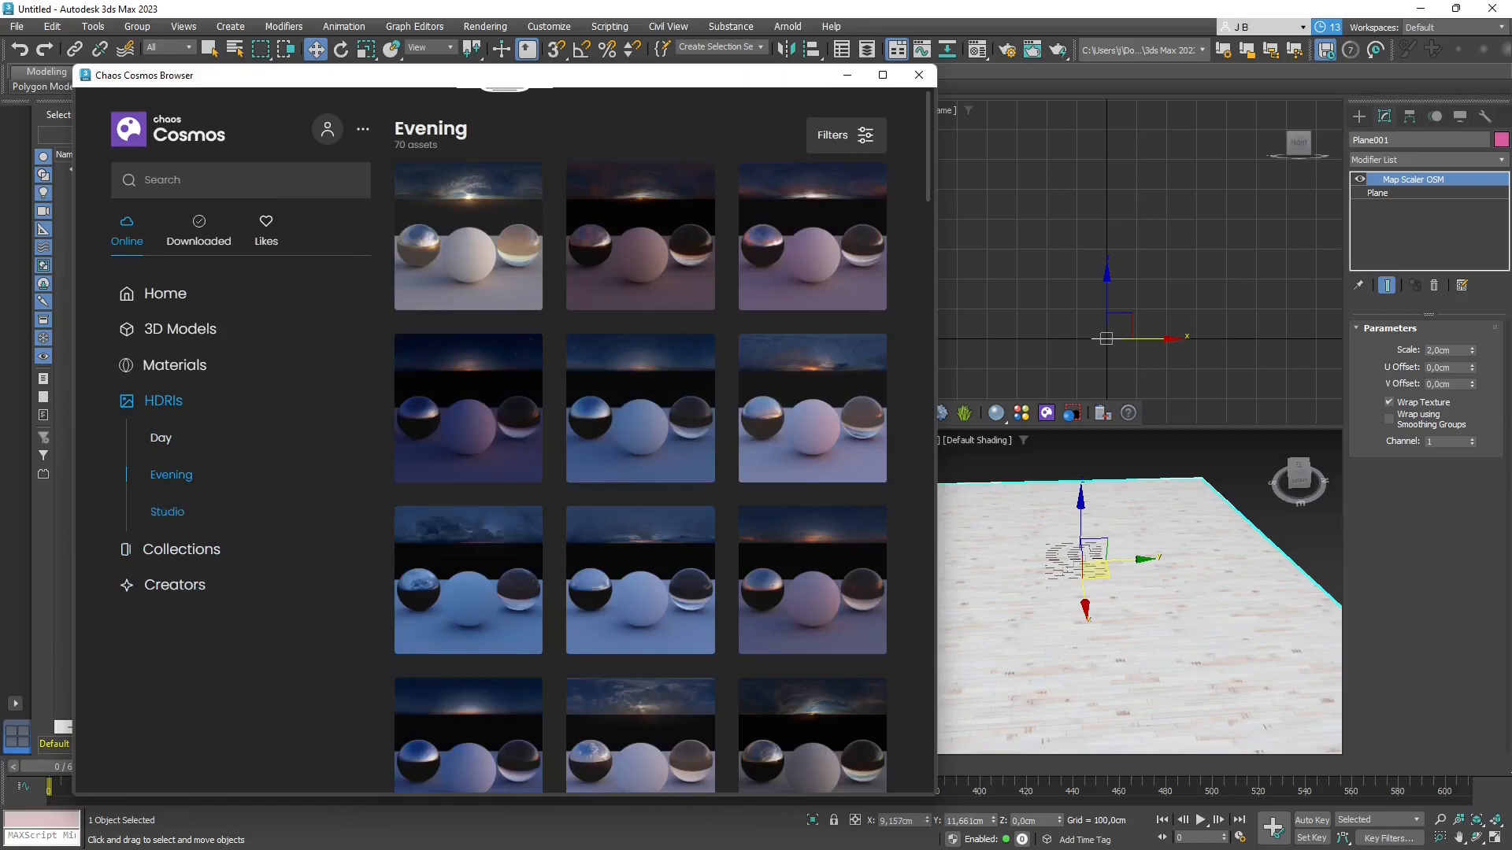
{"action": "left_click", "coordinate": [167, 512]}
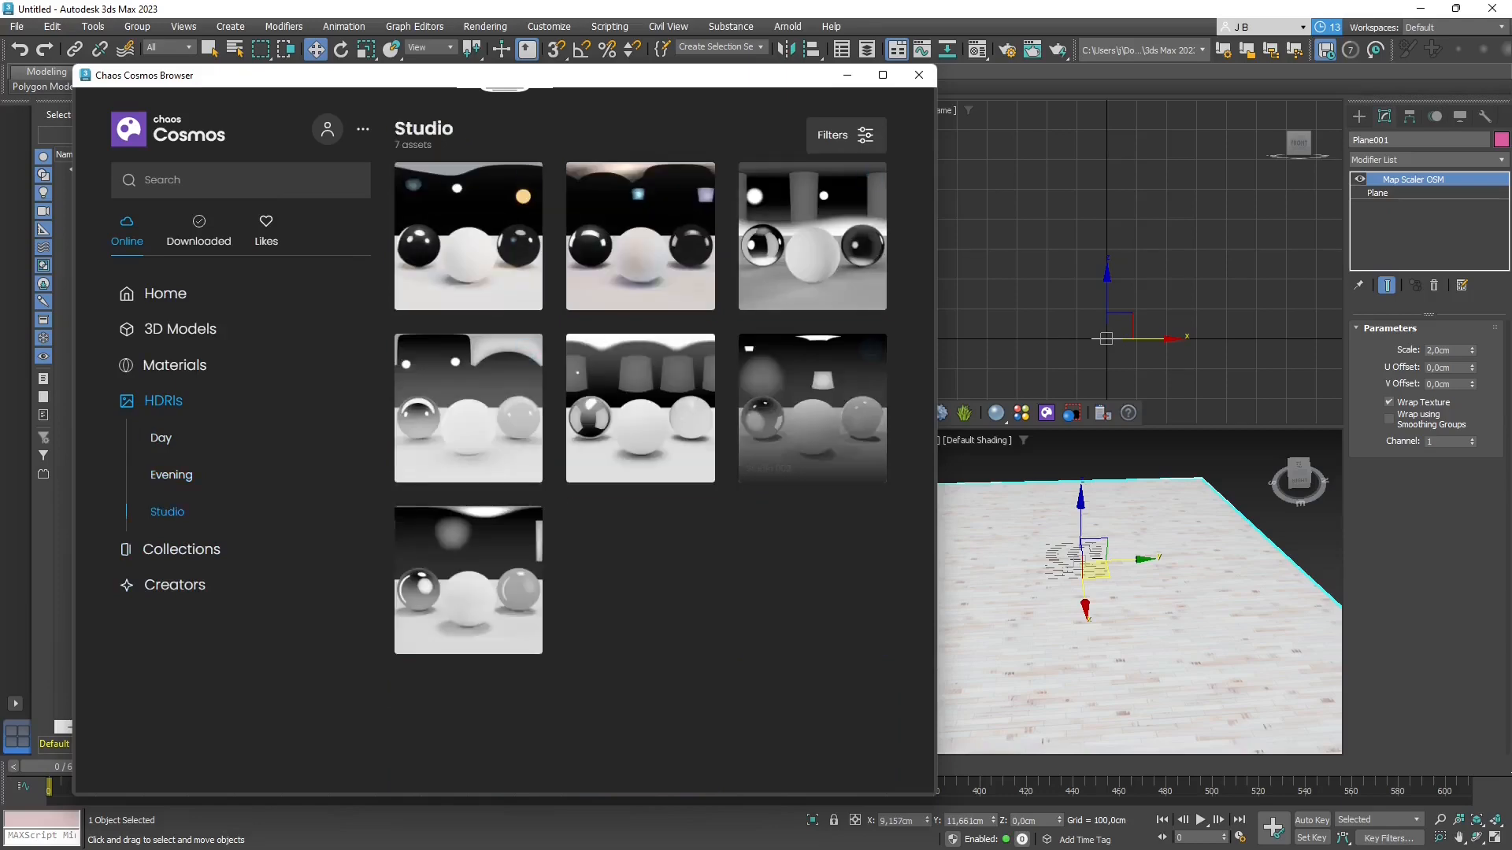
- Download the Studio 006 HDRI and import it into the scene as a V-Ray dome light
{"action": "mouse_move", "coordinate": [812, 410]}
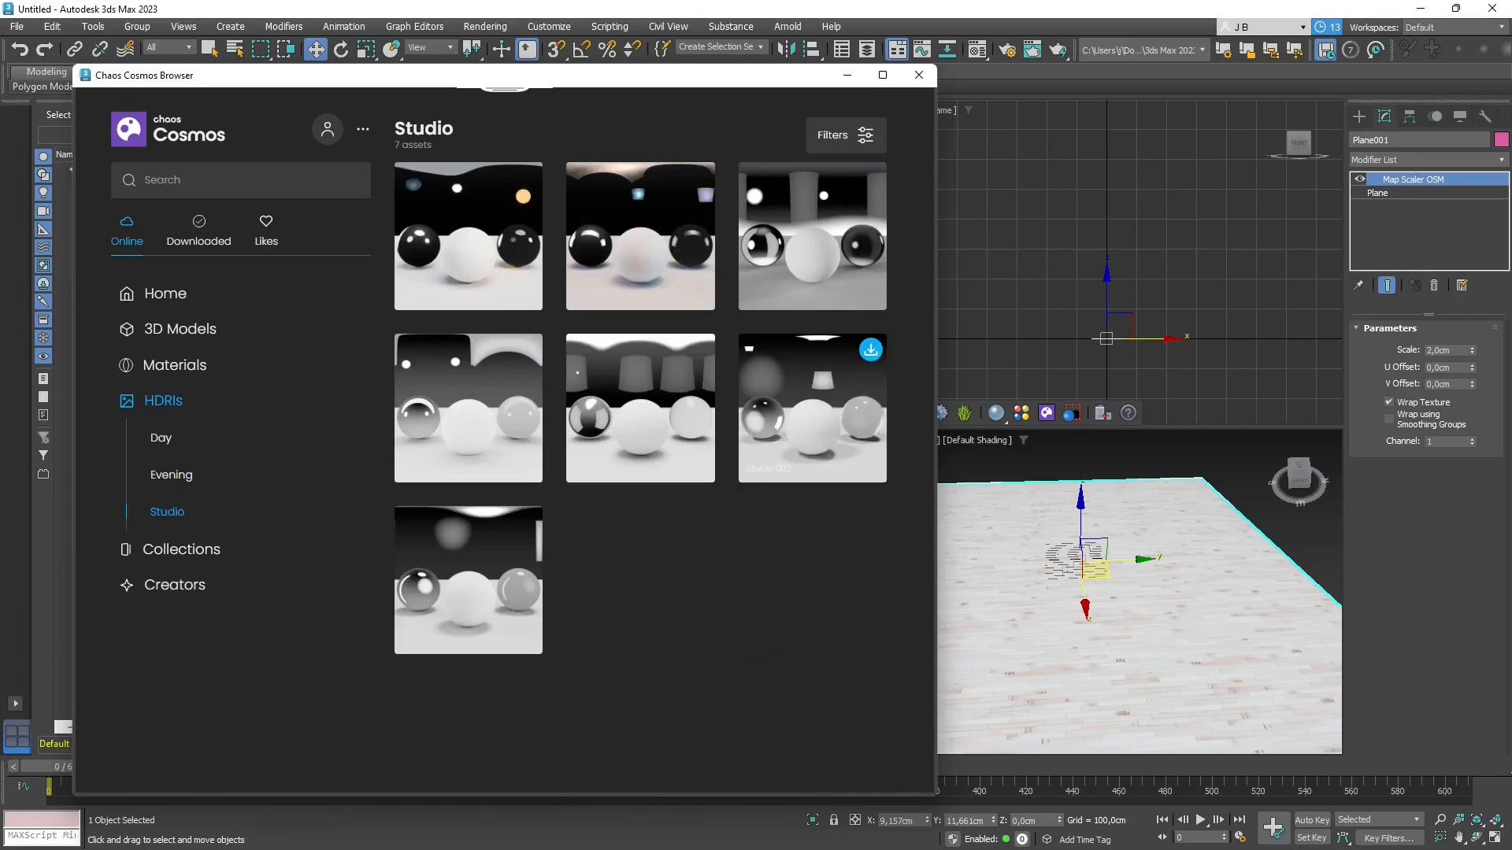
{"action": "mouse_move", "coordinate": [640, 237]}
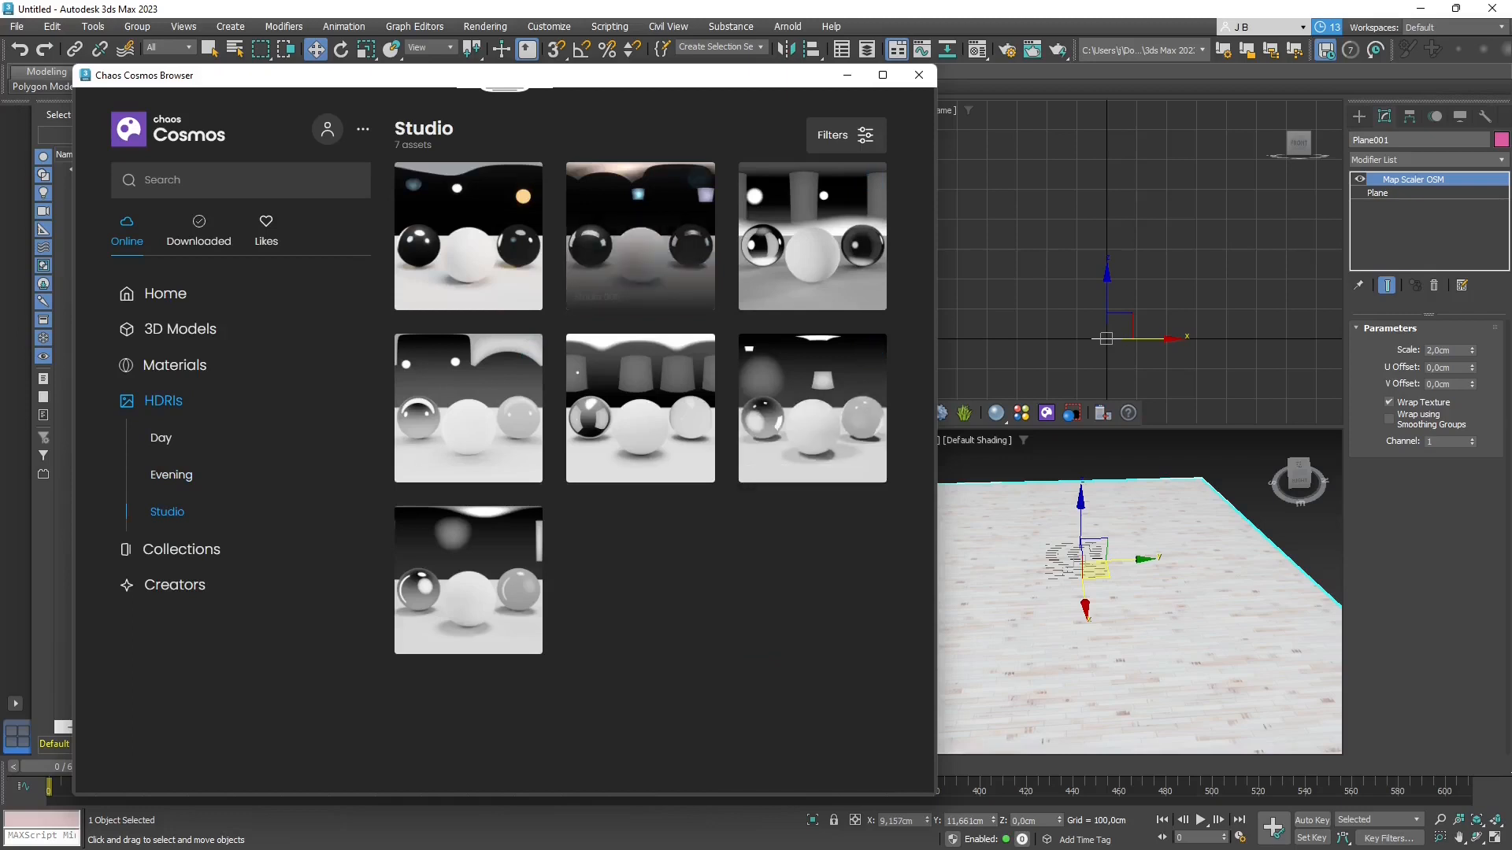
{"action": "left_click", "coordinate": [699, 178]}
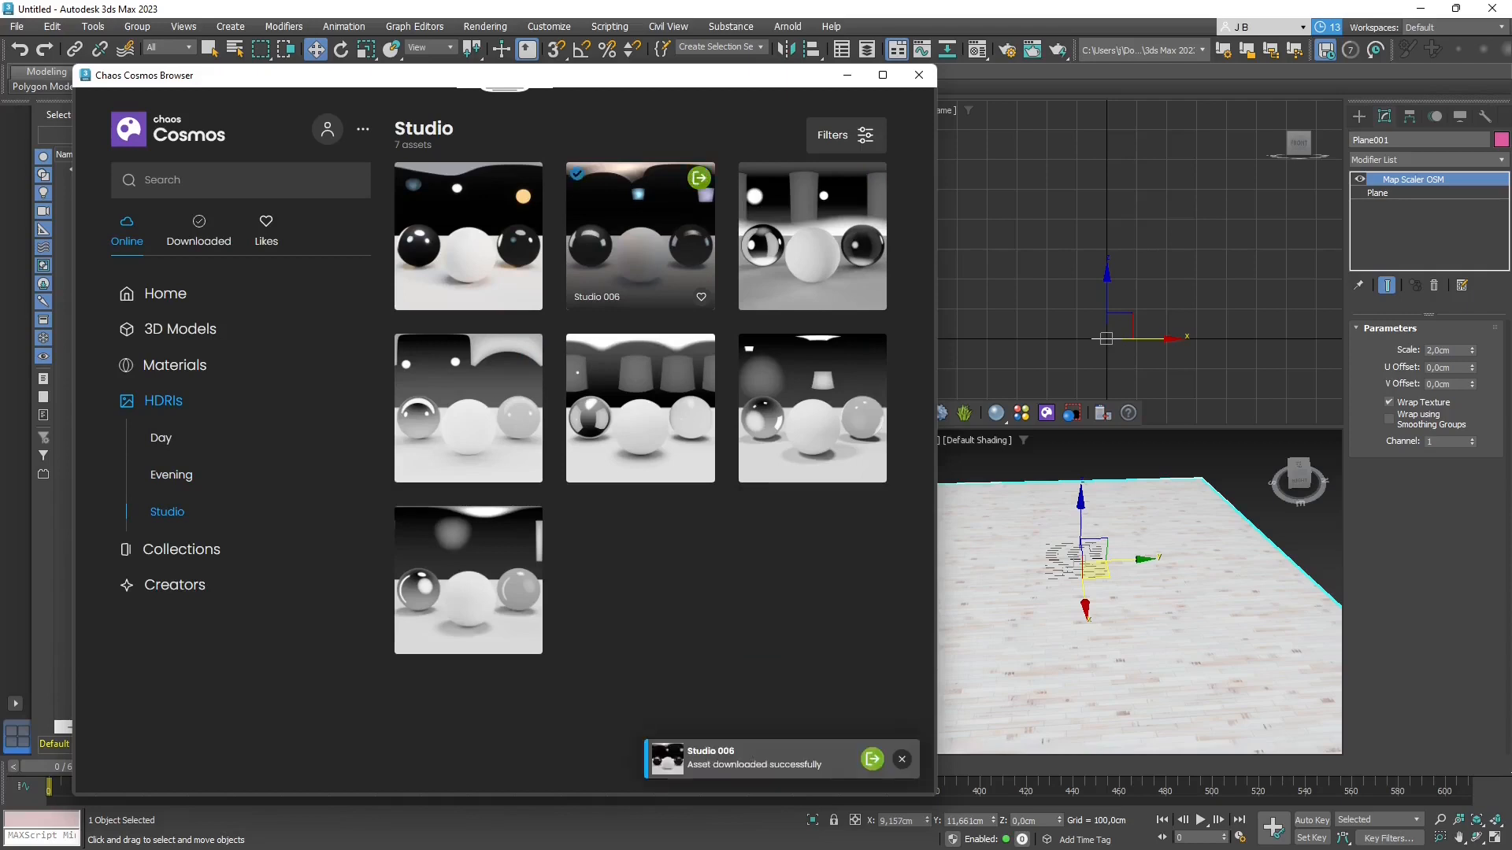
{"action": "left_click", "coordinate": [872, 759]}
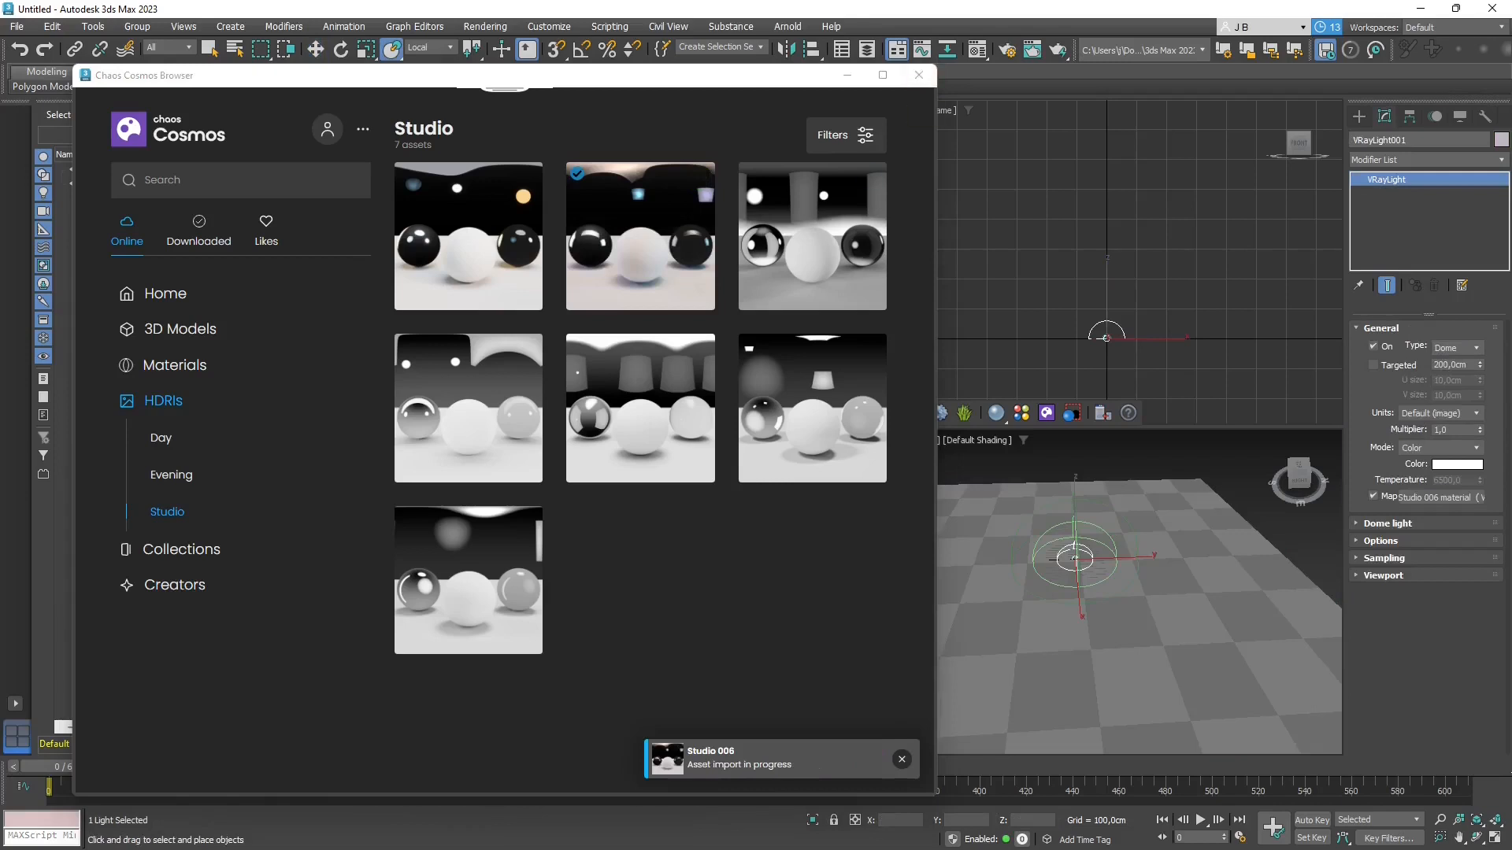
- Raise the dome light to about 138.7 cm above the floor, deselect it and inspect the wood planks up close
{"action": "key", "text": "w"}
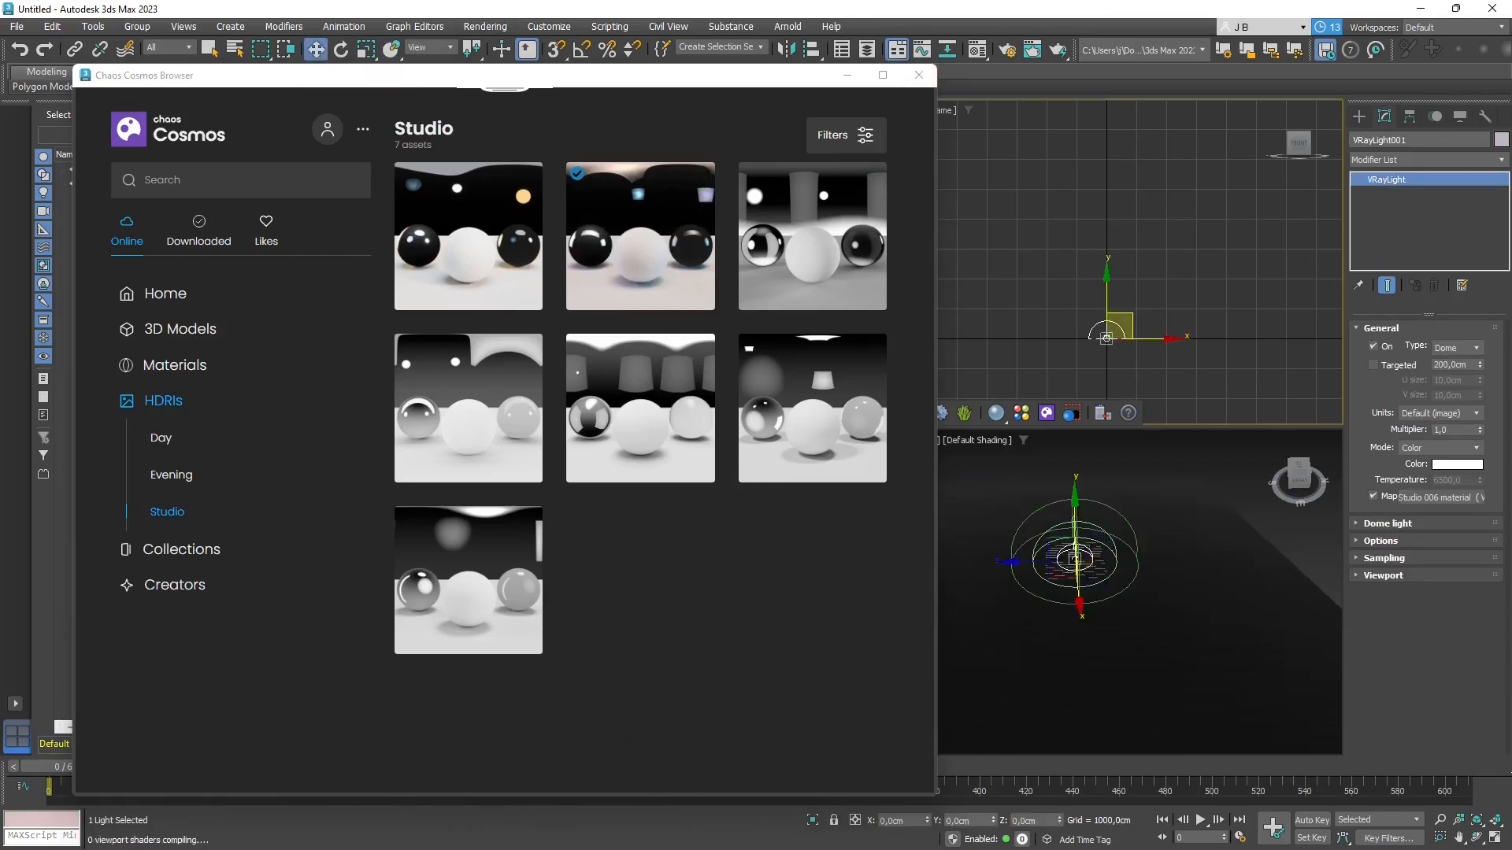
{"action": "left_click_drag", "start_coordinate": [1106, 338], "coordinate": [1107, 334]}
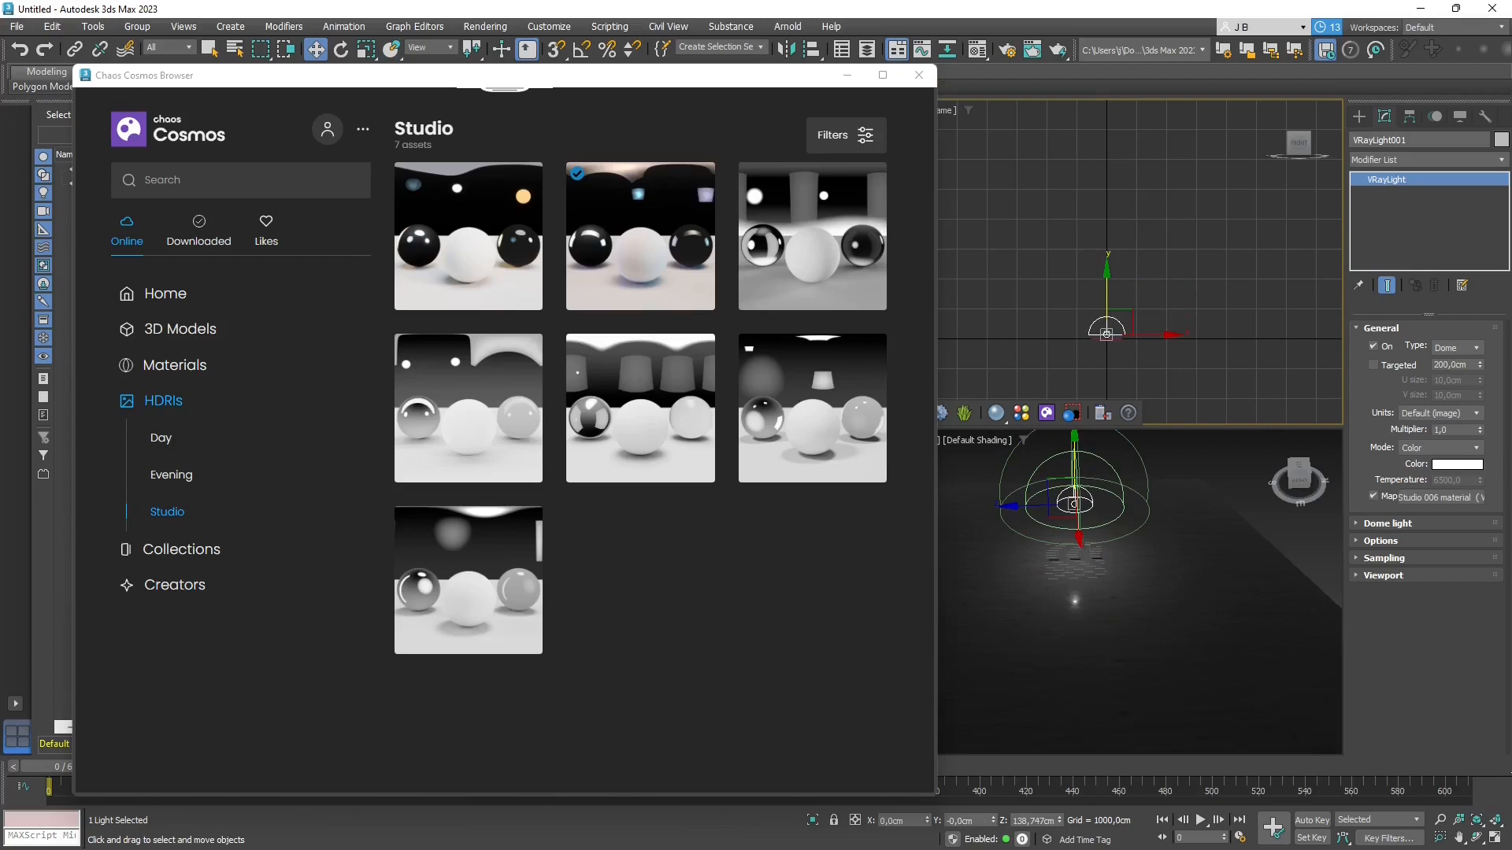
{"action": "left_click", "coordinate": [1266, 522]}
{"action": "scroll", "coordinate": [1068, 560], "scroll_direction": "up", "scroll_amount": 8}
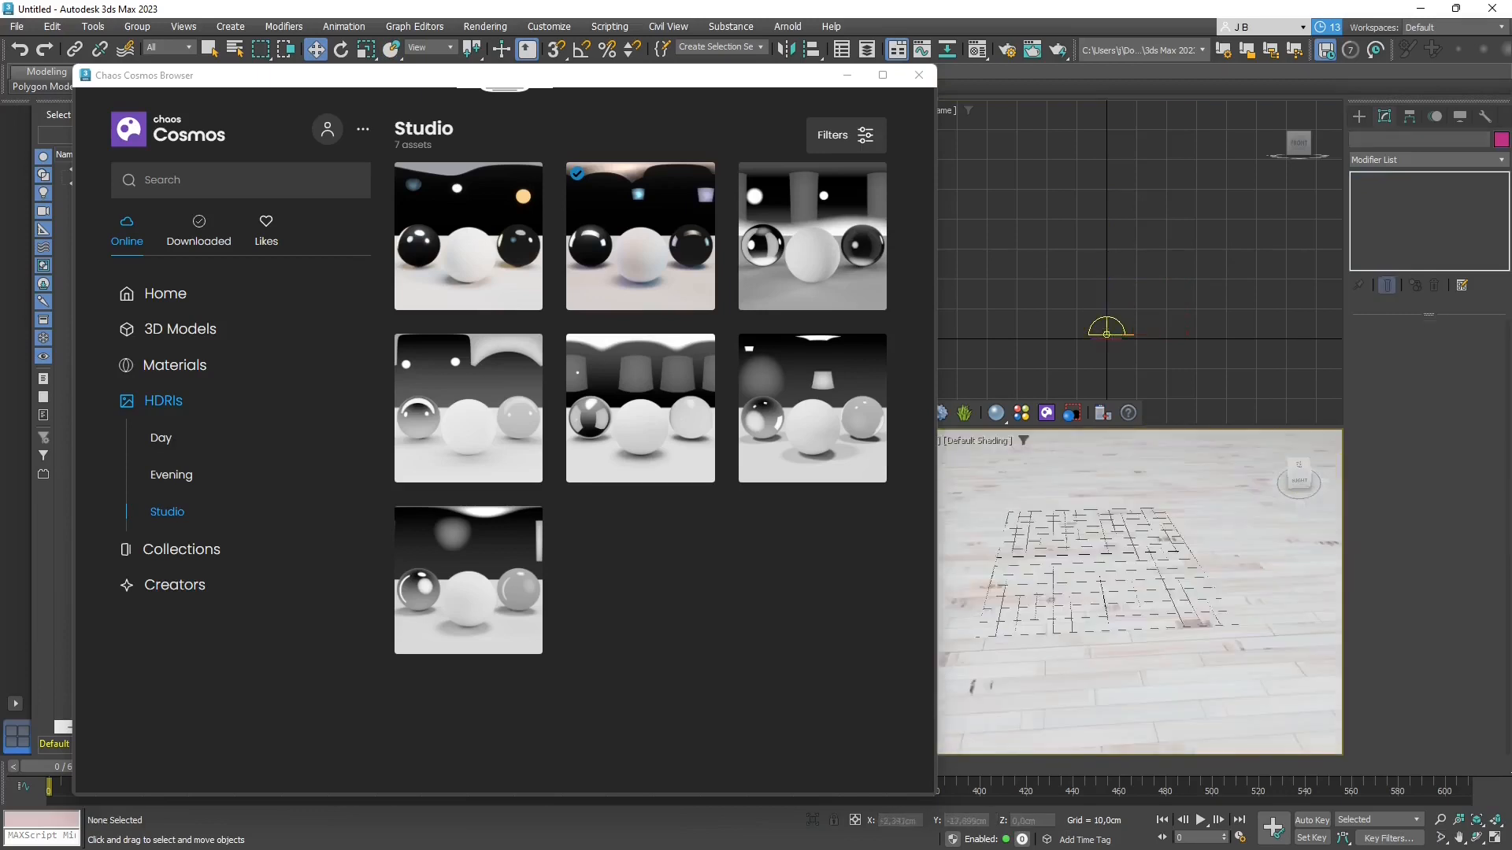
{"action": "scroll", "coordinate": [1068, 561], "scroll_direction": "up", "scroll_amount": 4}
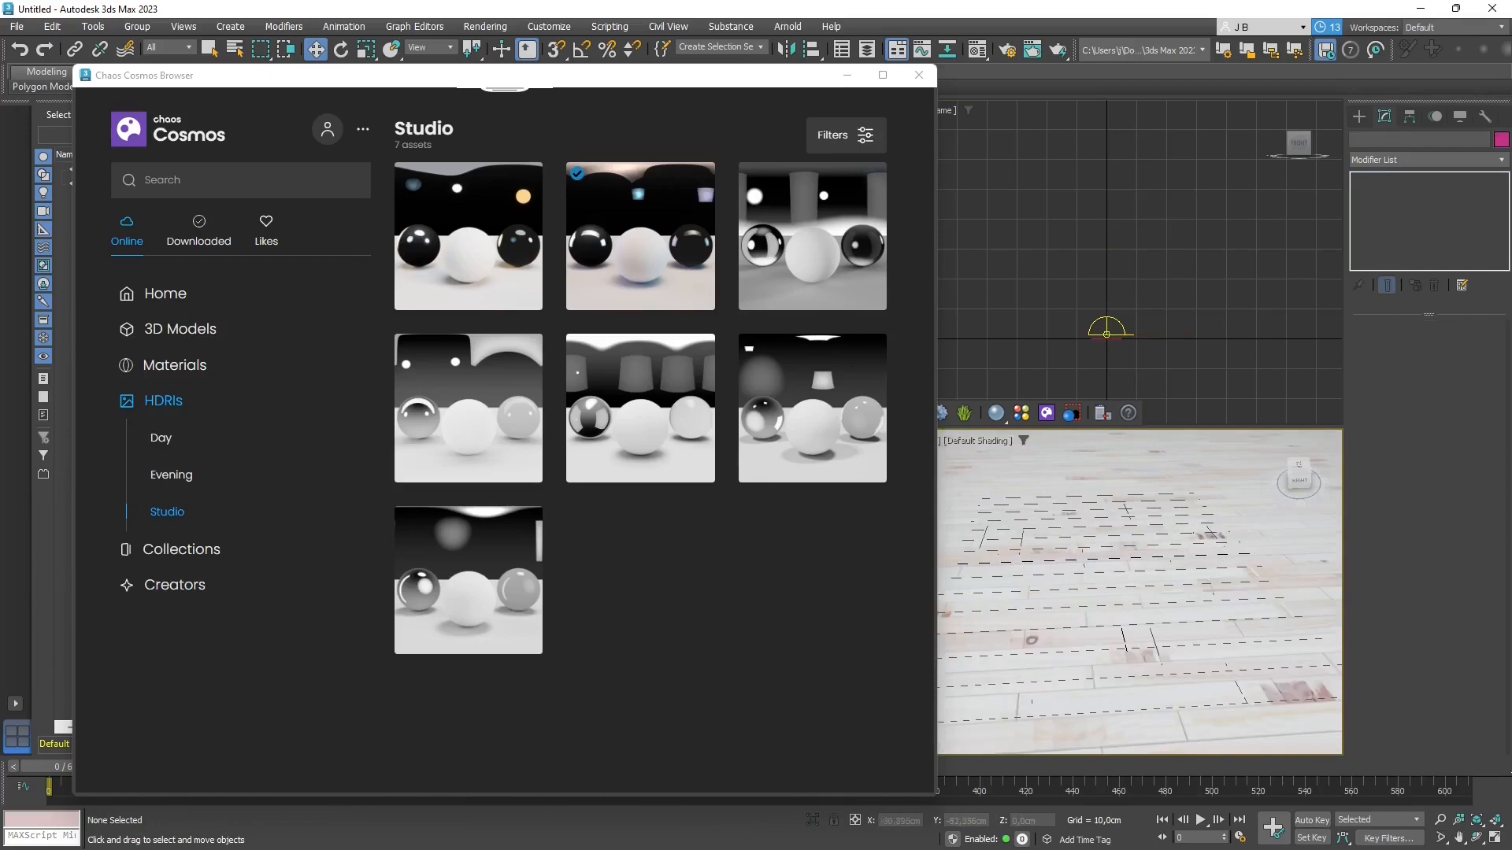
- Browse the Furniture category of the online 3D models
{"action": "left_click", "coordinate": [179, 330]}
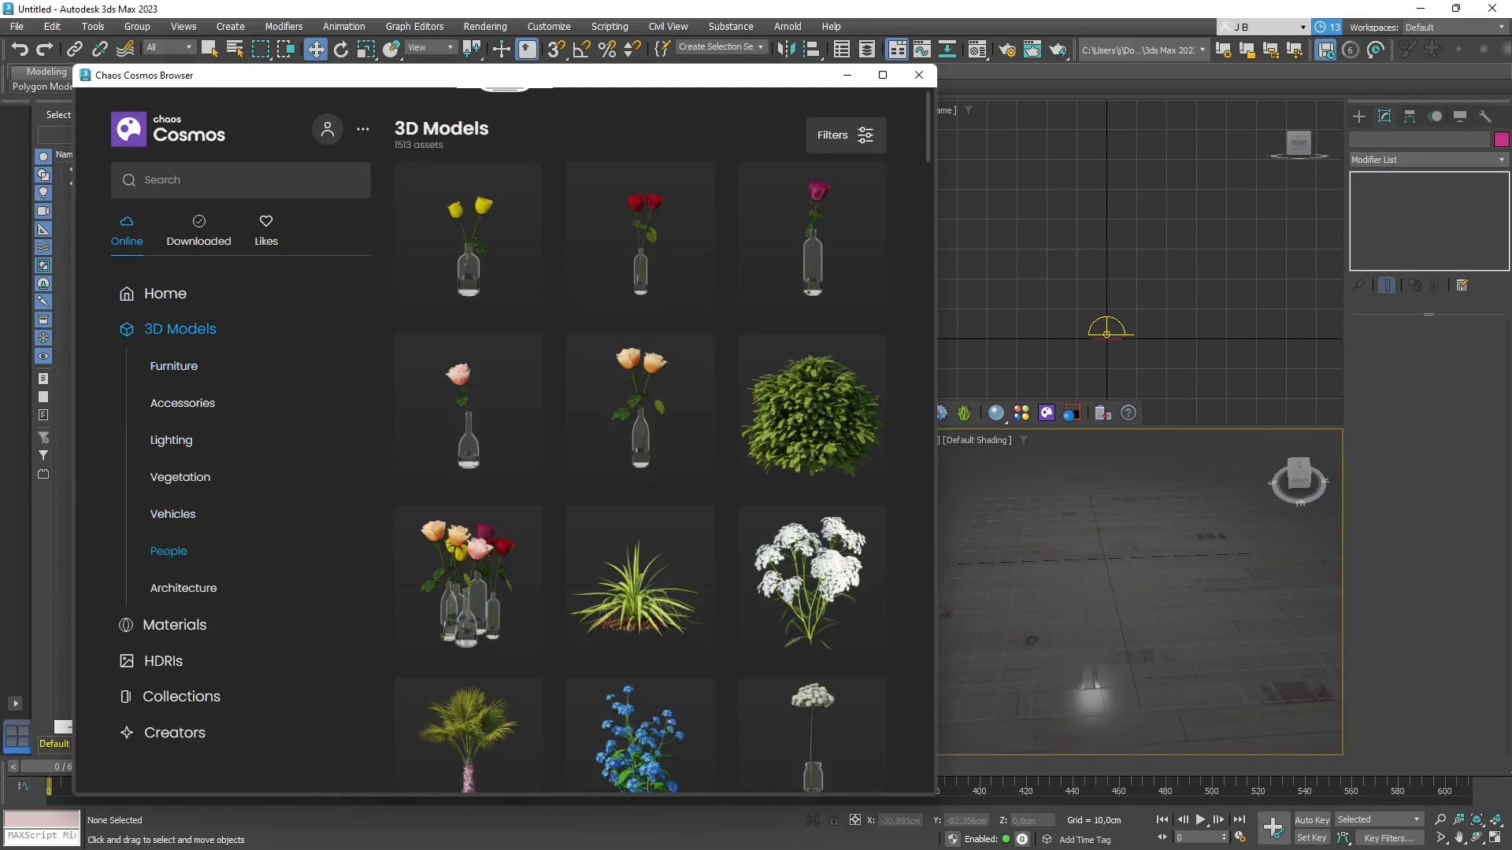
{"action": "left_click", "coordinate": [174, 366]}
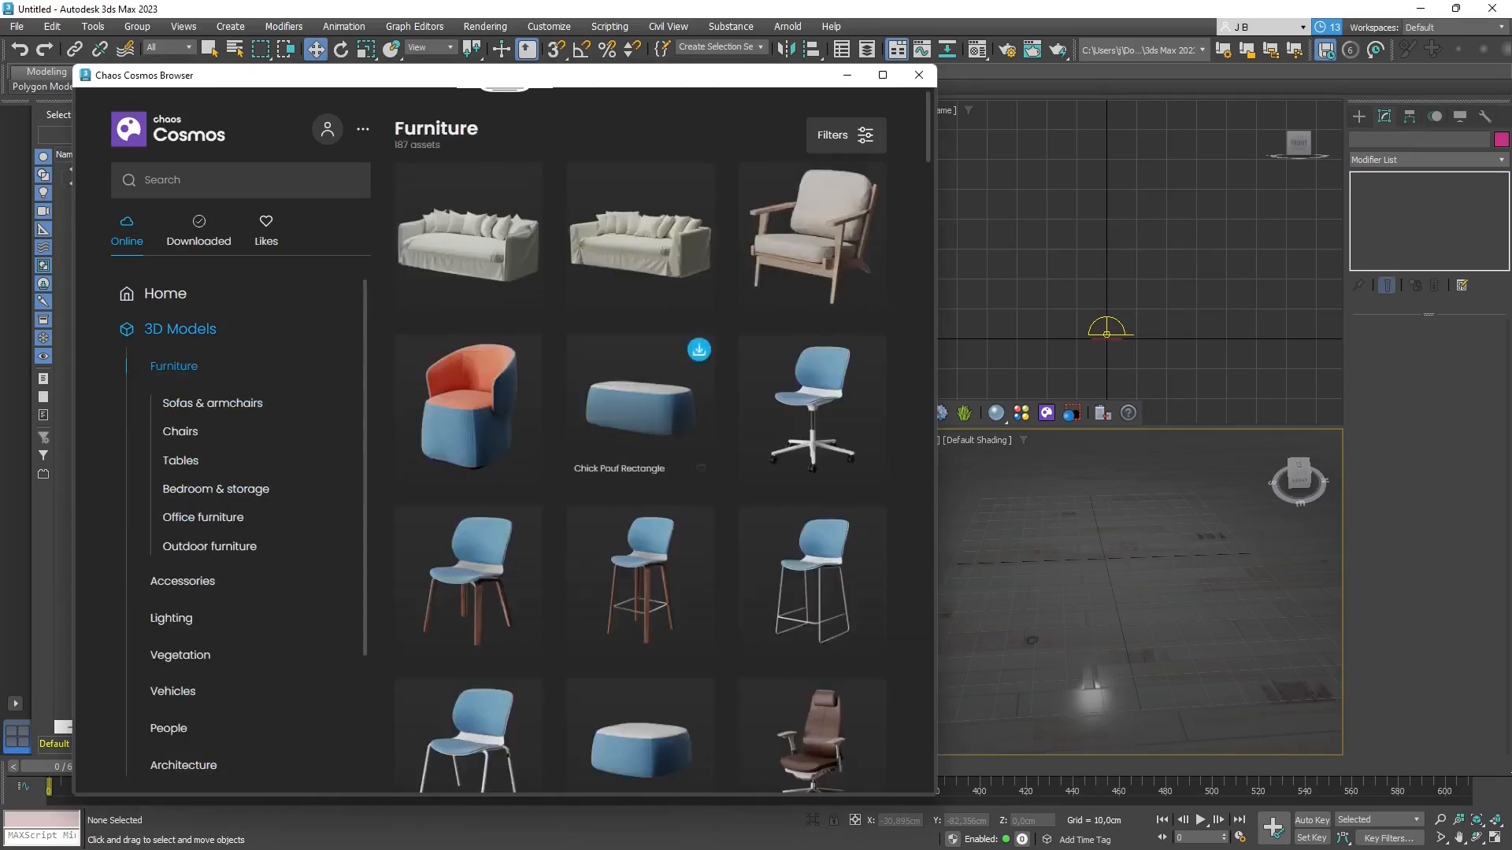
{"action": "scroll", "coordinate": [677, 325], "scroll_direction": "down", "scroll_amount": 4}
{"action": "scroll", "coordinate": [639, 393], "scroll_direction": "up", "scroll_amount": 5}
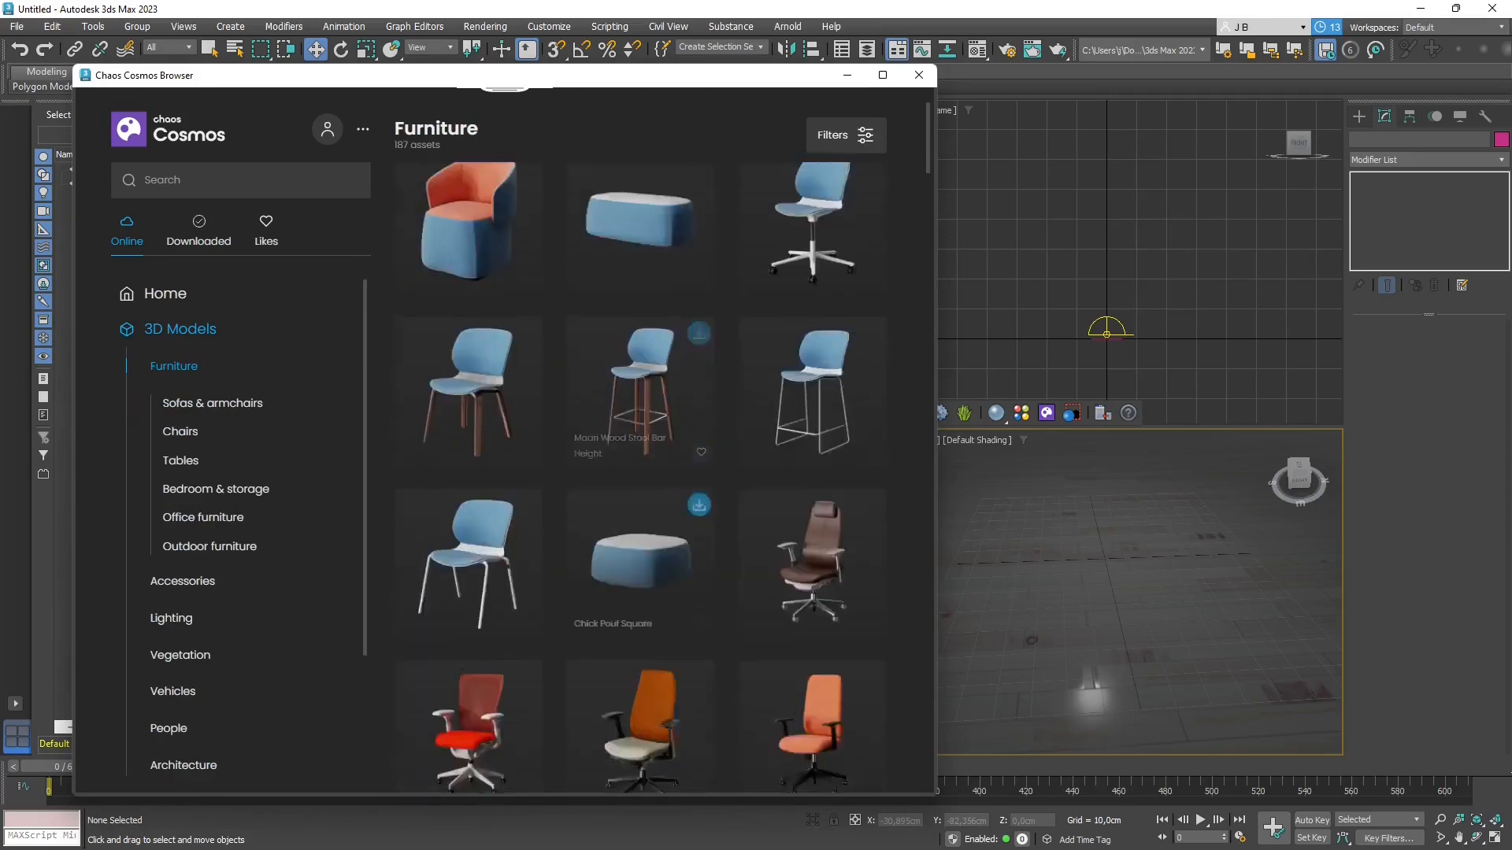
- Filter the furniture by yellow, switch the color filter to blue, and limit the space to Living Room
{"action": "mouse_move", "coordinate": [846, 136]}
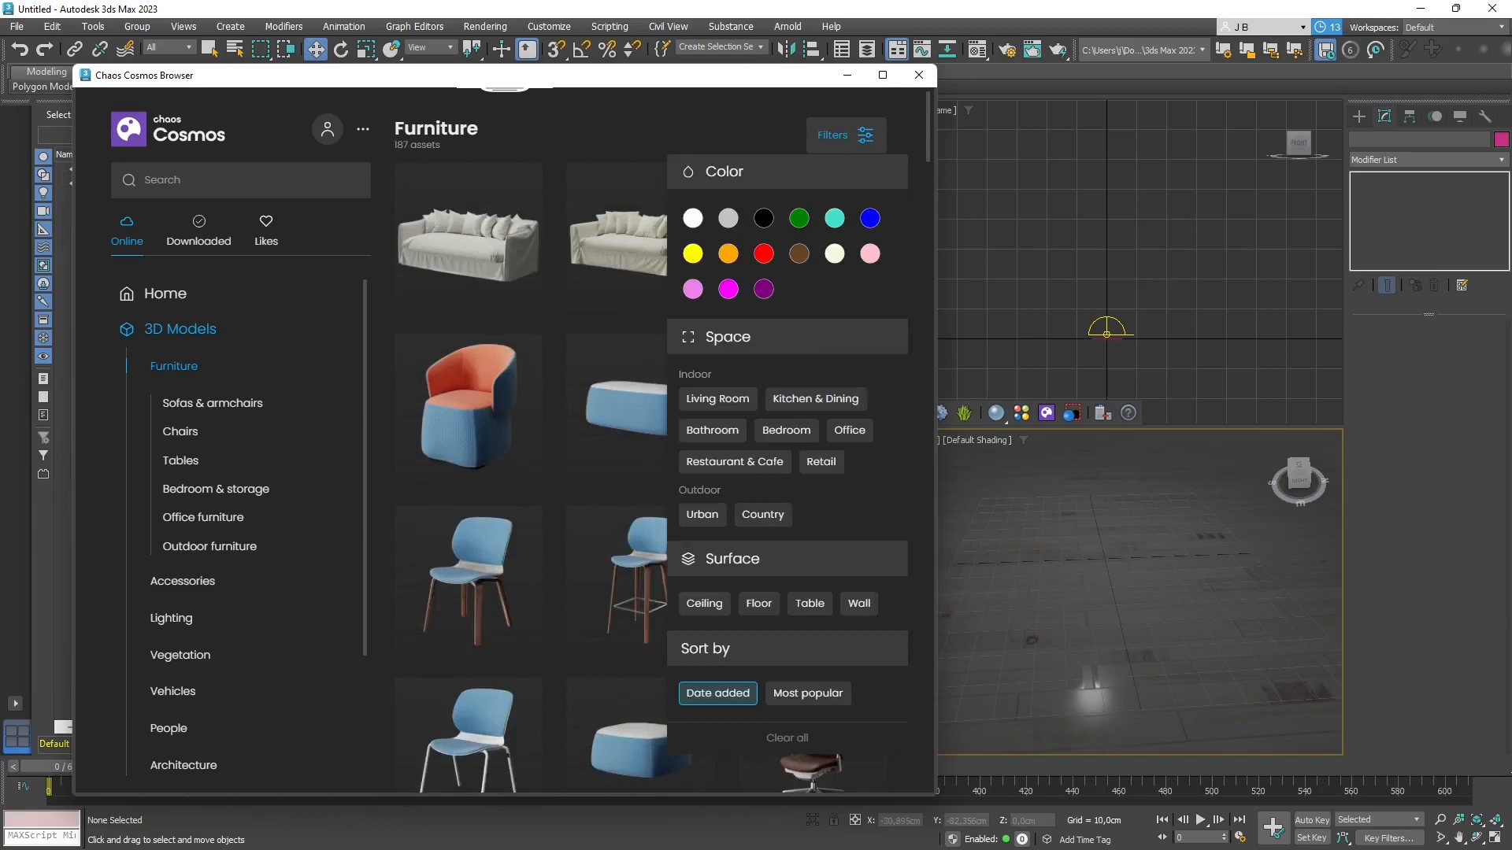
{"action": "left_click", "coordinate": [693, 254]}
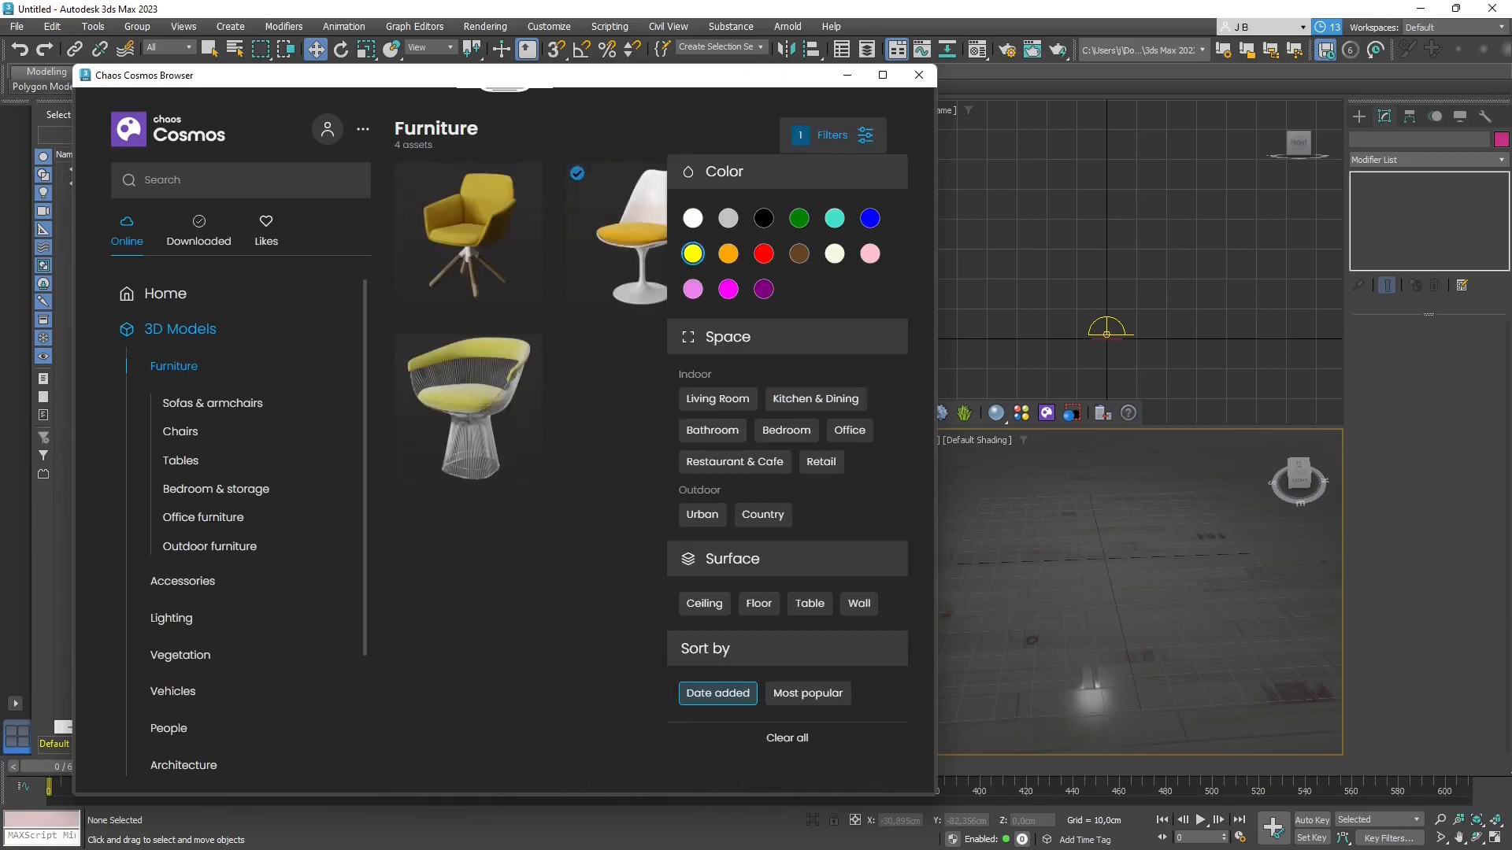
{"action": "left_click", "coordinate": [870, 218]}
{"action": "left_click", "coordinate": [693, 254]}
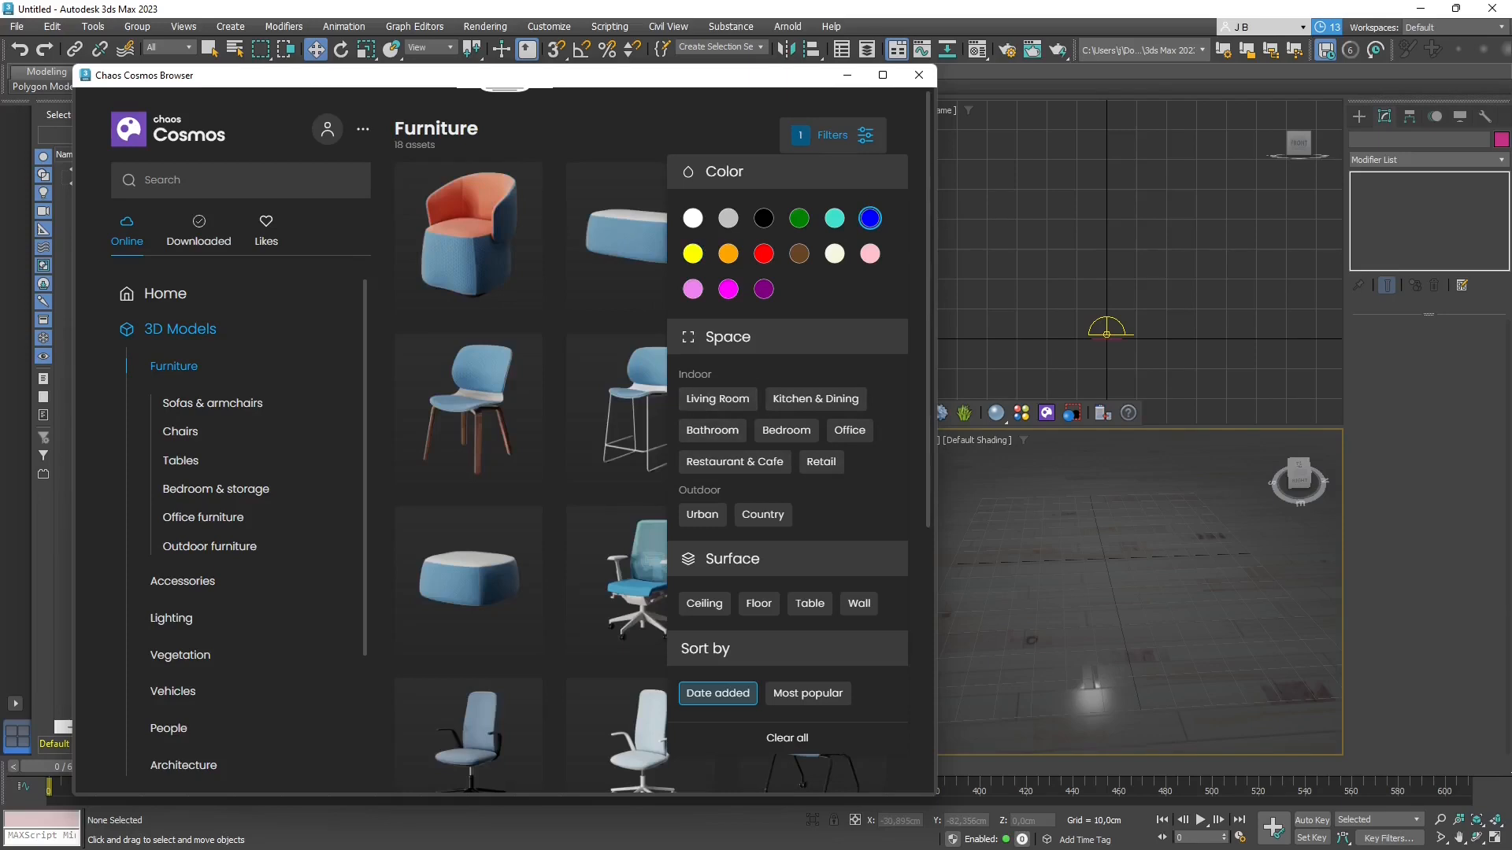
{"action": "left_click", "coordinate": [717, 398]}
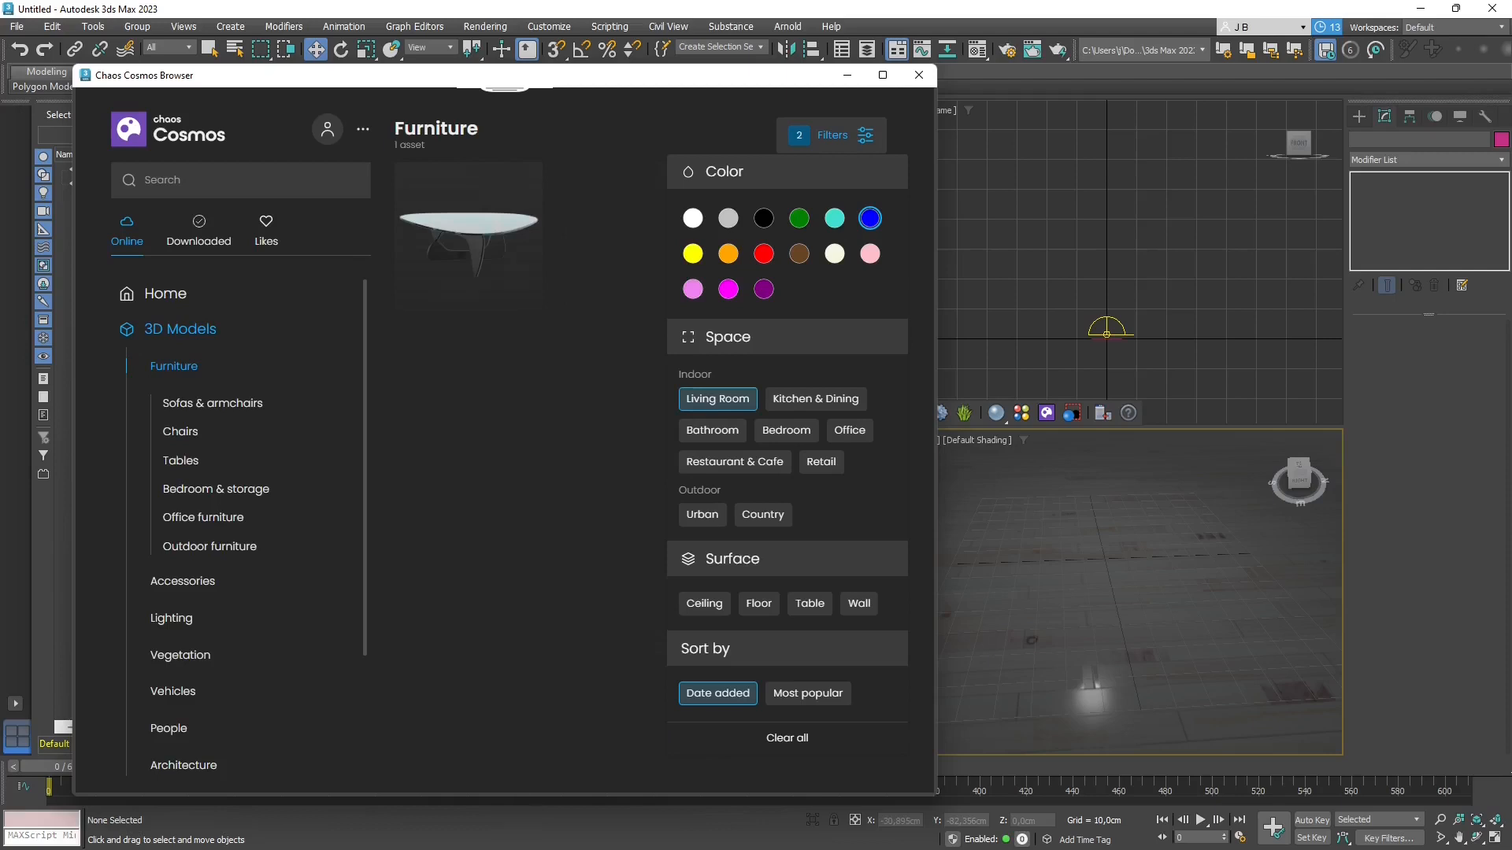
- Add turquoise to the color filter and download the Table Coffee 001 model
{"action": "left_click", "coordinate": [834, 218]}
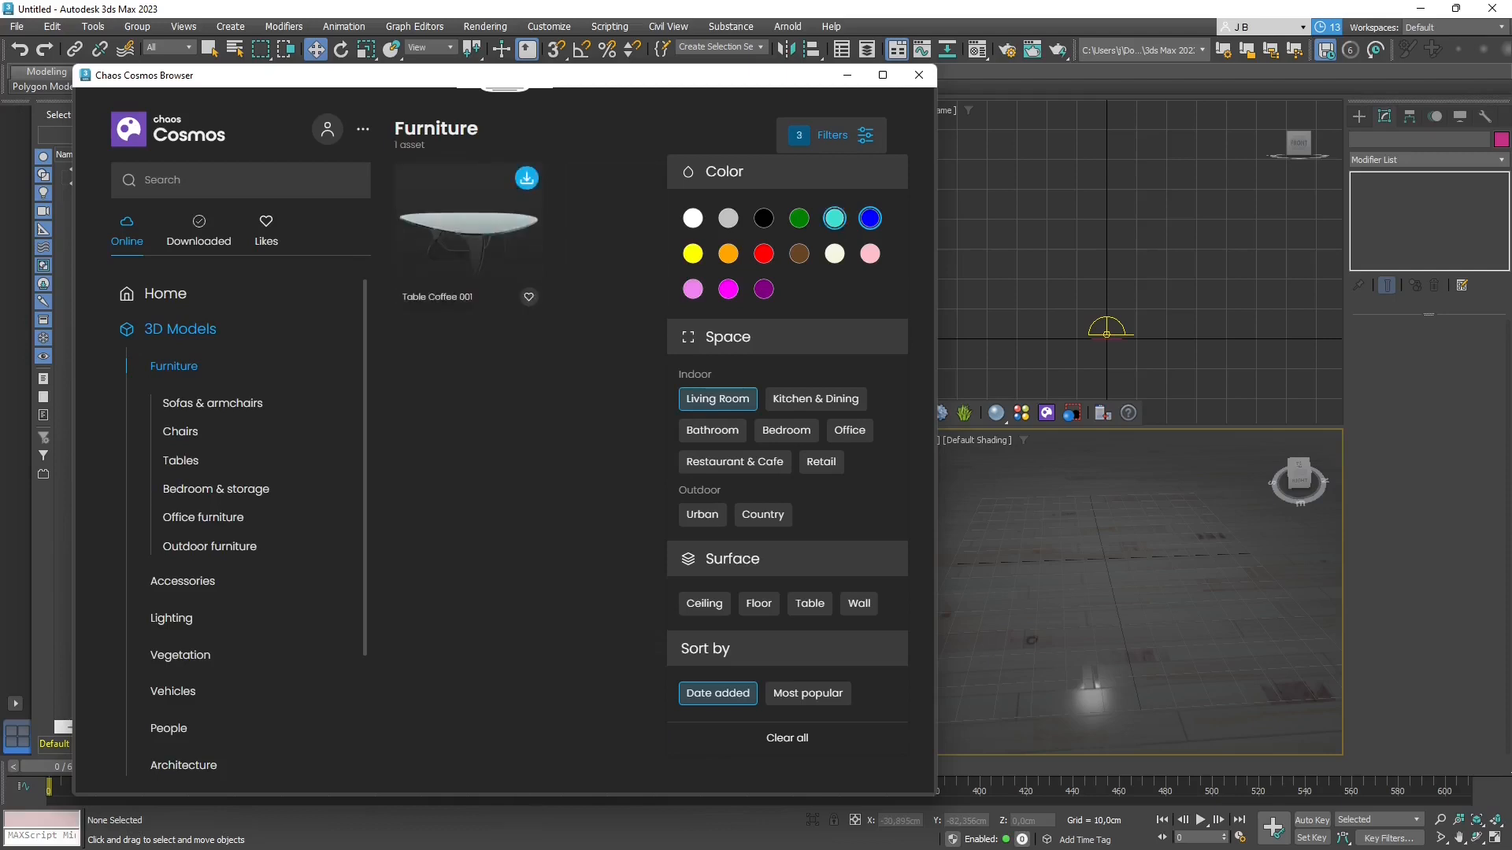
{"action": "left_click", "coordinate": [527, 178]}
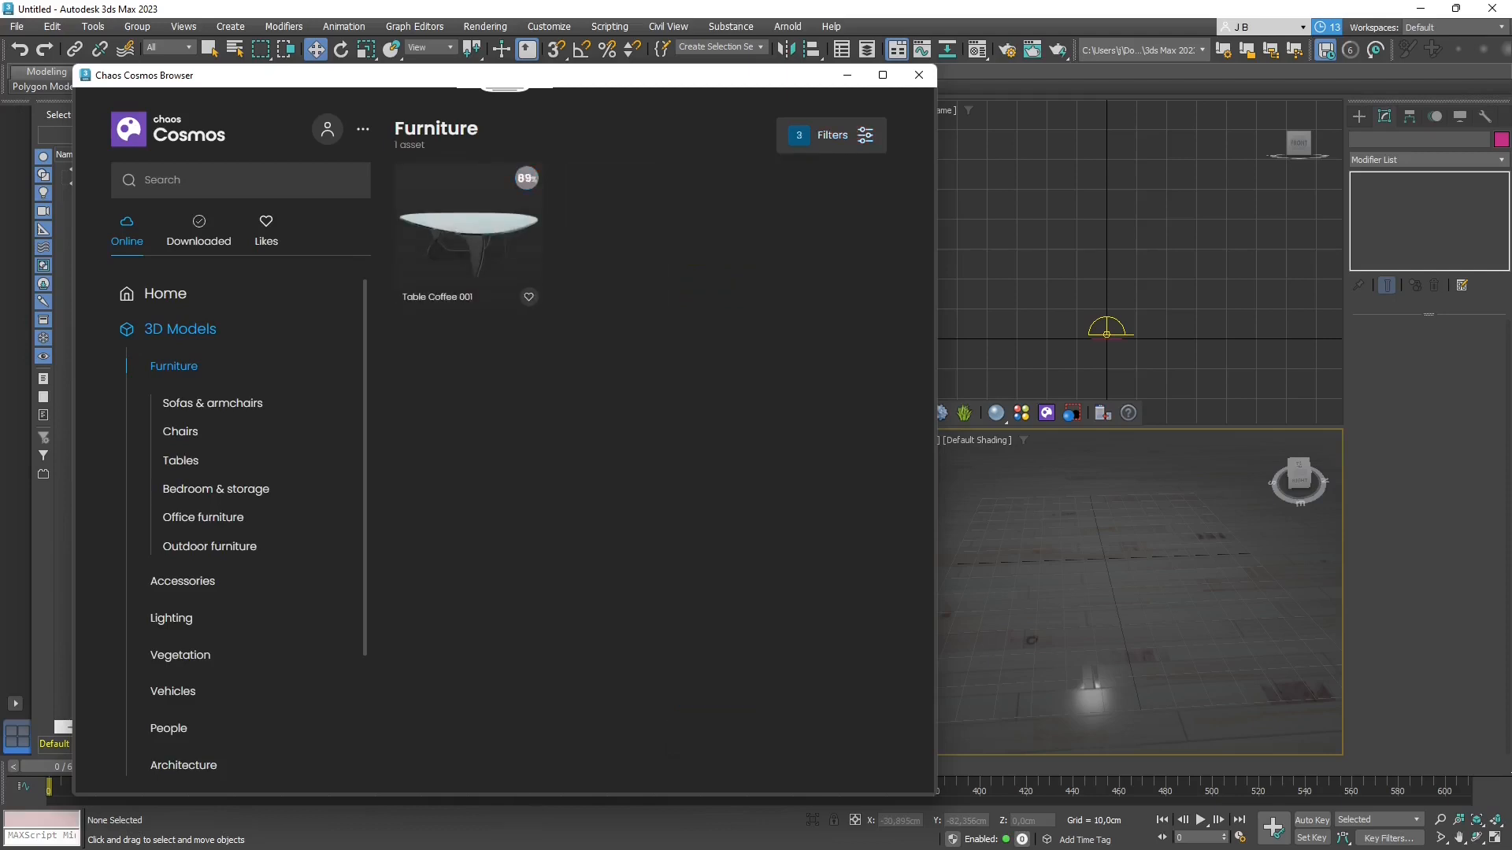
- Clear the blue and turquoise colors and try filtering the Living Room furniture by green and turquoise
{"action": "left_click", "coordinate": [832, 136]}
{"action": "left_click", "coordinate": [840, 218]}
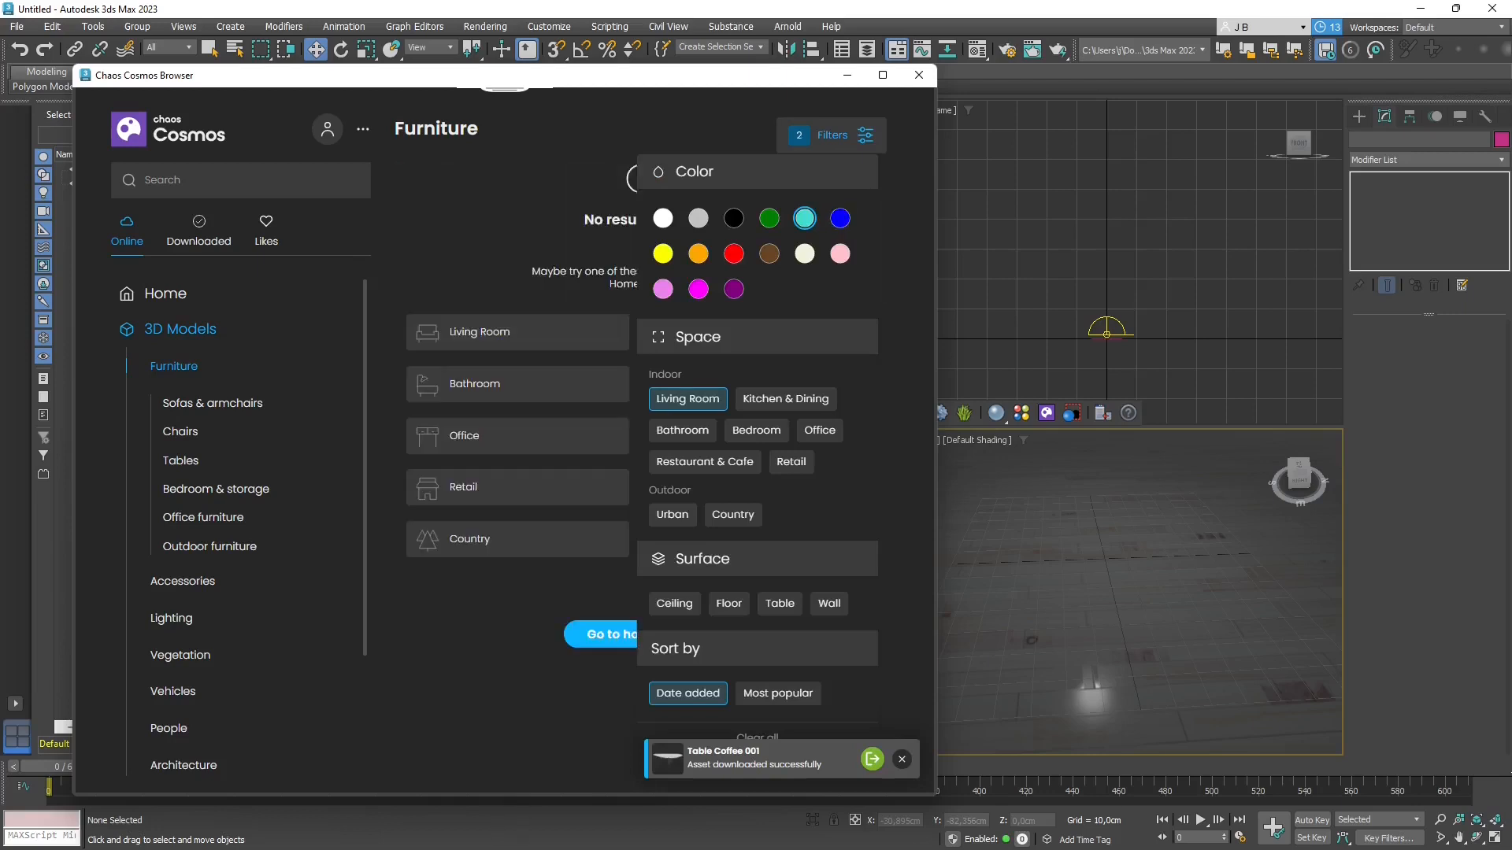
{"action": "left_click", "coordinate": [804, 219]}
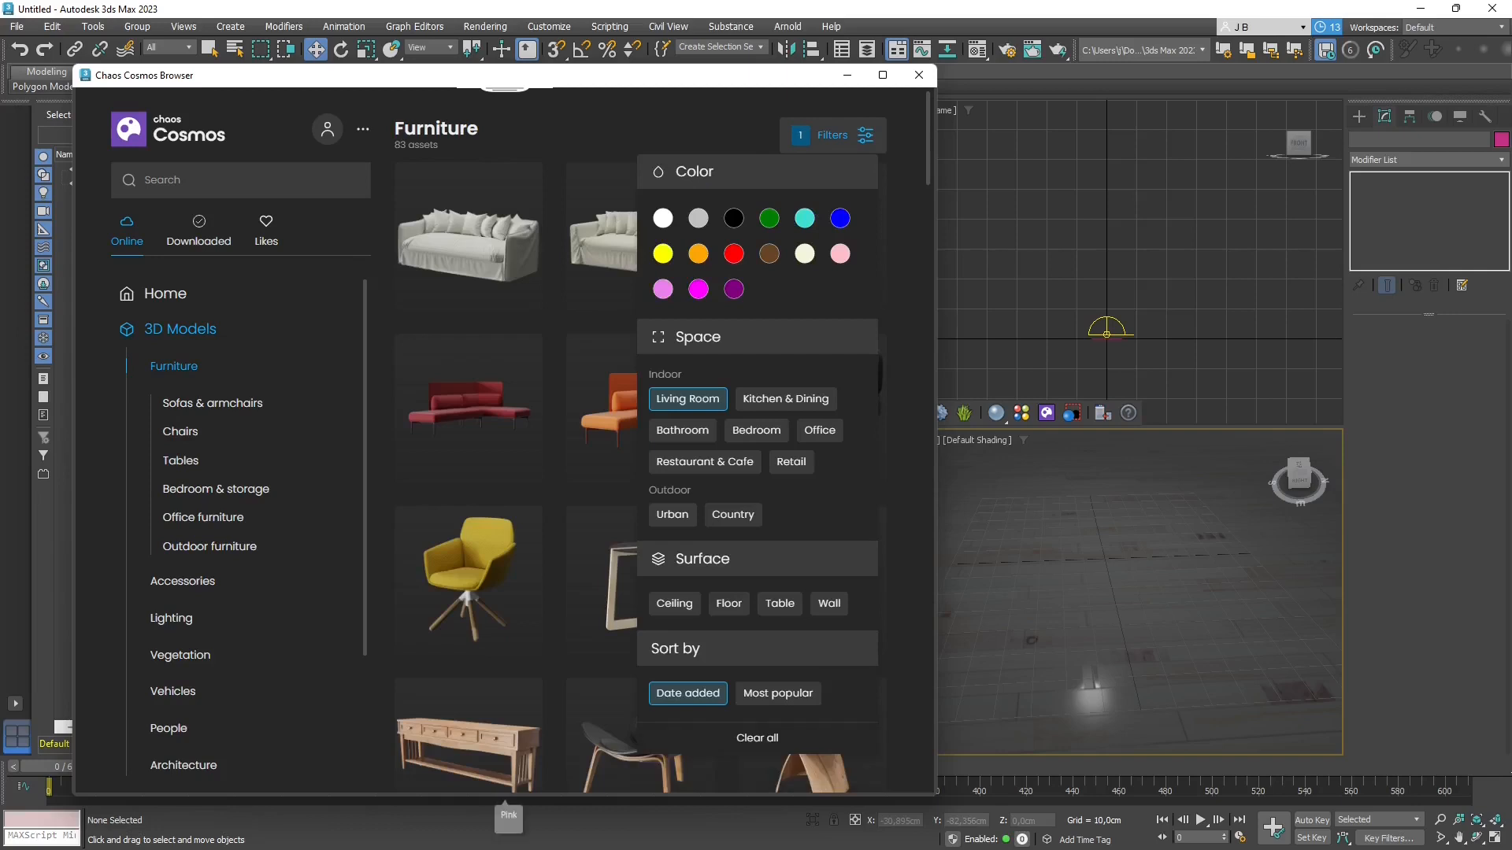
{"action": "left_click", "coordinate": [769, 218]}
{"action": "left_click", "coordinate": [804, 218]}
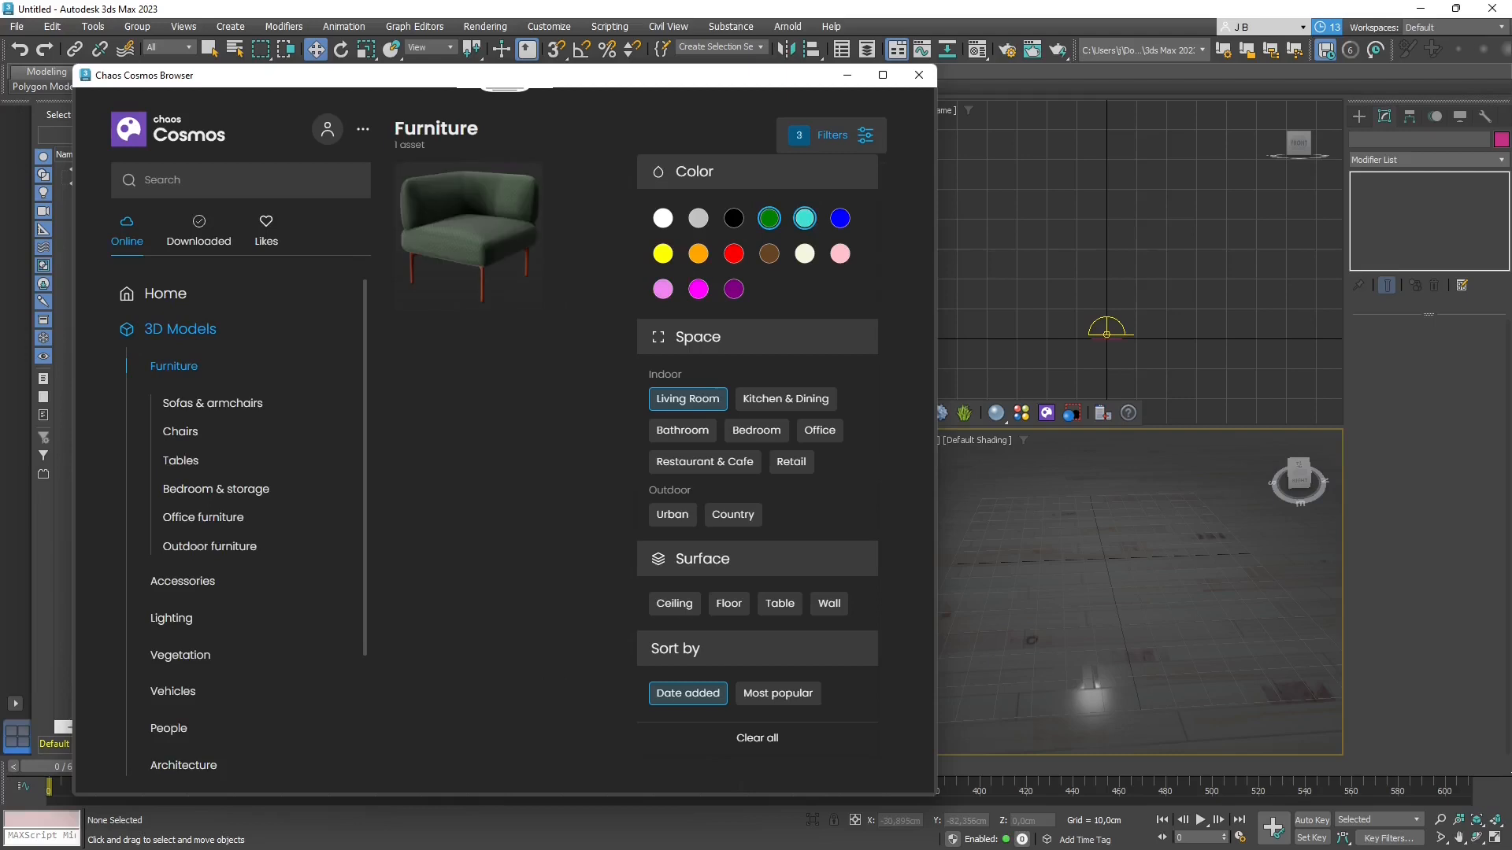
{"action": "left_click", "coordinate": [769, 218]}
{"action": "left_click", "coordinate": [804, 219]}
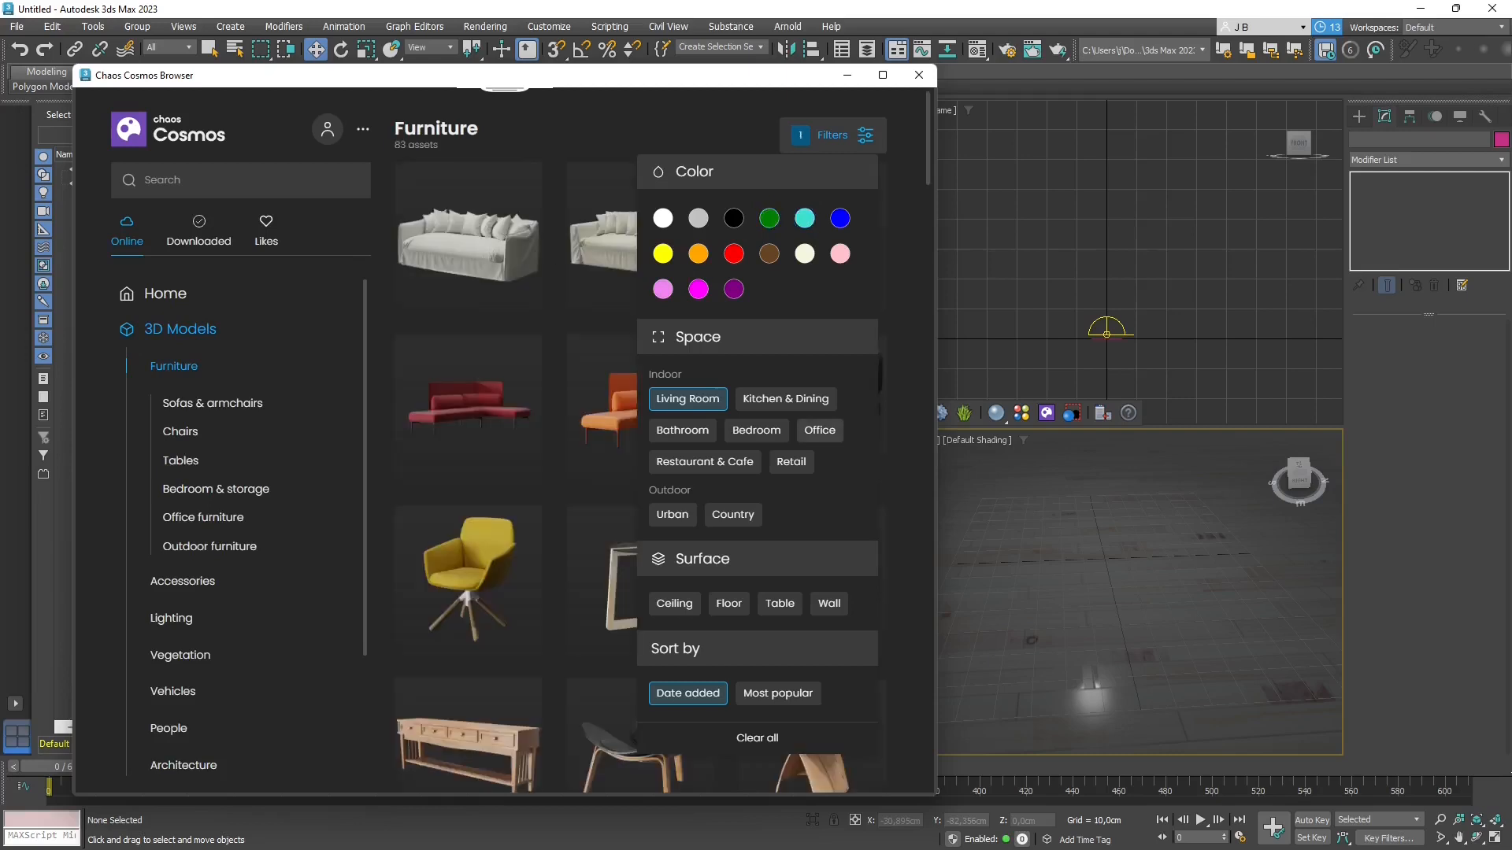
- Remove the Living Room restriction and filter the furniture by green, turquoise and blue
{"action": "left_click", "coordinate": [688, 399]}
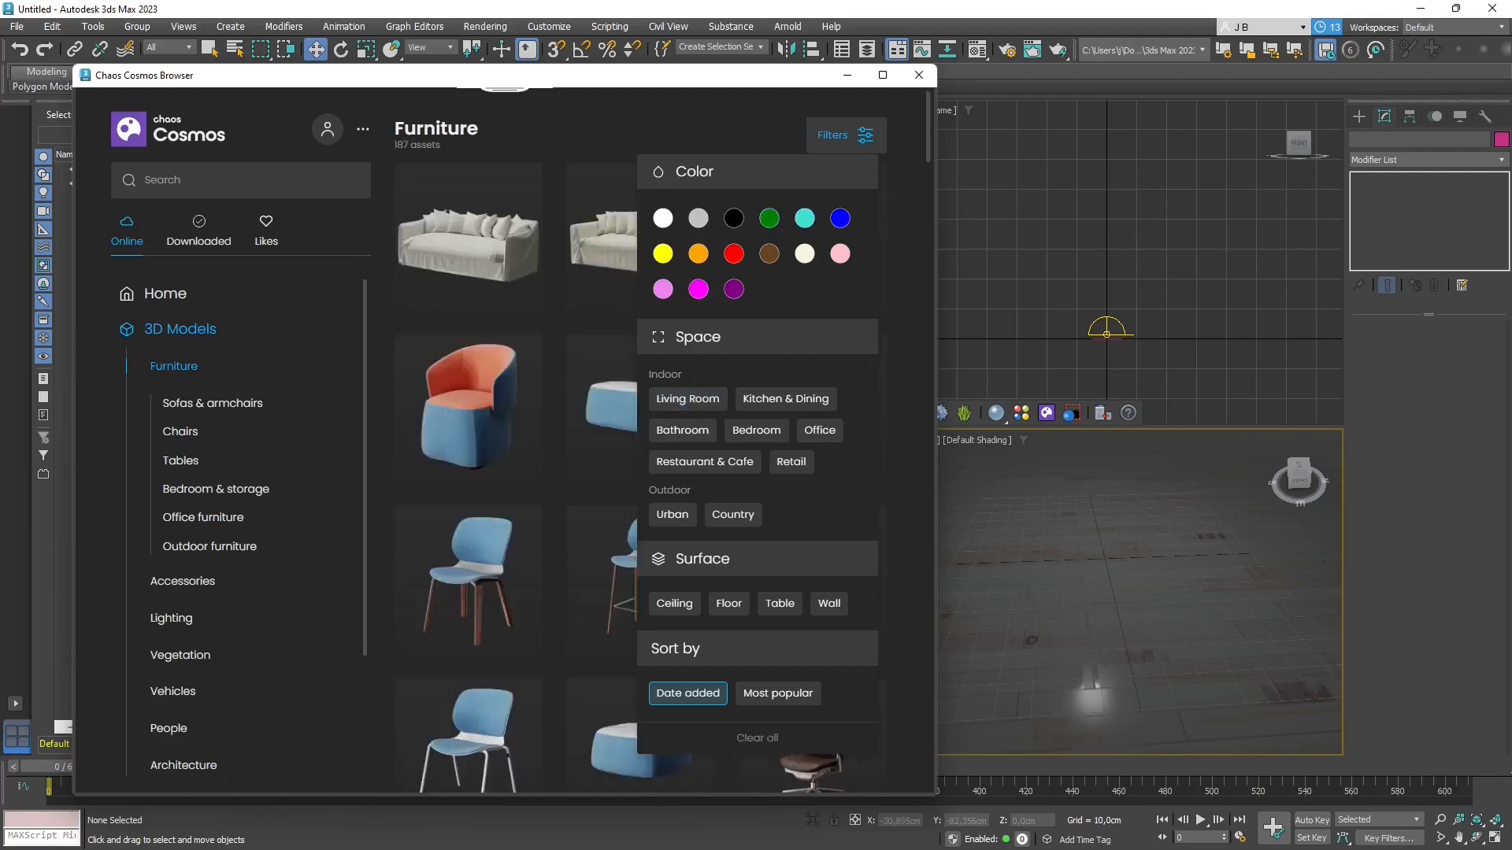
{"action": "left_click", "coordinate": [770, 218]}
{"action": "left_click", "coordinate": [804, 218]}
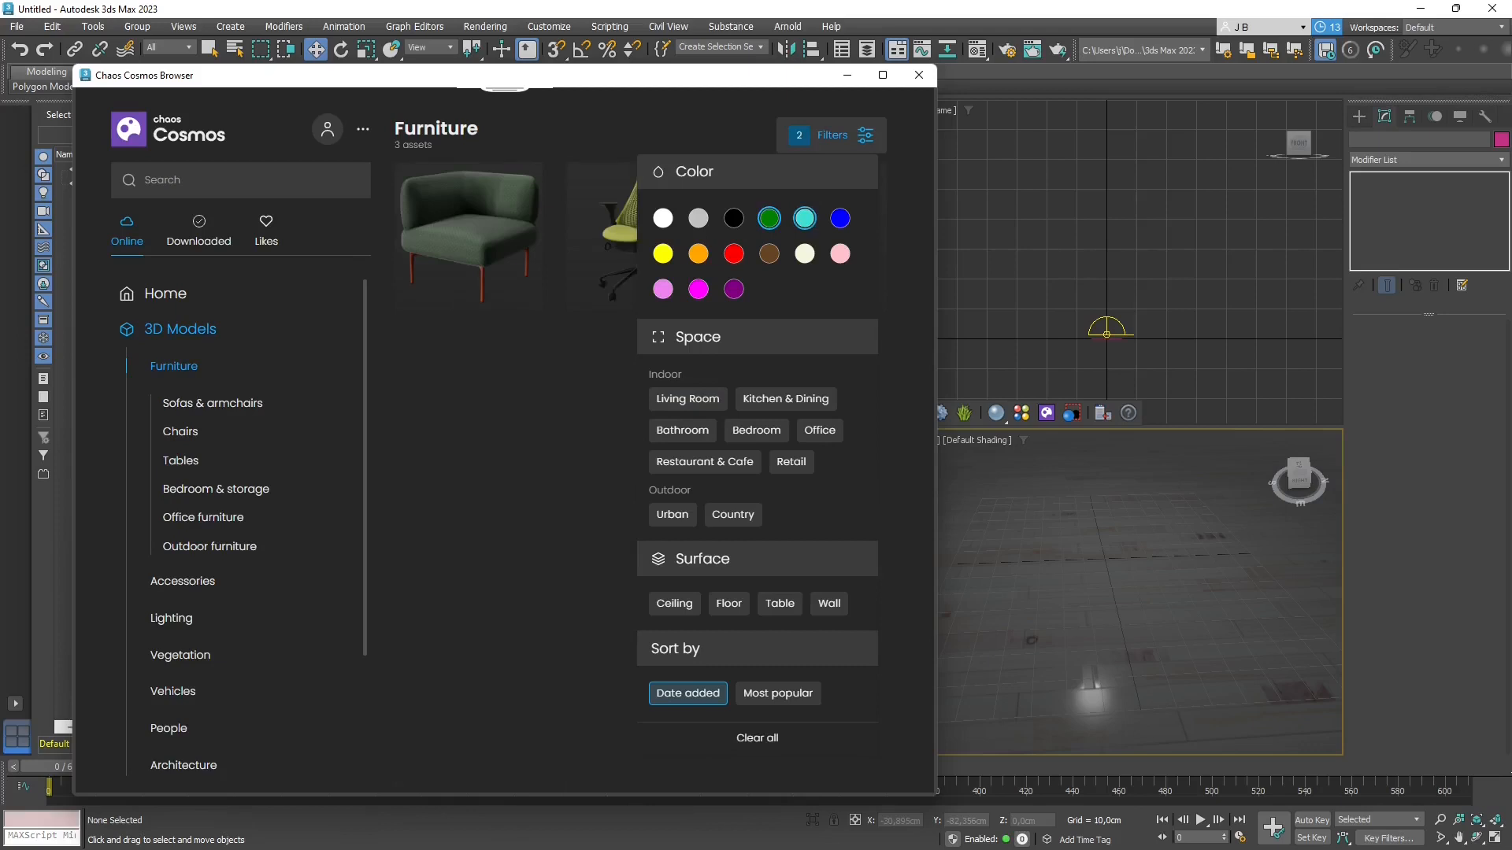
{"action": "left_click", "coordinate": [841, 218]}
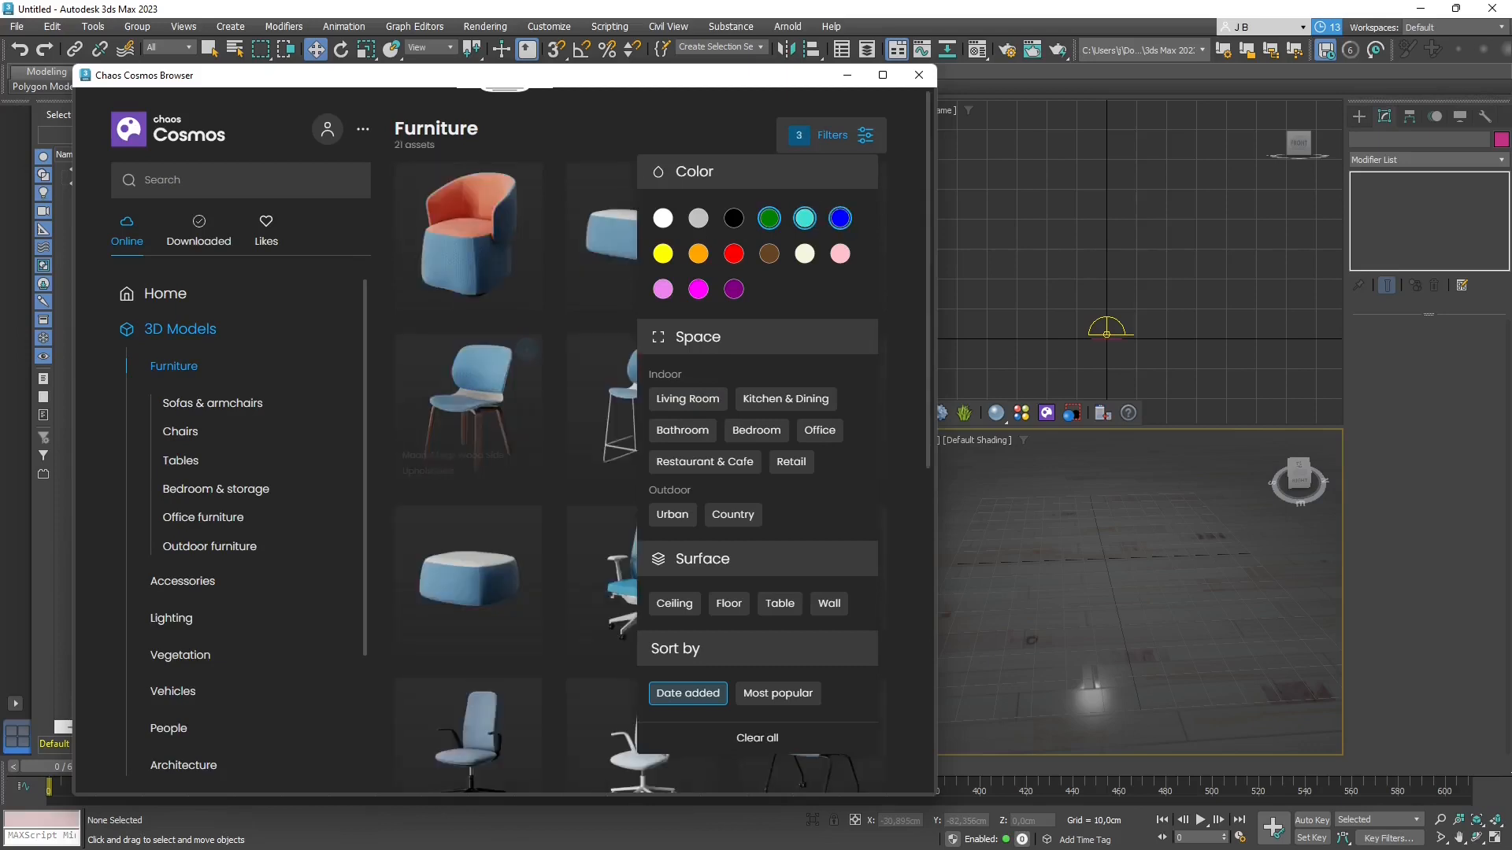
{"action": "left_click", "coordinate": [831, 136]}
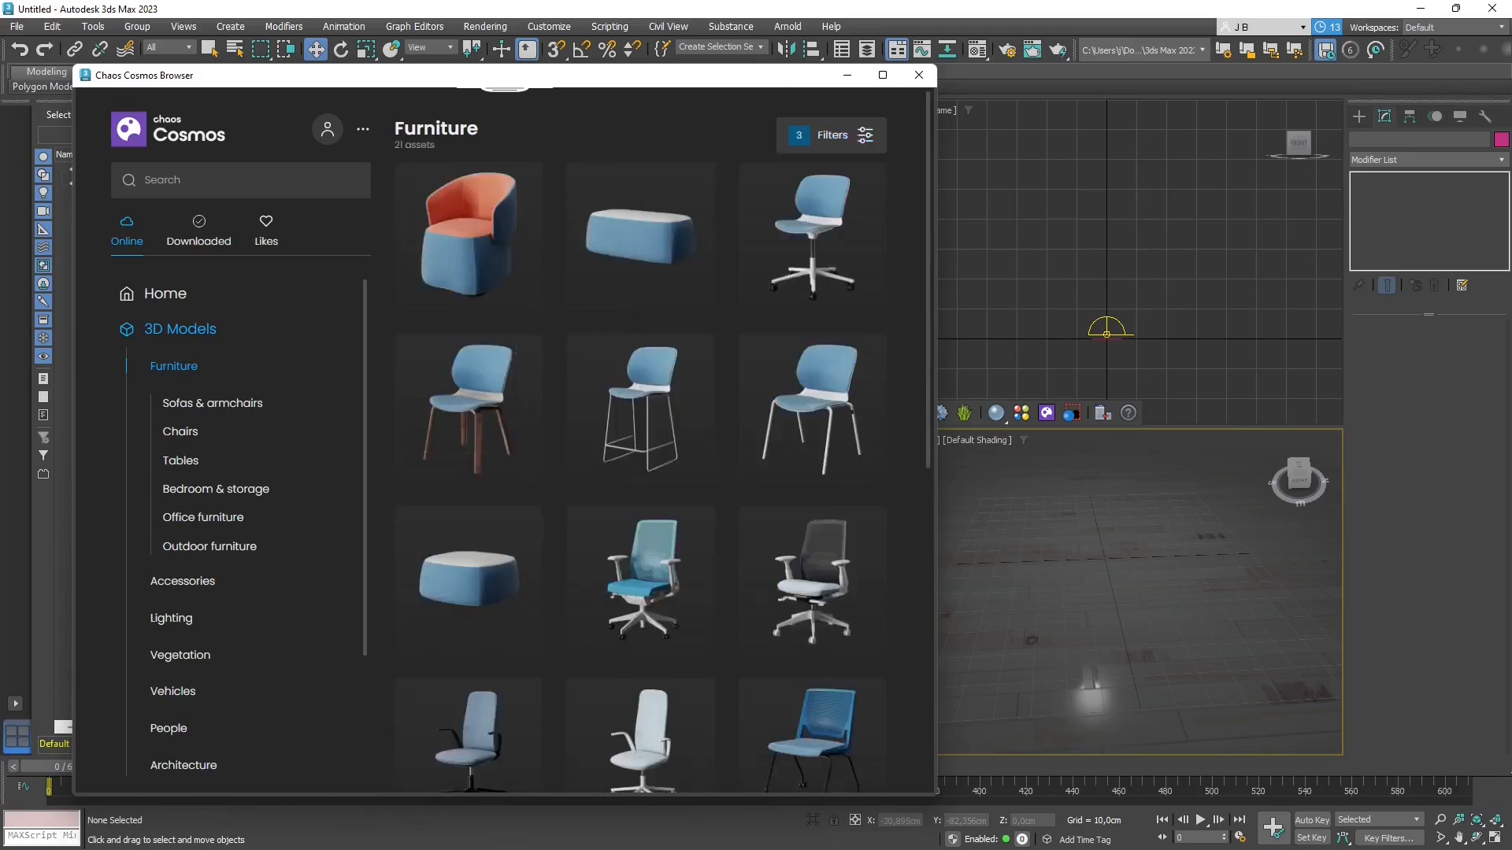
- Download the Chair 007 and Cabana Collab Sofa Full Back models from the filtered furniture
{"action": "scroll", "coordinate": [642, 574], "scroll_direction": "down", "scroll_amount": 4}
{"action": "scroll", "coordinate": [748, 404], "scroll_direction": "down", "scroll_amount": 3}
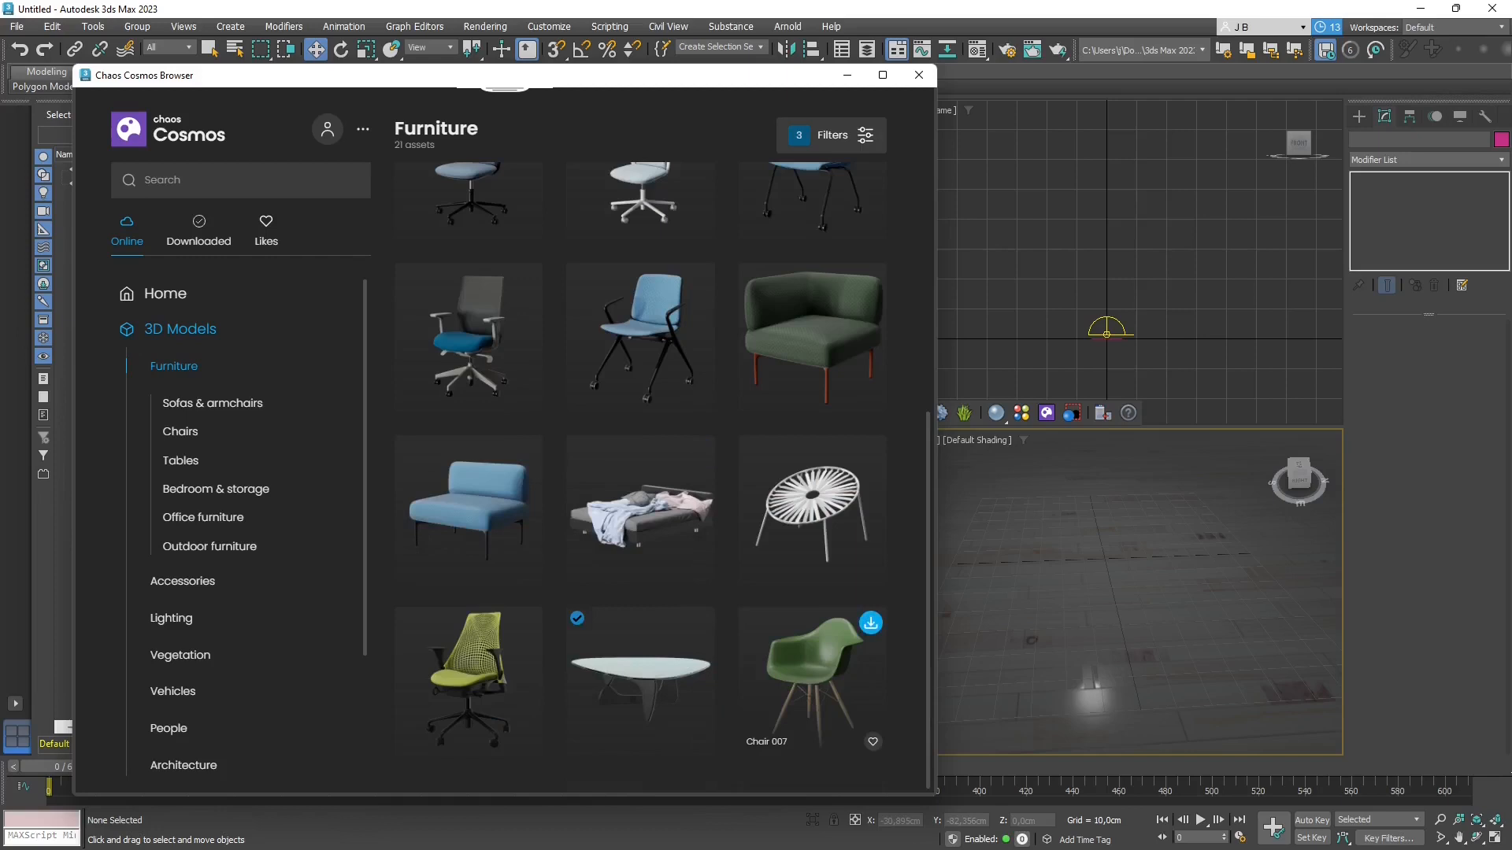
{"action": "left_click", "coordinate": [870, 623]}
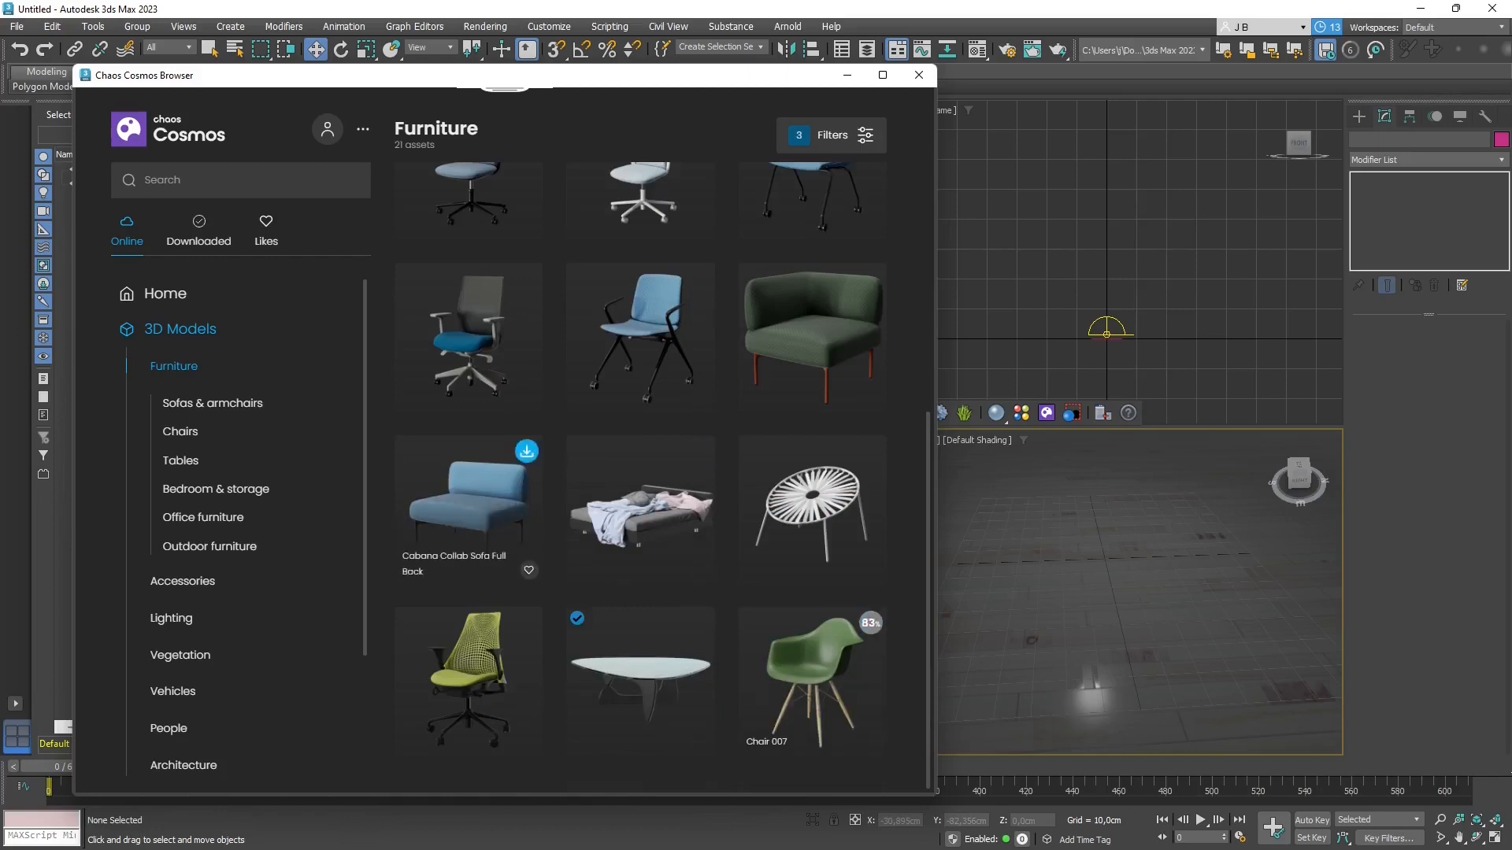
{"action": "left_click", "coordinate": [526, 452]}
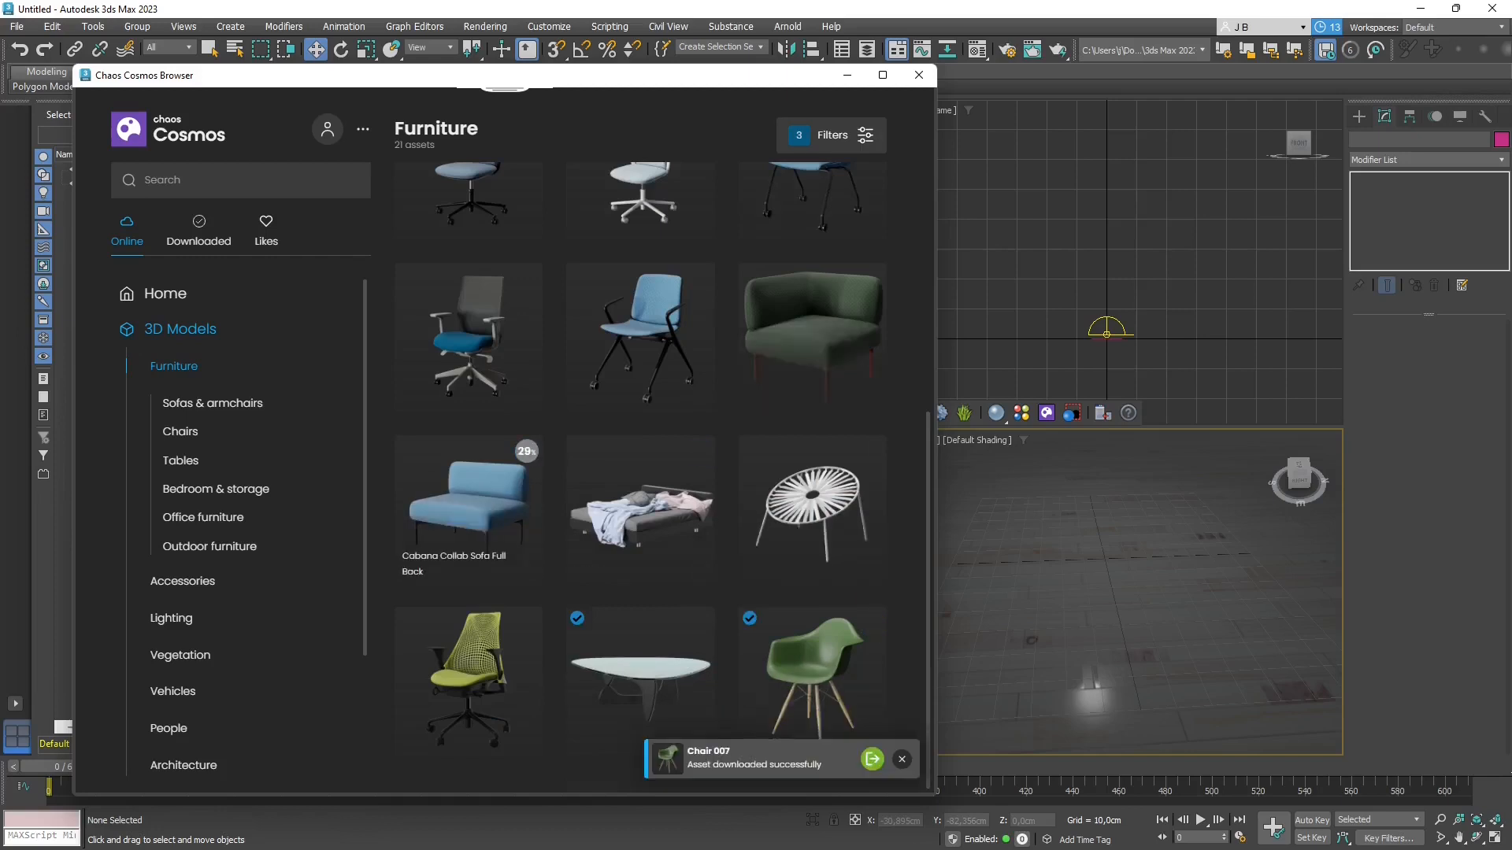
- Switch from furniture to the Lighting category and limit its models to the Floor surface
{"action": "left_click", "coordinate": [832, 135]}
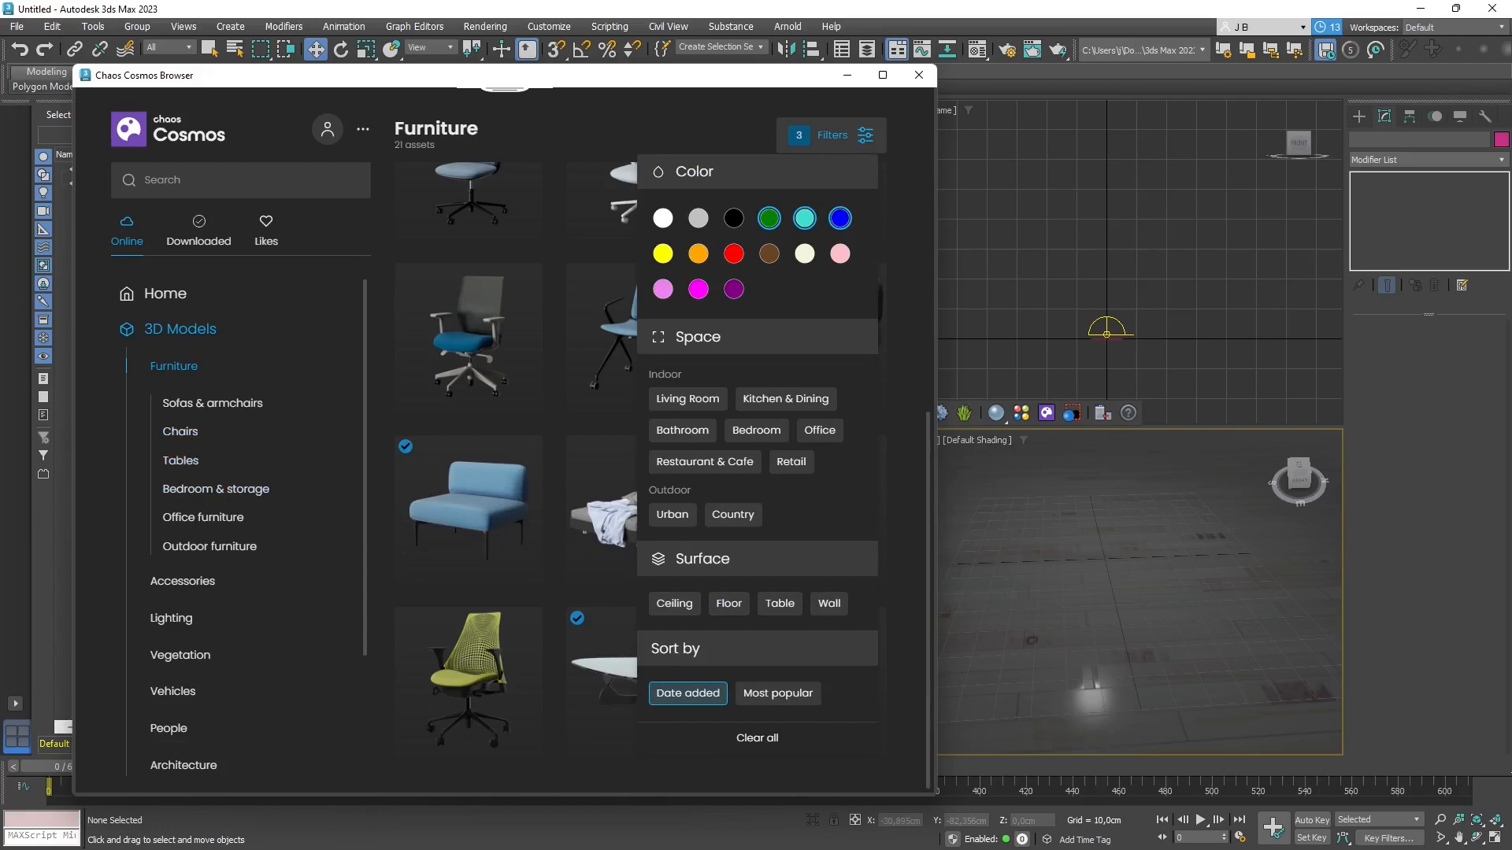
{"action": "double_click", "coordinate": [702, 559]}
{"action": "scroll", "coordinate": [180, 513], "scroll_direction": "down", "scroll_amount": 2}
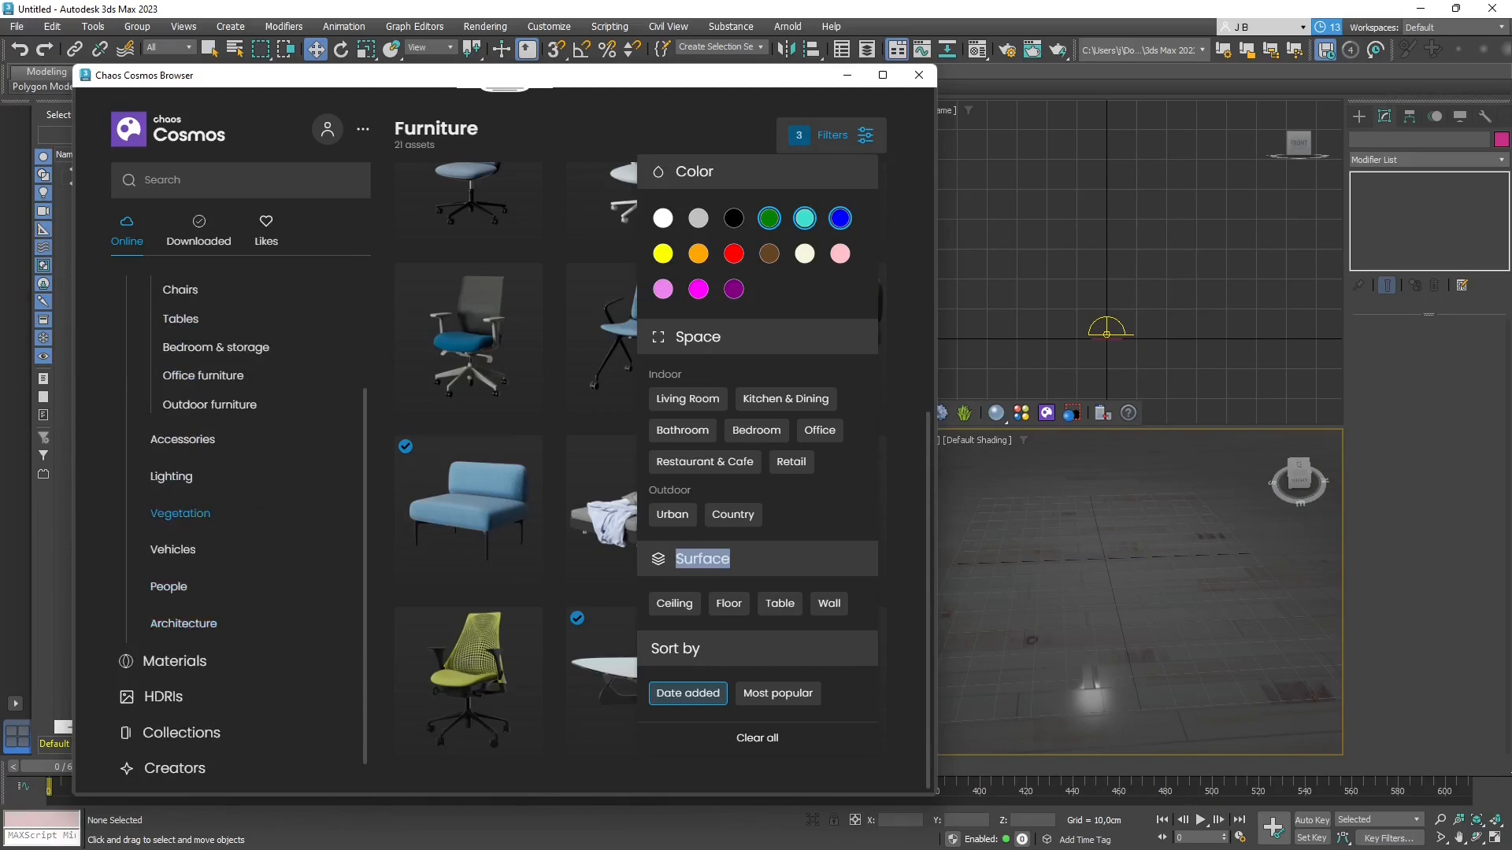
{"action": "left_click", "coordinate": [171, 477]}
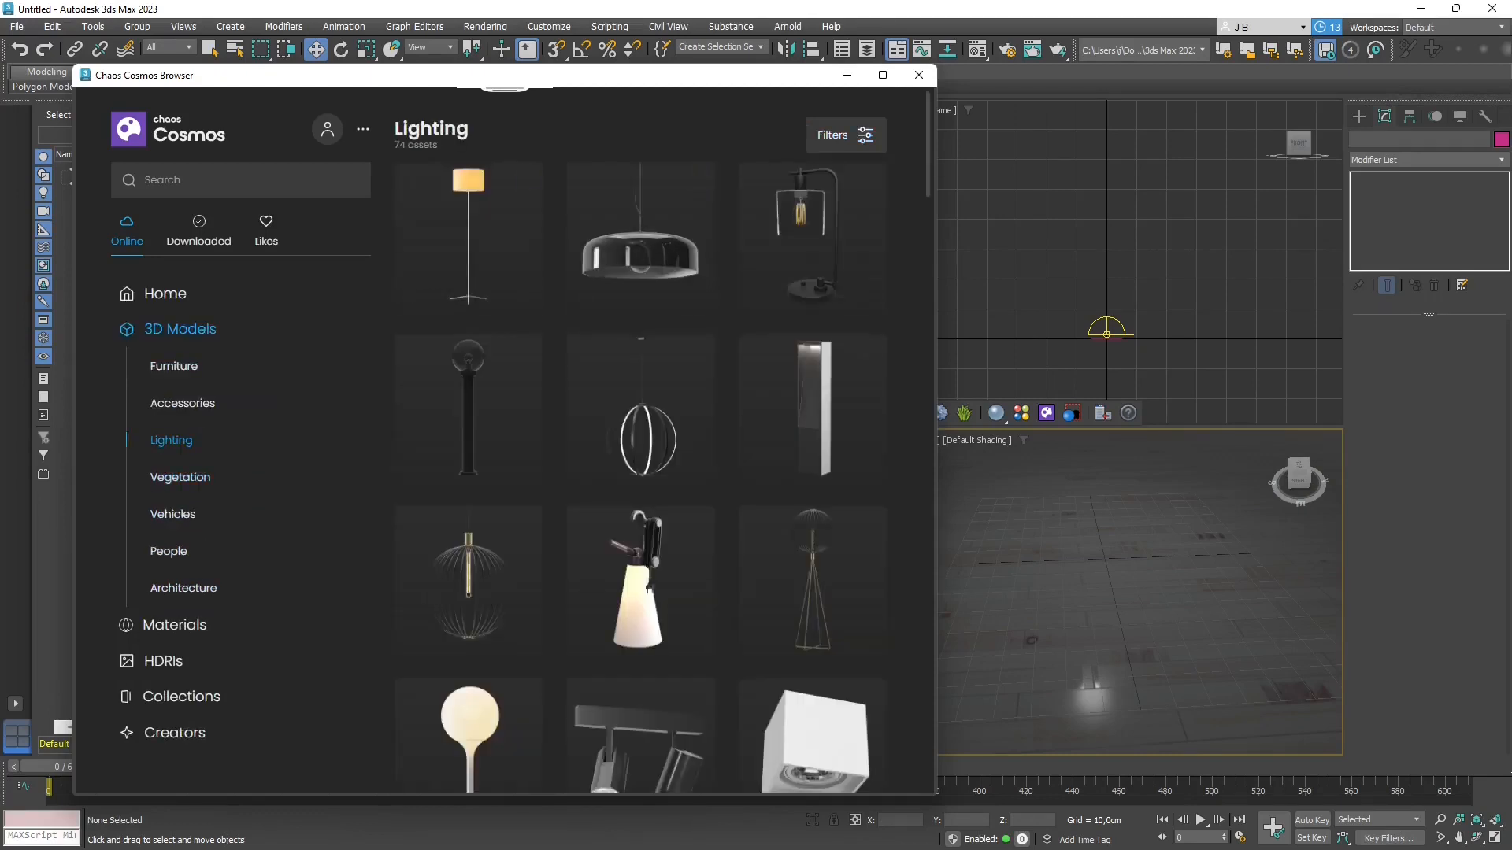
{"action": "left_click", "coordinate": [845, 135]}
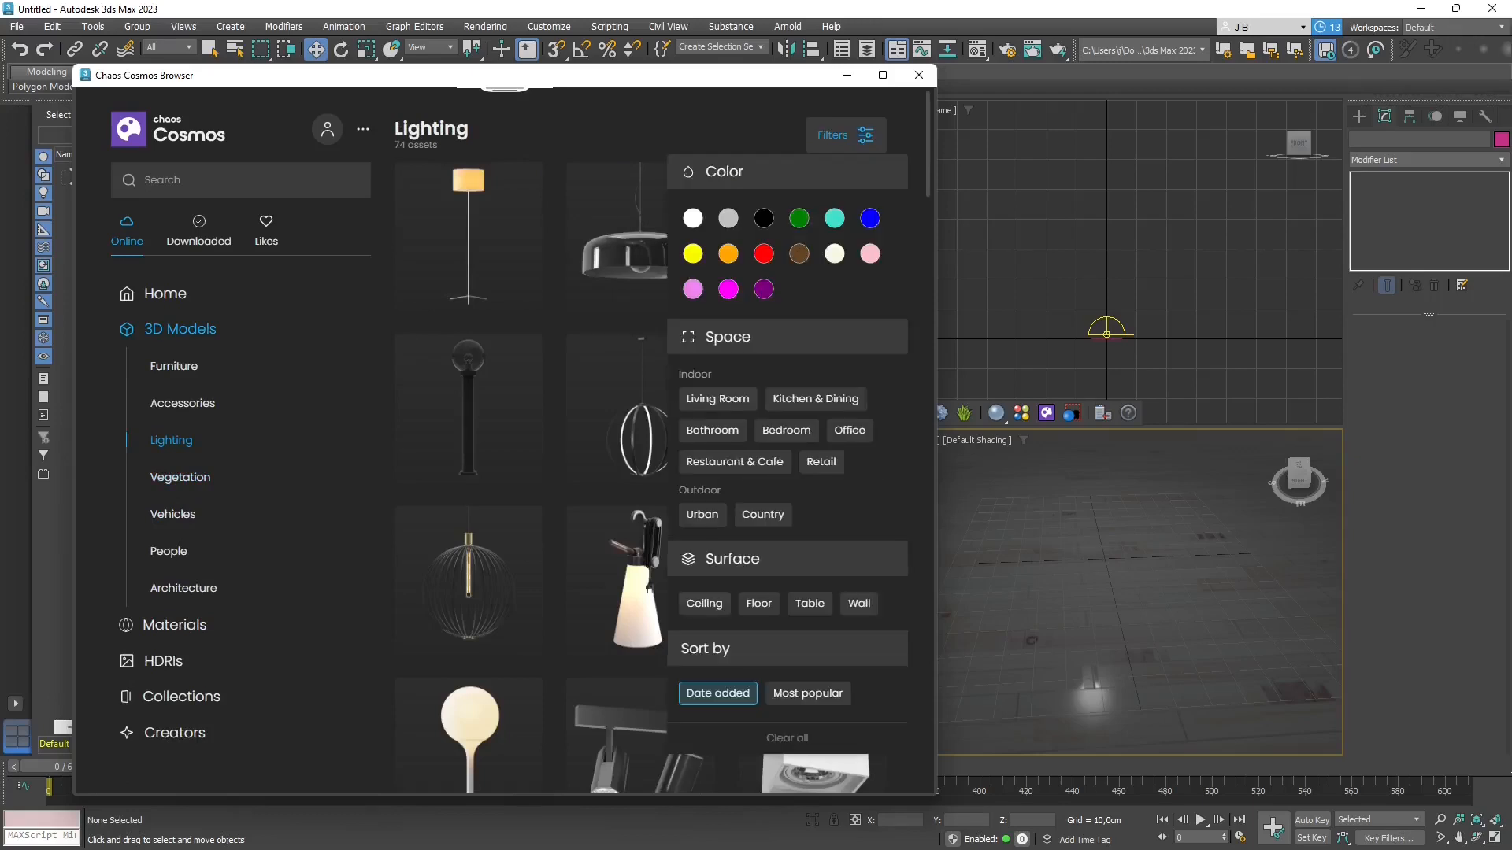
{"action": "left_click", "coordinate": [760, 604]}
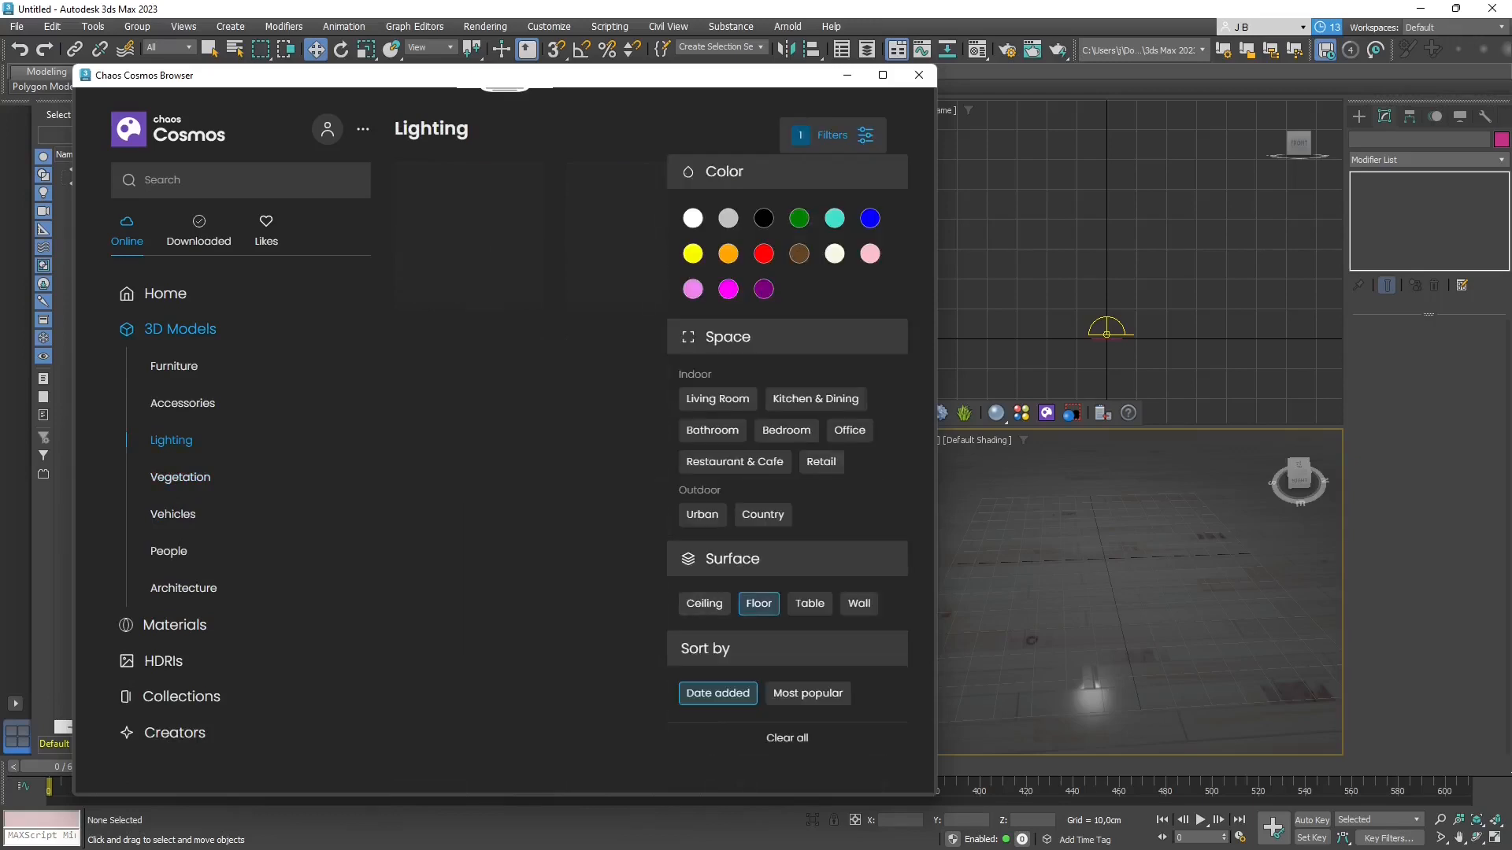
{"action": "left_click", "coordinate": [642, 149]}
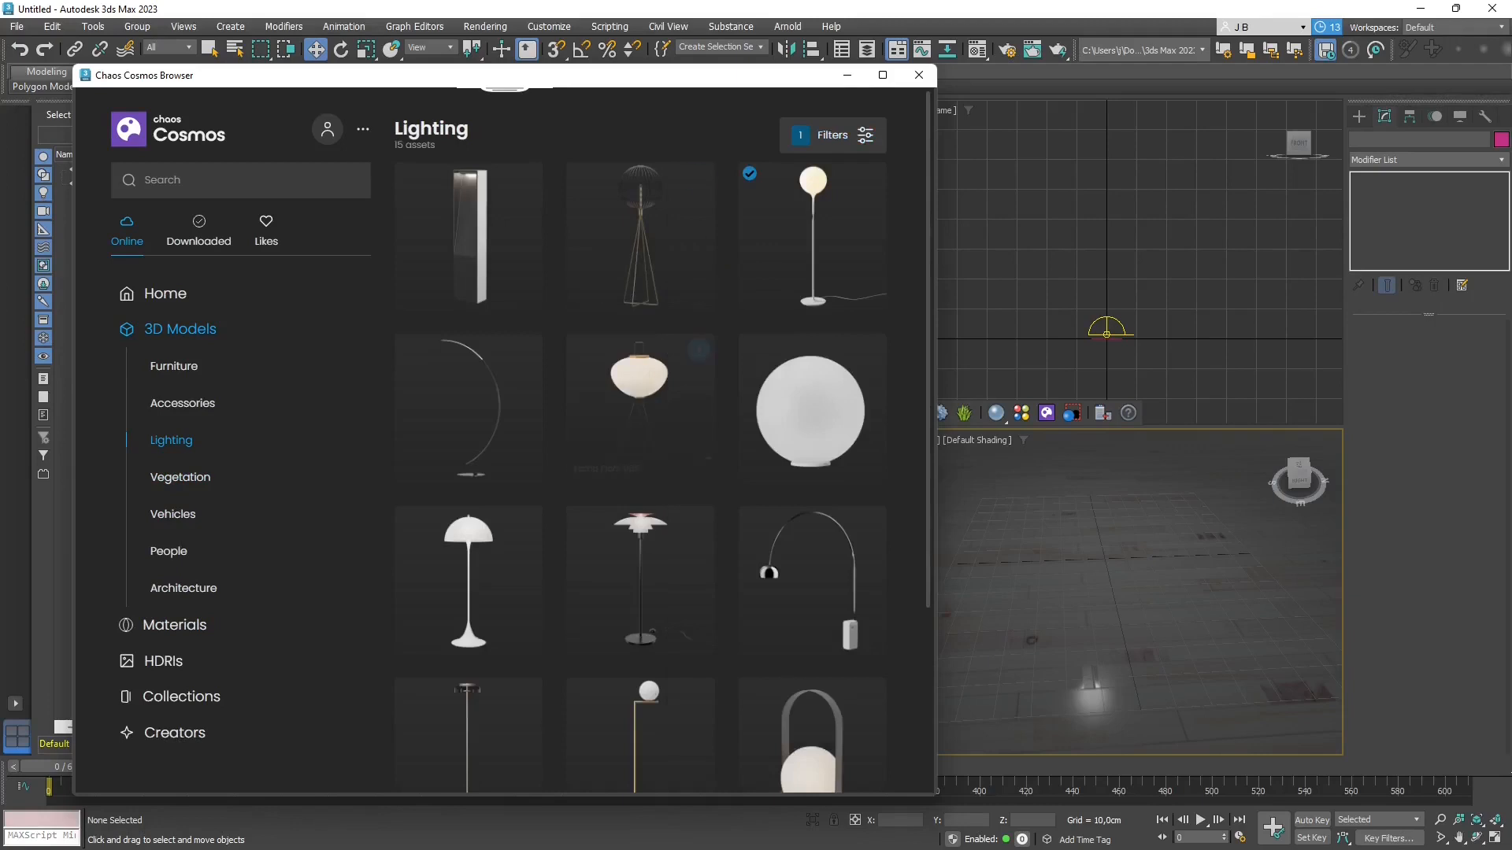
- Download the Lamp Floor 006 and Lamp Floor 008 models
{"action": "scroll", "coordinate": [811, 402], "scroll_direction": "down", "scroll_amount": 2}
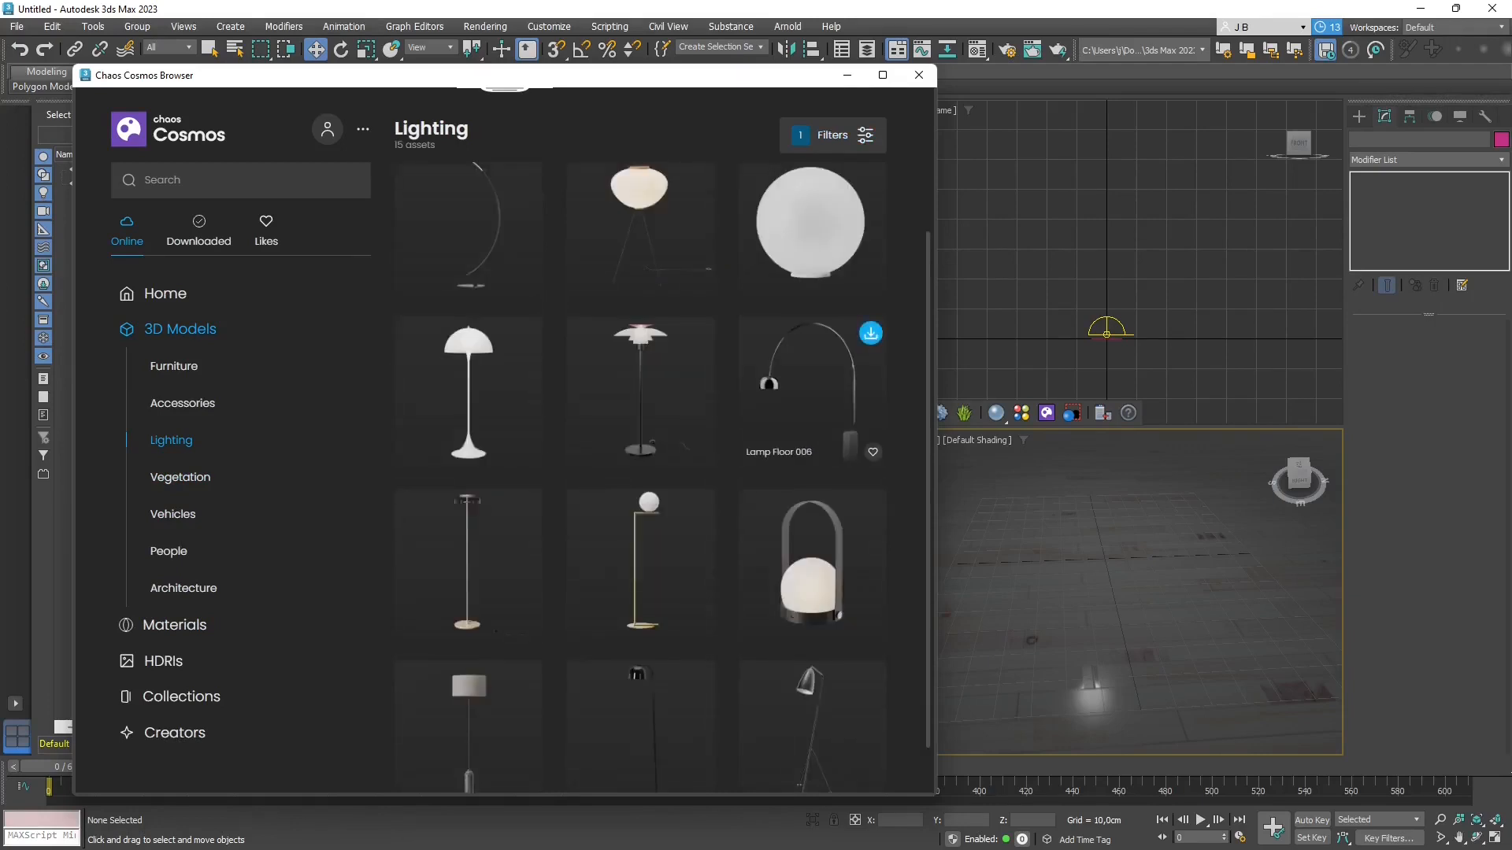
{"action": "scroll", "coordinate": [811, 402], "scroll_direction": "down", "scroll_amount": 1}
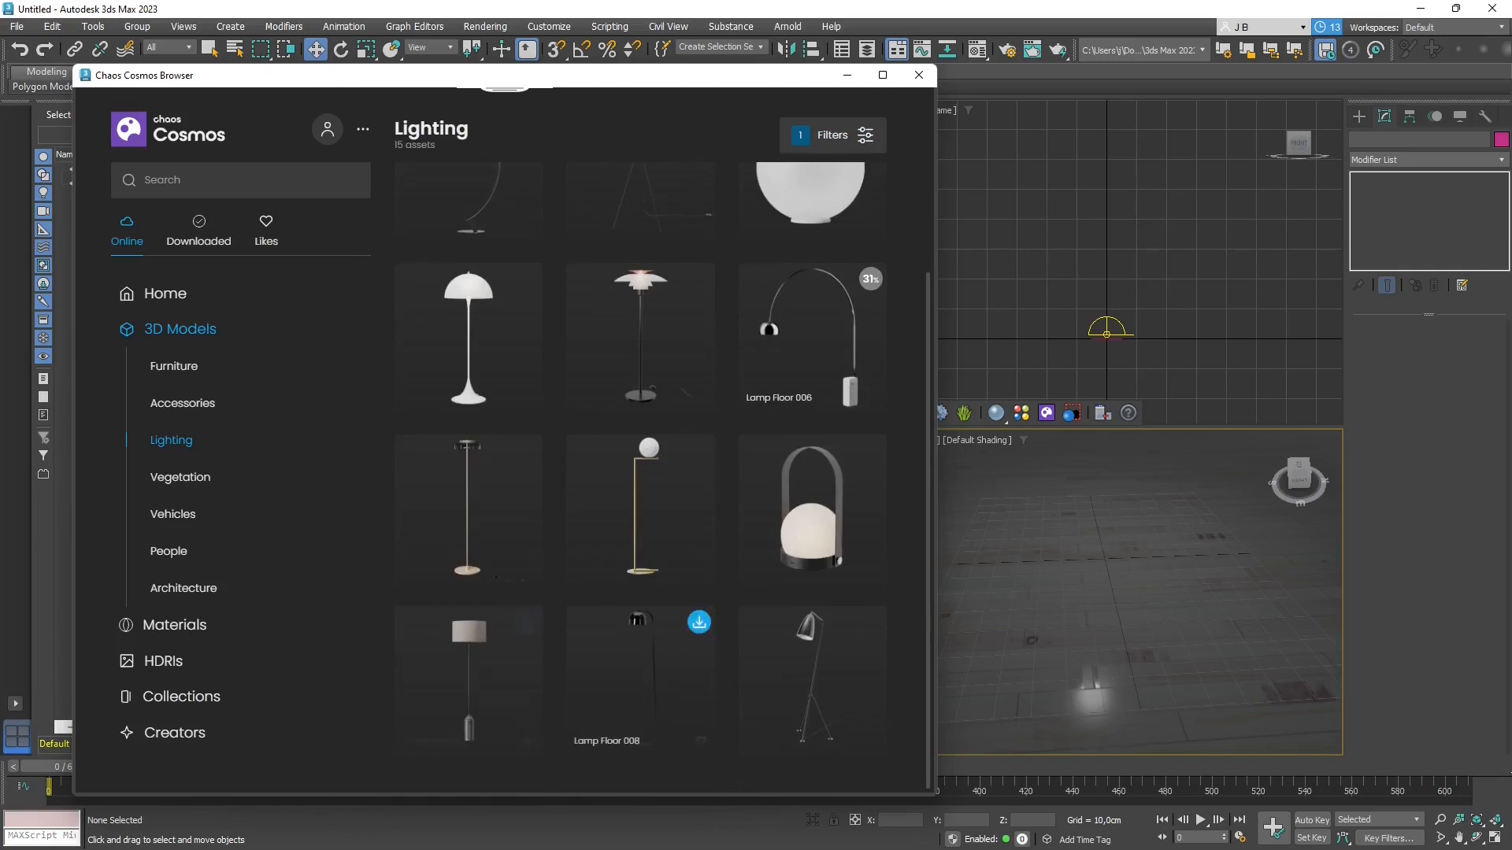
{"action": "left_click", "coordinate": [700, 622]}
{"action": "scroll", "coordinate": [699, 622], "scroll_direction": "up", "scroll_amount": 3}
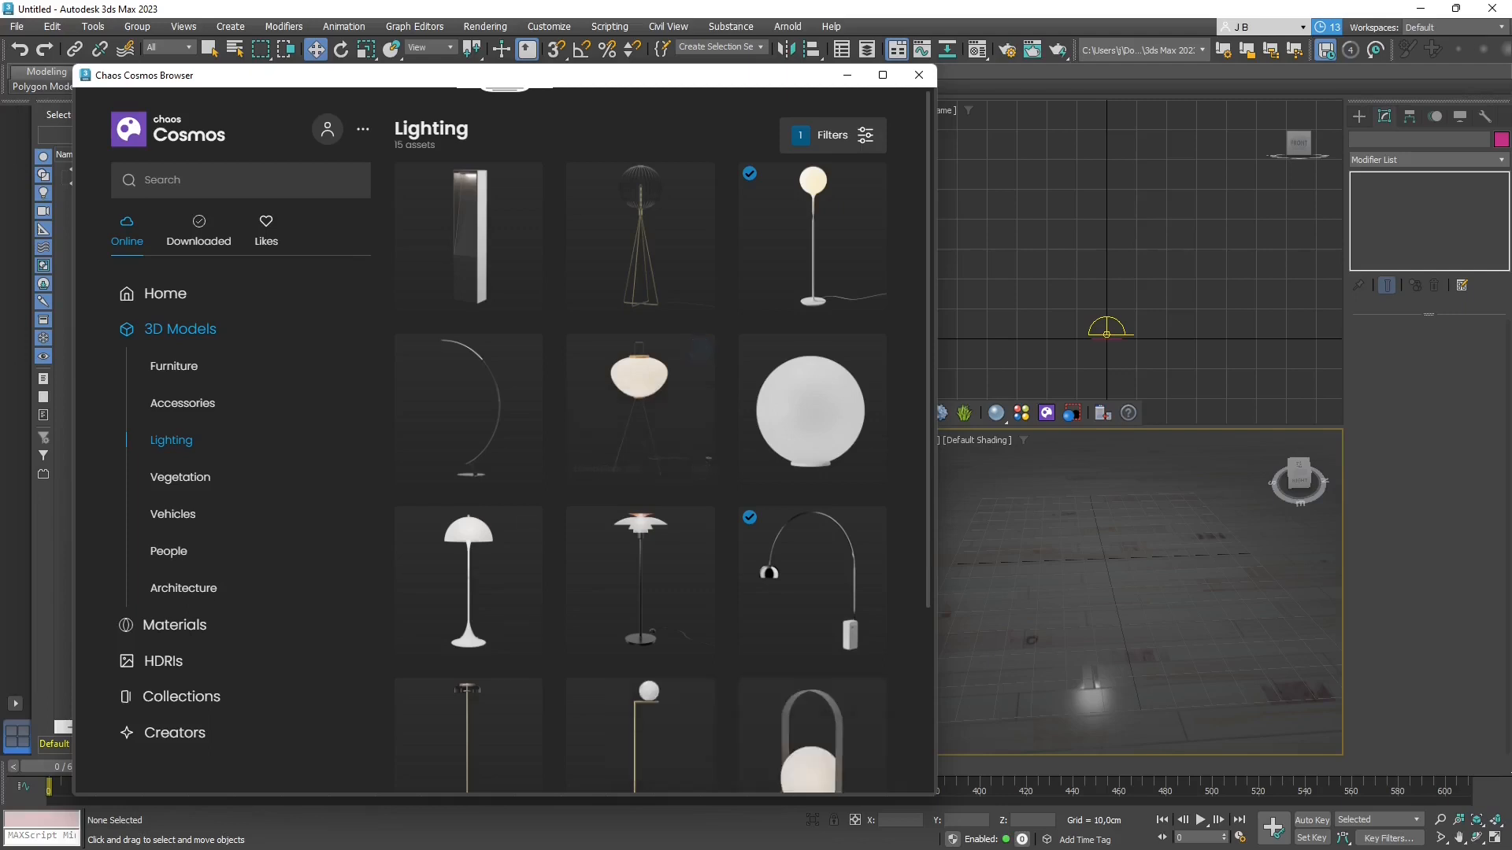
- Look through the Vegetation, Furniture and Accessories categories of the online 3D models
{"action": "left_click", "coordinate": [181, 477]}
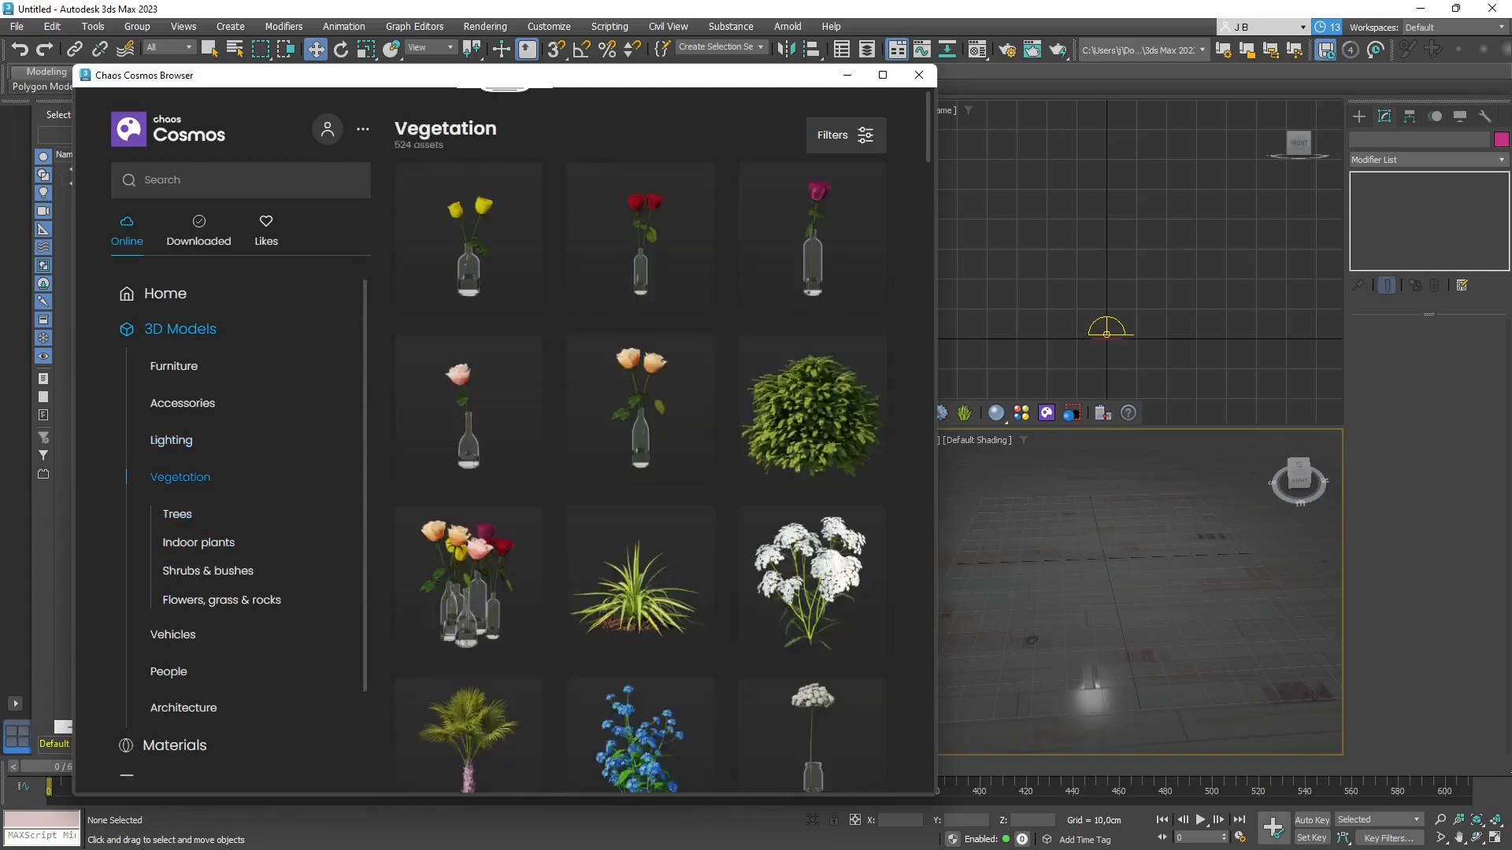
{"action": "left_click", "coordinate": [174, 366]}
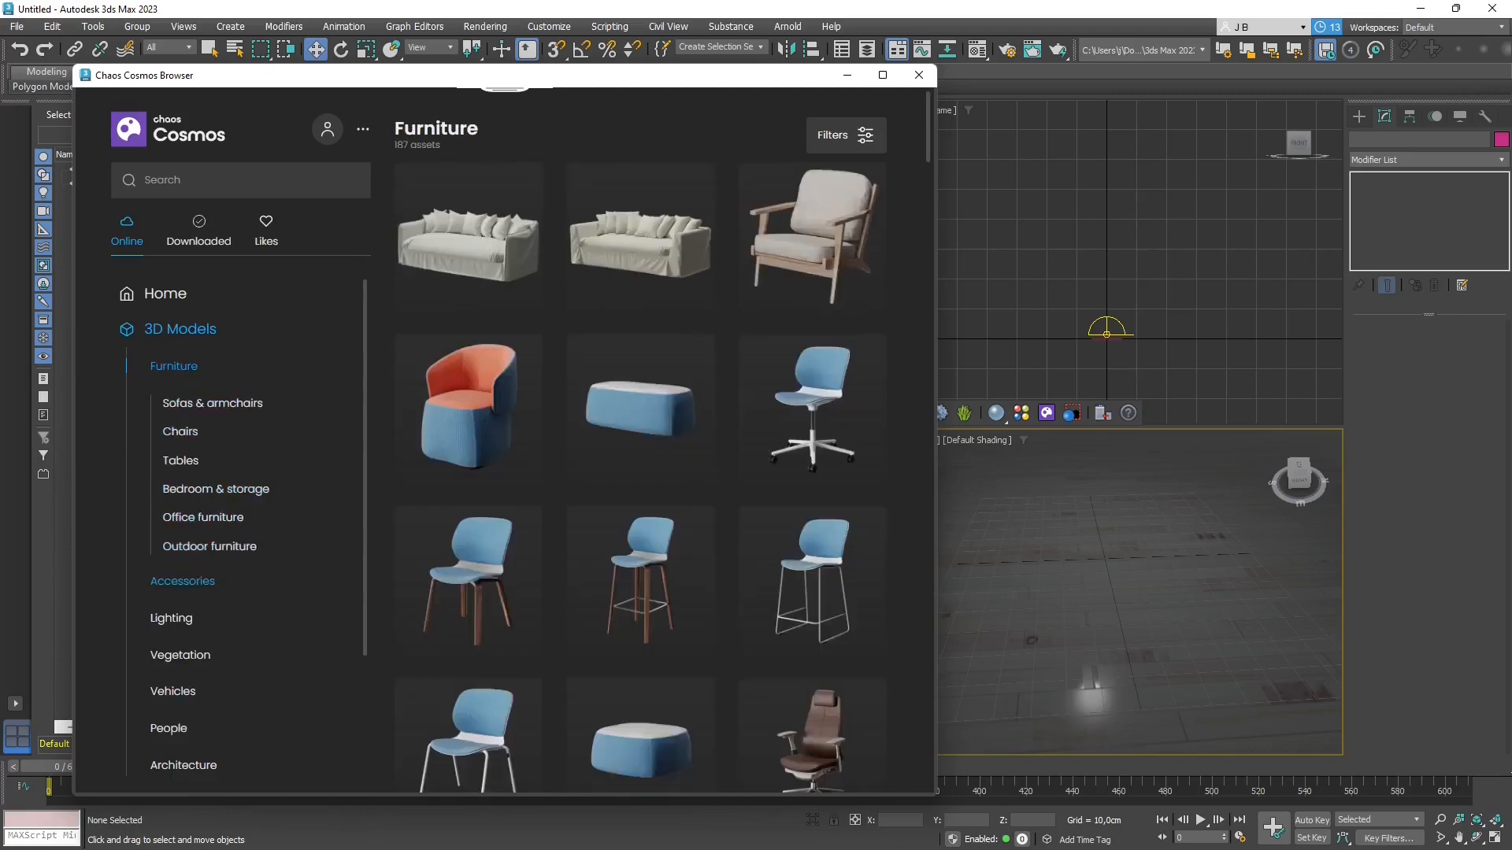
{"action": "left_click", "coordinate": [183, 582]}
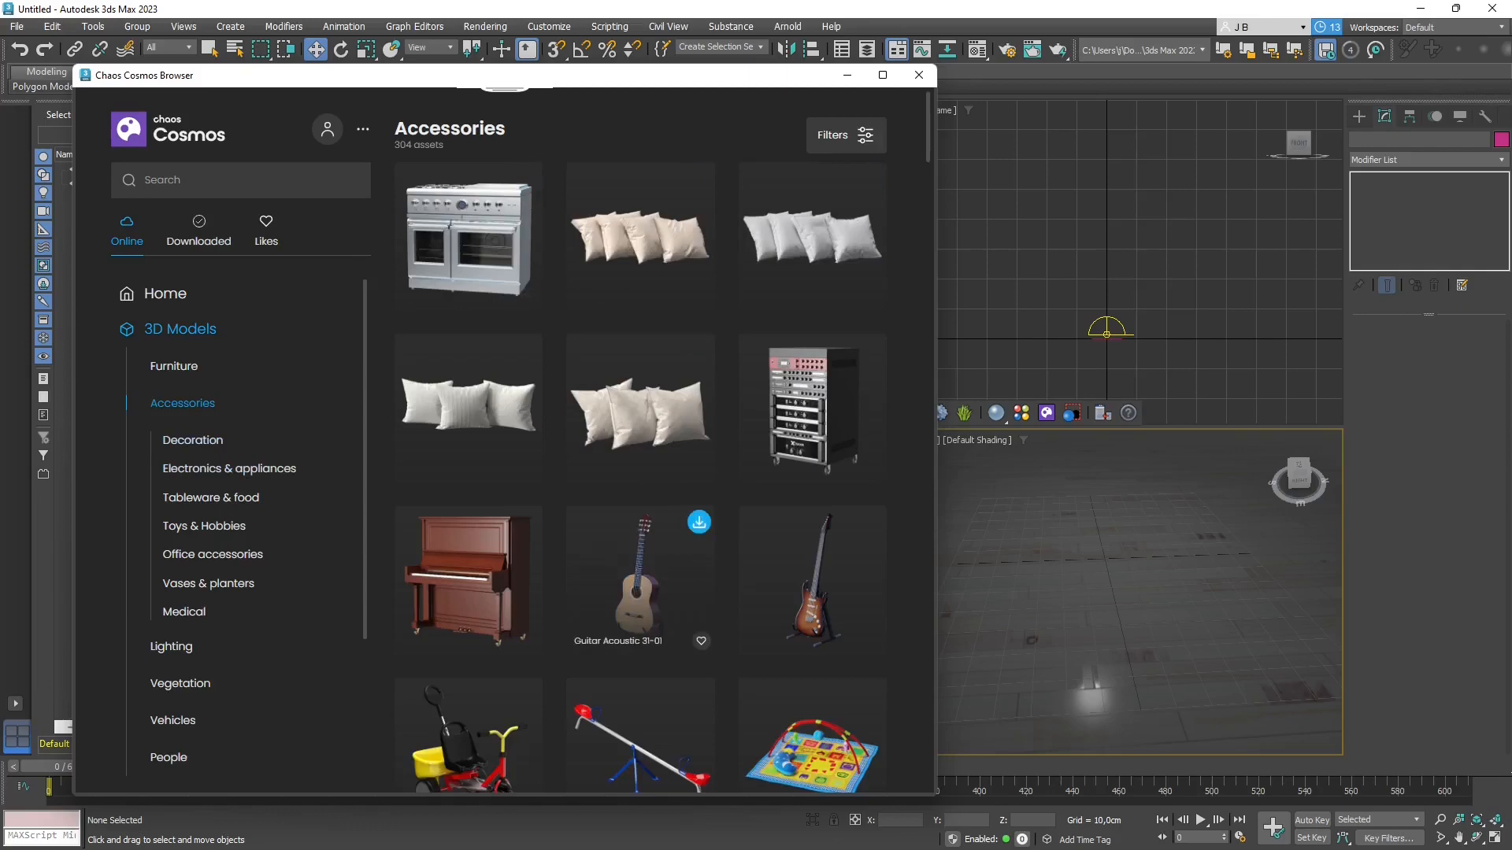
{"action": "scroll", "coordinate": [640, 574], "scroll_direction": "down", "scroll_amount": 2}
{"action": "scroll", "coordinate": [640, 575], "scroll_direction": "down", "scroll_amount": 4}
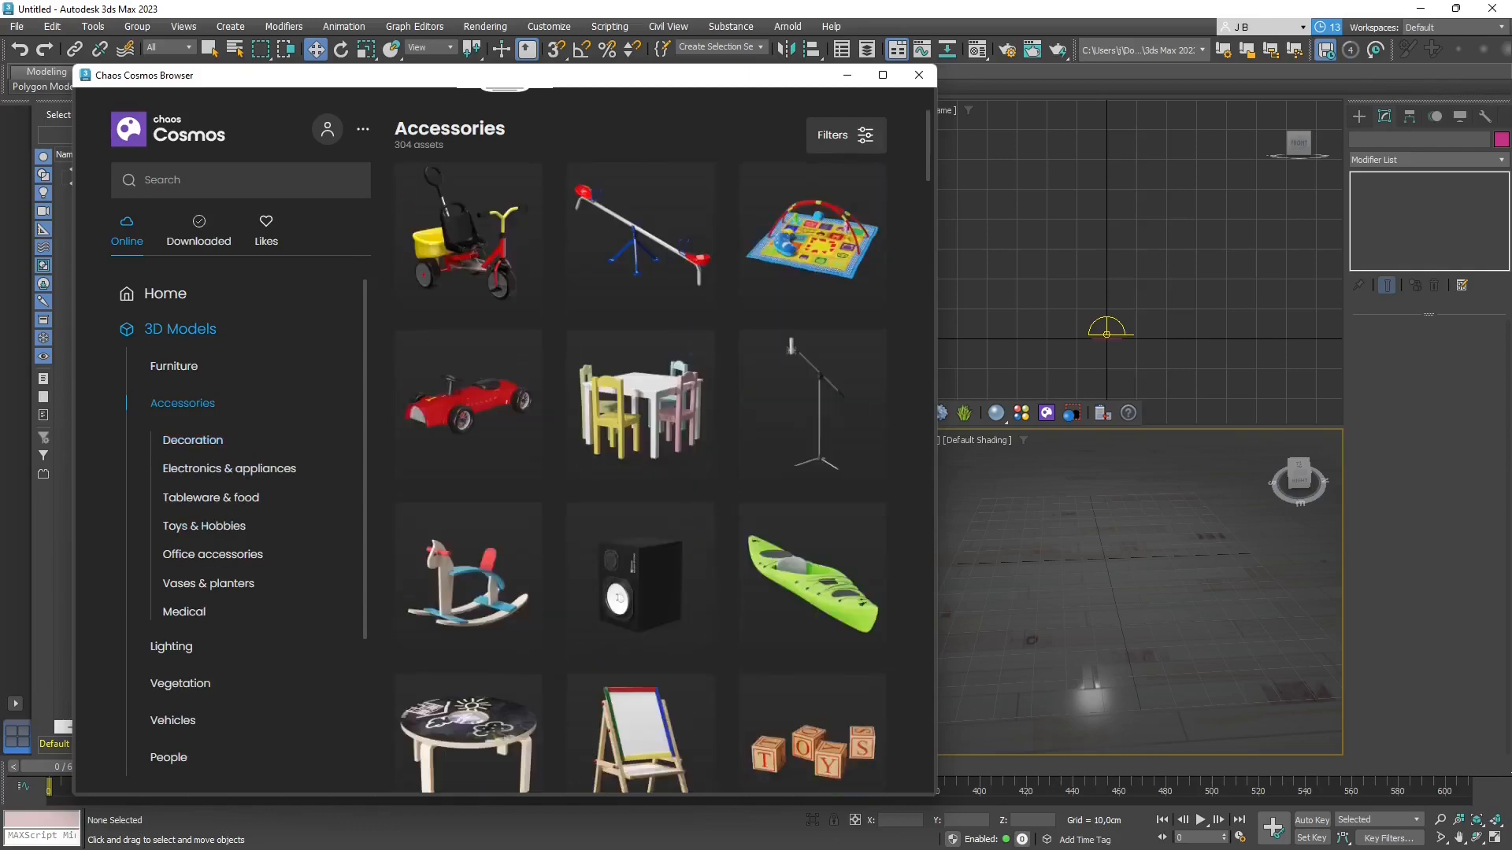
- Browse the Electronics & appliances and Office accessories subcategories and go back to the Vegetation category
{"action": "left_click", "coordinate": [229, 469]}
{"action": "scroll", "coordinate": [640, 575], "scroll_direction": "down", "scroll_amount": 6}
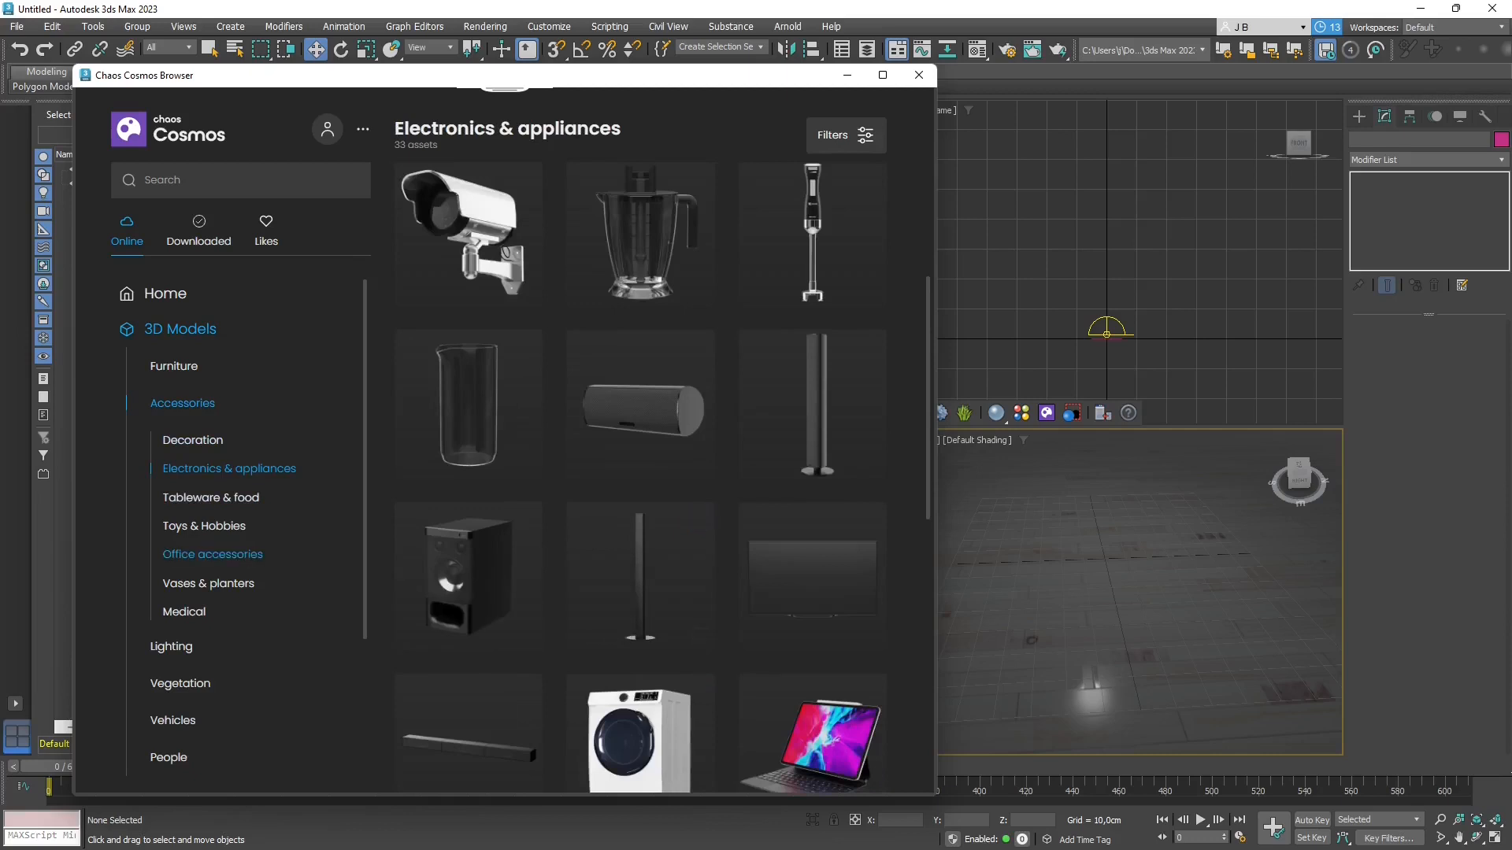
{"action": "left_click", "coordinate": [213, 554]}
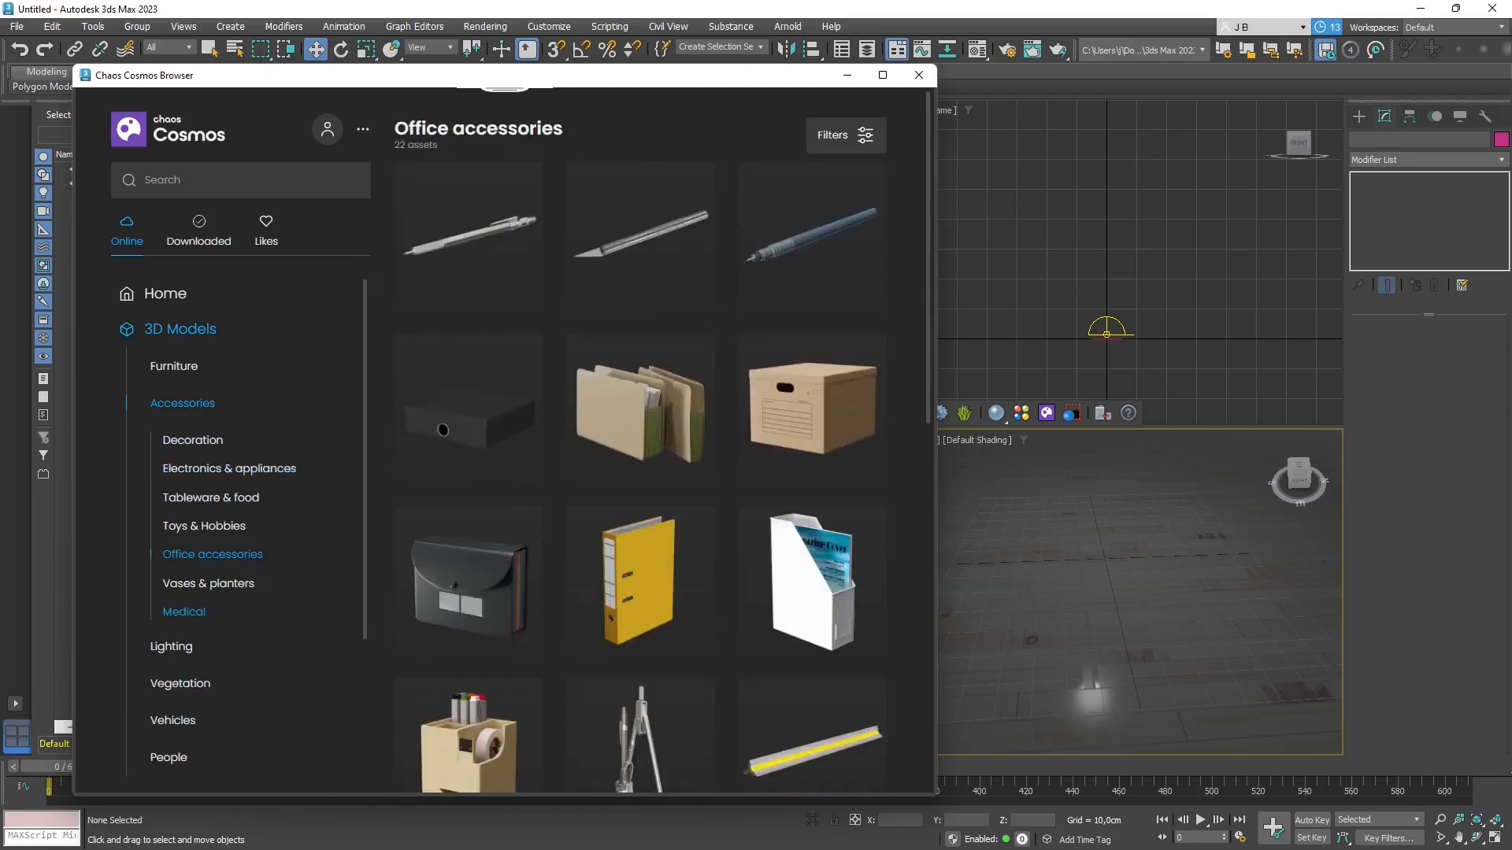
{"action": "scroll", "coordinate": [181, 683], "scroll_direction": "down", "scroll_amount": 3}
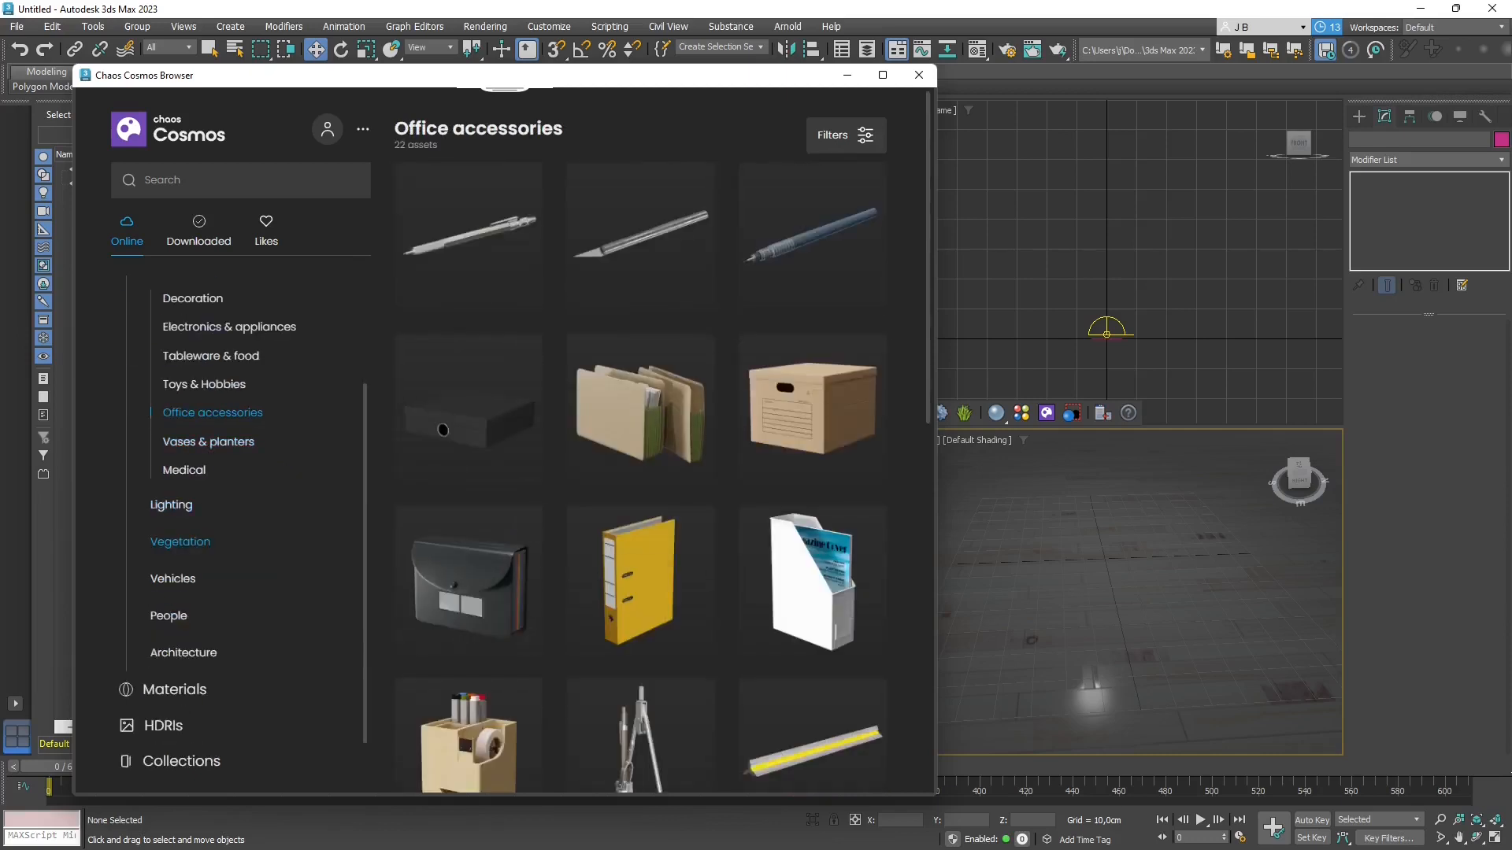
{"action": "left_click", "coordinate": [180, 542]}
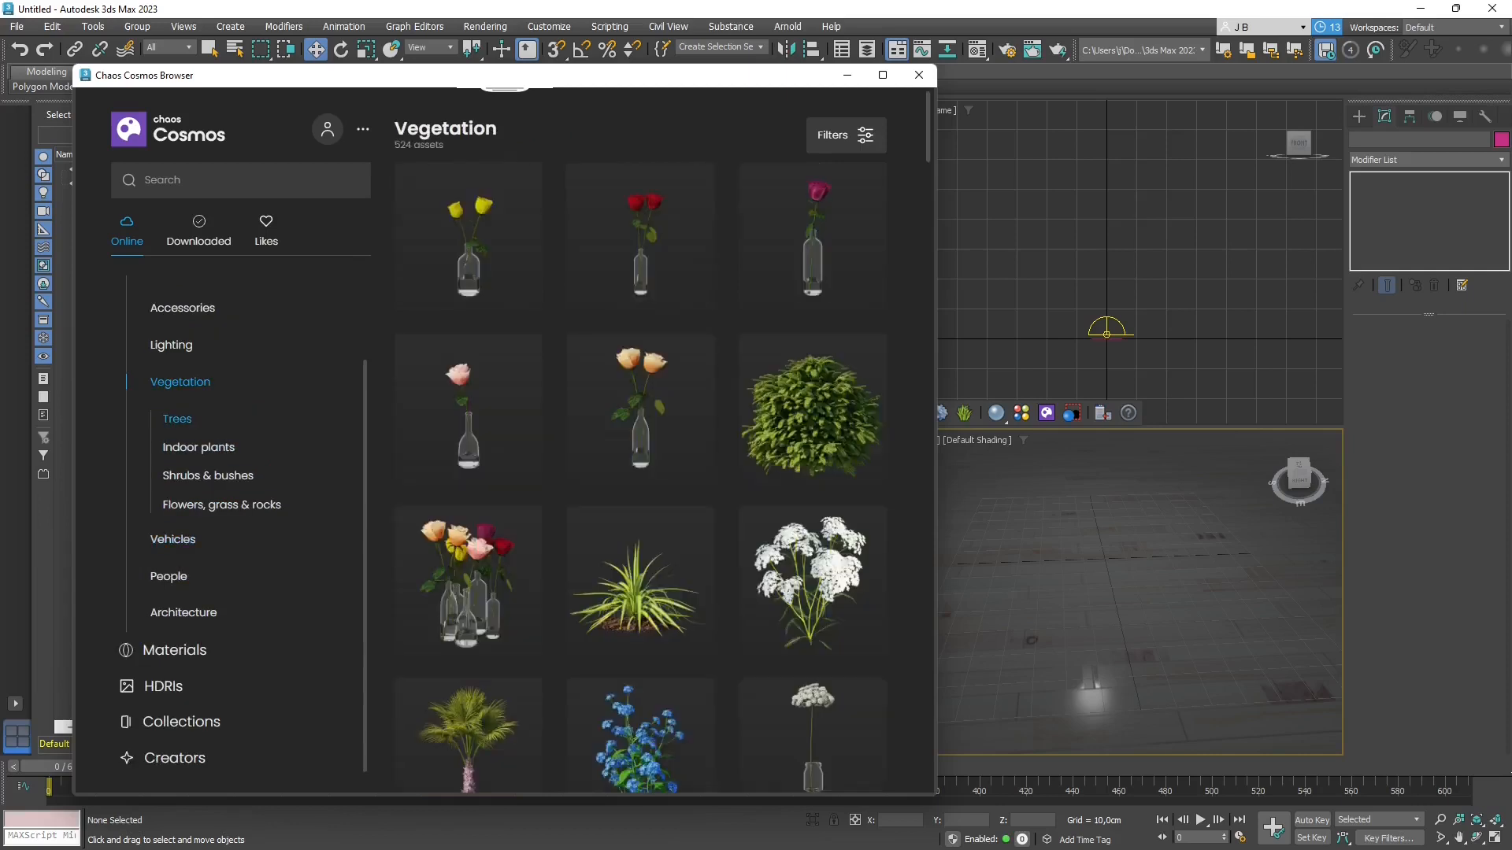
- Download Potted Plant 50-23 and Potted Plants 50-15 from the online Indoor plants category
{"action": "left_click", "coordinate": [199, 447]}
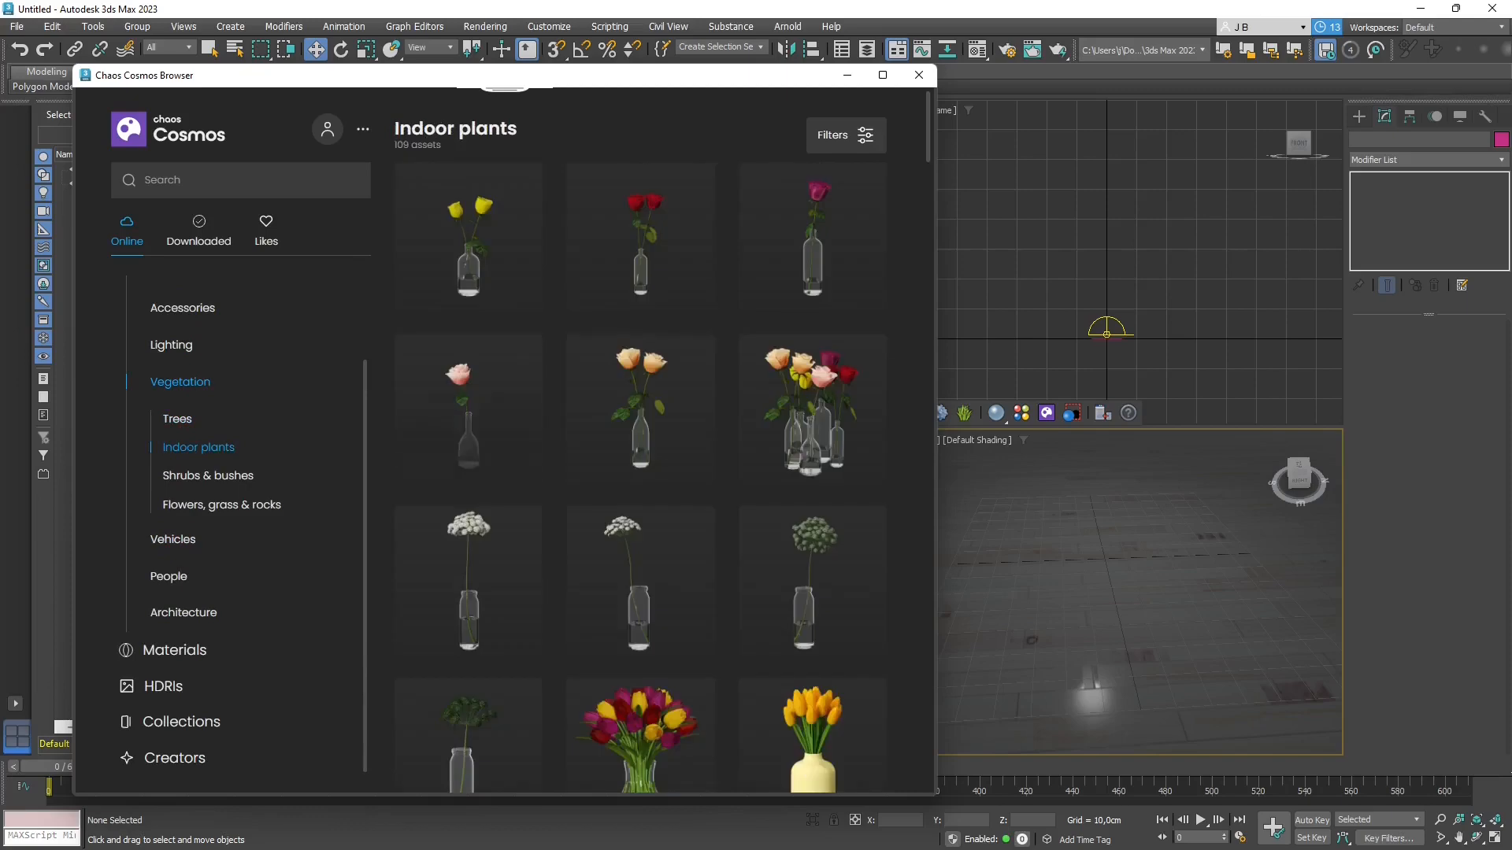
{"action": "scroll", "coordinate": [640, 477], "scroll_direction": "down", "scroll_amount": 15}
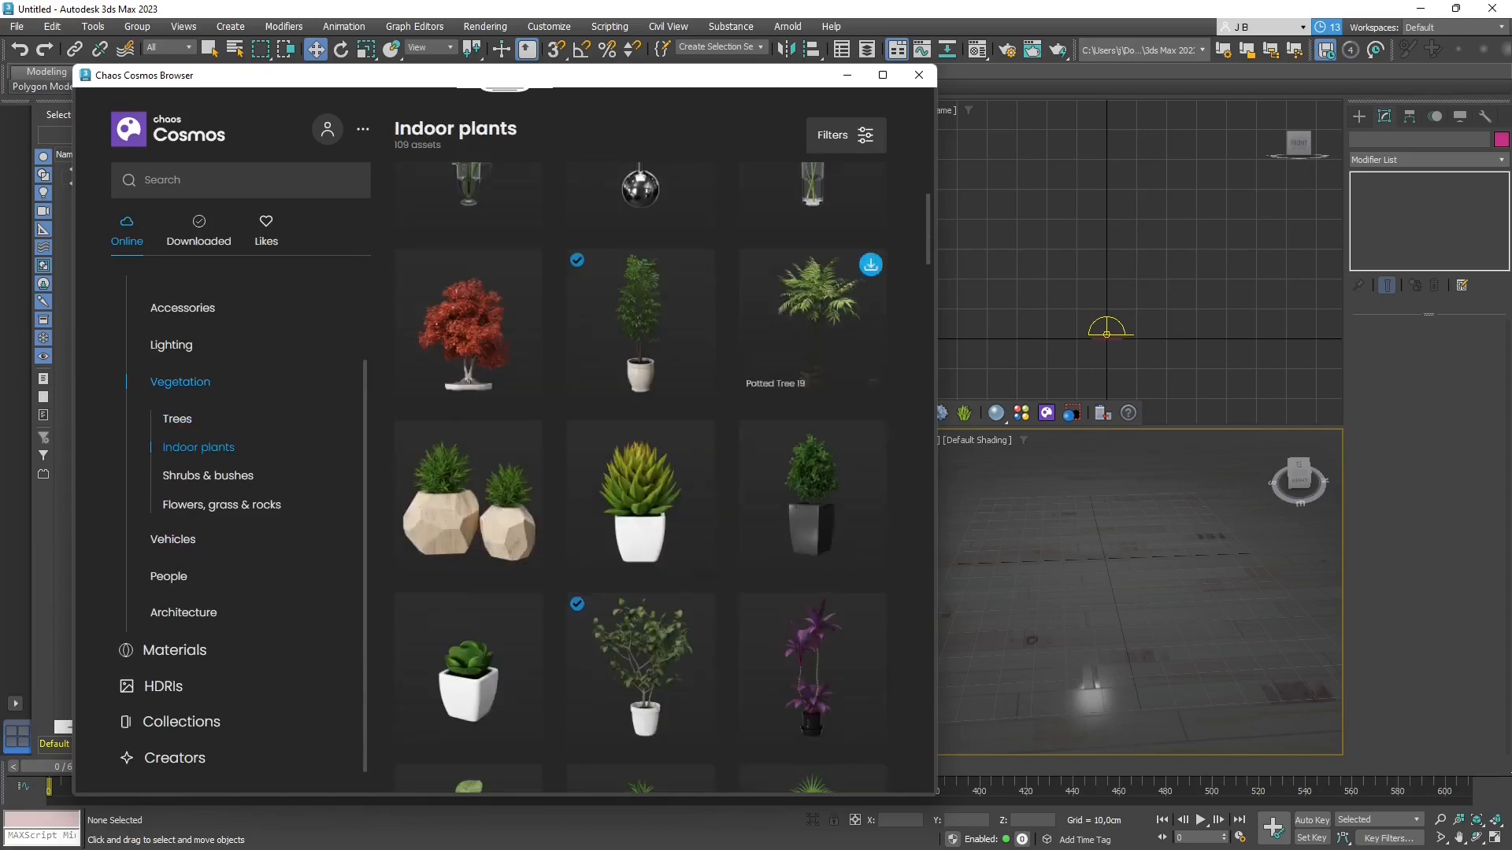
{"action": "scroll", "coordinate": [640, 331], "scroll_direction": "down", "scroll_amount": 3}
{"action": "scroll", "coordinate": [640, 394], "scroll_direction": "up", "scroll_amount": 1}
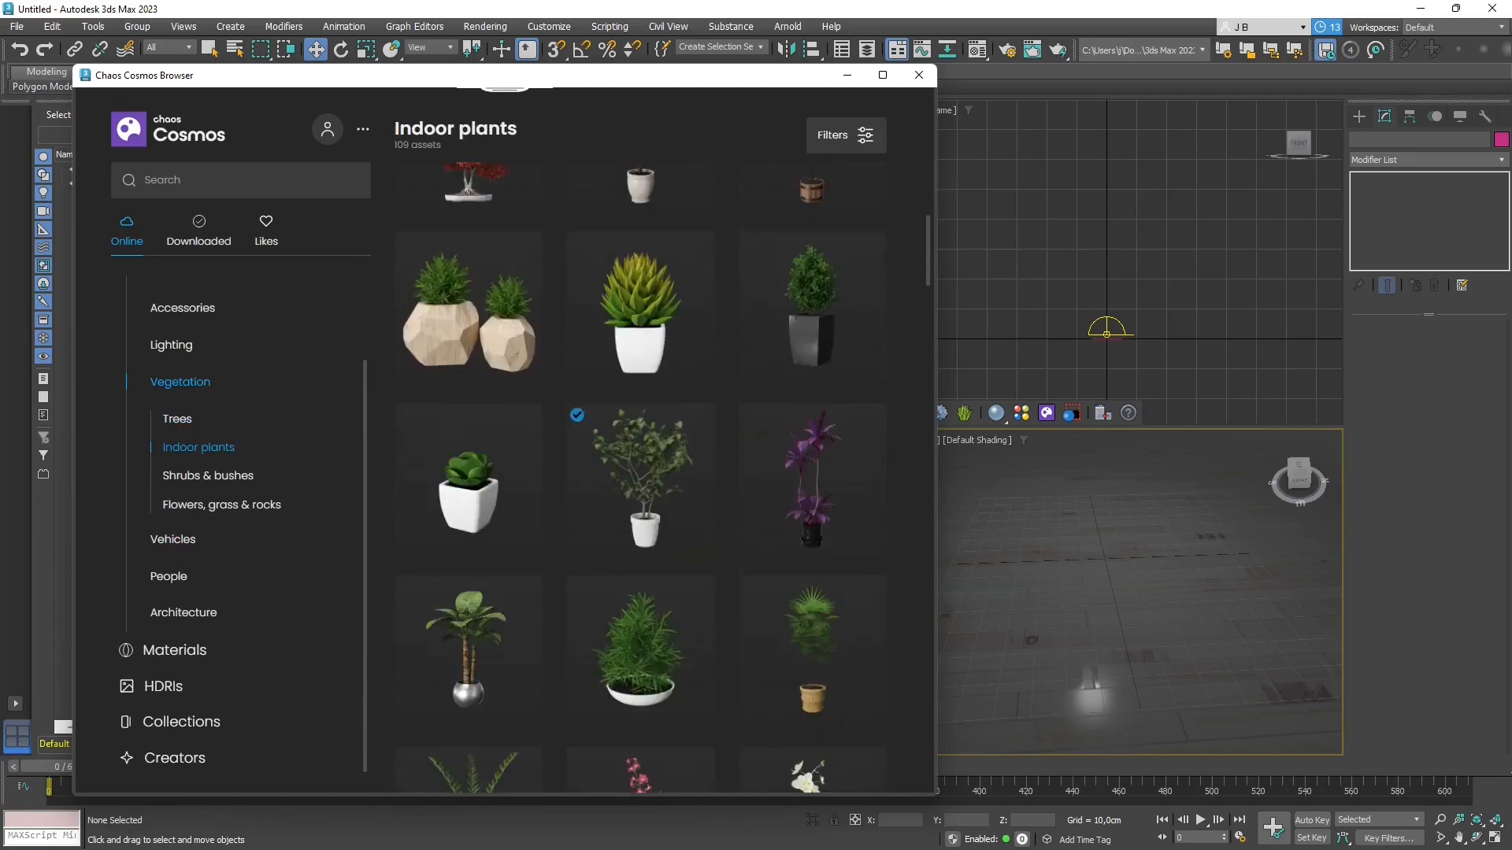
{"action": "left_click", "coordinate": [699, 247]}
{"action": "scroll", "coordinate": [504, 441], "scroll_direction": "down", "scroll_amount": 2}
{"action": "scroll", "coordinate": [473, 315], "scroll_direction": "up", "scroll_amount": 2}
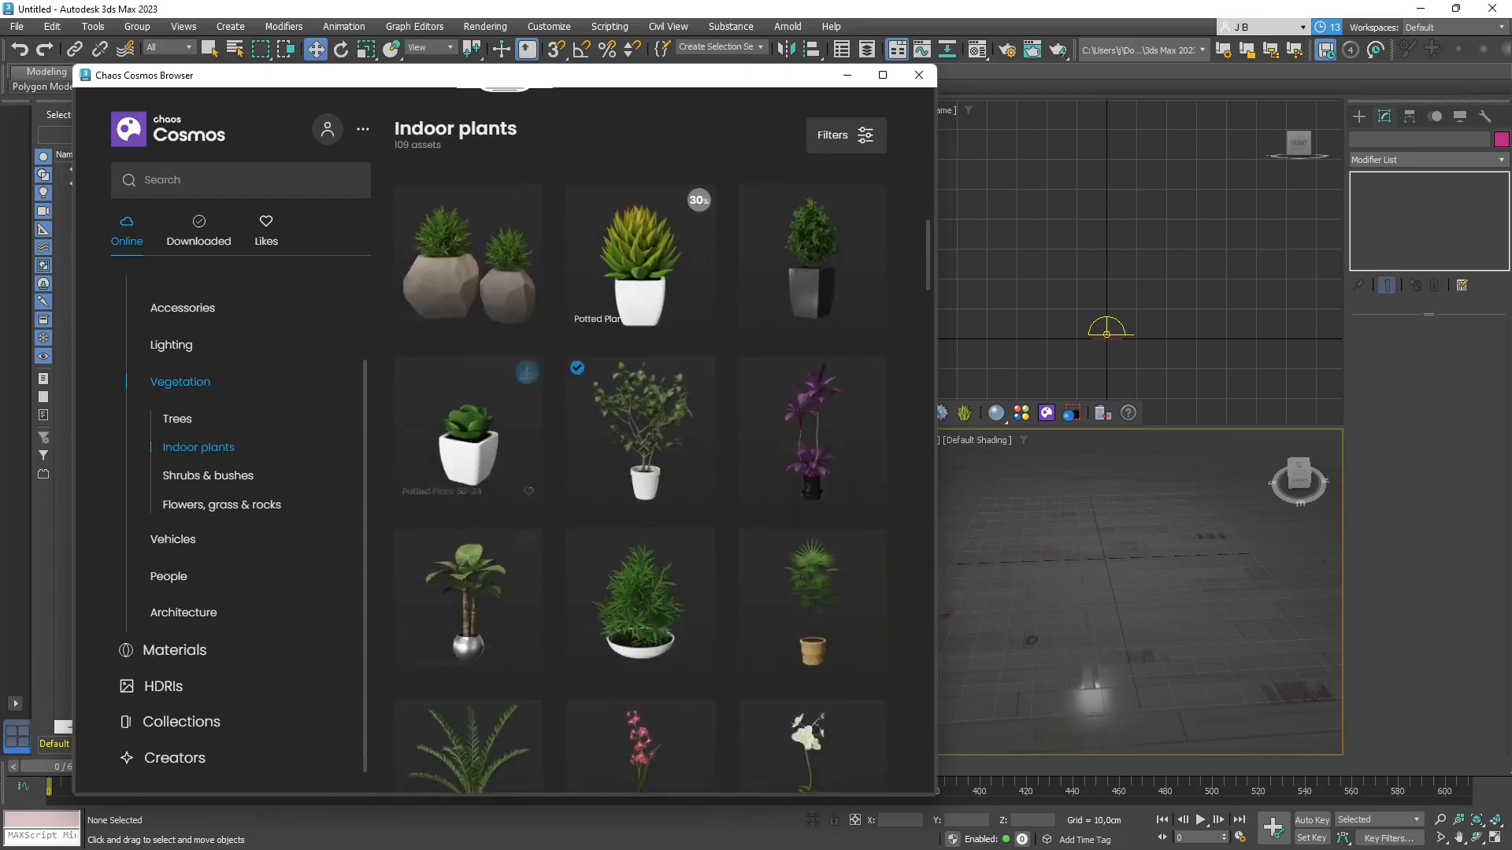
{"action": "left_click", "coordinate": [527, 200]}
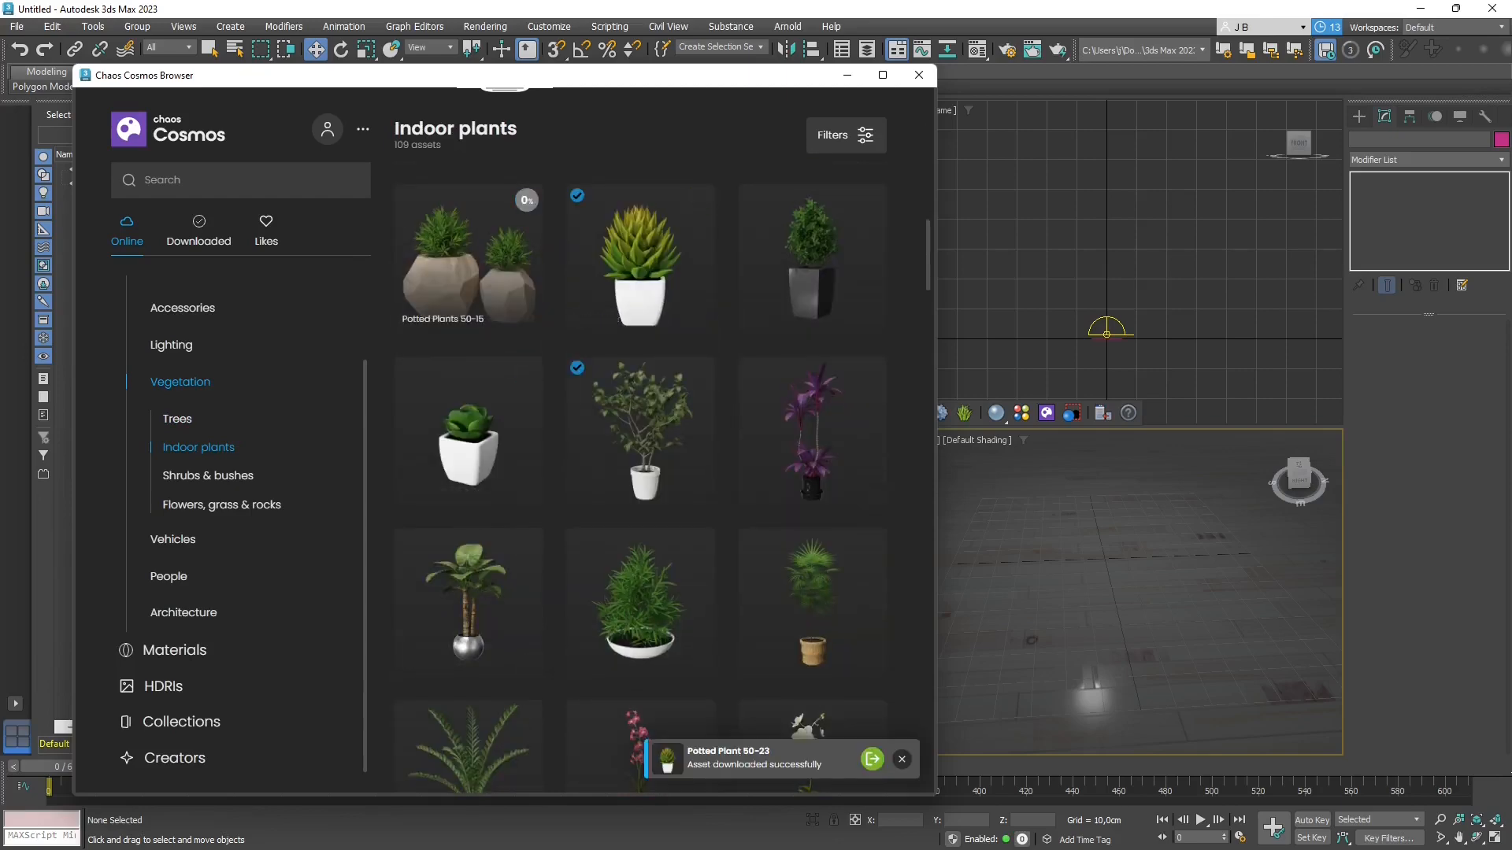
{"action": "scroll", "coordinate": [640, 473], "scroll_direction": "down", "scroll_amount": 3}
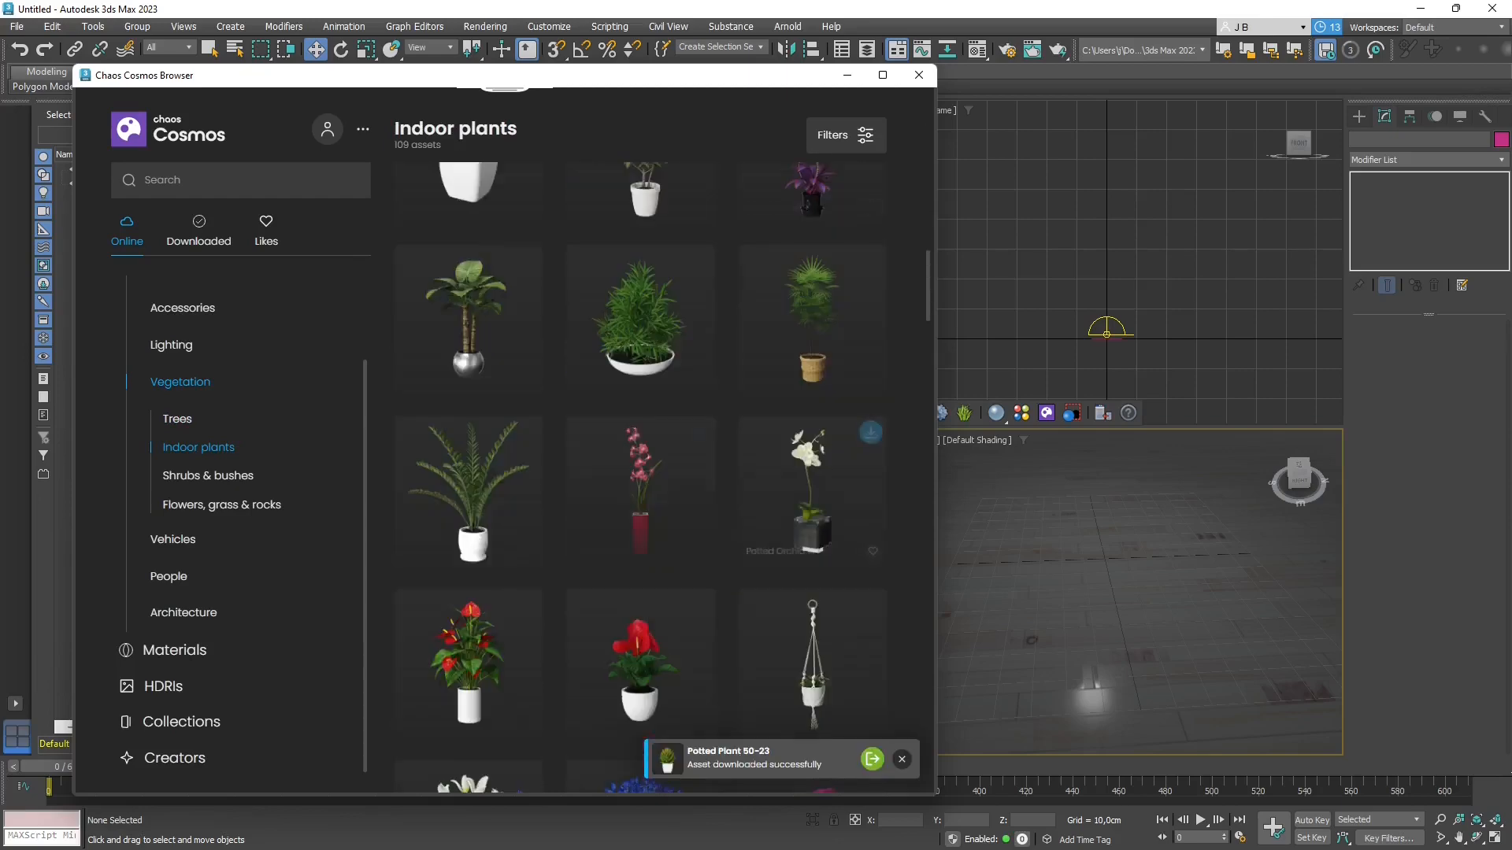
- Show the downloaded 3D models filtered to the Vegetation category
{"action": "left_click", "coordinate": [198, 229]}
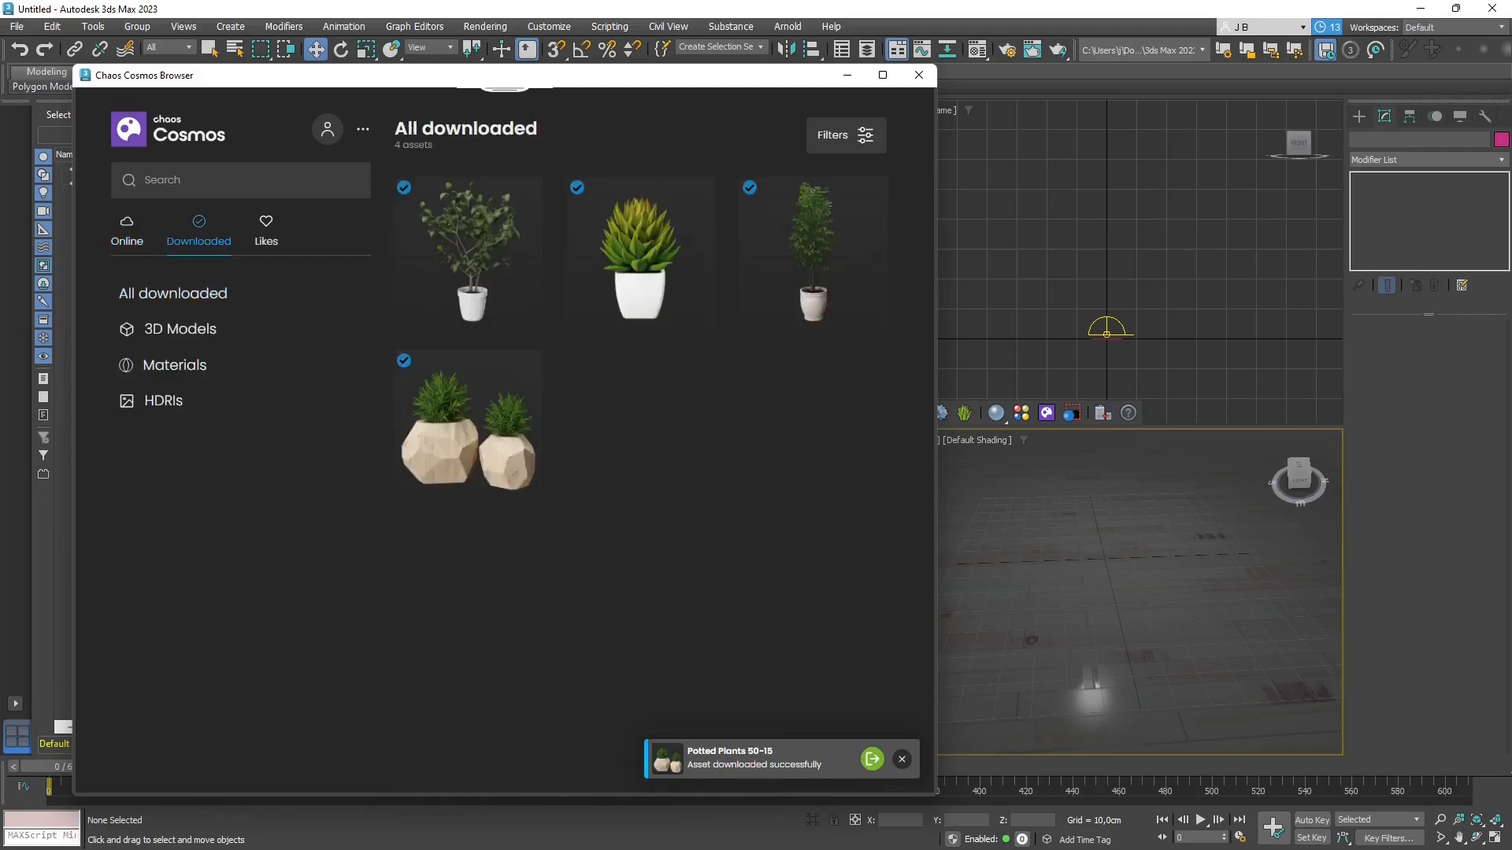
{"action": "left_click", "coordinate": [180, 329]}
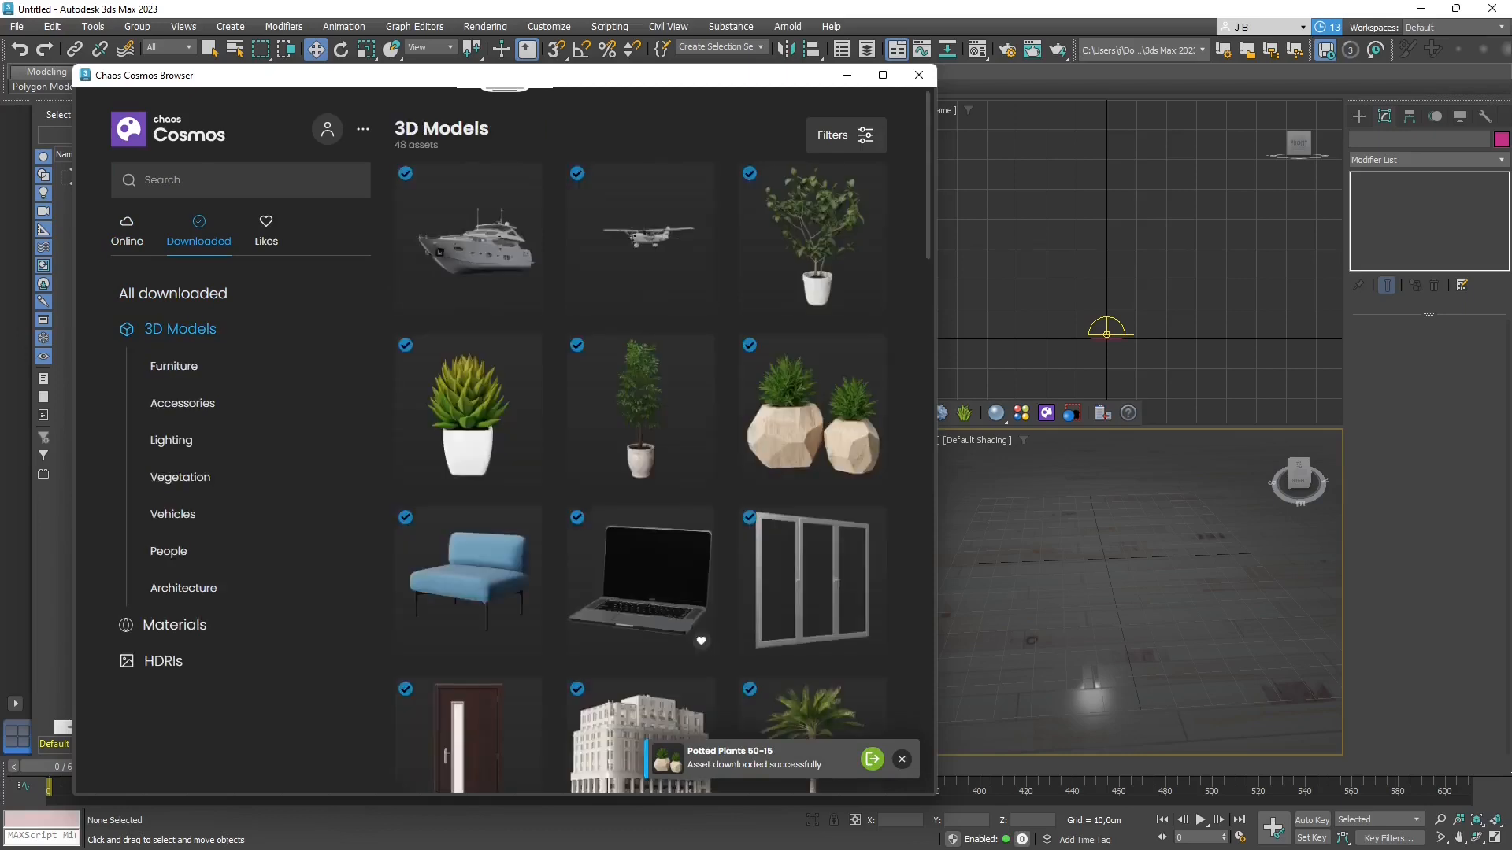
{"action": "left_click", "coordinate": [180, 477]}
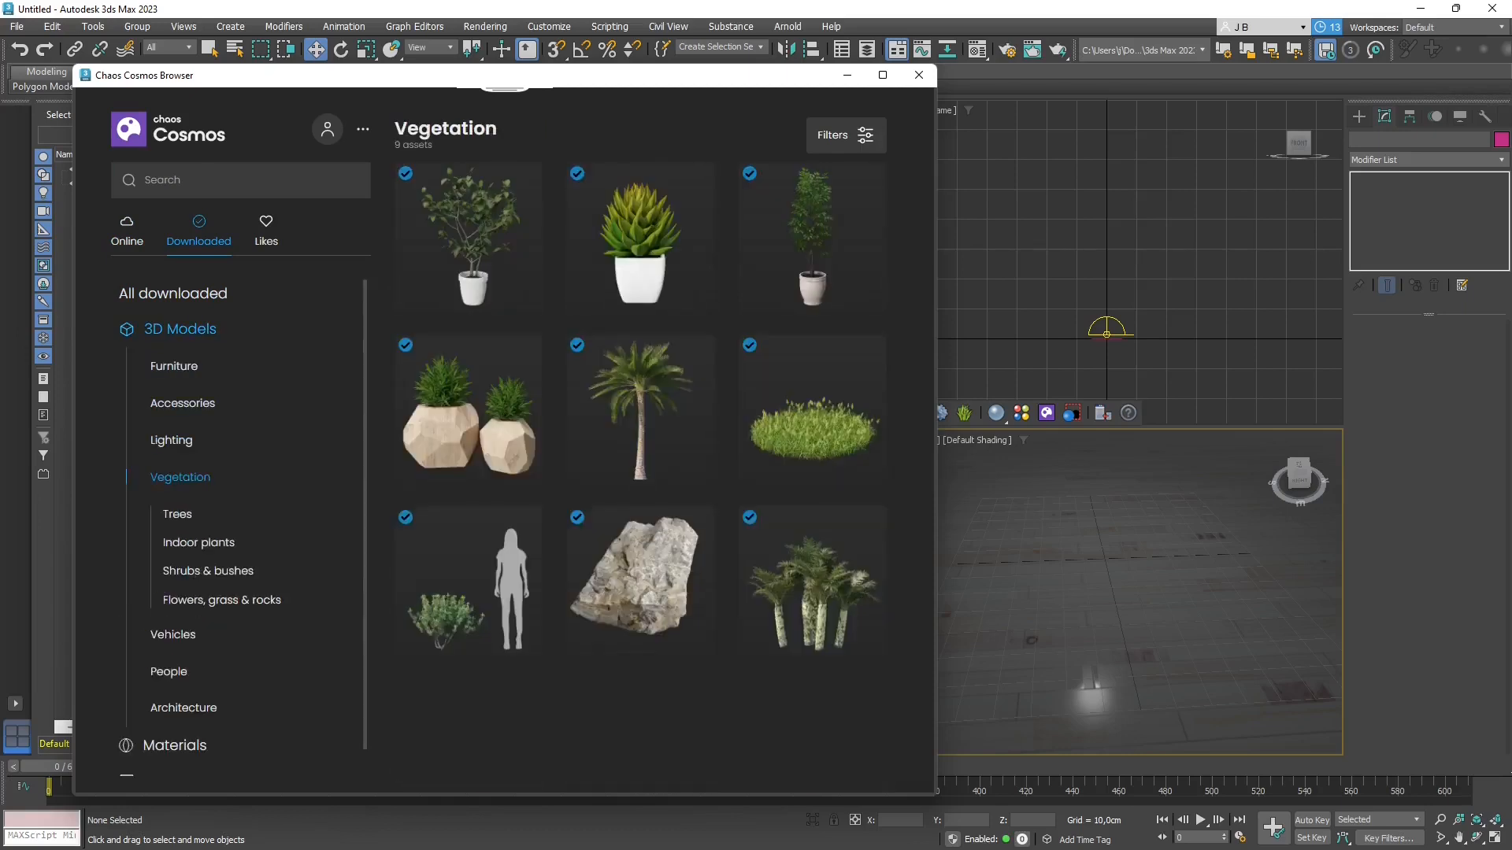
- Browse the online vegetation assets in the Shrubs & bushes and Flowers, grass & rocks subcategories
{"action": "left_click", "coordinate": [127, 233]}
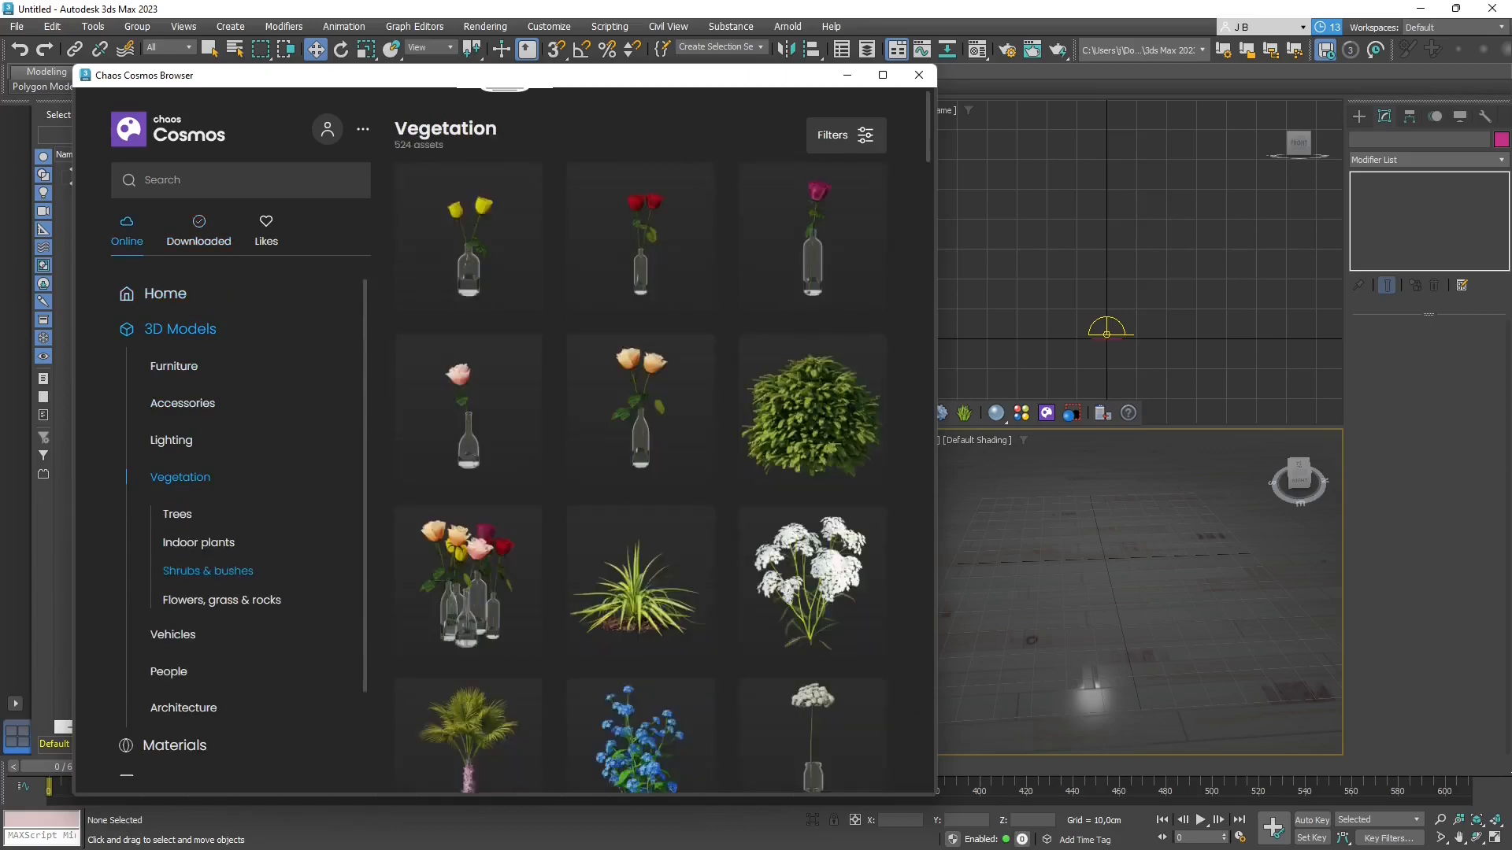
{"action": "left_click", "coordinate": [208, 571]}
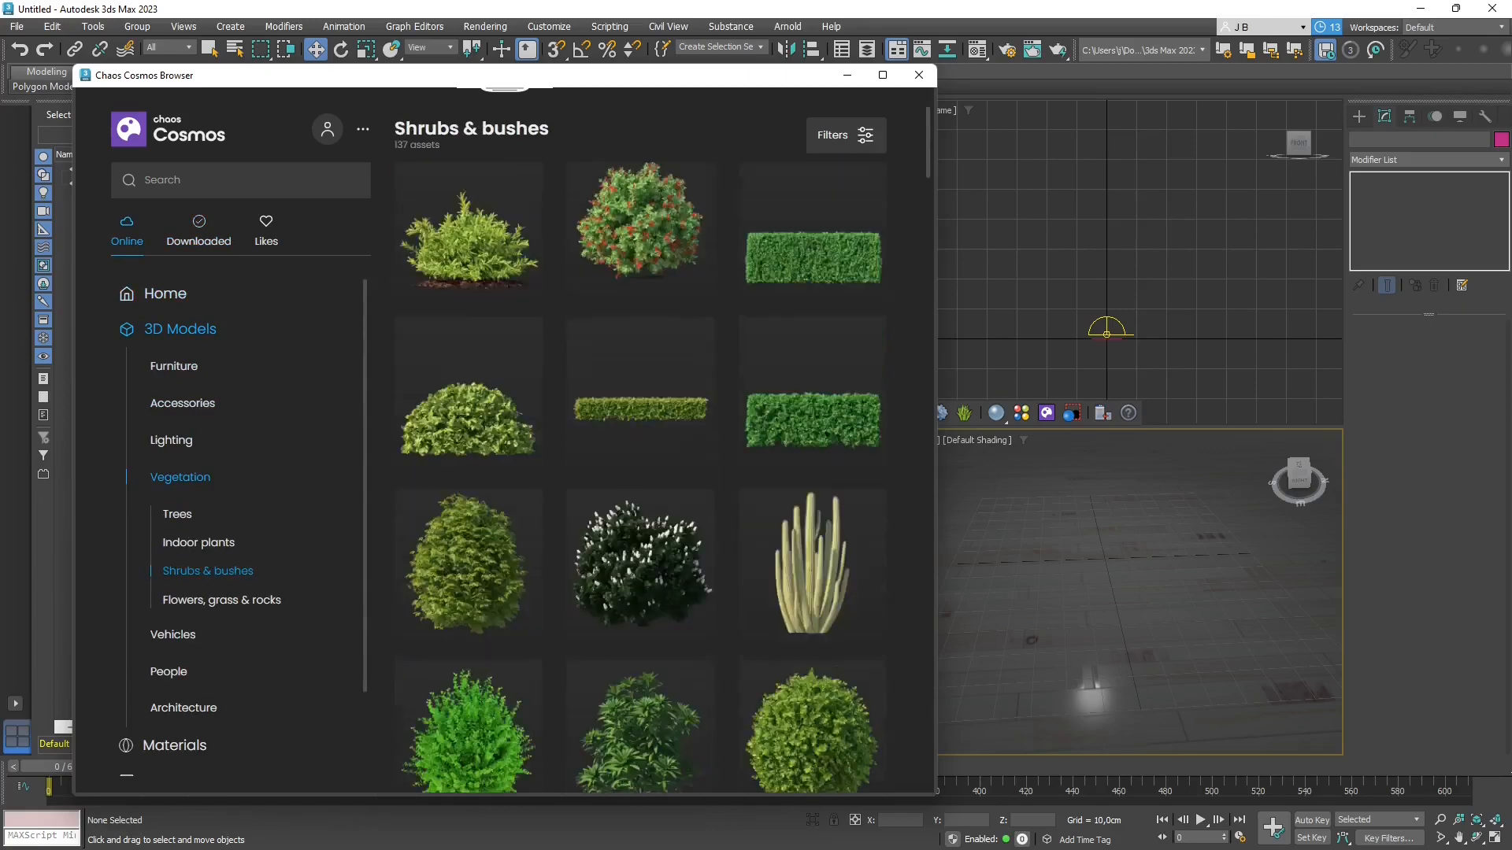
{"action": "scroll", "coordinate": [641, 473], "scroll_direction": "down", "scroll_amount": 3}
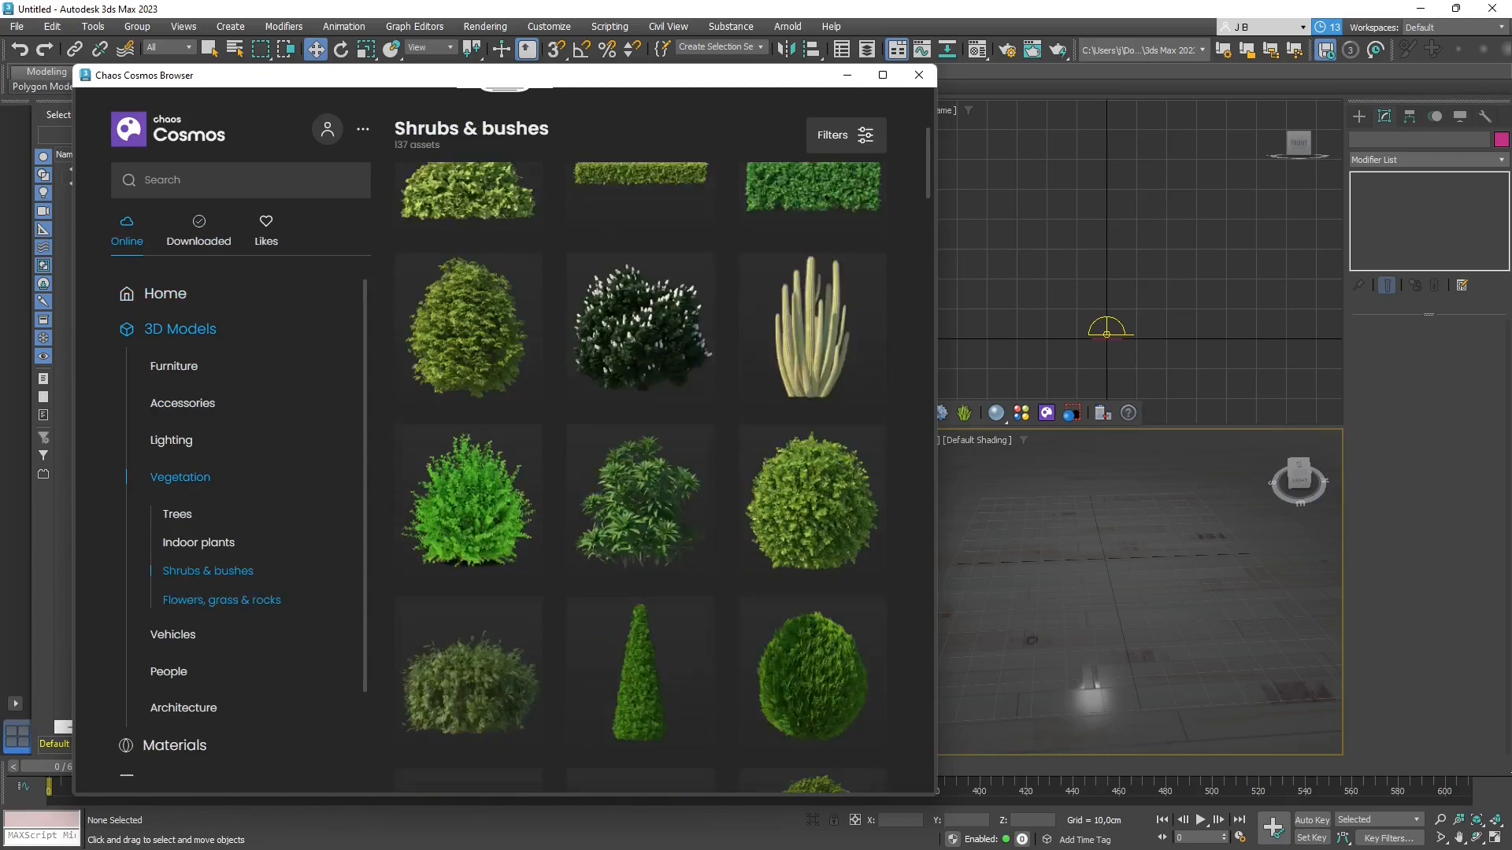
{"action": "left_click", "coordinate": [221, 600]}
{"action": "scroll", "coordinate": [640, 228], "scroll_direction": "down", "scroll_amount": 4}
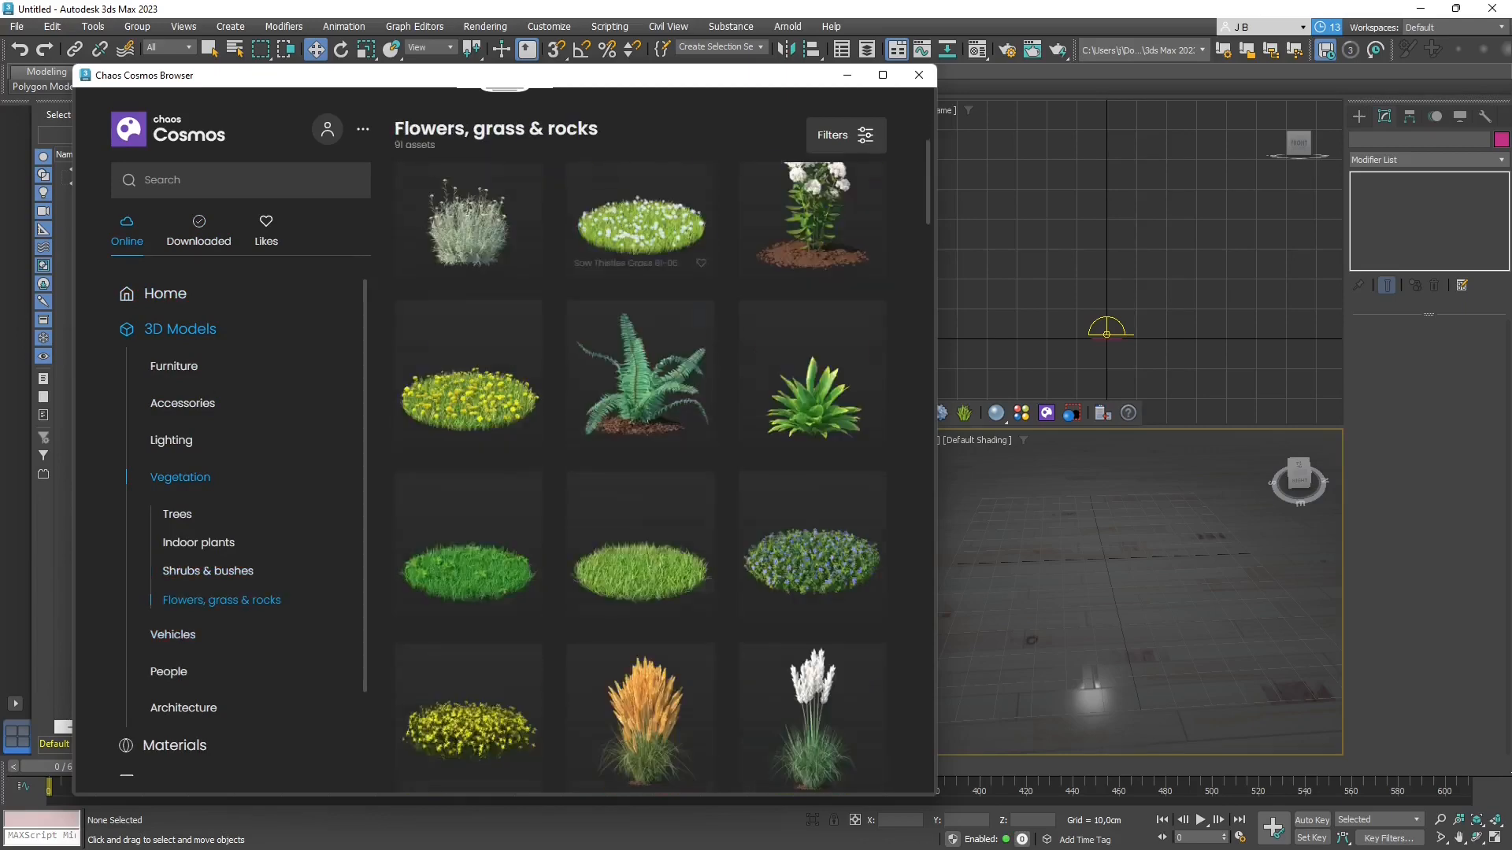
{"action": "scroll", "coordinate": [641, 472], "scroll_direction": "down", "scroll_amount": 6}
{"action": "scroll", "coordinate": [168, 624], "scroll_direction": "down", "scroll_amount": 1}
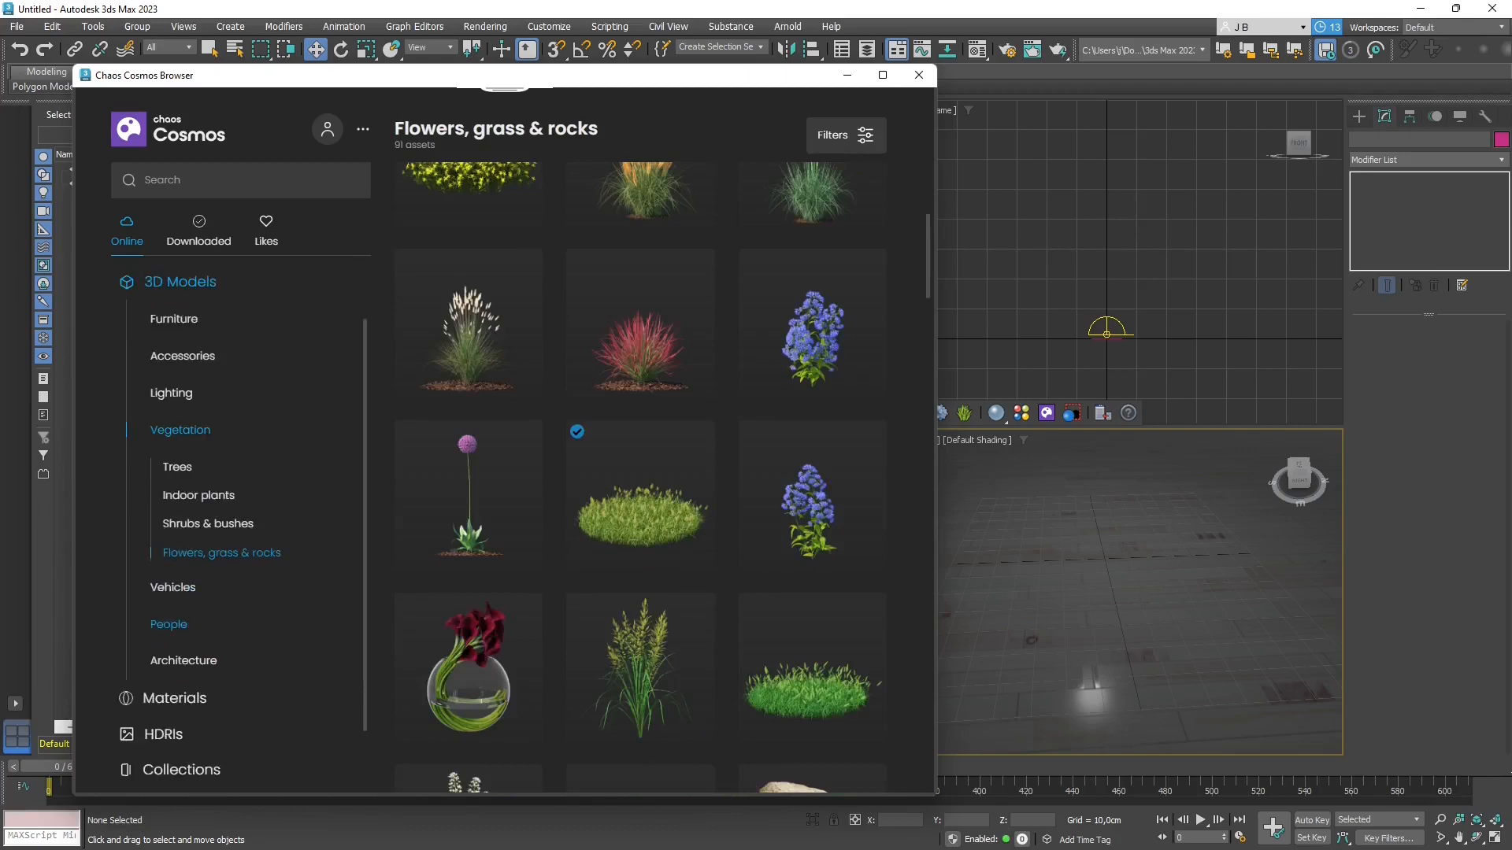
- Look through the full range of online assets in the Vehicles category
{"action": "left_click", "coordinate": [172, 588]}
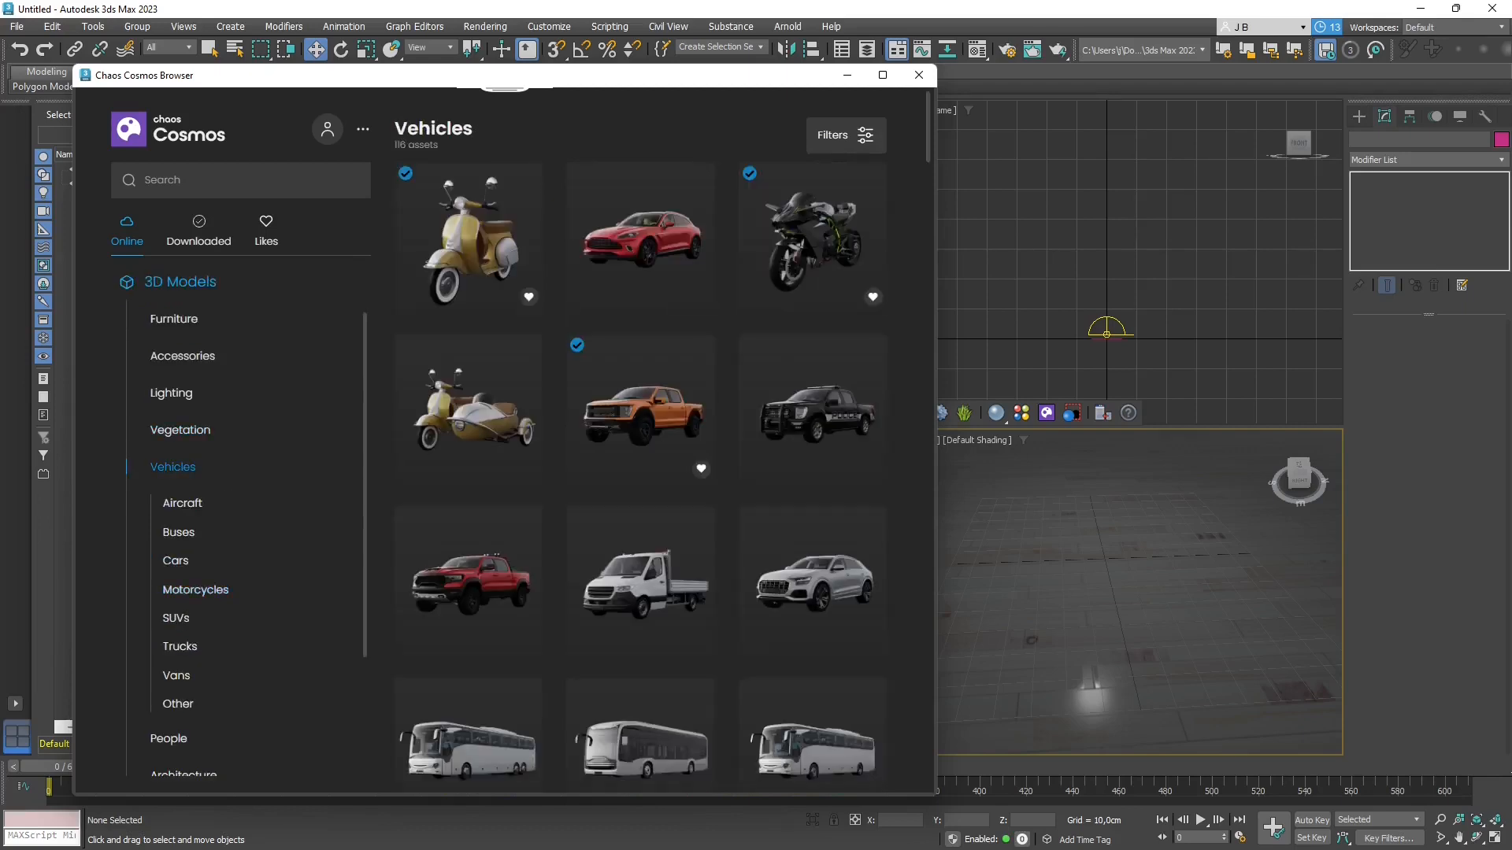
{"action": "mouse_move", "coordinate": [642, 413]}
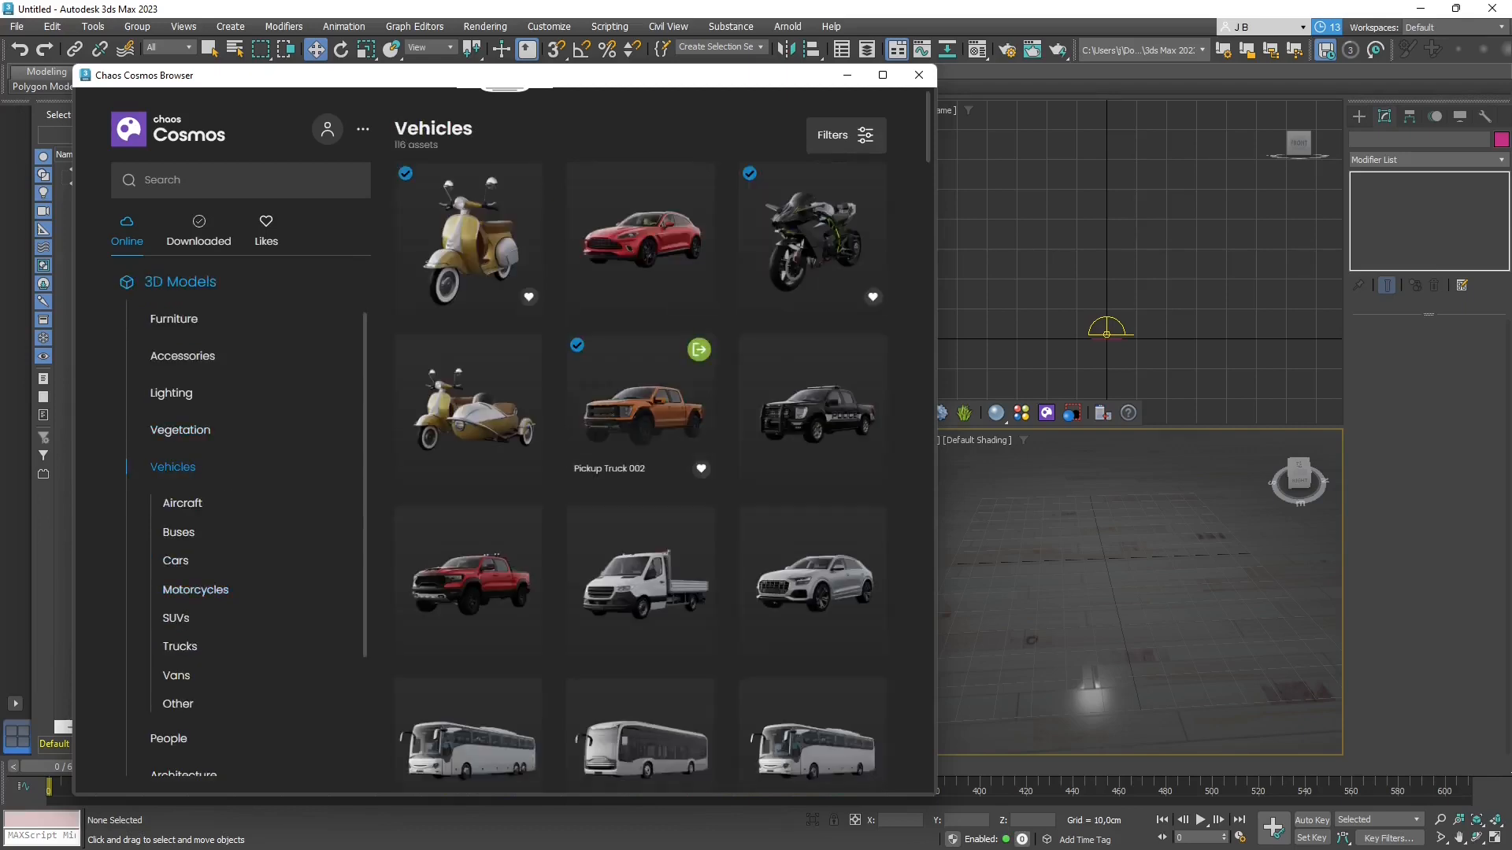
{"action": "scroll", "coordinate": [811, 536], "scroll_direction": "down", "scroll_amount": 5}
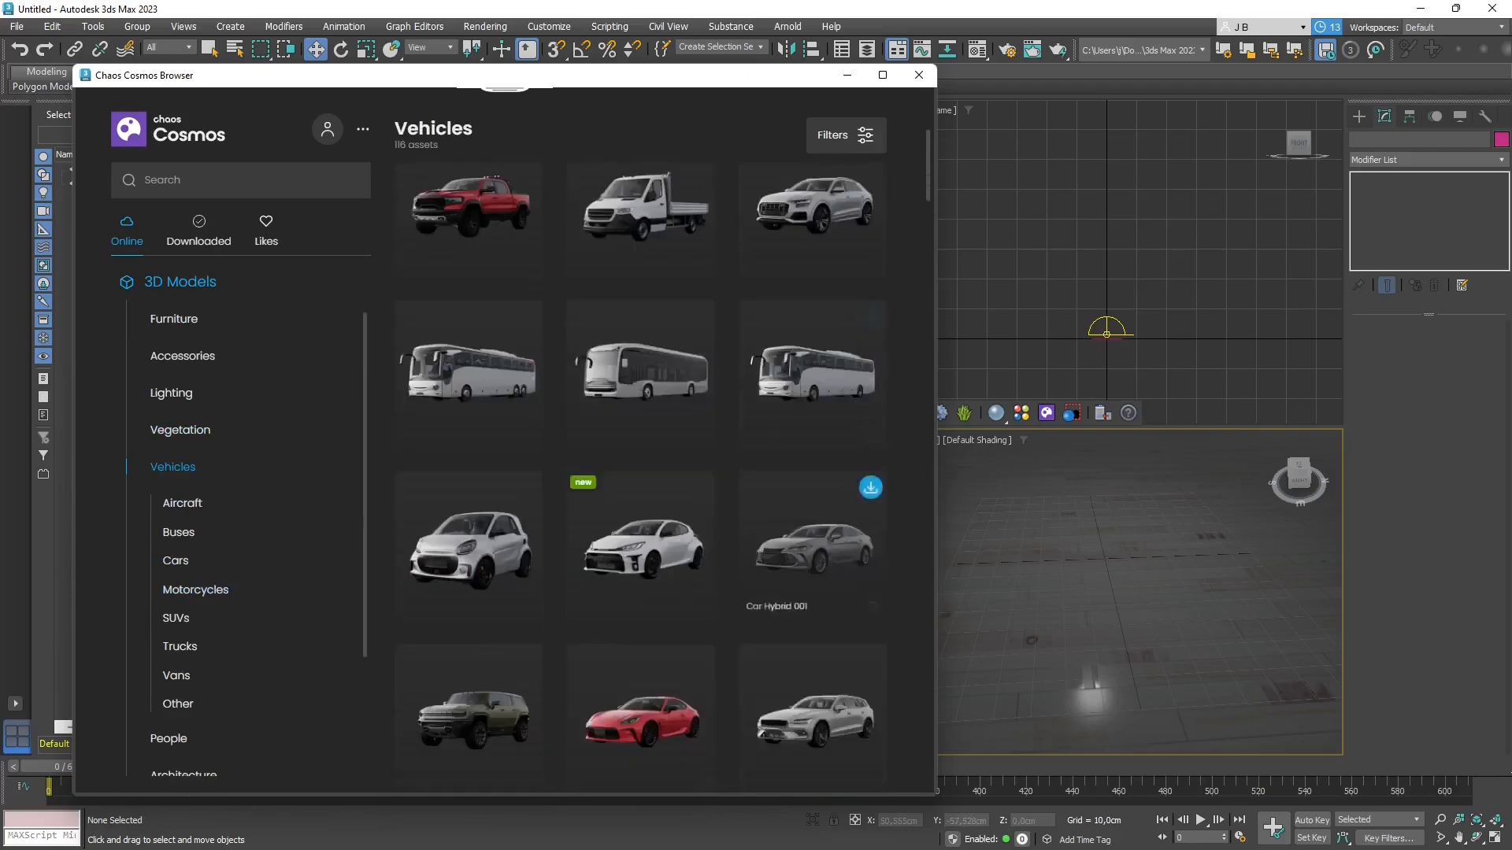
{"action": "scroll", "coordinate": [811, 595], "scroll_direction": "down", "scroll_amount": 7}
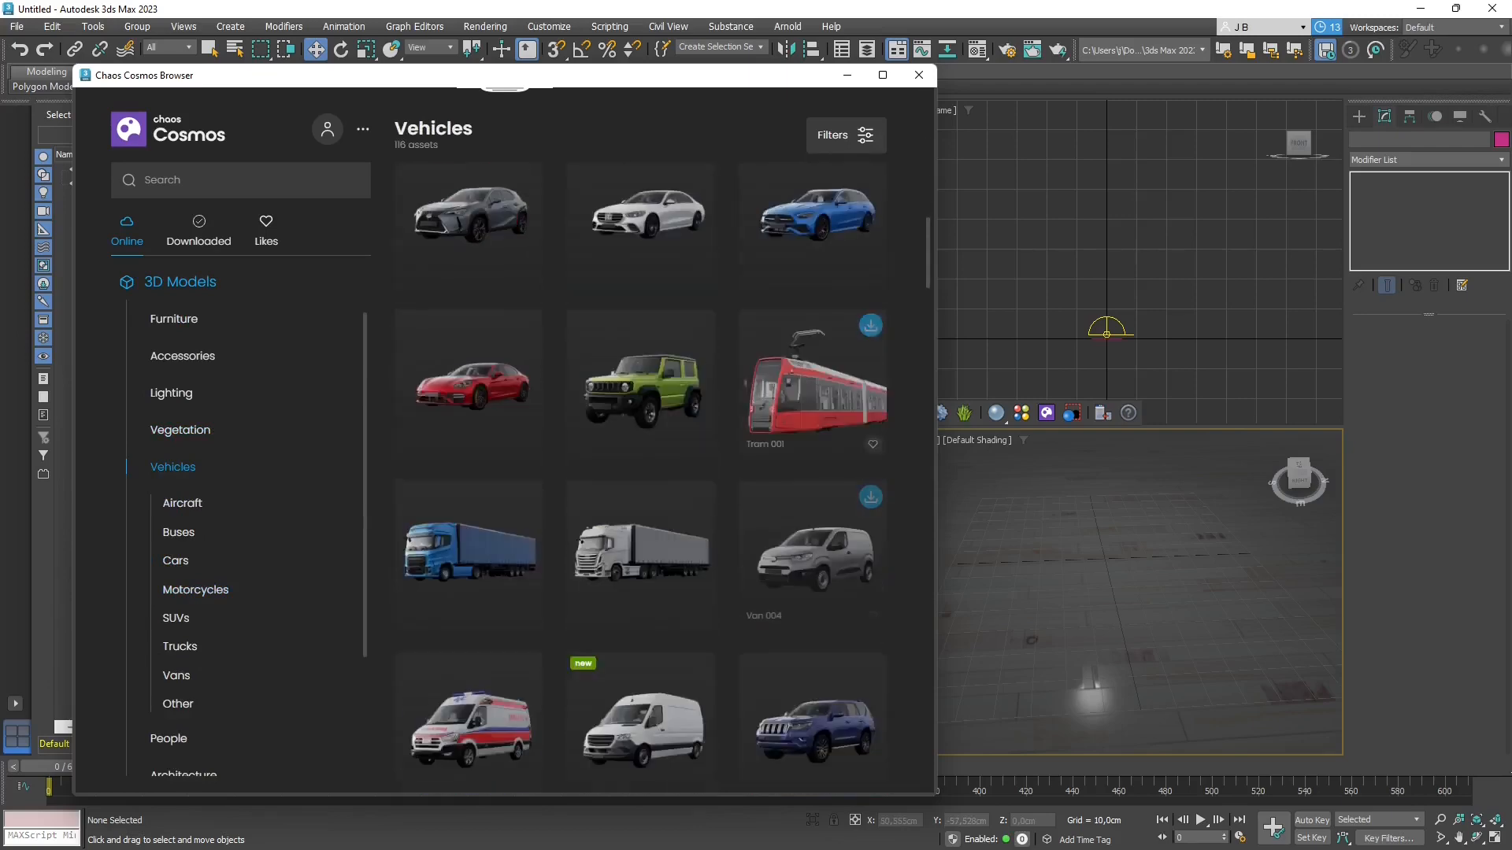
{"action": "scroll", "coordinate": [641, 456], "scroll_direction": "down", "scroll_amount": 4}
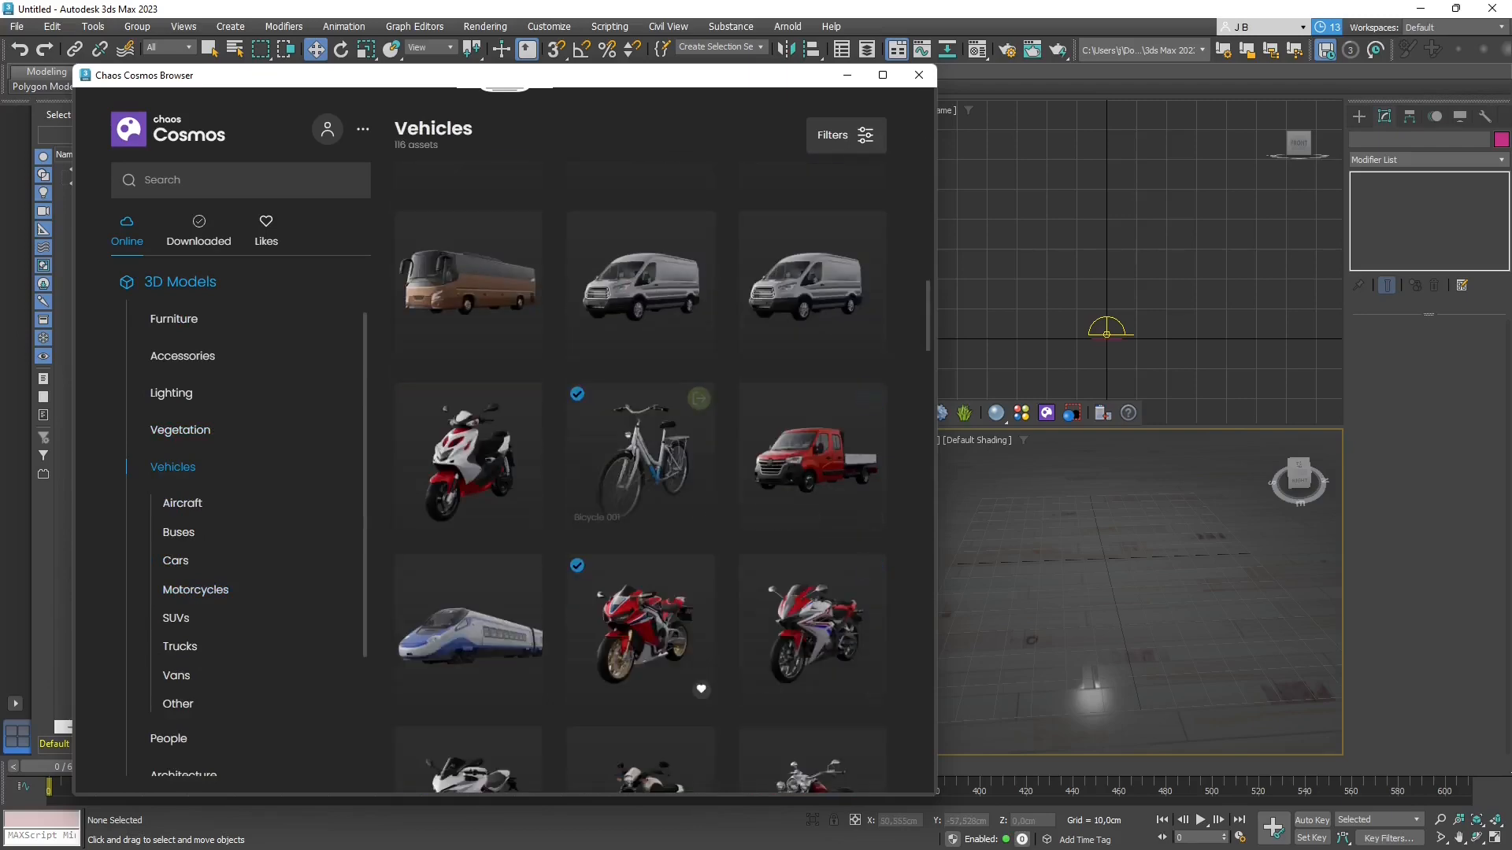
{"action": "scroll", "coordinate": [641, 456], "scroll_direction": "down", "scroll_amount": 8}
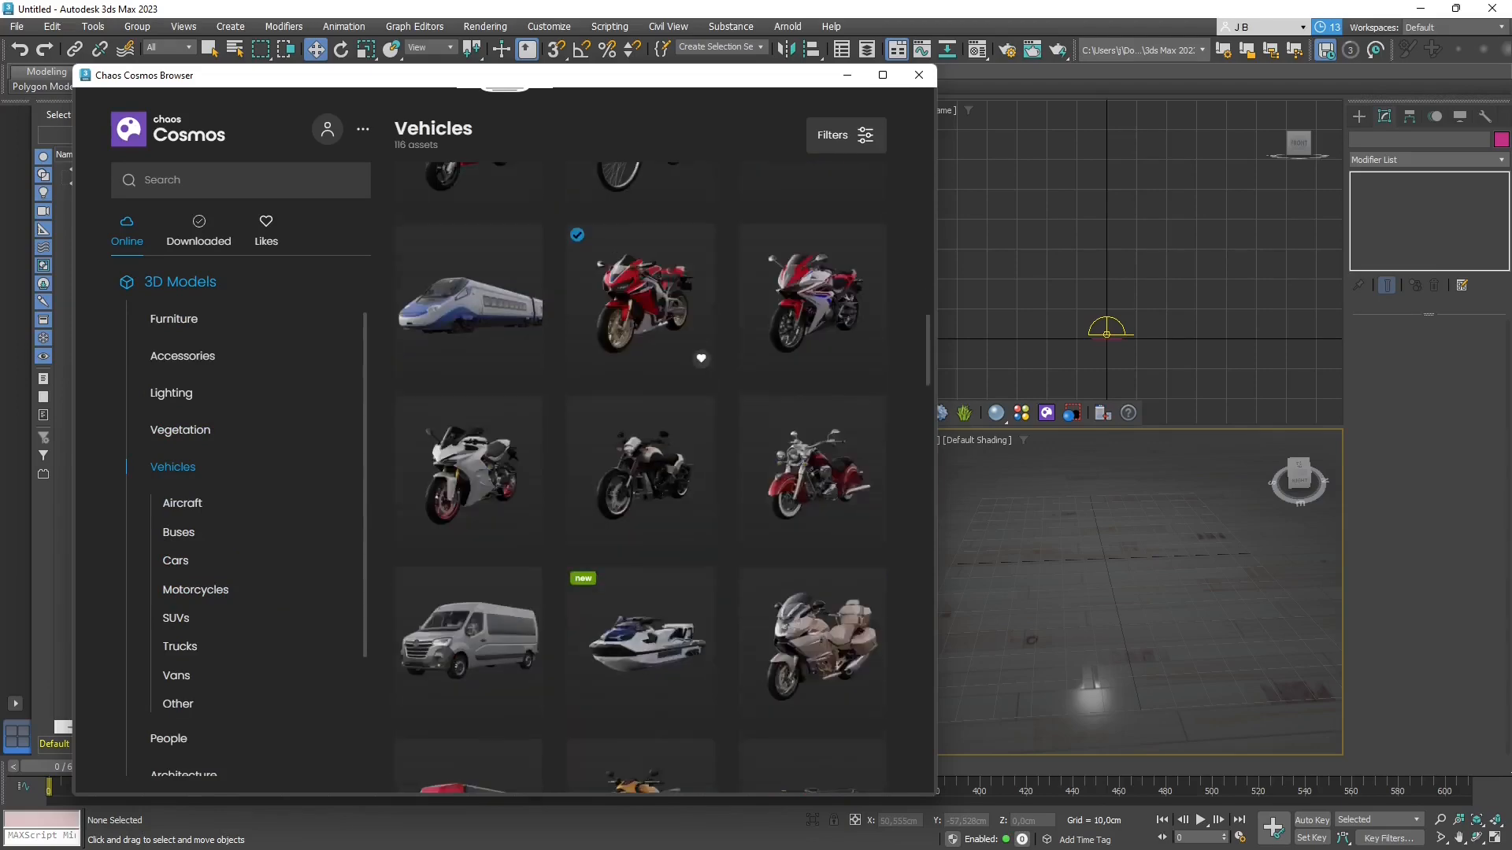
{"action": "scroll", "coordinate": [642, 472], "scroll_direction": "down", "scroll_amount": 6}
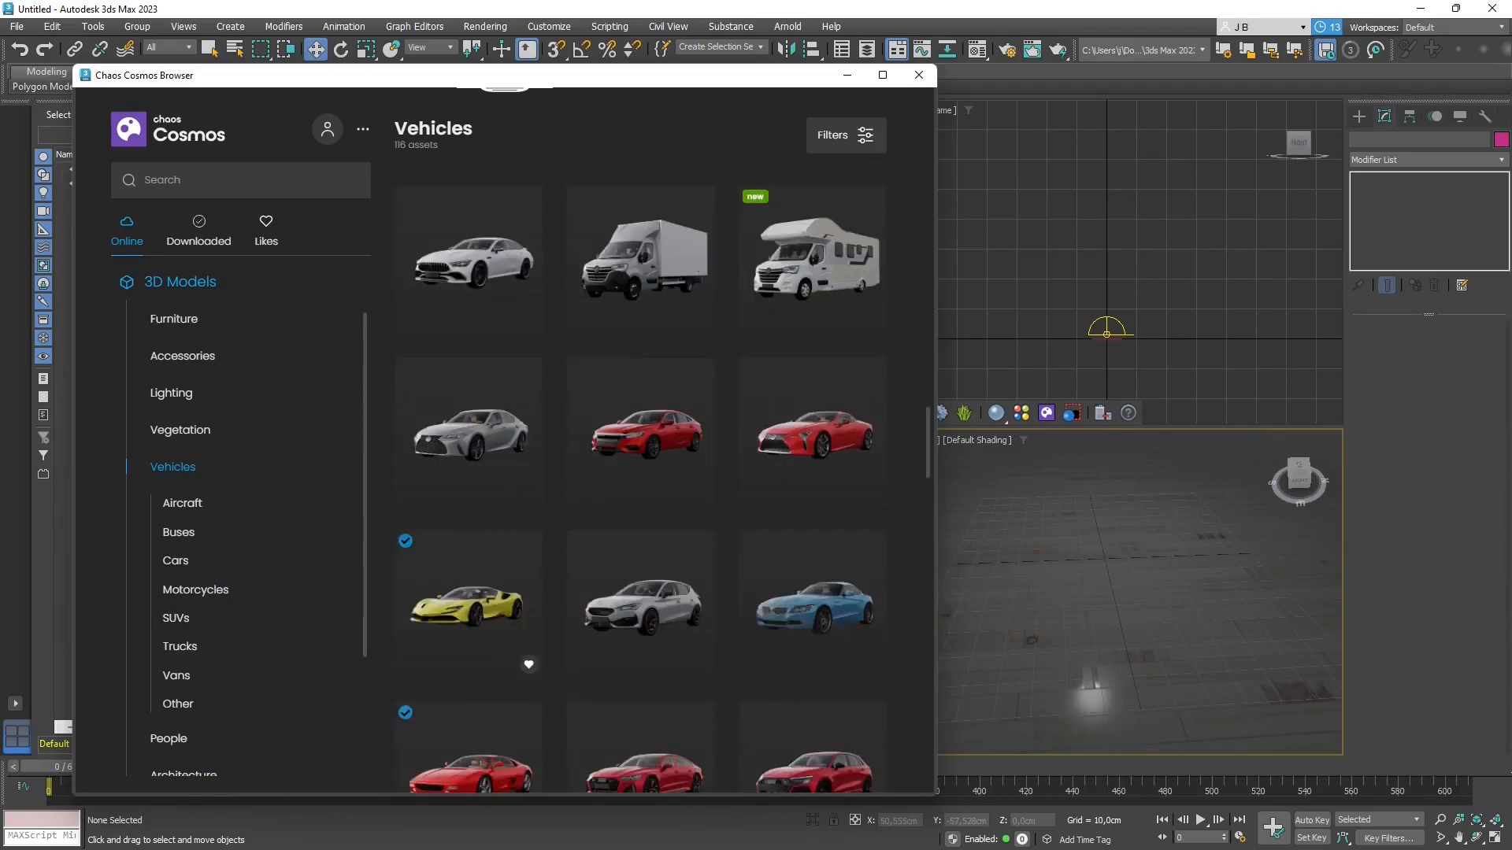
{"action": "scroll", "coordinate": [641, 472], "scroll_direction": "down", "scroll_amount": 20}
{"action": "scroll", "coordinate": [642, 473], "scroll_direction": "up", "scroll_amount": 20}
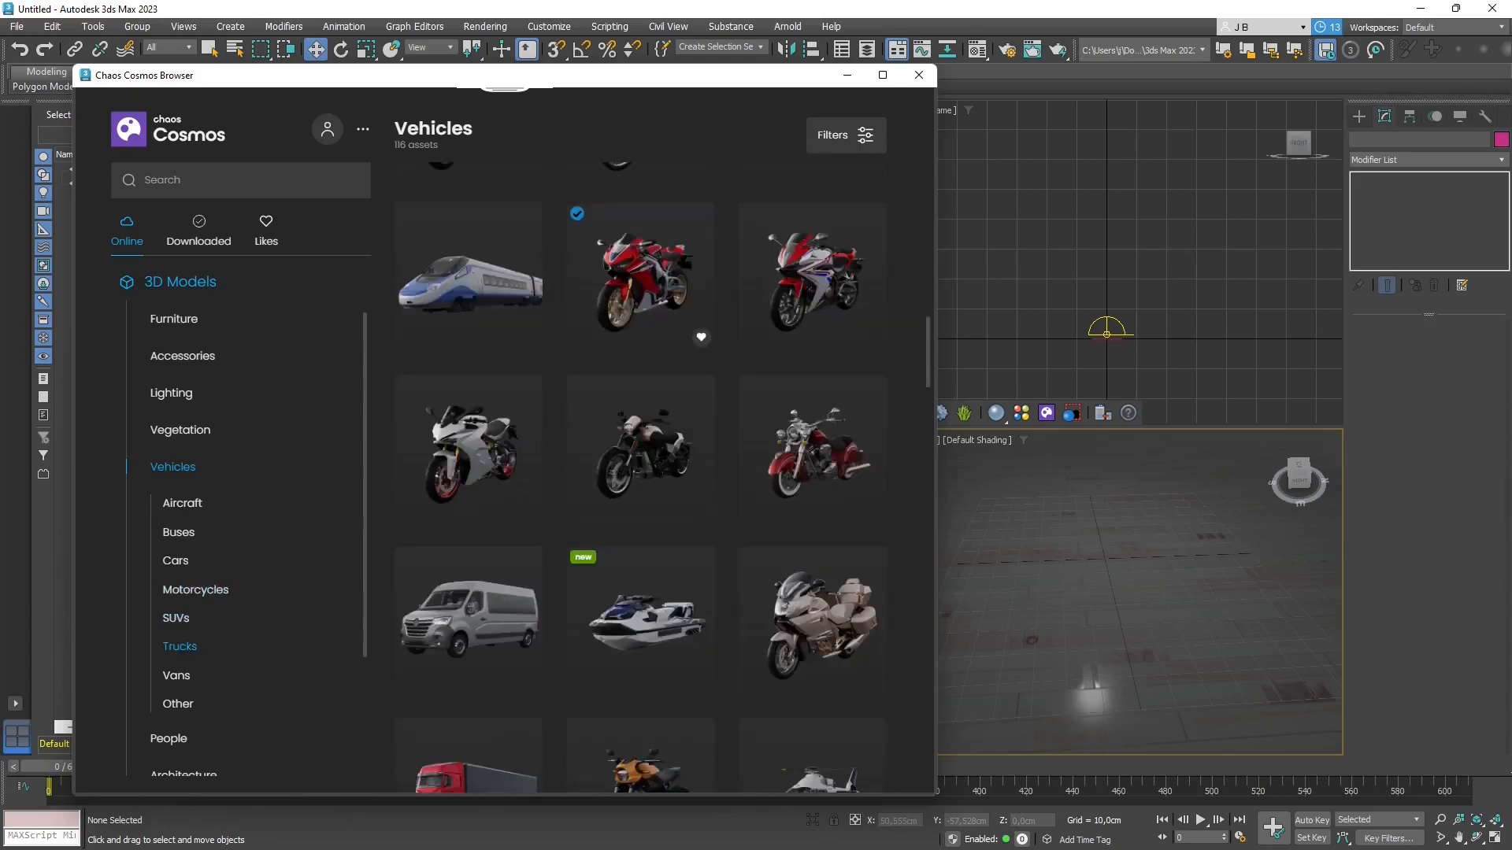
- View the Trucks, Vans and Other subcategories of the online vehicles
{"action": "left_click", "coordinate": [179, 646]}
{"action": "left_click", "coordinate": [176, 676]}
{"action": "left_click", "coordinate": [178, 704]}
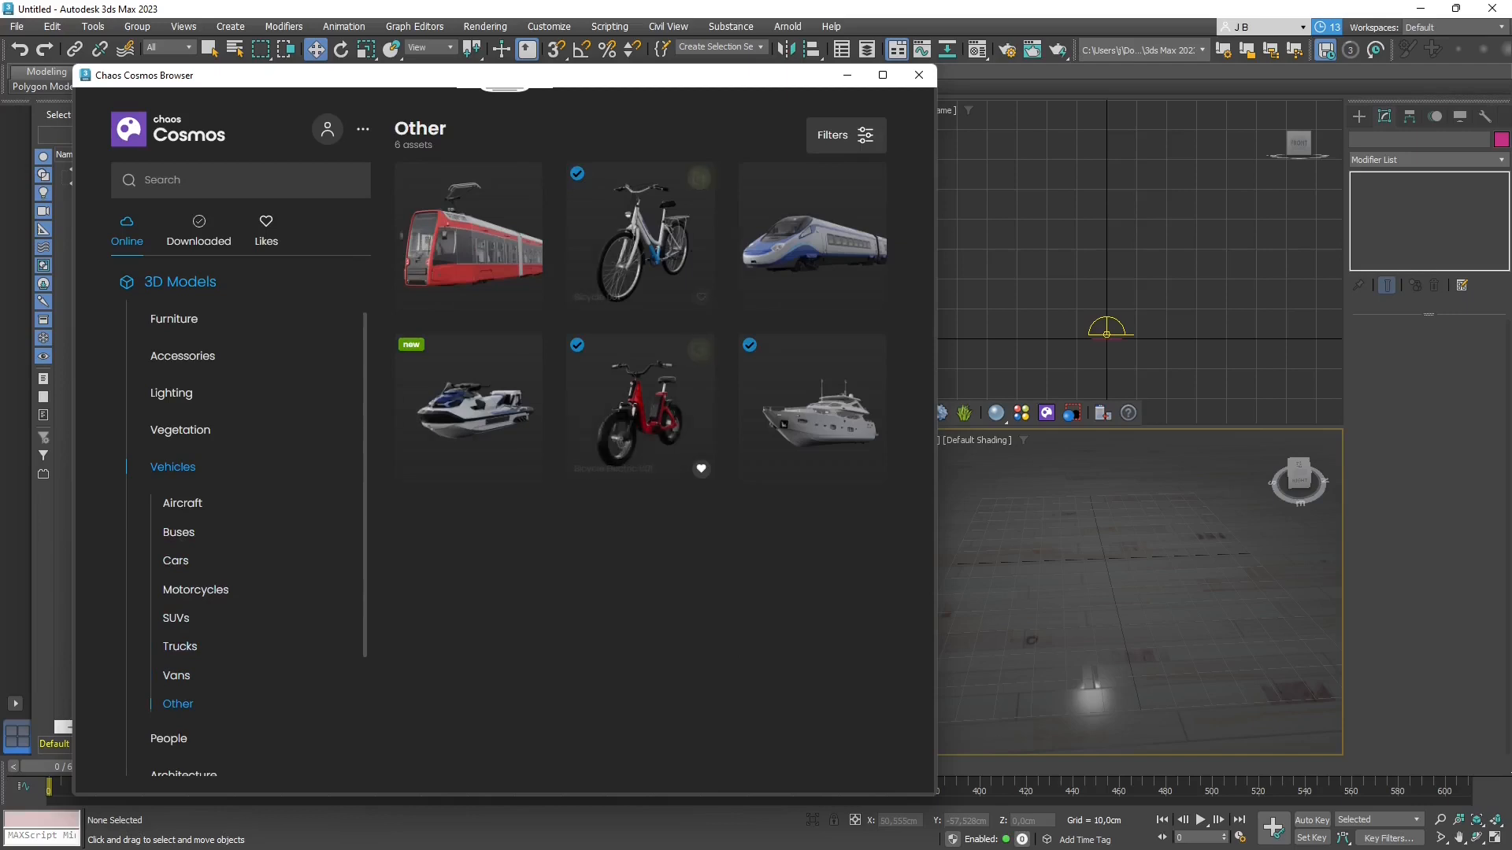
- Examine the online People models, comparing the Standing and Walking subcategories
{"action": "scroll", "coordinate": [236, 512], "scroll_direction": "down", "scroll_amount": 3}
{"action": "left_click", "coordinate": [169, 597]}
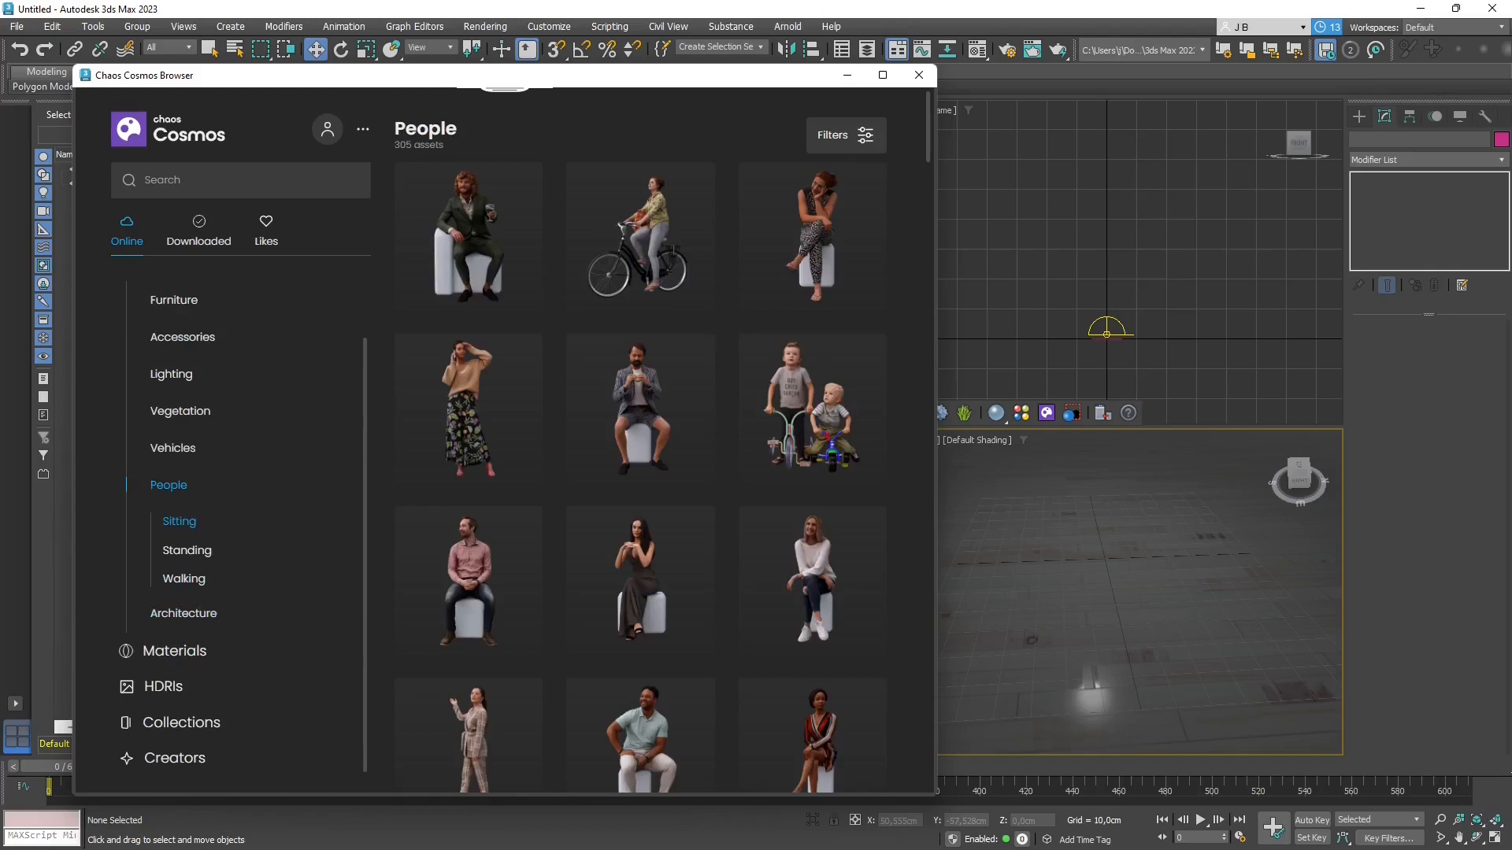
{"action": "left_click", "coordinate": [187, 551]}
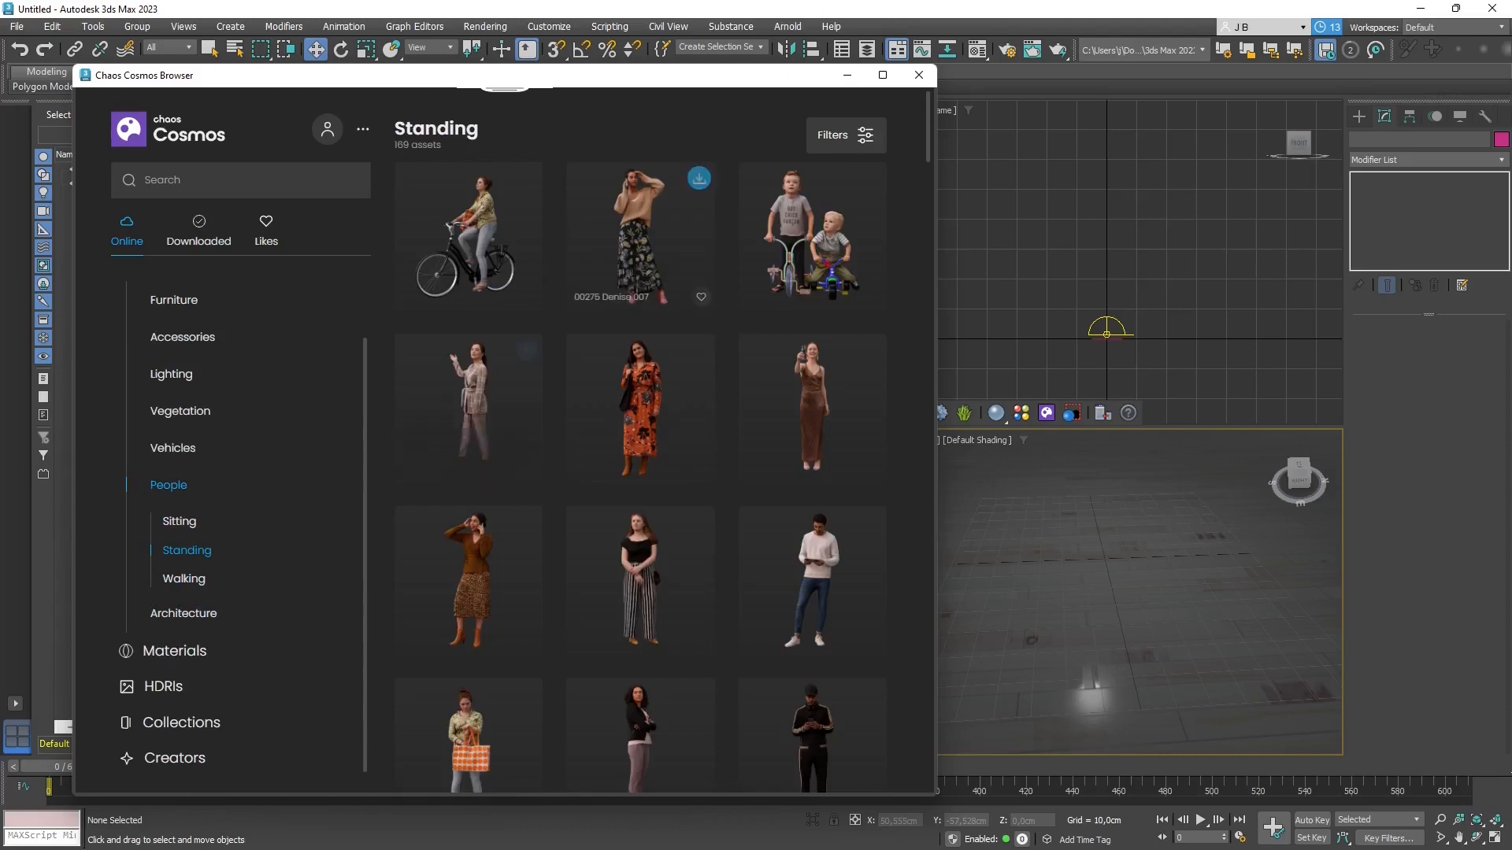
{"action": "left_click", "coordinate": [184, 579]}
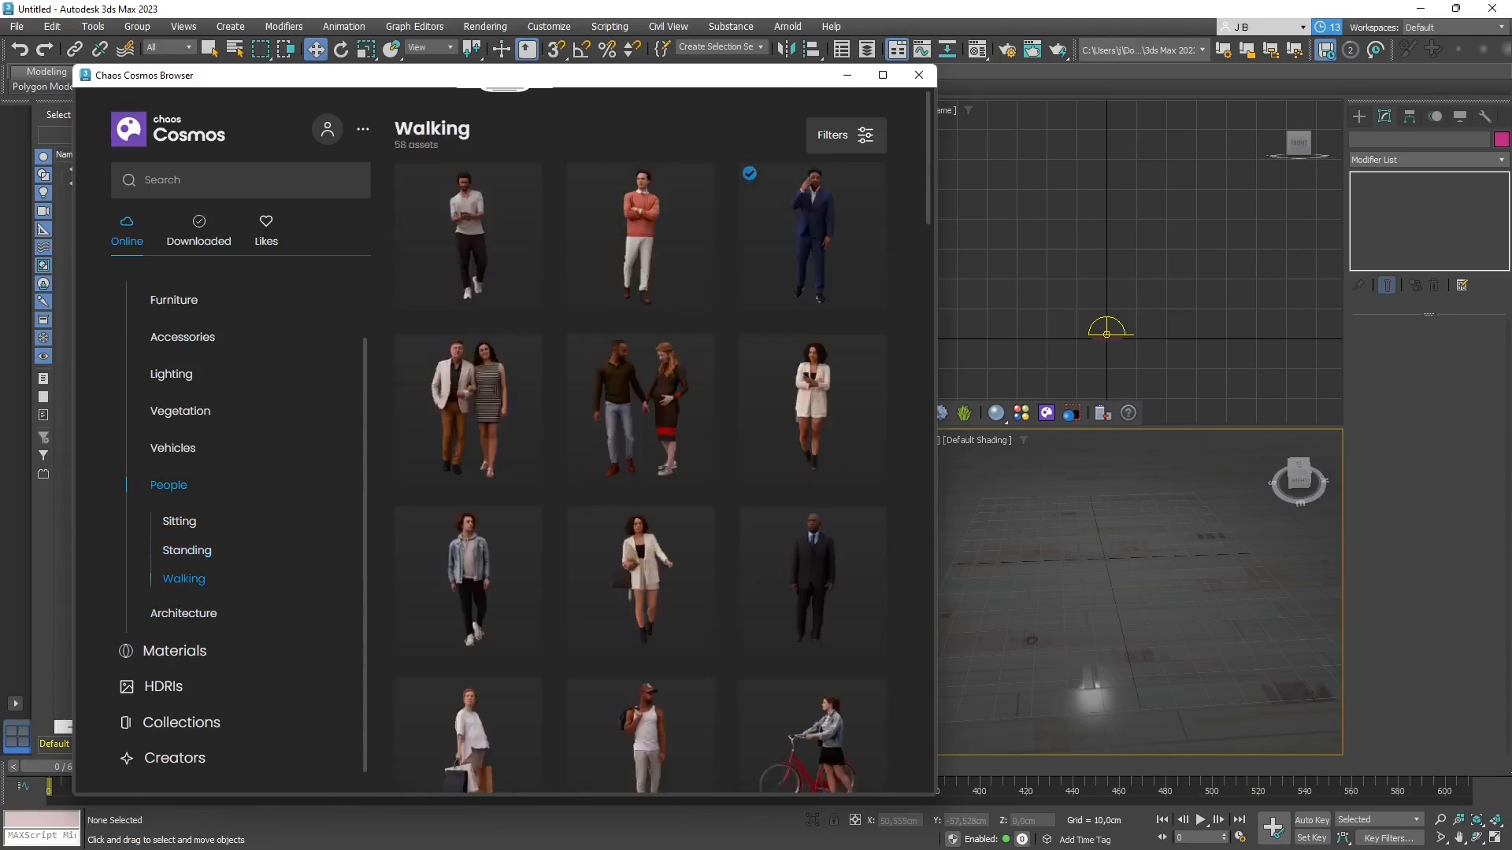
{"action": "left_click", "coordinate": [187, 550]}
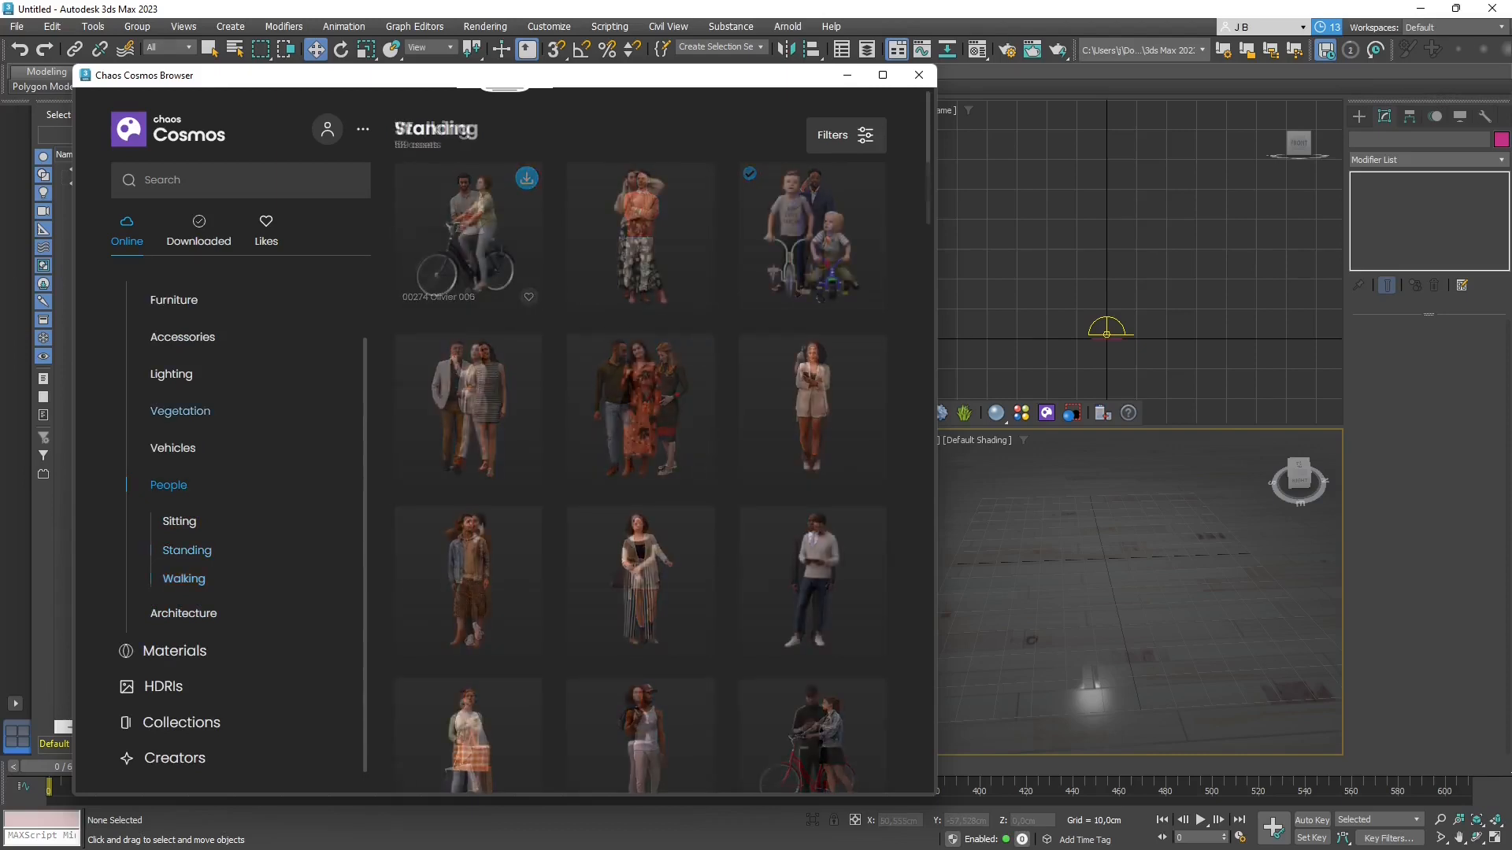
{"action": "scroll", "coordinate": [183, 476], "scroll_direction": "up", "scroll_amount": 1}
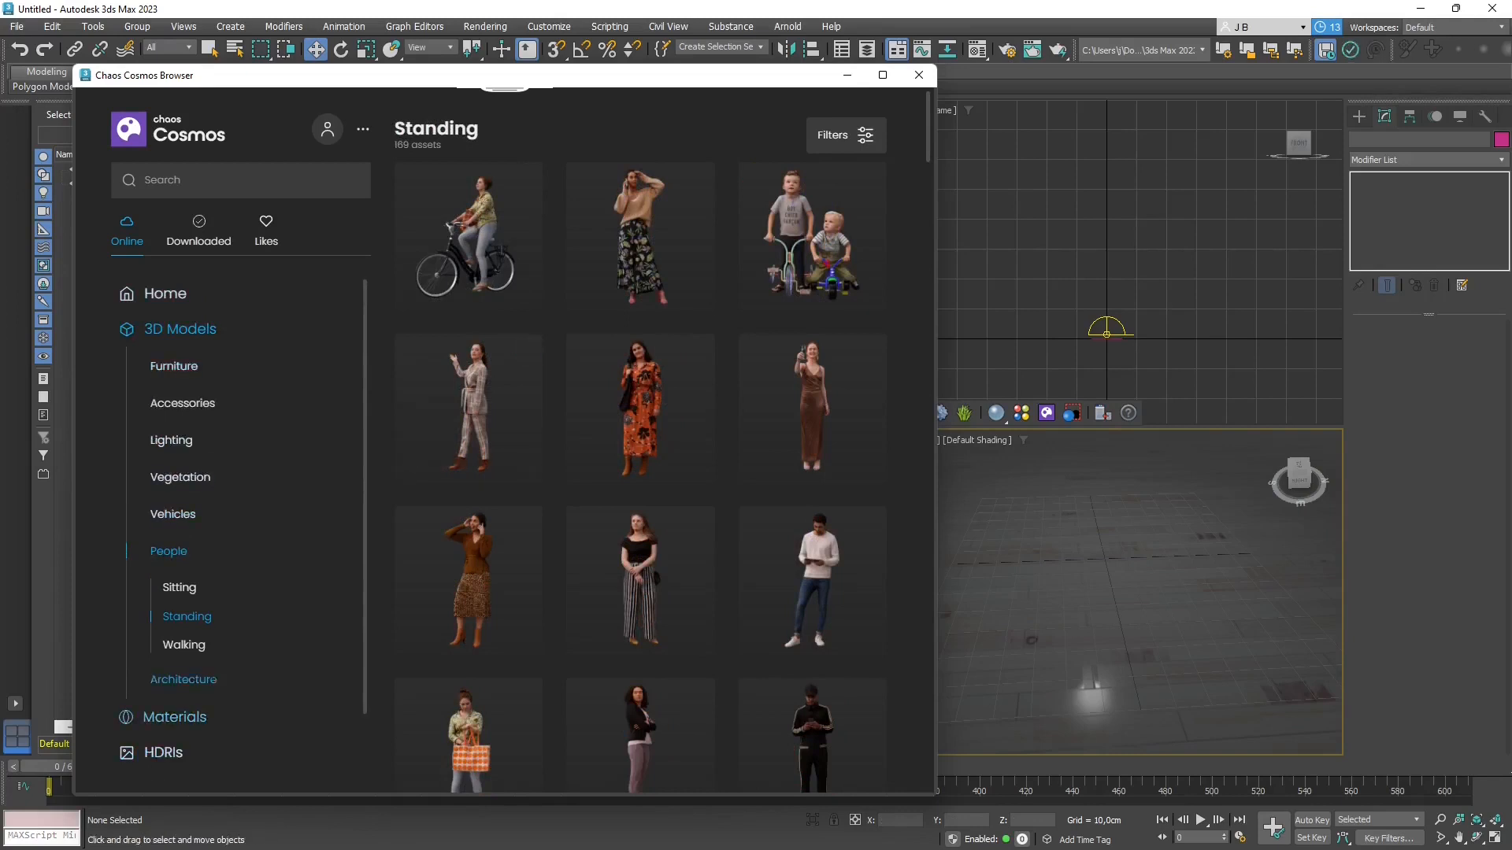
- Download the Cafe Stall 107-11 model from the online Architecture category
{"action": "left_click", "coordinate": [165, 293]}
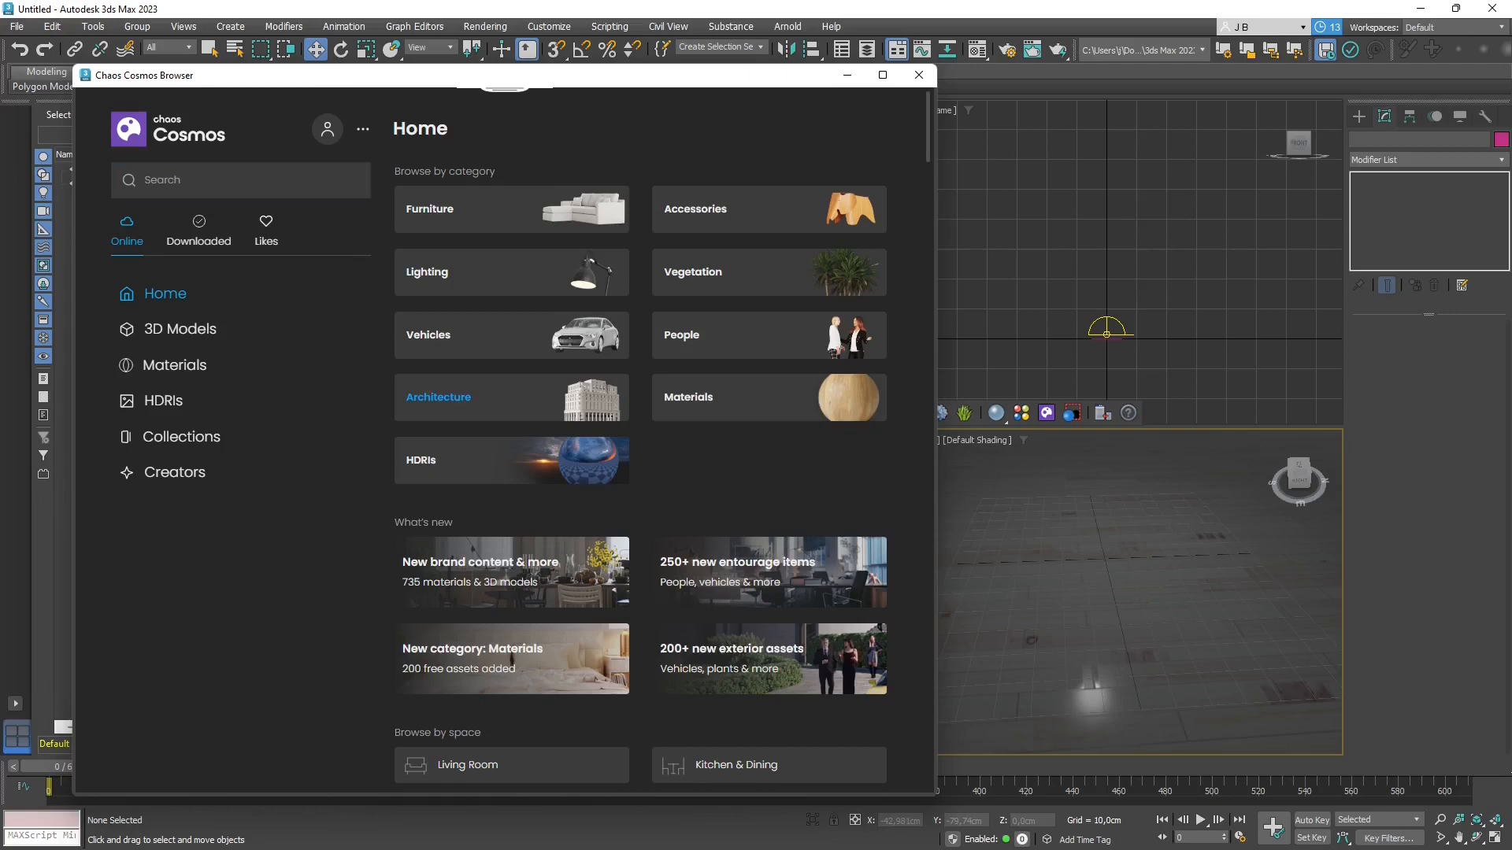
{"action": "left_click", "coordinate": [438, 397]}
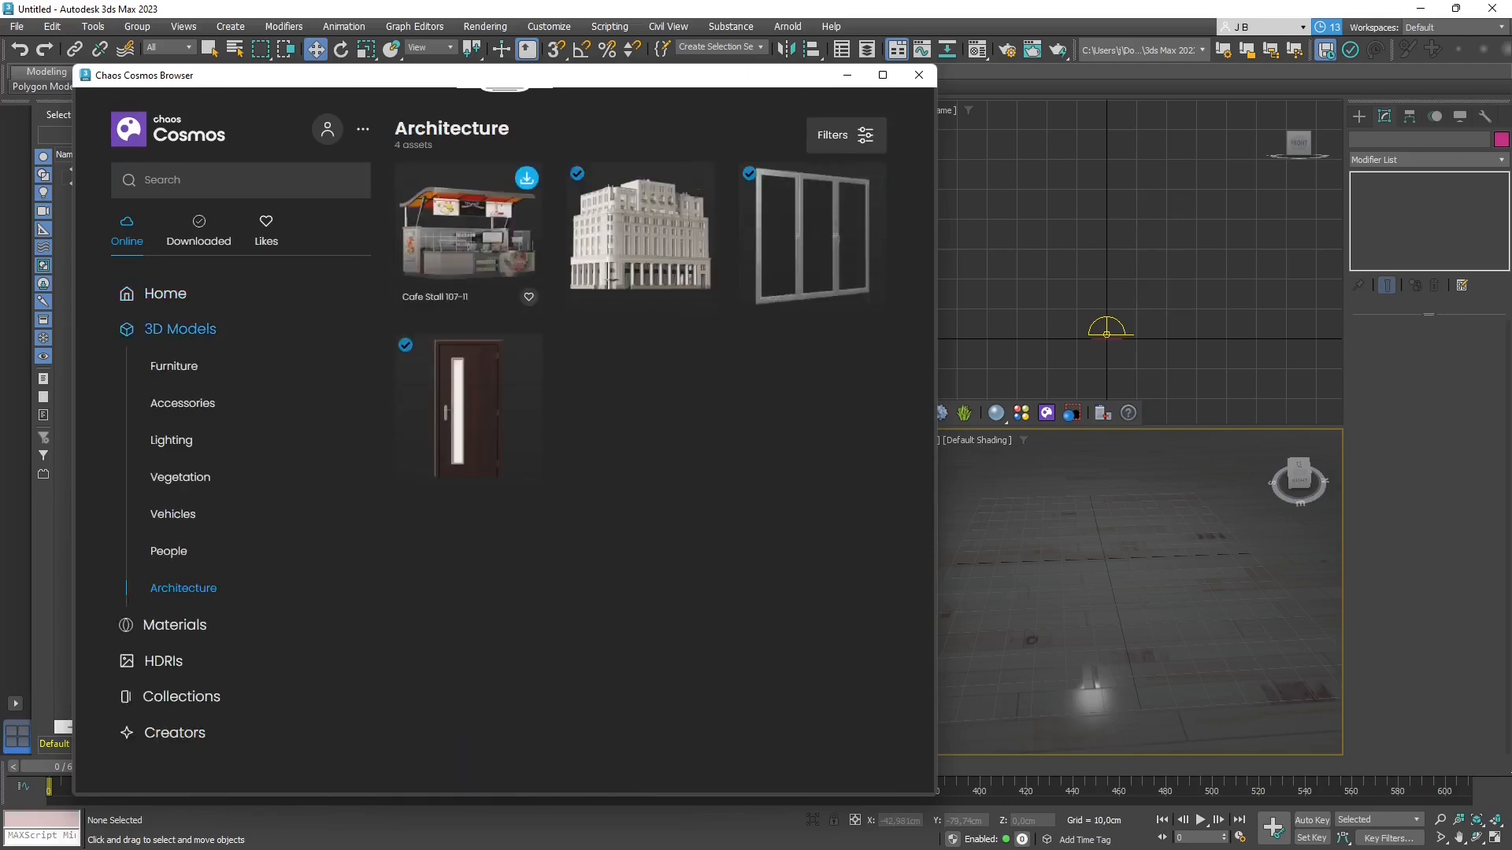
{"action": "left_click", "coordinate": [527, 178]}
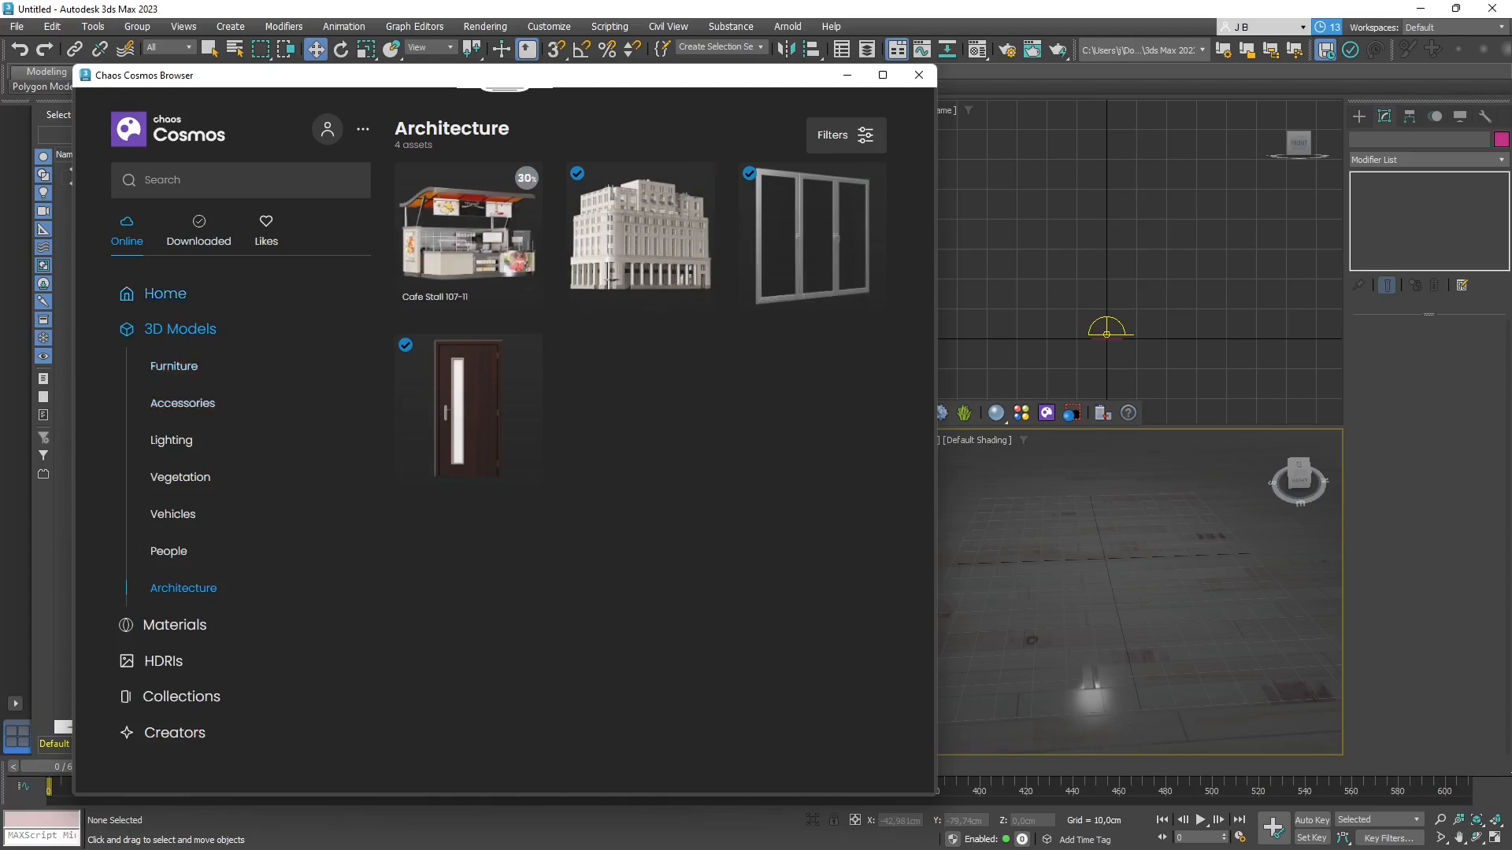
- Review the complete collection of downloaded assets across all categories
{"action": "left_click", "coordinate": [166, 293]}
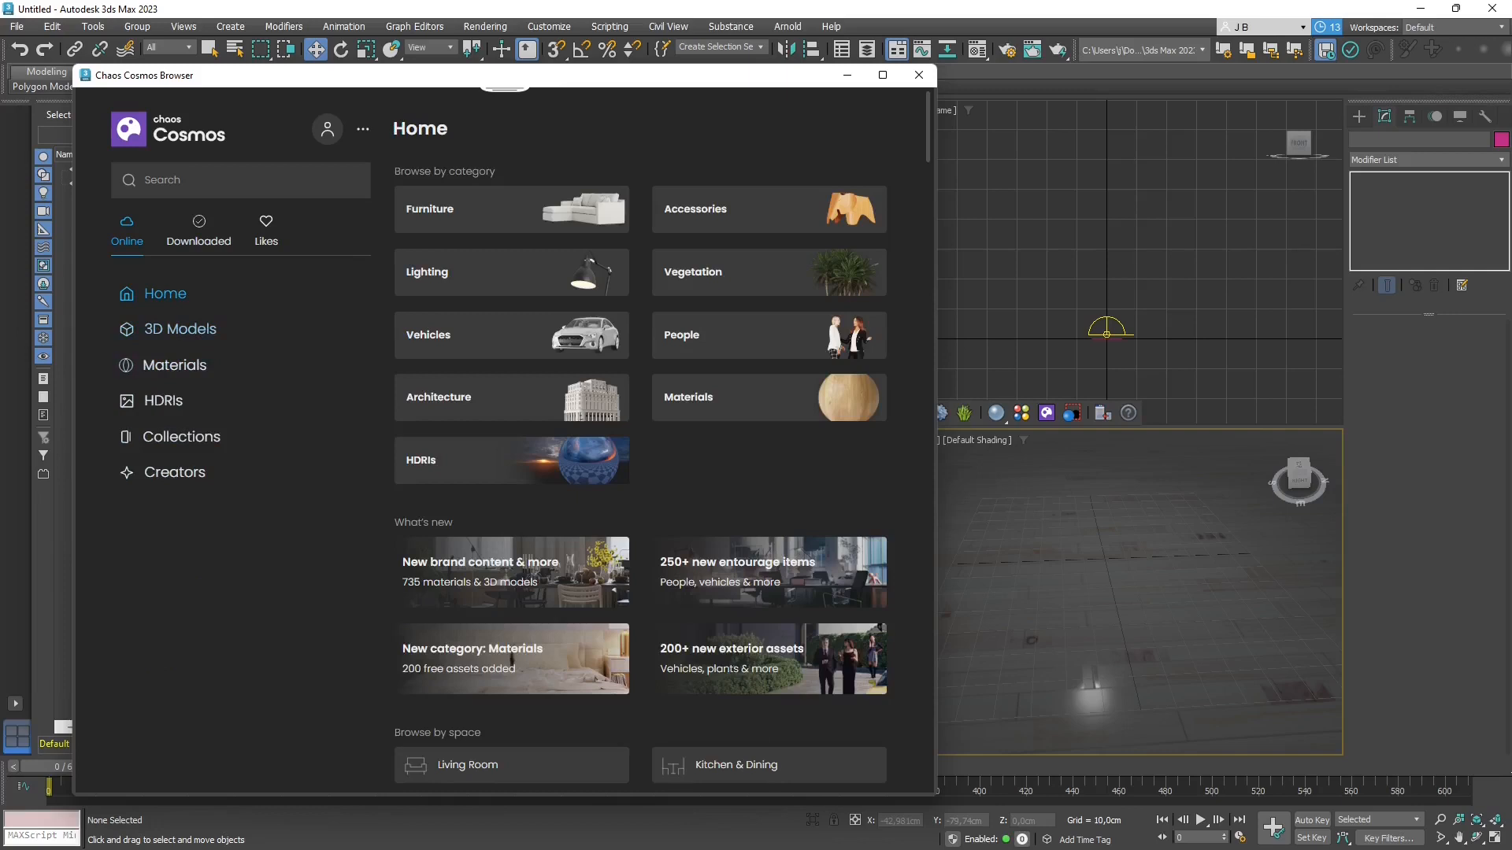
{"action": "left_click", "coordinate": [199, 232]}
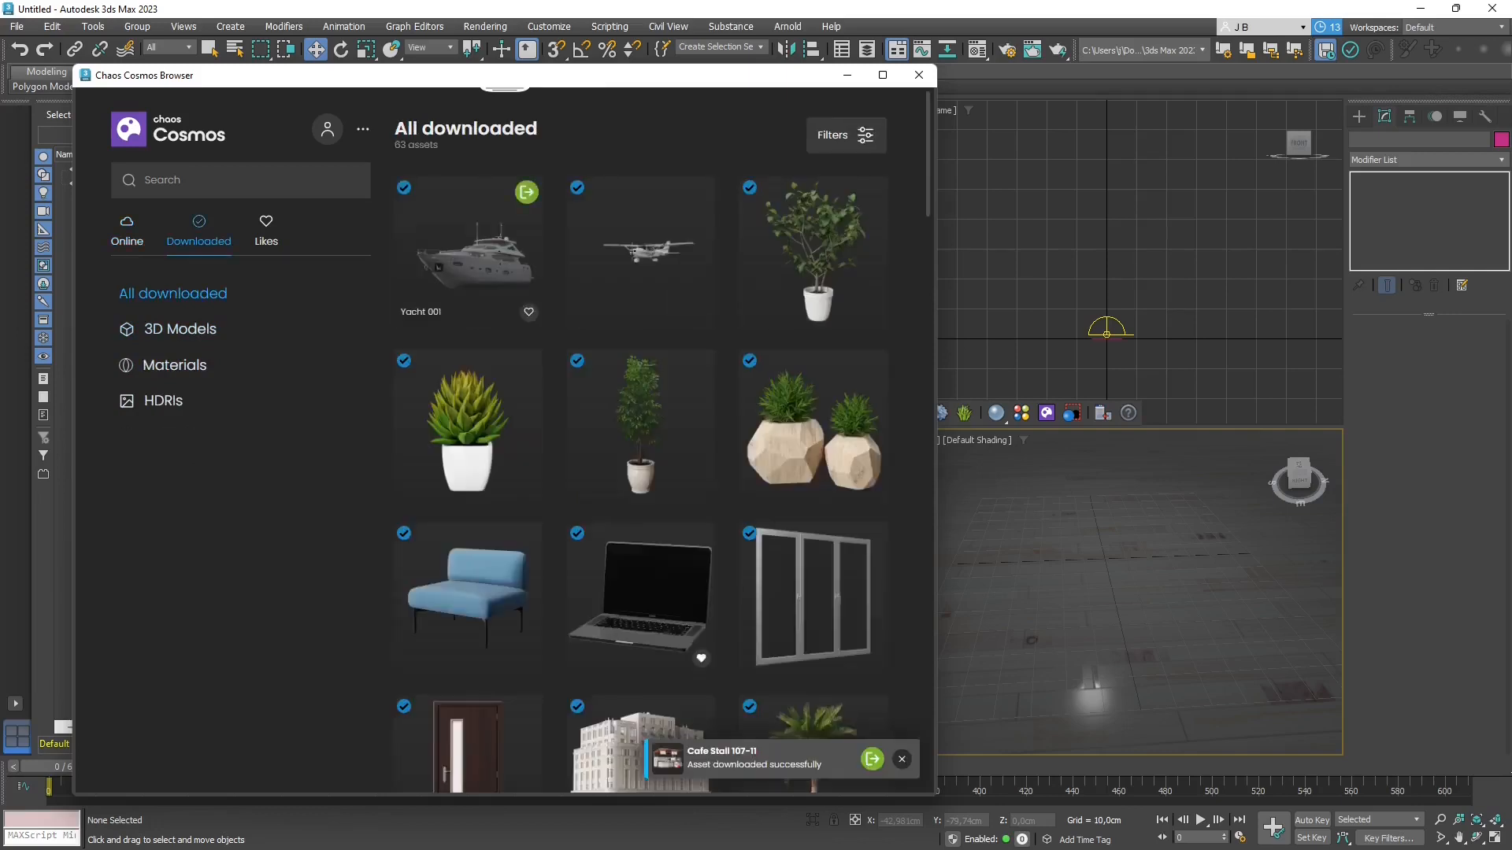
{"action": "scroll", "coordinate": [640, 331], "scroll_direction": "down", "scroll_amount": 10}
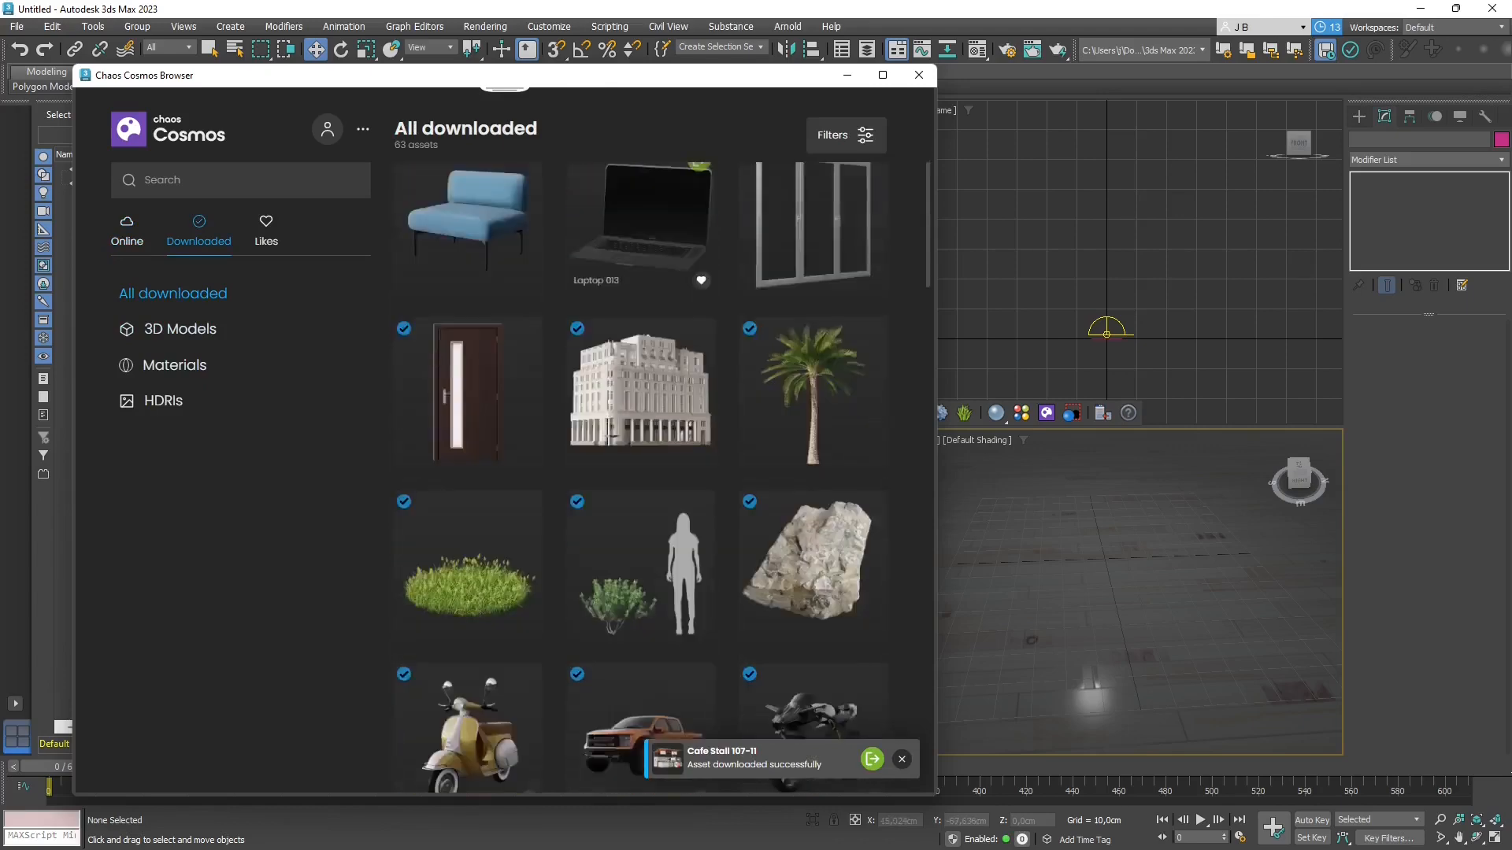
{"action": "scroll", "coordinate": [640, 331], "scroll_direction": "up", "scroll_amount": 6}
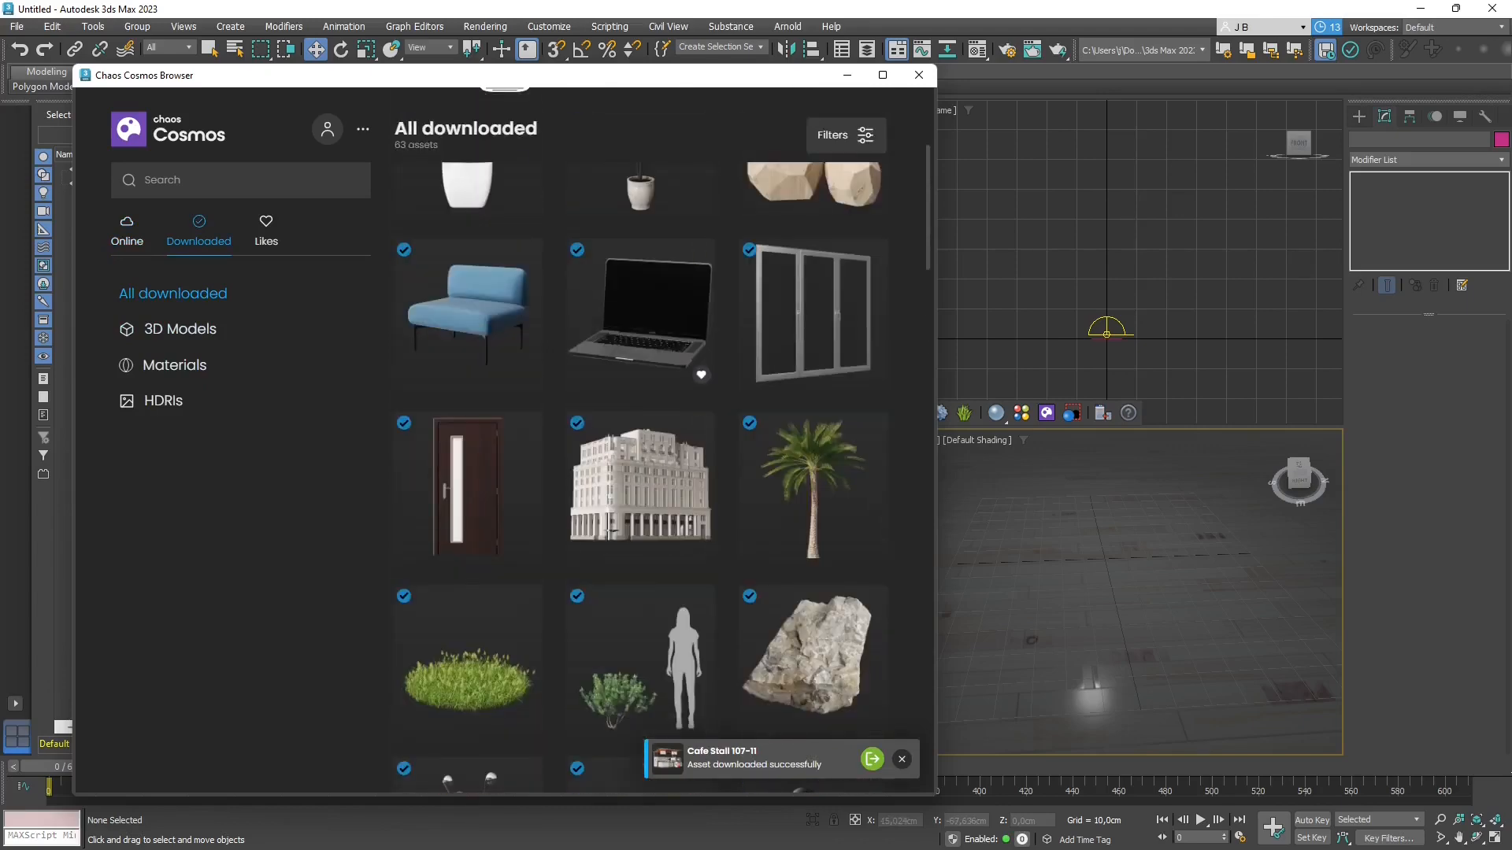
- Check the available asset filters, and import the downloaded Motorcycle 012 asset into the scene
{"action": "left_click", "coordinate": [846, 135]}
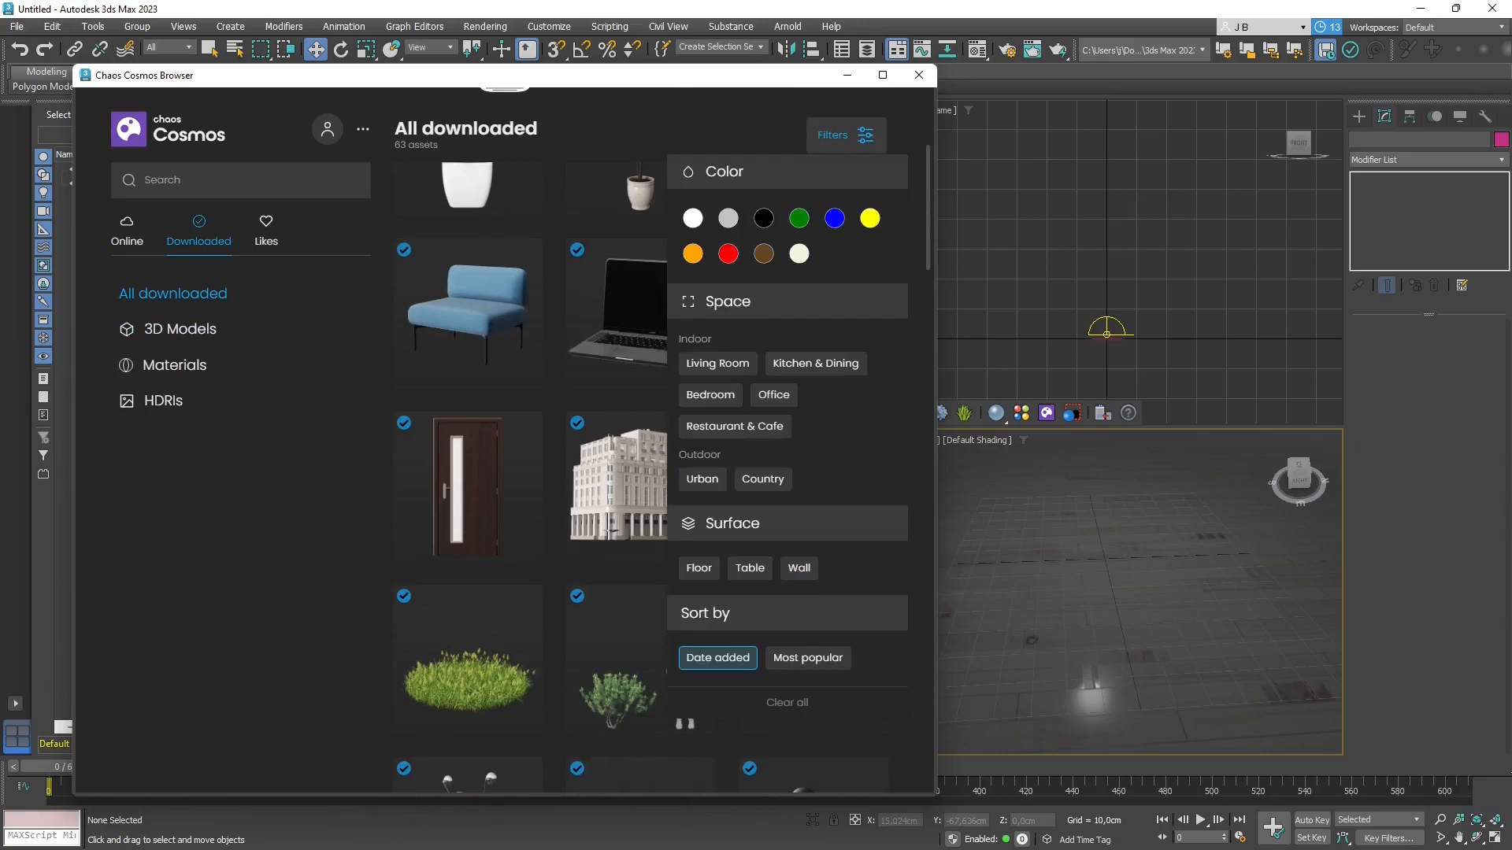
{"action": "left_click", "coordinate": [846, 135]}
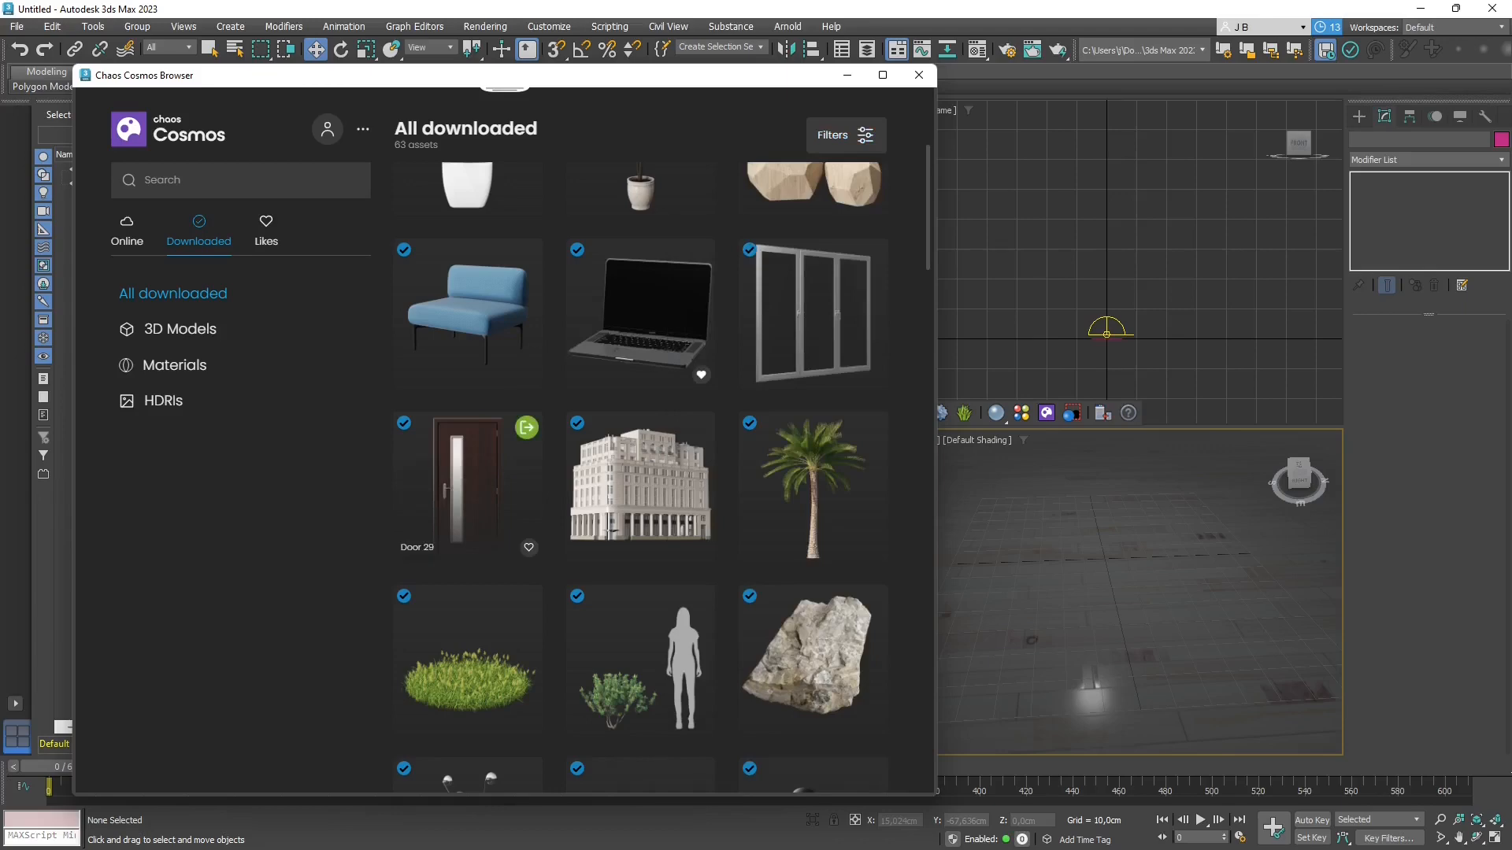
{"action": "scroll", "coordinate": [468, 473], "scroll_direction": "up", "scroll_amount": 2}
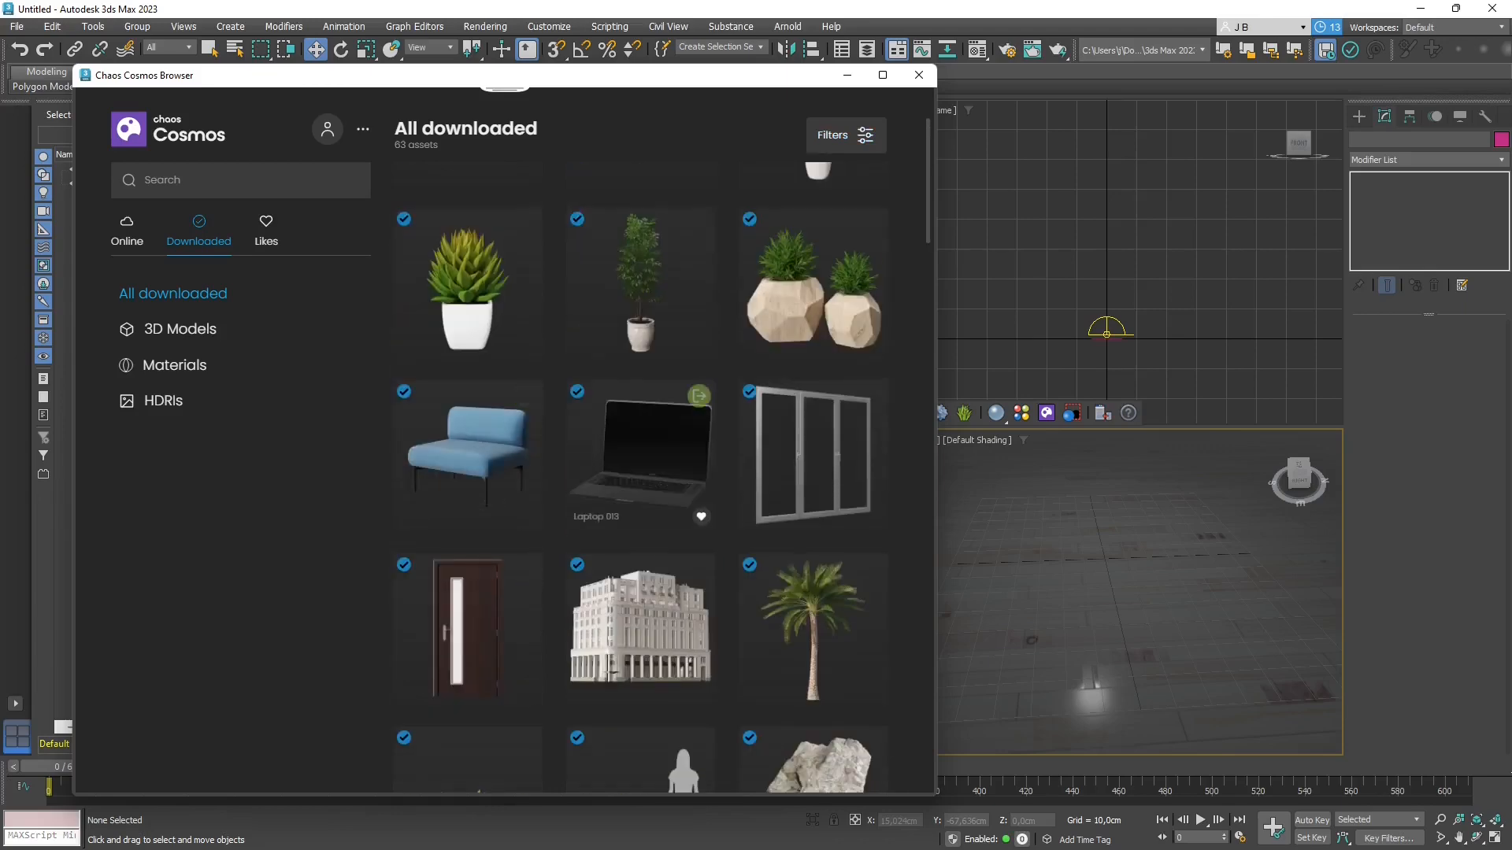
{"action": "scroll", "coordinate": [469, 472], "scroll_direction": "down", "scroll_amount": 6}
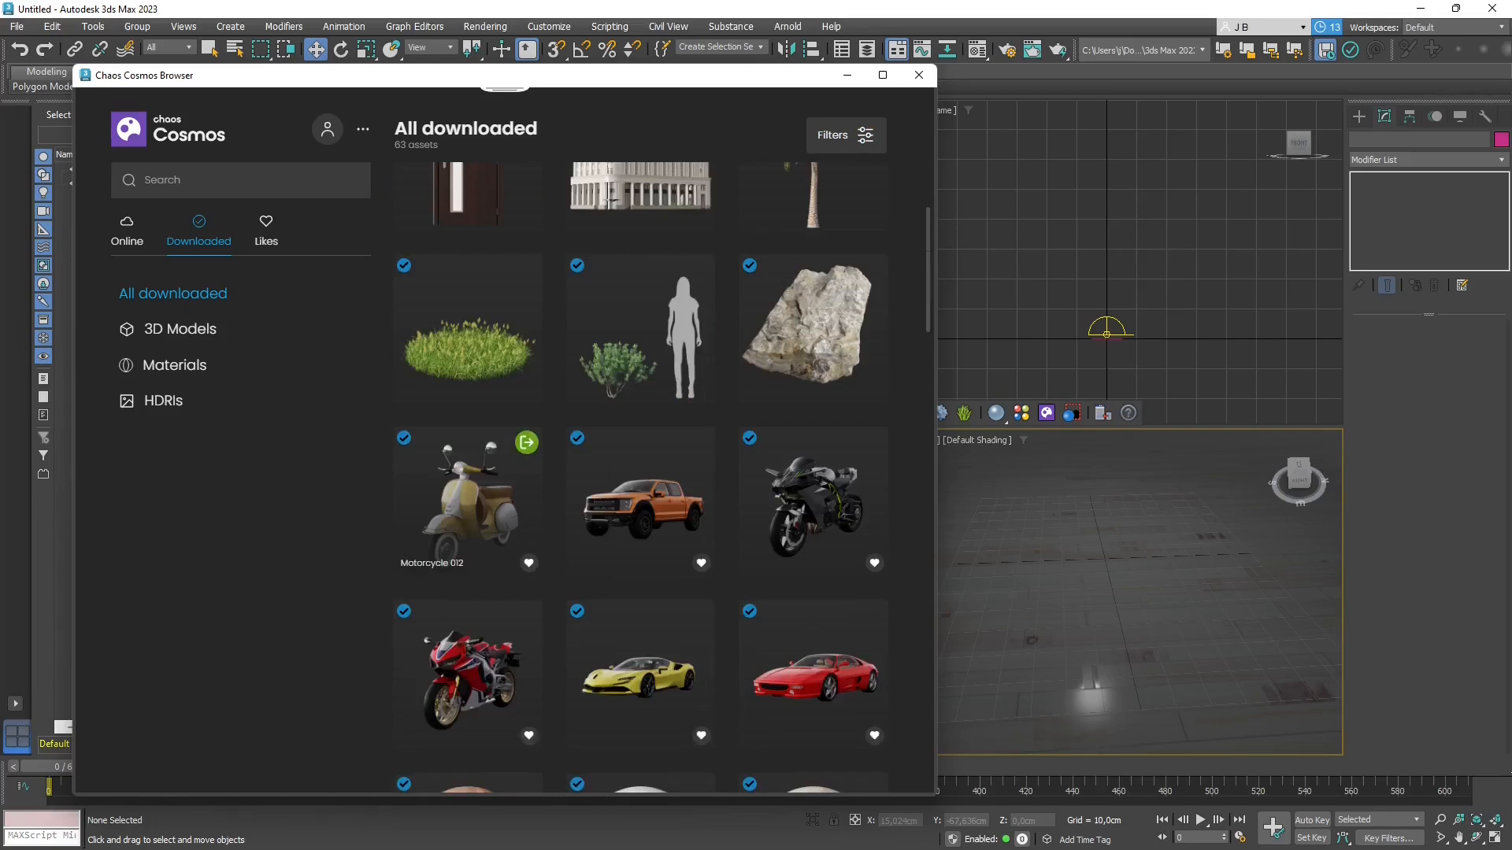
{"action": "left_click", "coordinate": [526, 443]}
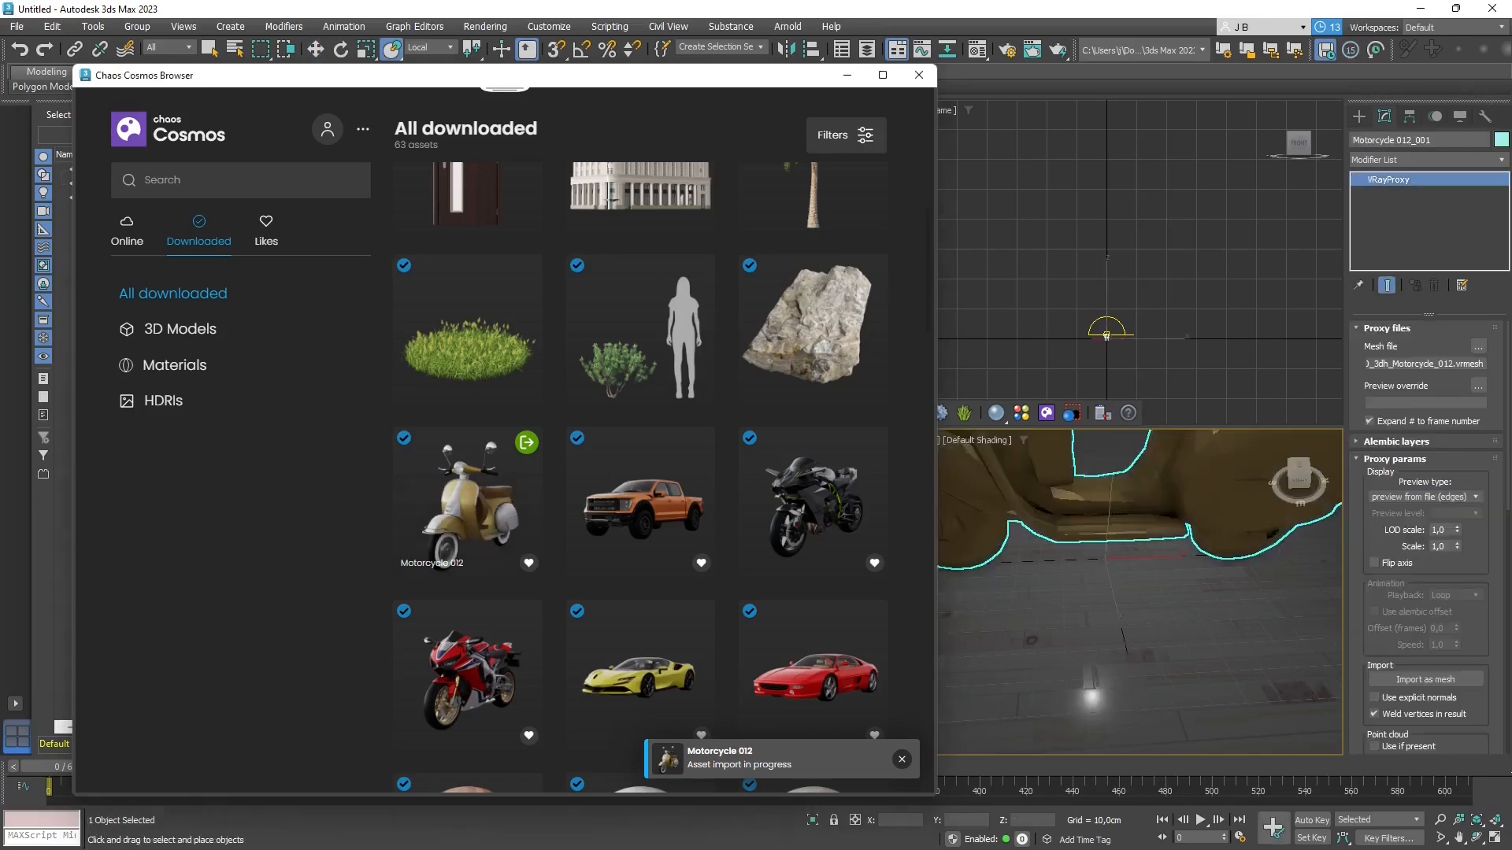
- Reload the downloaded assets page and check the context options offered for the potted succulent asset
{"action": "right_click", "coordinate": [453, 482]}
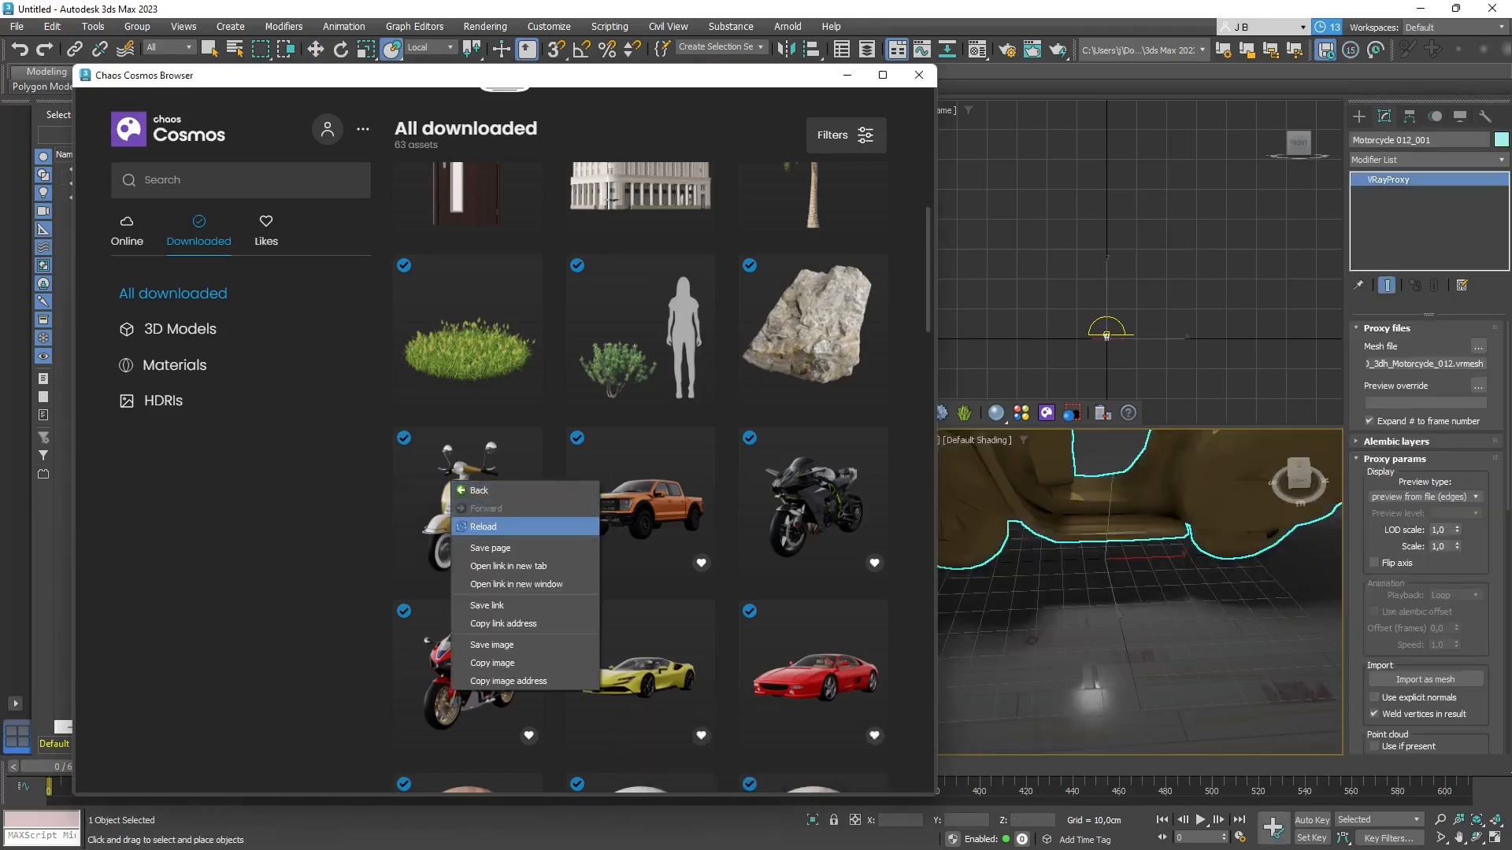
{"action": "left_click", "coordinate": [484, 527]}
{"action": "right_click", "coordinate": [468, 492]}
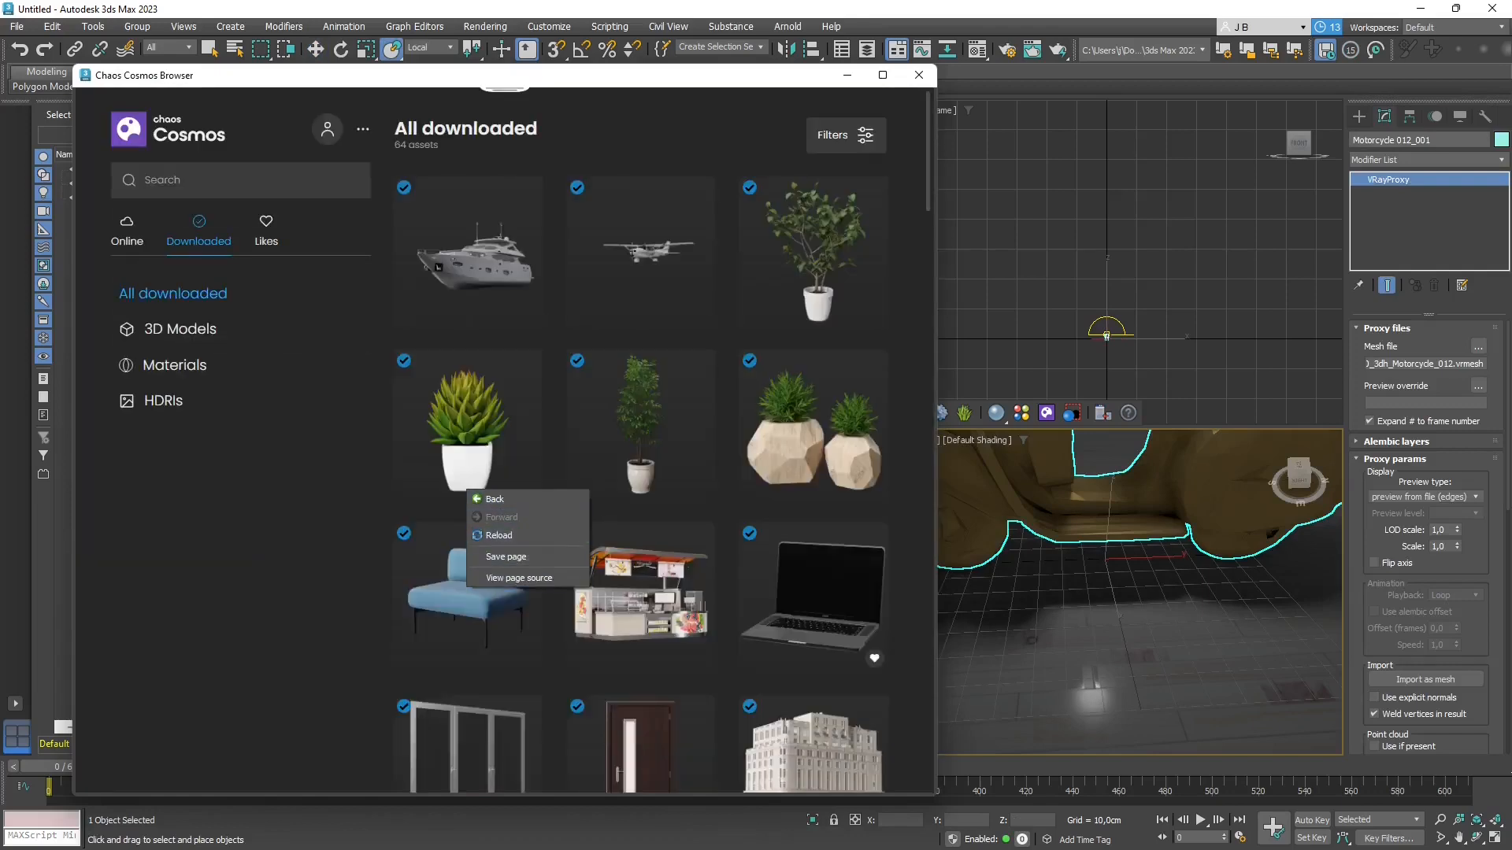
{"action": "right_click", "coordinate": [467, 426]}
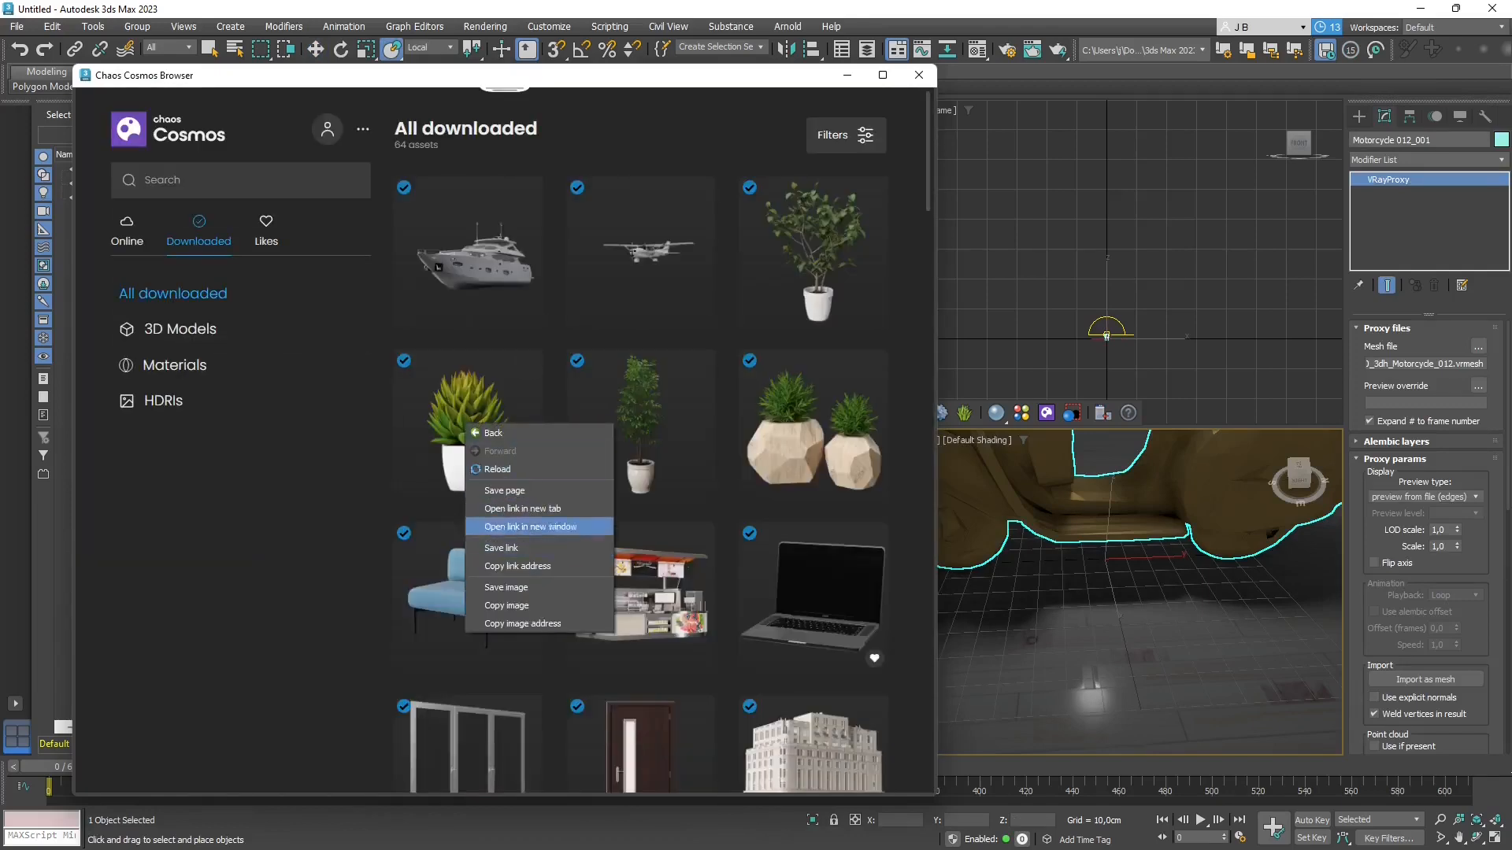
{"action": "left_click", "coordinate": [523, 508]}
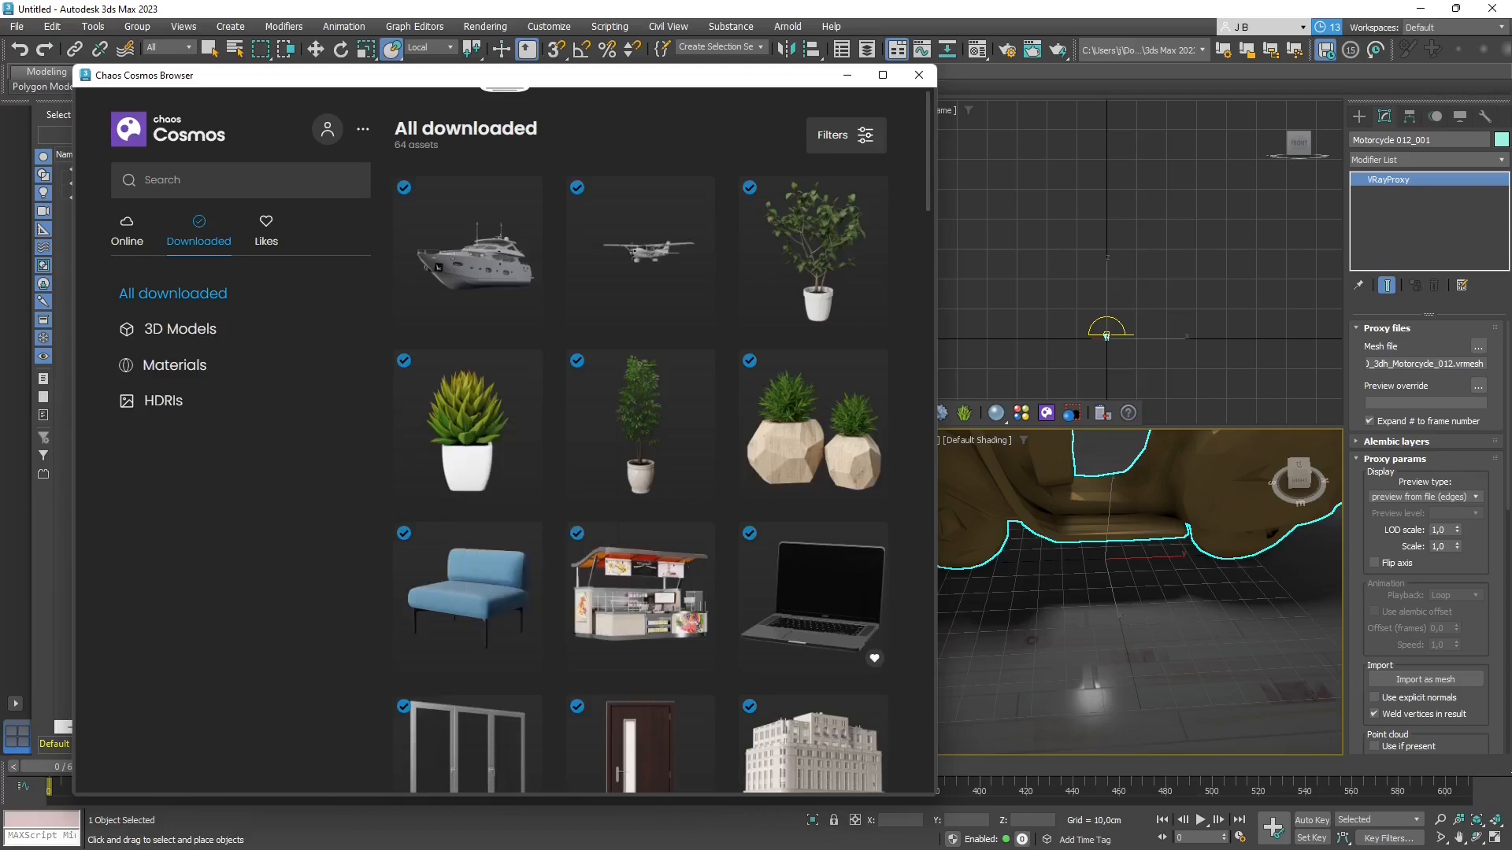
{"action": "right_click", "coordinate": [468, 457]}
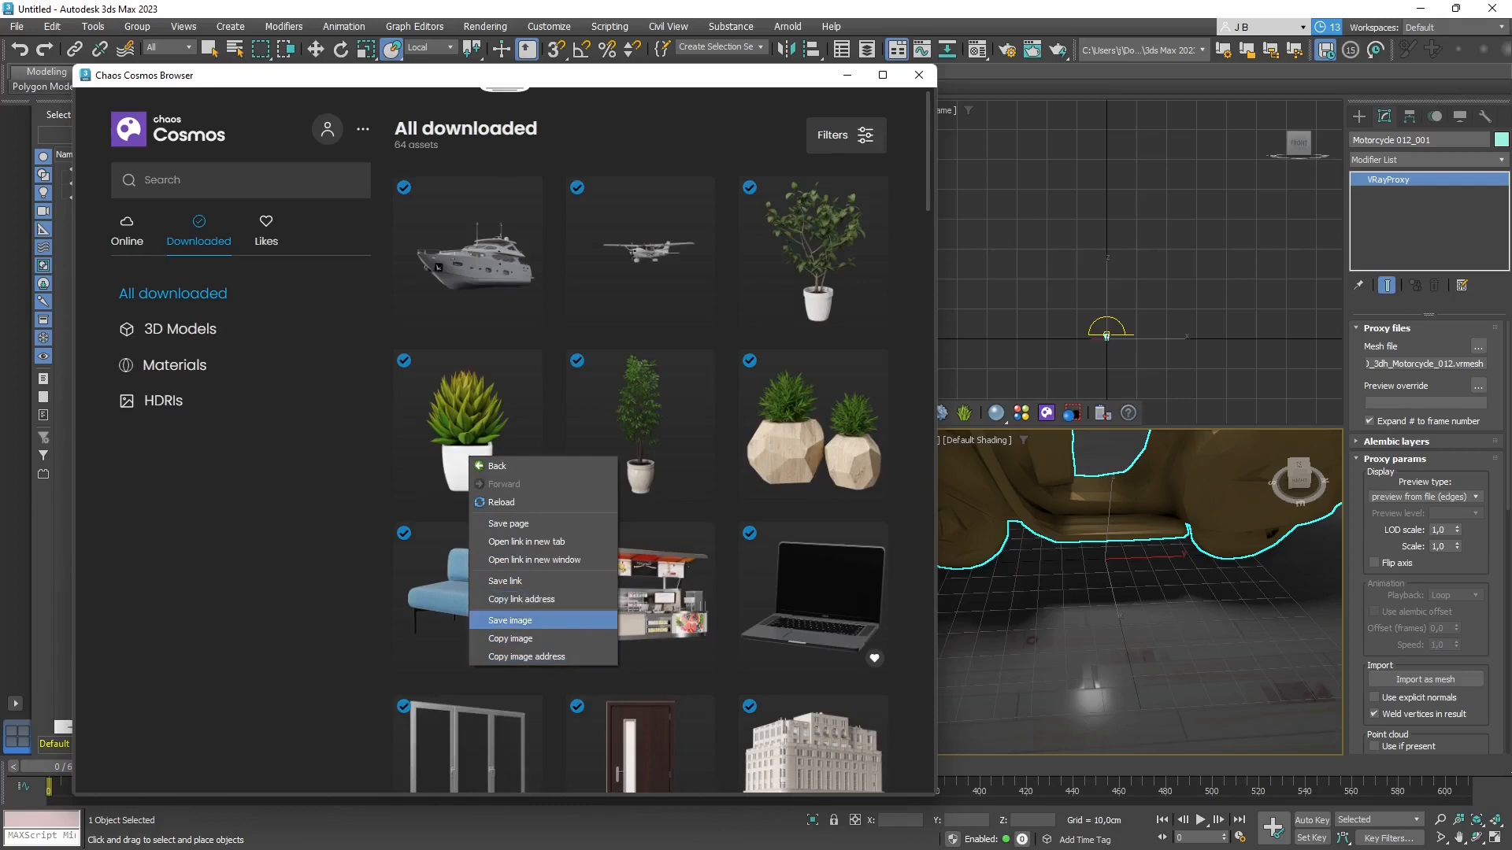
- Compare the textured and wireframe previews of Potted Plant 50-23 and mark the asset as liked
{"action": "left_click", "coordinate": [463, 429]}
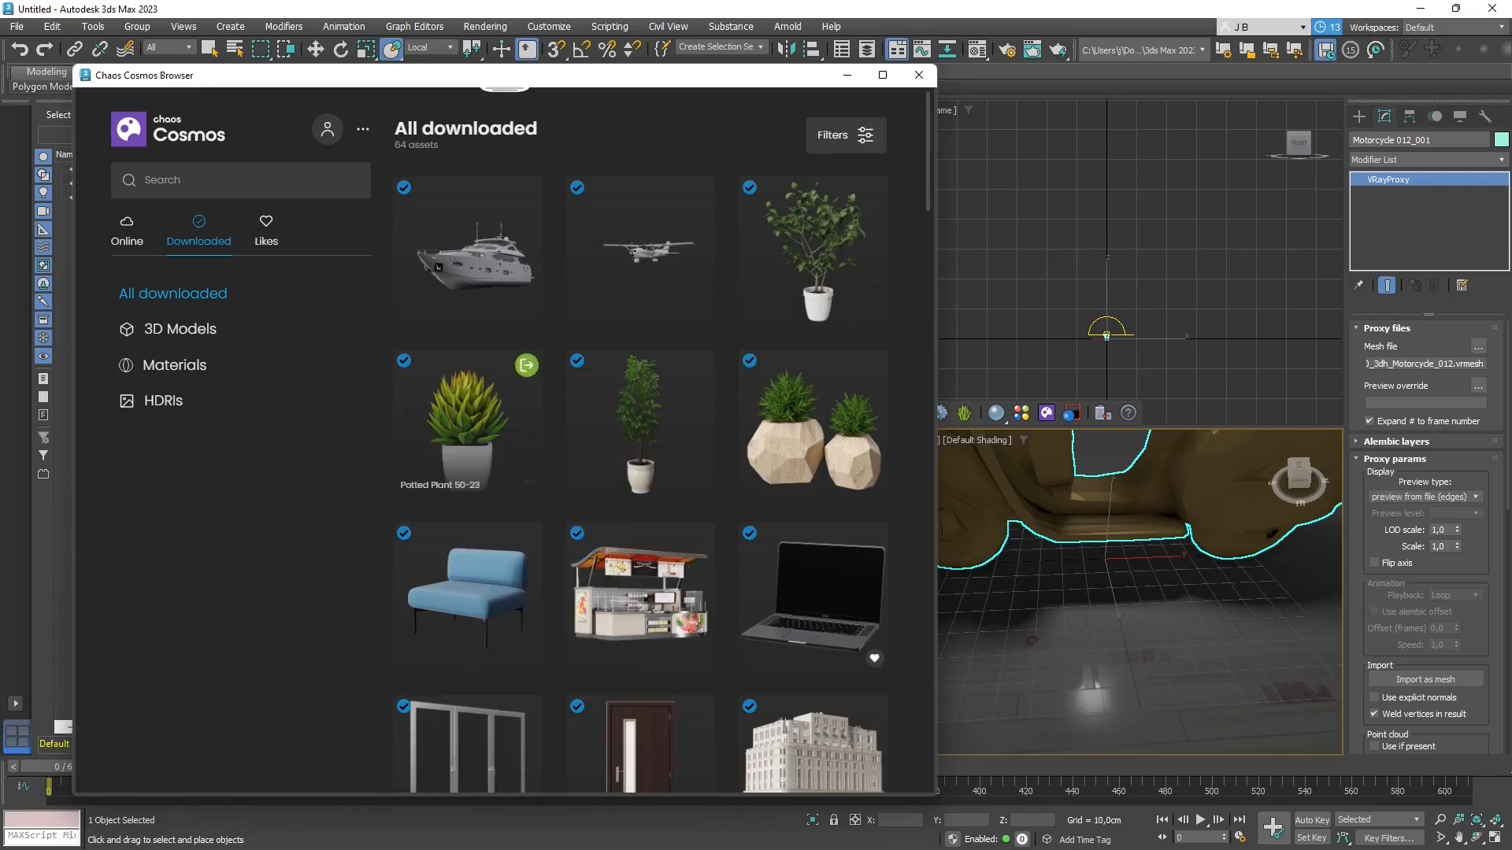
{"action": "left_click", "coordinate": [463, 429]}
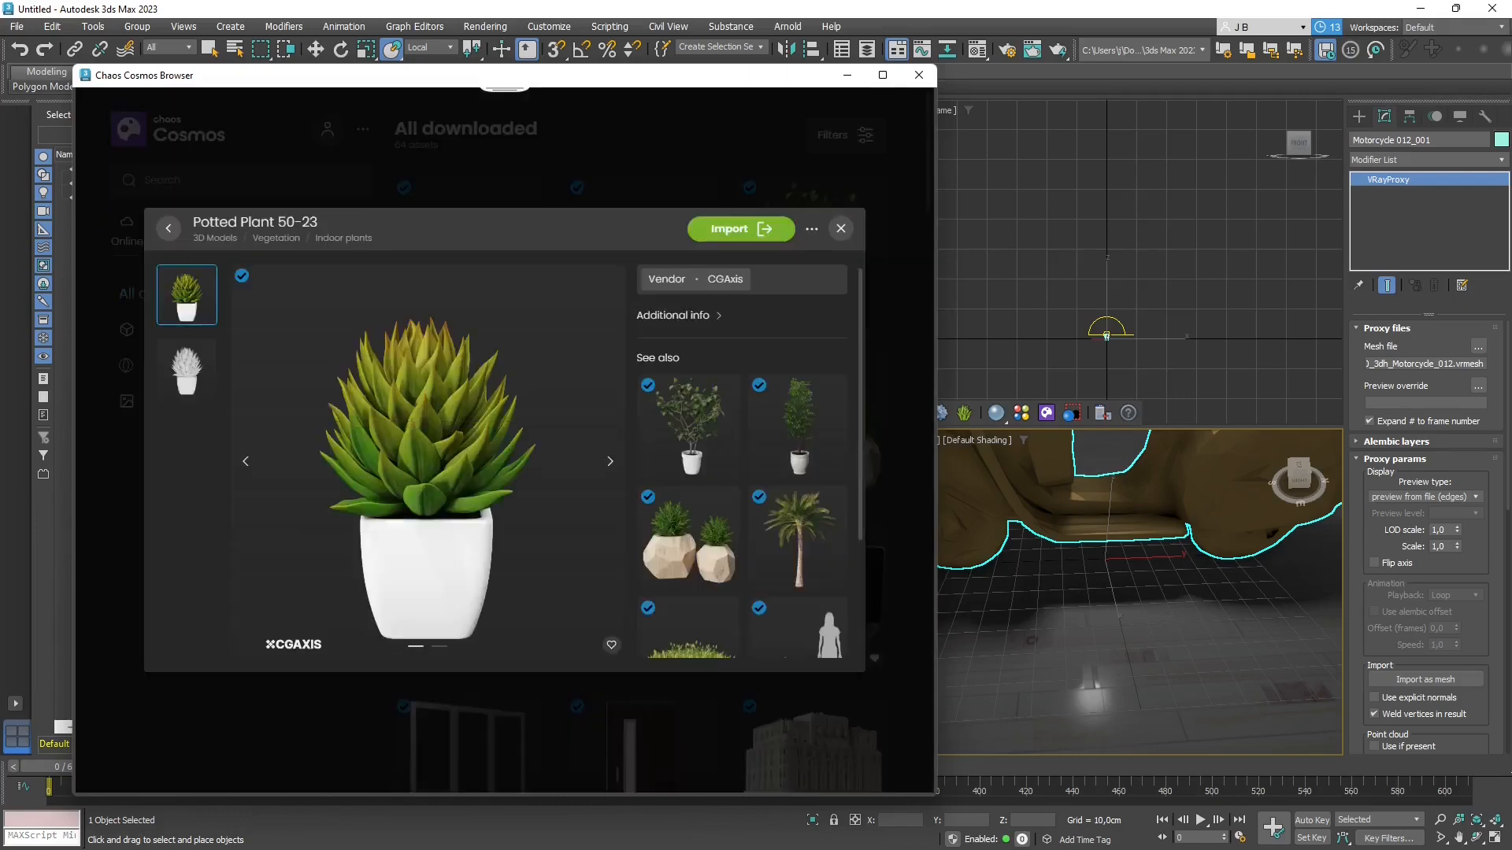
{"action": "left_click", "coordinate": [187, 368]}
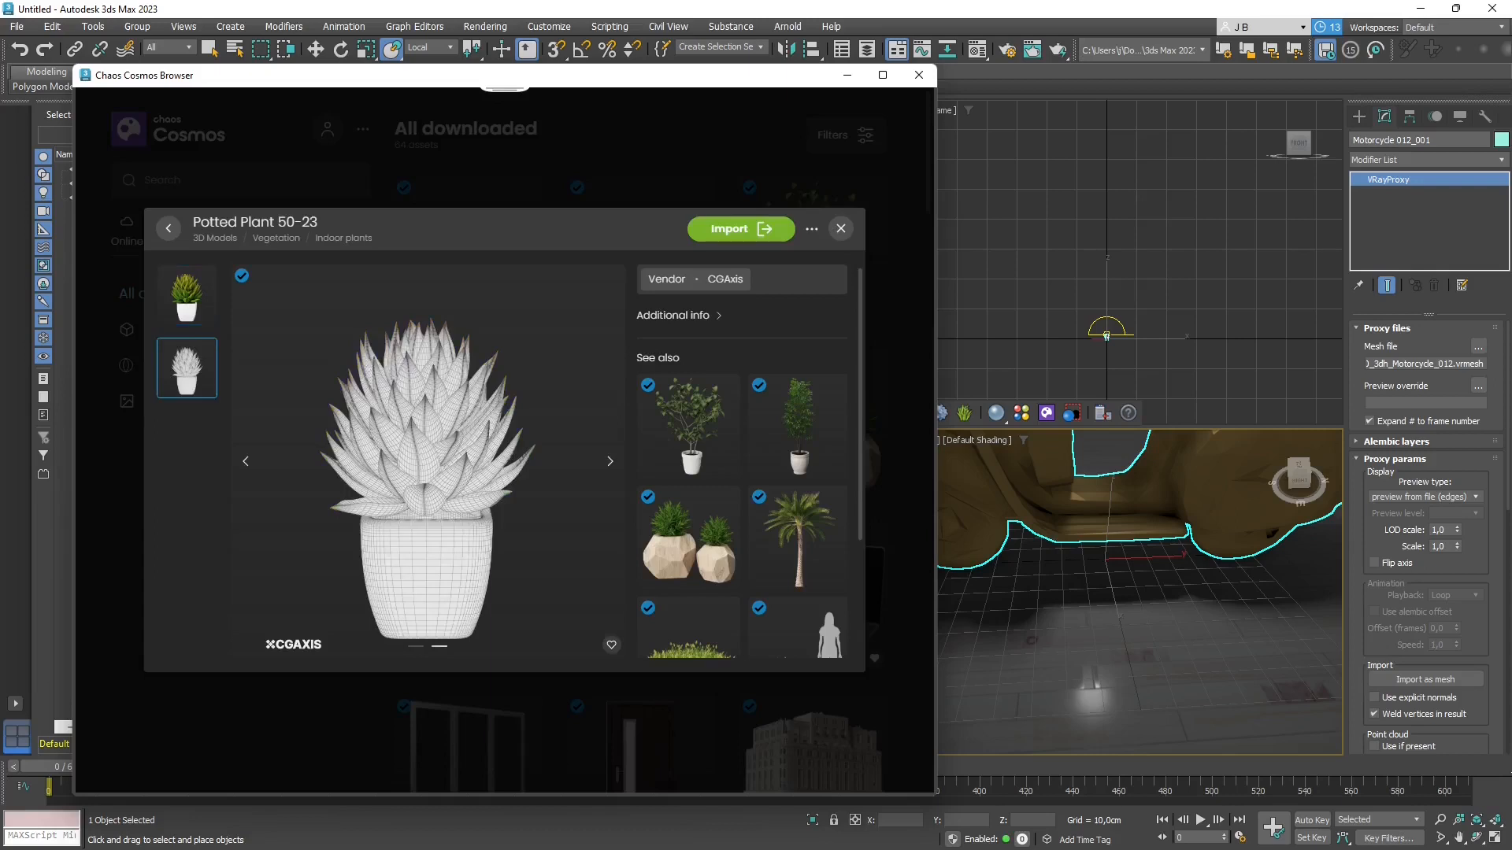
{"action": "left_click", "coordinate": [187, 294]}
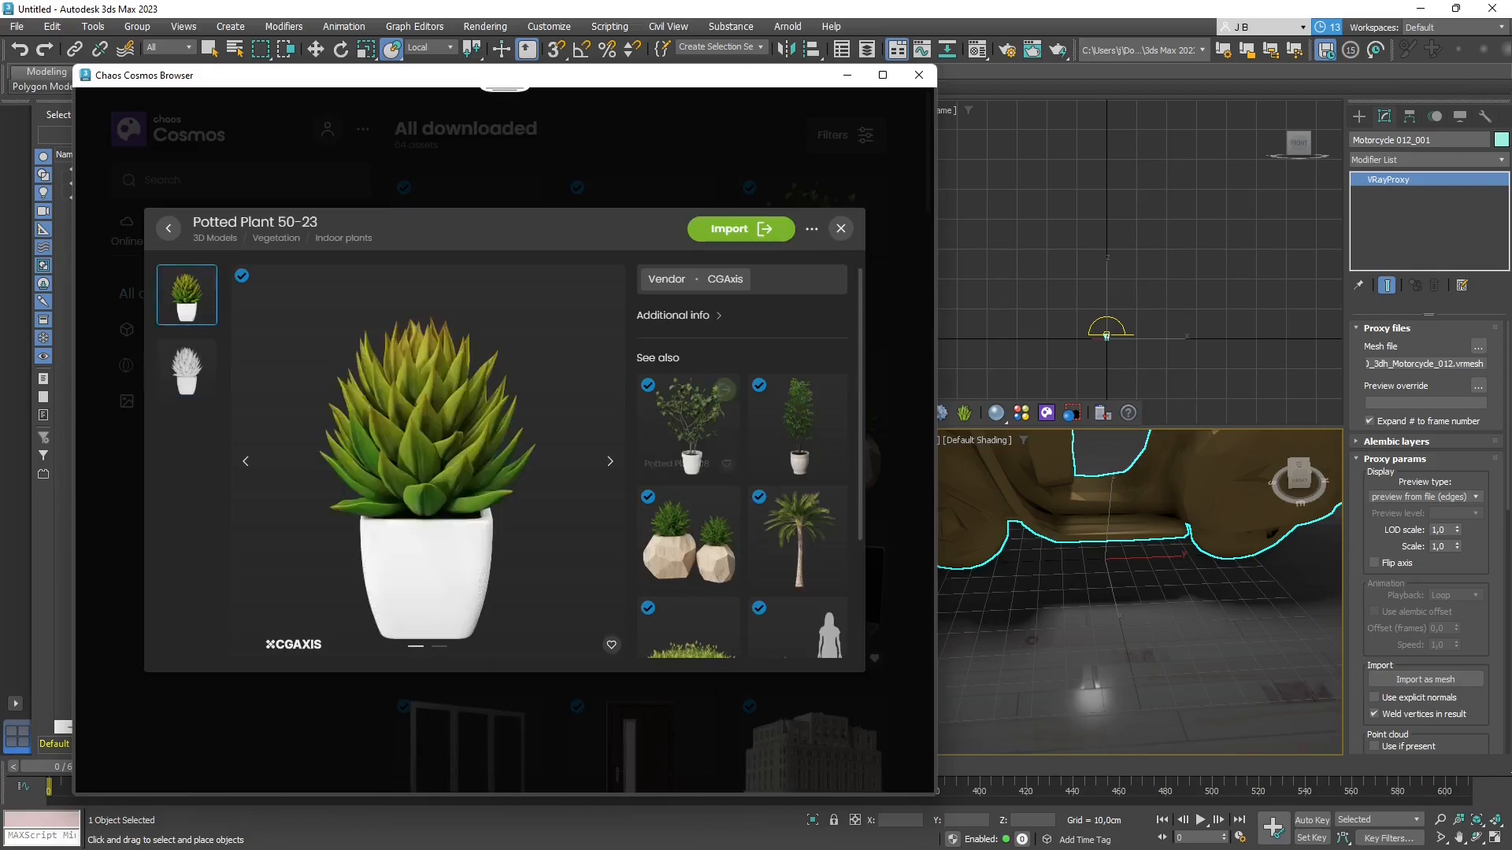
{"action": "scroll", "coordinate": [741, 465], "scroll_direction": "down", "scroll_amount": 2}
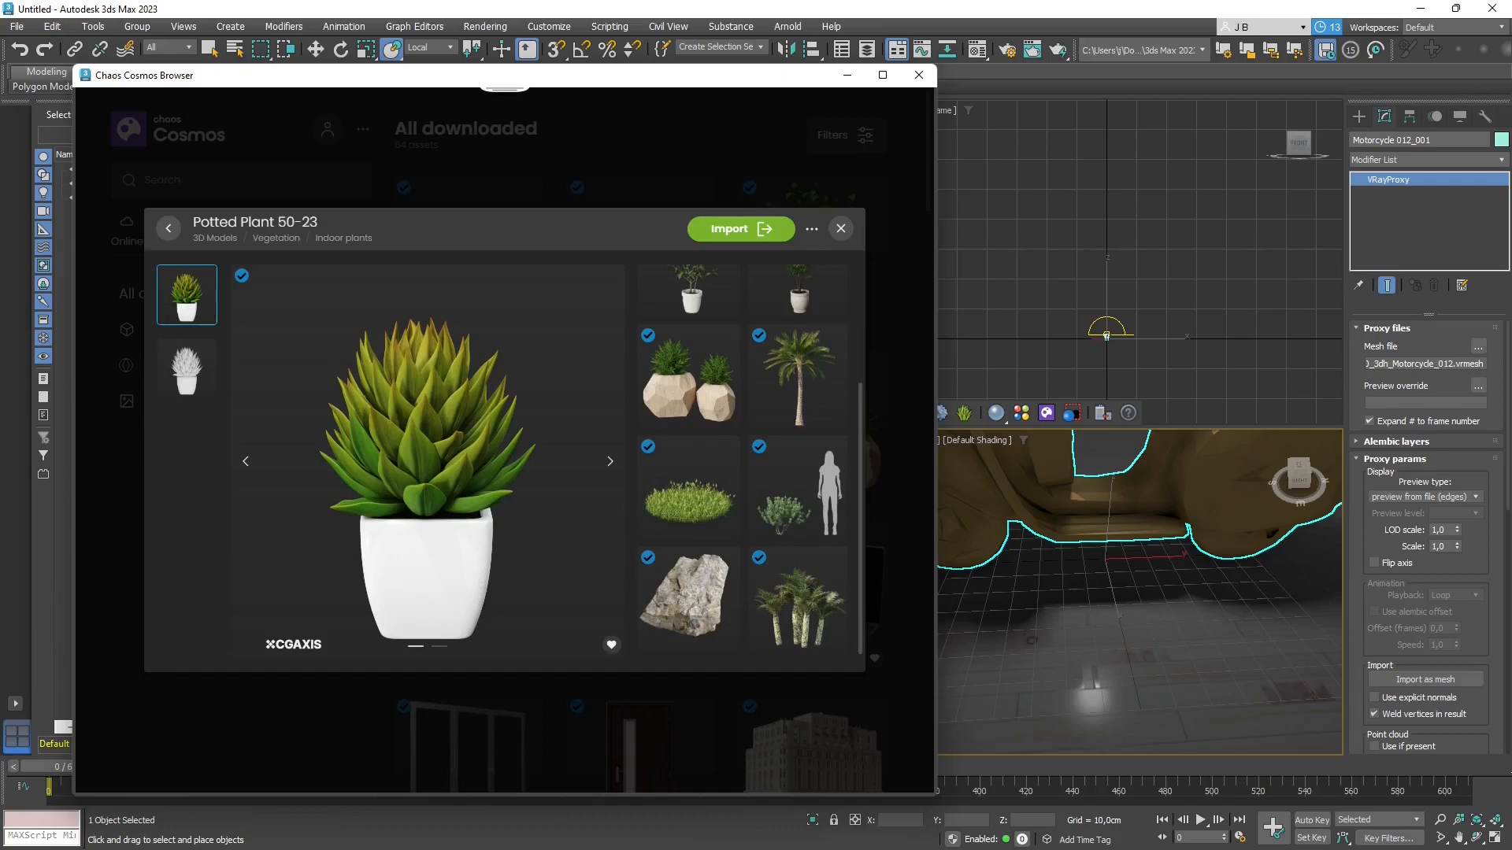
{"action": "left_click", "coordinate": [168, 229]}
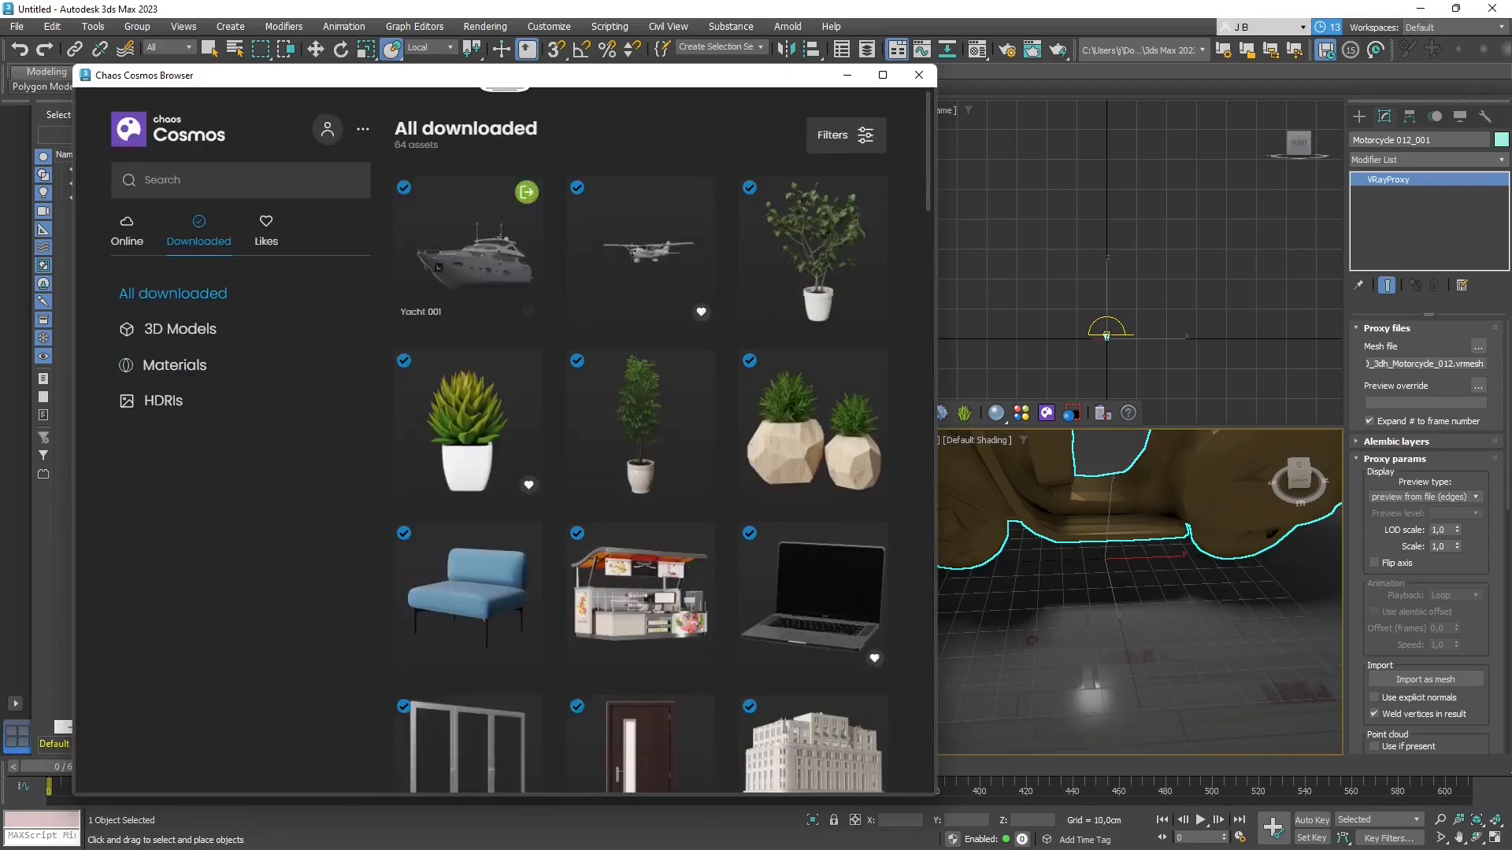
- View the collection of liked assets and return to the downloaded assets
{"action": "left_click", "coordinate": [266, 230]}
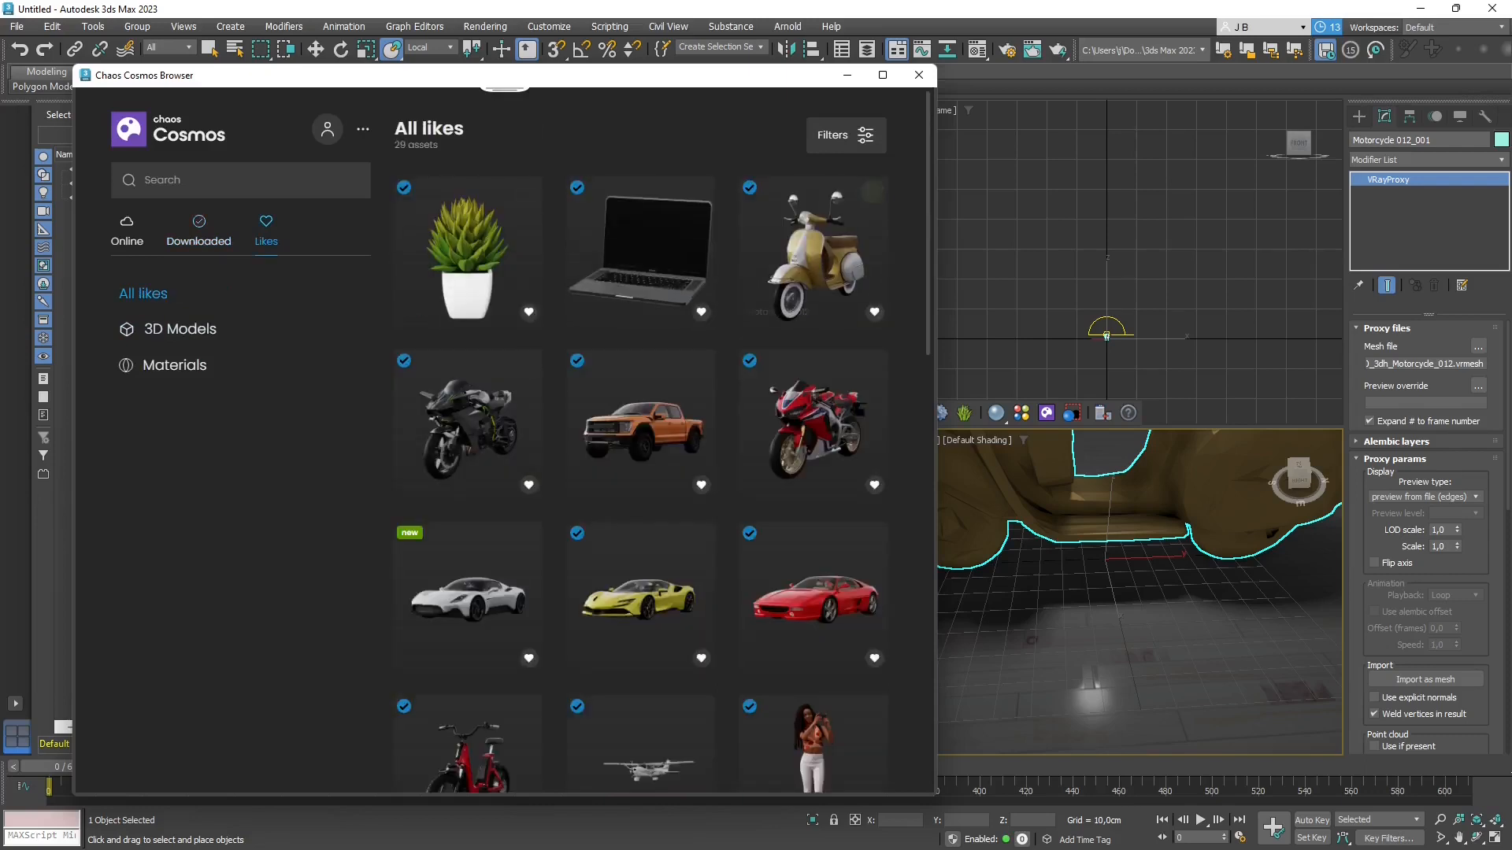
{"action": "left_click", "coordinate": [198, 231]}
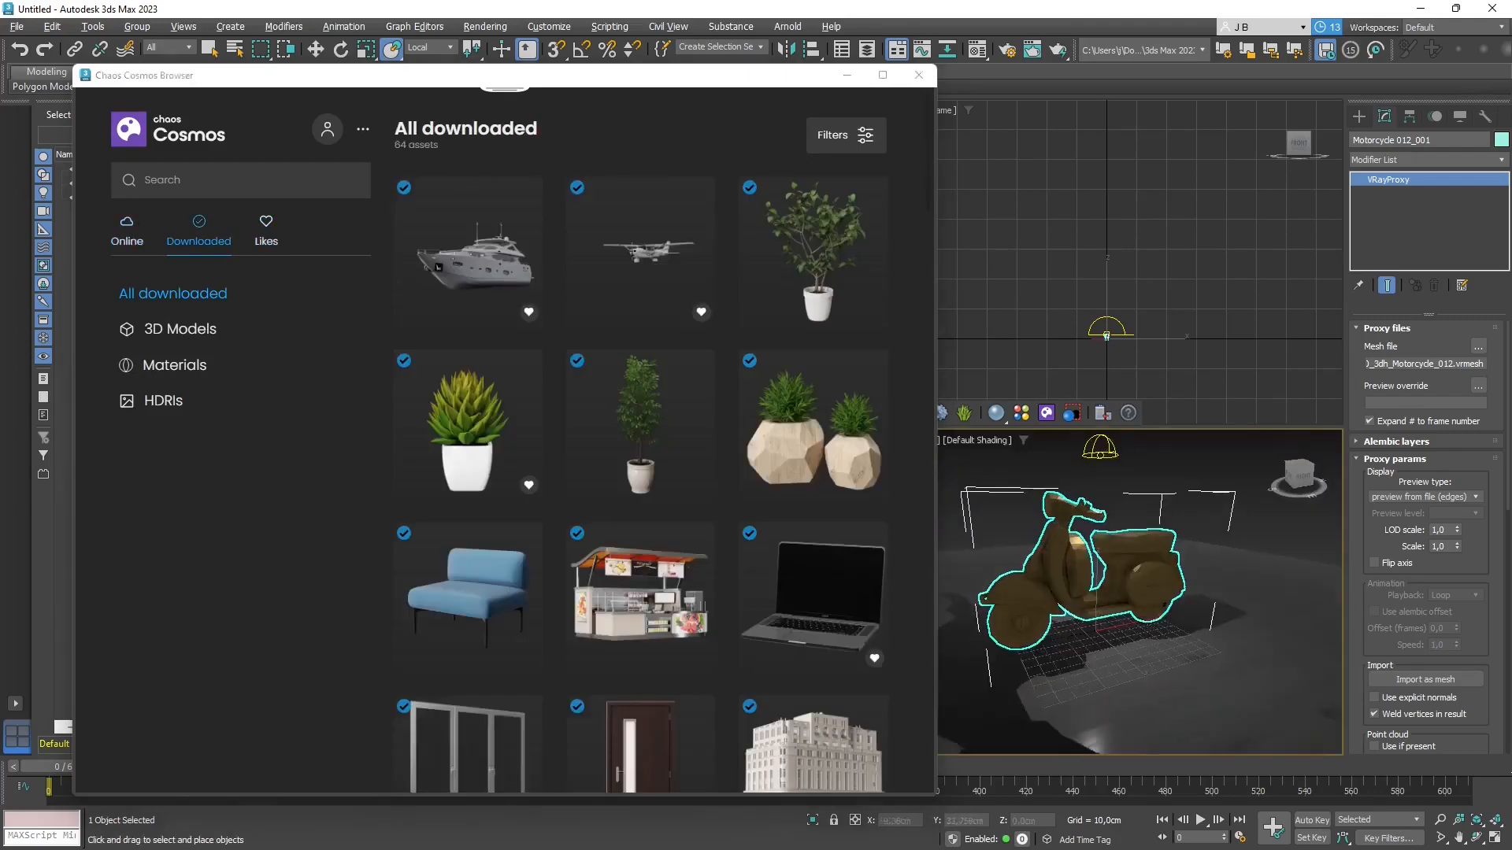
- Close the asset browser and raise the Studio 006 dome light above the motorcycle to a height of about 360 cm
{"action": "left_click", "coordinate": [1250, 660]}
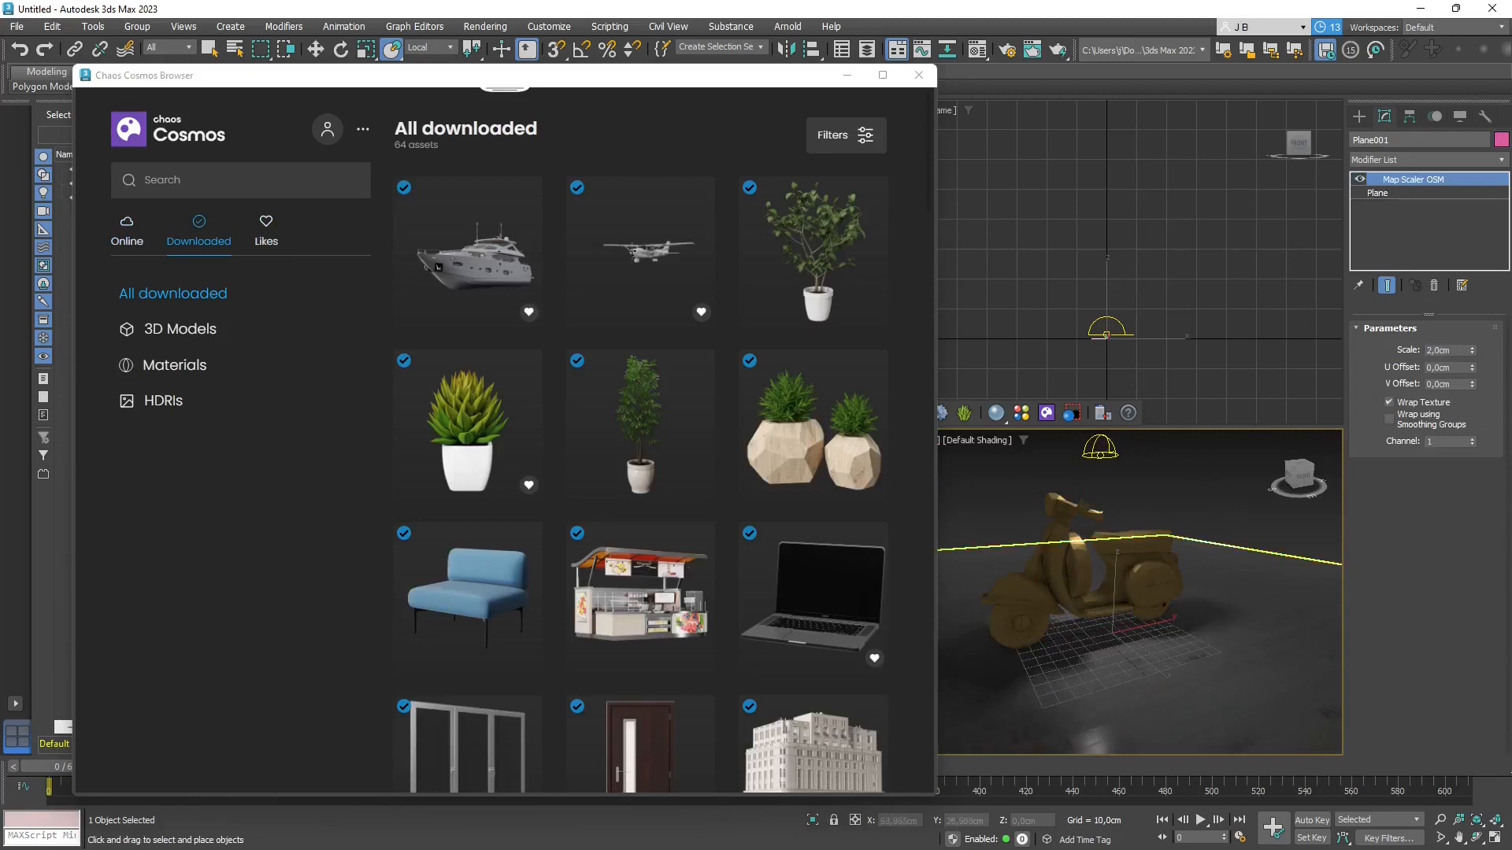
{"action": "middle_click_drag", "start_coordinate": [1174, 665], "coordinate": [1205, 660], "text": "alt"}
{"action": "scroll", "coordinate": [1253, 665], "scroll_direction": "down", "scroll_amount": 3}
{"action": "left_click", "coordinate": [1137, 529]}
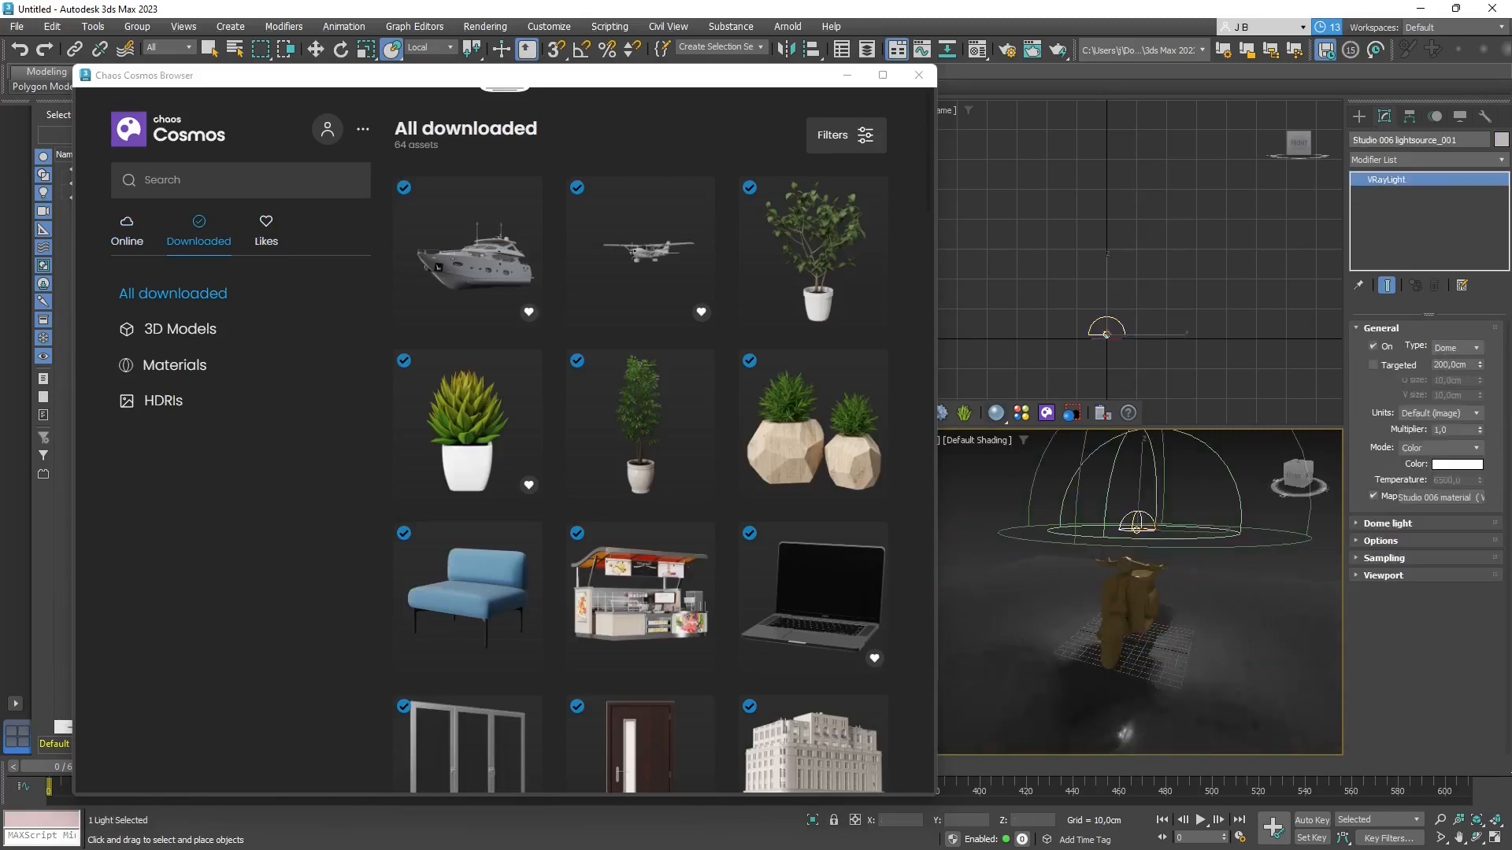
{"action": "left_click", "coordinate": [919, 75]}
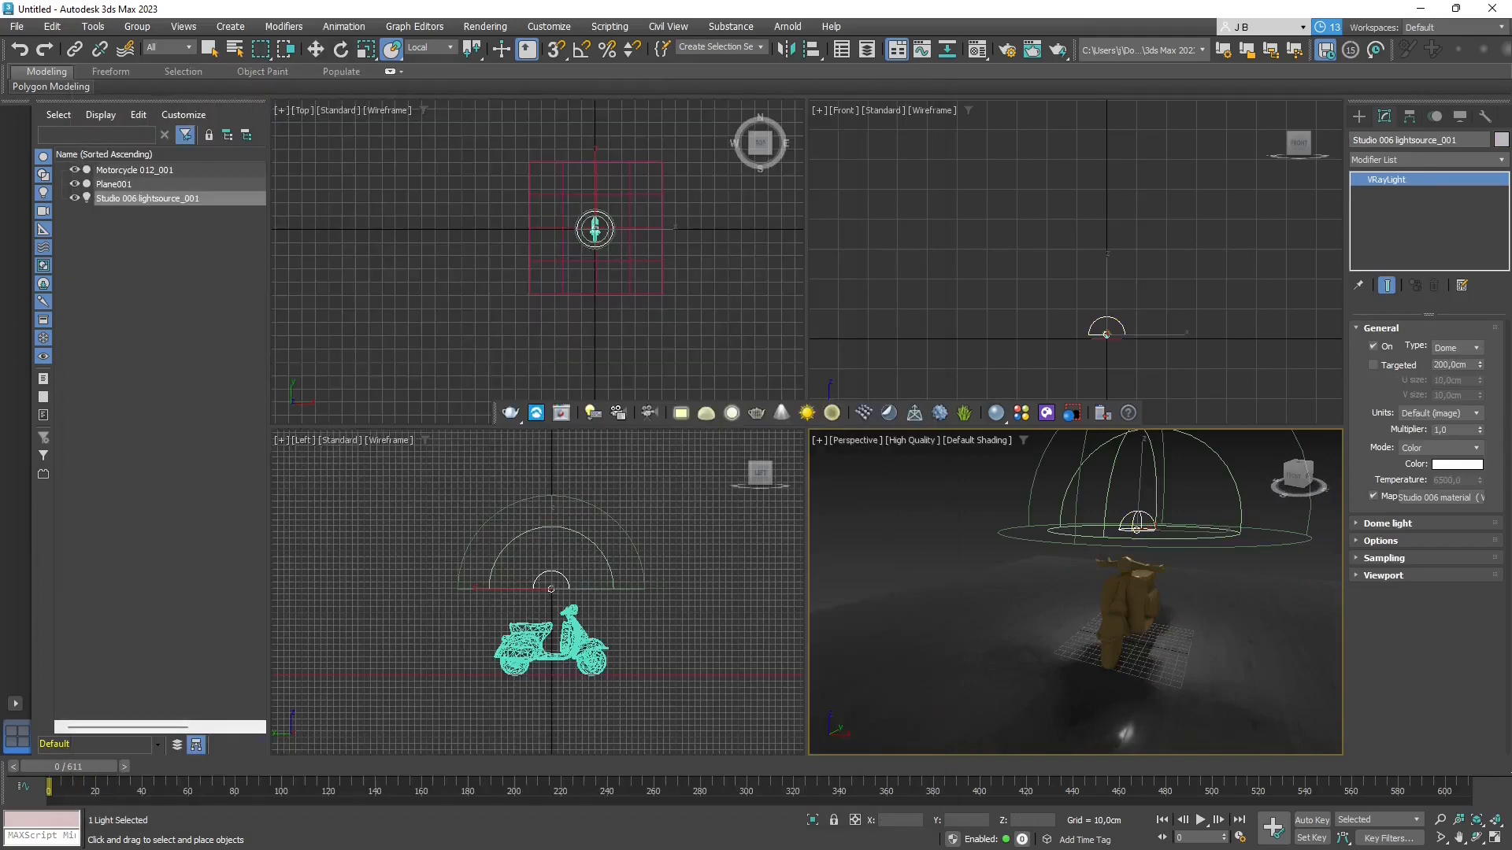
{"action": "key", "text": "w"}
{"action": "scroll", "coordinate": [541, 568], "scroll_direction": "down", "scroll_amount": 8}
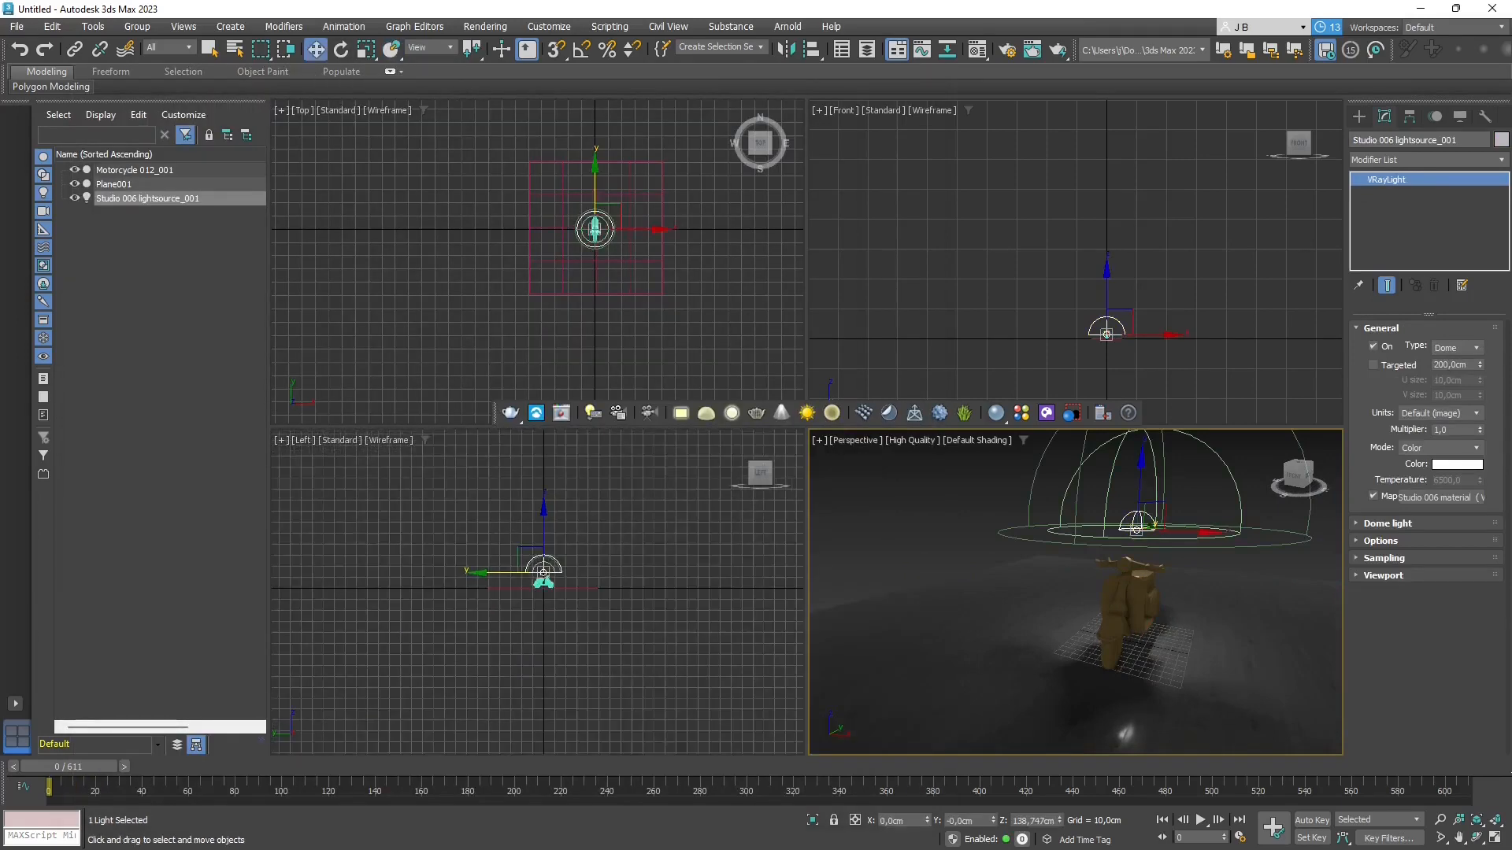
{"action": "mouse_move", "coordinate": [543, 530]}
{"action": "left_mouse_down"}
{"action": "mouse_move", "coordinate": [543, 405]}
{"action": "mouse_move", "coordinate": [544, 551]}
{"action": "mouse_move", "coordinate": [543, 503]}
{"action": "left_mouse_up"}
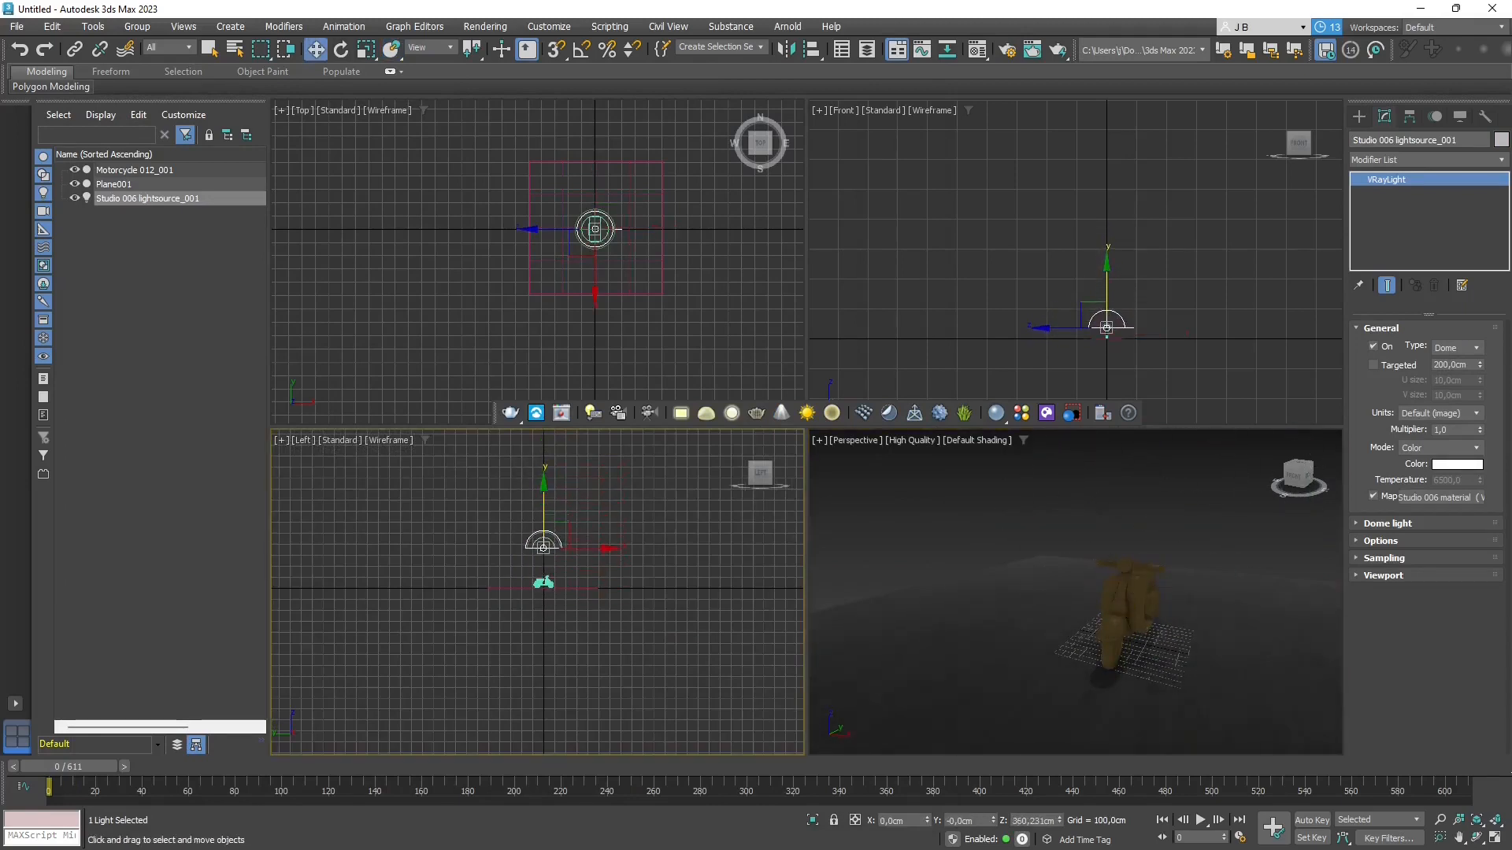
- Start an interactive V-Ray render of the motorcycle in the perspective view
{"action": "middle_click_drag", "start_coordinate": [1048, 622], "coordinate": [941, 618], "text": "alt"}
{"action": "scroll", "coordinate": [1103, 614], "scroll_direction": "up", "scroll_amount": 4}
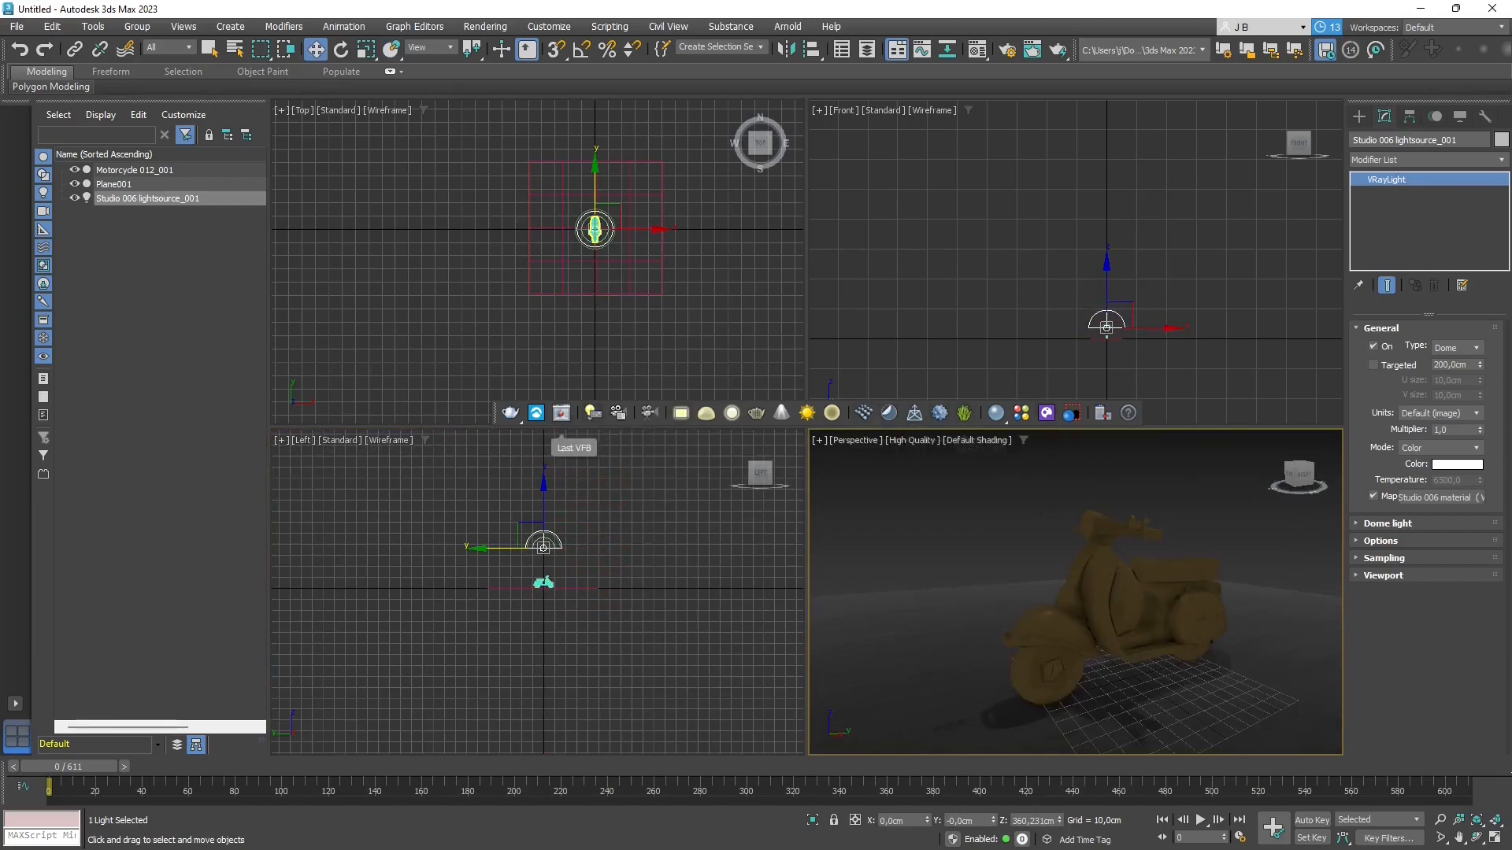
{"action": "left_click", "coordinate": [511, 412]}
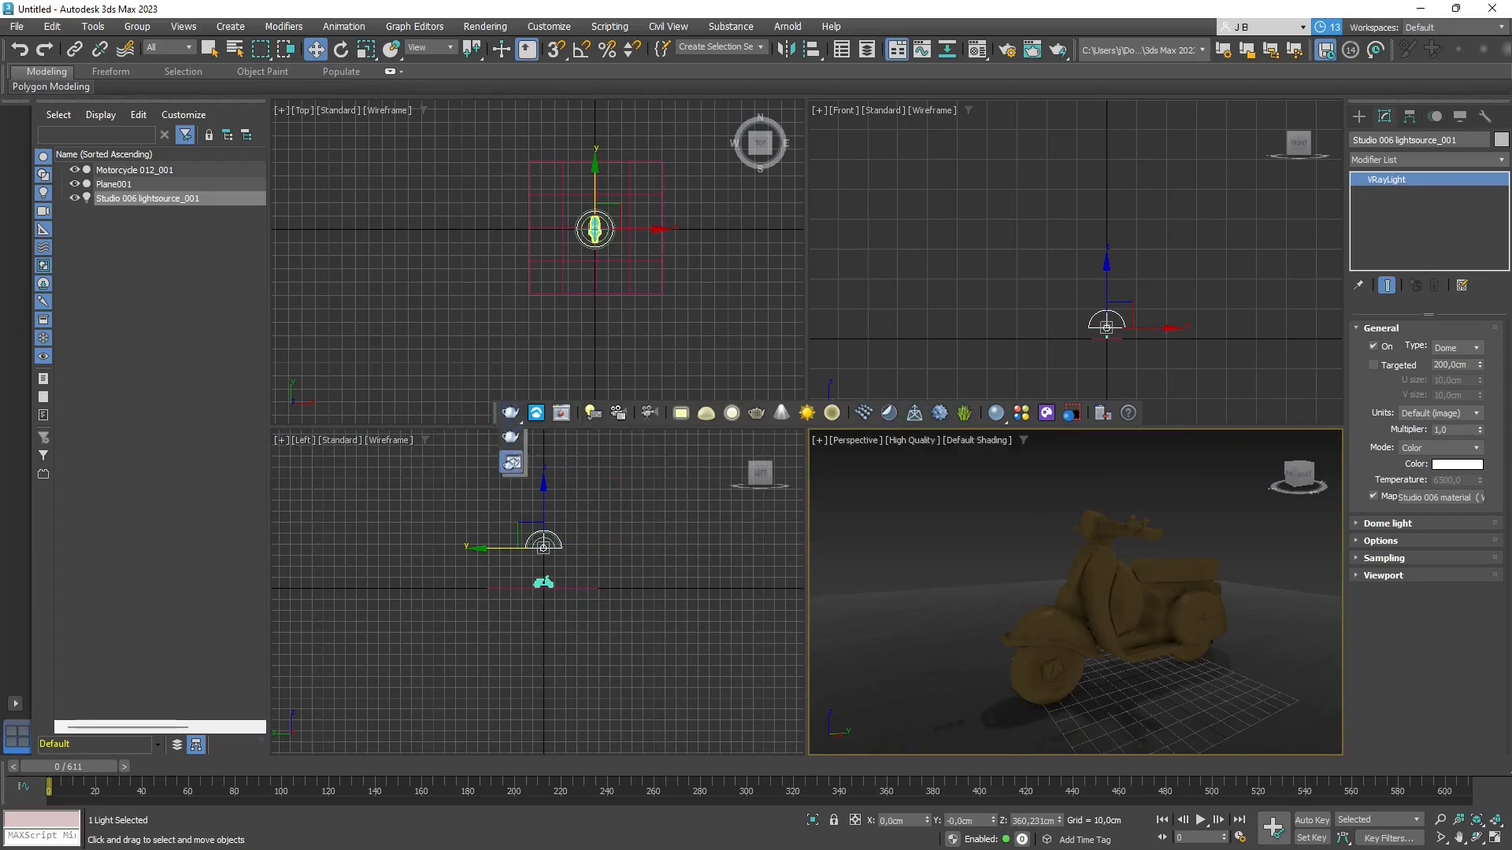
{"action": "left_click", "coordinate": [511, 462]}
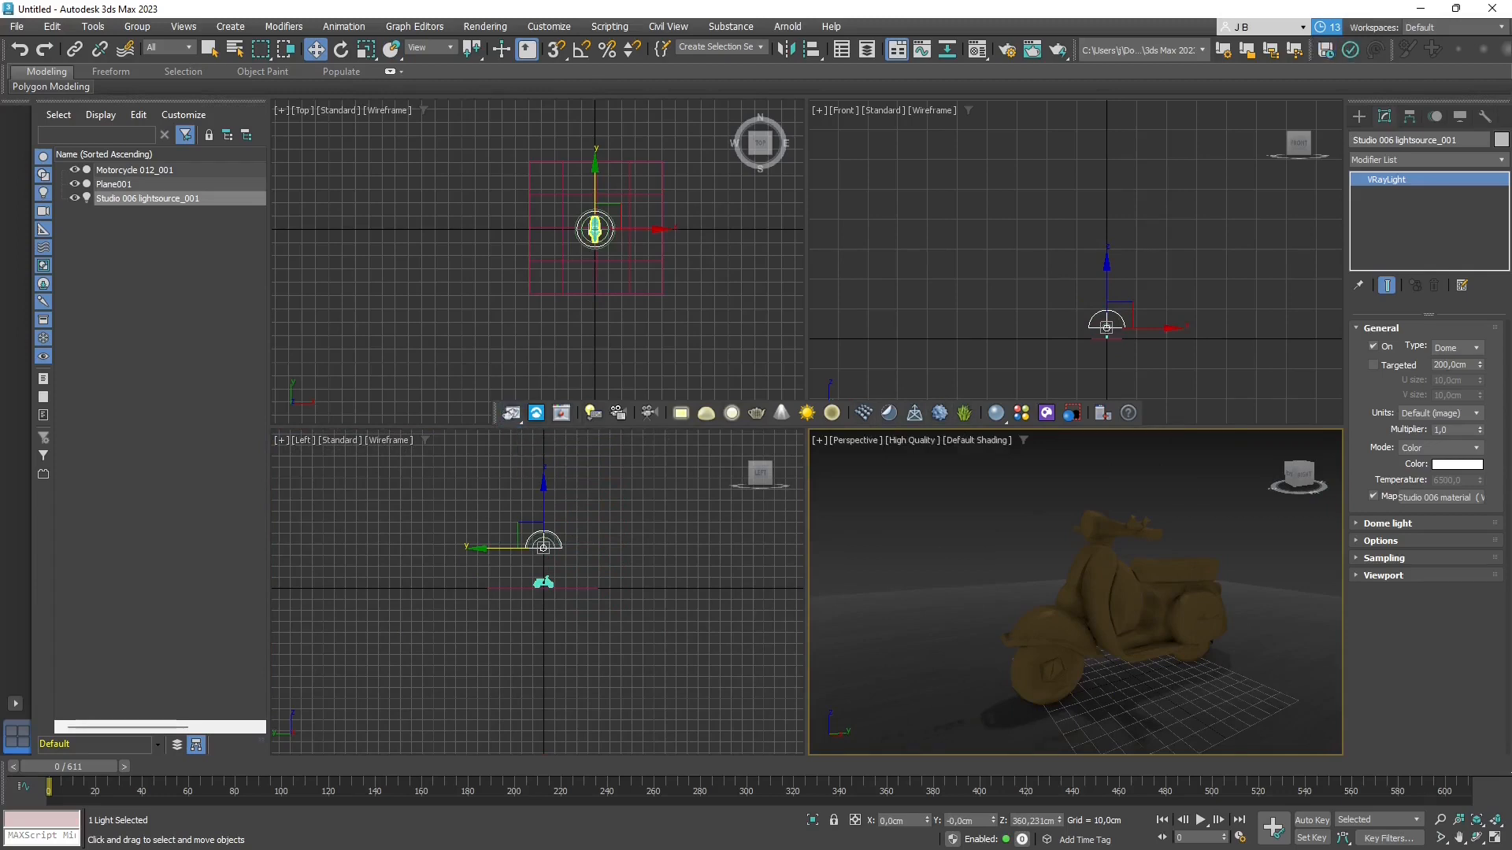
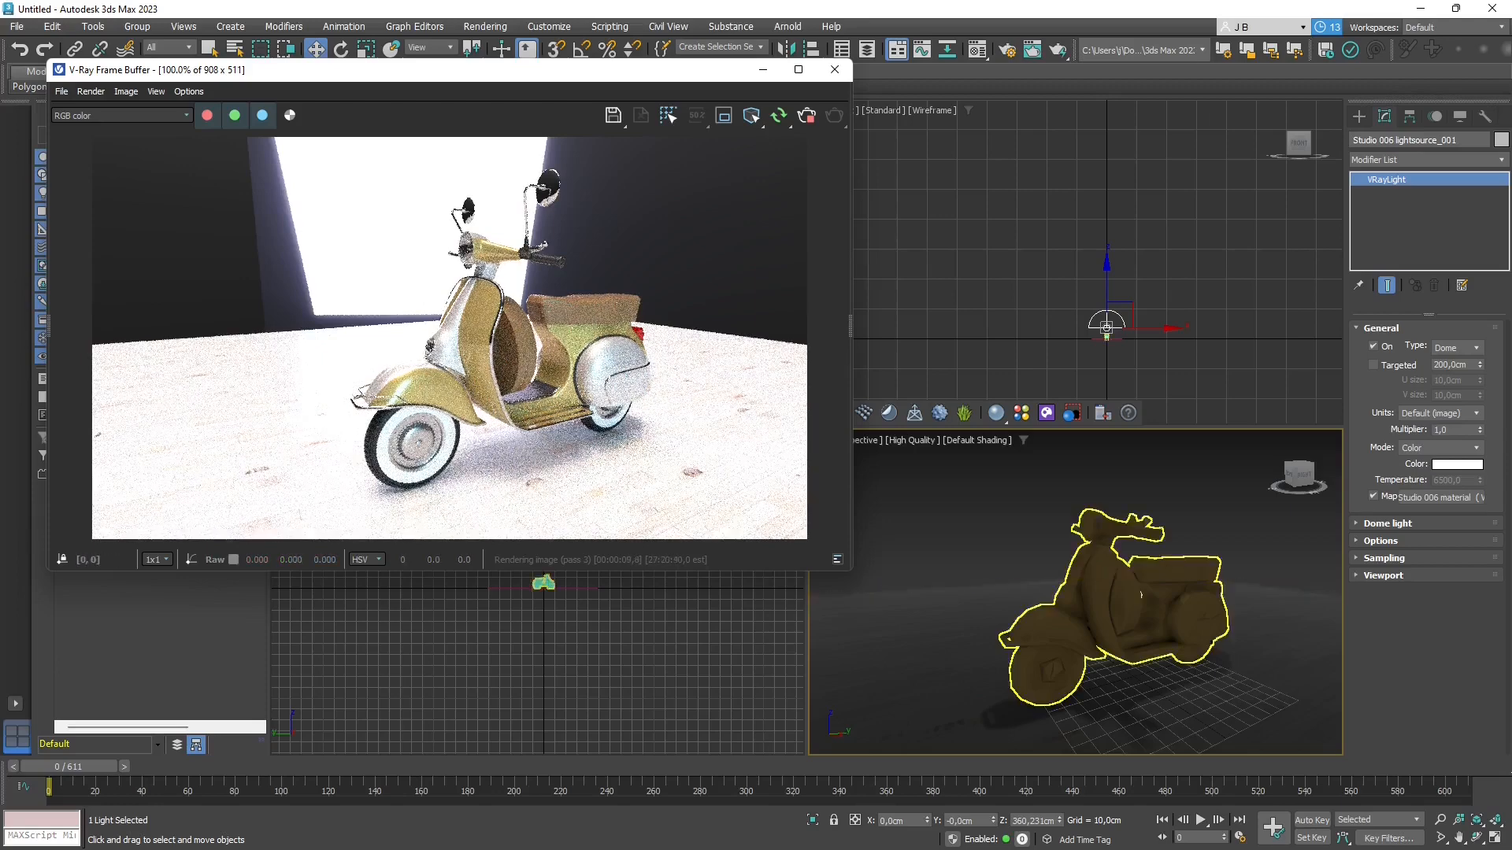
- Examine the motorcycle from several angles and distances in the interactive render
{"action": "middle_click_drag", "start_coordinate": [1111, 654], "coordinate": [1337, 663], "text": "alt"}
{"action": "middle_click_drag", "start_coordinate": [1229, 611], "coordinate": [1057, 608], "text": "alt"}
{"action": "scroll", "coordinate": [1057, 608], "scroll_direction": "down", "scroll_amount": 5}
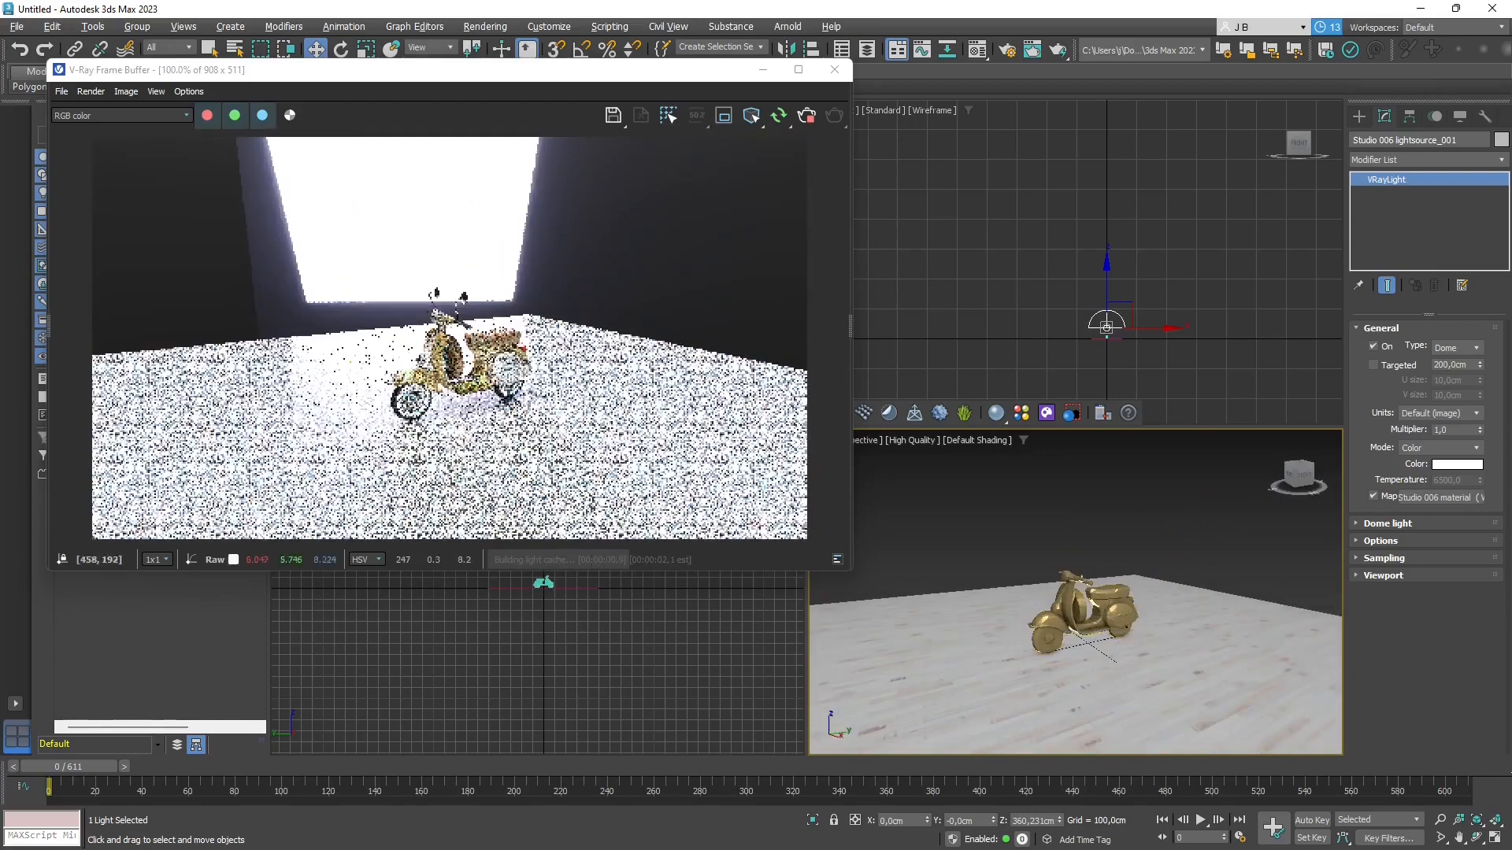
{"action": "scroll", "coordinate": [1057, 608], "scroll_direction": "up", "scroll_amount": 5}
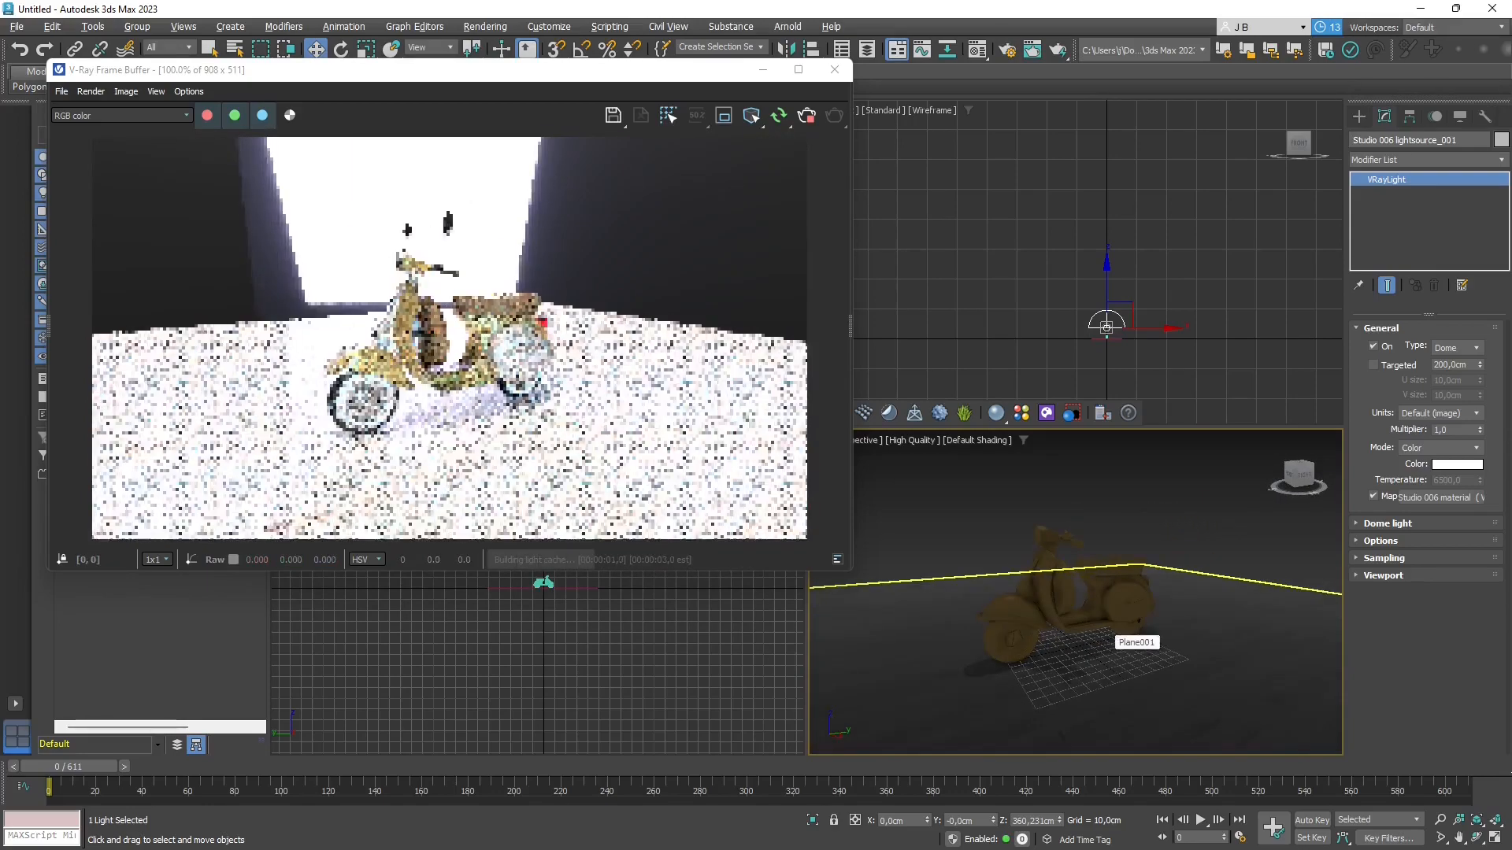
{"action": "middle_click_drag", "start_coordinate": [1112, 622], "coordinate": [1229, 612], "text": "alt"}
{"action": "scroll", "coordinate": [1228, 613], "scroll_direction": "up", "scroll_amount": 5}
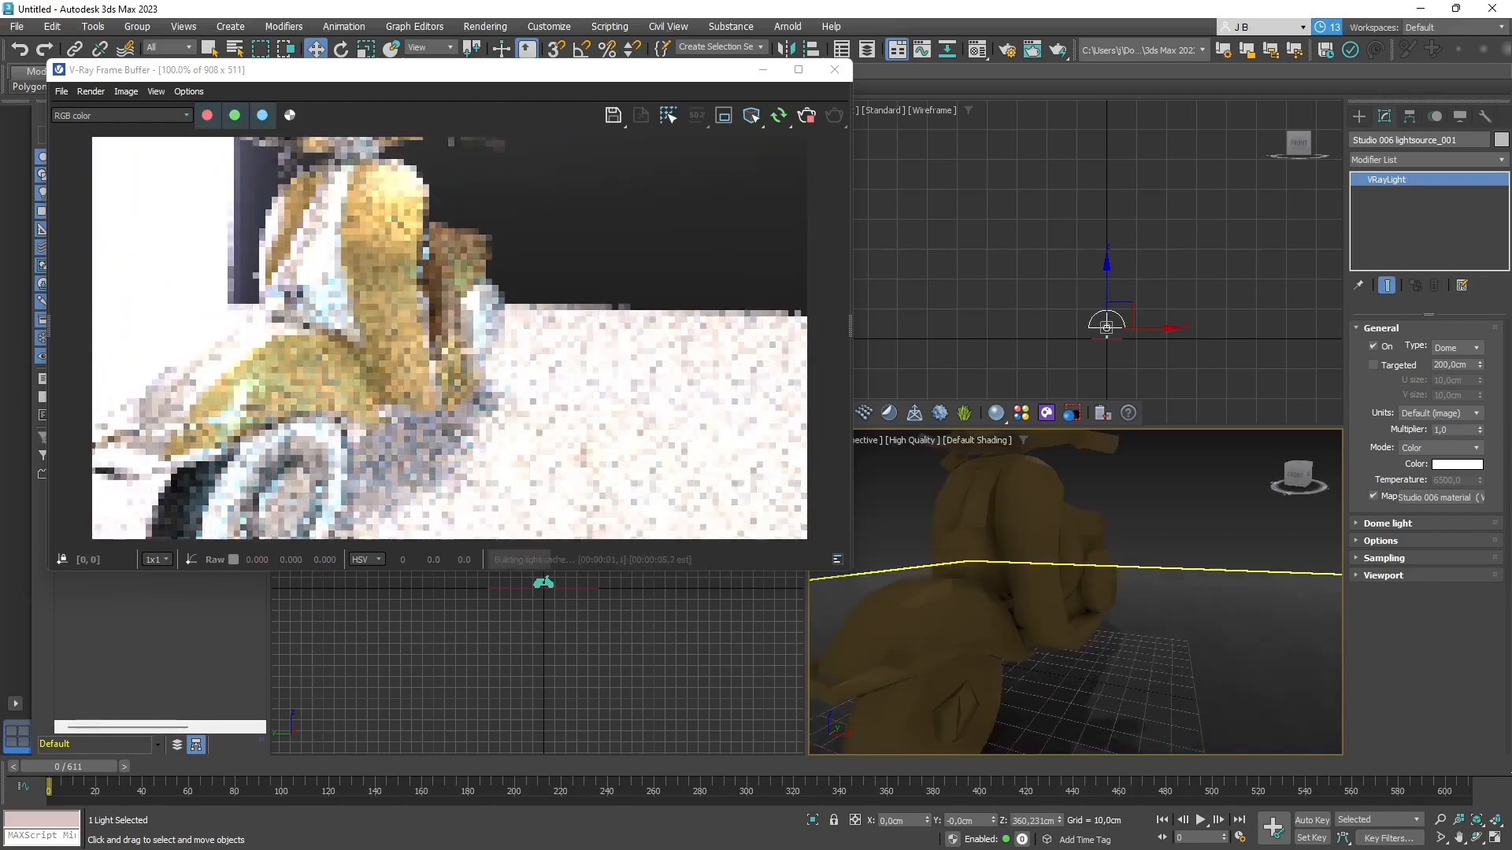
{"action": "scroll", "coordinate": [1063, 602], "scroll_direction": "down", "scroll_amount": 4}
{"action": "middle_click_drag", "start_coordinate": [1063, 603], "coordinate": [1102, 614], "text": "alt"}
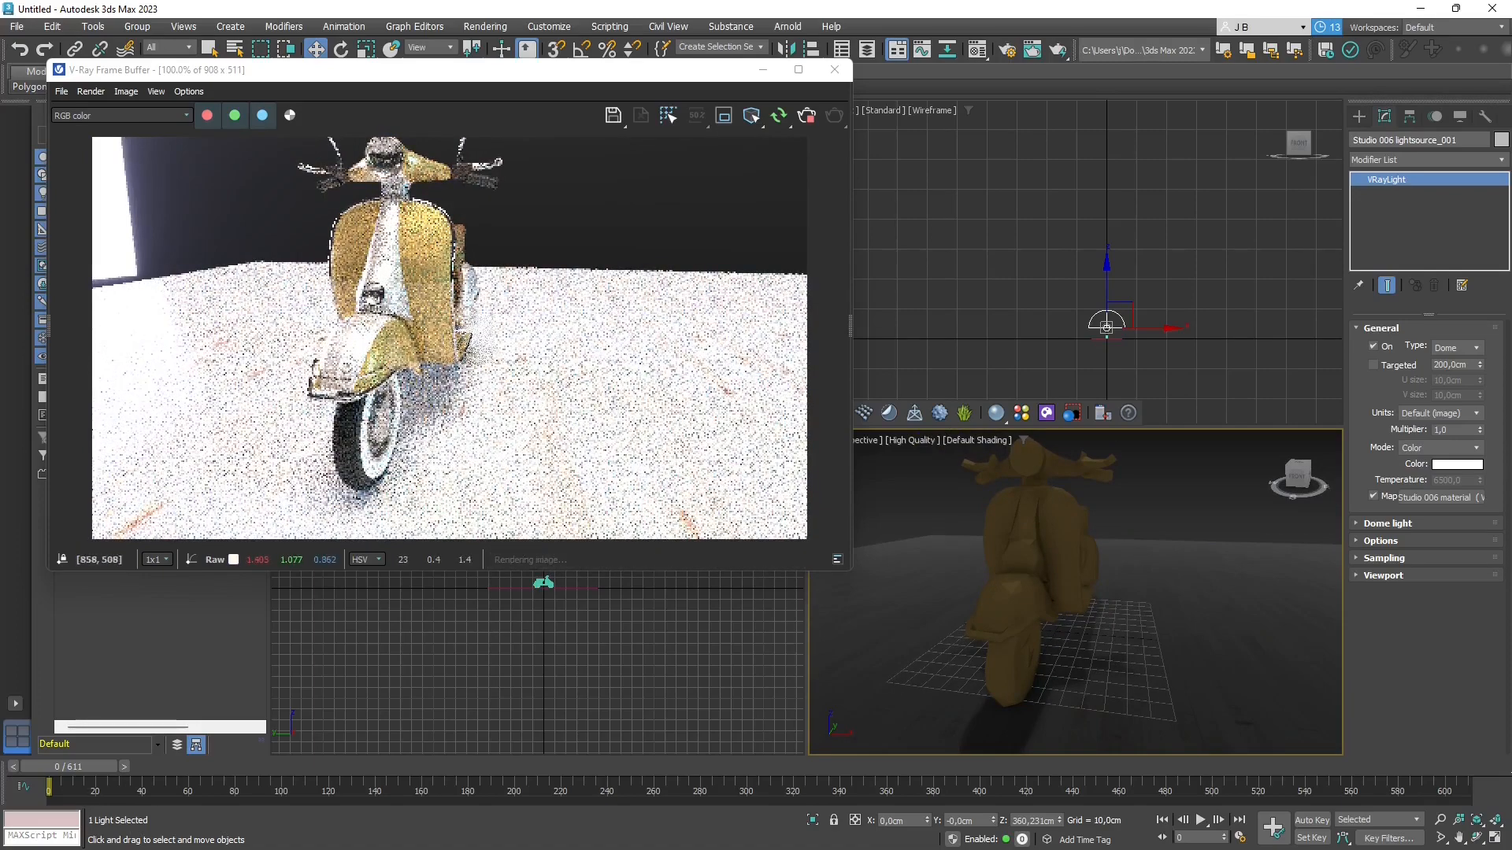
{"action": "middle_click_drag", "start_coordinate": [1086, 559], "coordinate": [1008, 595], "text": "alt"}
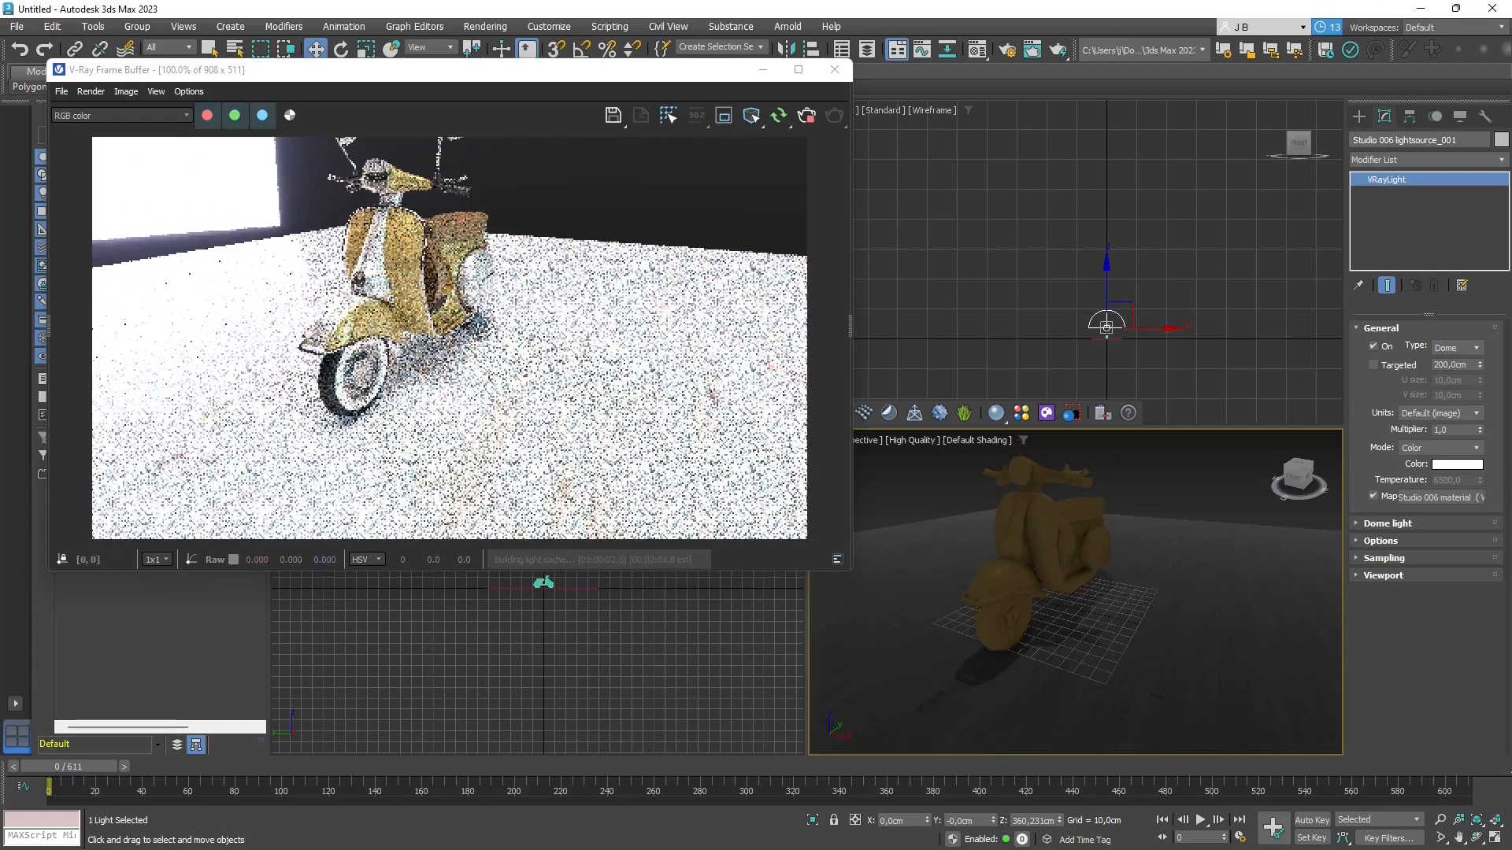
{"action": "mouse_move", "coordinate": [1039, 591]}
{"action": "middle_mouse_down", "text": "alt"}
{"action": "mouse_move", "coordinate": [1049, 548]}
{"action": "mouse_move", "coordinate": [1044, 589]}
{"action": "middle_mouse_up", "text": "alt"}
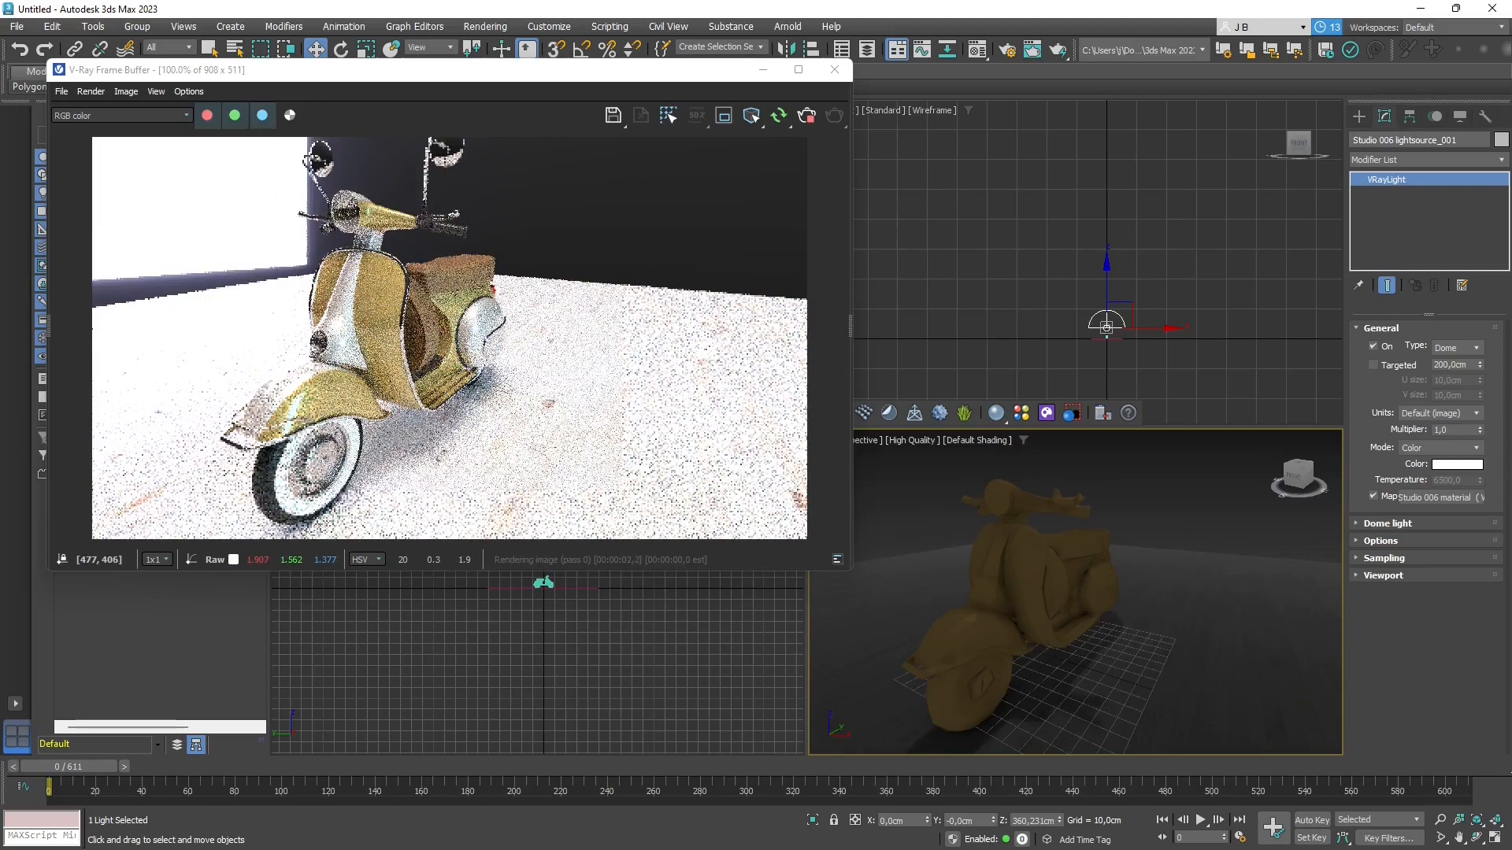
- Check the V-Ray render setup's common output settings and close the dialog
{"action": "left_click", "coordinate": [993, 249]}
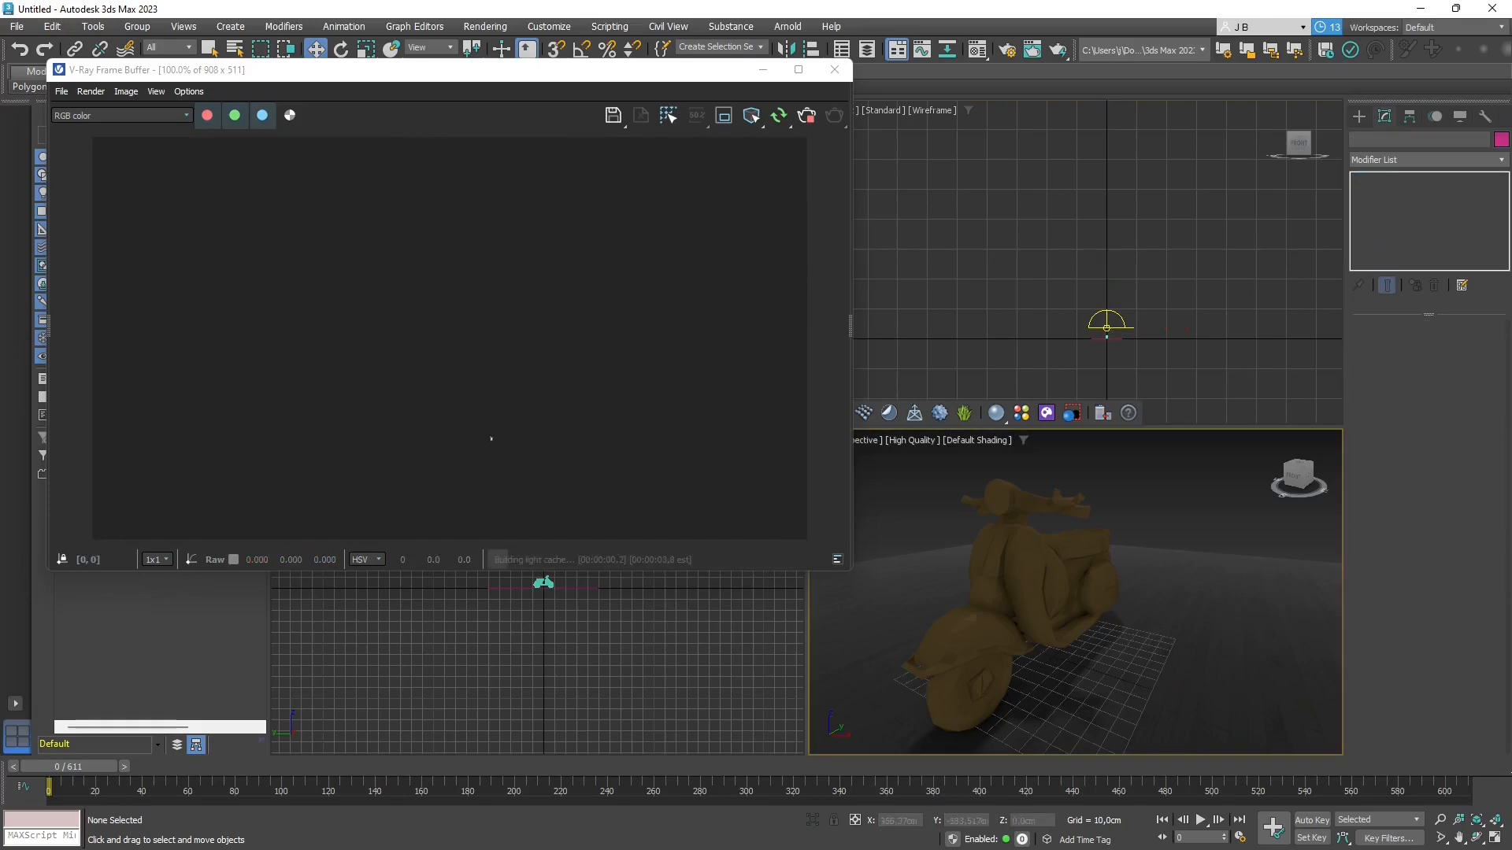
{"action": "left_click", "coordinate": [485, 26]}
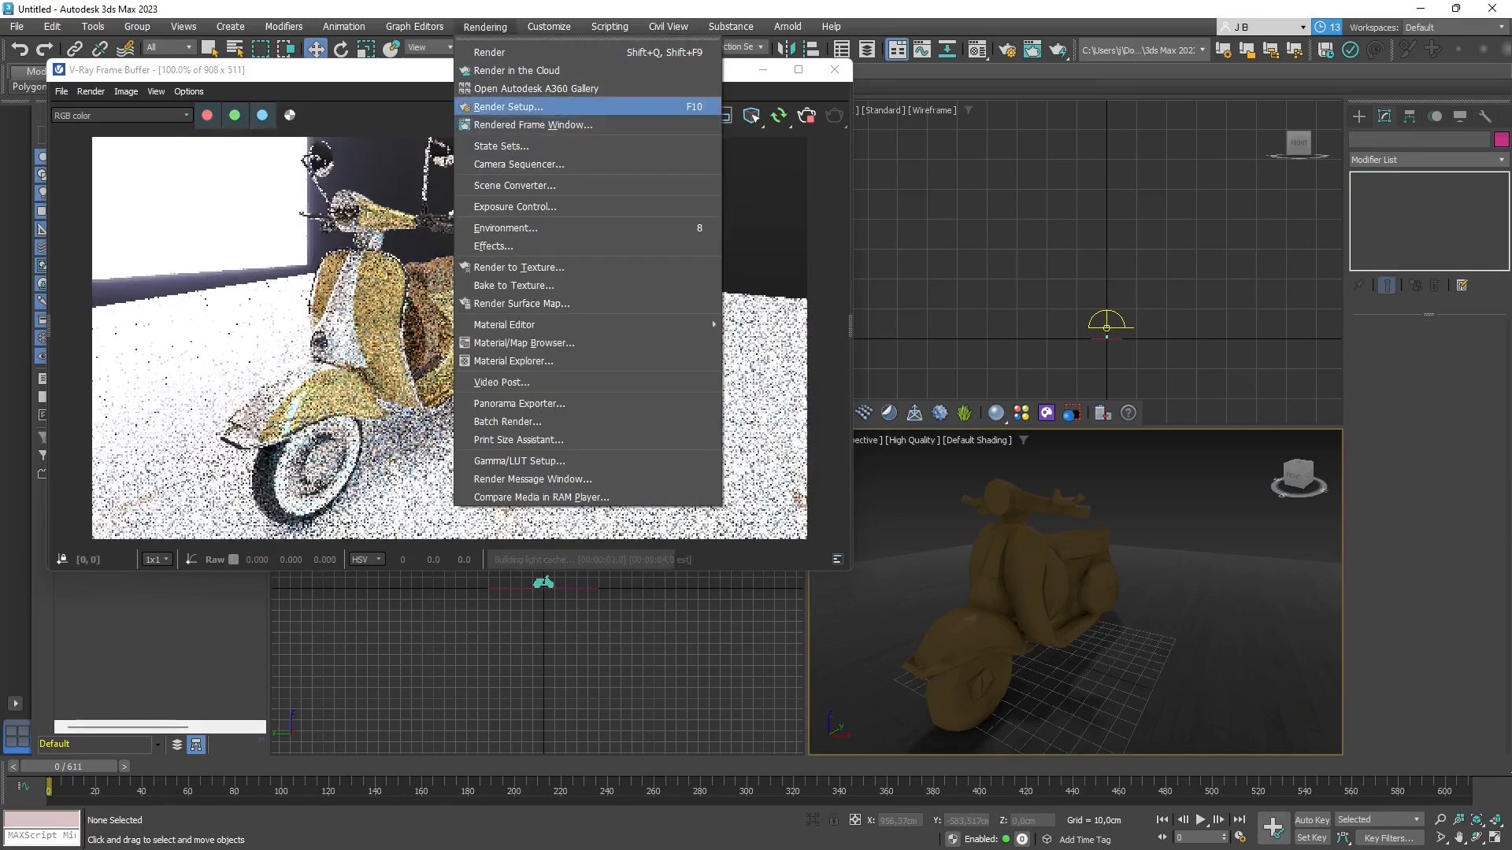
{"action": "left_click", "coordinate": [508, 106]}
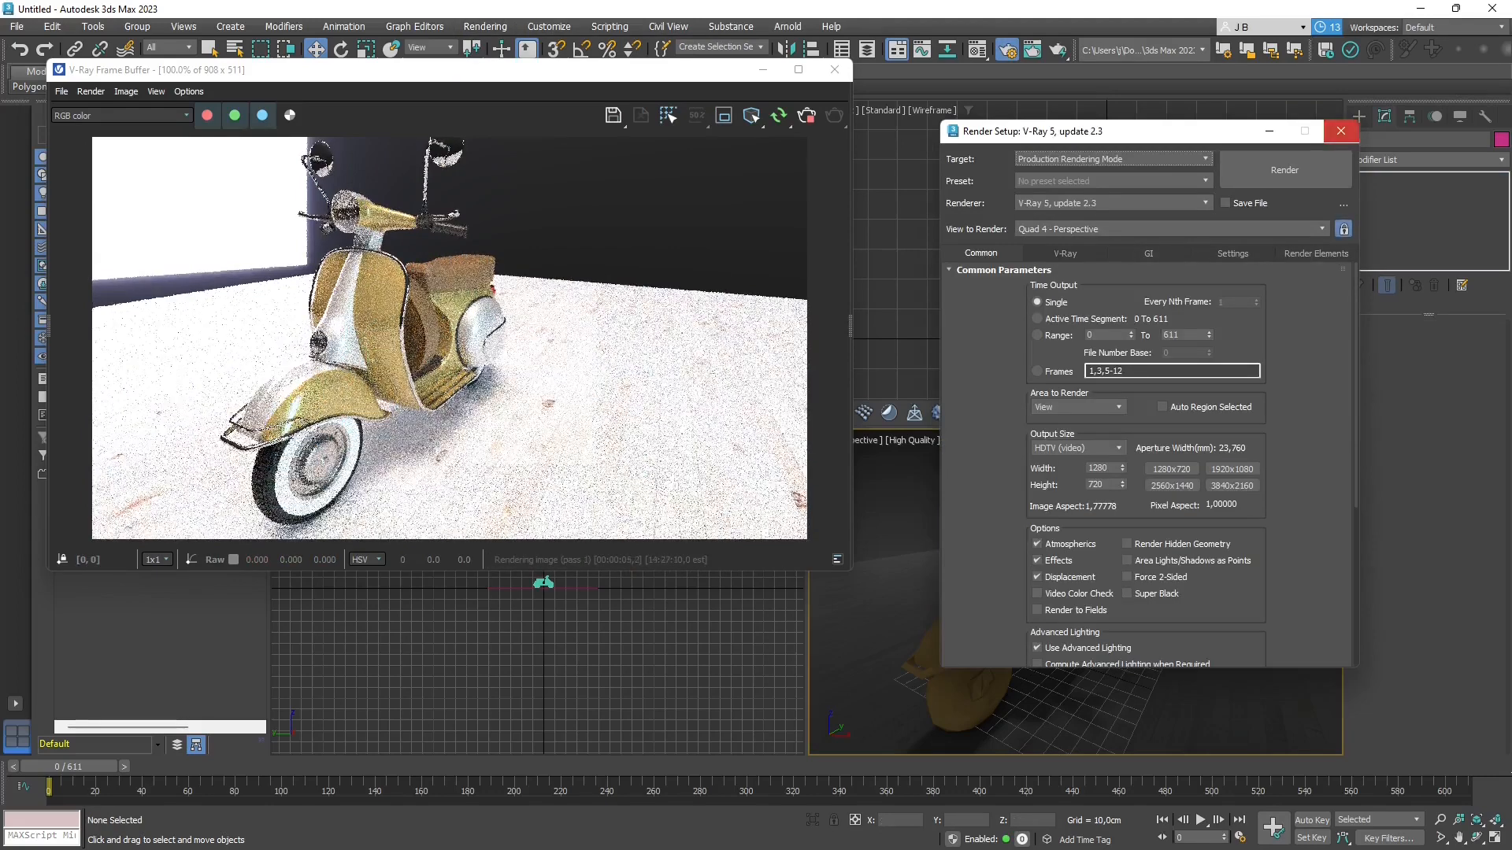
{"action": "left_click", "coordinate": [1341, 131]}
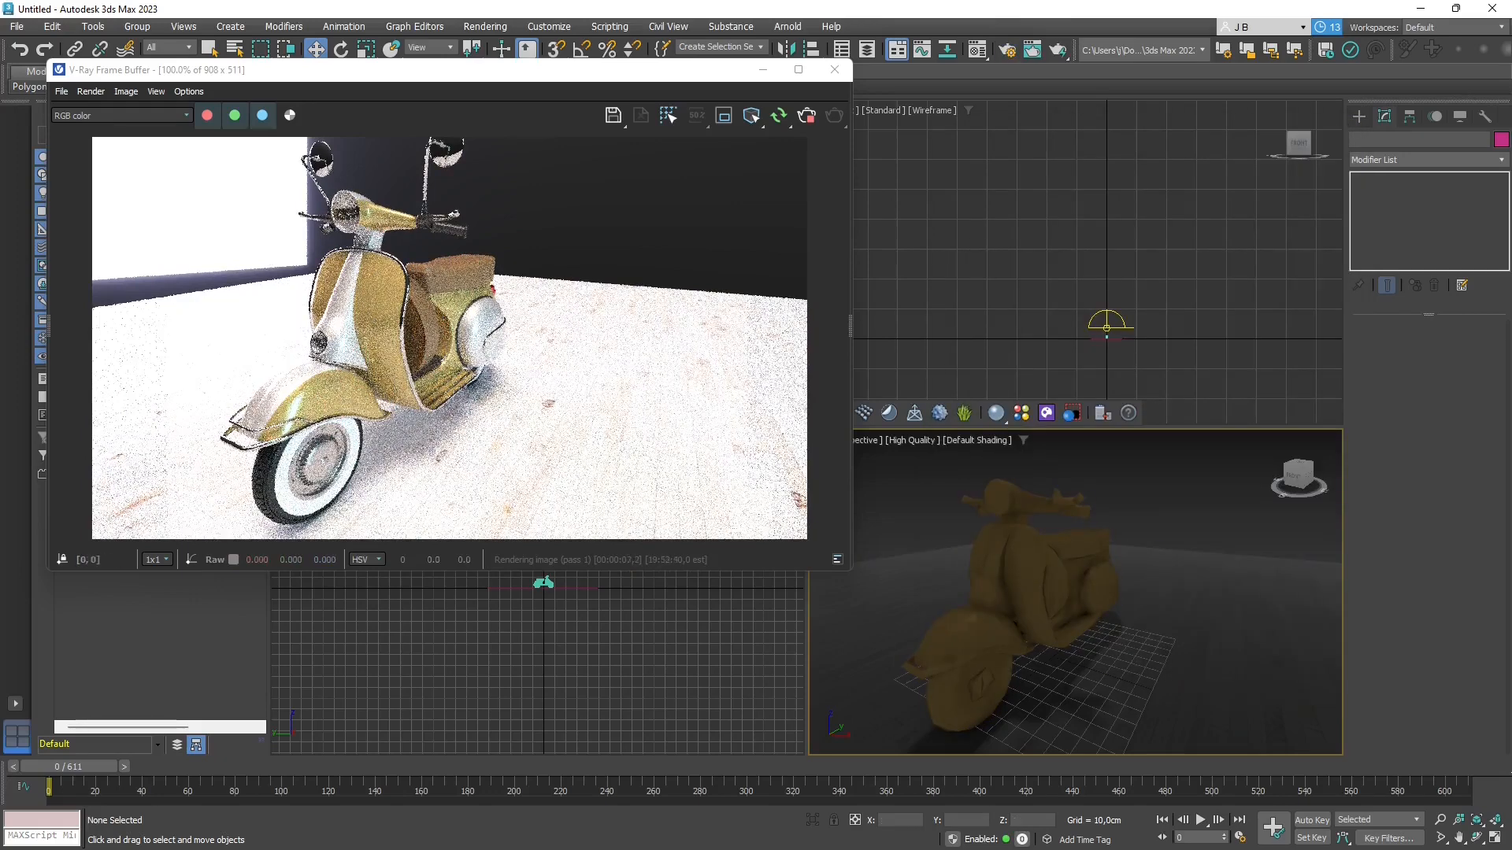
- Set the Studio 006 dome light's target distance to 528 cm and reduce its intensity multiplier to 0.5
{"action": "left_click", "coordinate": [1107, 327]}
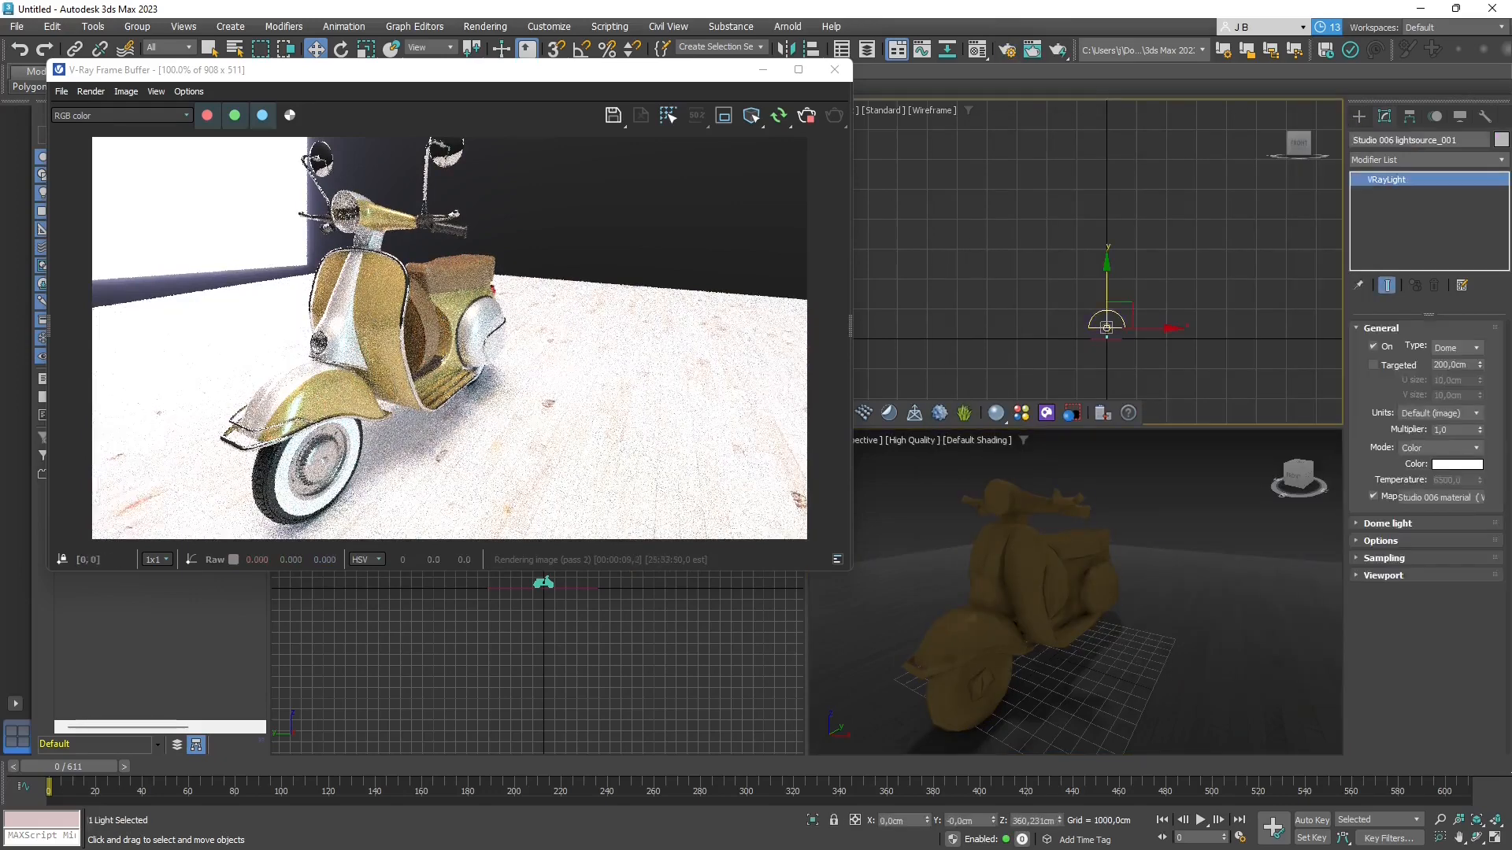
{"action": "middle_click_drag", "start_coordinate": [1252, 504], "coordinate": [1259, 504]}
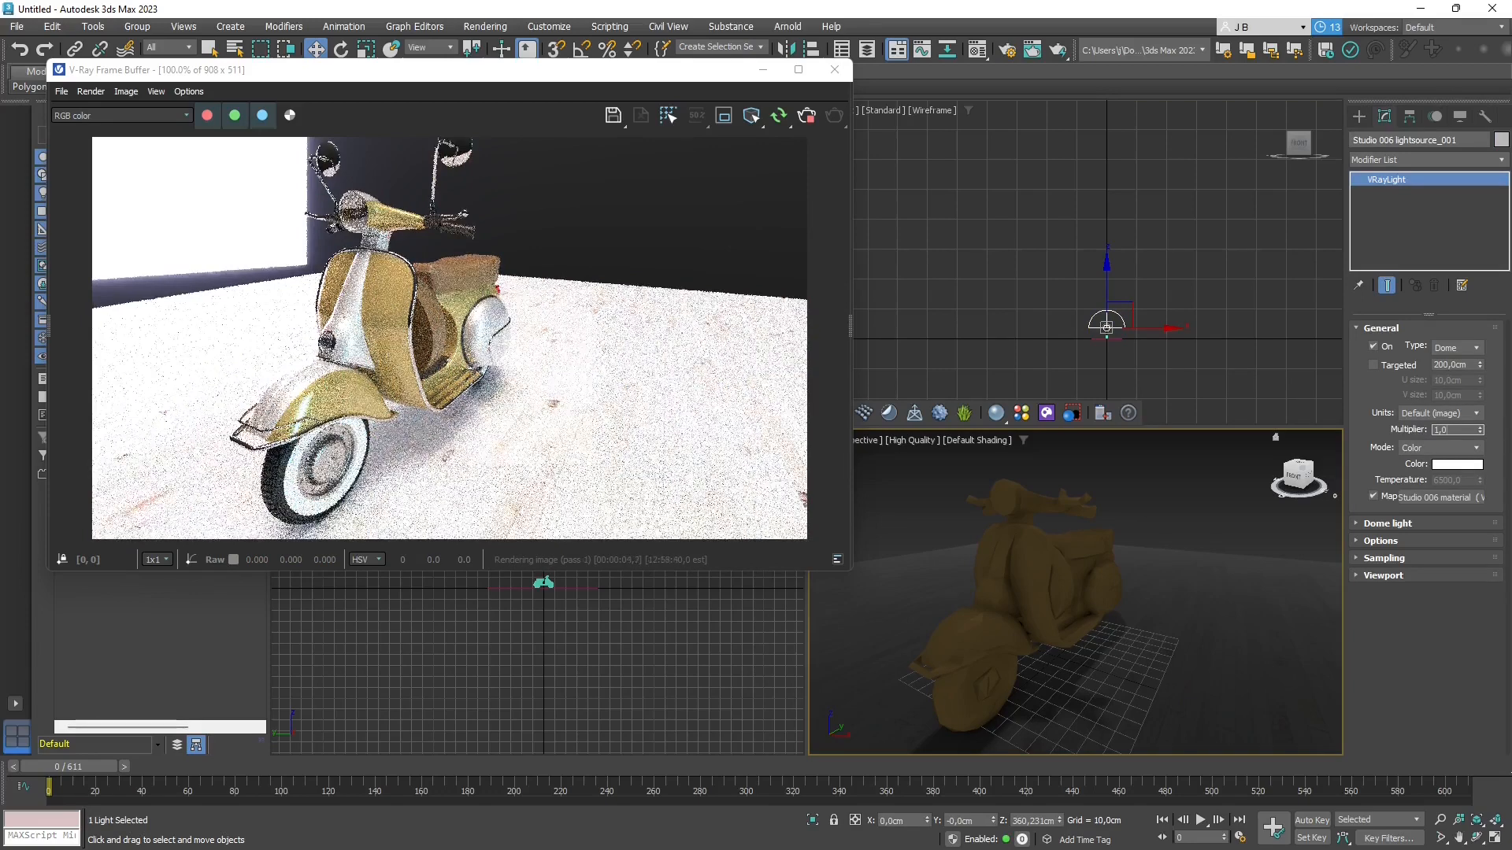
{"action": "left_click_drag", "start_coordinate": [1480, 365], "coordinate": [1480, 345]}
{"action": "left_click_drag", "start_coordinate": [1480, 128], "coordinate": [1480, 107]}
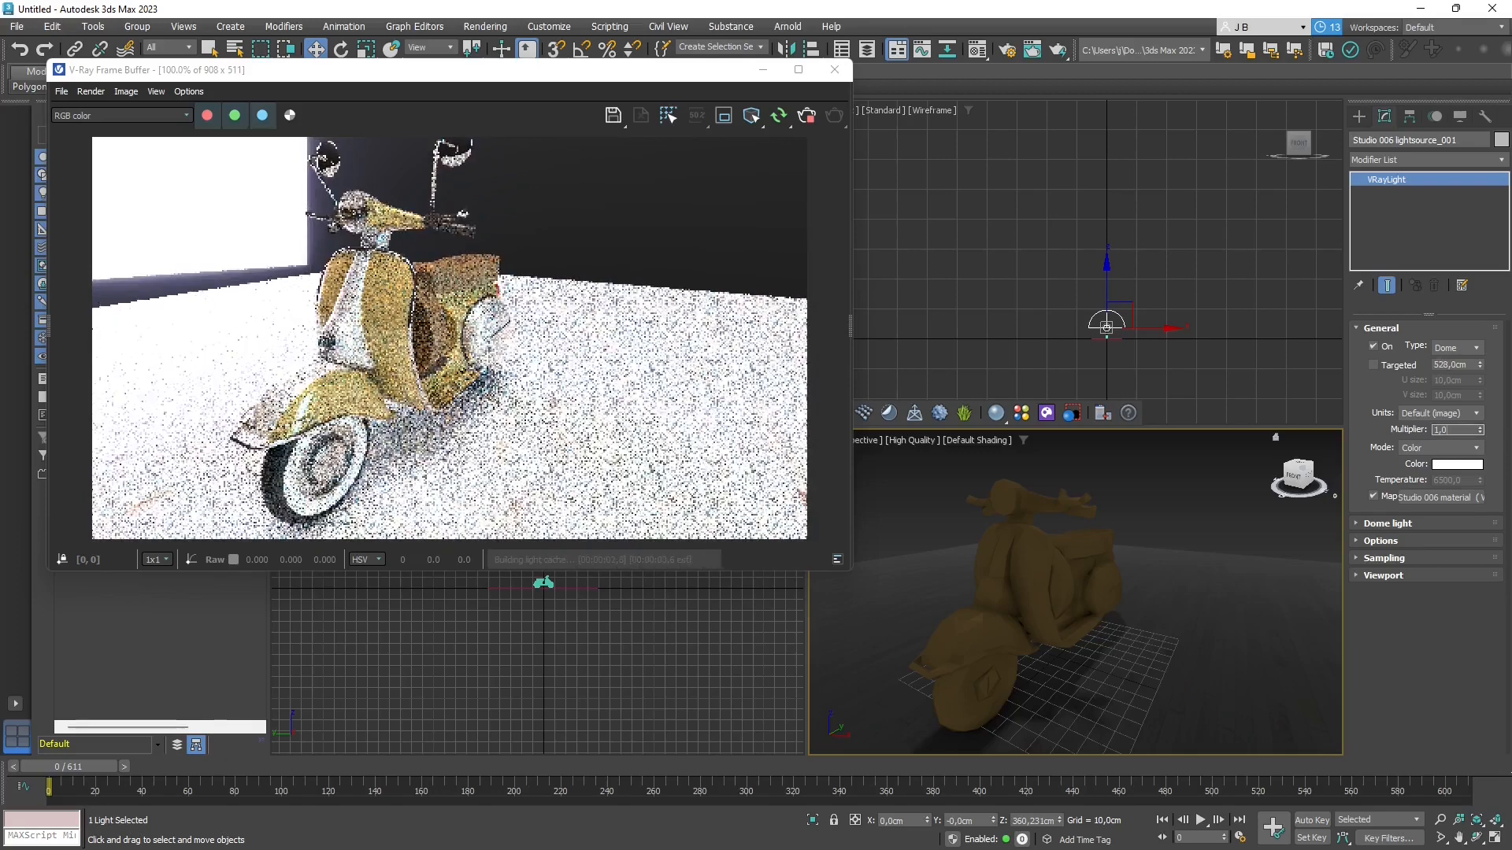
{"action": "double_click", "coordinate": [1456, 430]}
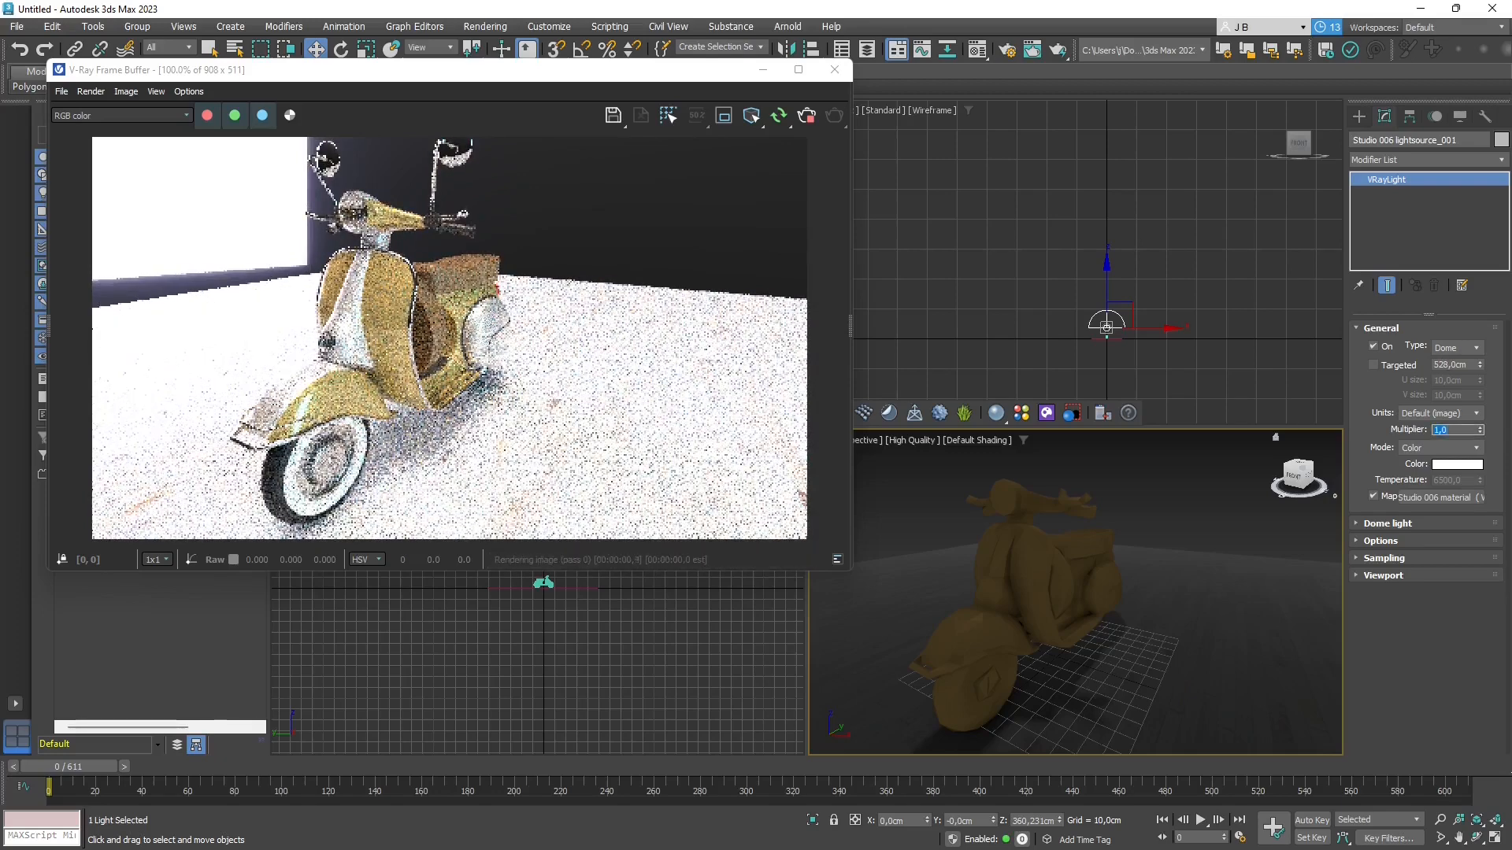
{"action": "type", "text": "0,5"}
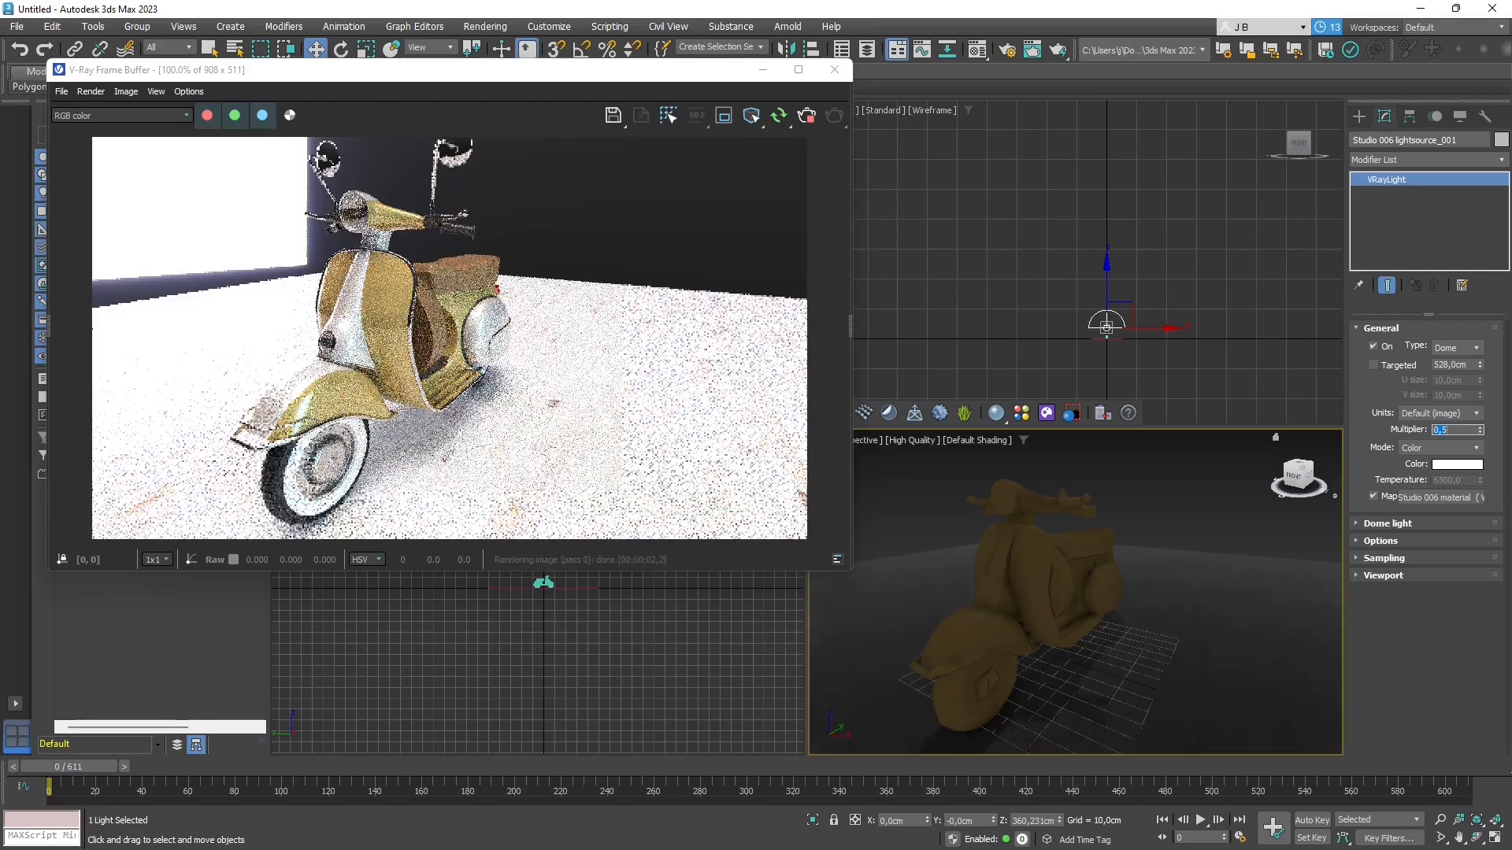
{"action": "key", "text": "Return"}
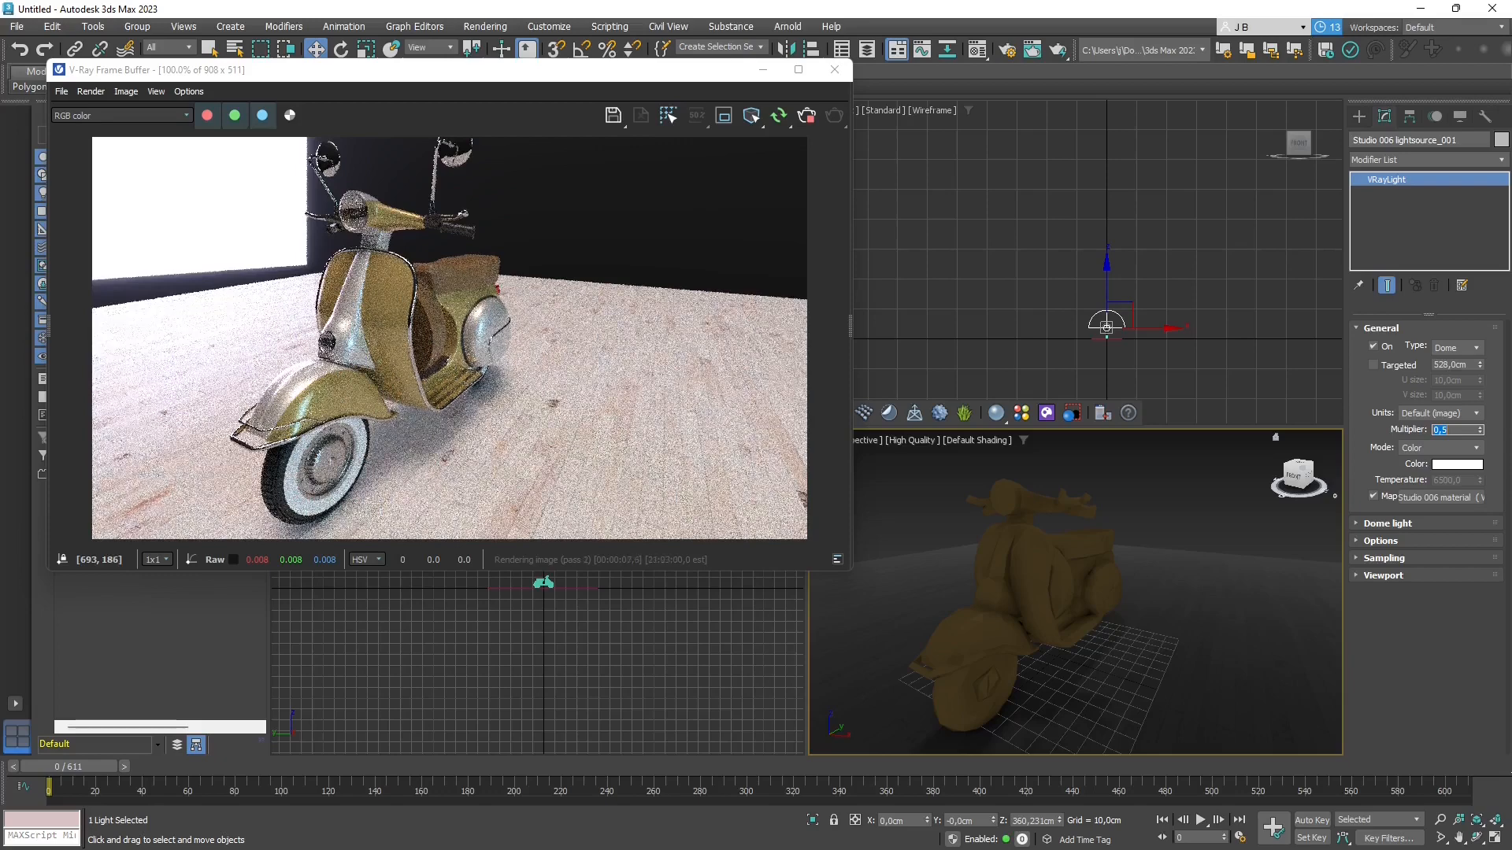
- Delete the Map Scaler modifier from the floor plane and close the V-Ray frame buffer
{"action": "left_click", "coordinate": [1213, 606]}
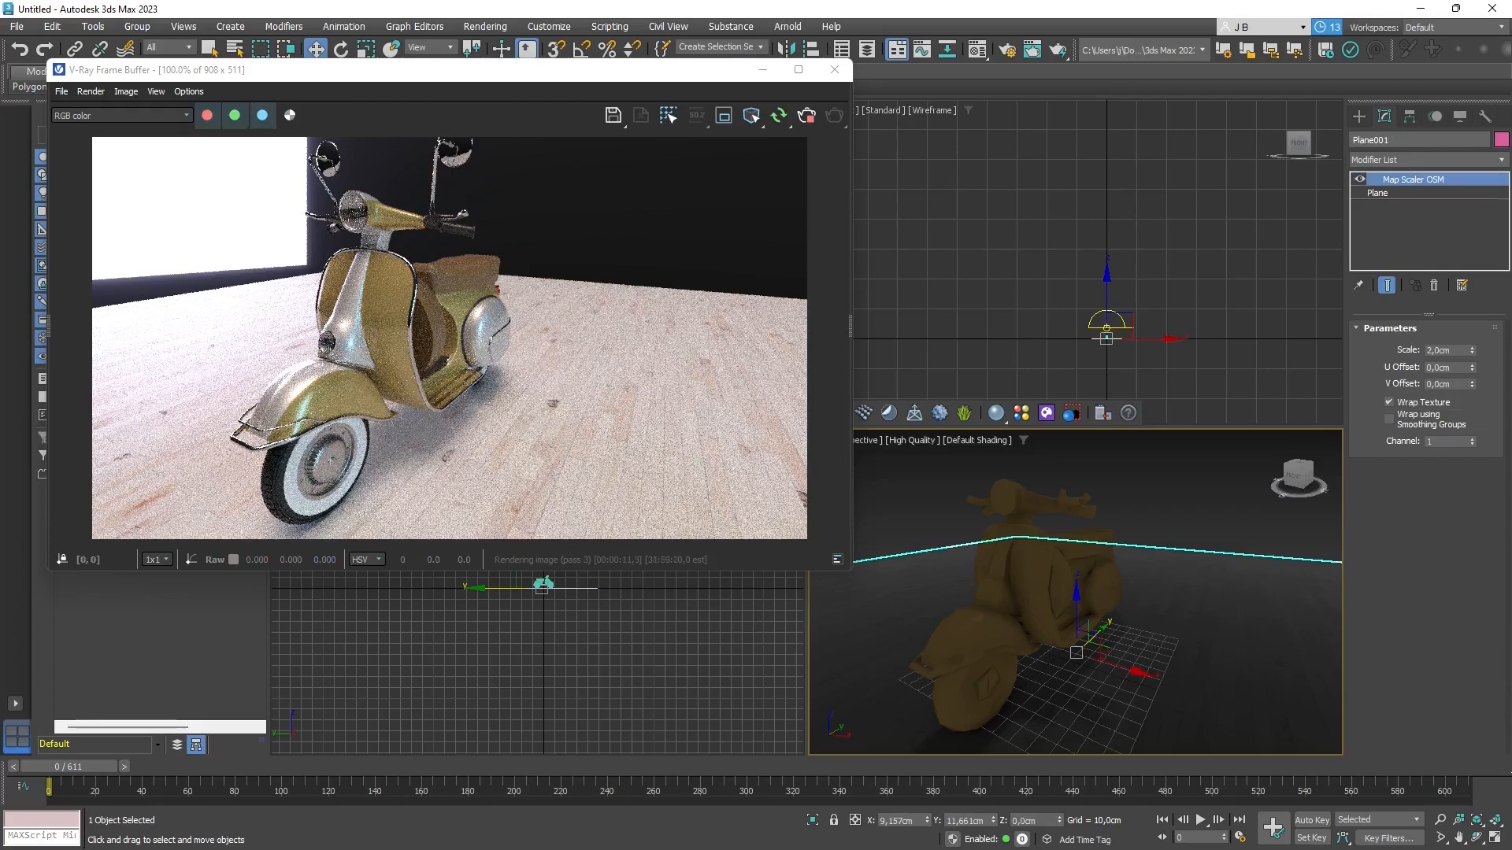
{"action": "right_click", "coordinate": [1413, 179]}
{"action": "left_click", "coordinate": [1339, 204]}
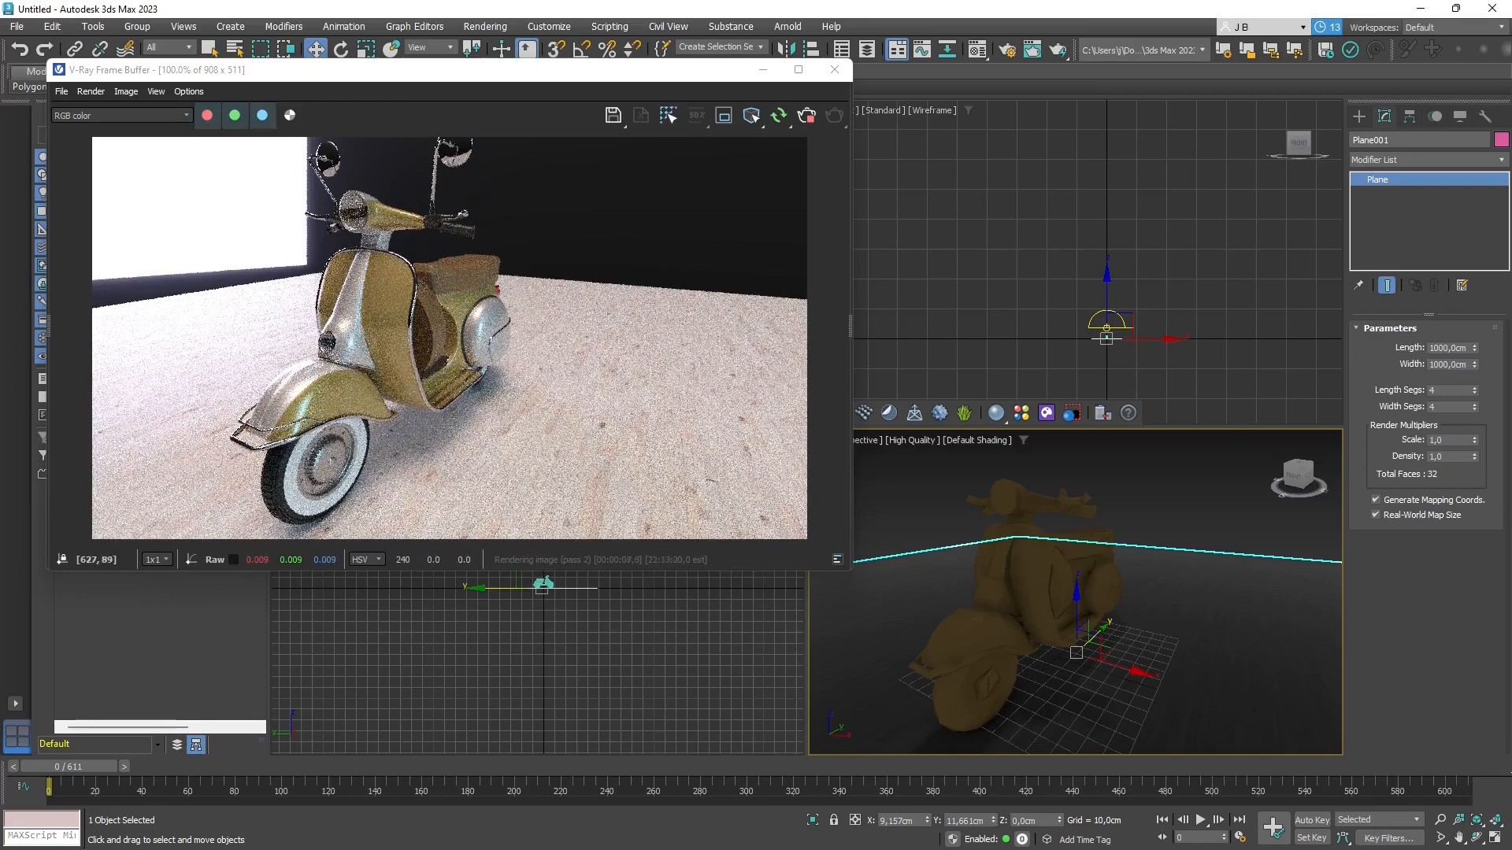
{"action": "left_click_drag", "start_coordinate": [504, 69], "coordinate": [534, 119]}
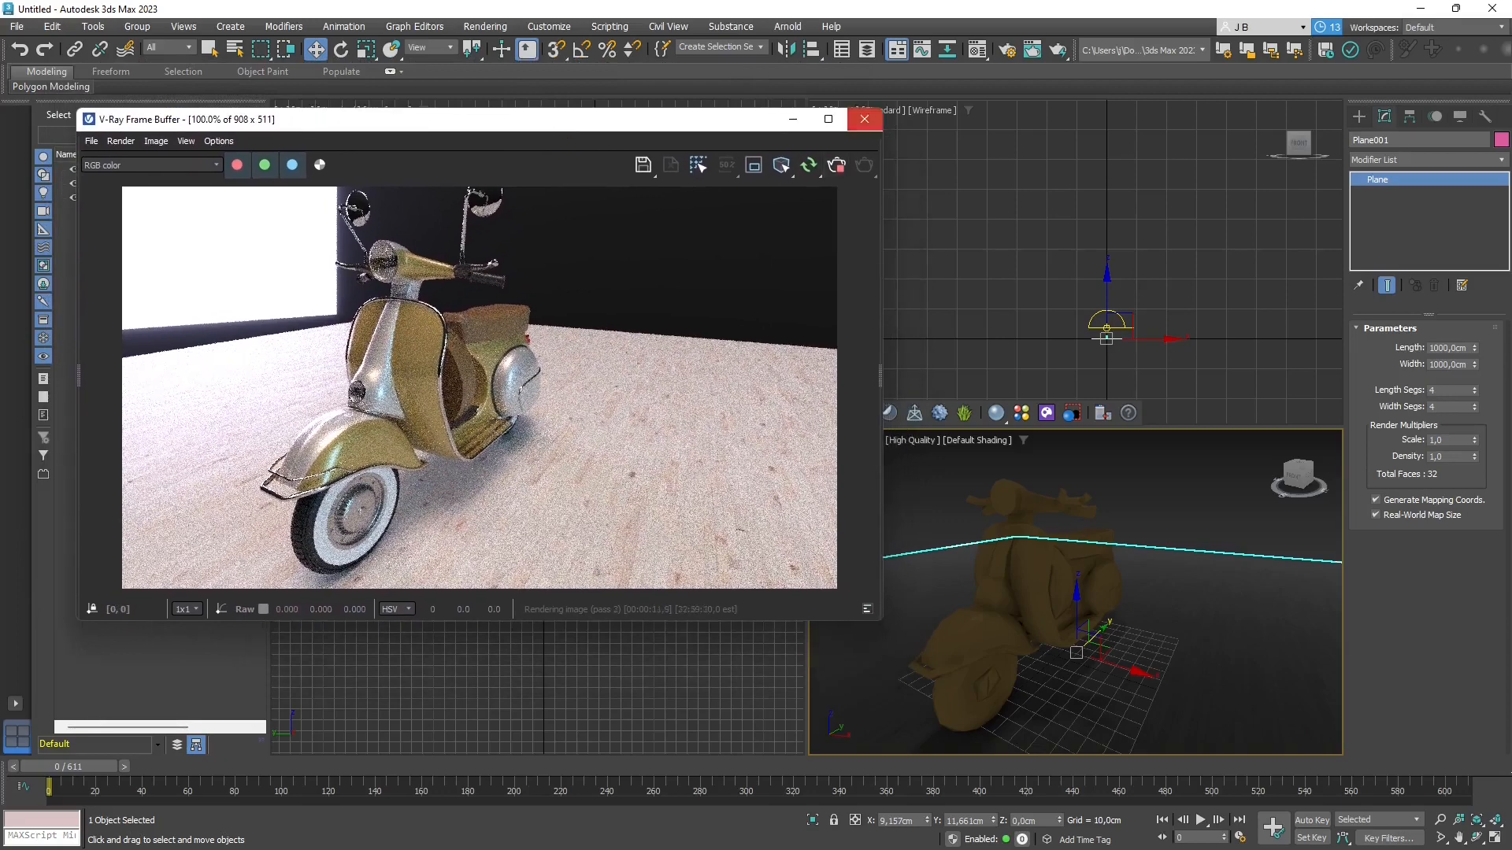
{"action": "left_click", "coordinate": [864, 119]}
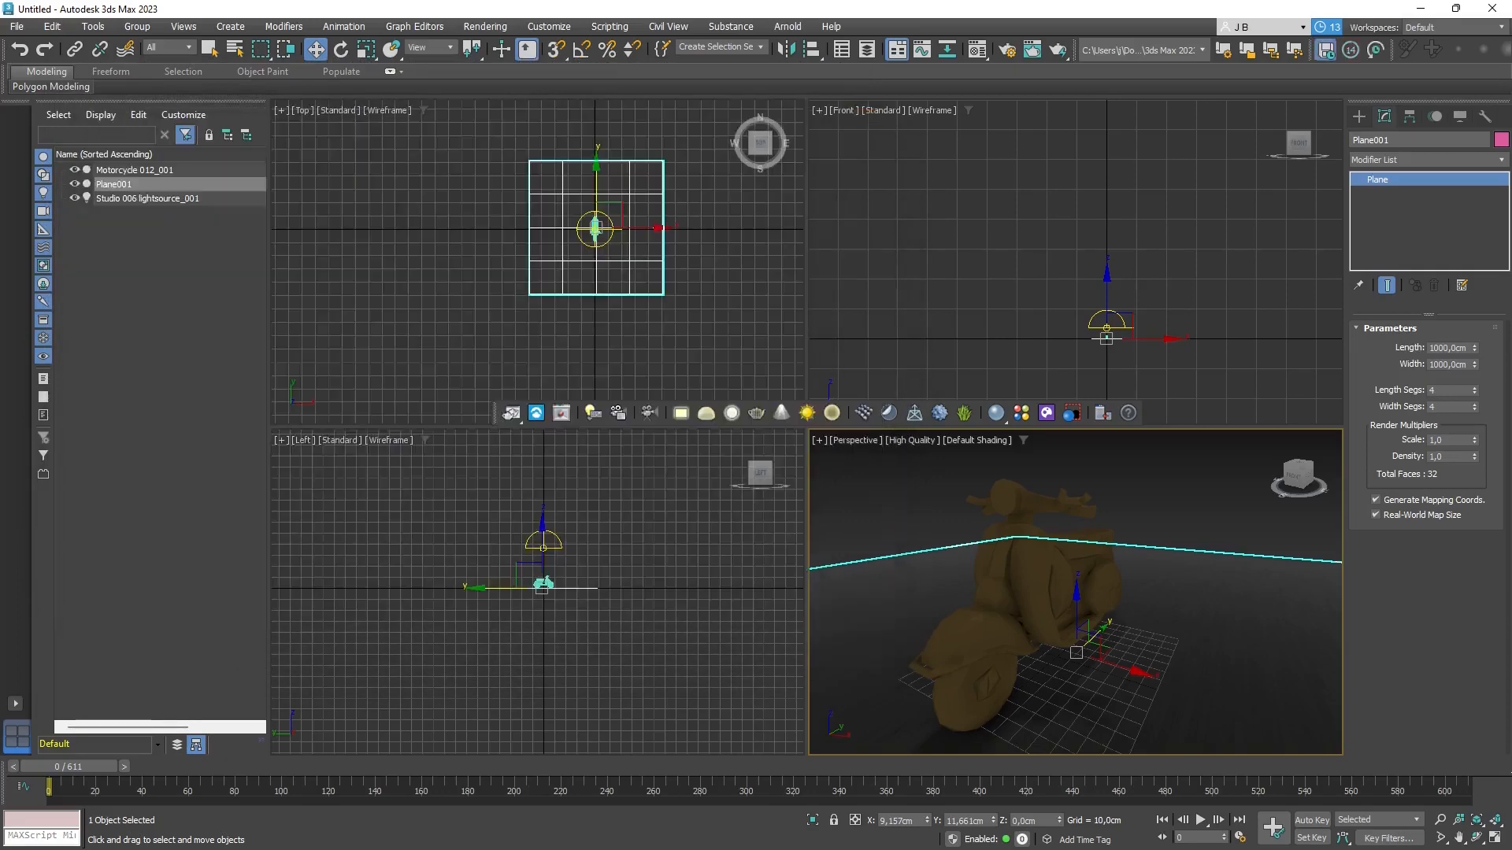
- Set the perspective viewport to High Quality and its material display to Realistic Materials with Maps
{"action": "left_click", "coordinate": [856, 440]}
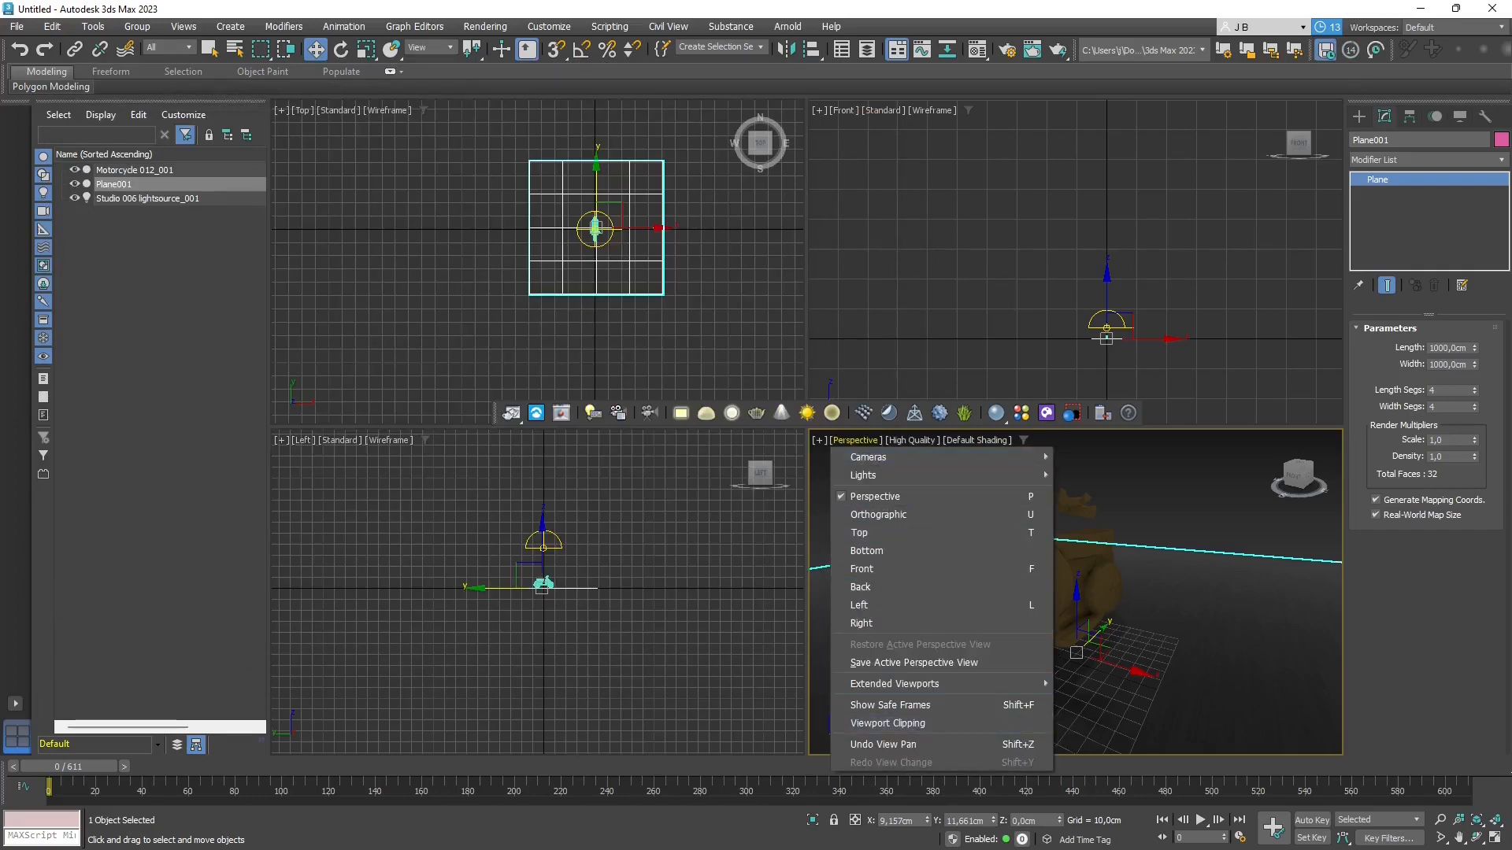
{"action": "left_click", "coordinate": [856, 440]}
{"action": "left_click", "coordinate": [911, 440]}
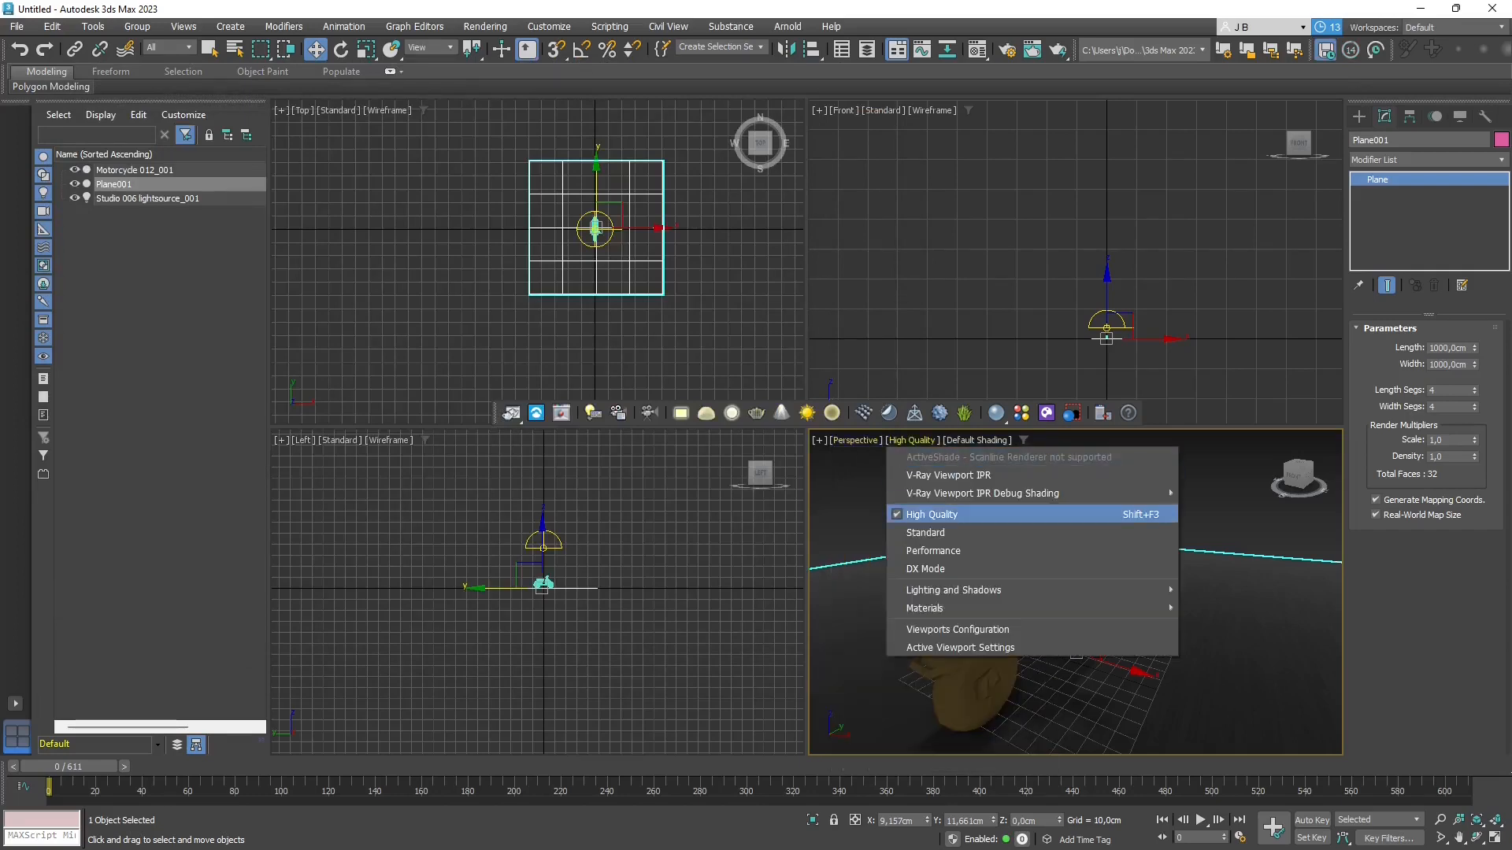
{"action": "left_click", "coordinate": [932, 515]}
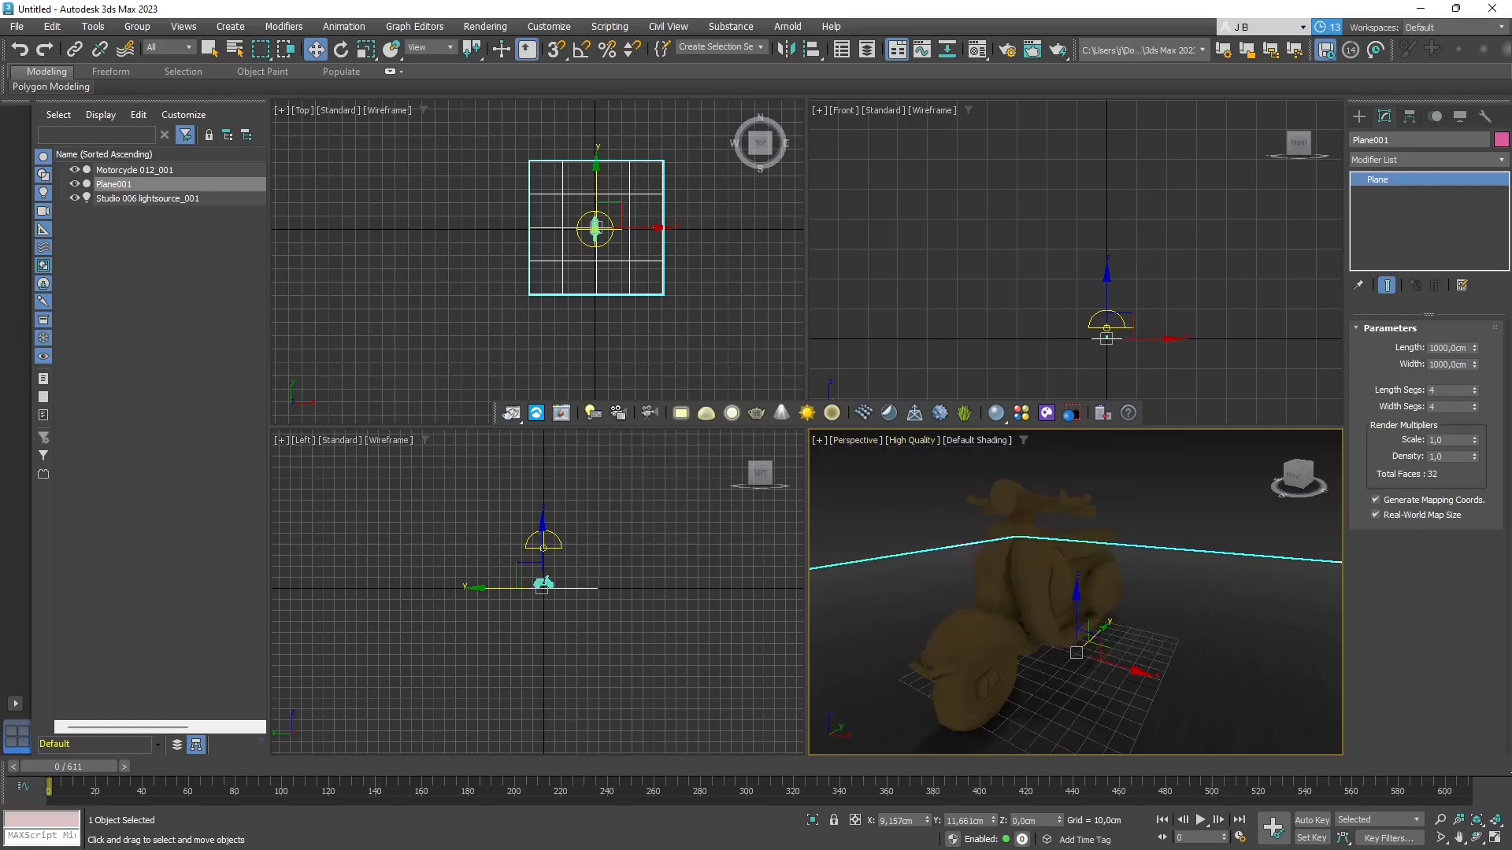
{"action": "left_click", "coordinate": [977, 440]}
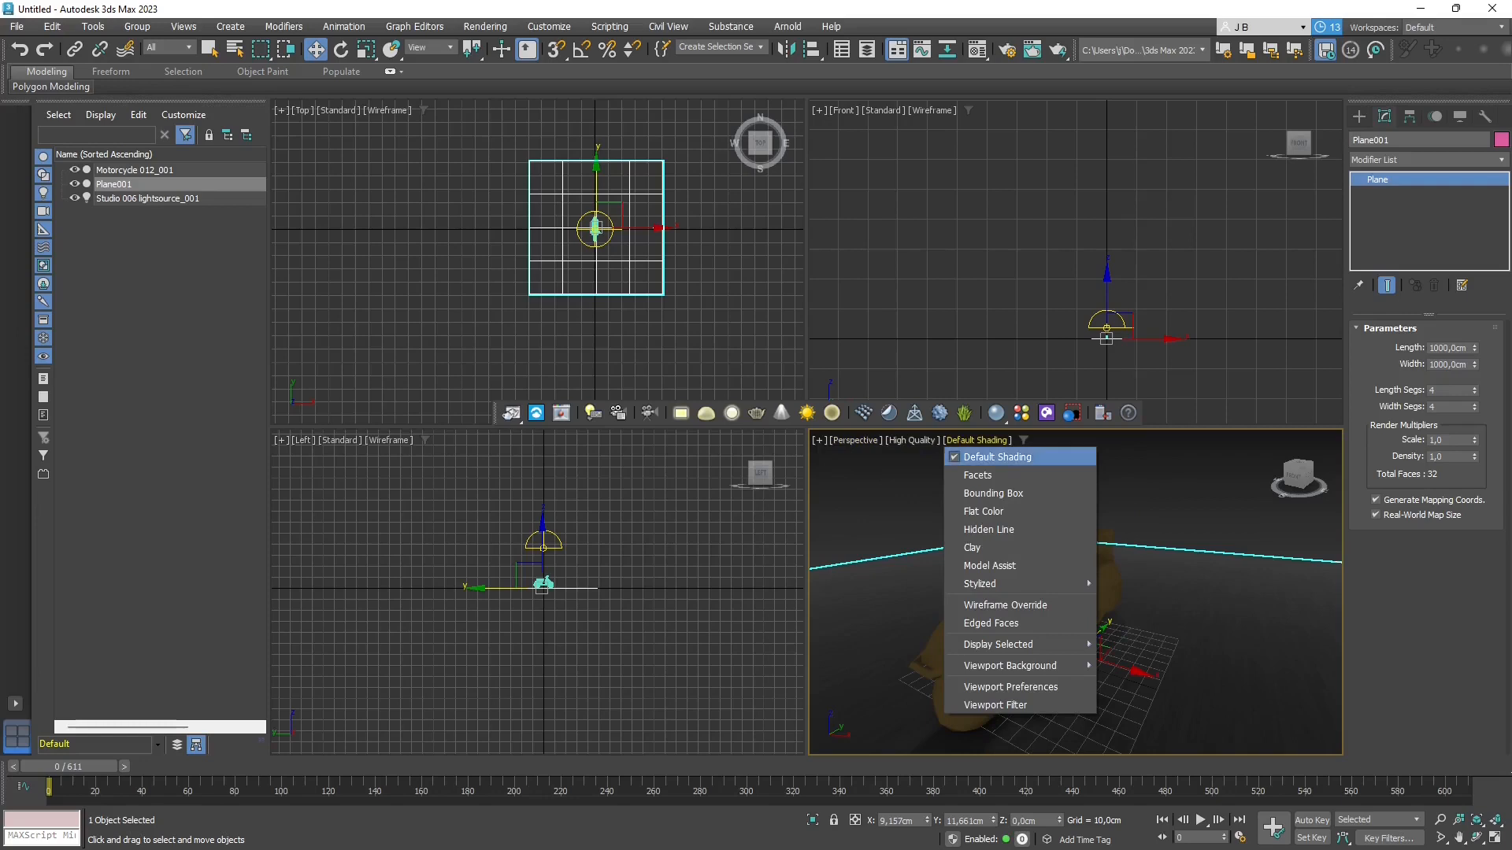
{"action": "left_click", "coordinate": [977, 441]}
{"action": "left_click", "coordinate": [912, 440]}
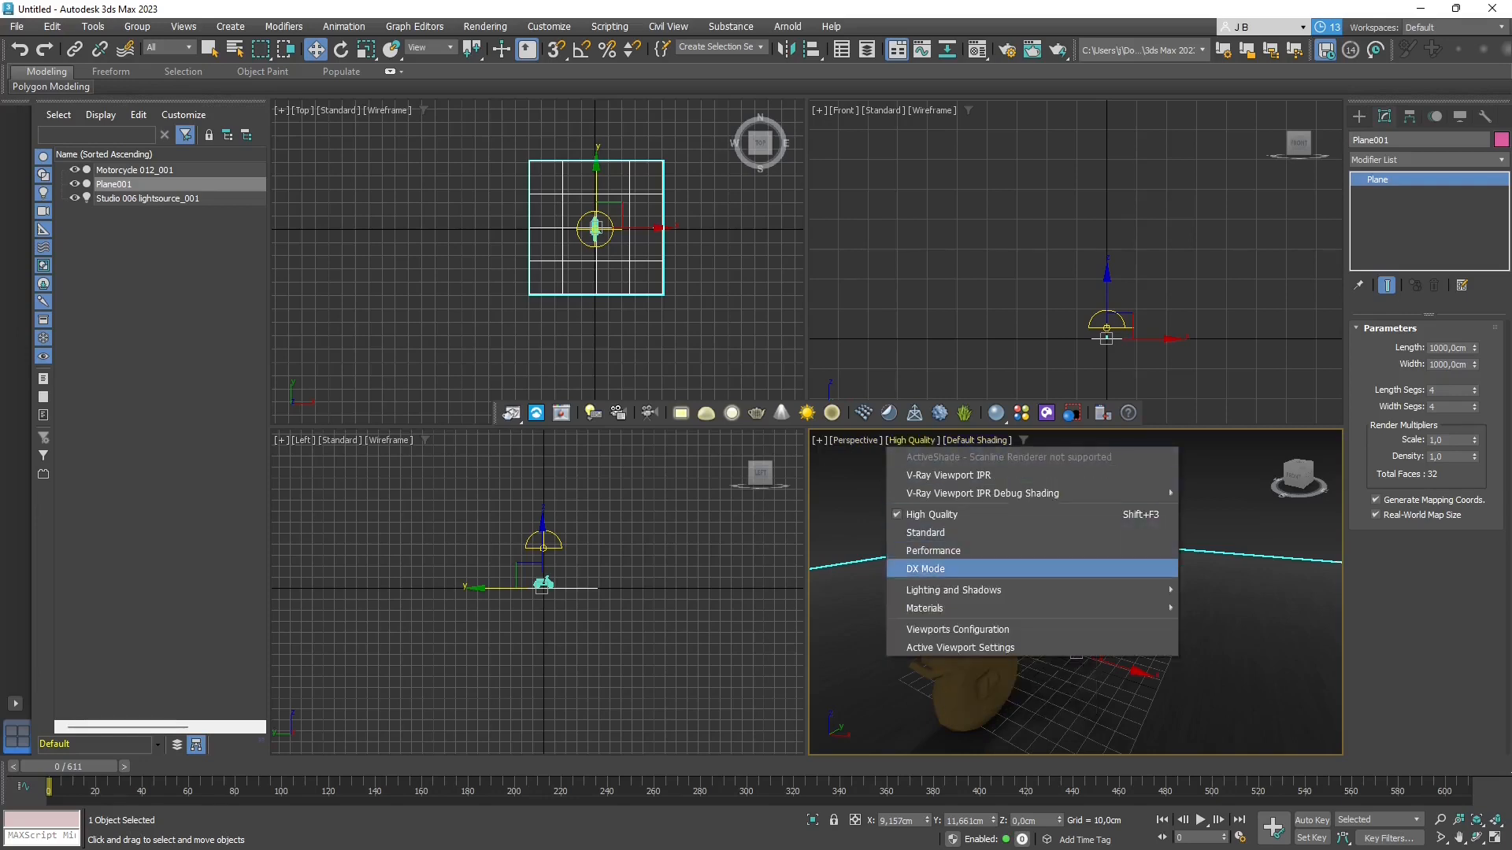
{"action": "mouse_move", "coordinate": [953, 590]}
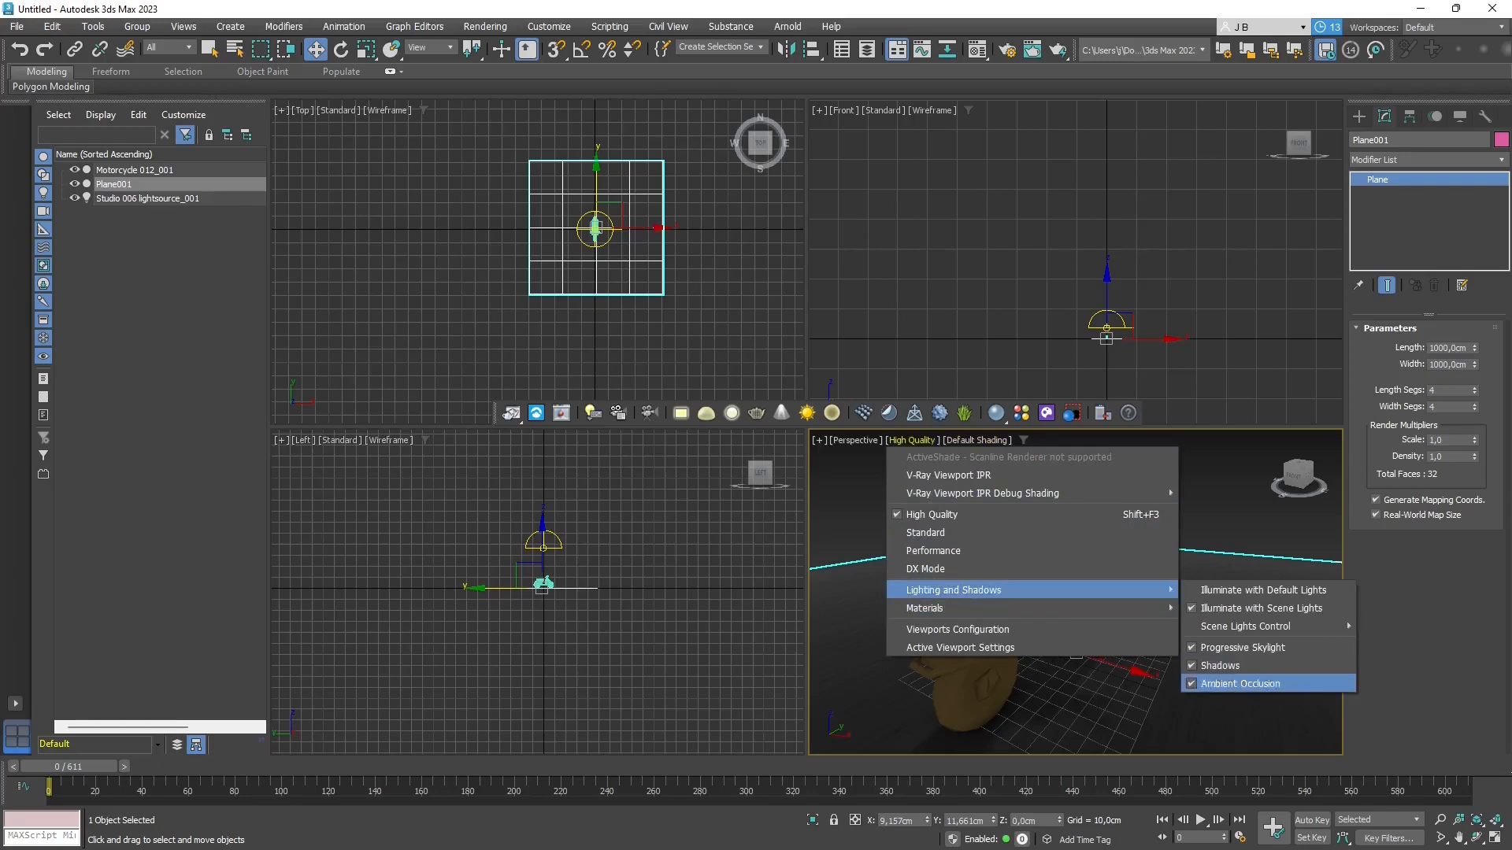
{"action": "mouse_move", "coordinate": [1024, 608]}
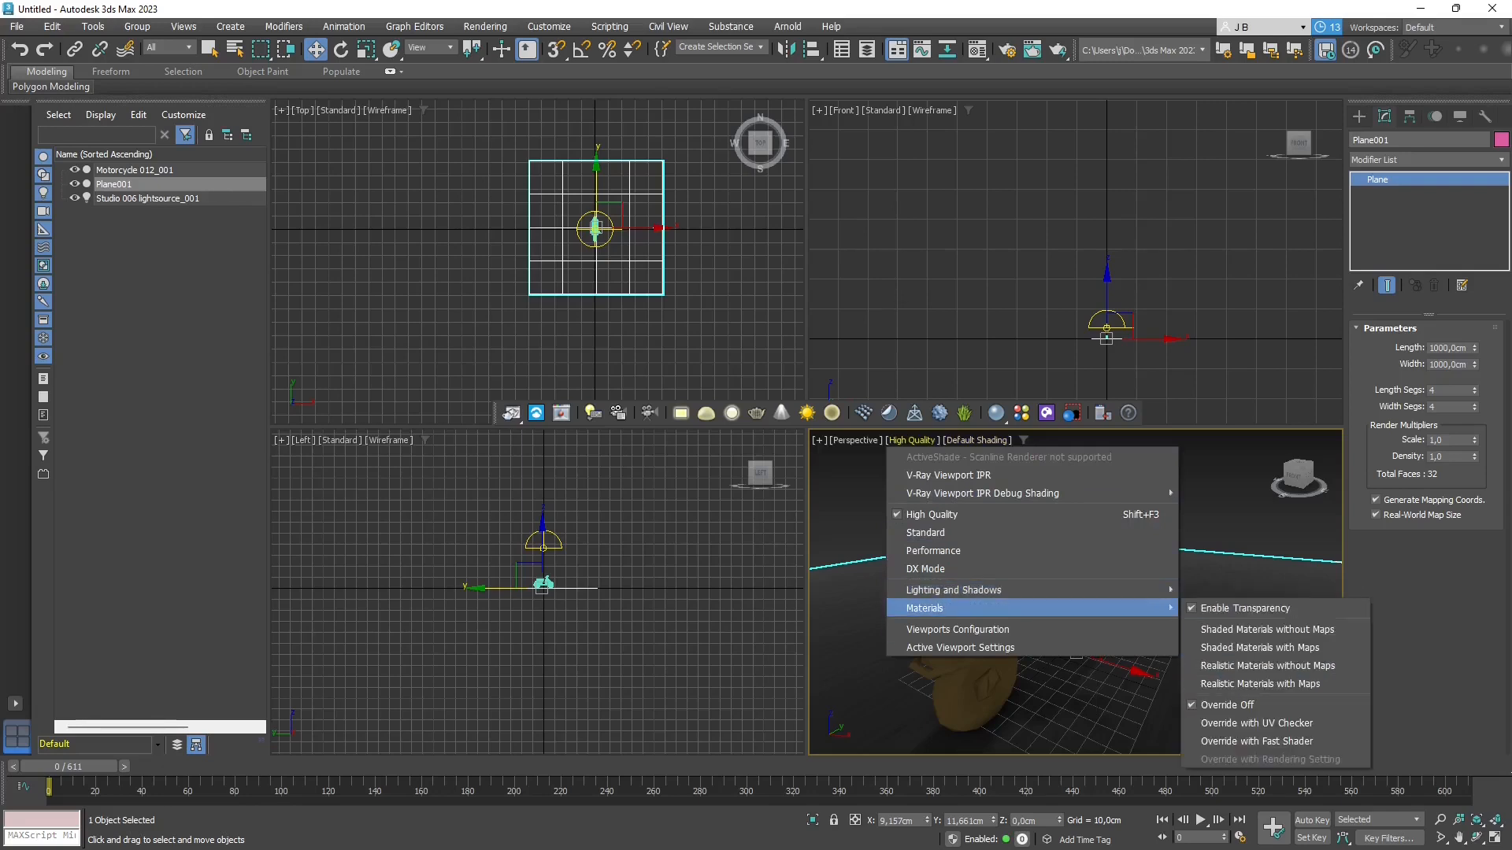
{"action": "left_click", "coordinate": [1260, 683]}
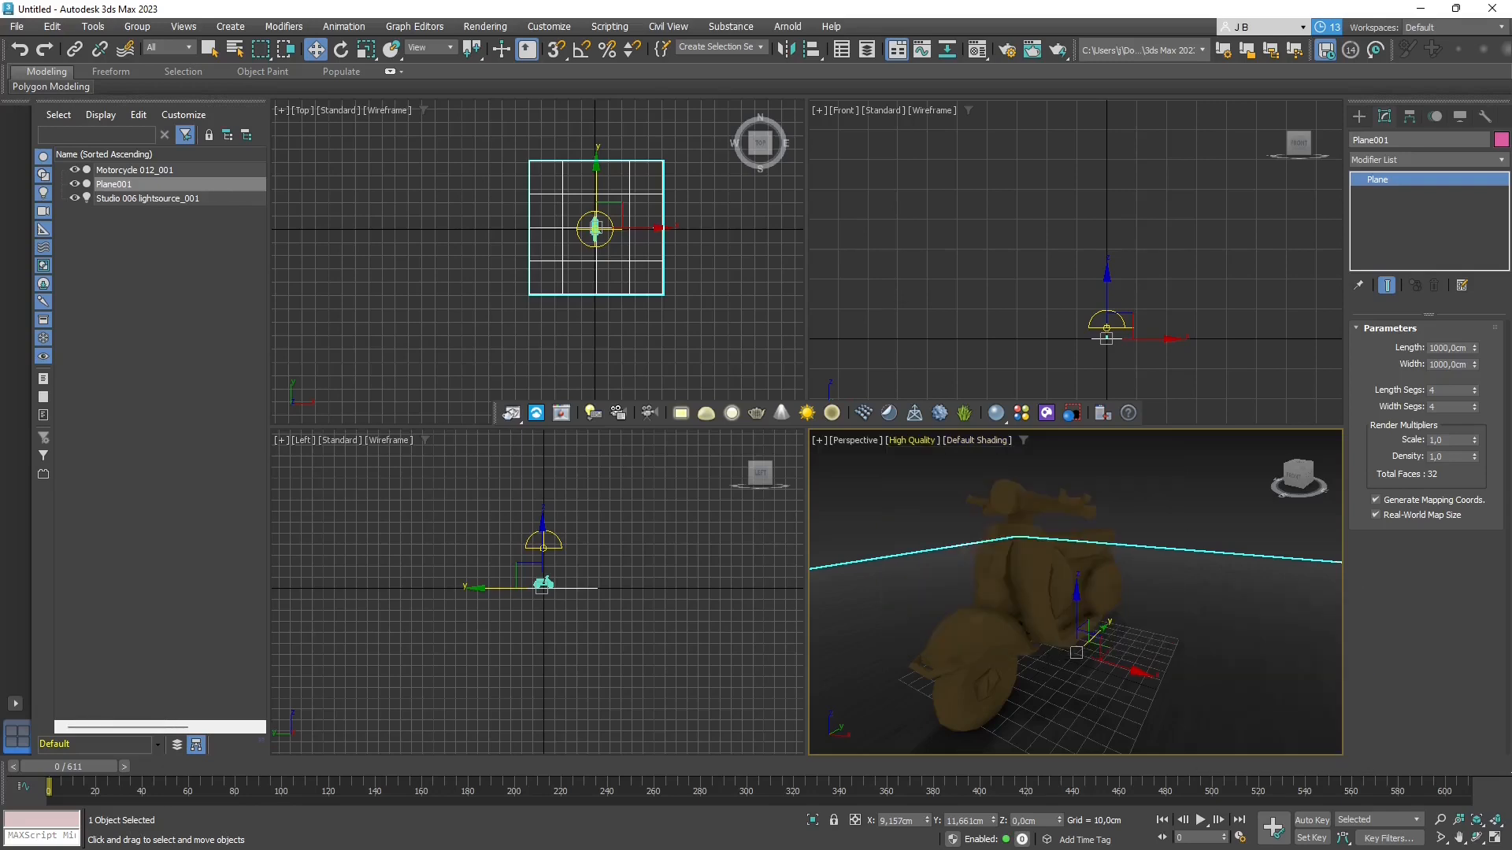
{"action": "left_click", "coordinate": [933, 512]}
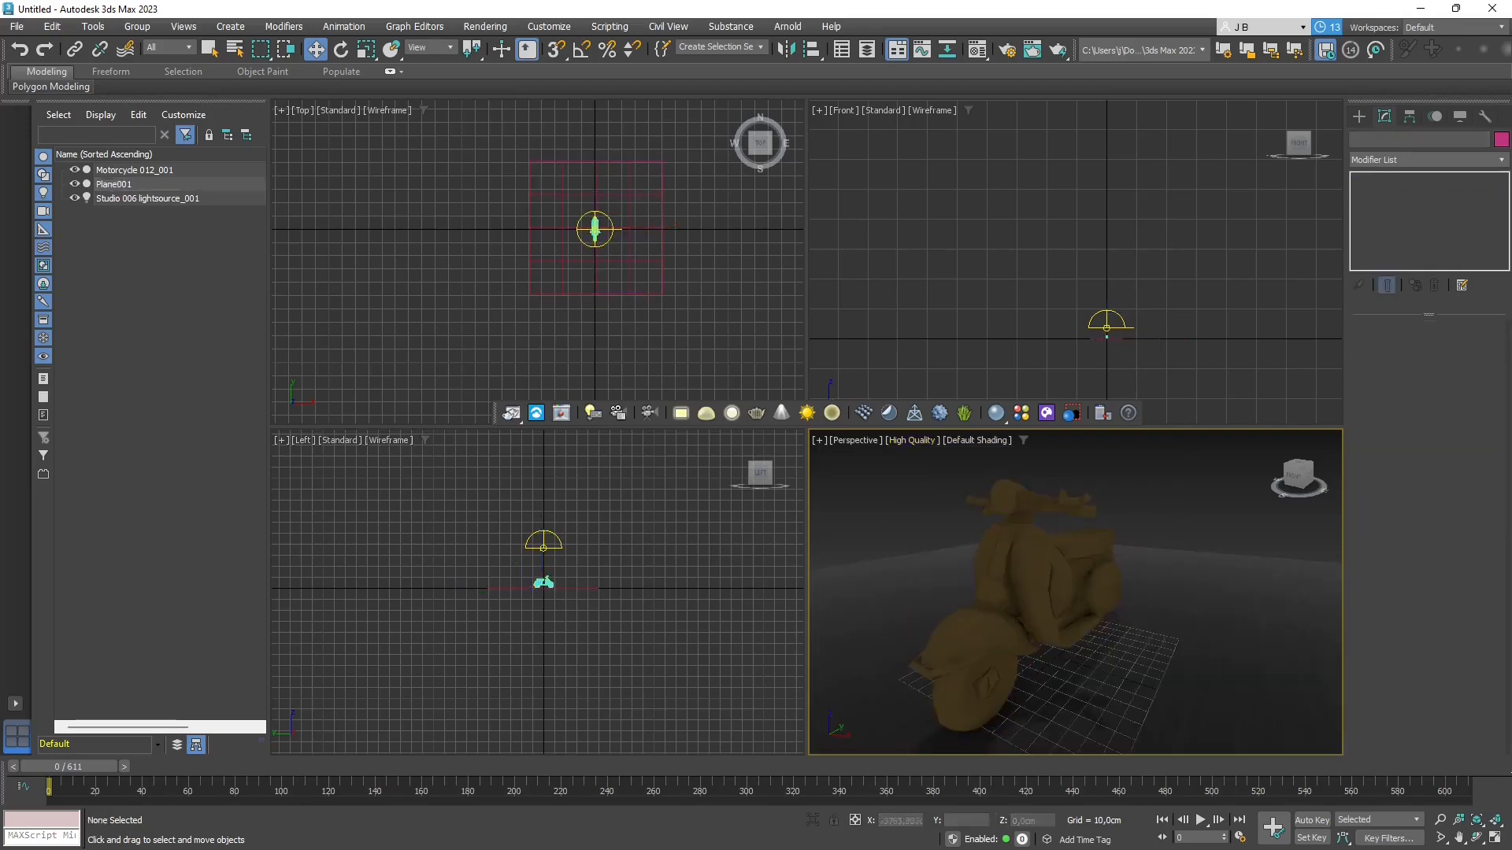
- Examine the motorcycle's V-Ray proxy mesh file path and proxy parameters, and deselect the model
{"action": "left_click", "coordinate": [1038, 589]}
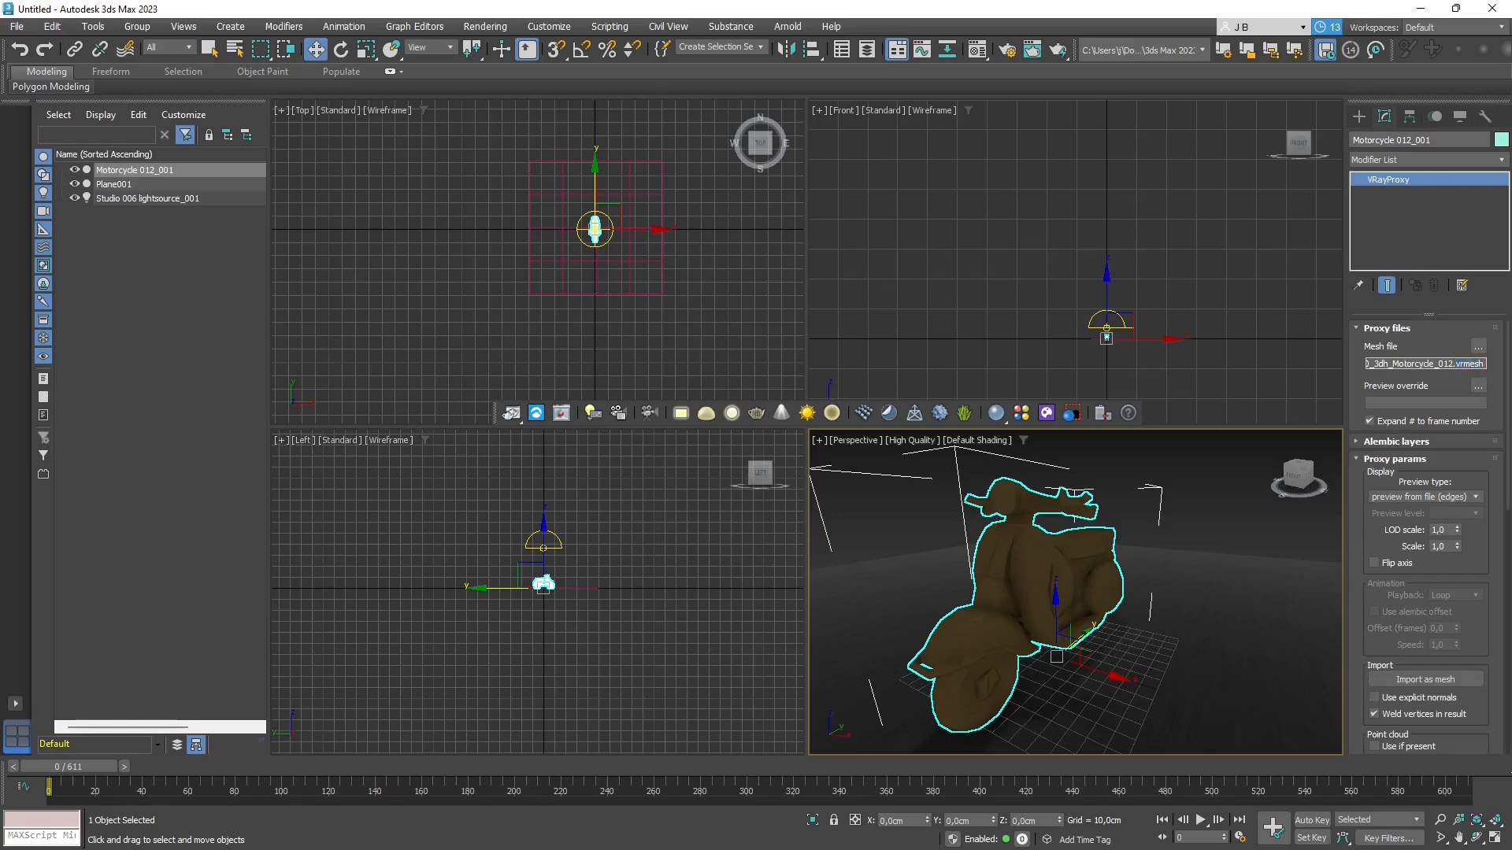
{"action": "left_click_drag", "start_coordinate": [1456, 363], "coordinate": [1368, 363]}
{"action": "left_click", "coordinate": [1429, 347]}
{"action": "scroll", "coordinate": [1429, 535], "scroll_direction": "down", "scroll_amount": 2}
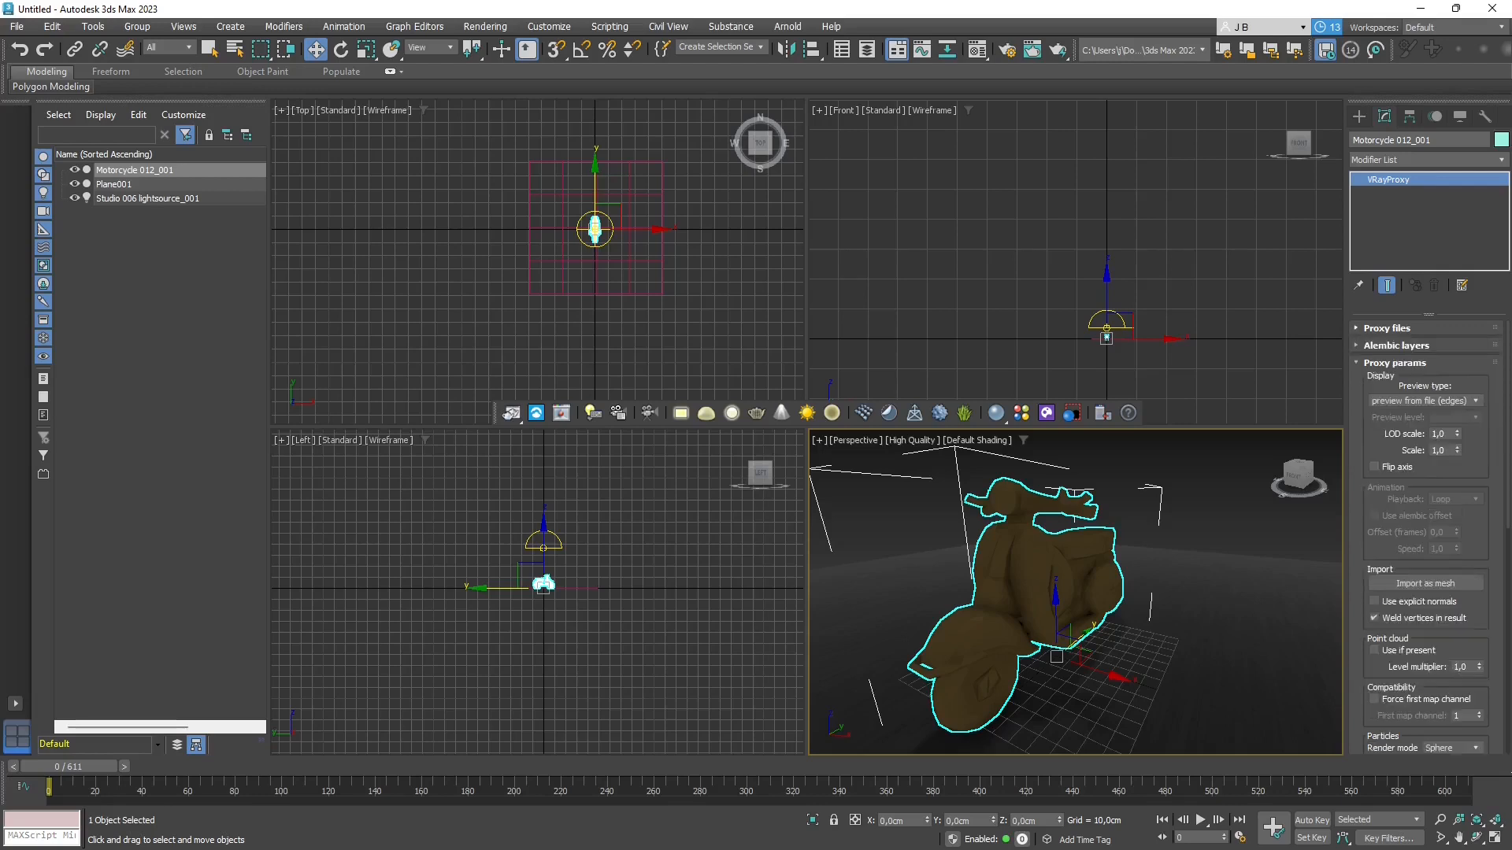
{"action": "scroll", "coordinate": [1430, 535], "scroll_direction": "up", "scroll_amount": 2}
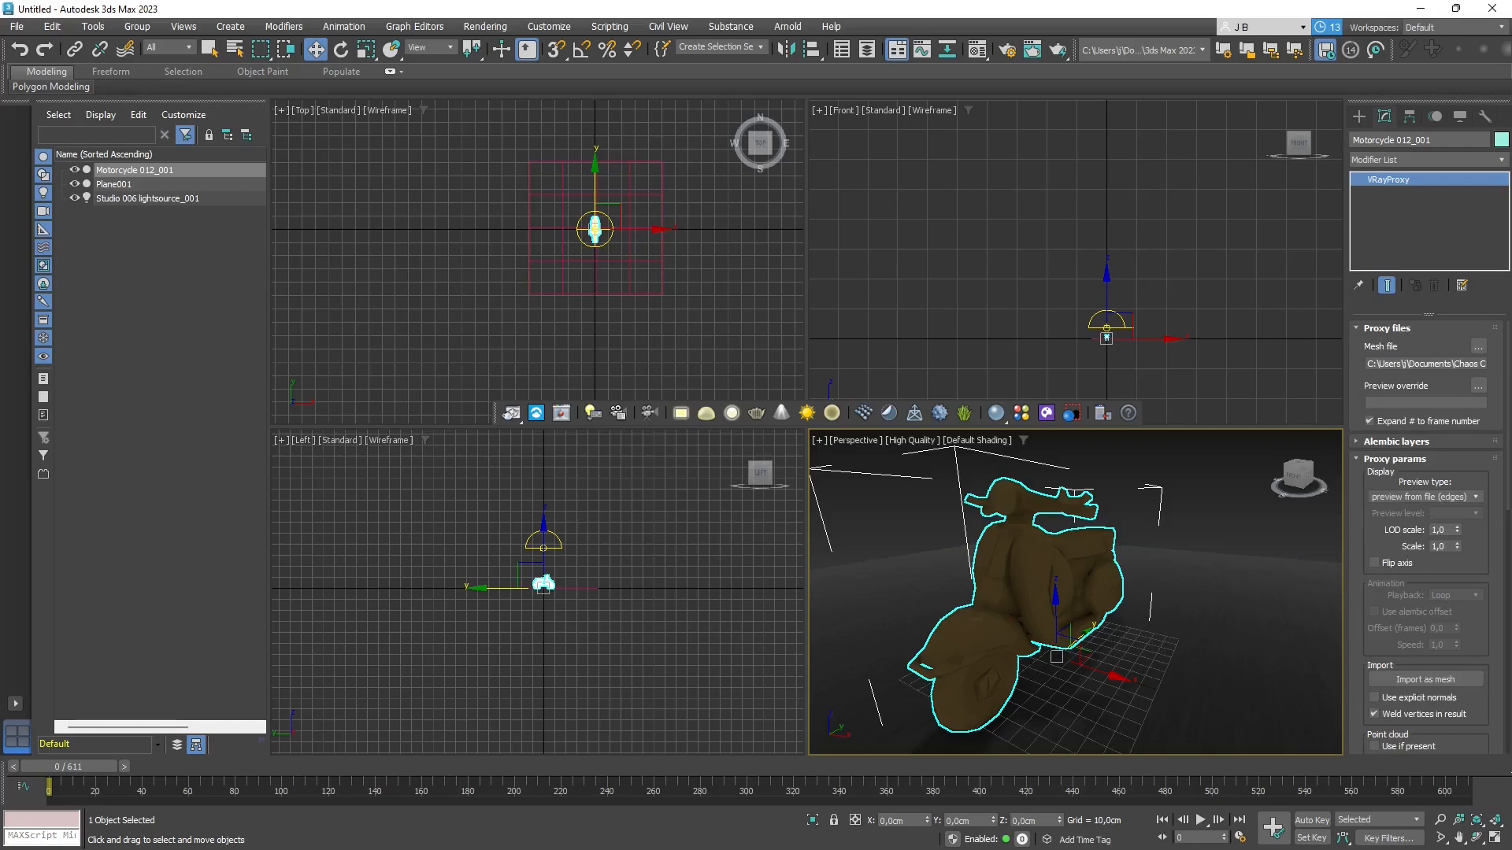
{"action": "left_click", "coordinate": [1229, 512]}
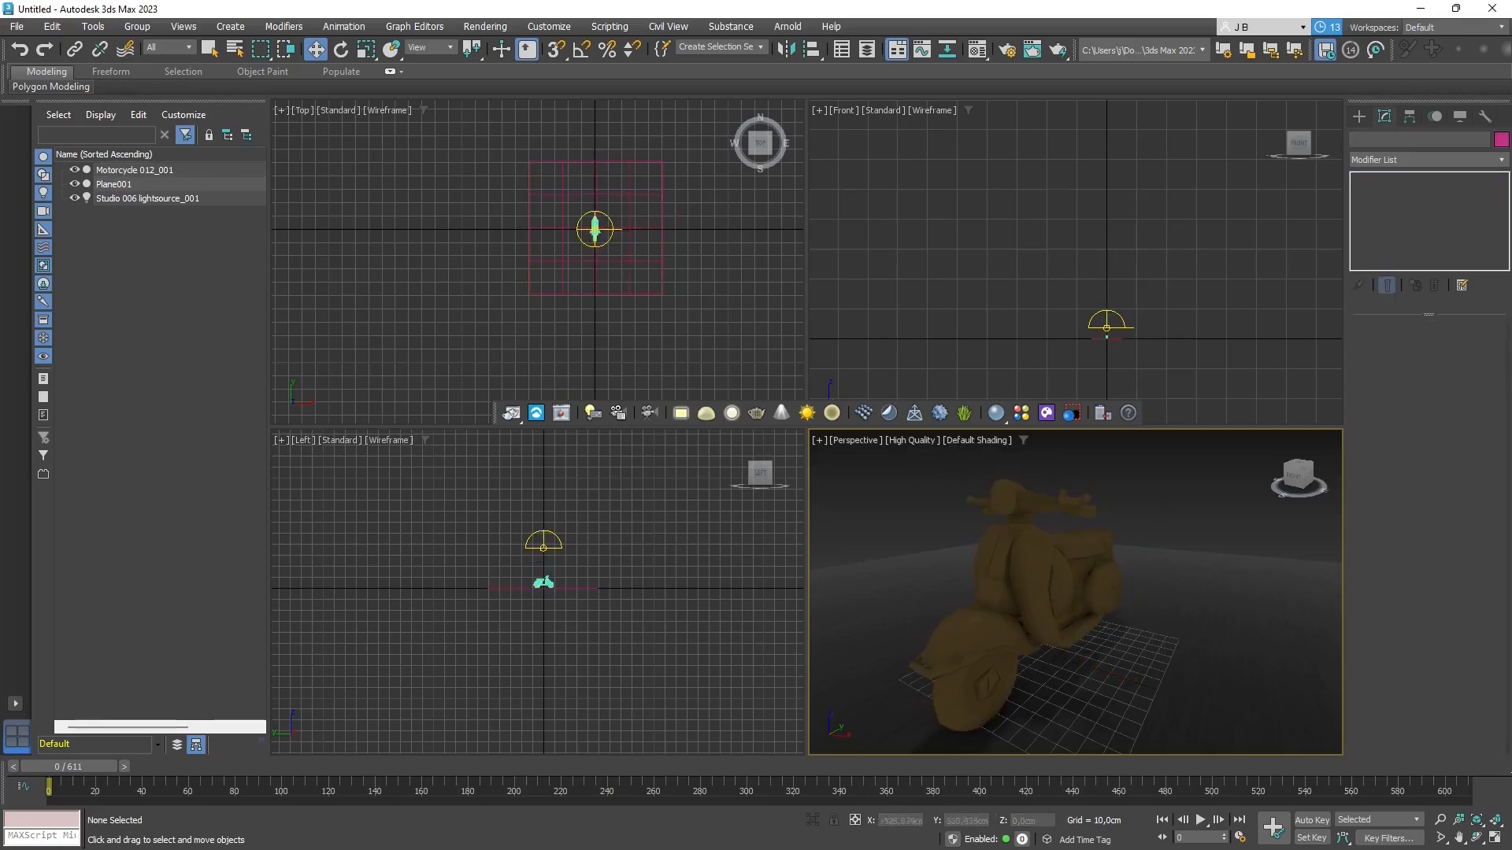
- Select the motorcycle and set its V-Ray proxy preview type to show whole mesh
{"action": "mouse_move", "coordinate": [1078, 587]}
{"action": "middle_mouse_down"}
{"action": "mouse_move", "coordinate": [1071, 617]}
{"action": "mouse_move", "coordinate": [1055, 583]}
{"action": "middle_mouse_up"}
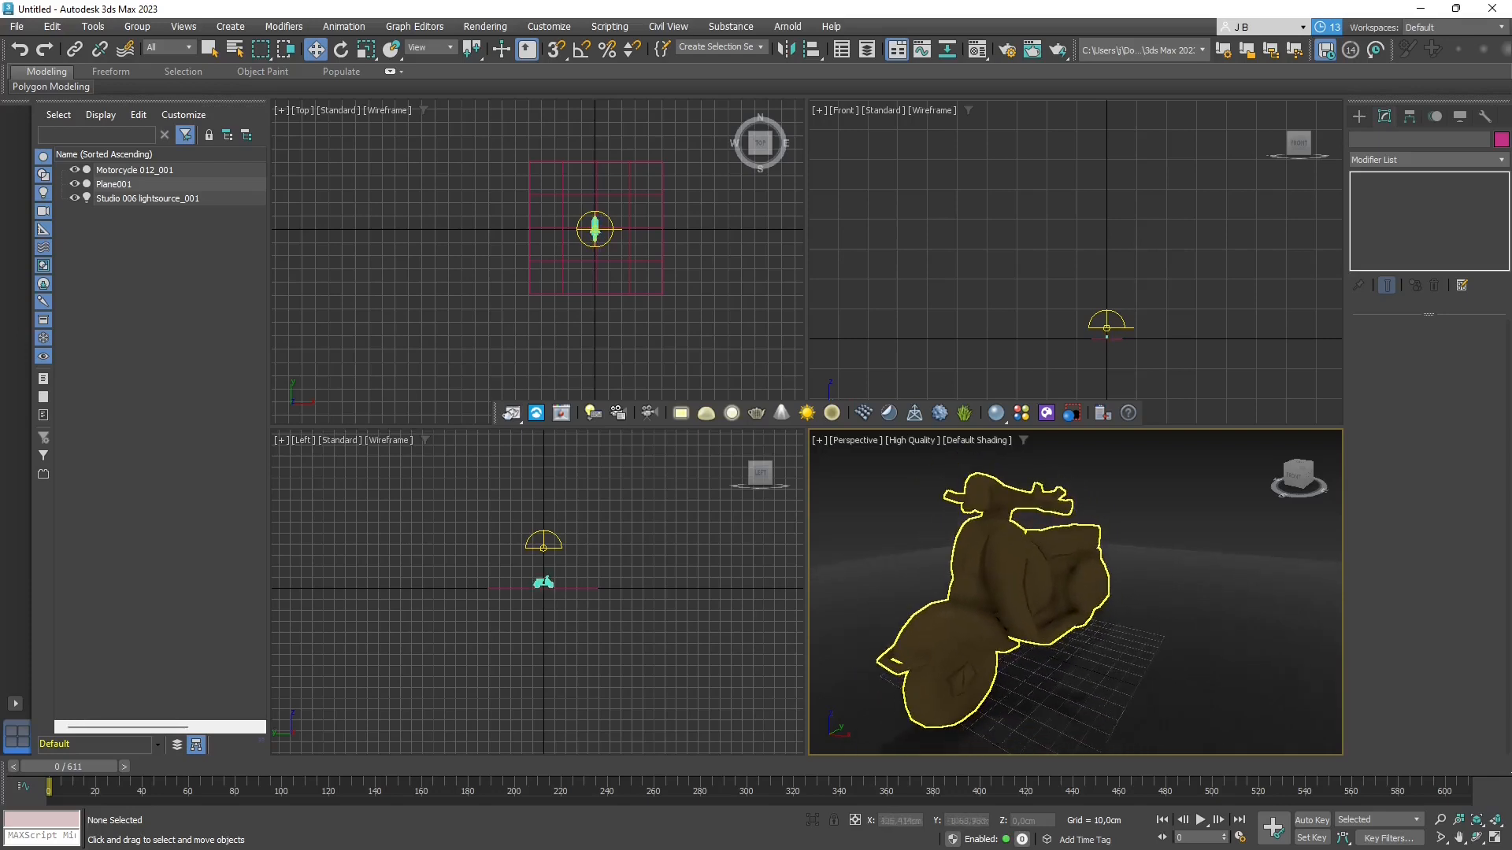
{"action": "left_click", "coordinate": [1477, 821]}
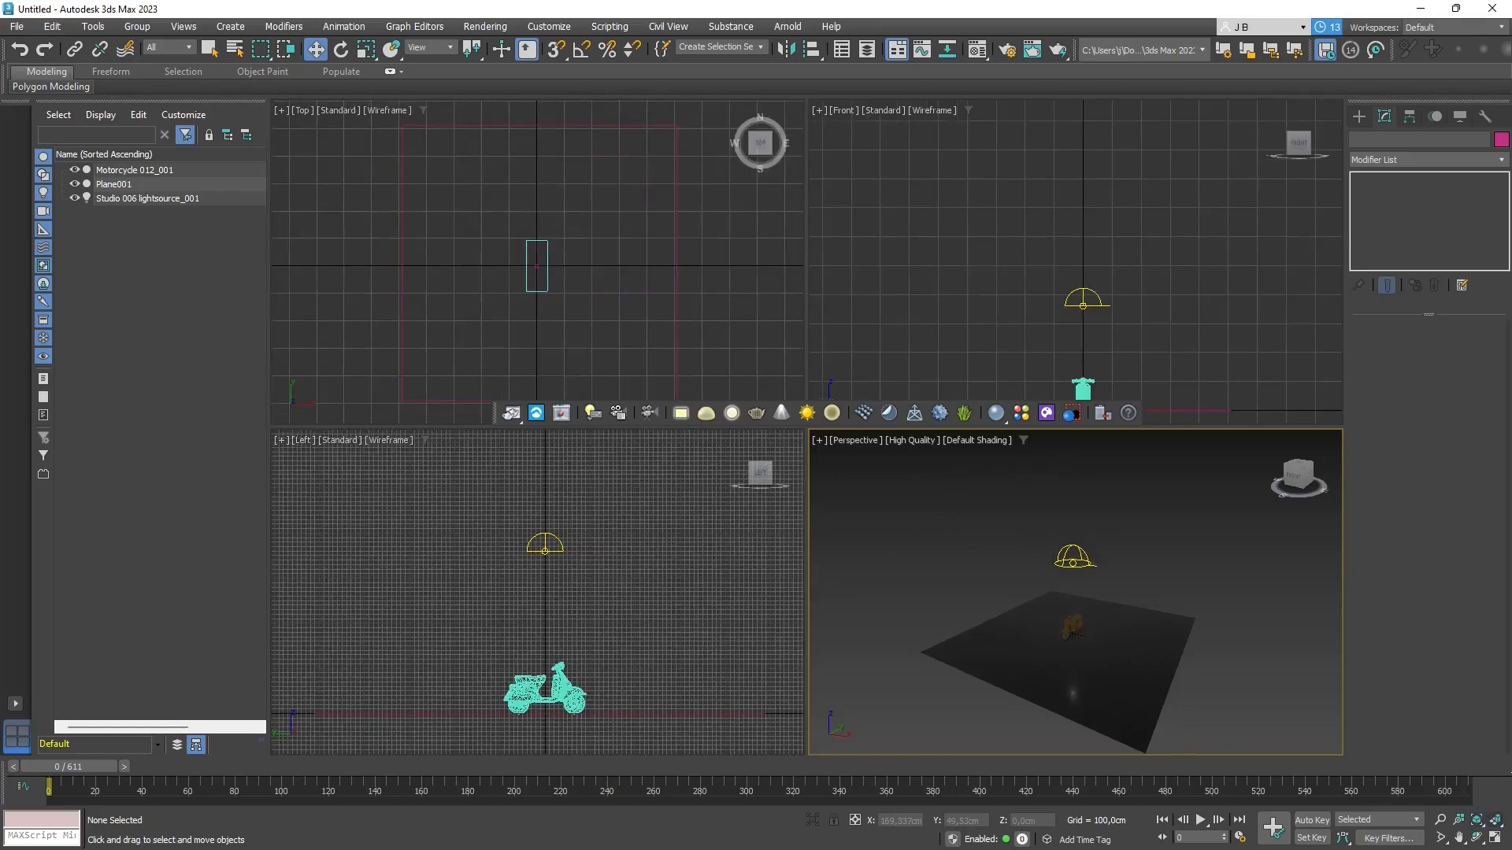
{"action": "scroll", "coordinate": [1061, 634], "scroll_direction": "up", "scroll_amount": 4}
{"action": "left_click", "coordinate": [1091, 597]}
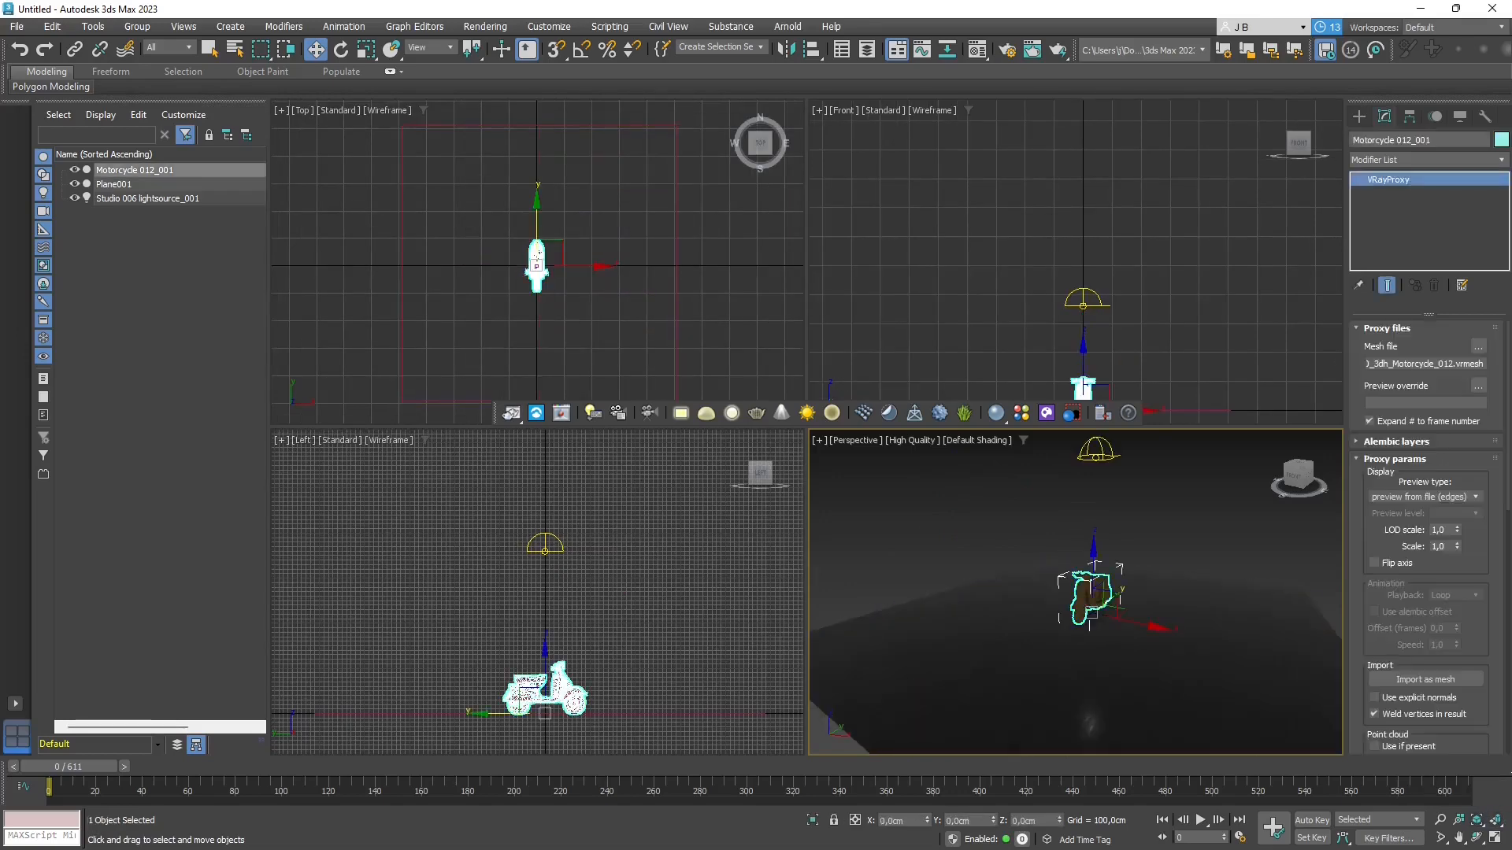
{"action": "key", "text": "z"}
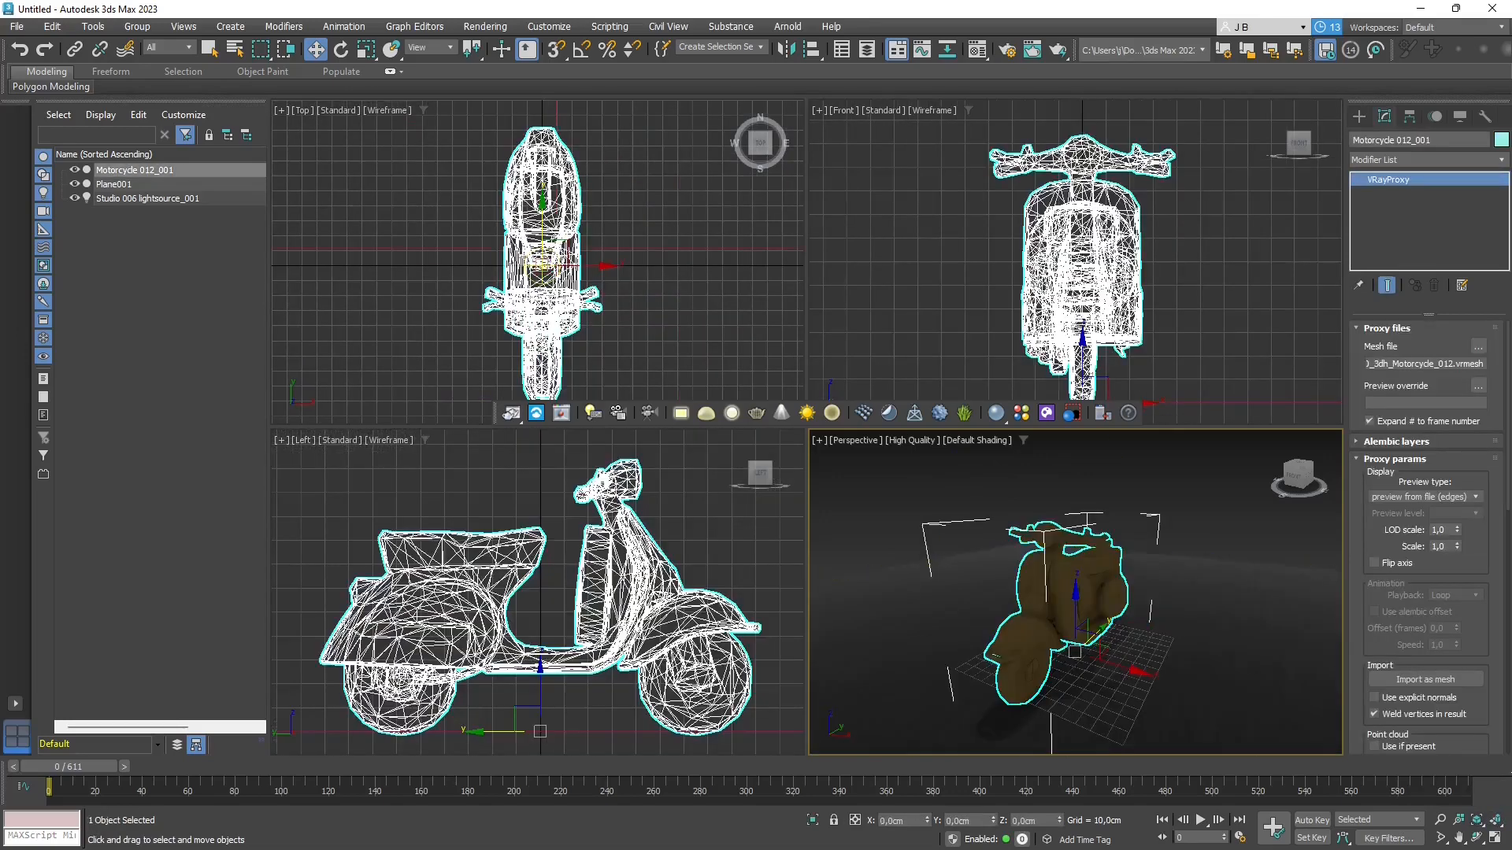
{"action": "left_click", "coordinate": [1495, 820]}
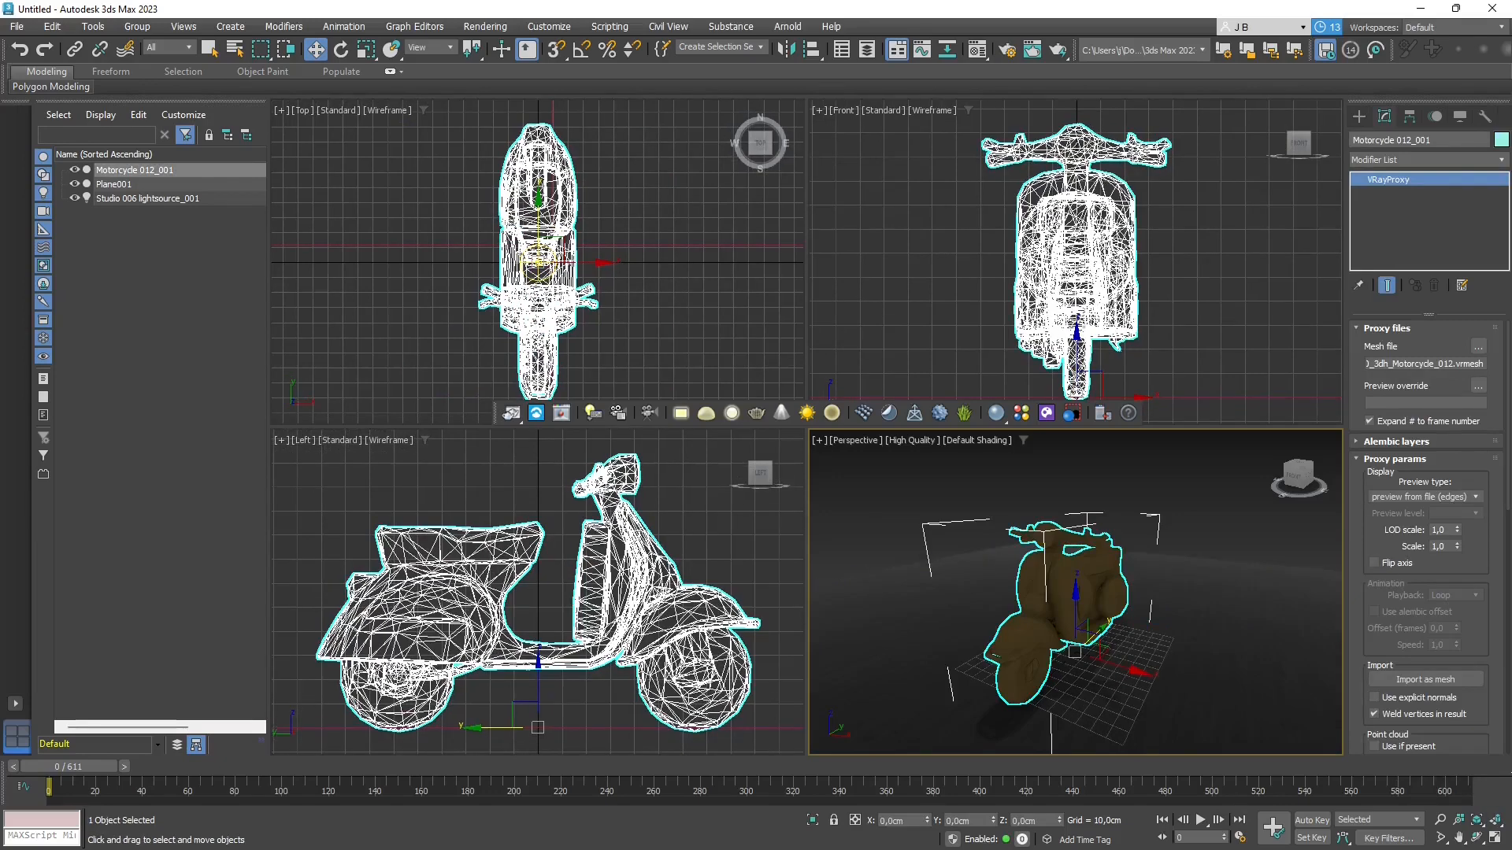
{"action": "scroll", "coordinate": [1425, 535], "scroll_direction": "down", "scroll_amount": 1}
{"action": "left_click_drag", "start_coordinate": [1409, 468], "coordinate": [1409, 467]}
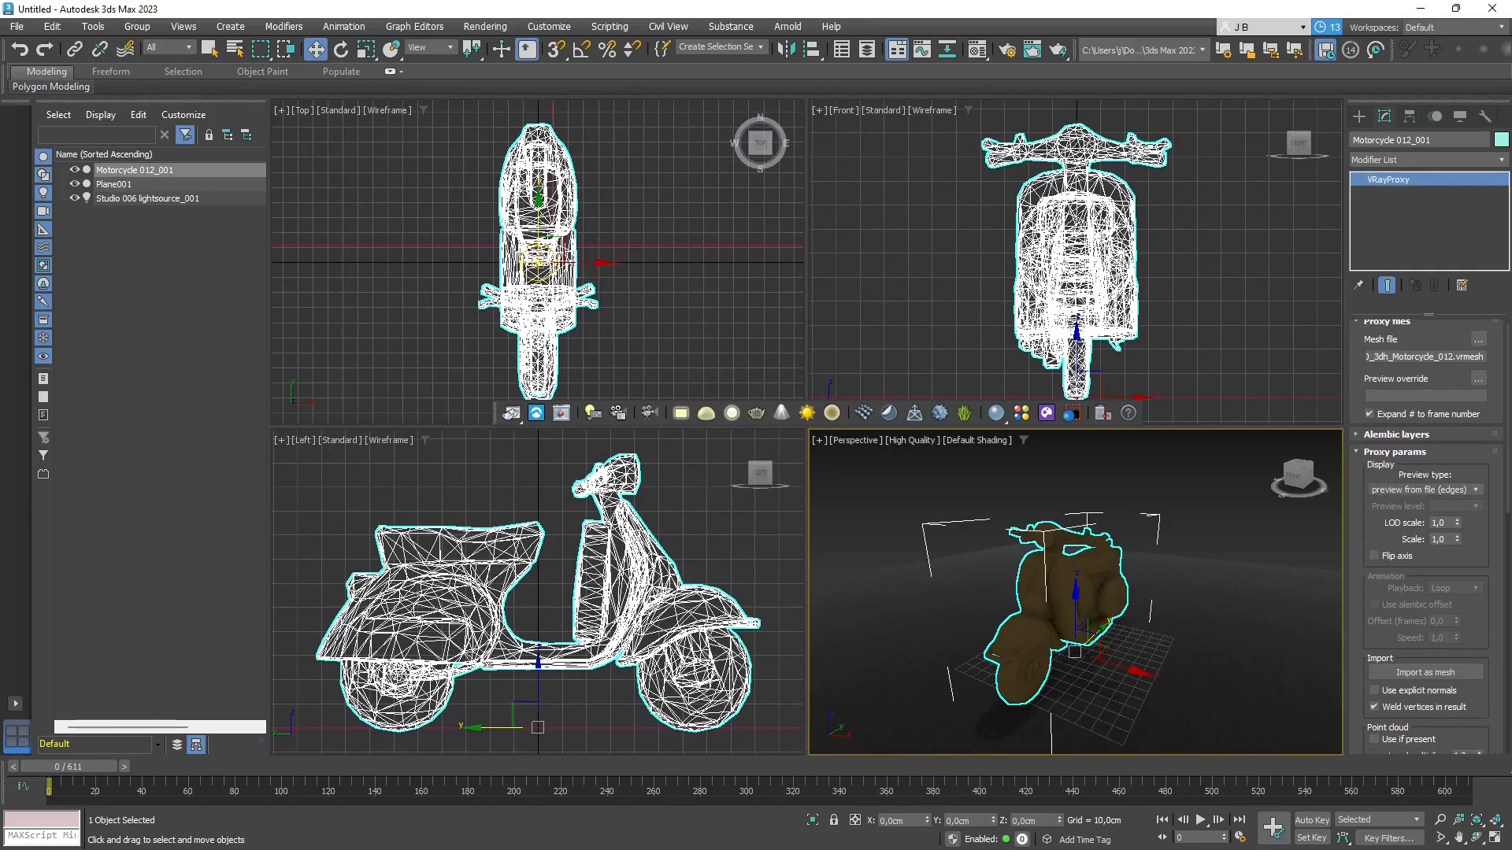
{"action": "left_click", "coordinate": [1425, 490]}
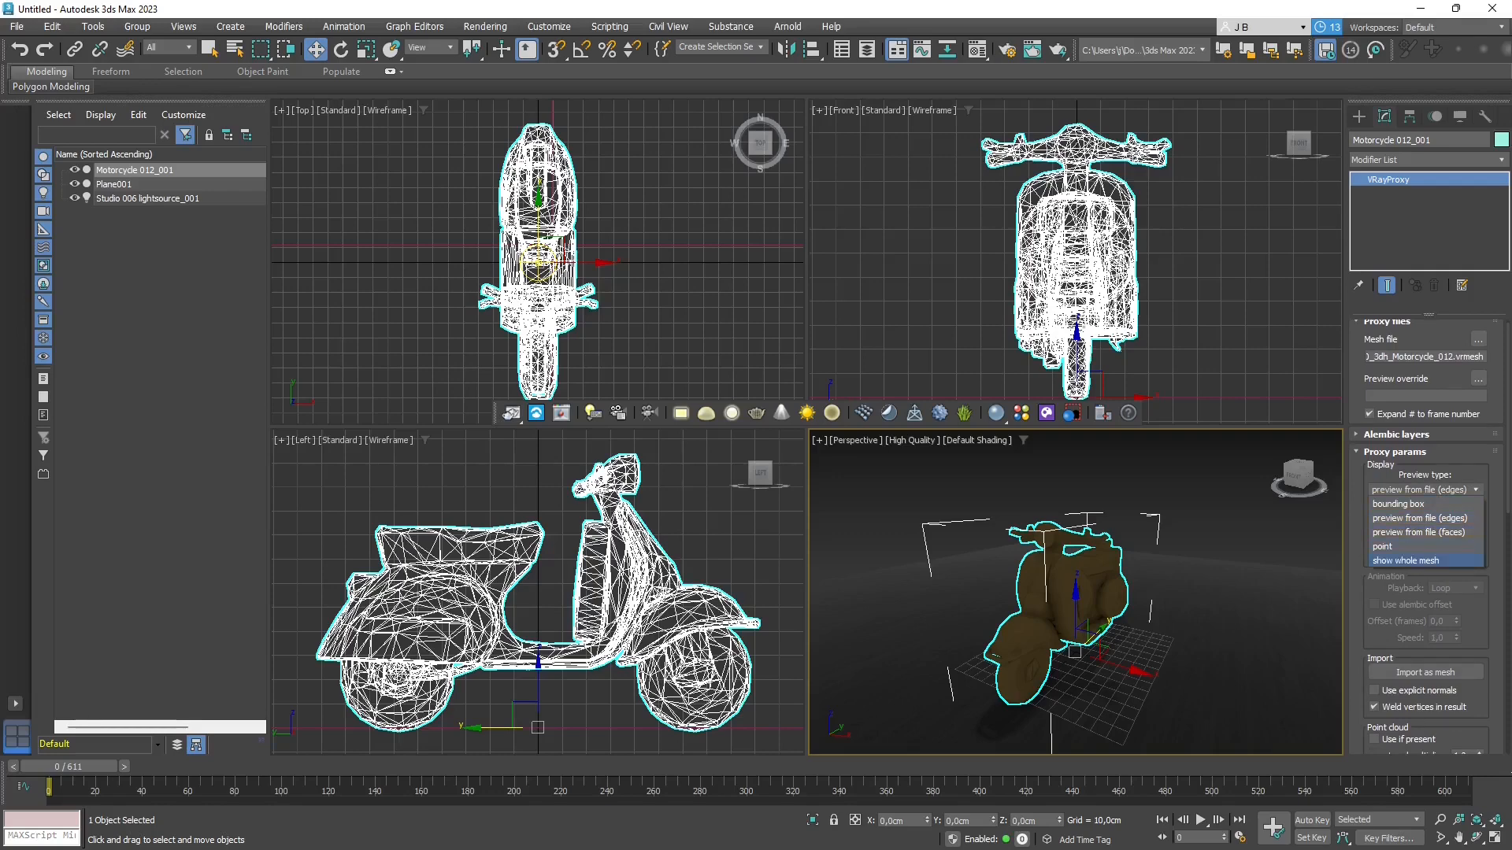
{"action": "left_click", "coordinate": [1406, 561]}
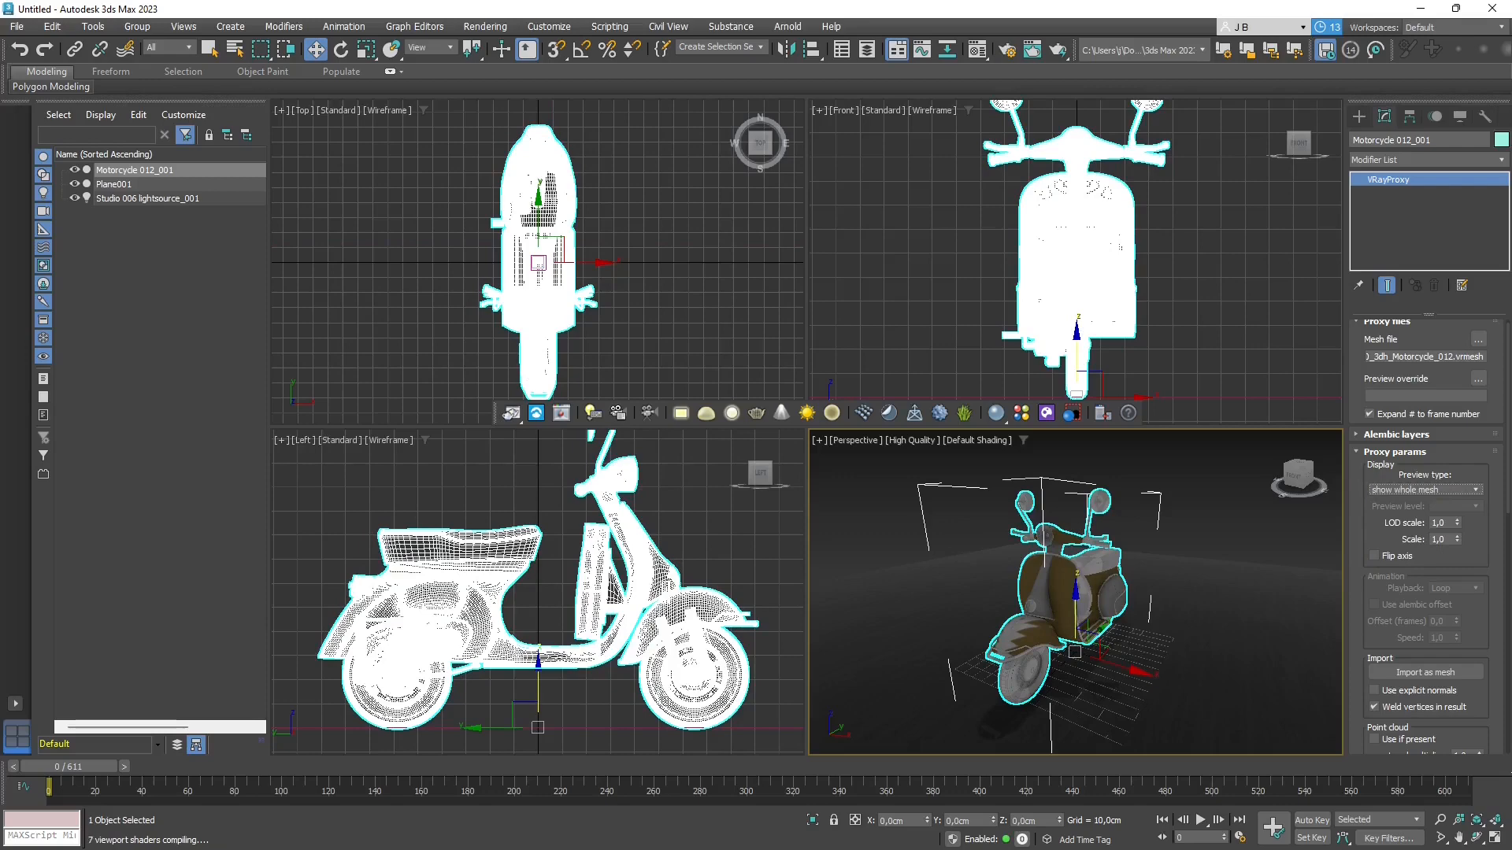
- Compare the motorcycle proxy's face and edge previews, set its preview type to preview from file (edges), and deselect it
{"action": "left_click", "coordinate": [894, 565]}
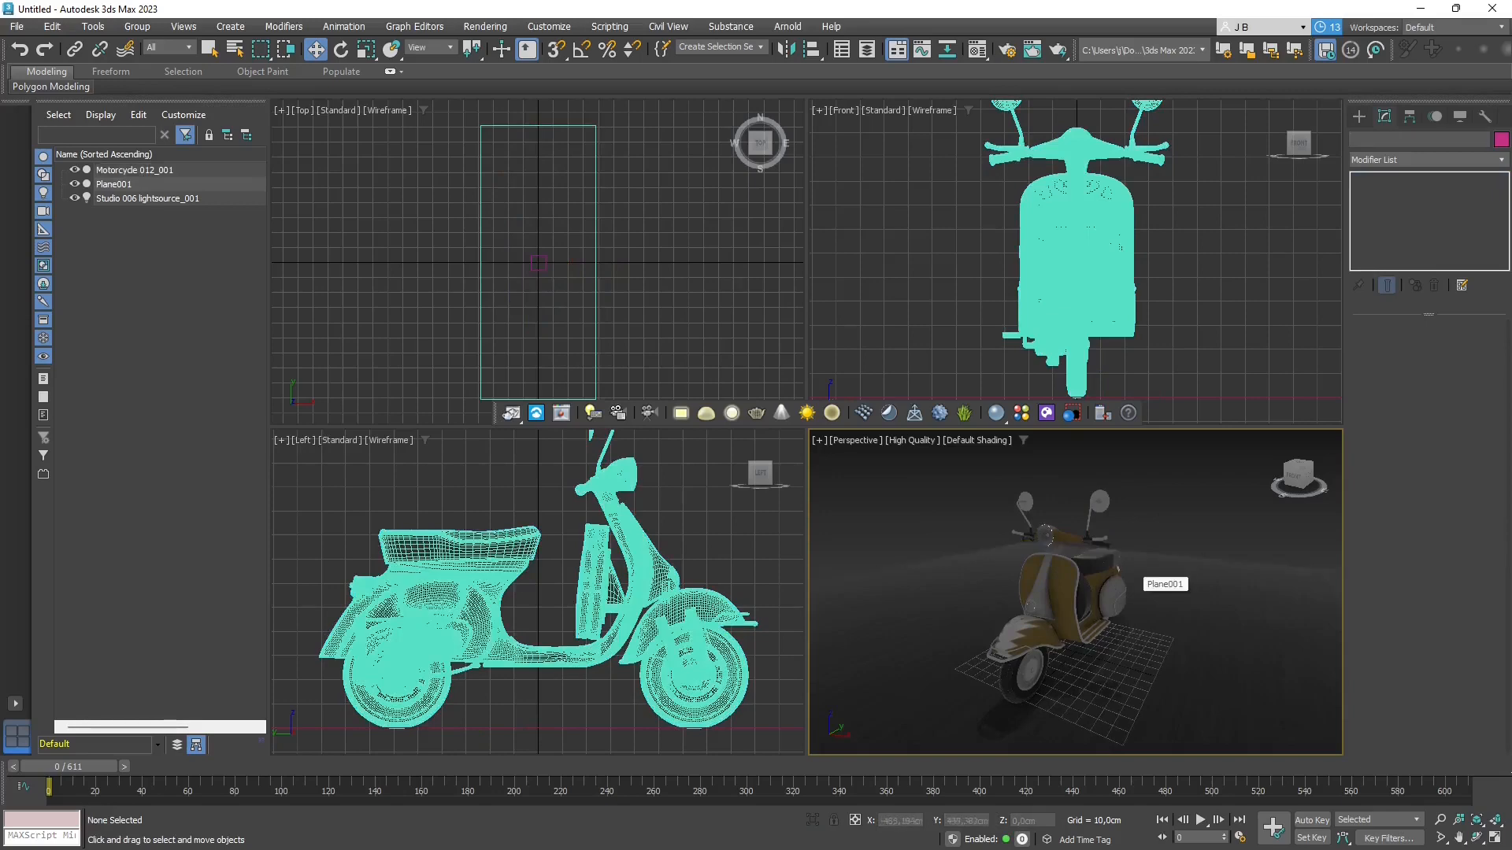
{"action": "left_click", "coordinate": [1083, 581]}
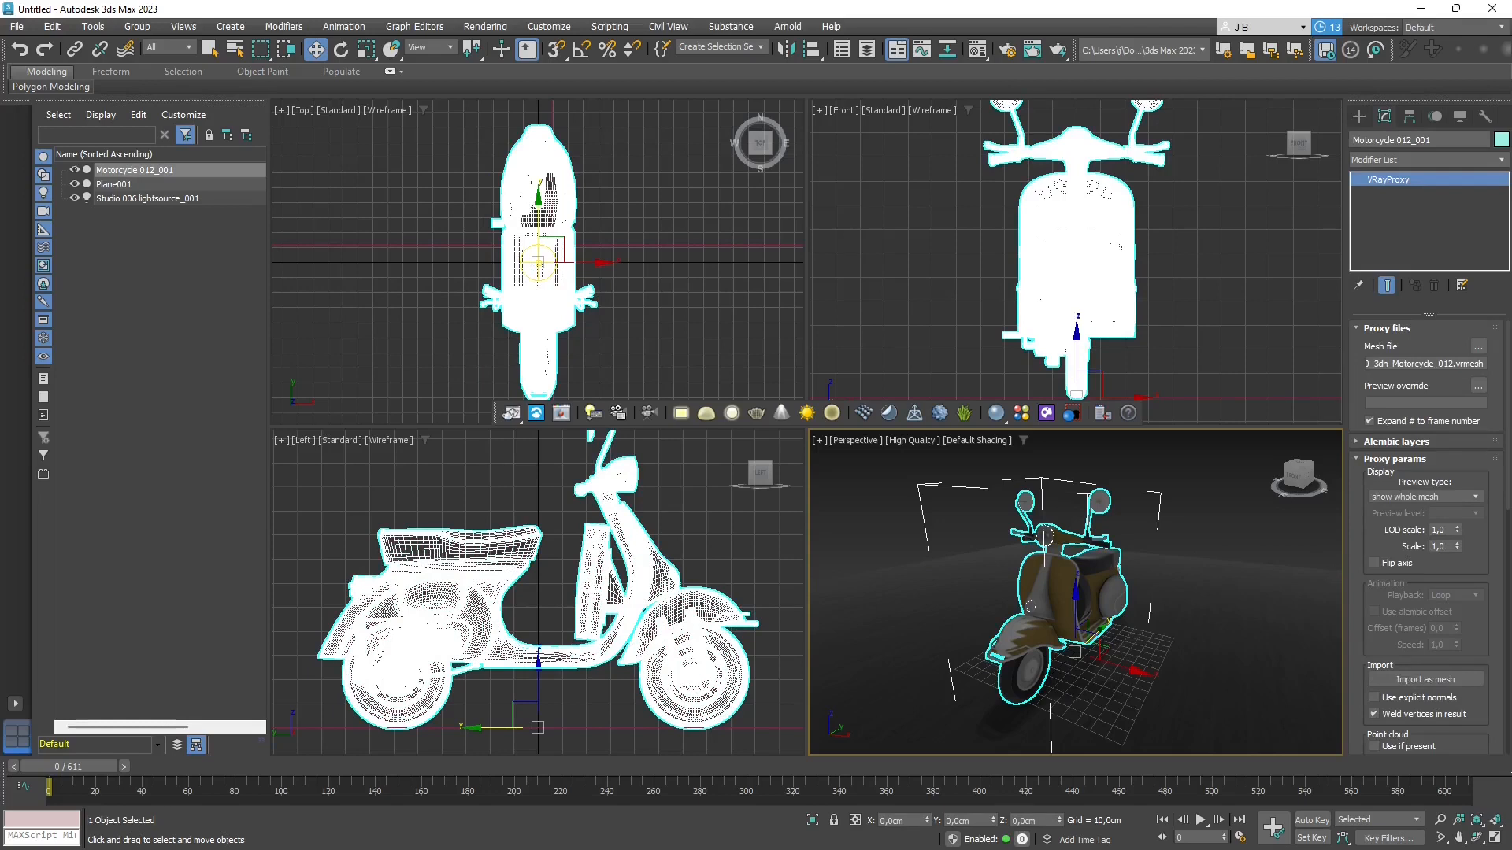
{"action": "left_click", "coordinate": [1424, 497]}
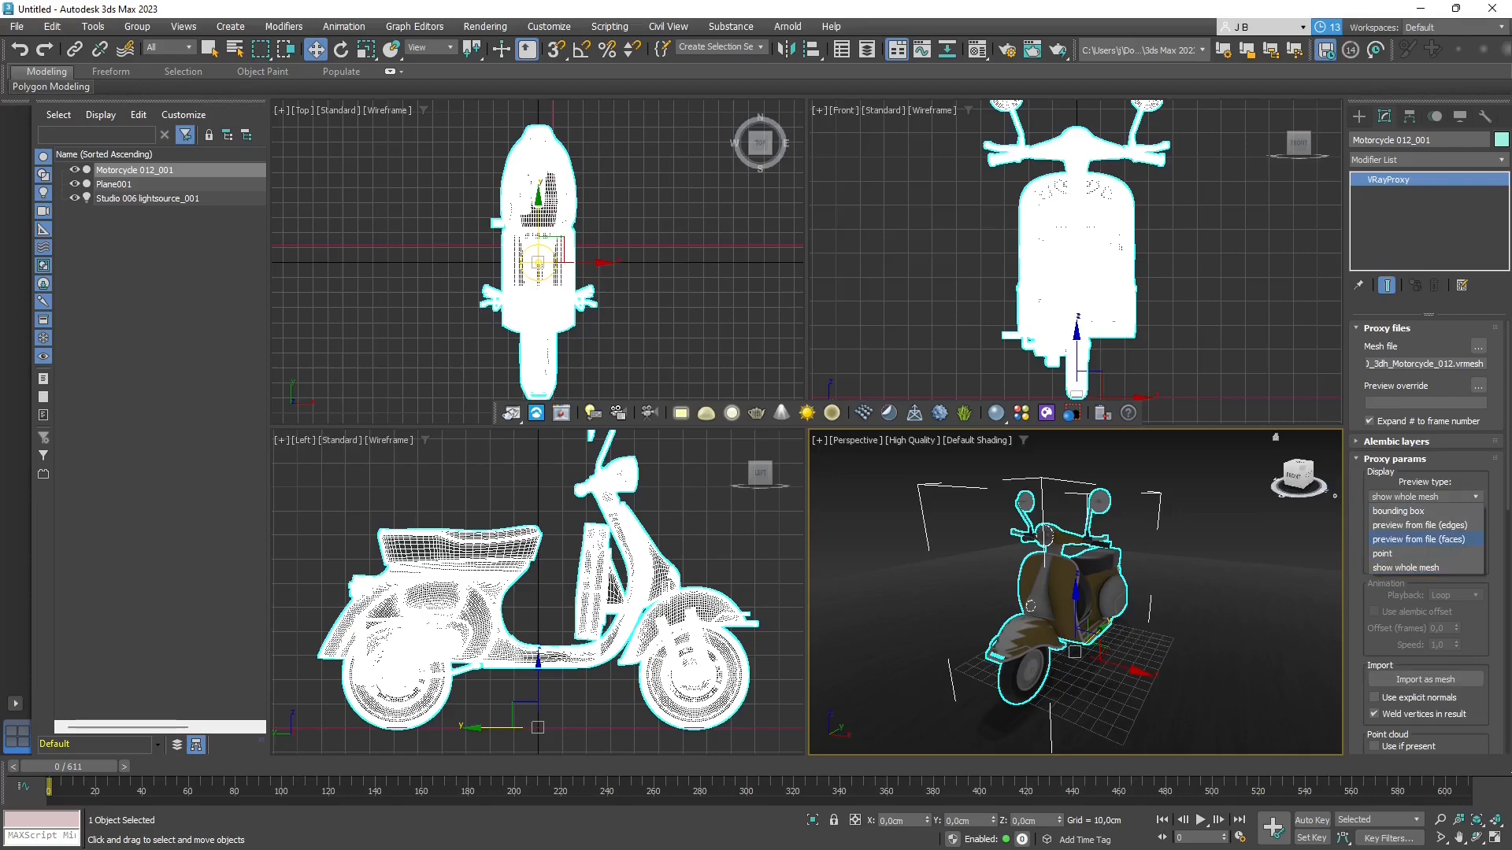
{"action": "left_click", "coordinate": [1420, 525]}
{"action": "left_click", "coordinate": [1424, 497]}
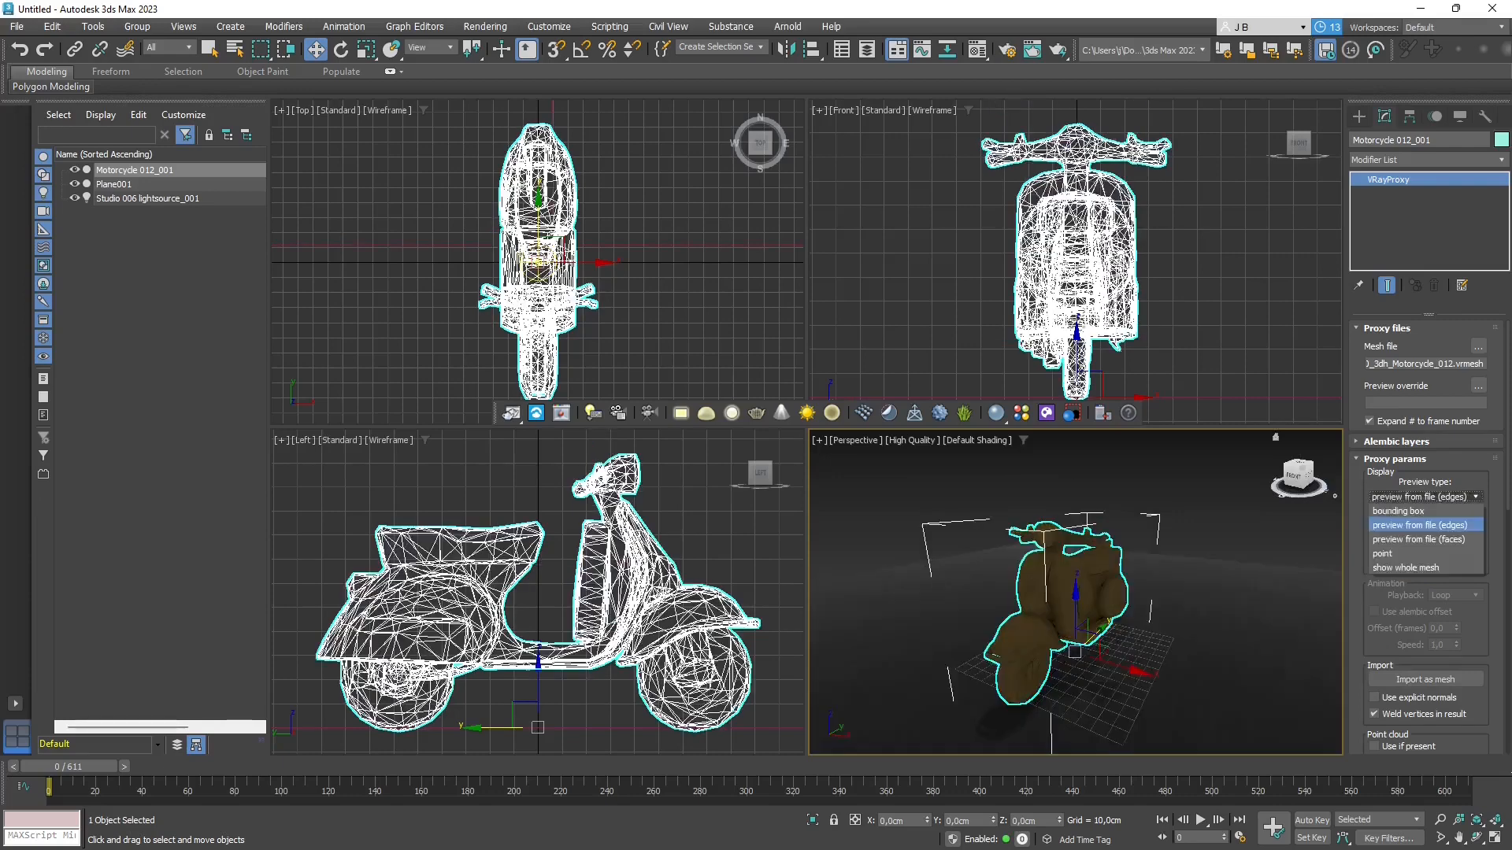
{"action": "left_click", "coordinate": [1419, 540]}
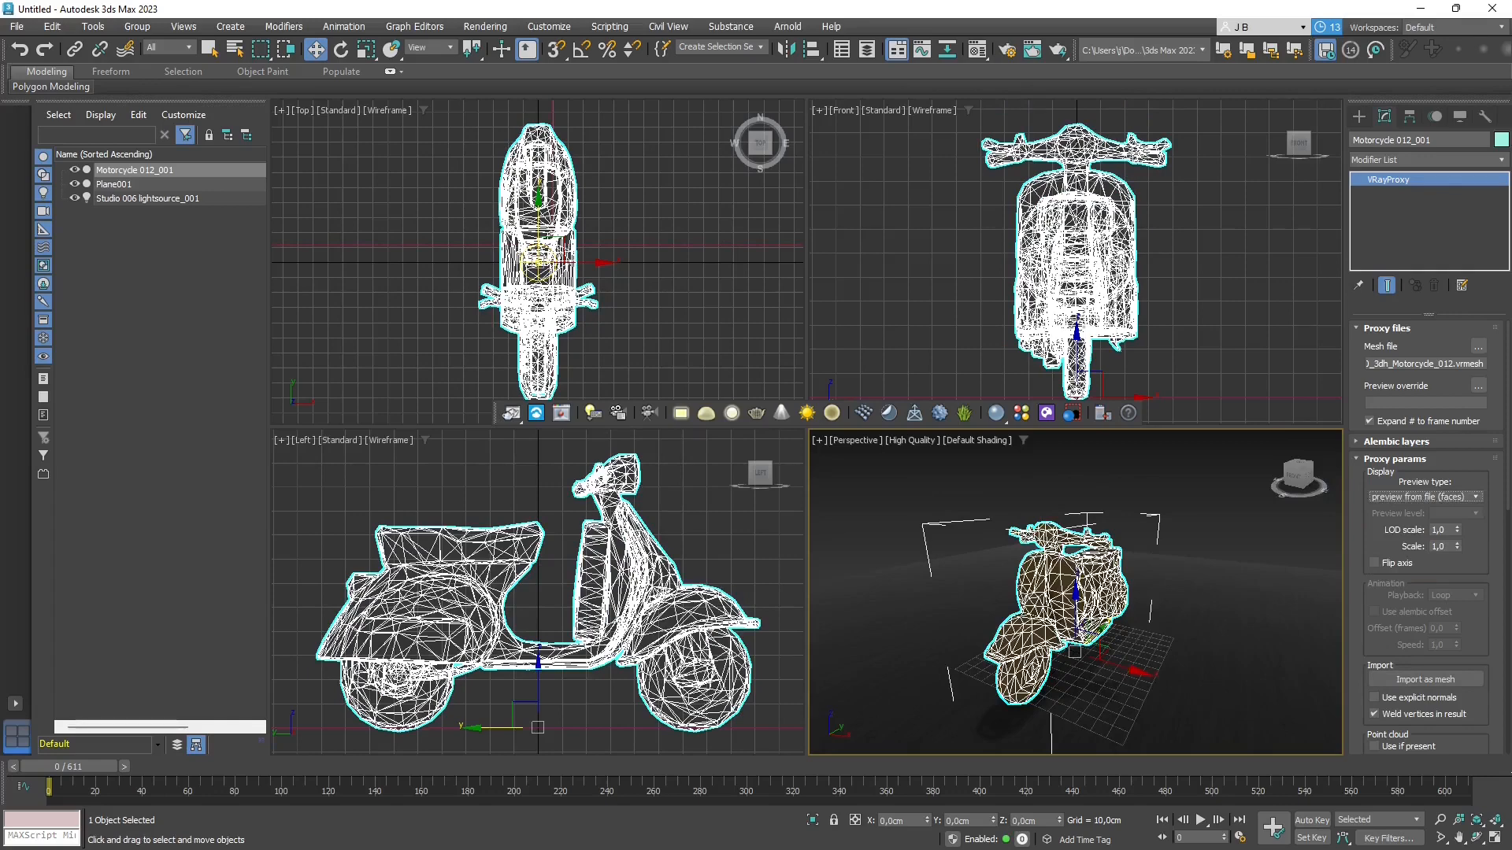
{"action": "left_click", "coordinate": [1423, 497]}
{"action": "left_click", "coordinate": [1420, 525]}
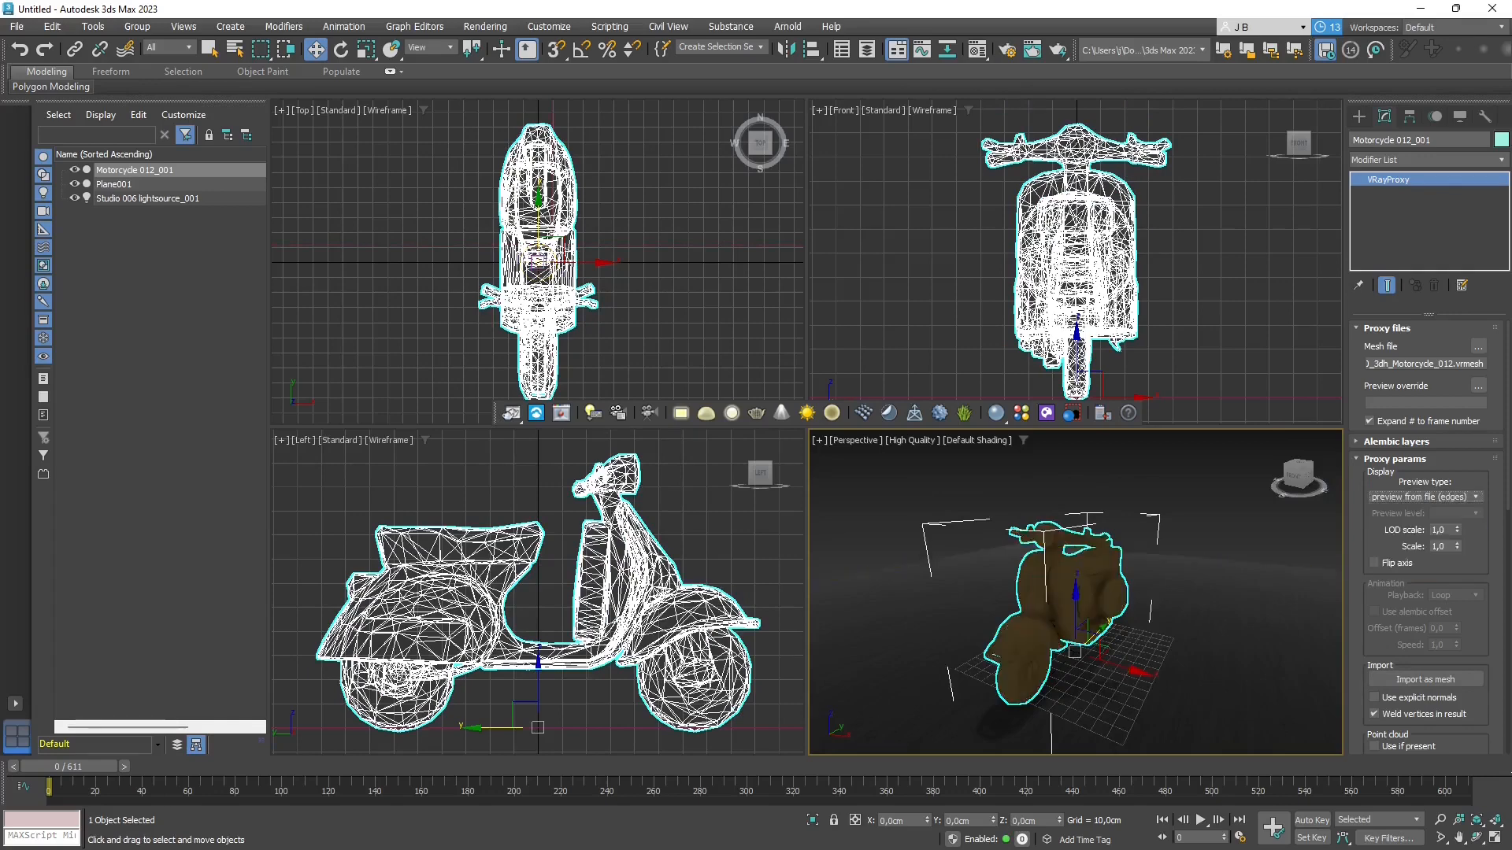
{"action": "left_click", "coordinate": [984, 534]}
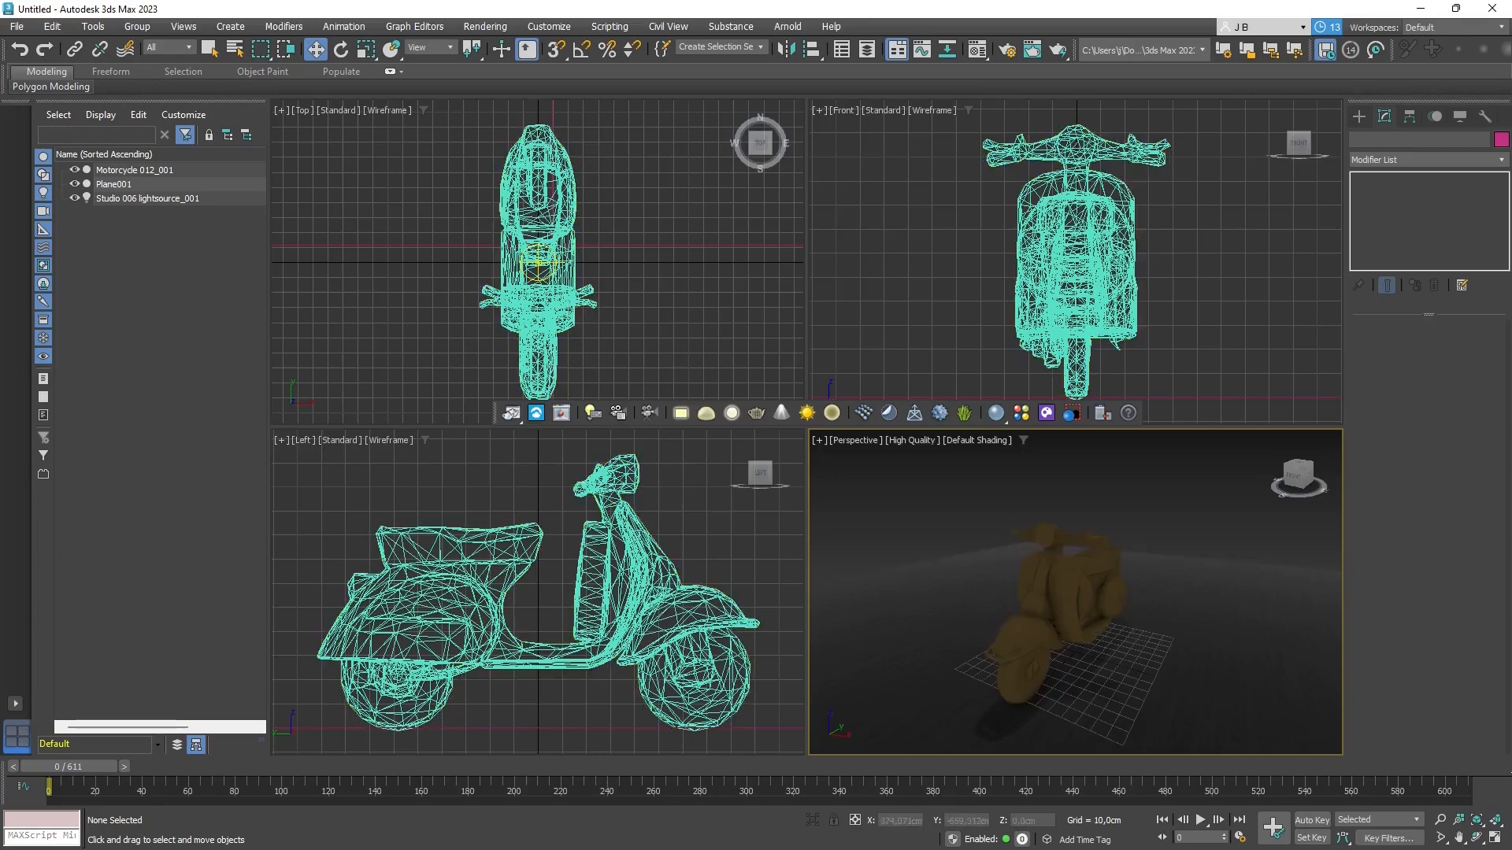
- Start V-Ray Viewport IPR in the perspective viewport and view the motorcycle from a higher angle
{"action": "left_click", "coordinate": [911, 440]}
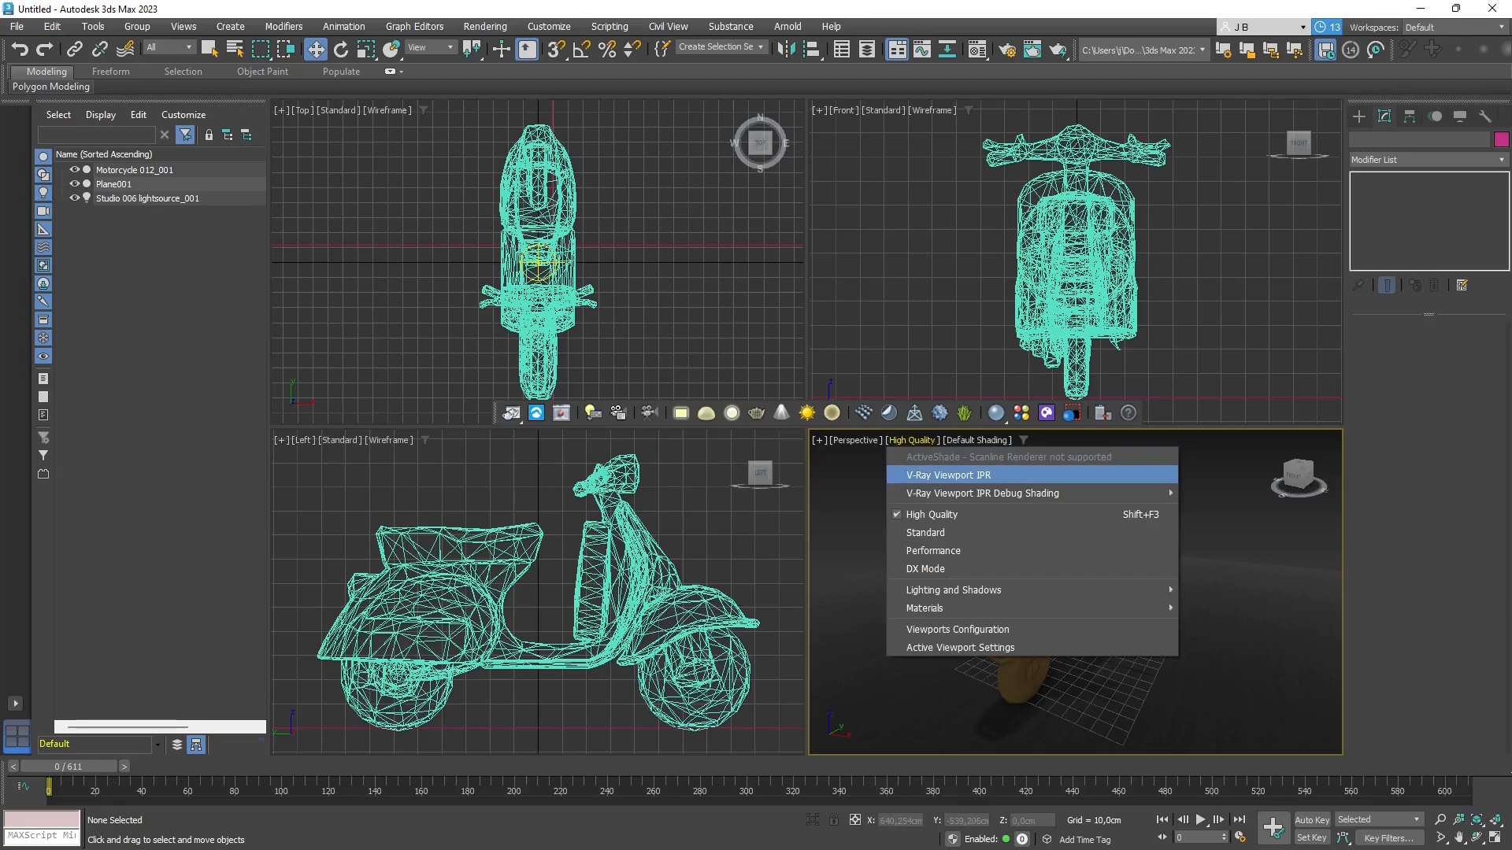
{"action": "left_click", "coordinate": [949, 475]}
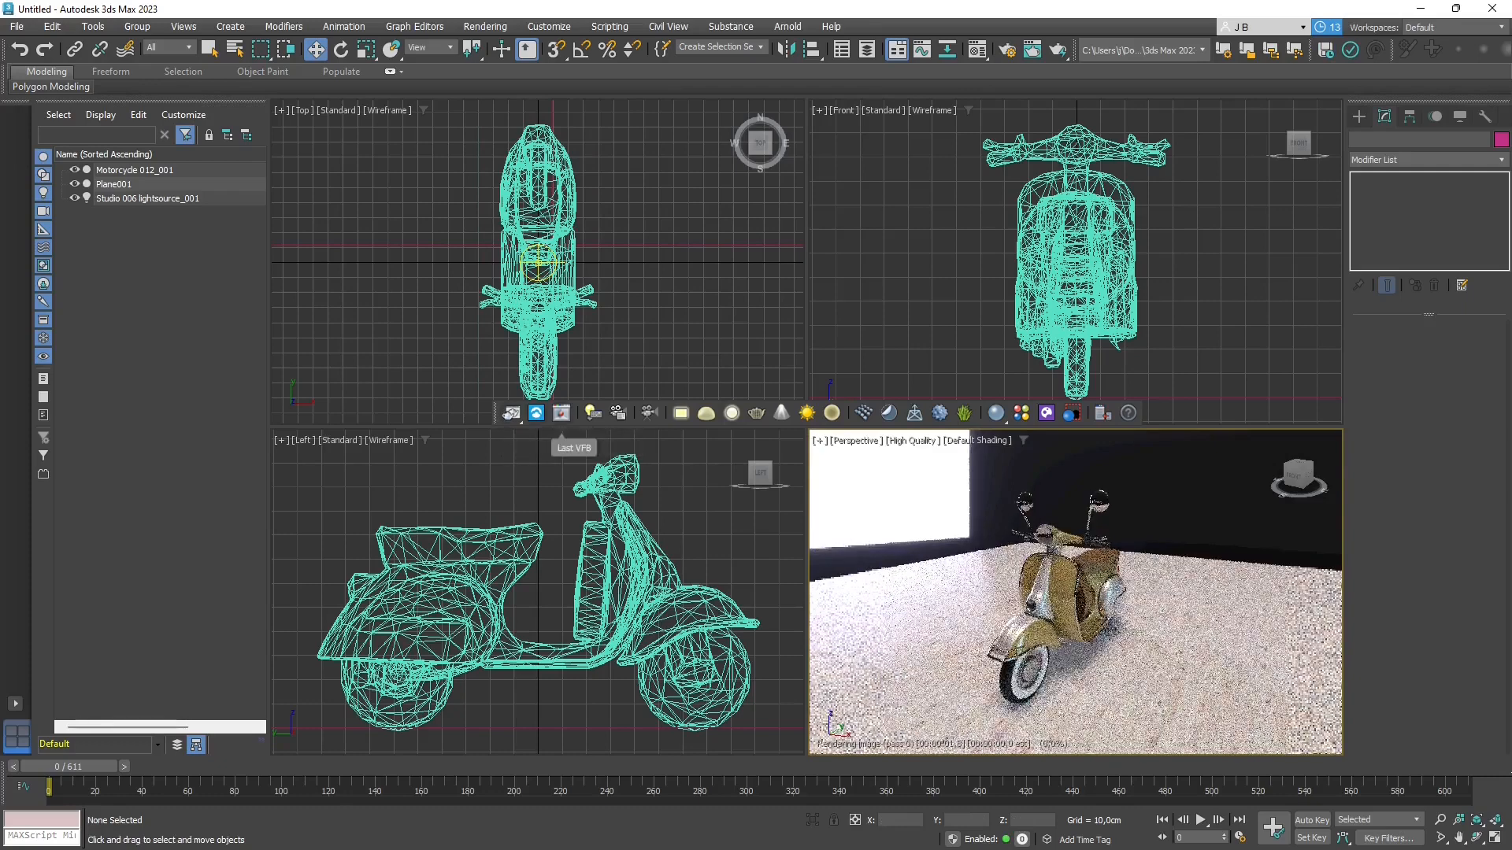
{"action": "middle_click_drag", "start_coordinate": [976, 602], "coordinate": [978, 634], "text": "alt"}
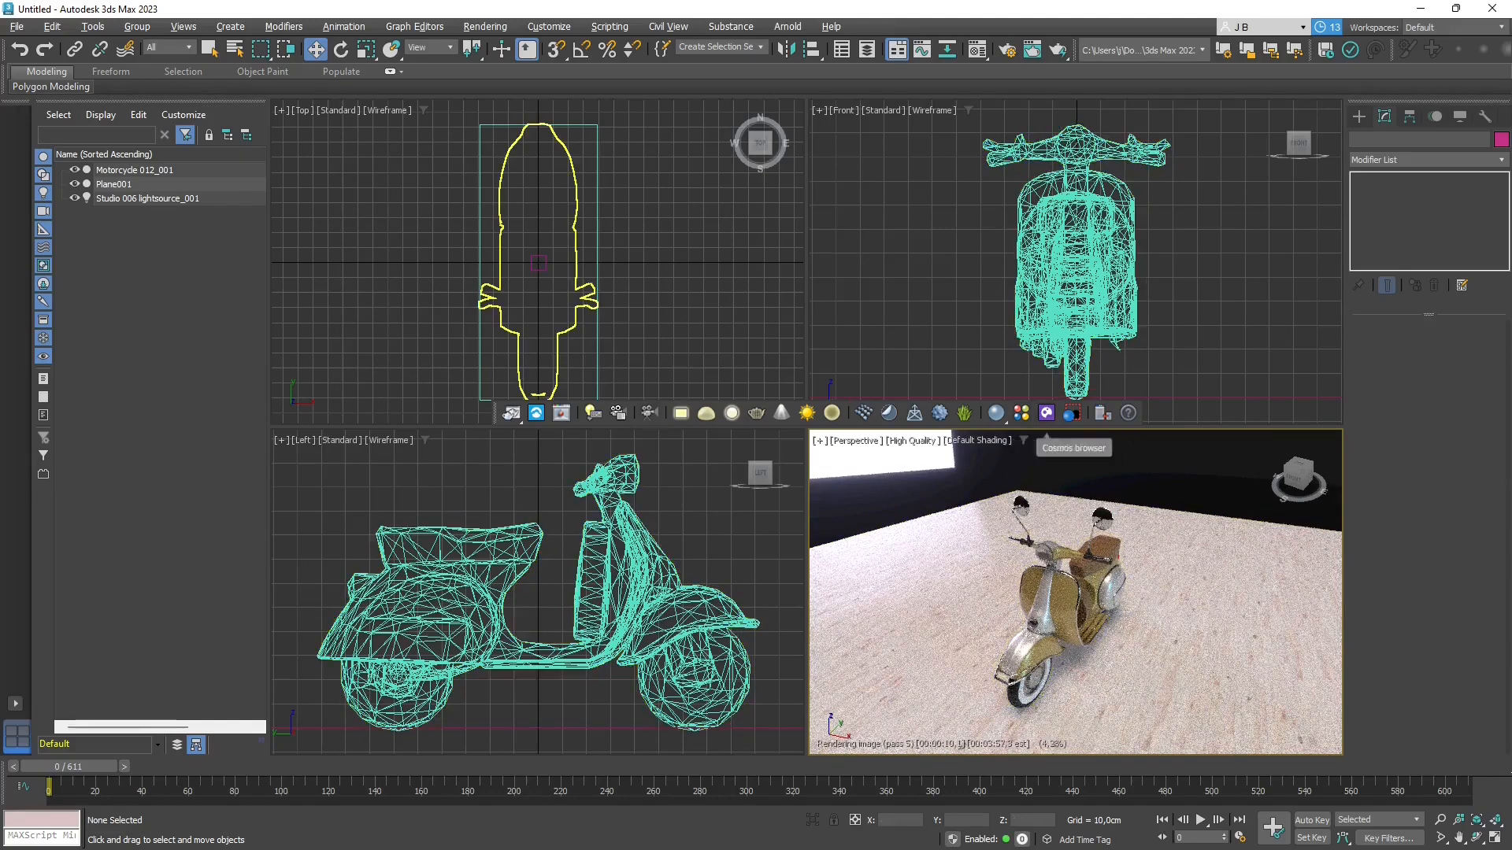
- Open the Chaos Cosmos browser and widen its window to show the category list beside the downloaded assets
{"action": "left_click", "coordinate": [1045, 413]}
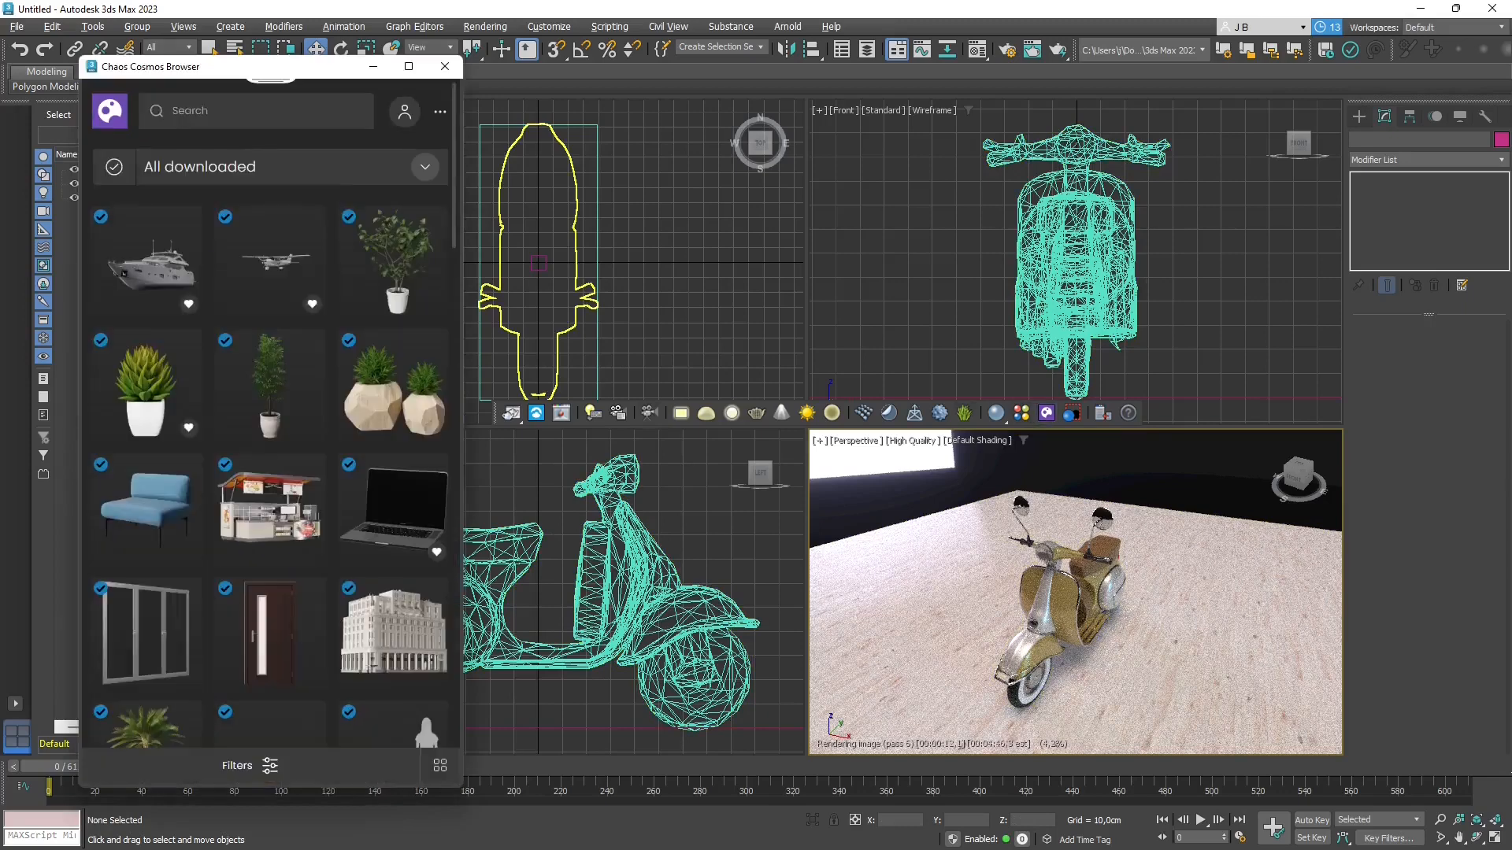
{"action": "left_click_drag", "start_coordinate": [462, 213], "coordinate": [719, 214]}
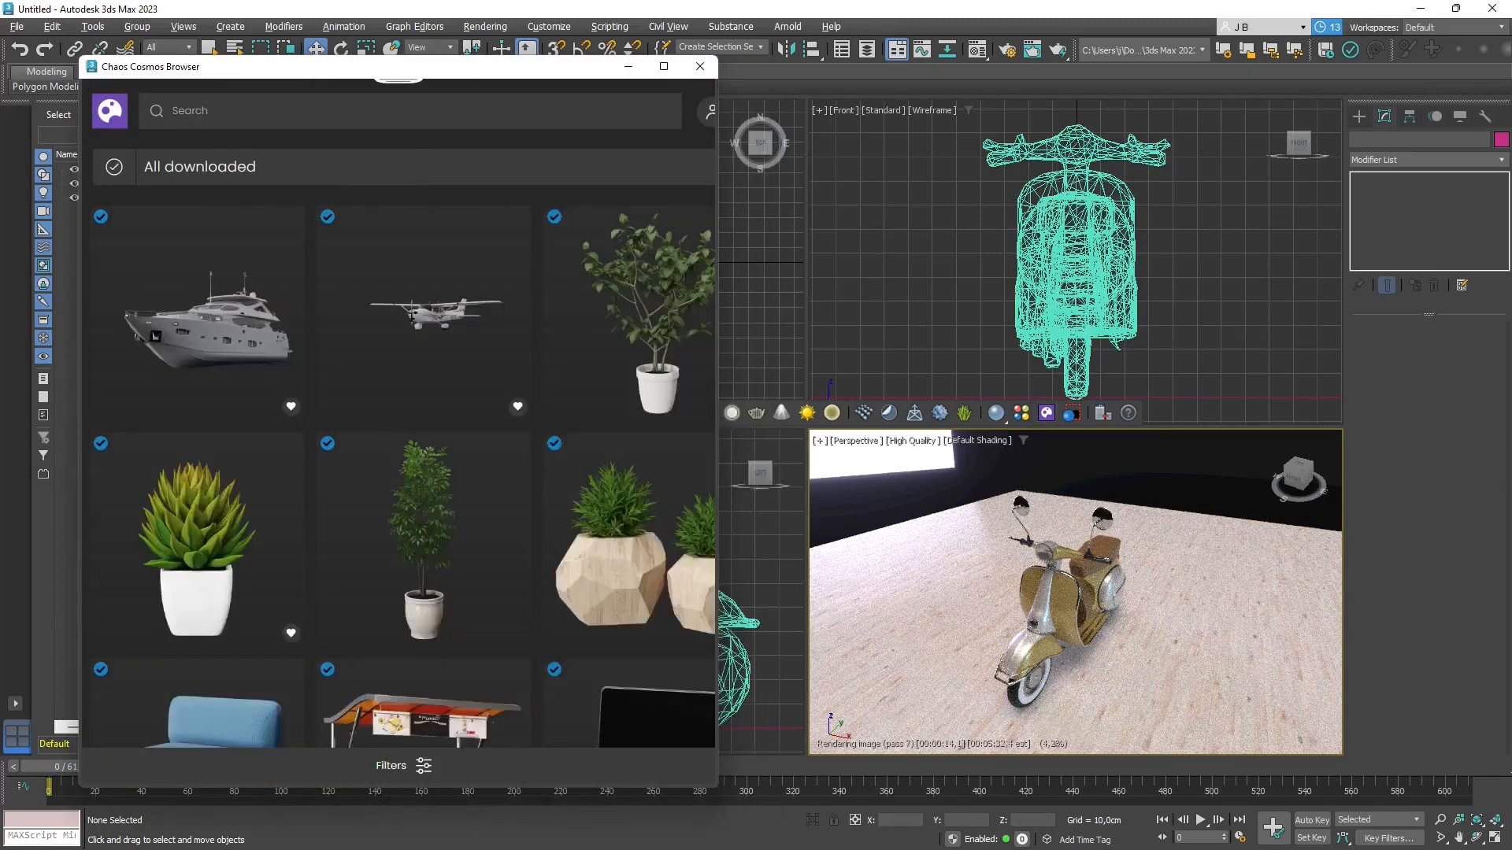
{"action": "scroll", "coordinate": [394, 473], "scroll_direction": "down", "scroll_amount": 7}
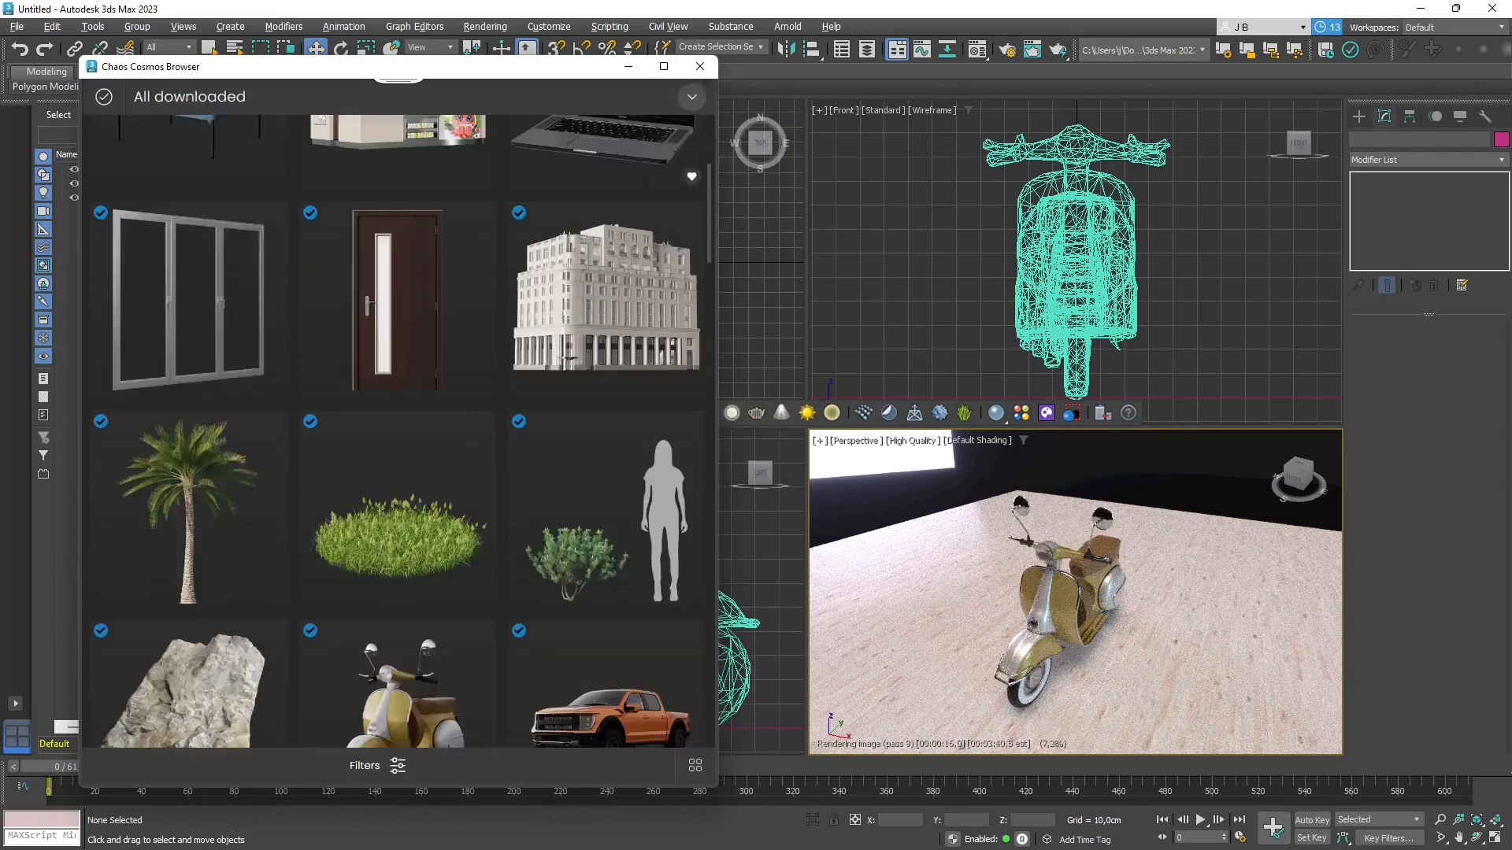
{"action": "scroll", "coordinate": [394, 473], "scroll_direction": "up", "scroll_amount": 3}
{"action": "left_click_drag", "start_coordinate": [717, 174], "coordinate": [1105, 175]}
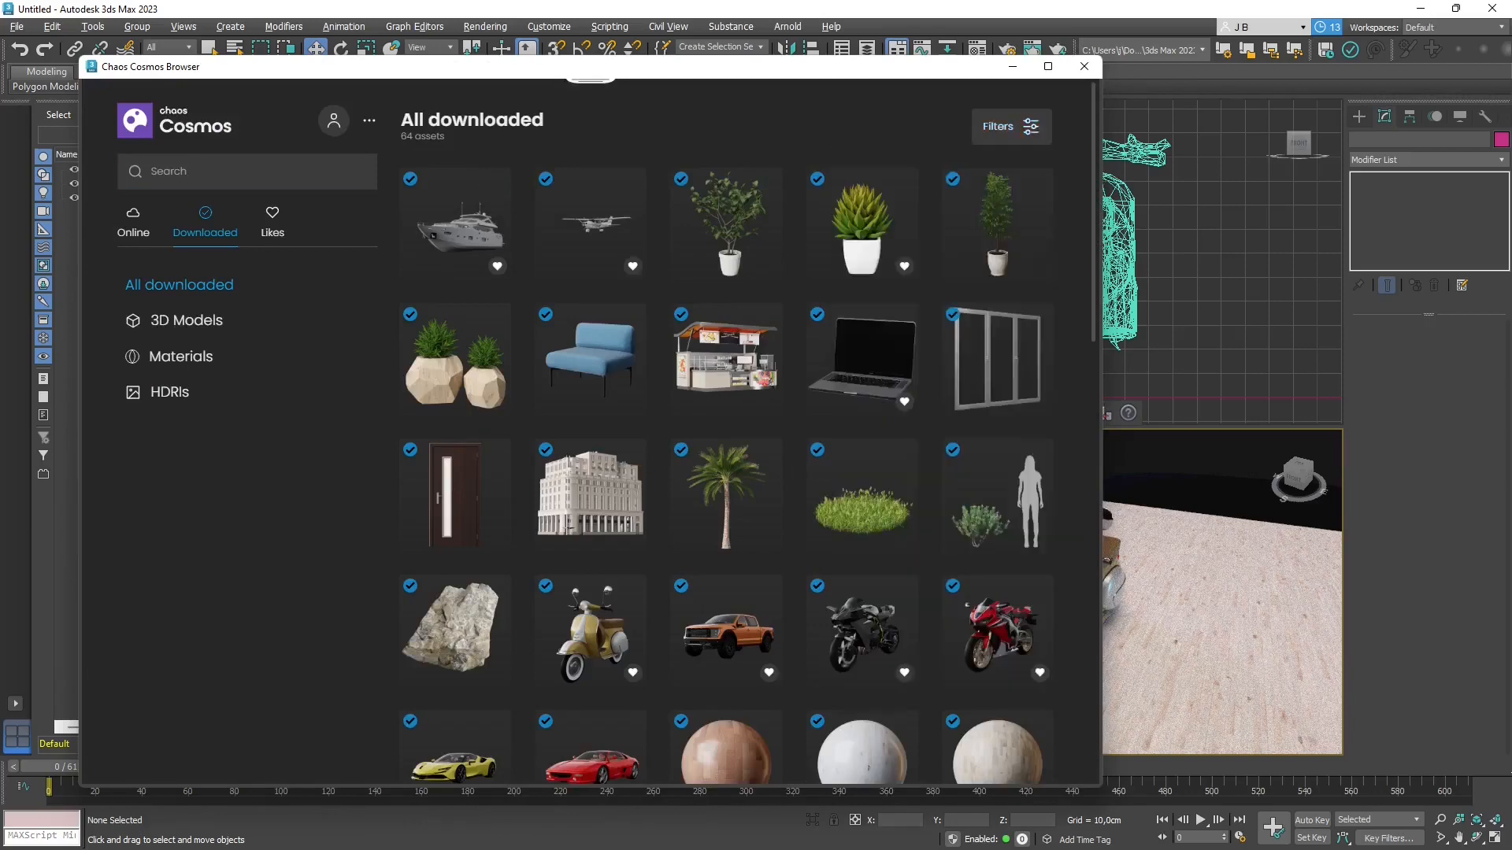
- Import the walking woman in the light cardigan from the downloaded People models in the Walking category
{"action": "left_click", "coordinate": [186, 321]}
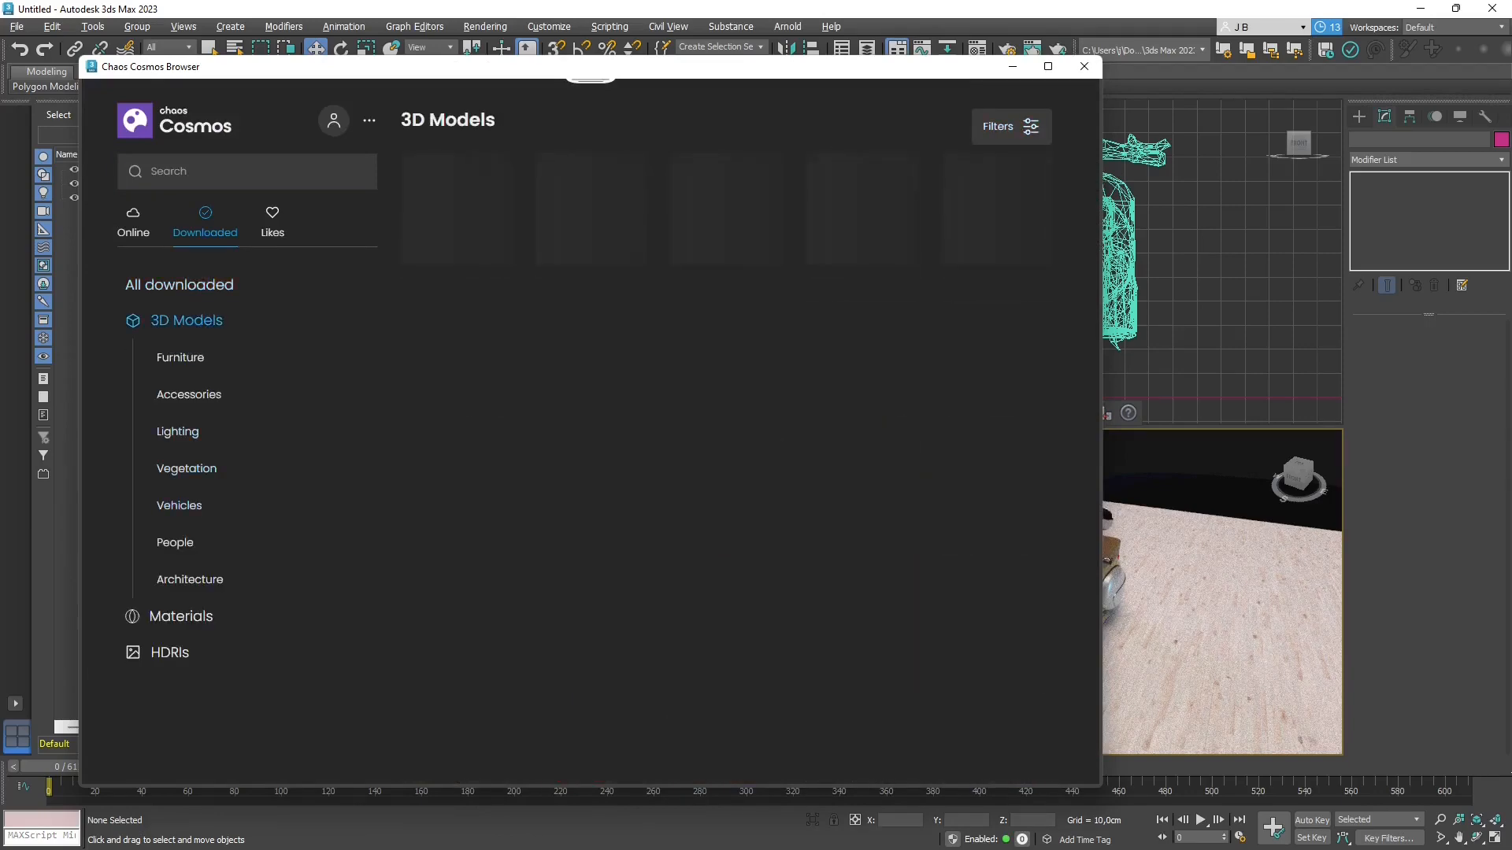
{"action": "left_click", "coordinate": [175, 542]}
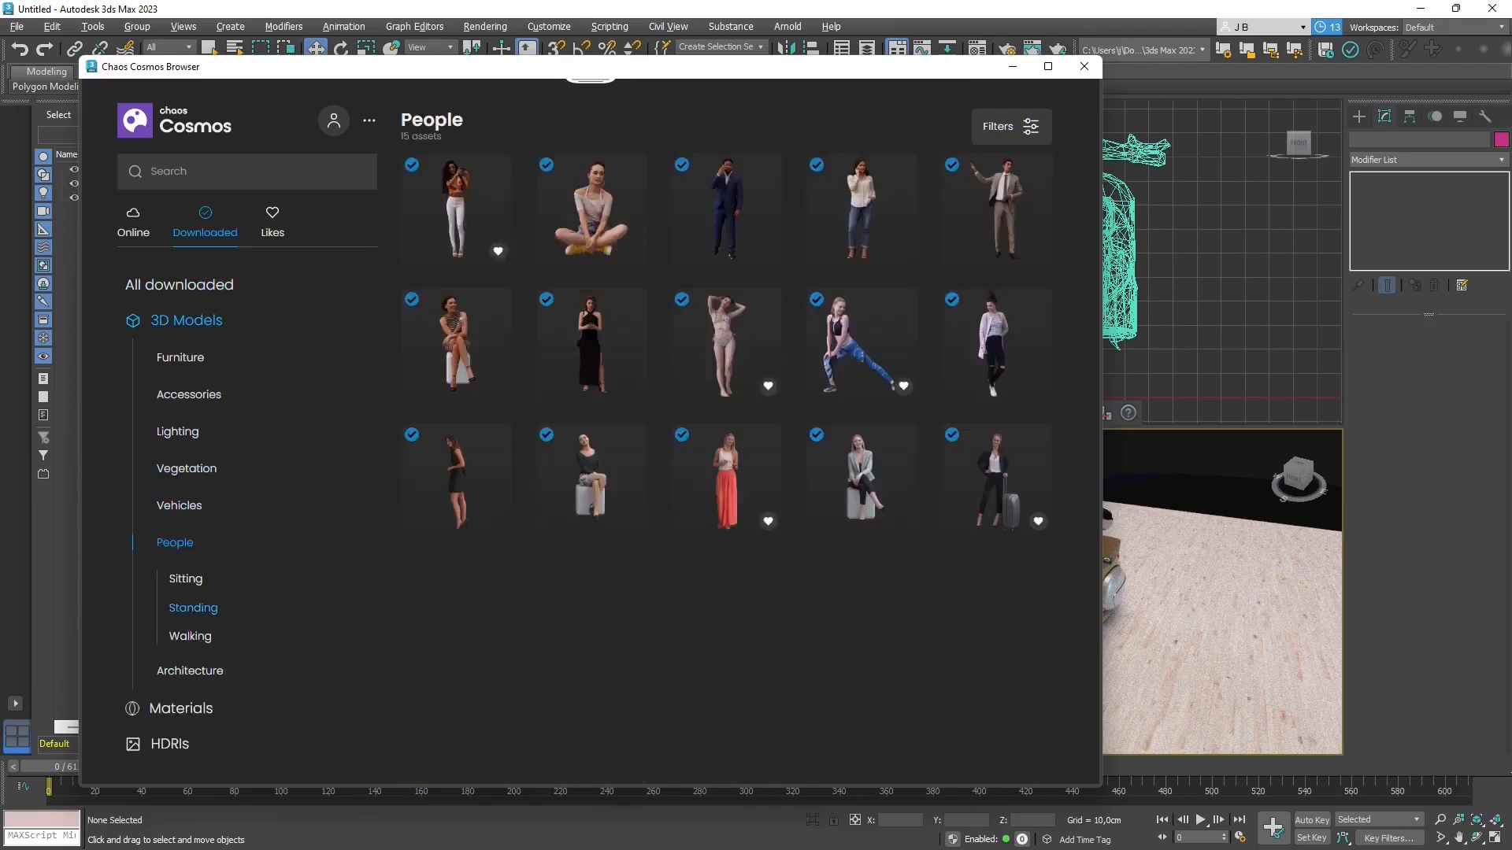
{"action": "left_click", "coordinate": [190, 636]}
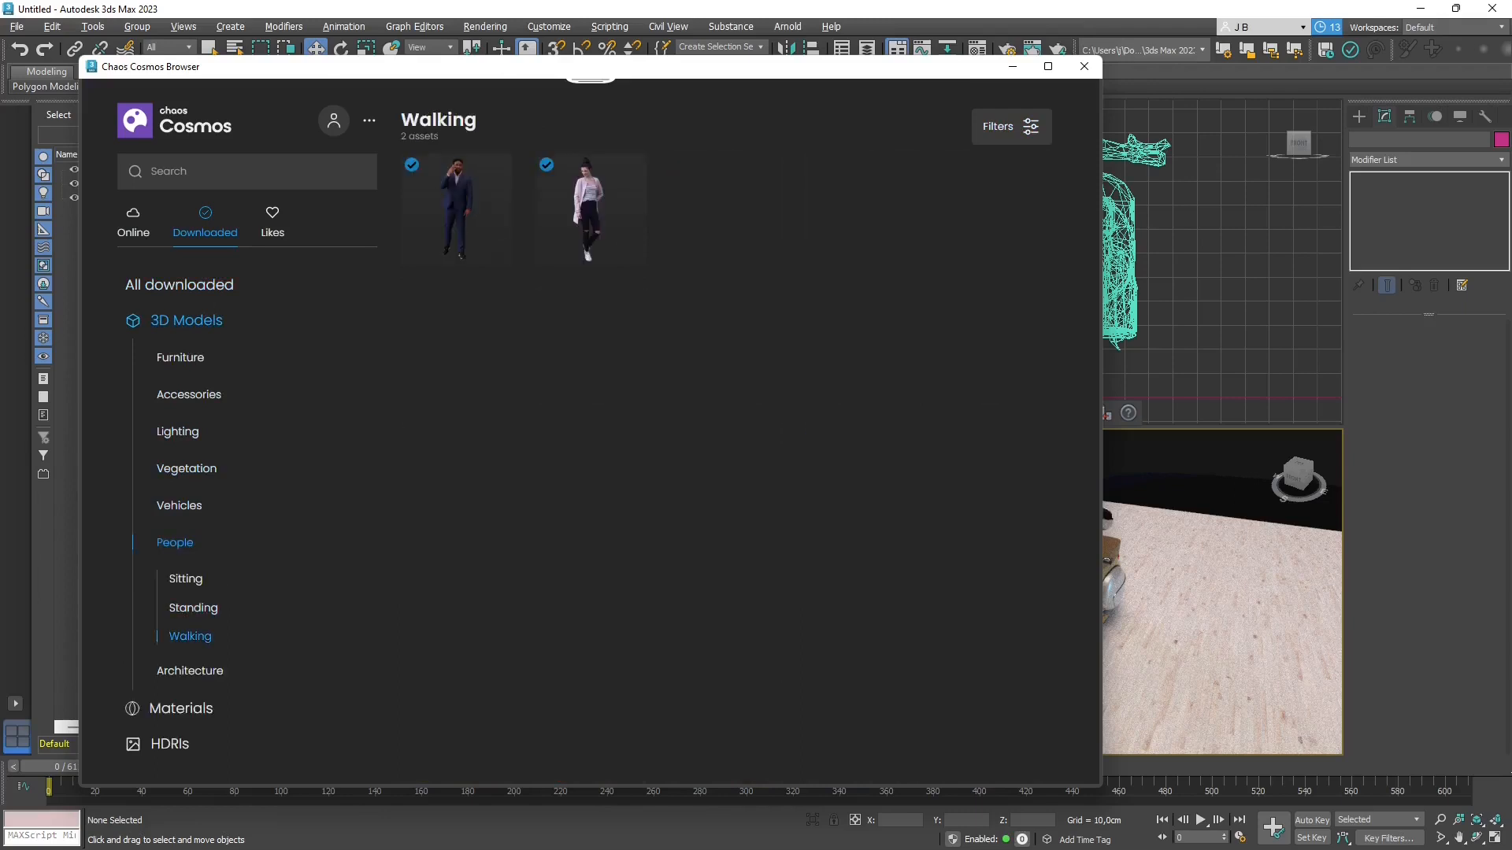
{"action": "mouse_move", "coordinate": [590, 208]}
{"action": "left_click", "coordinate": [632, 169]}
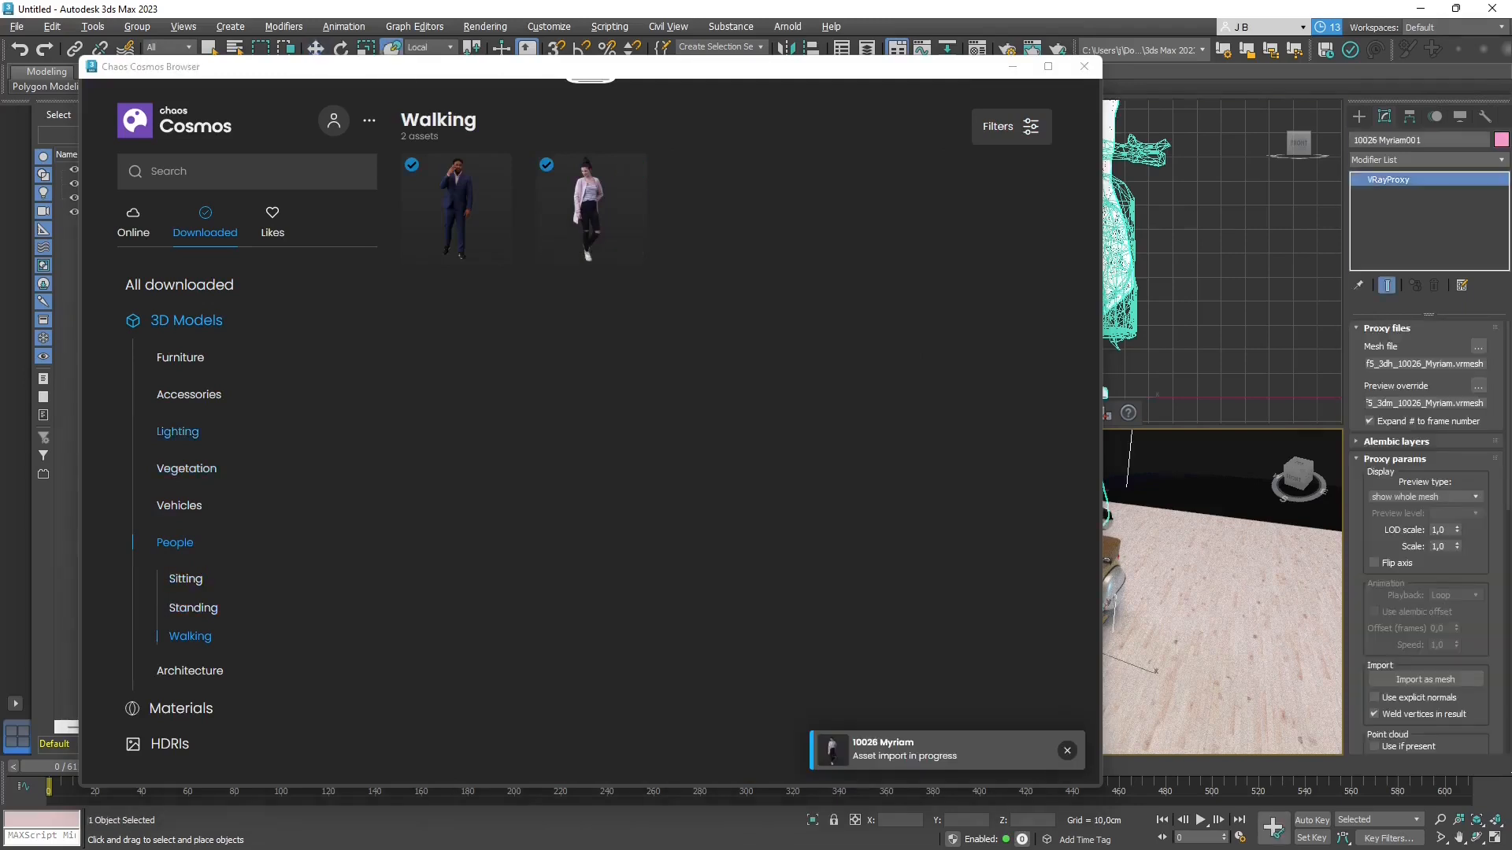
- Import Table Coffee 001 and Chair Lounge 001 from Furniture, plus the seated woman (Posed 010) from People
{"action": "left_click", "coordinate": [180, 357]}
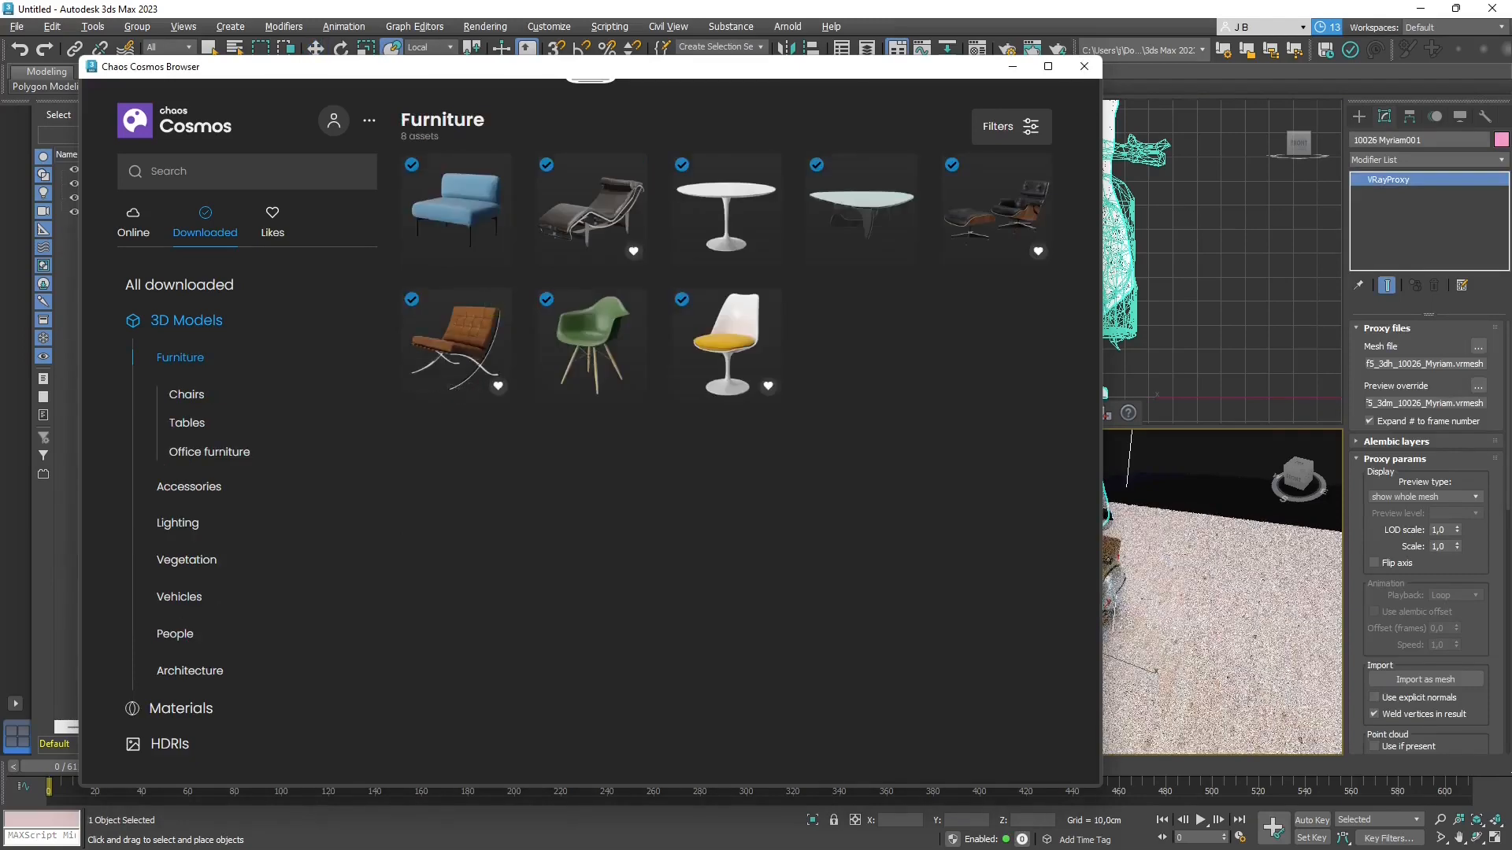
{"action": "left_click", "coordinate": [900, 169]}
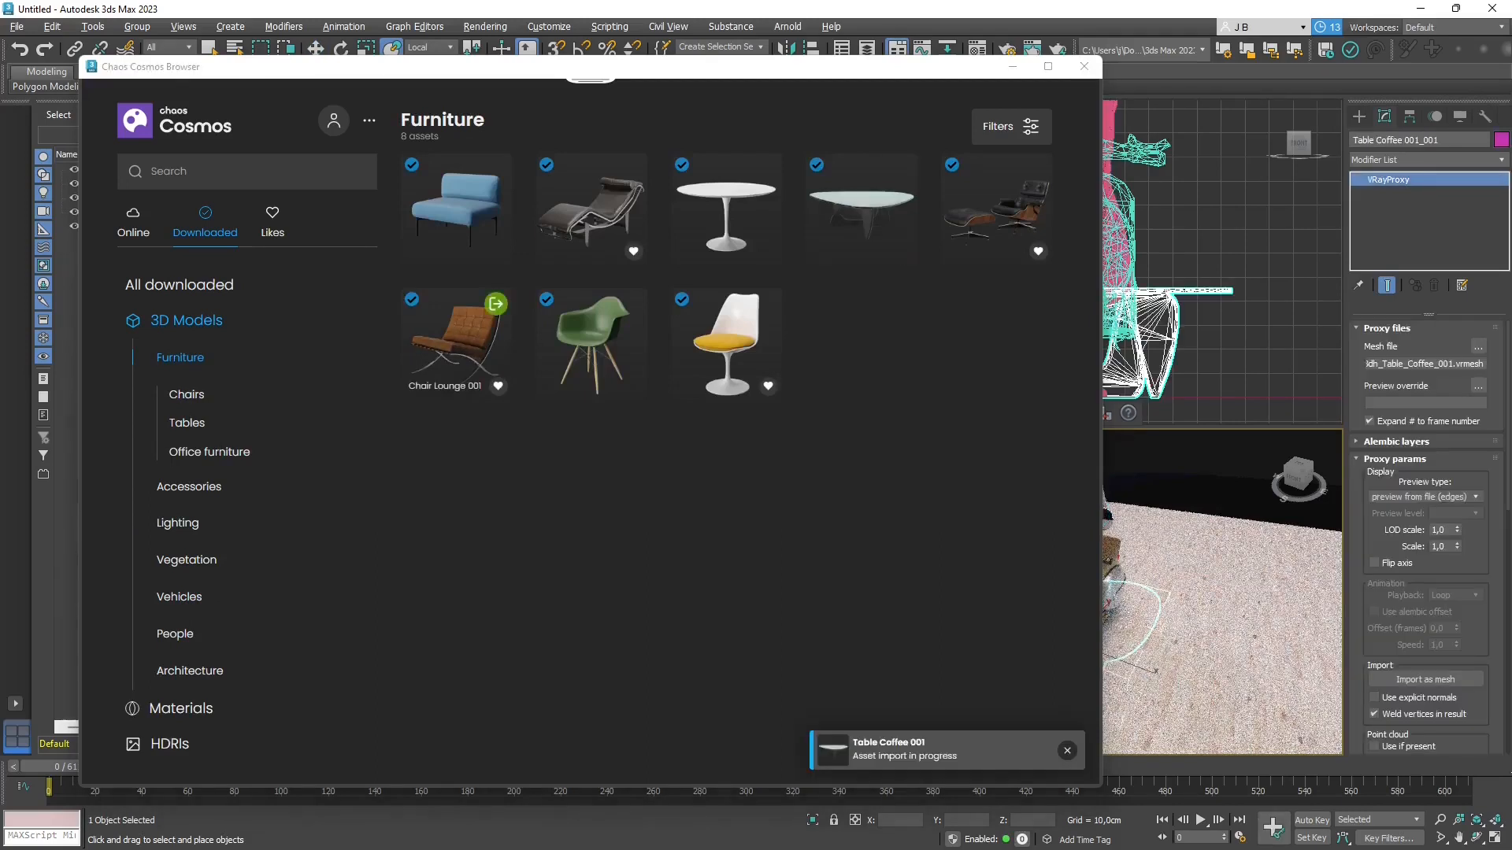
{"action": "left_click", "coordinate": [496, 304]}
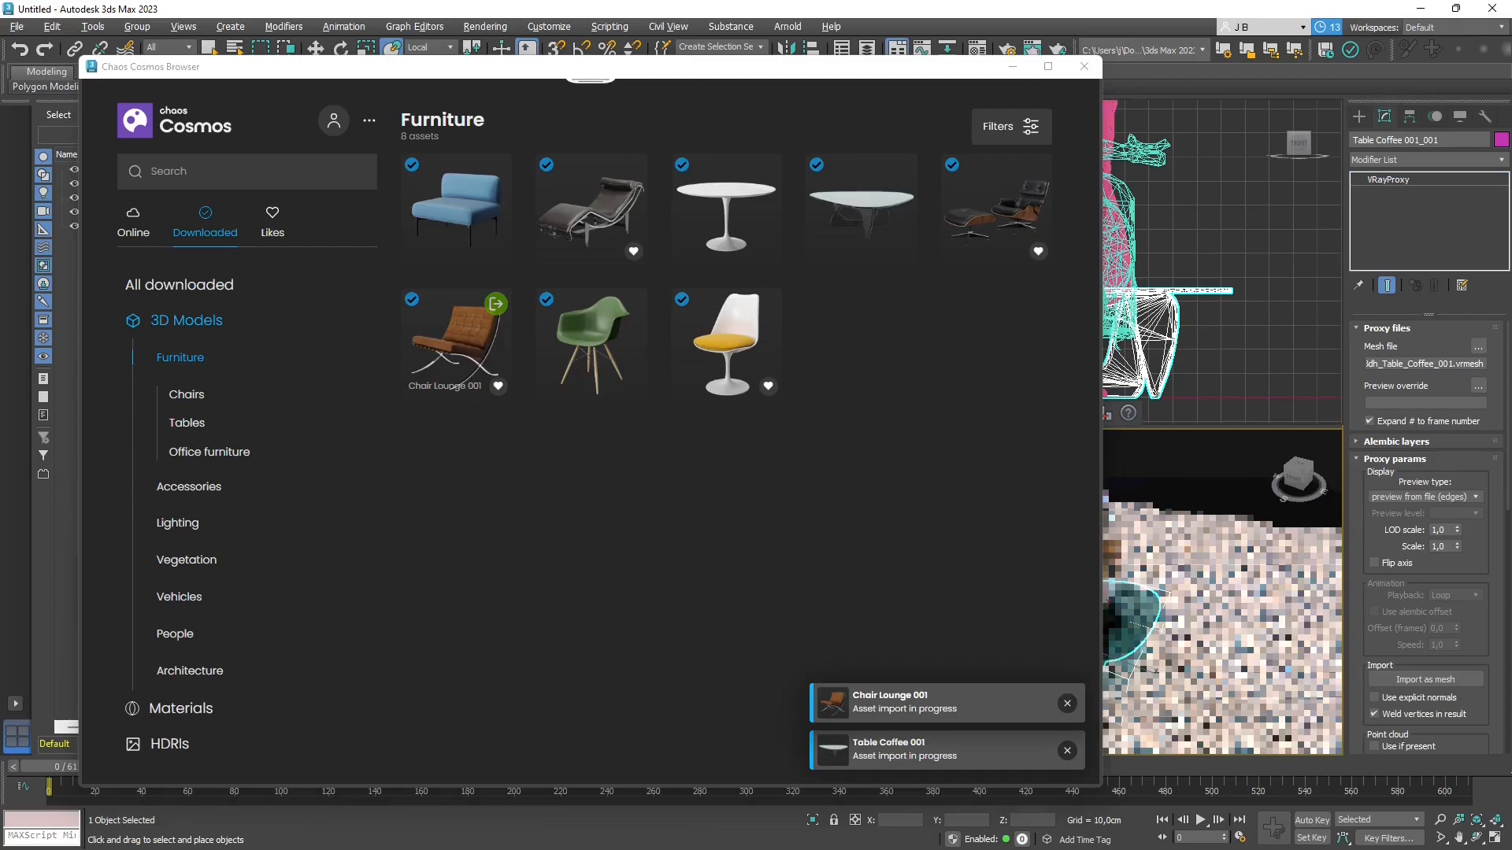
{"action": "left_click", "coordinate": [175, 634]}
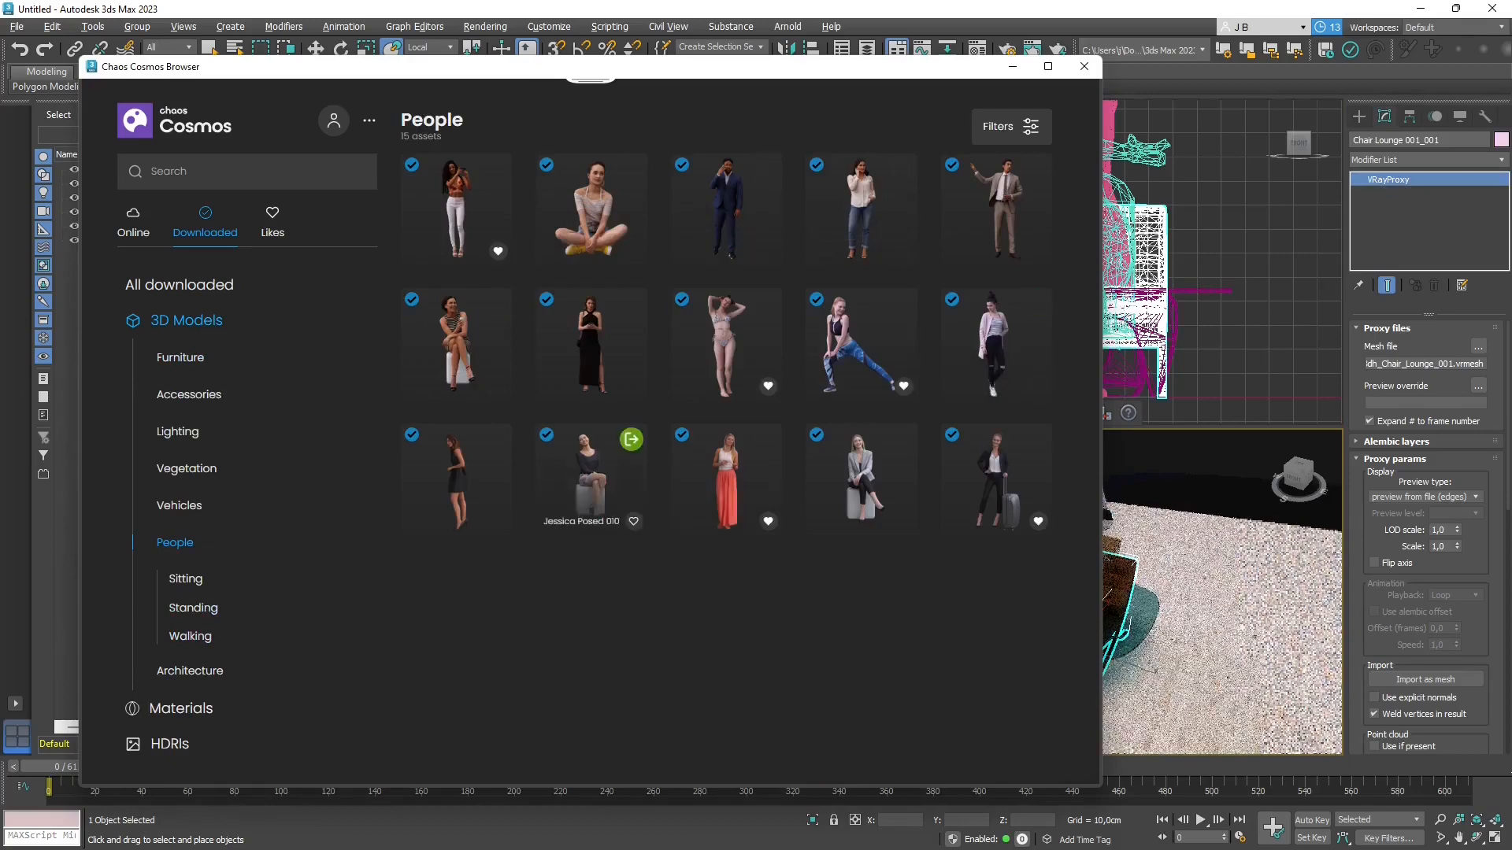
{"action": "left_click", "coordinate": [632, 440]}
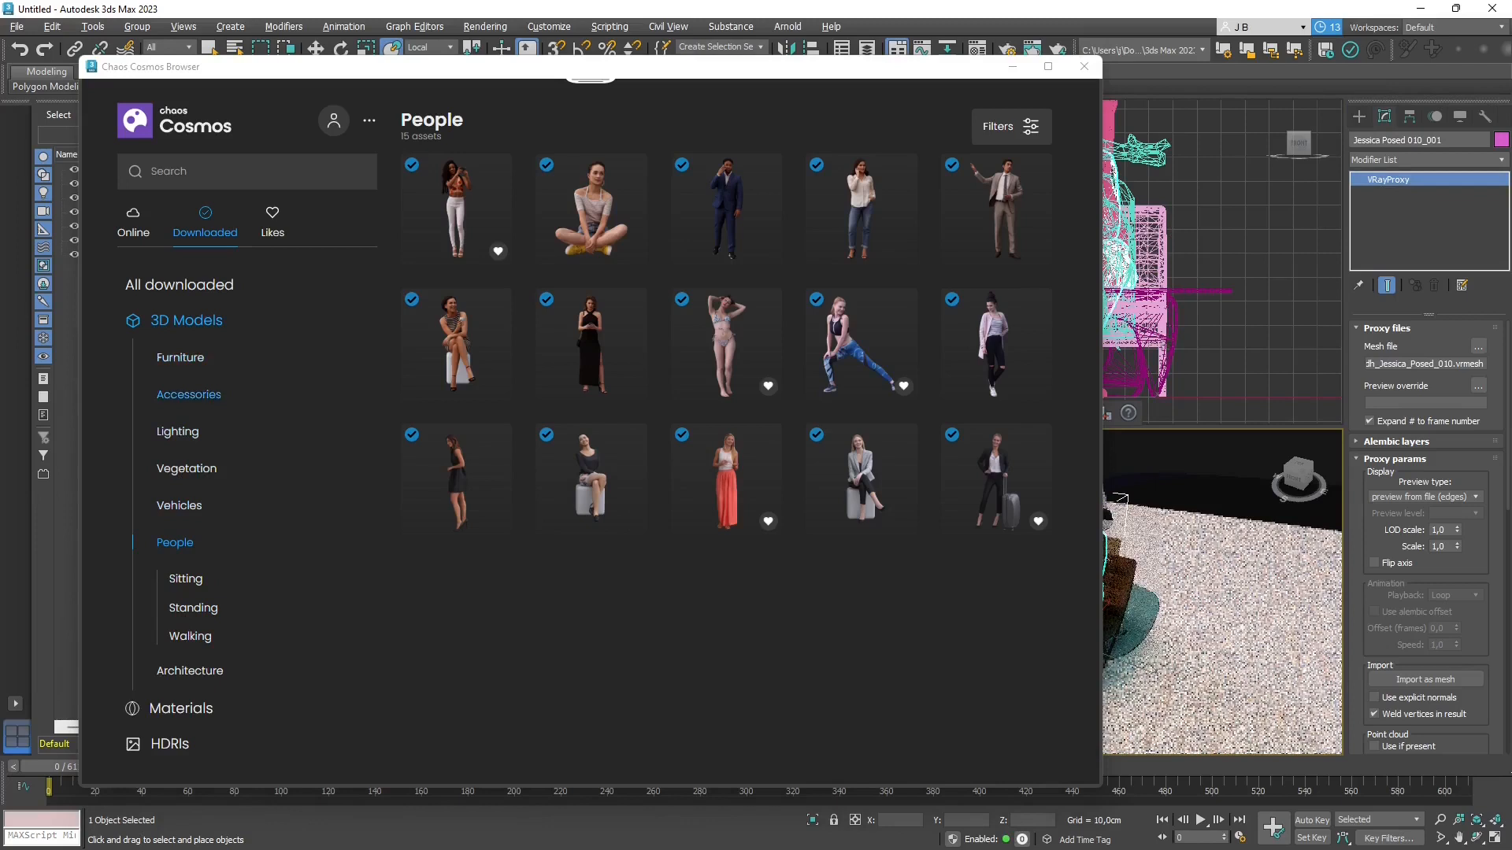
- Import Laptop 013 and Candle 003 from the downloaded Accessories models
{"action": "left_click", "coordinate": [189, 394]}
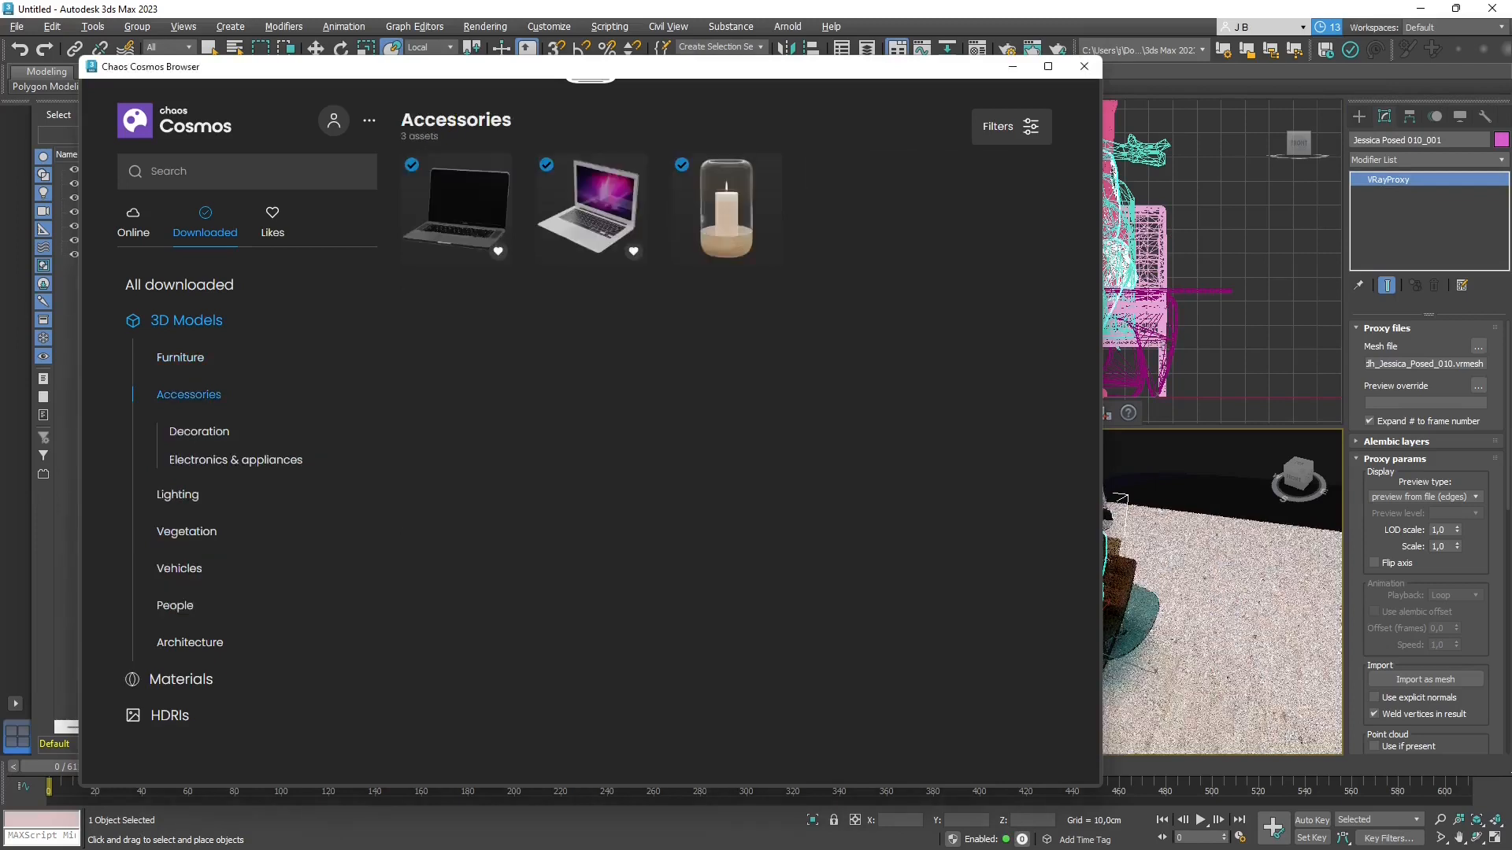
{"action": "mouse_move", "coordinate": [457, 208]}
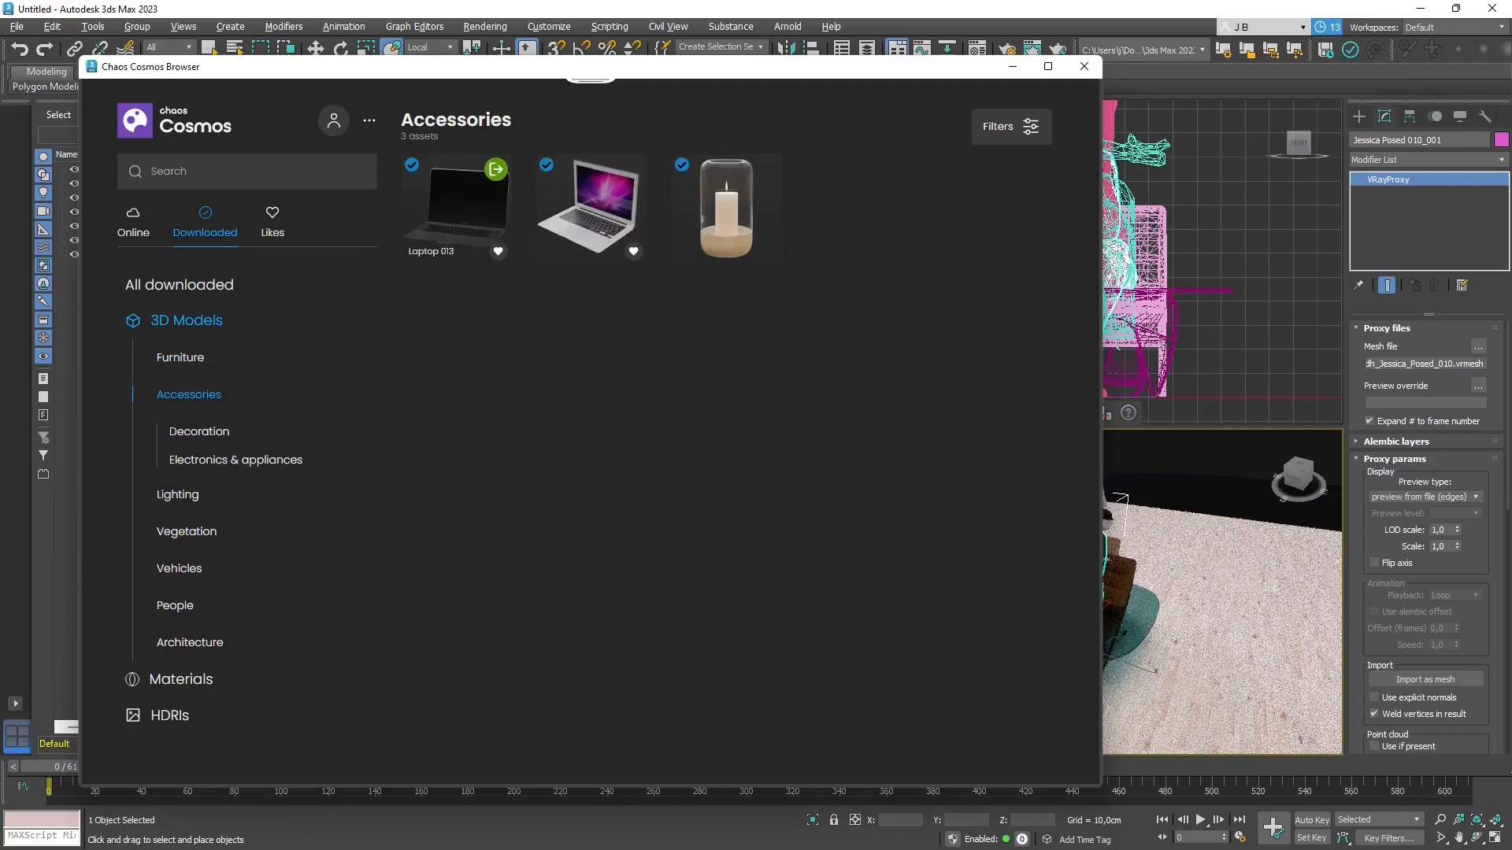
{"action": "left_click", "coordinate": [496, 169]}
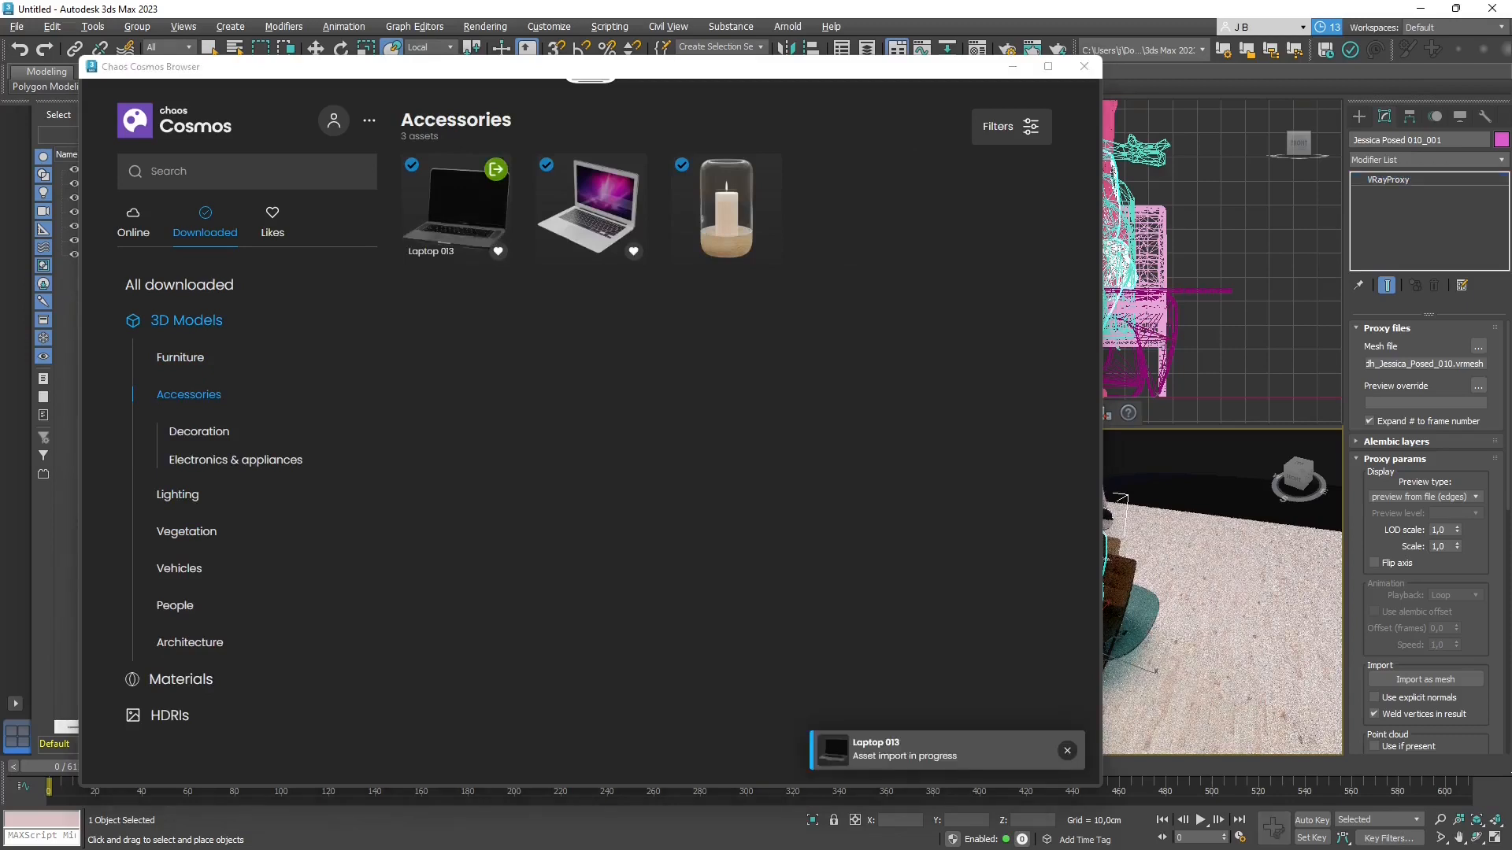
{"action": "left_click", "coordinate": [766, 169]}
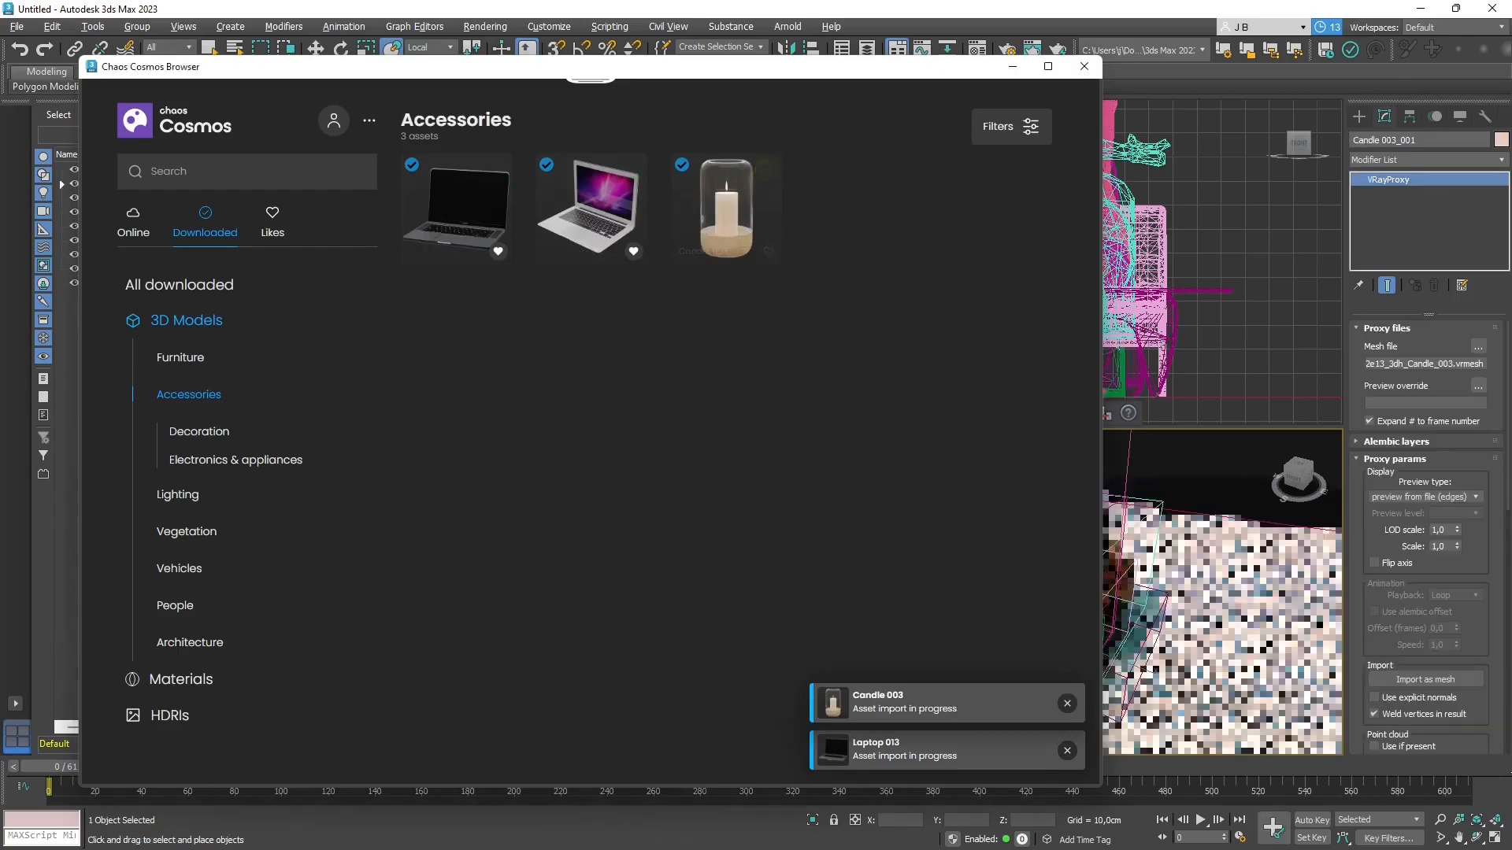
- Import the Lamp Floor 011 model from the downloaded Lighting assets
{"action": "left_click", "coordinate": [199, 431]}
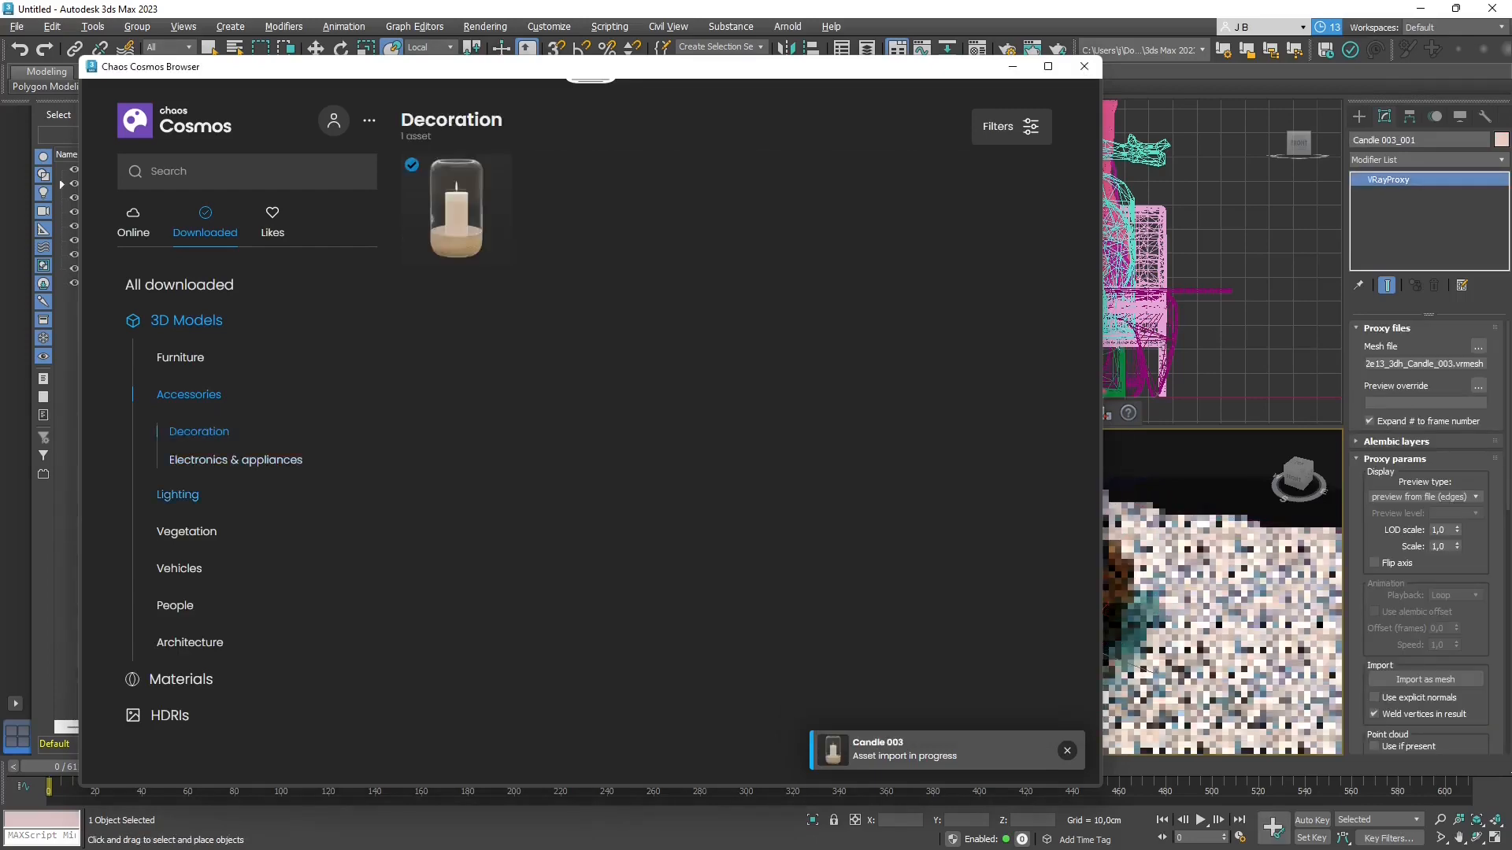
{"action": "left_click", "coordinate": [177, 495]}
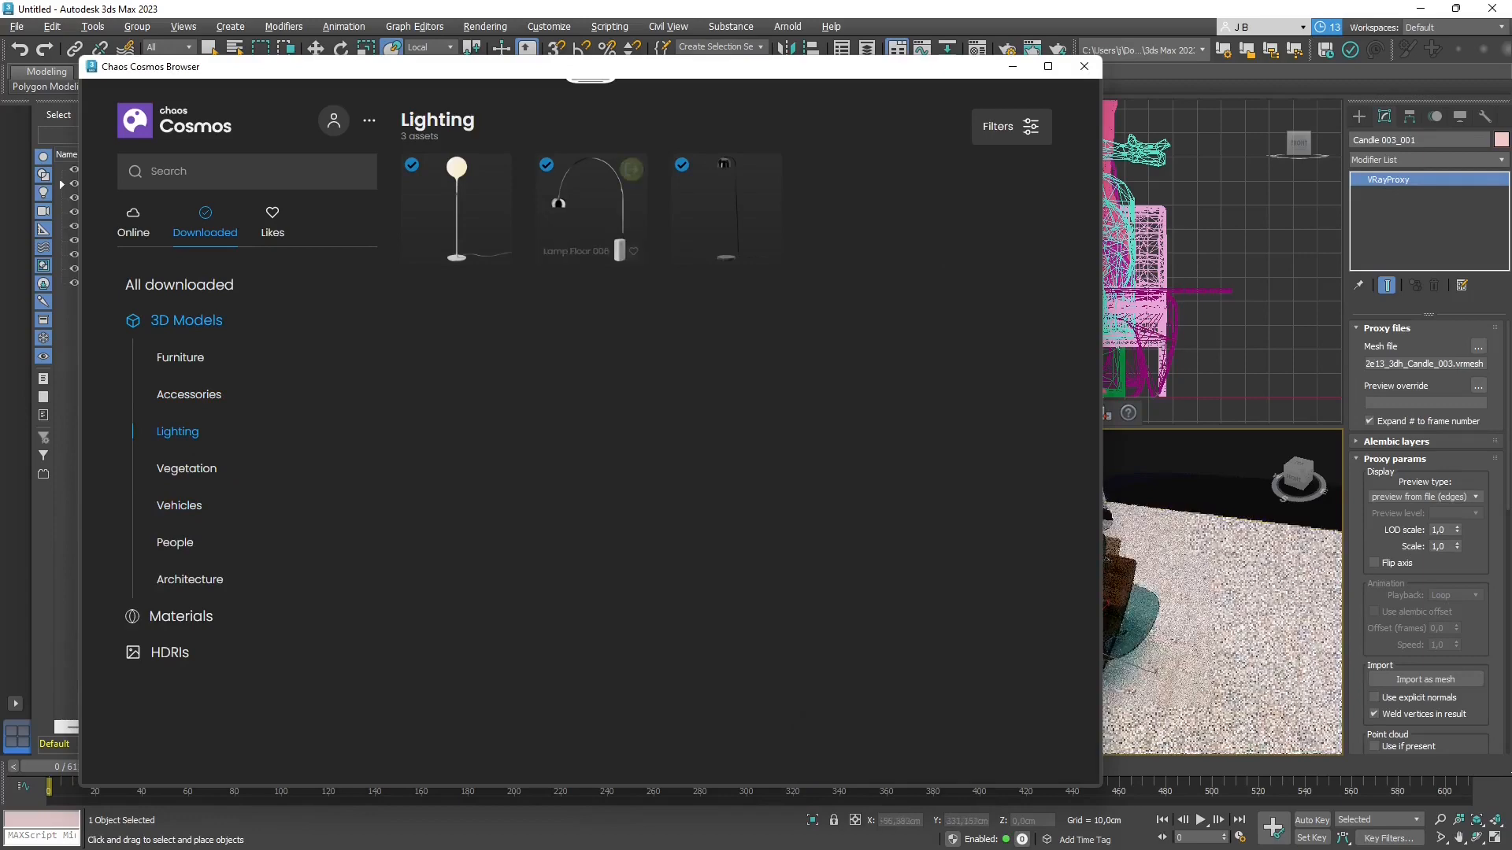
{"action": "mouse_move", "coordinate": [469, 207]}
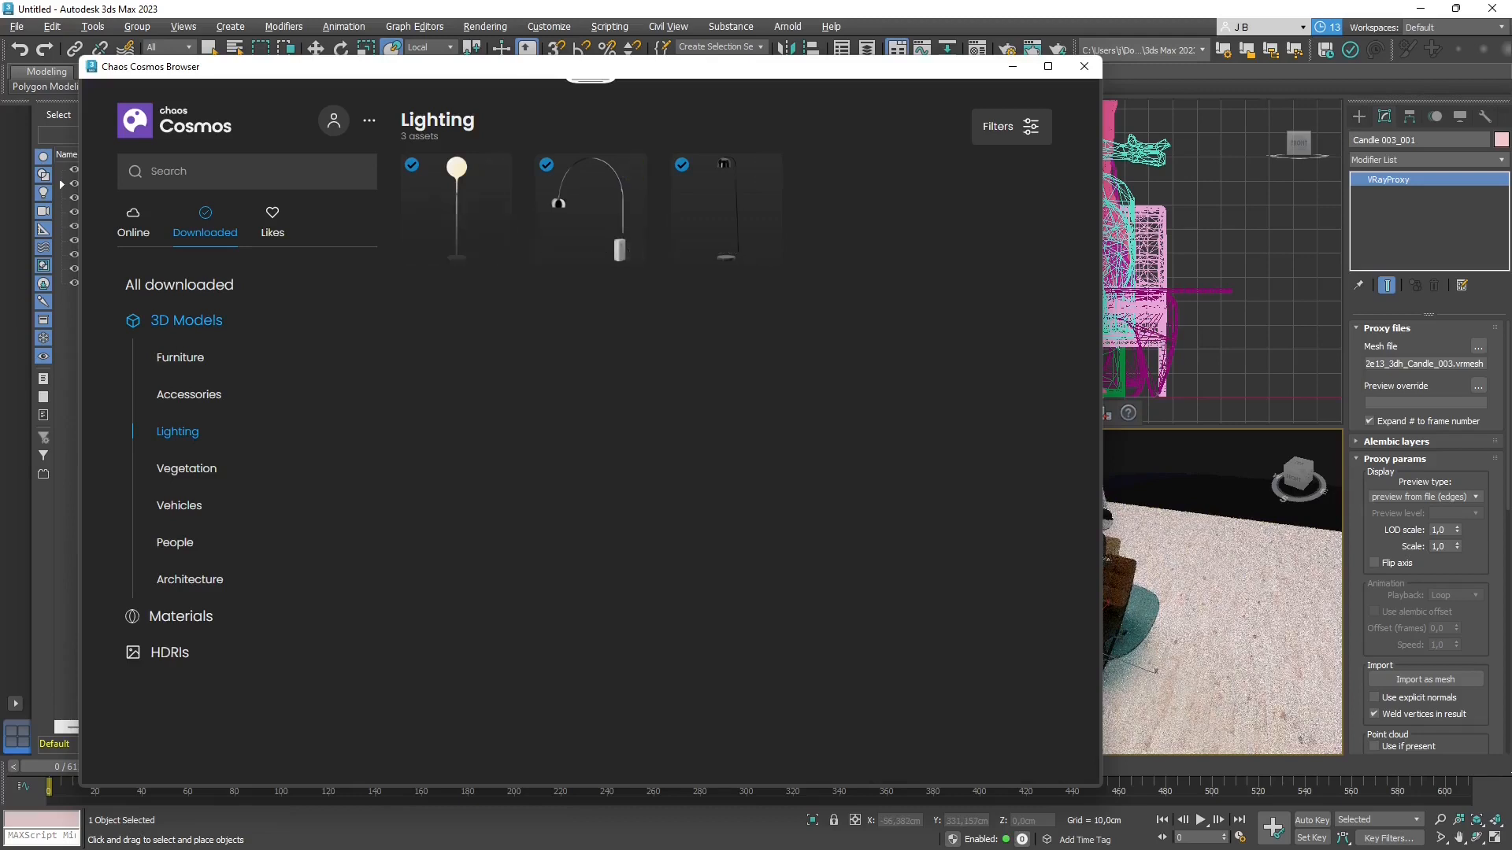
{"action": "left_click", "coordinate": [496, 169]}
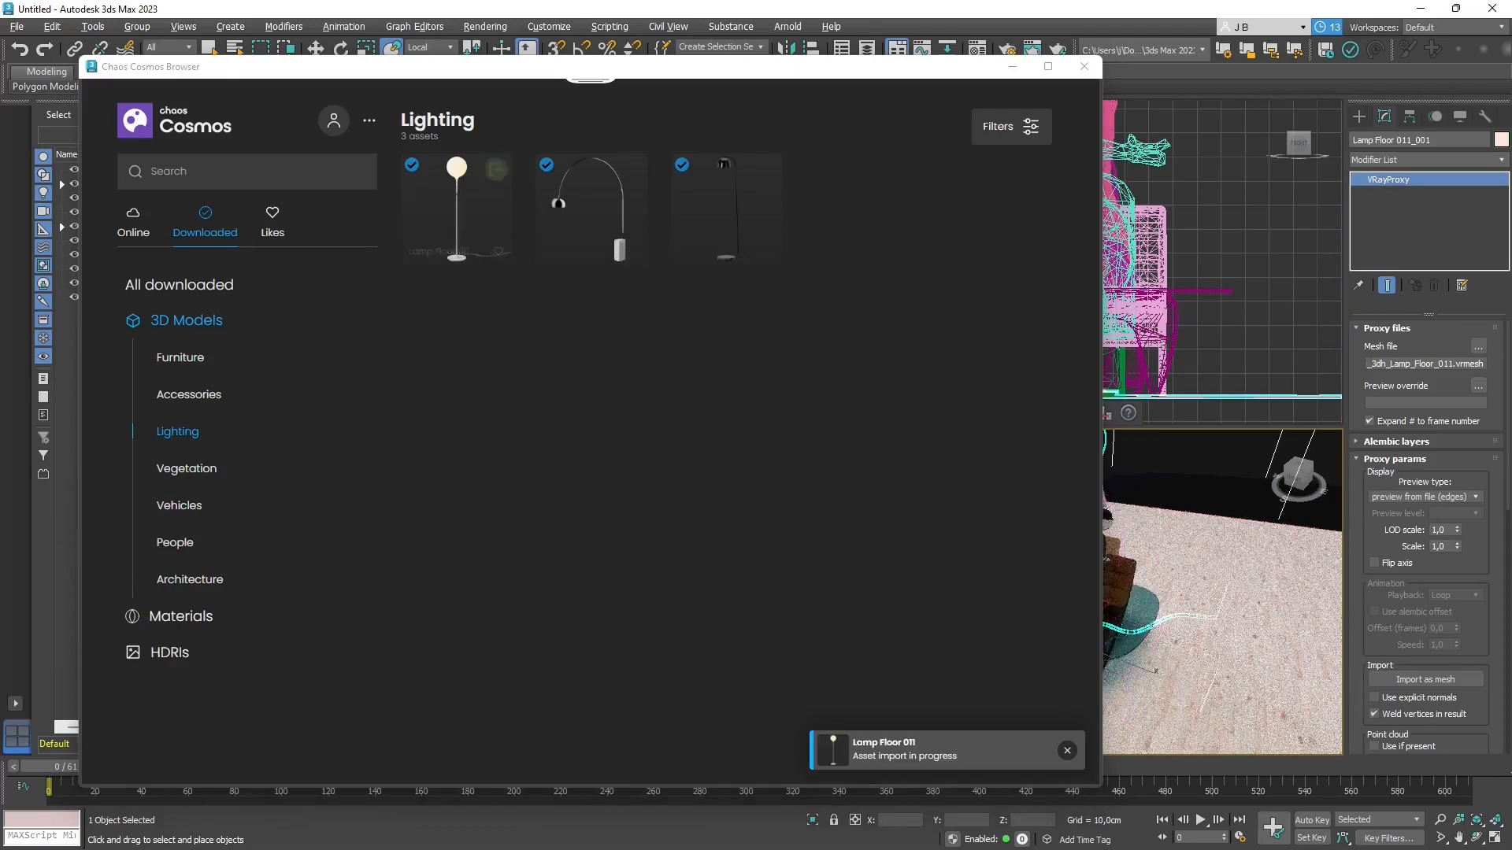
- Import Potted Plants 50-15 and Potted Plant 50-23 from the downloaded Indoor plants in Vegetation
{"action": "left_click", "coordinate": [187, 469]}
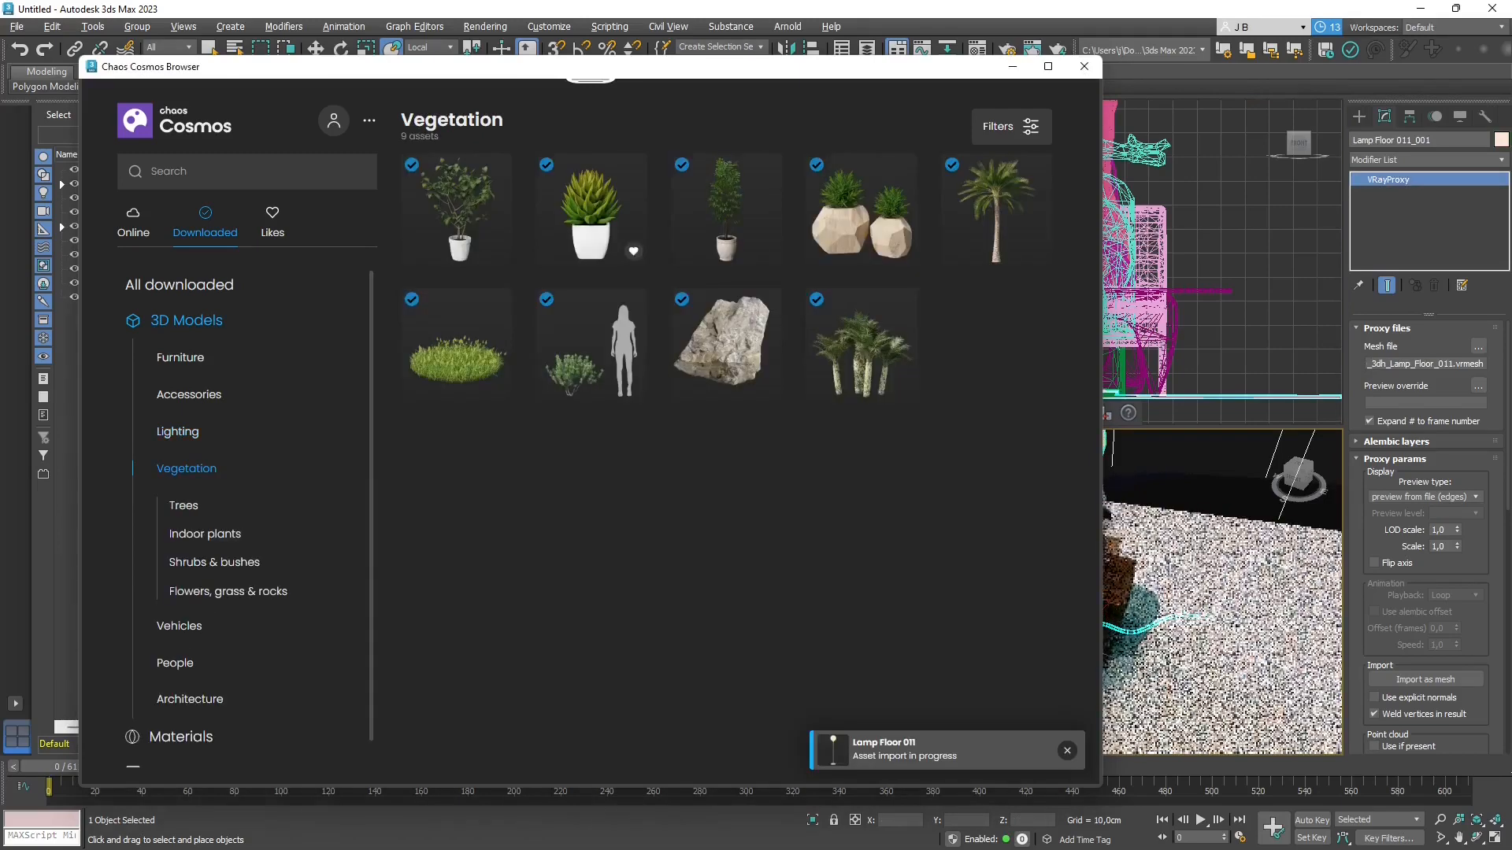
{"action": "left_click", "coordinate": [204, 534]}
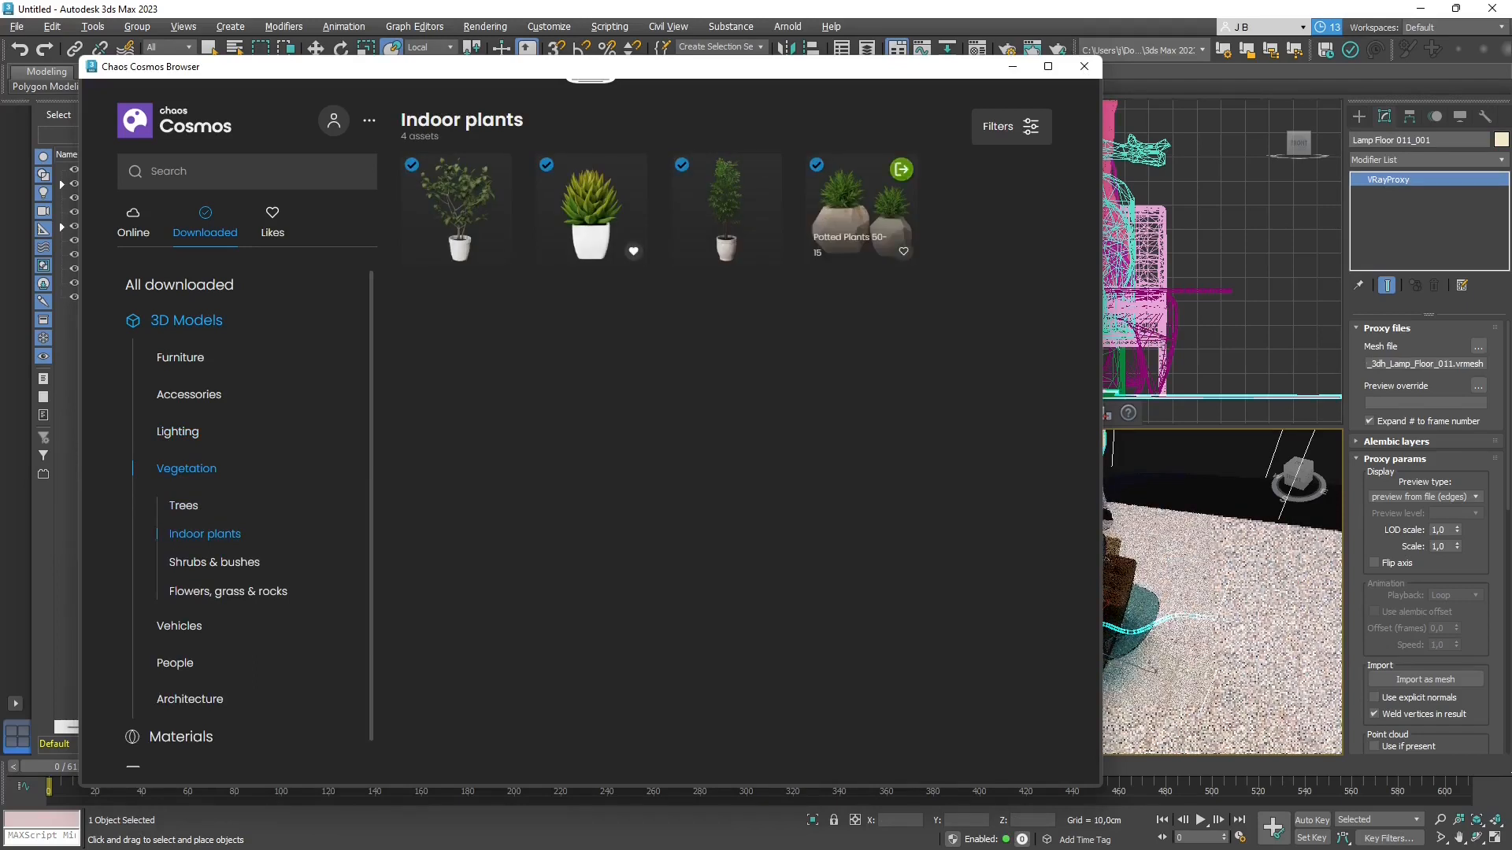
{"action": "left_click", "coordinate": [902, 169]}
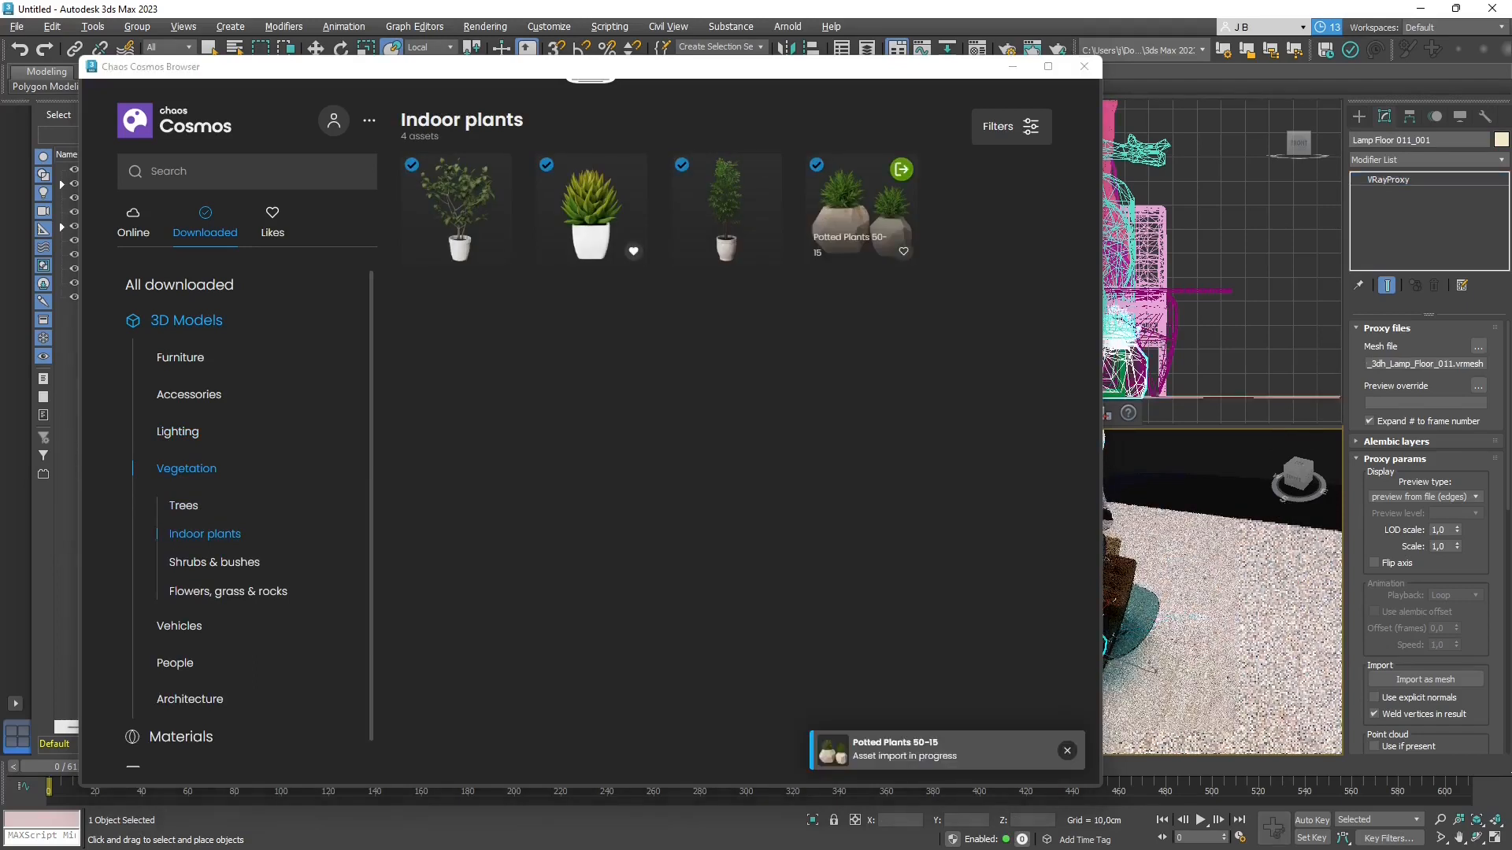
{"action": "left_click", "coordinate": [631, 170]}
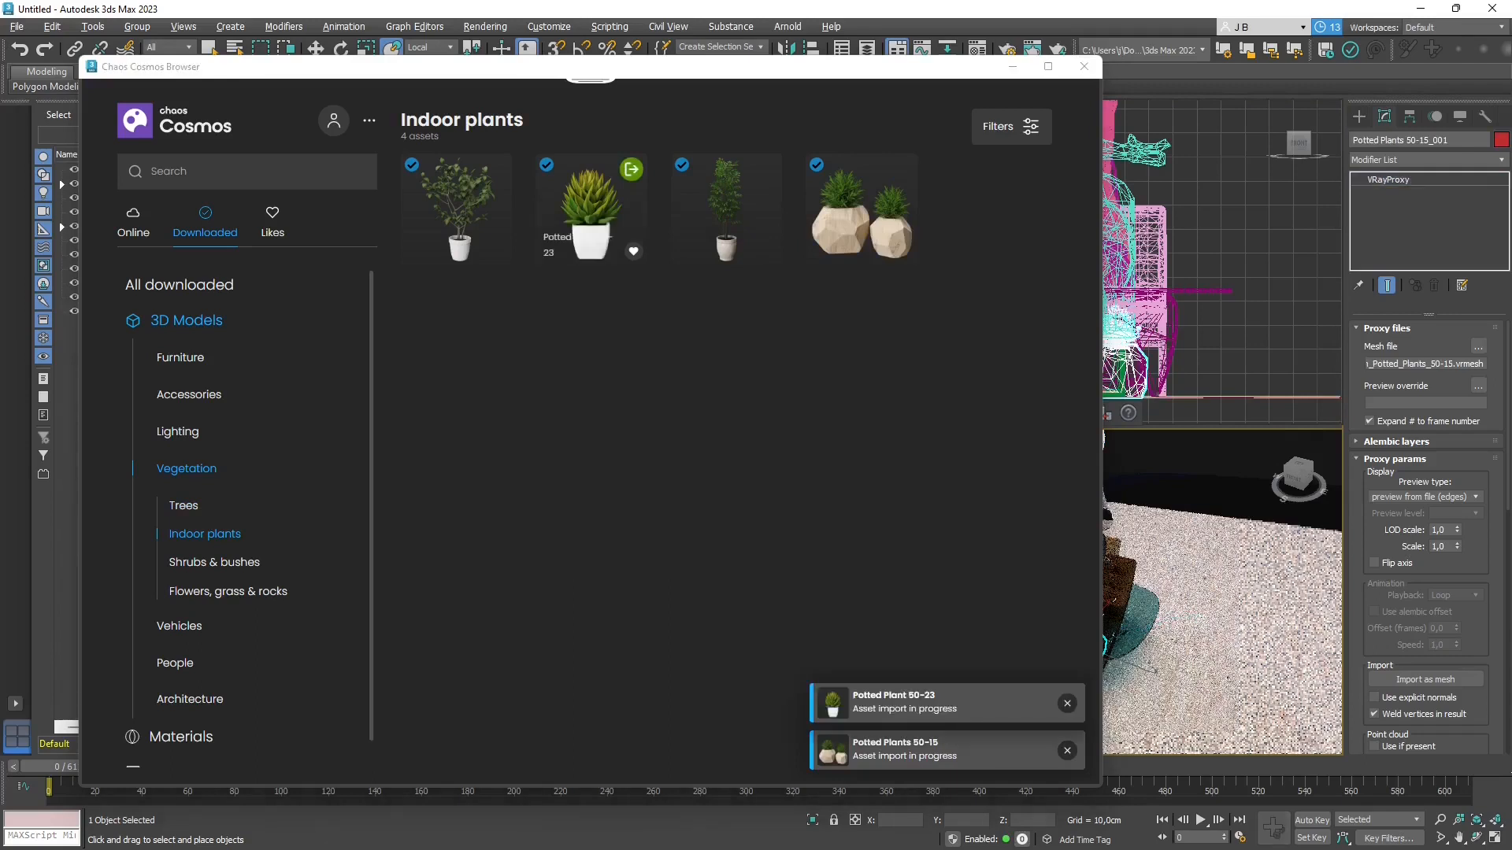
- Look through the downloaded Vehicles, Other and Architecture models, and close the Cosmos browser
{"action": "left_click", "coordinate": [185, 628]}
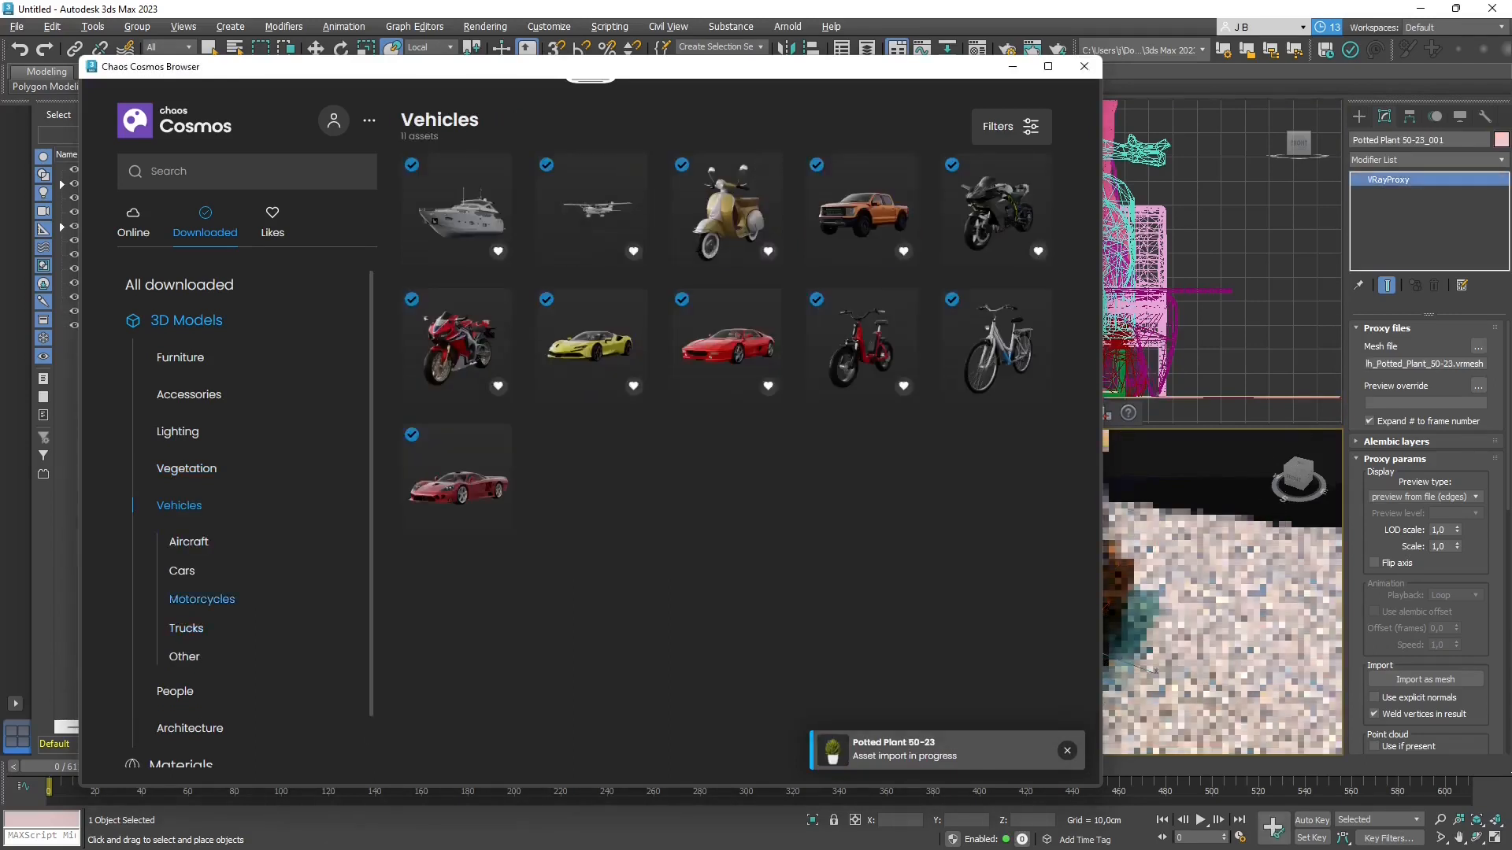
{"action": "left_click", "coordinate": [184, 657]}
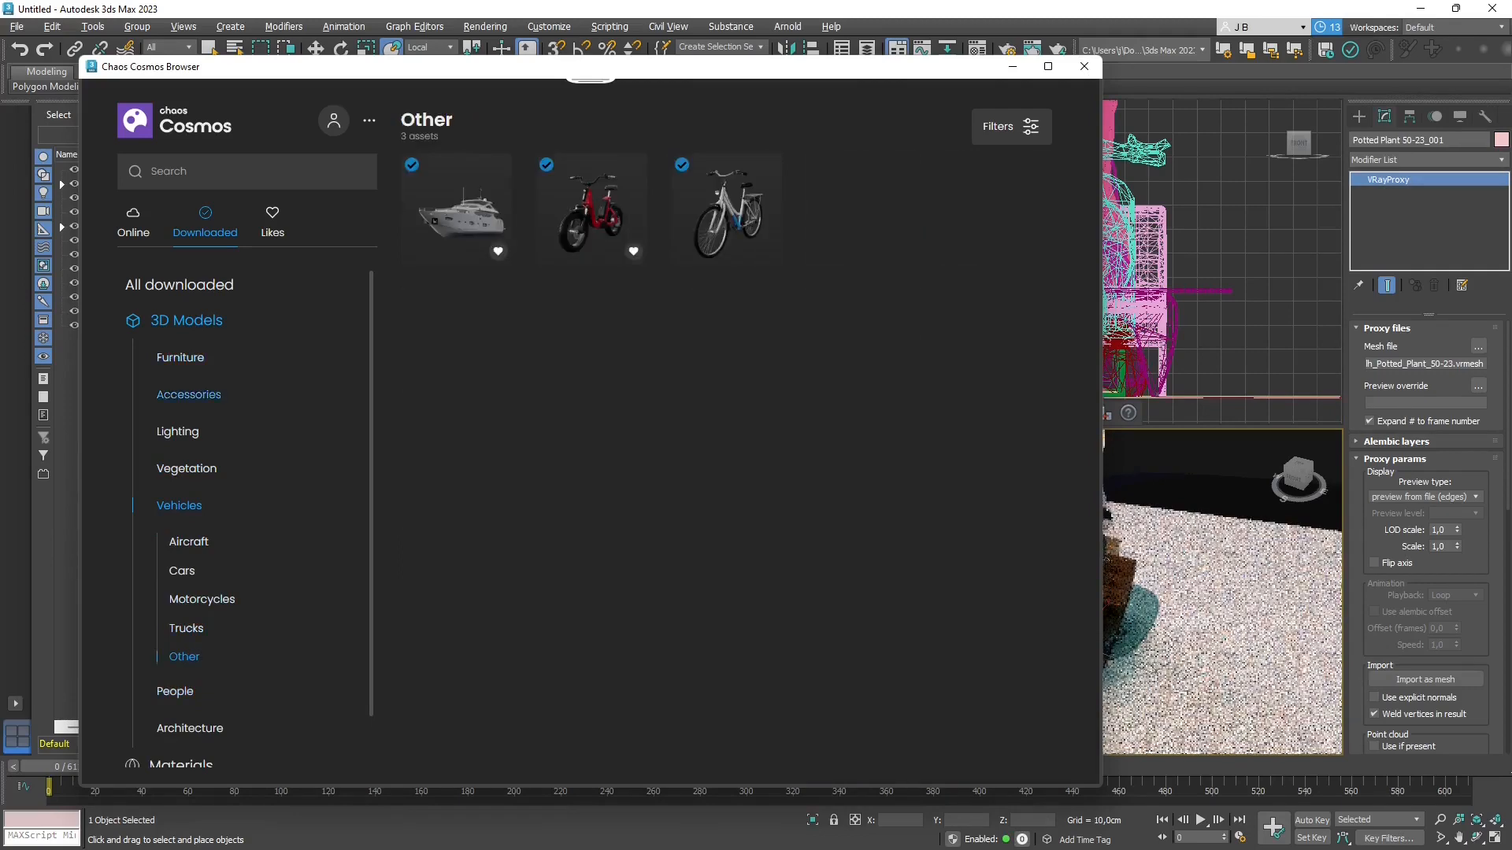
{"action": "scroll", "coordinate": [203, 599], "scroll_direction": "down", "scroll_amount": 1}
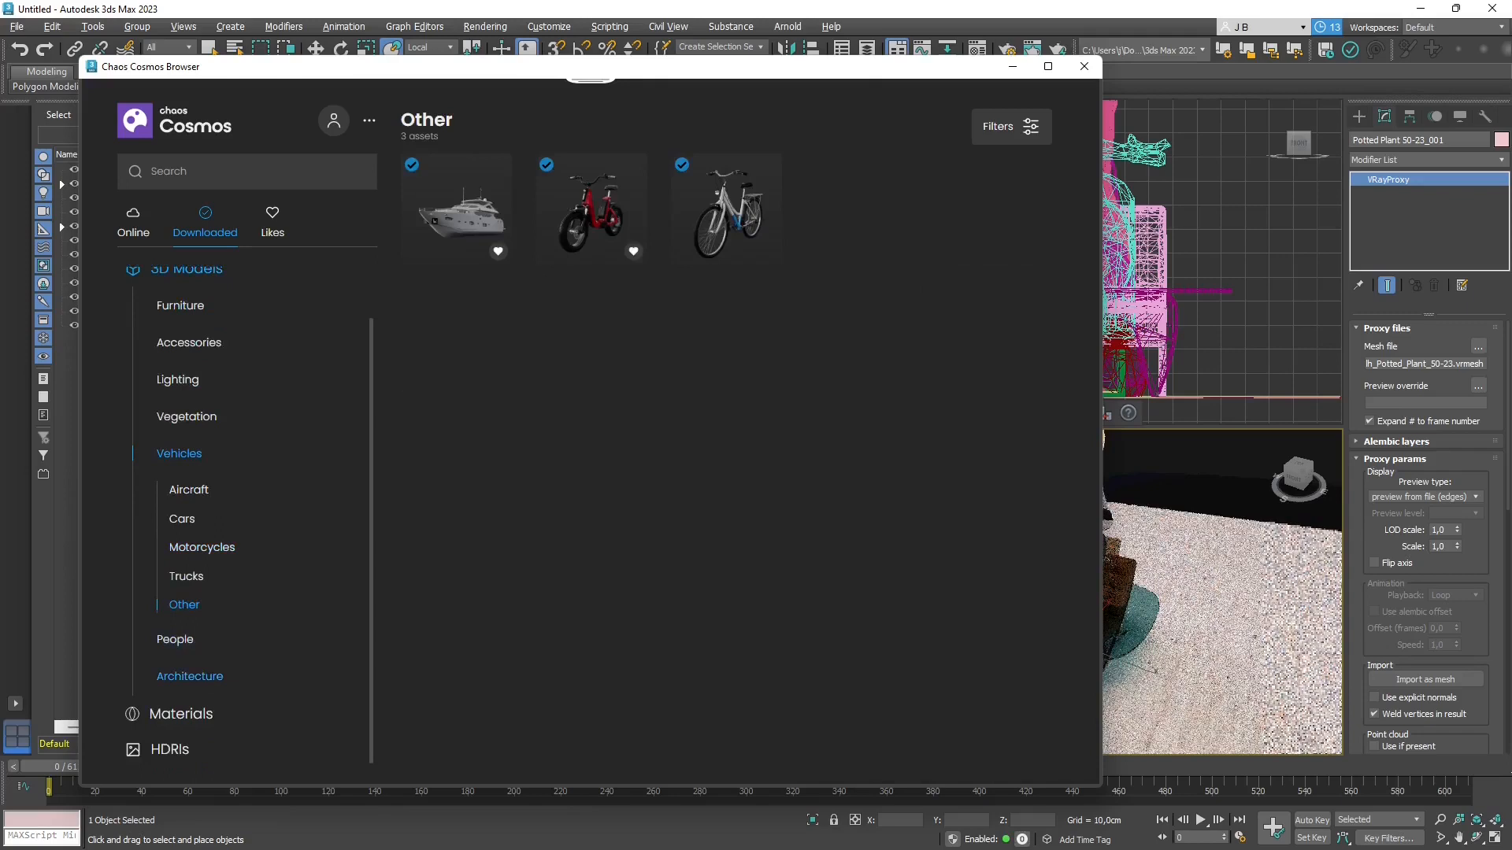
{"action": "left_click", "coordinate": [190, 676]}
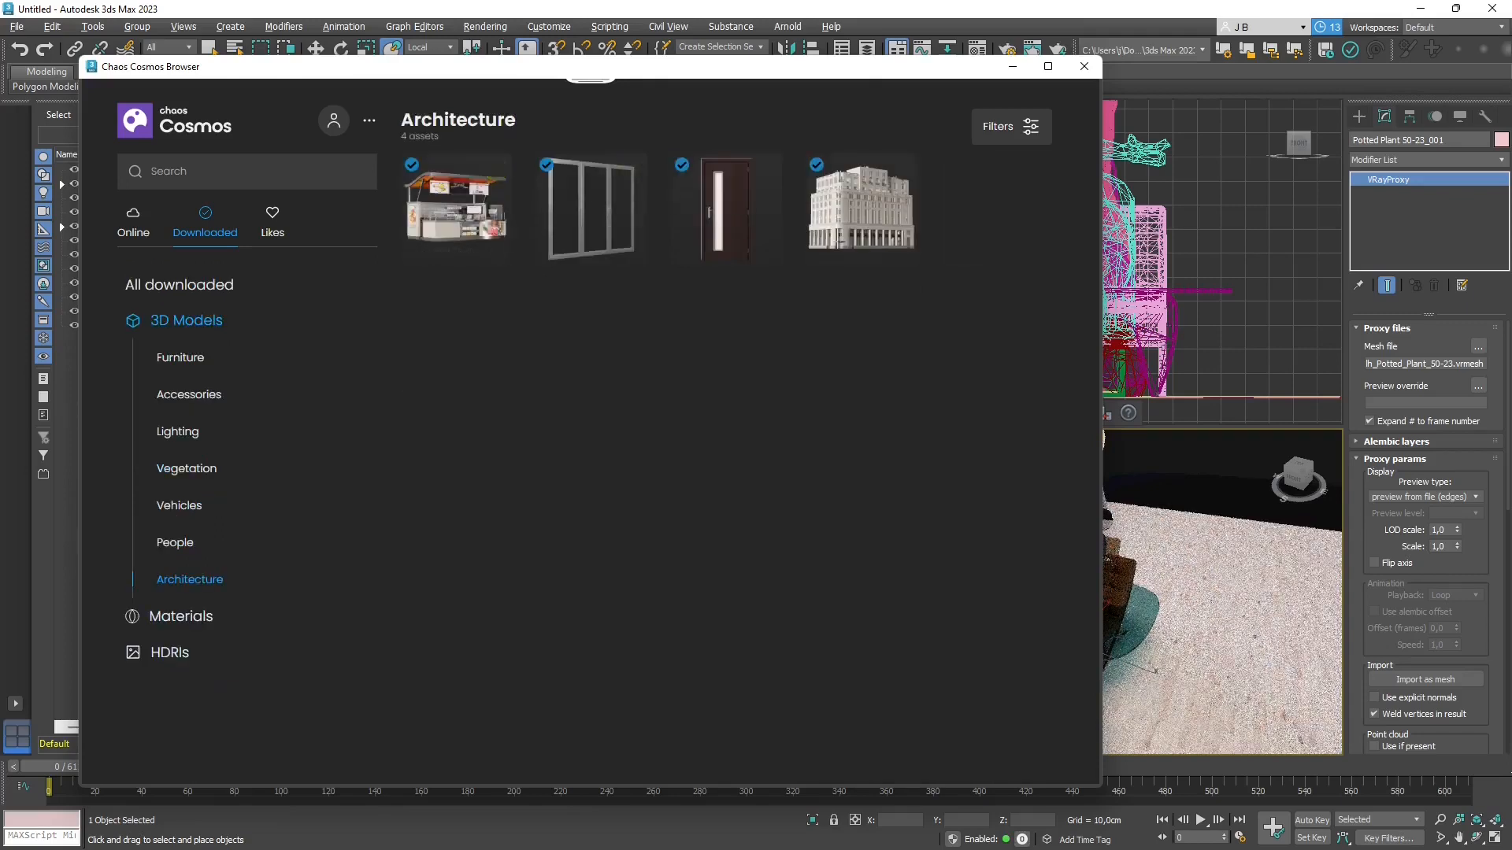
{"action": "left_click", "coordinate": [1085, 66]}
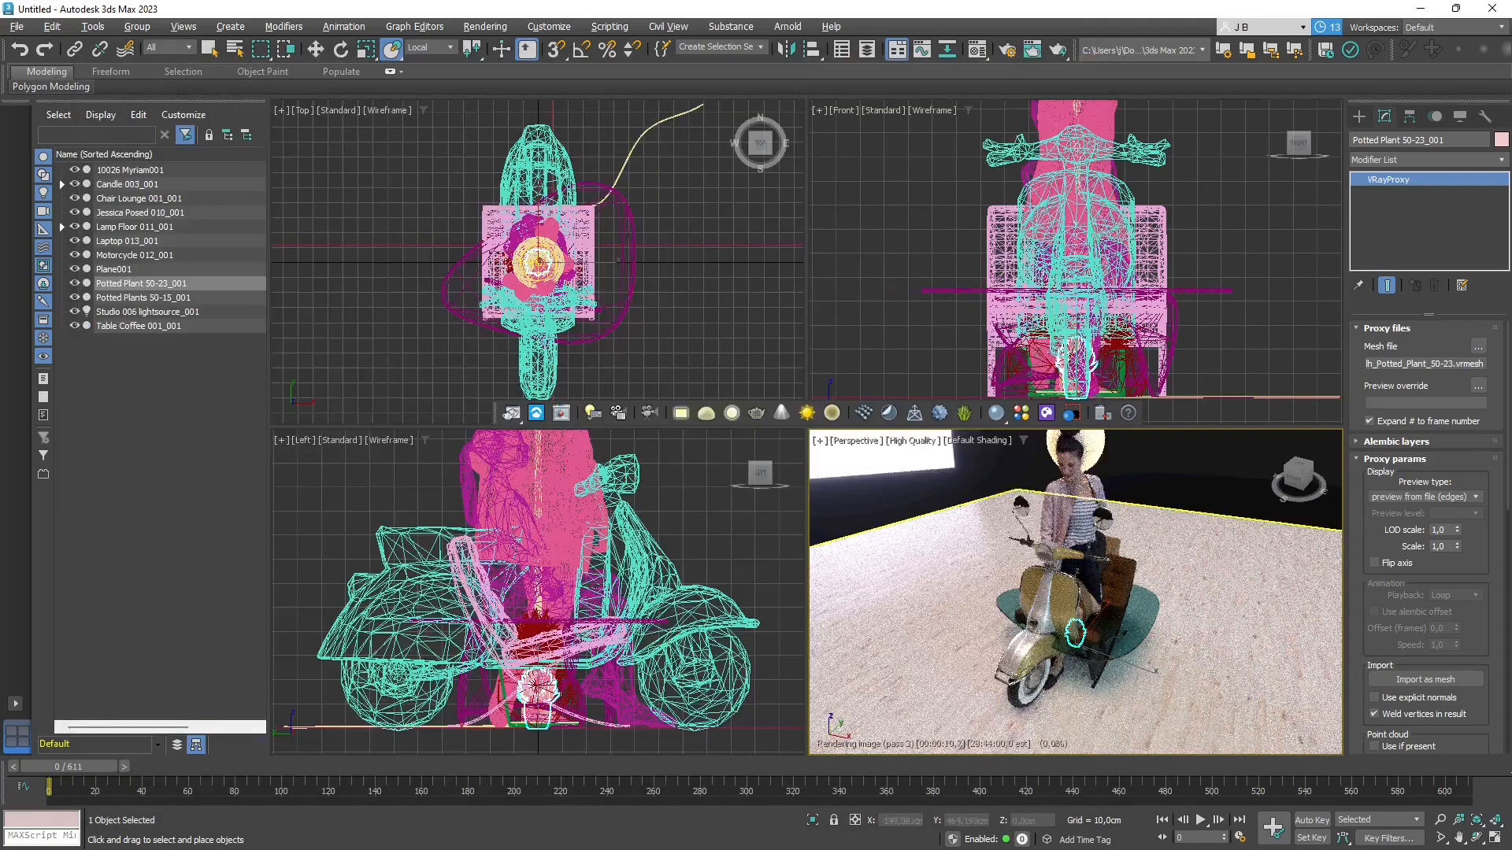
- Move the standing woman to about X -142, Y -43 cm and Motorcycle 012 to about X -94, Y -45 cm
{"action": "left_click", "coordinate": [1073, 552]}
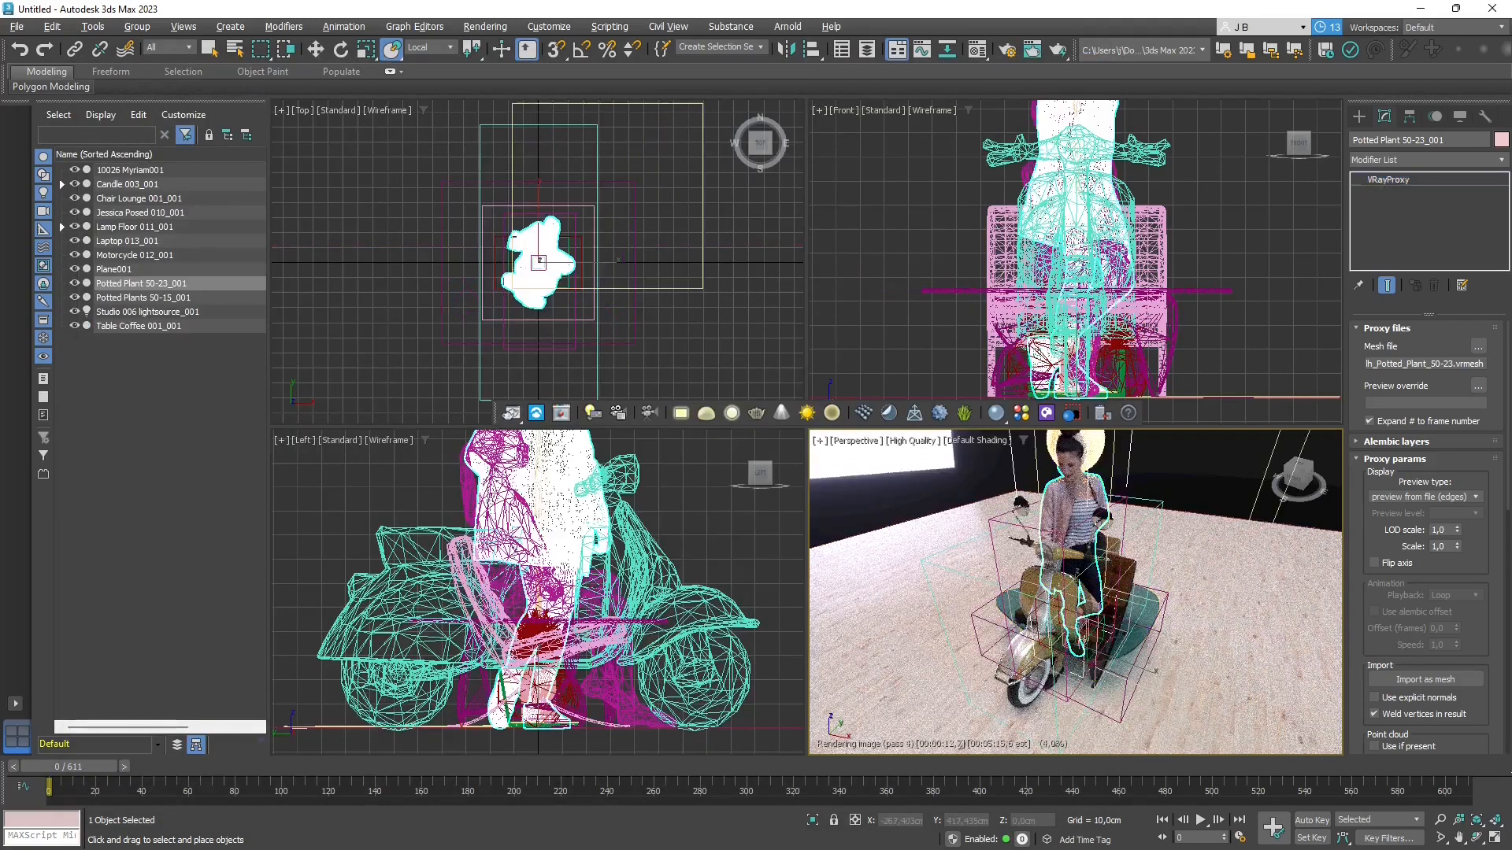
{"action": "key", "text": "w"}
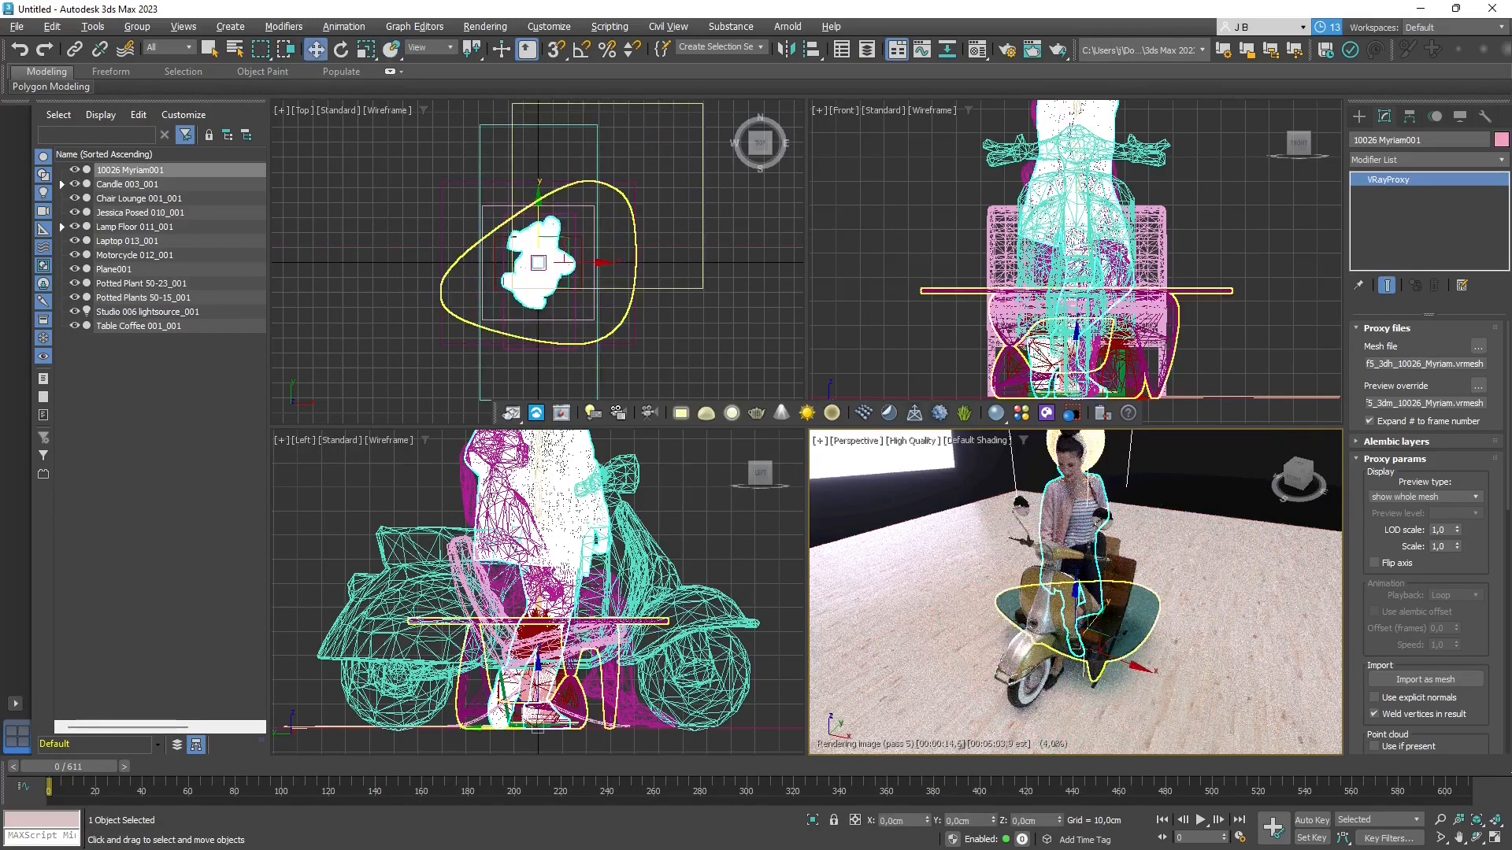
{"action": "left_click_drag", "start_coordinate": [1117, 661], "coordinate": [998, 601]}
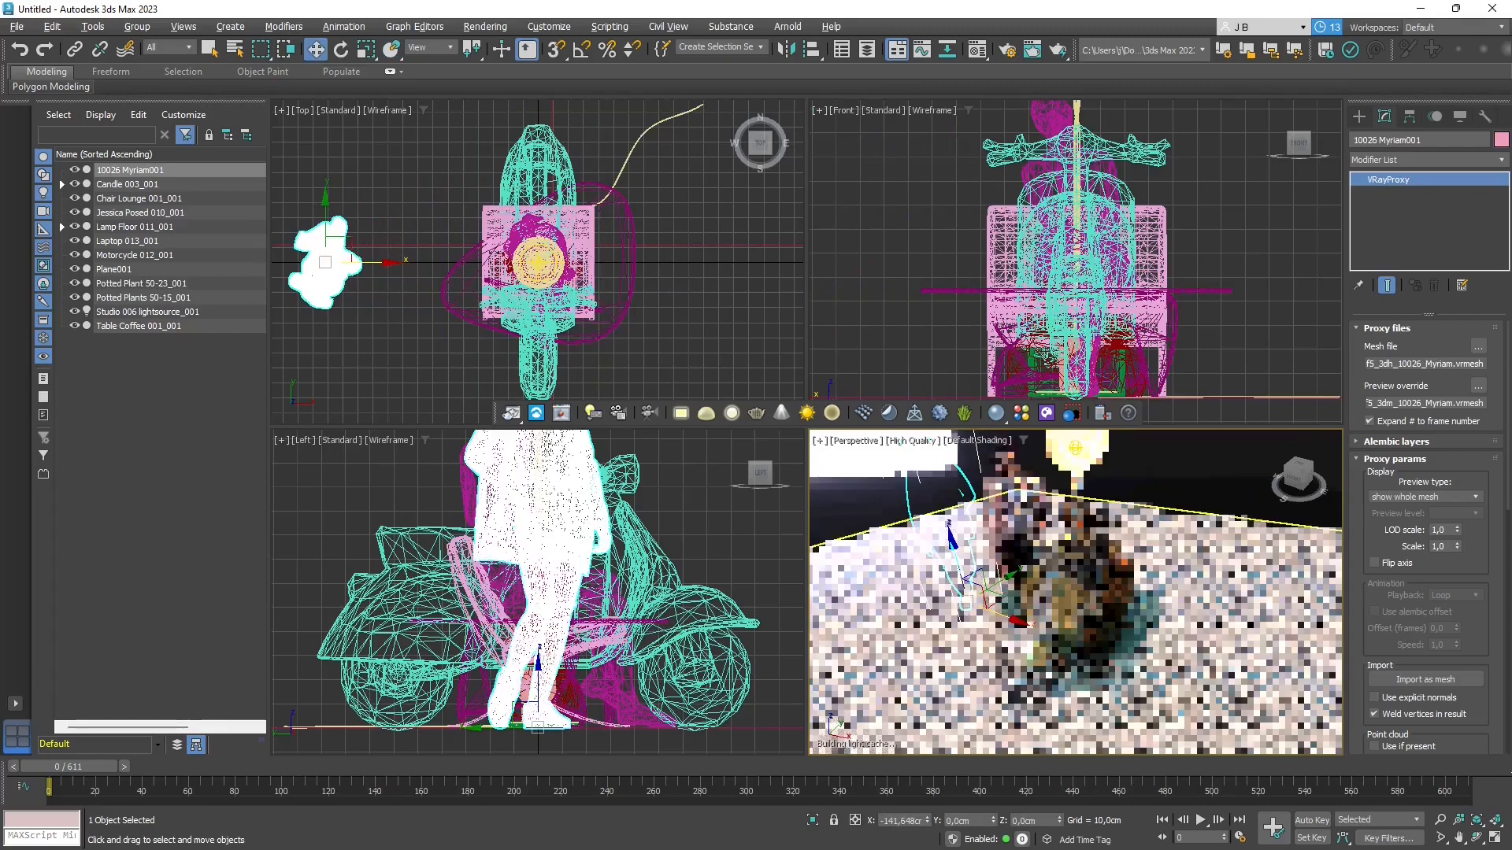
{"action": "left_click_drag", "start_coordinate": [1008, 578], "coordinate": [975, 599]}
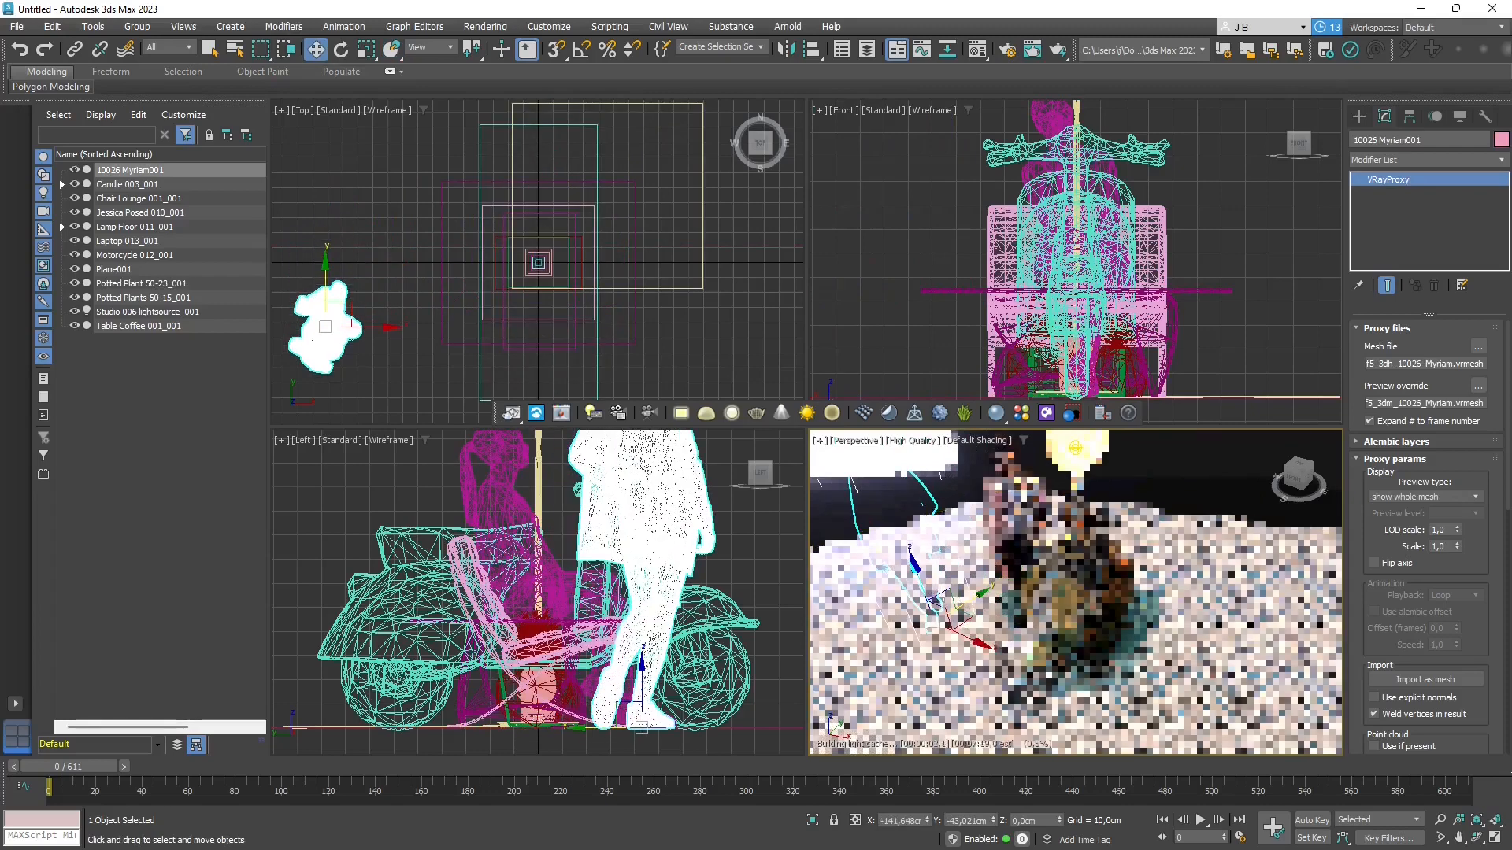
{"action": "left_click", "coordinate": [1063, 606]}
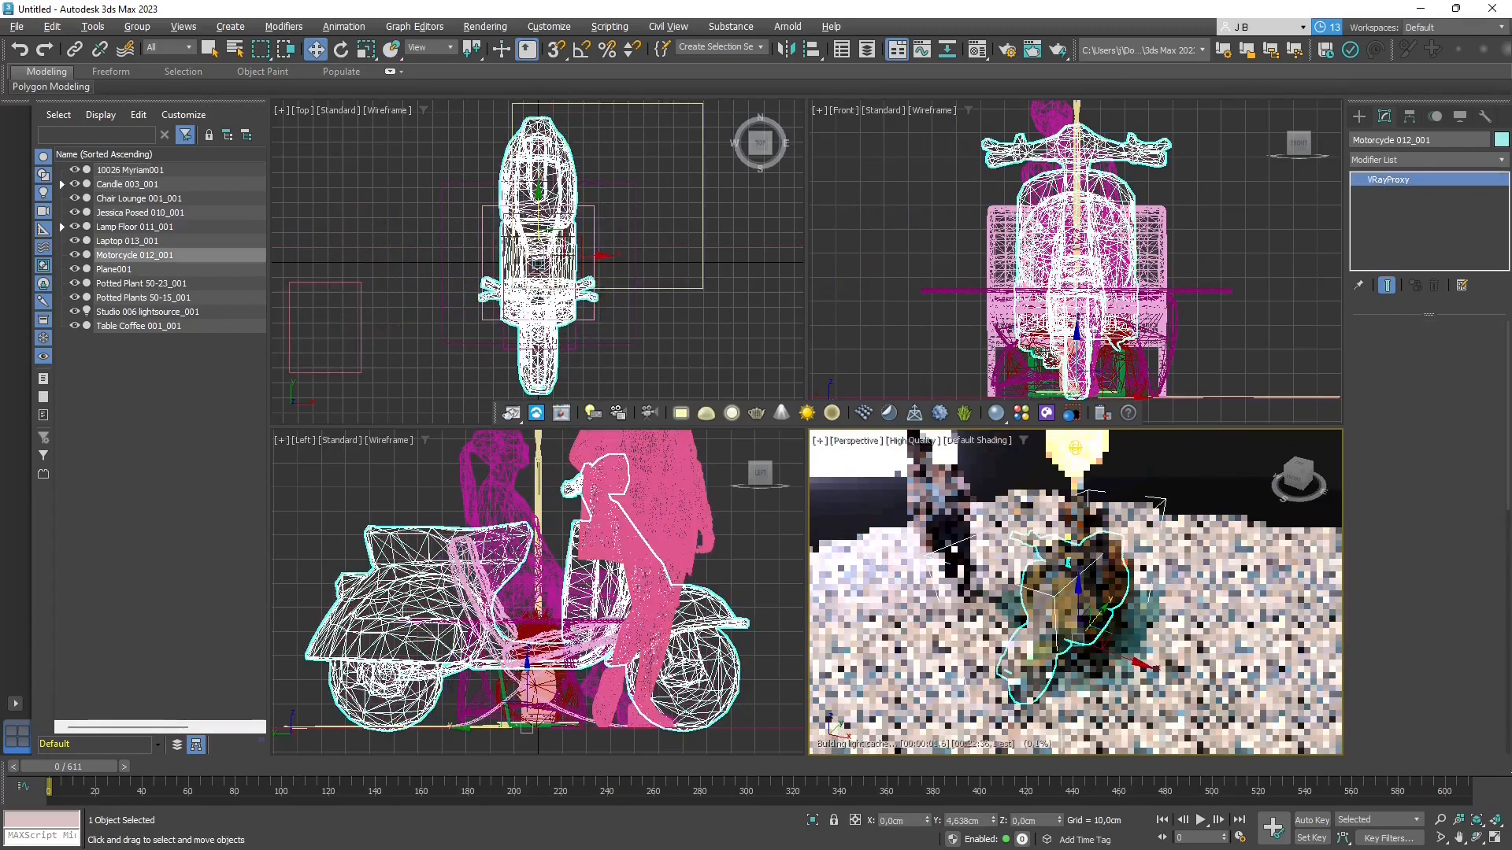
{"action": "left_click_drag", "start_coordinate": [1104, 644], "coordinate": [1000, 631]}
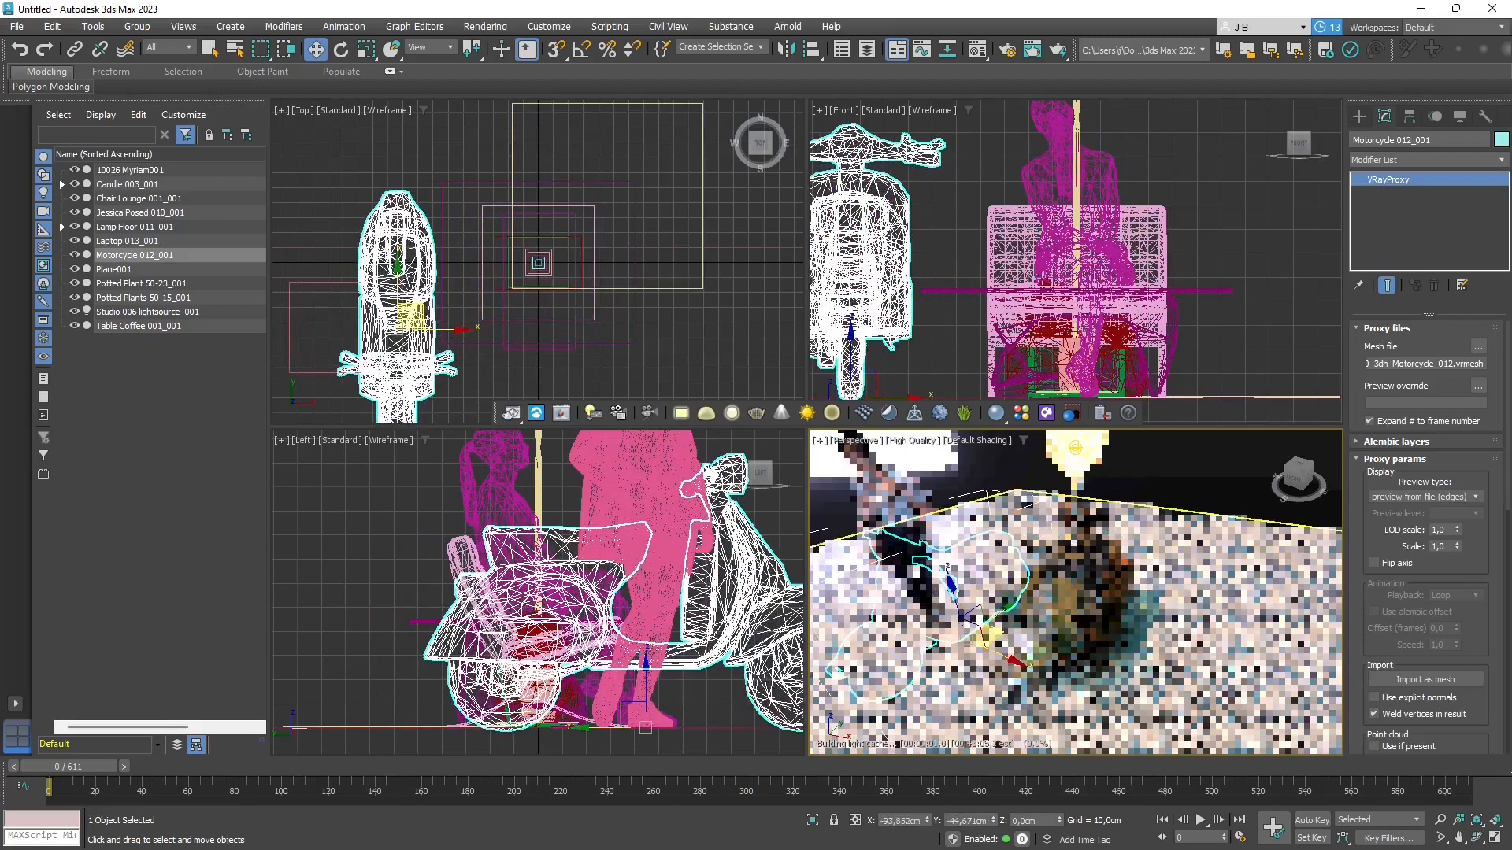
- Move the seated woman along X to about 93 cm and Chair Lounge 001 along X to about 98 cm
{"action": "left_click", "coordinate": [1088, 581]}
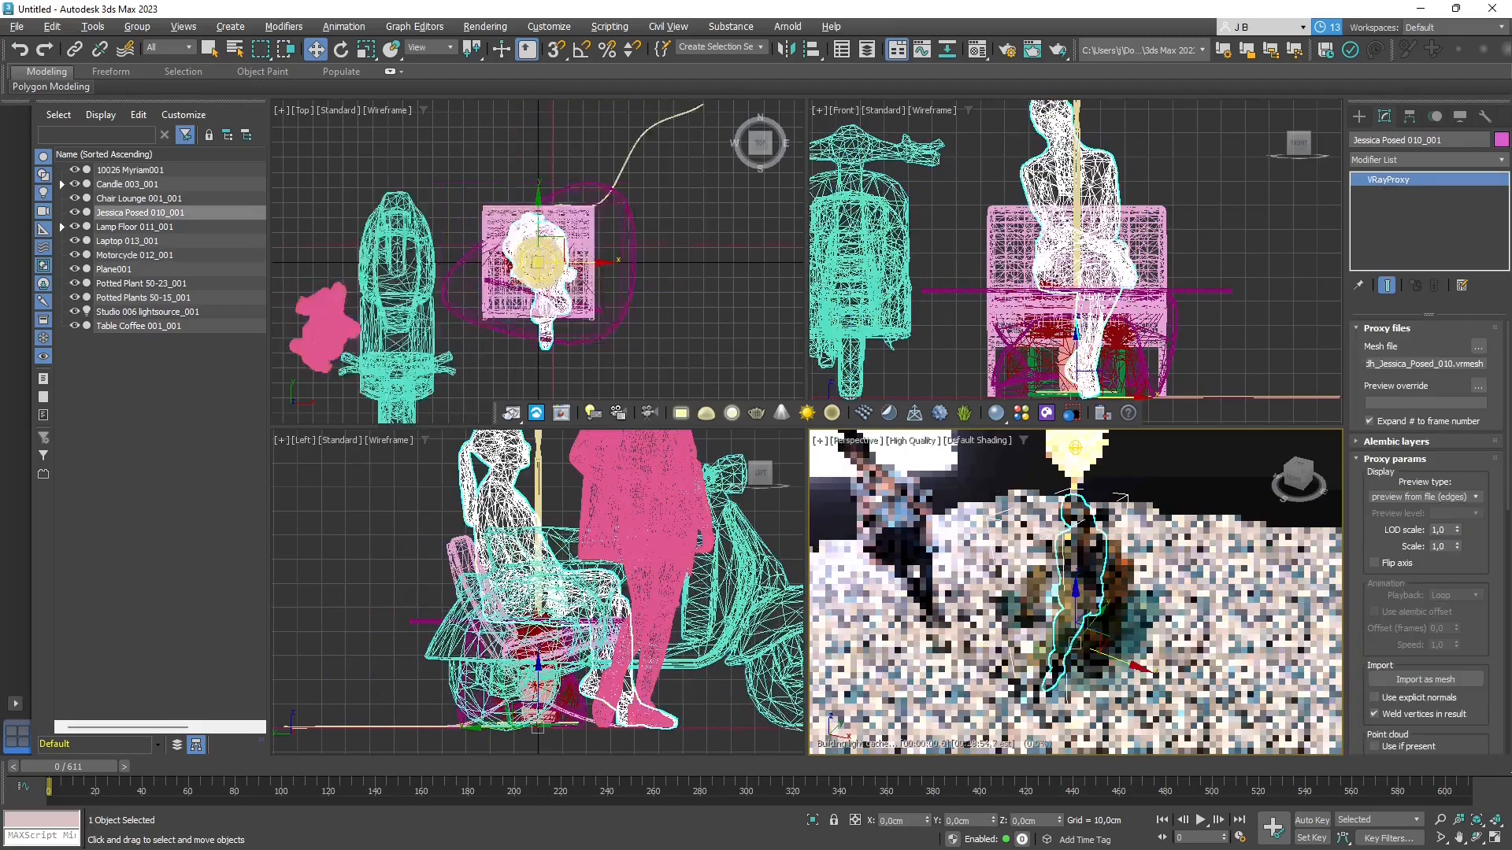
{"action": "left_click_drag", "start_coordinate": [1129, 667], "coordinate": [1252, 707]}
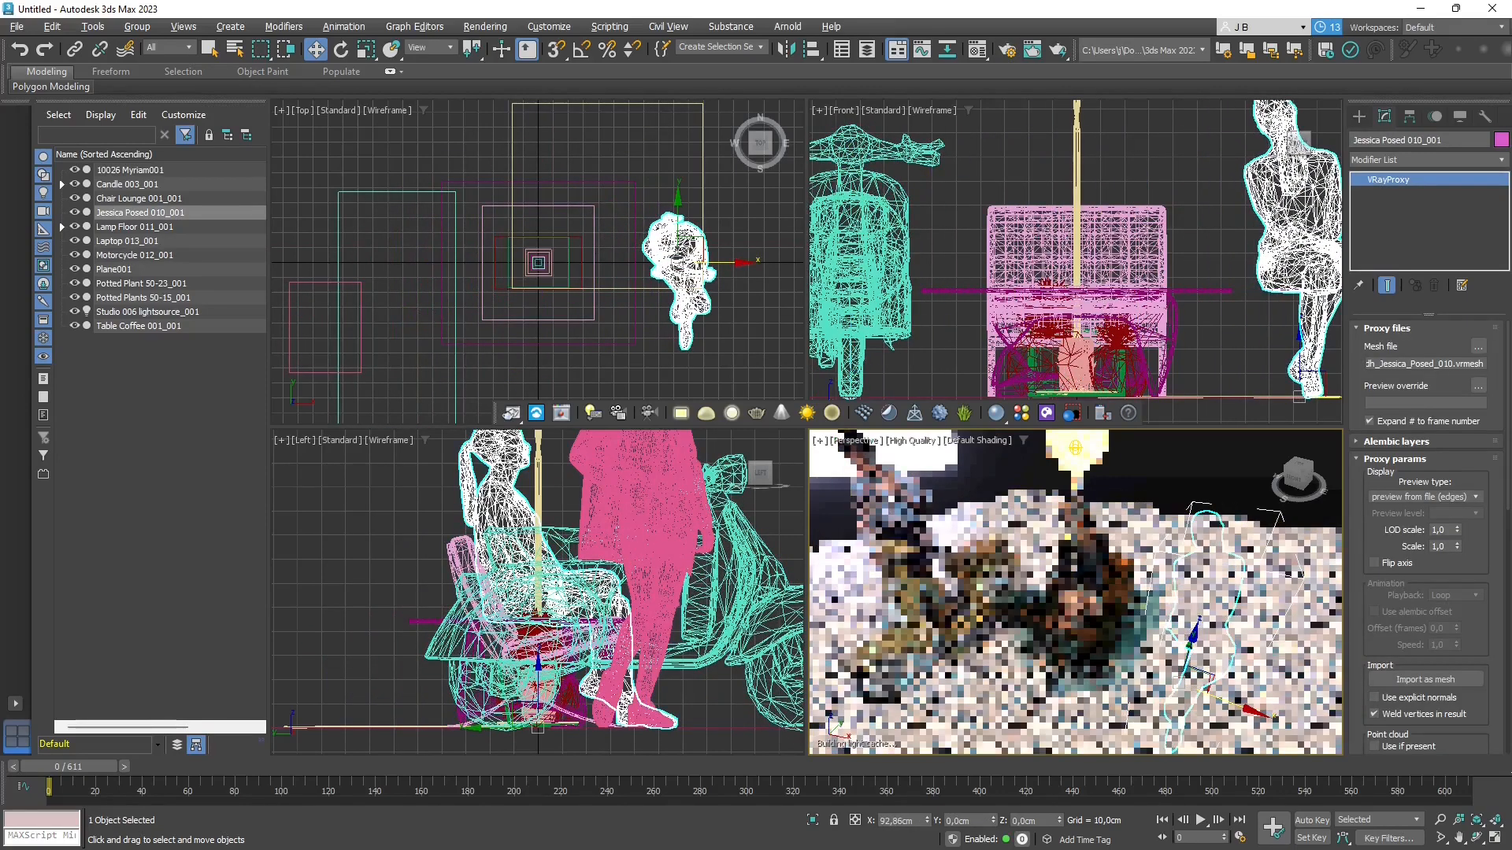
{"action": "left_click", "coordinate": [1090, 589]}
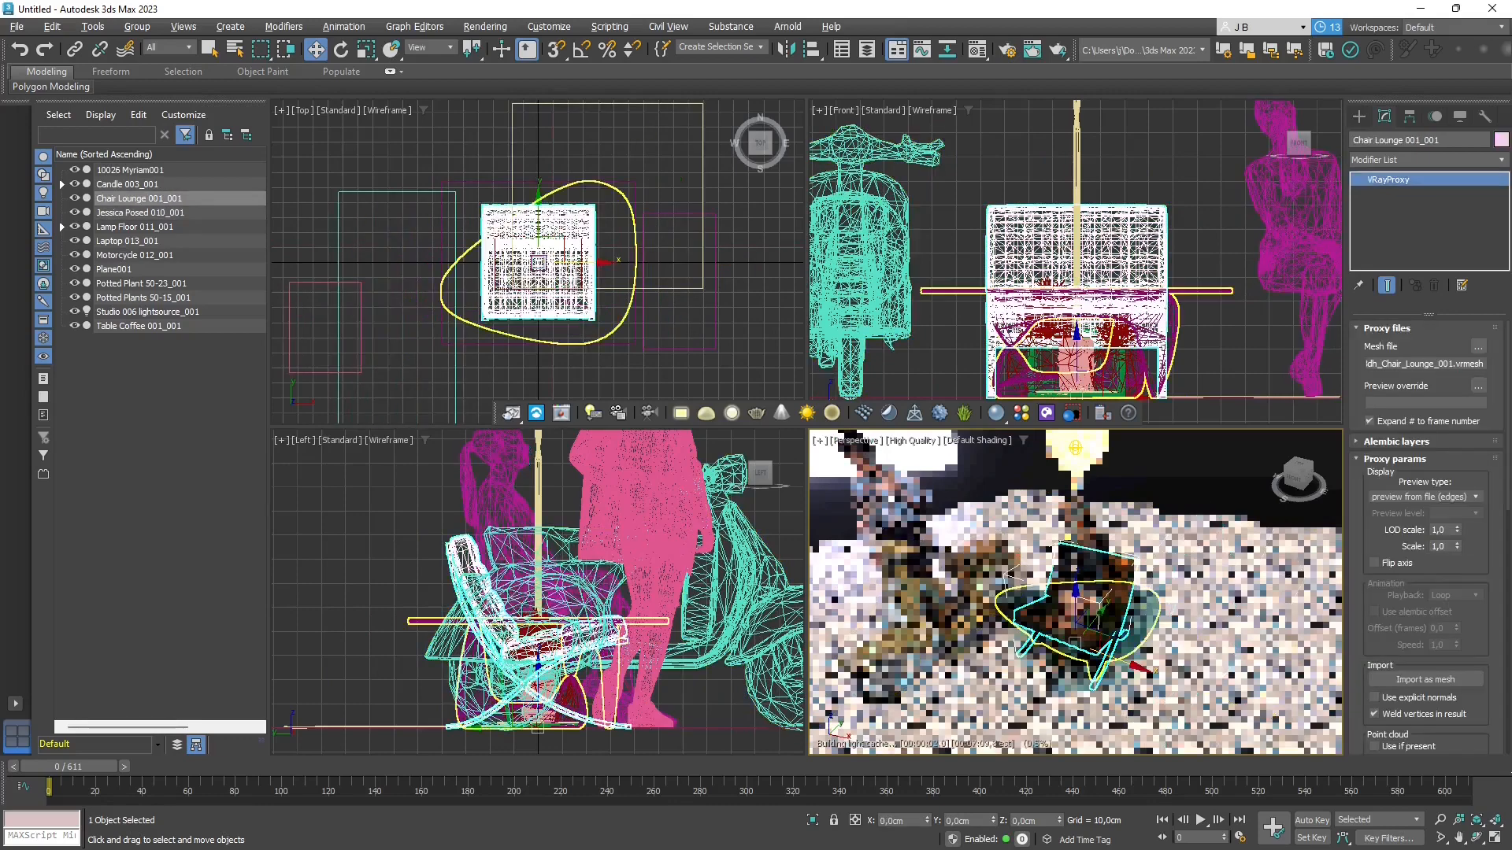
{"action": "left_click_drag", "start_coordinate": [1130, 665], "coordinate": [1256, 713]}
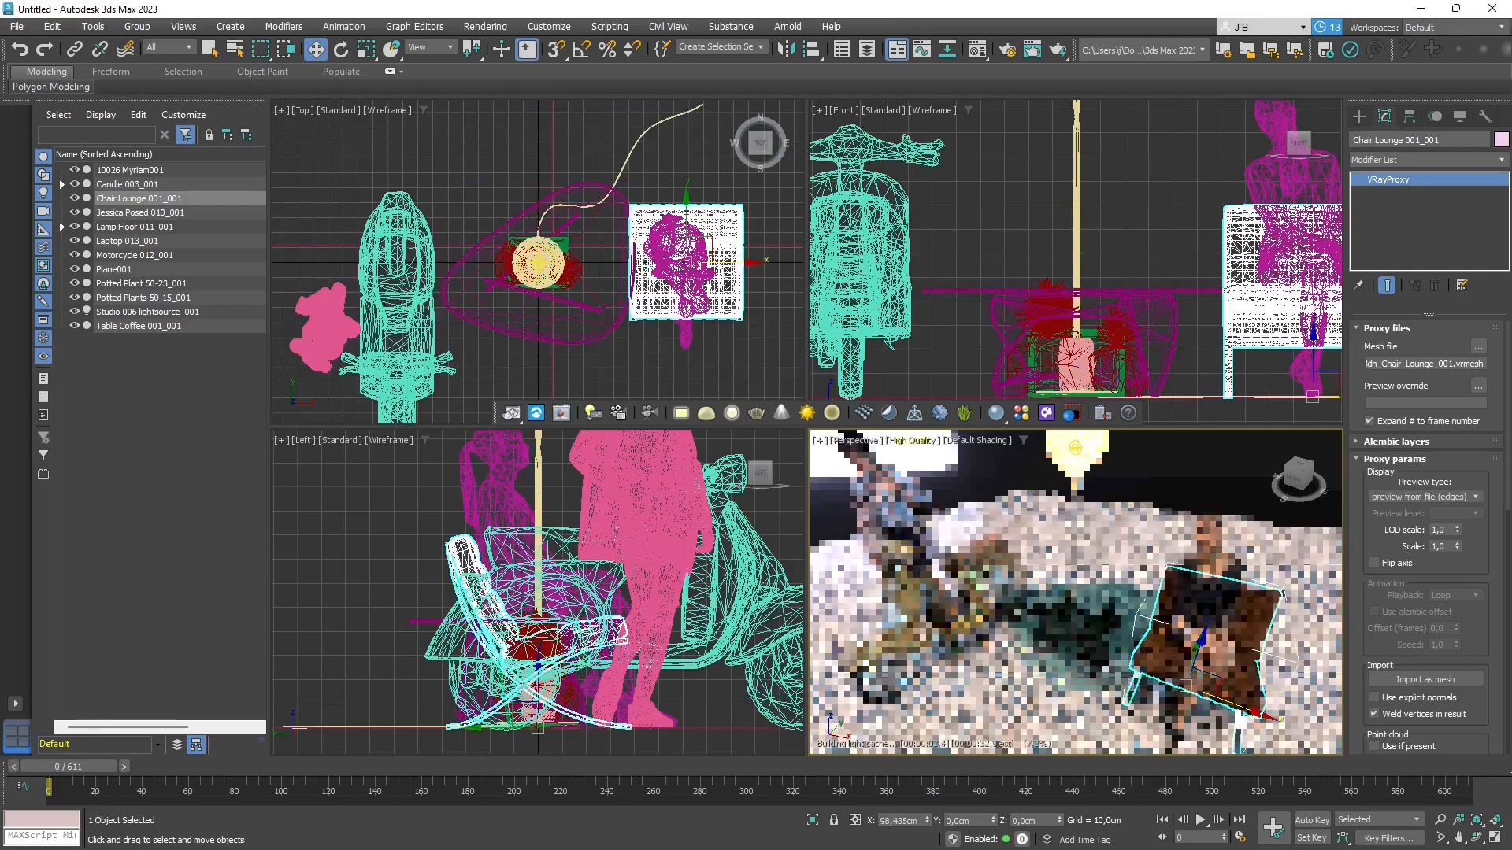
- Turn off V-Ray Viewport IPR in the perspective view
{"action": "left_click", "coordinate": [912, 440]}
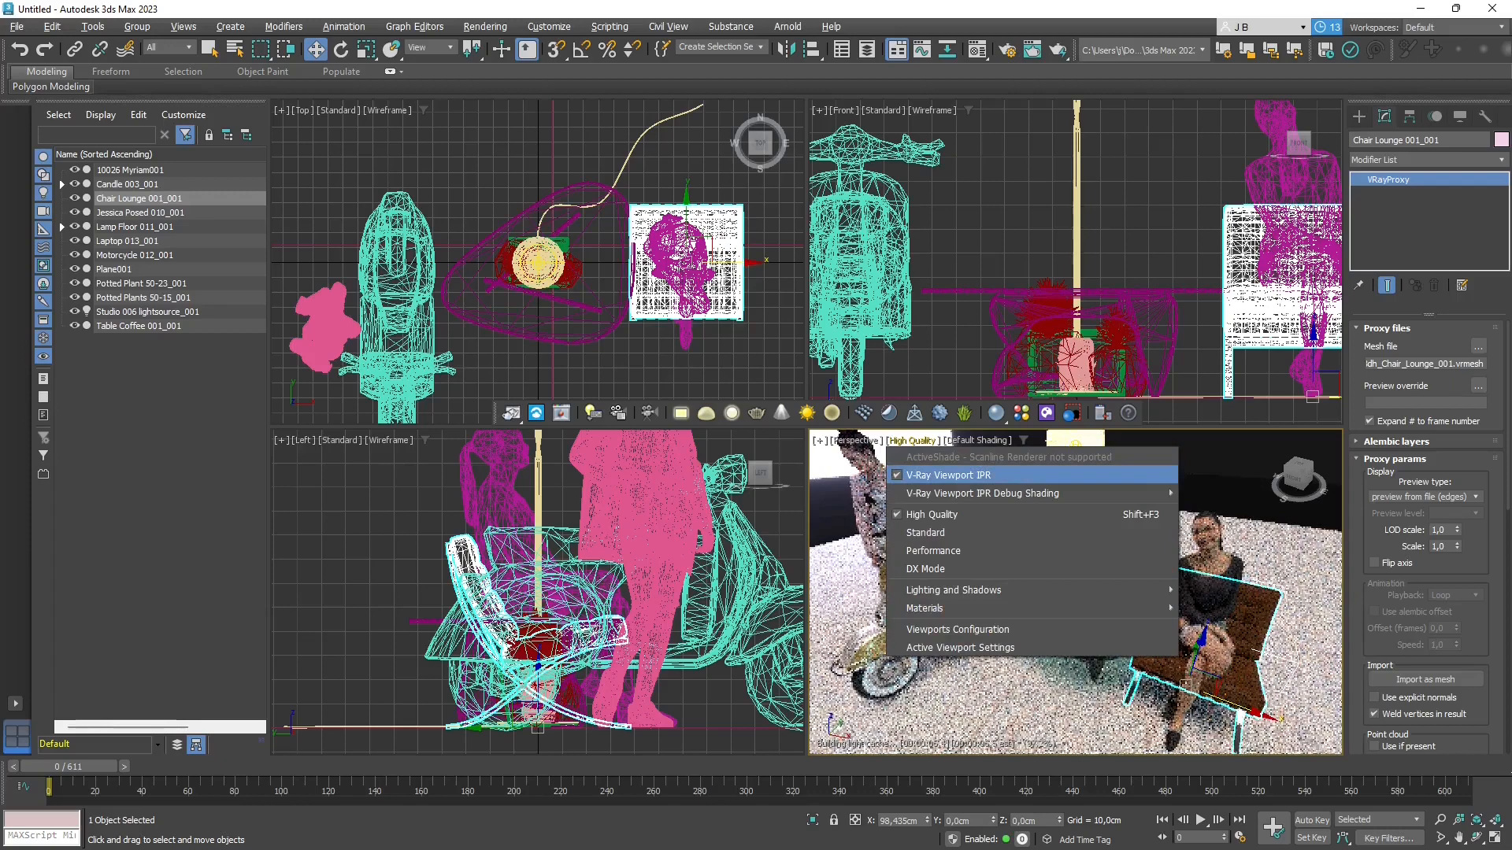
{"action": "left_click", "coordinate": [948, 476]}
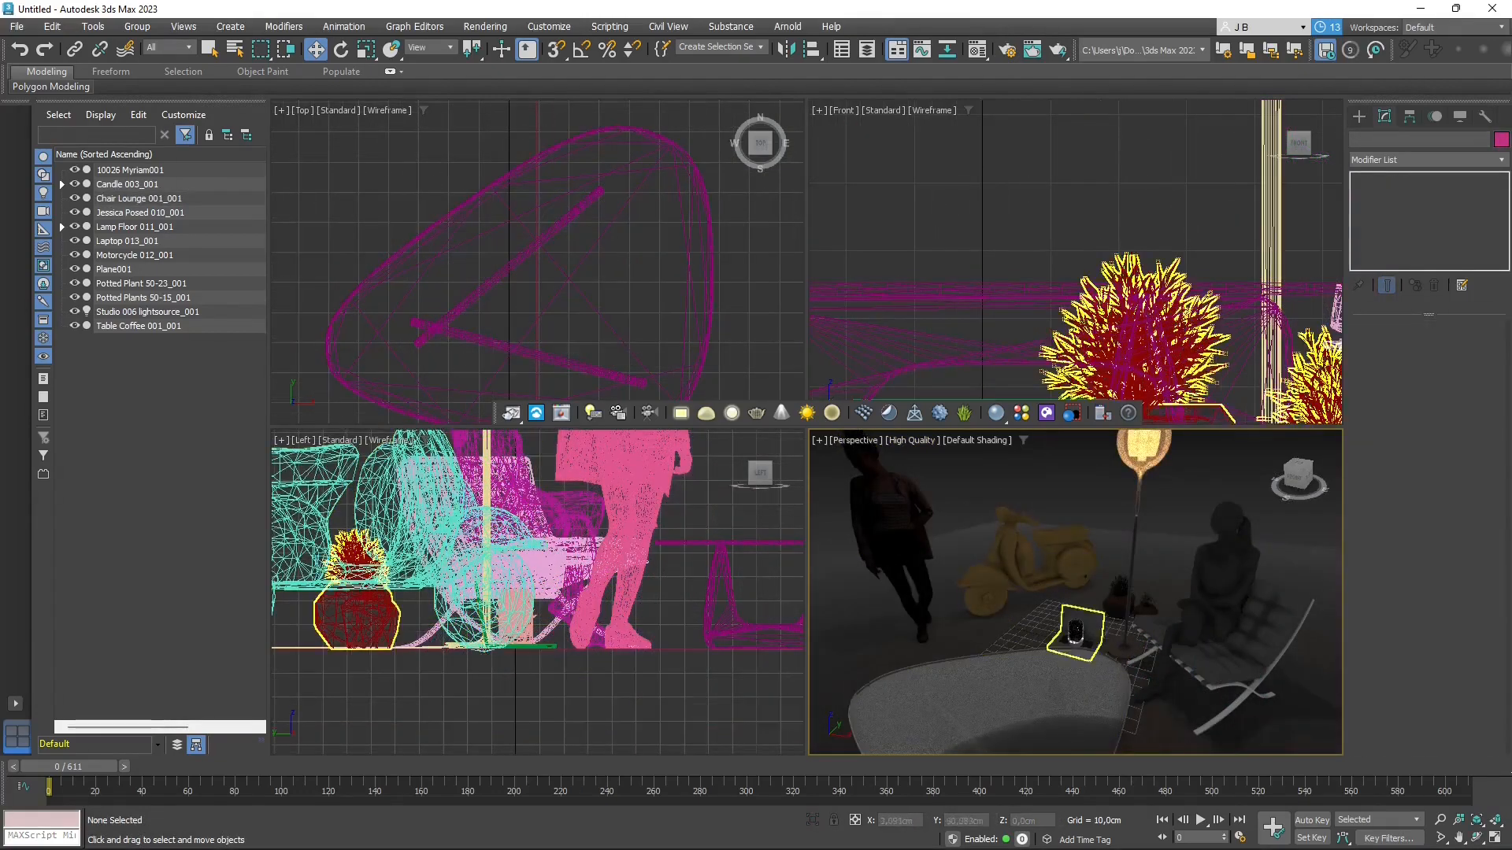
- Enlarge Potted Plants 50-15 uniformly and shift it farther from the floor lamp in the top view
{"action": "left_click", "coordinate": [1127, 603]}
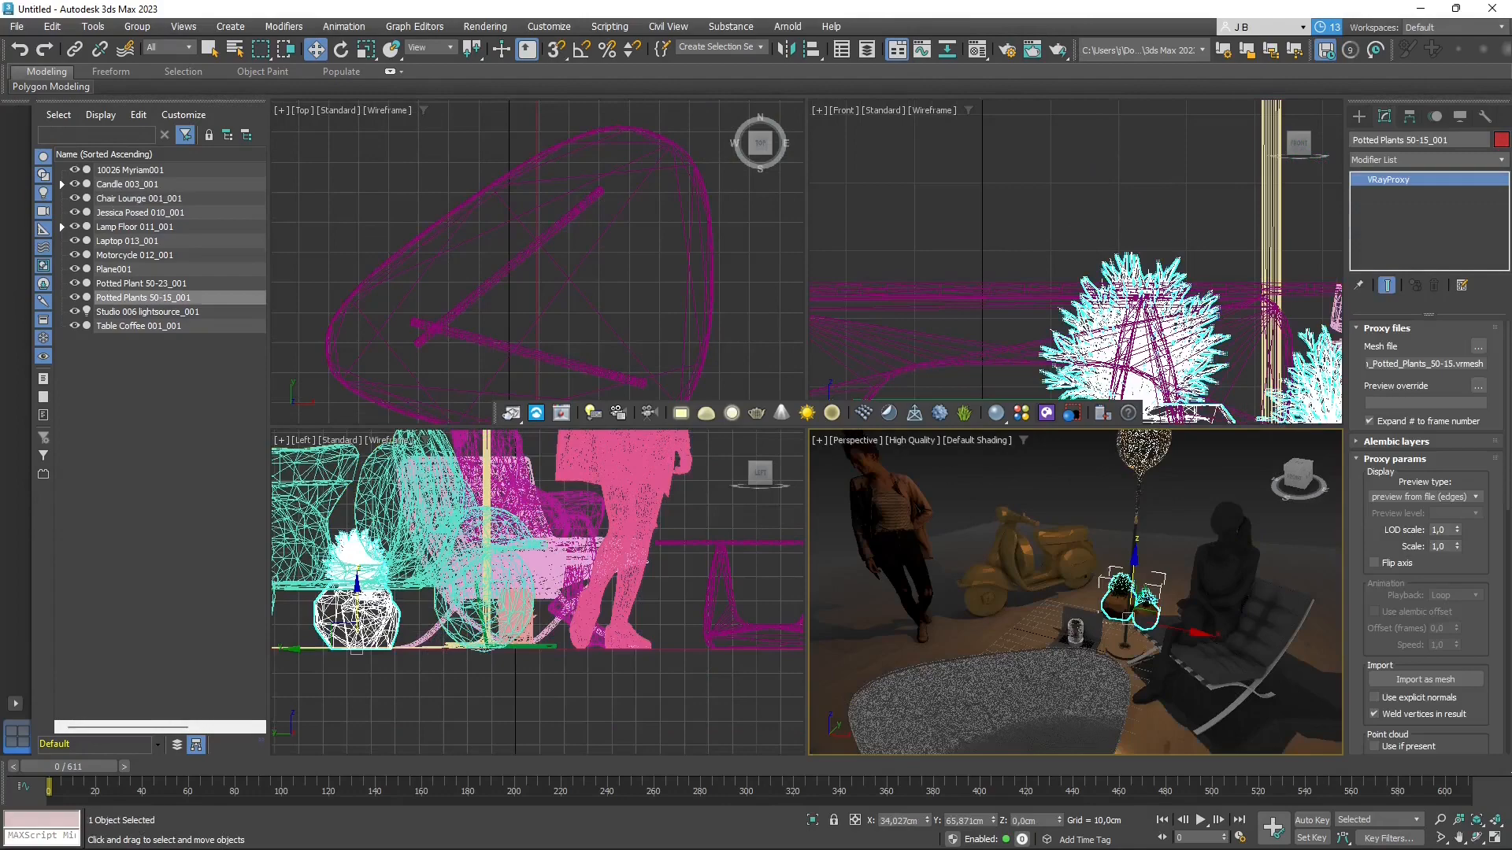
{"action": "key", "text": "r"}
{"action": "scroll", "coordinate": [473, 303], "scroll_direction": "down", "scroll_amount": 5}
{"action": "middle_click_drag", "start_coordinate": [480, 228], "coordinate": [457, 339]}
{"action": "scroll", "coordinate": [457, 338], "scroll_direction": "up", "scroll_amount": 3}
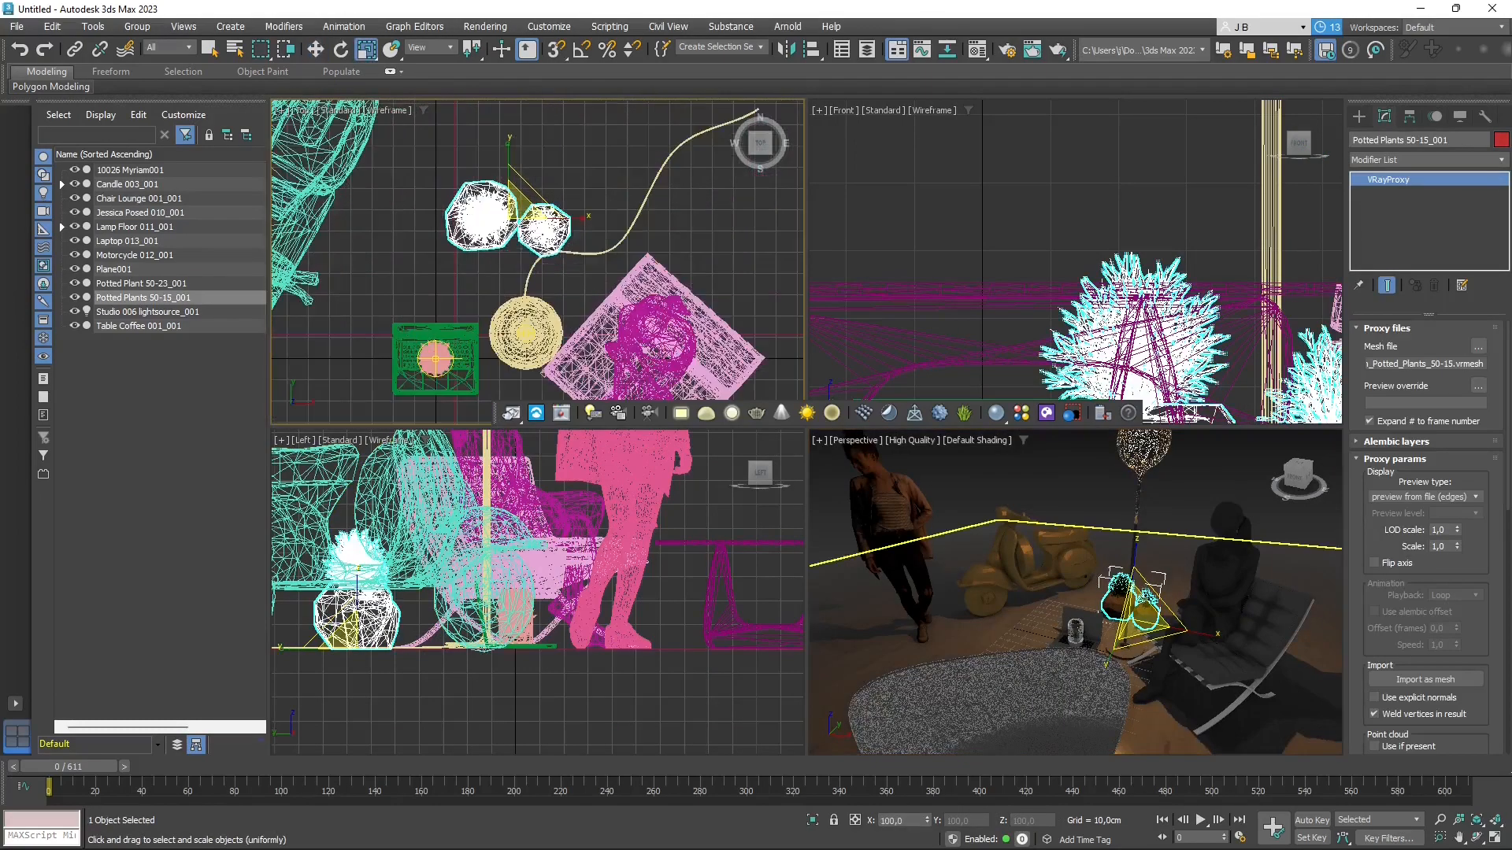
{"action": "left_click_drag", "start_coordinate": [517, 207], "coordinate": [548, 151]}
{"action": "key", "text": "w"}
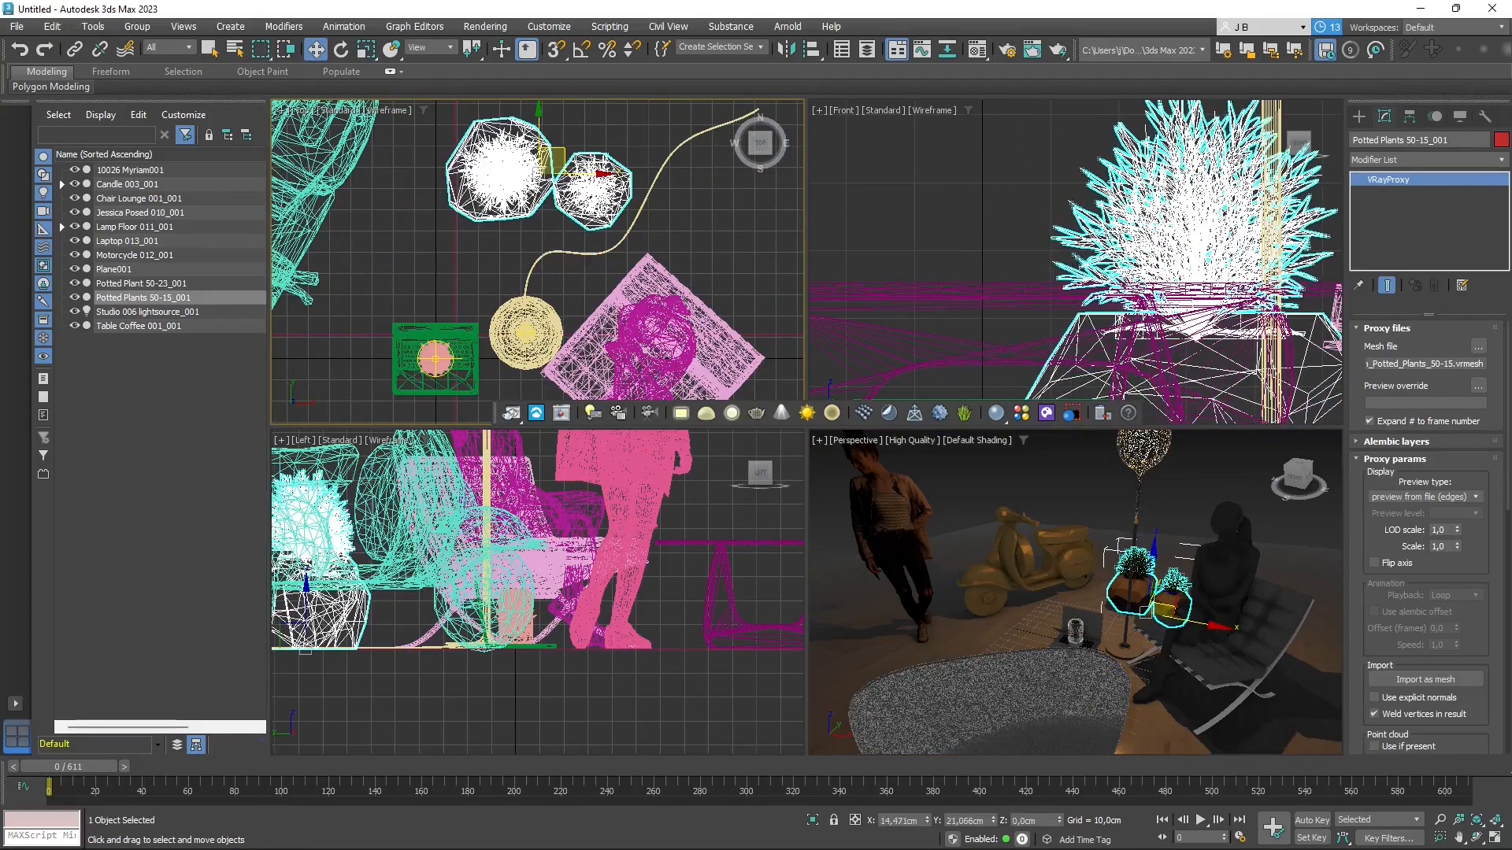
- Rotate Potted Plants 50-15 about the Z axis by about -12 degrees
{"action": "left_click", "coordinate": [341, 48]}
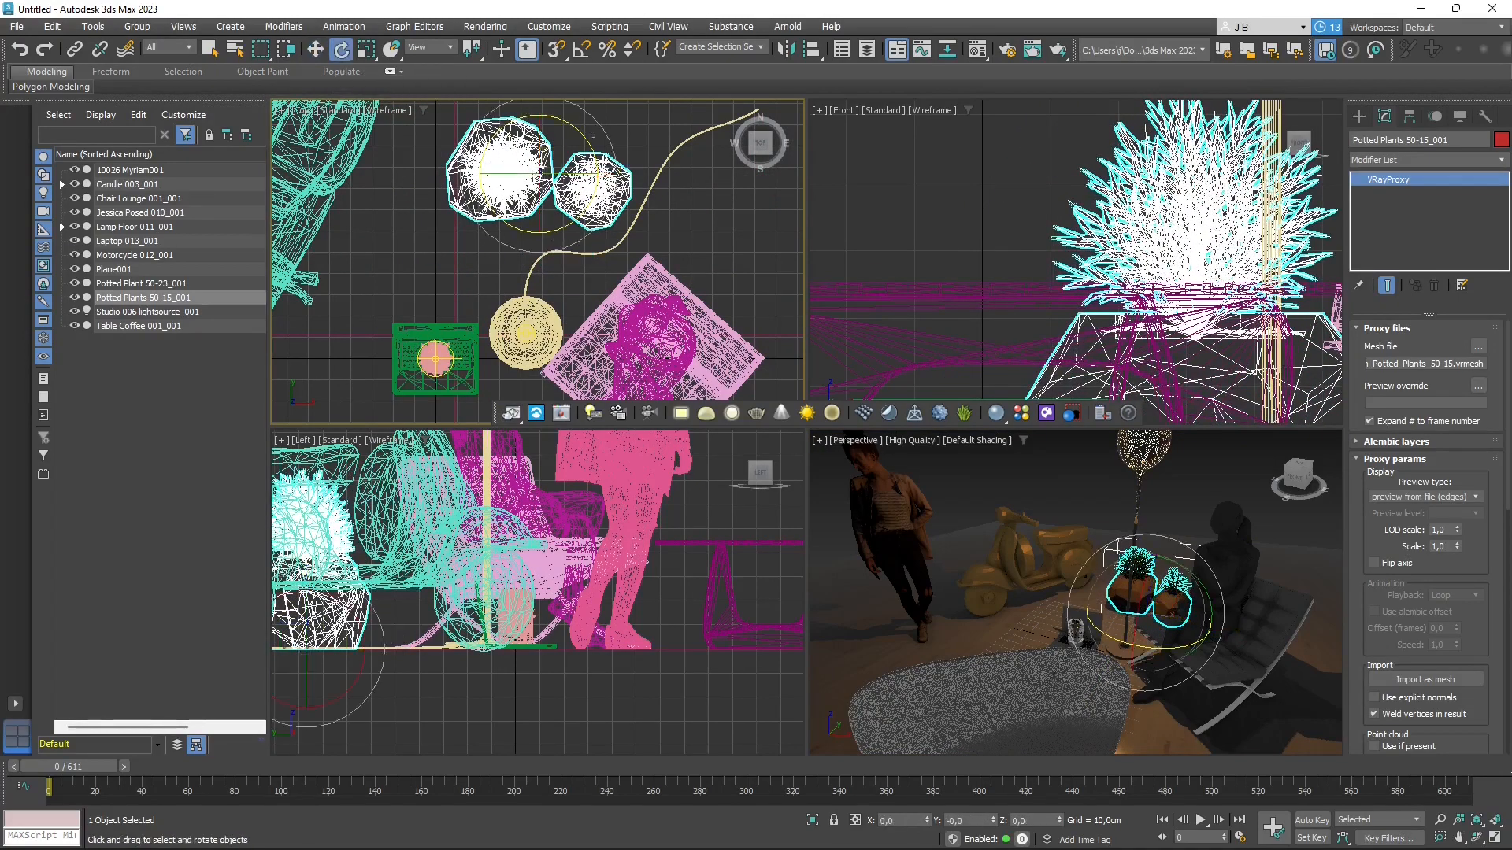
{"action": "left_click", "coordinate": [593, 137]}
{"action": "left_click", "coordinate": [587, 156]}
{"action": "left_click_drag", "start_coordinate": [590, 144], "coordinate": [600, 158]}
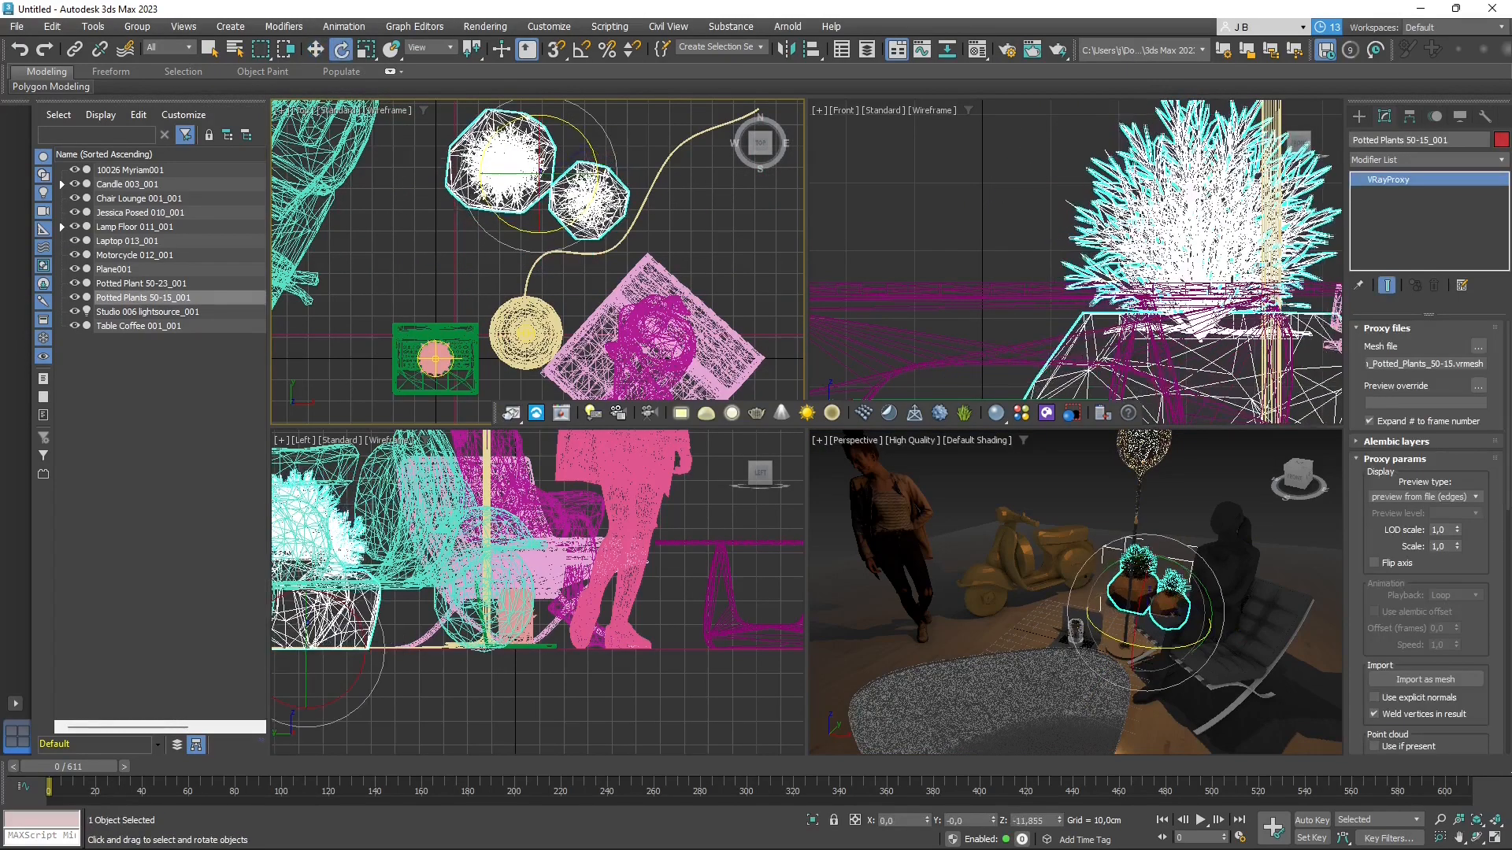
{"action": "left_click", "coordinate": [636, 149]}
- Place Potted Plant 50-23, Laptop 013 and Candle 003 onto the coffee table's surface and rotate the laptop about Z
{"action": "left_click", "coordinate": [436, 359]}
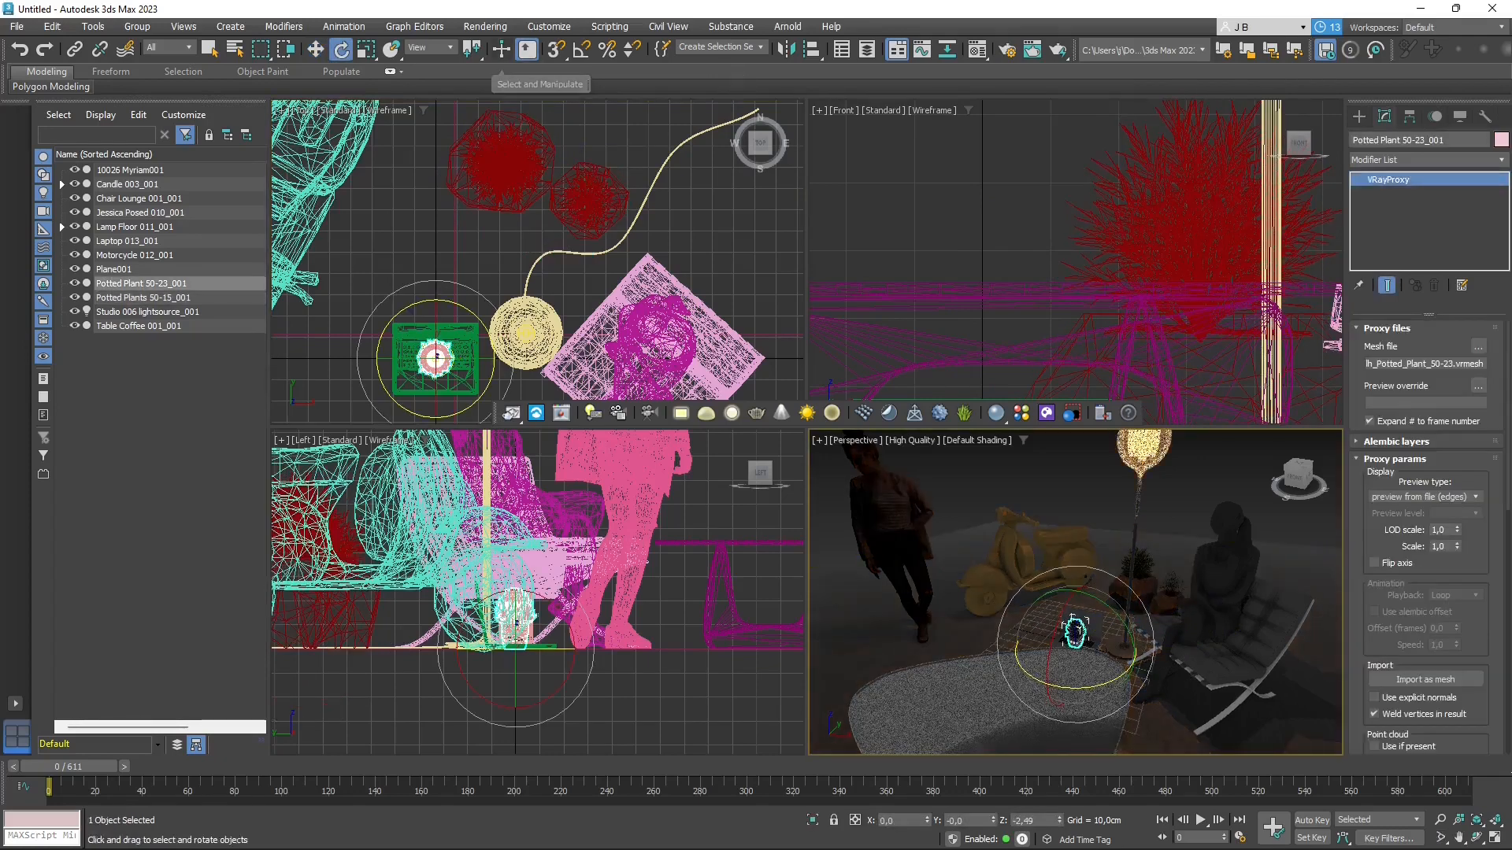
{"action": "left_click", "coordinate": [392, 49]}
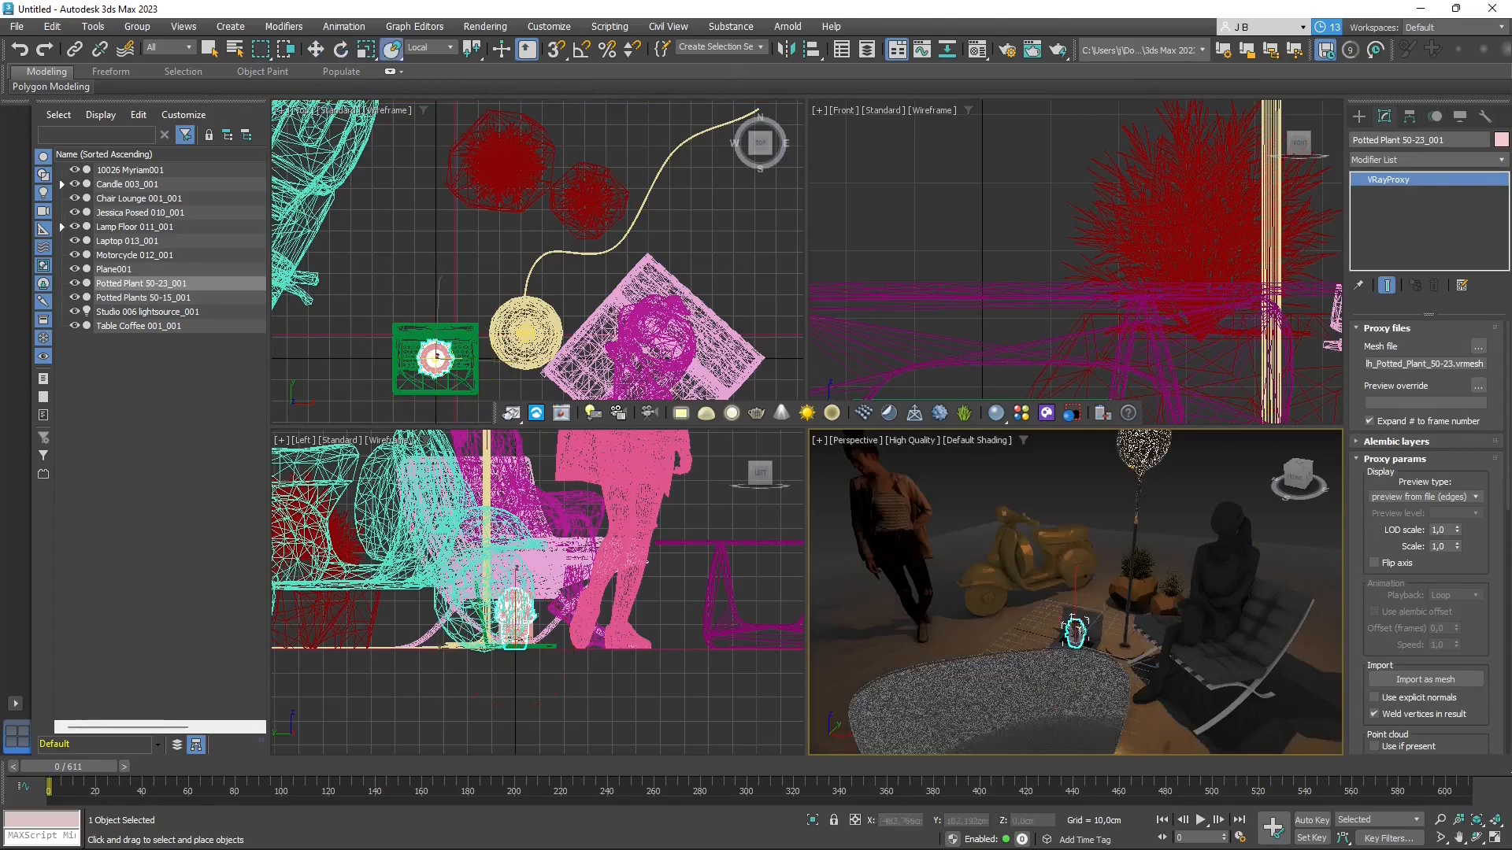
{"action": "left_click_drag", "start_coordinate": [1075, 630], "coordinate": [941, 685]}
{"action": "left_click_drag", "start_coordinate": [1075, 630], "coordinate": [1040, 606]}
{"action": "key", "text": "e"}
{"action": "key", "text": "w"}
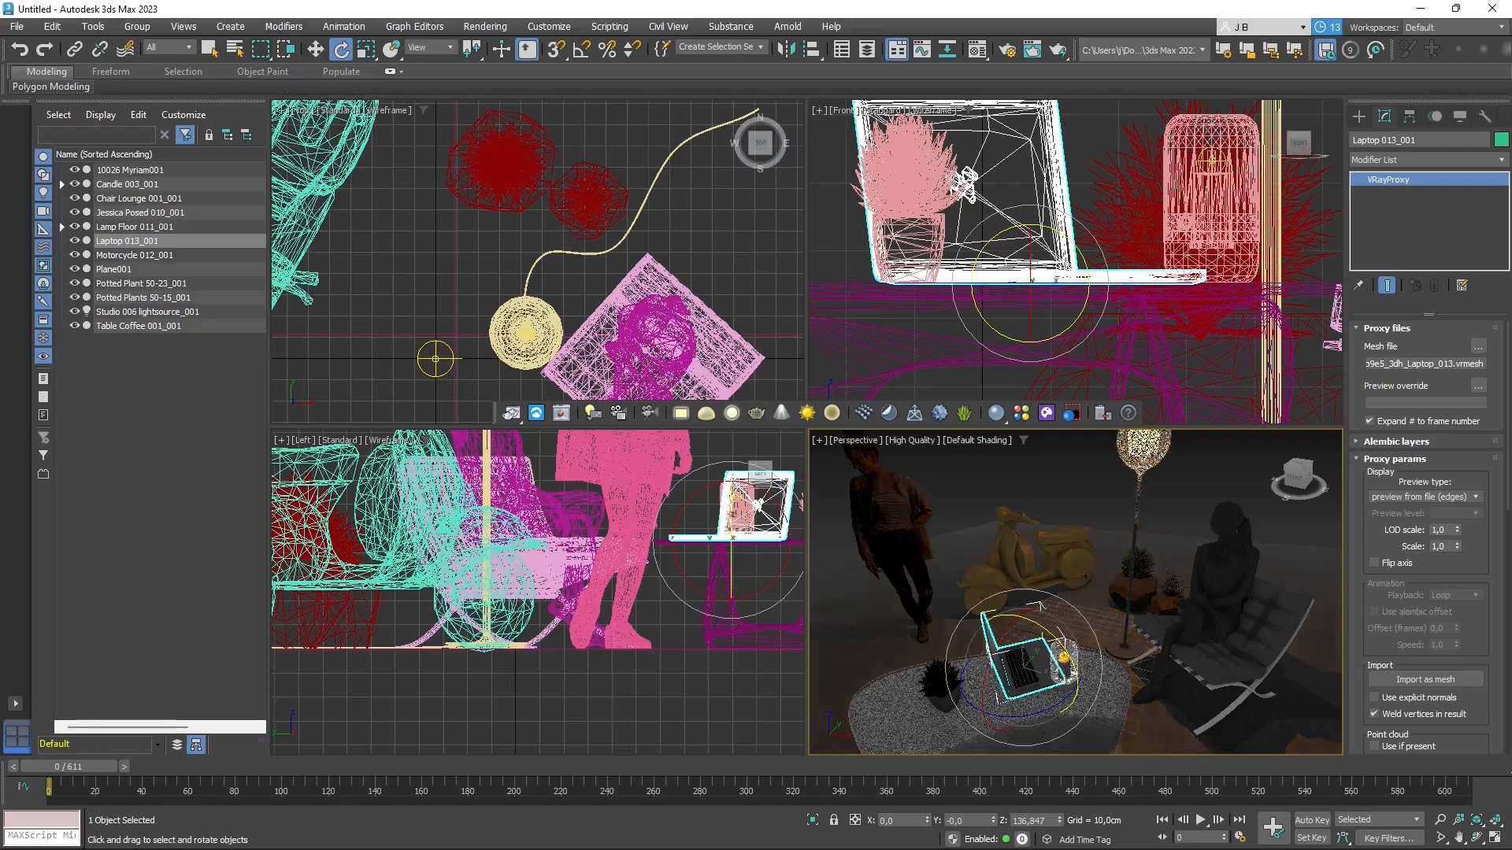
- Move the candle to the coffee table's front edge at about X 36, Y -132 cm, and the laptop toward the lounge chair
{"action": "left_click", "coordinate": [1063, 659]}
{"action": "left_click_drag", "start_coordinate": [1064, 660], "coordinate": [1052, 736]}
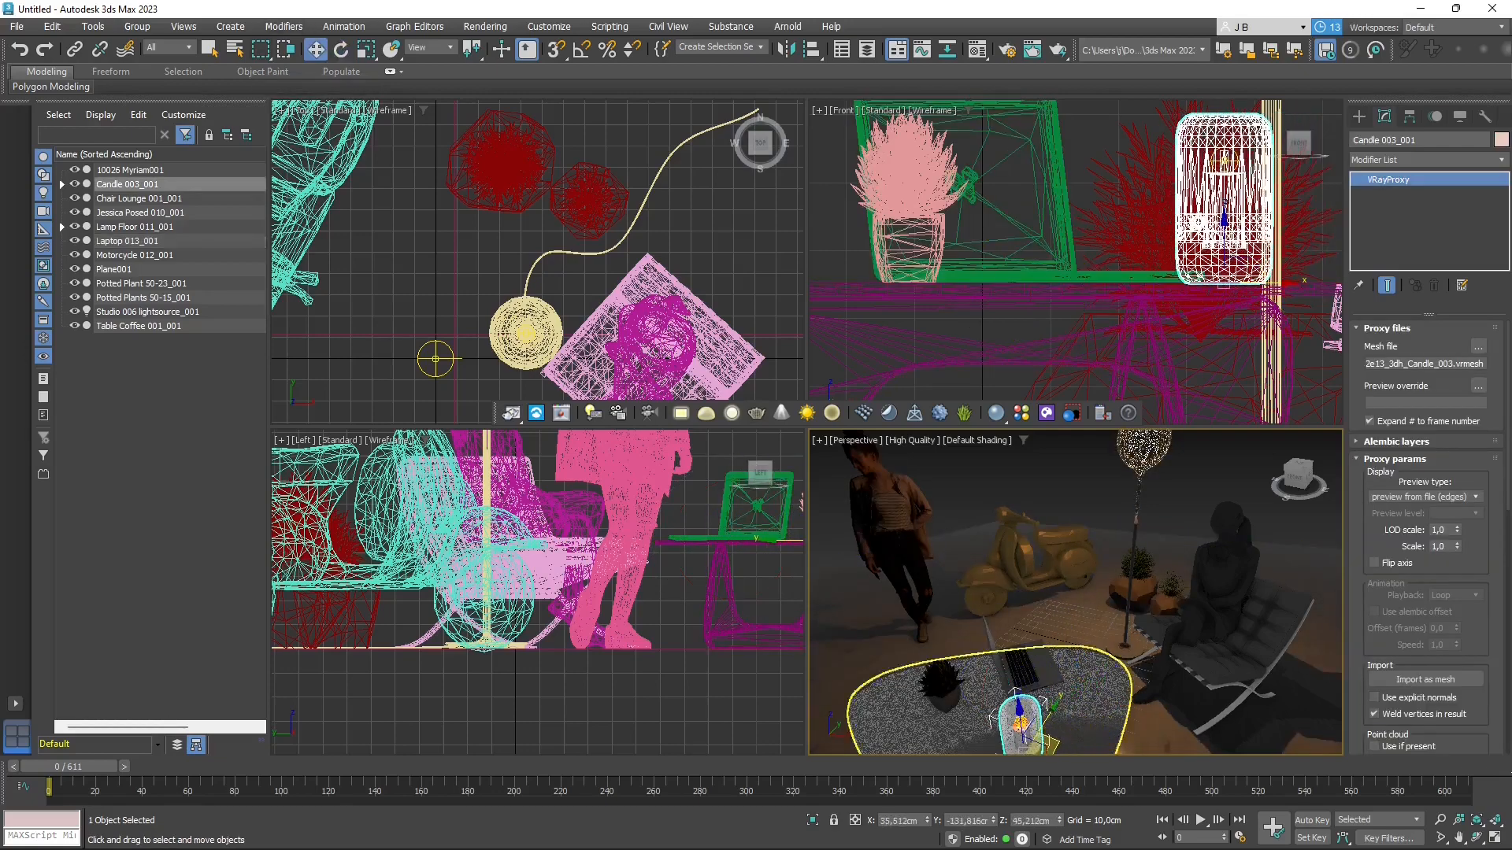
{"action": "left_click", "coordinate": [1036, 663]}
{"action": "left_click_drag", "start_coordinate": [1042, 659], "coordinate": [1106, 673]}
{"action": "left_click", "coordinate": [959, 477]}
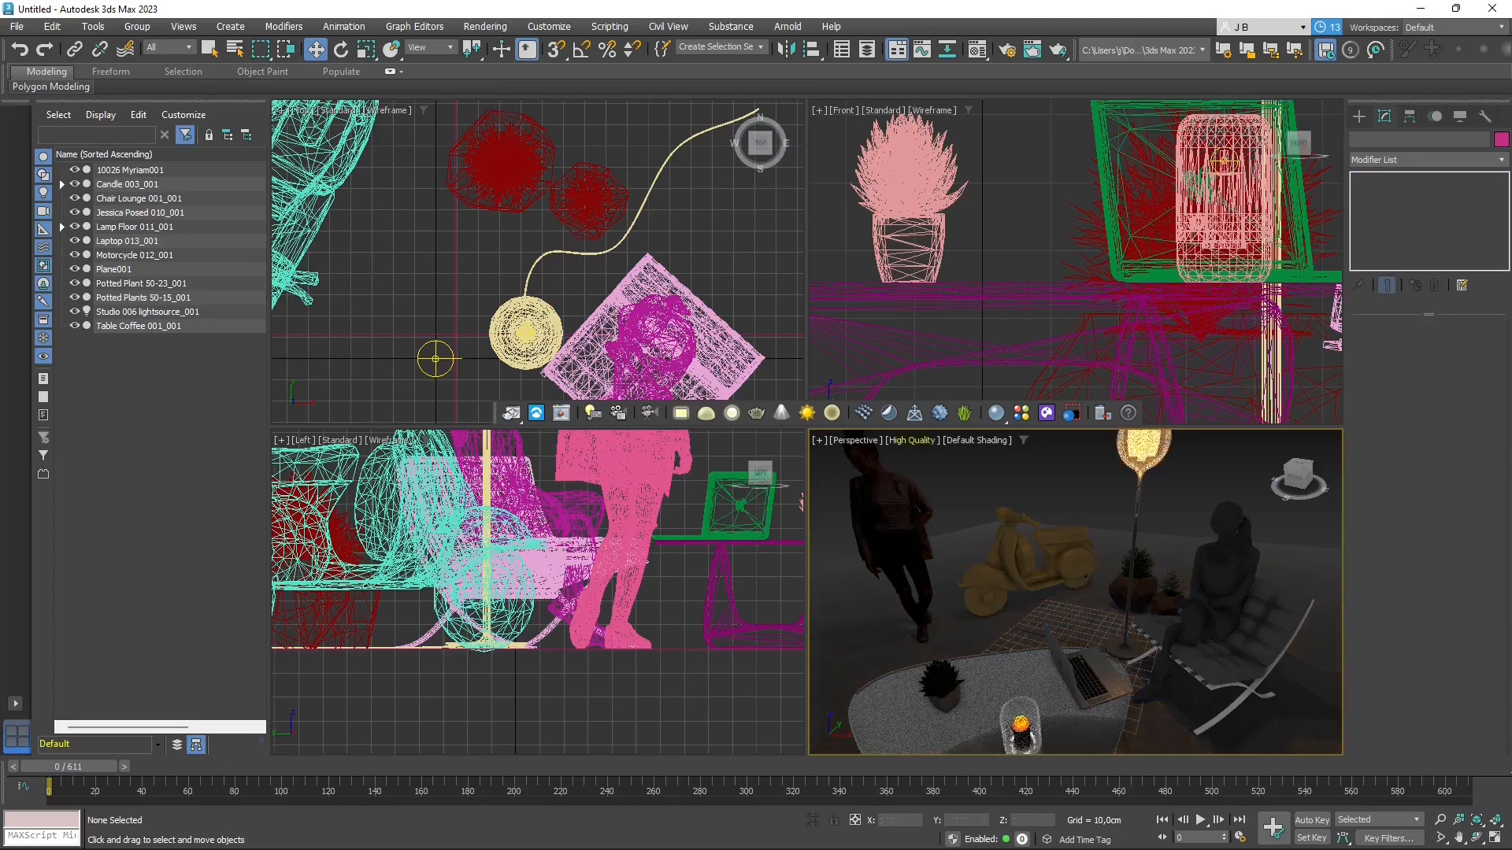
- Turn on V-Ray Viewport IPR in the perspective view
{"action": "left_click", "coordinate": [911, 440]}
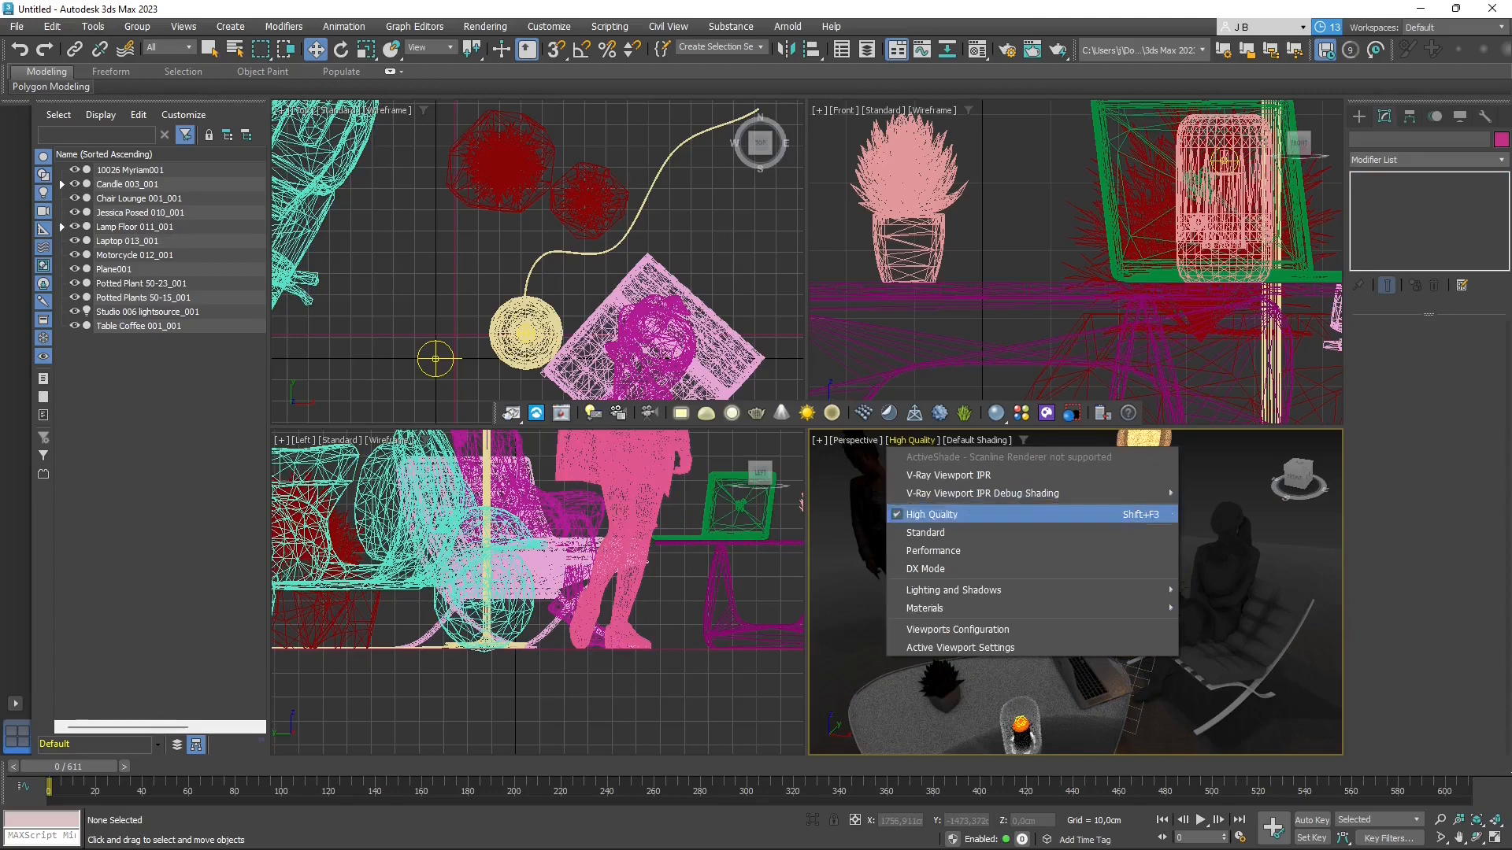
{"action": "left_click", "coordinate": [911, 440]}
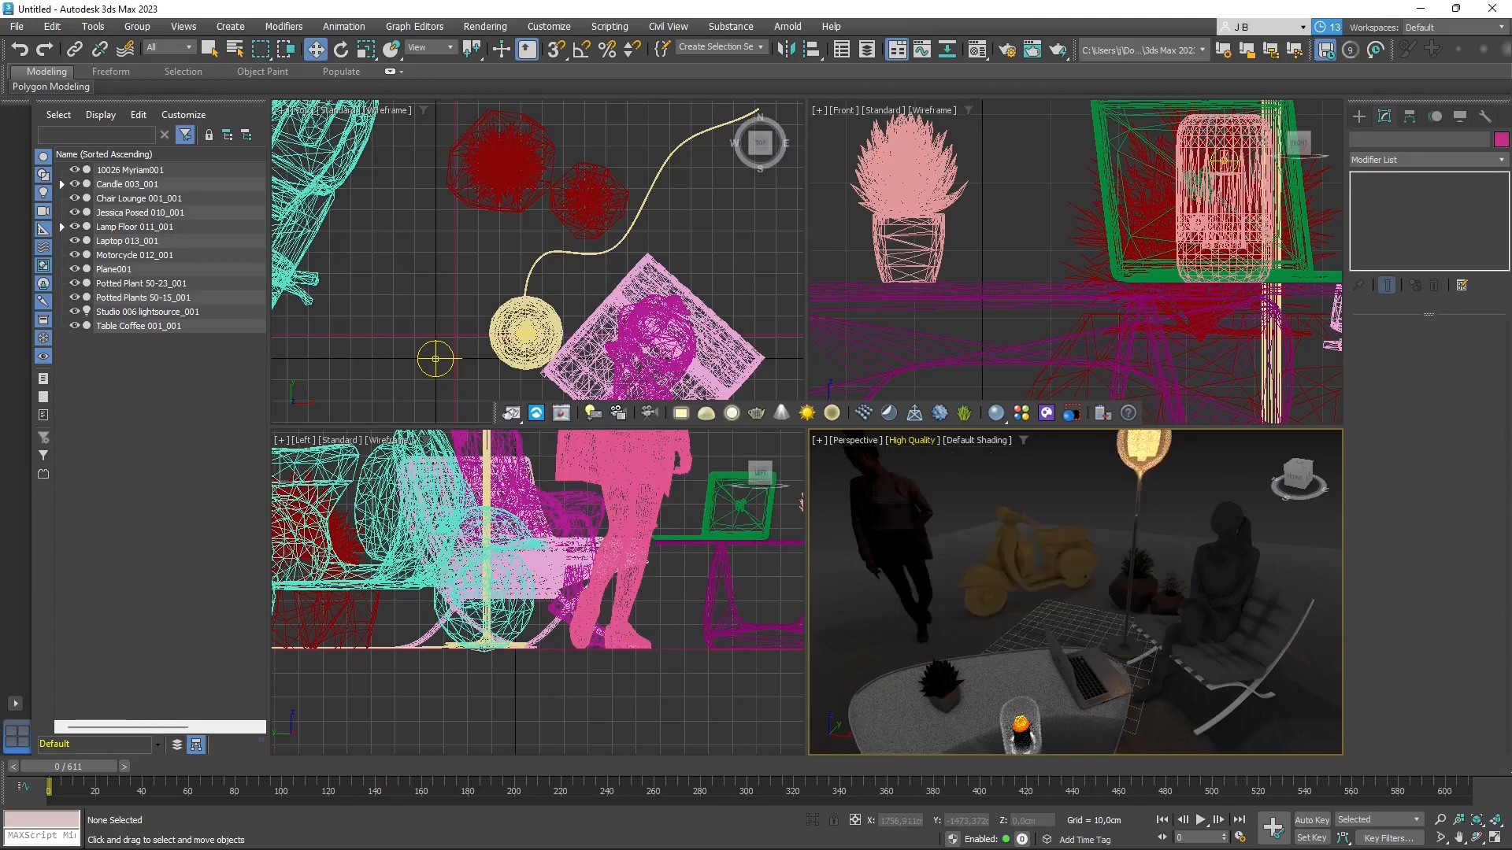
{"action": "left_click", "coordinate": [911, 440]}
{"action": "mouse_move", "coordinate": [984, 493]}
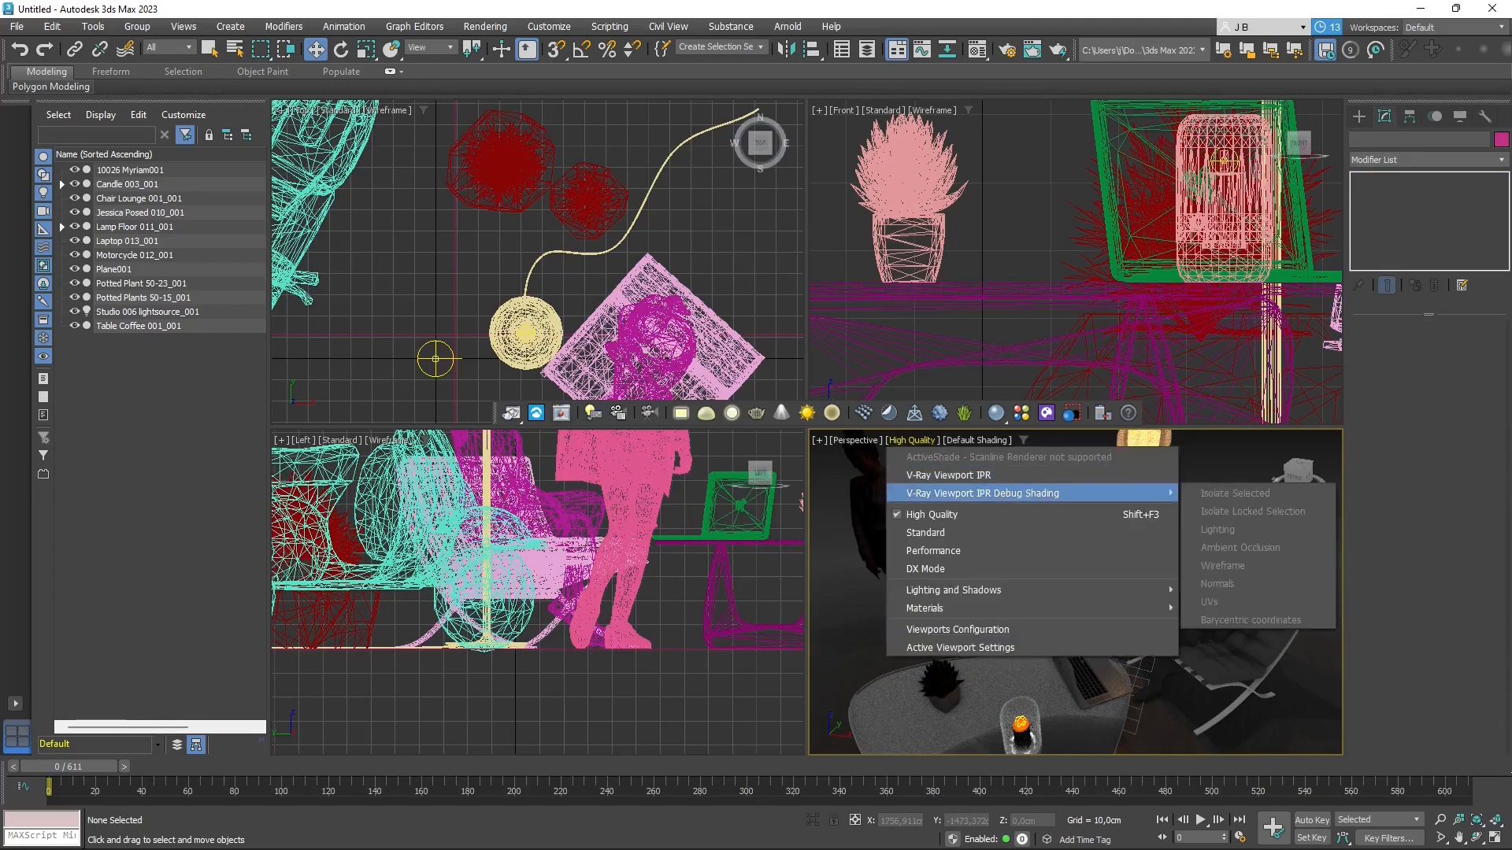
{"action": "left_click", "coordinate": [948, 475]}
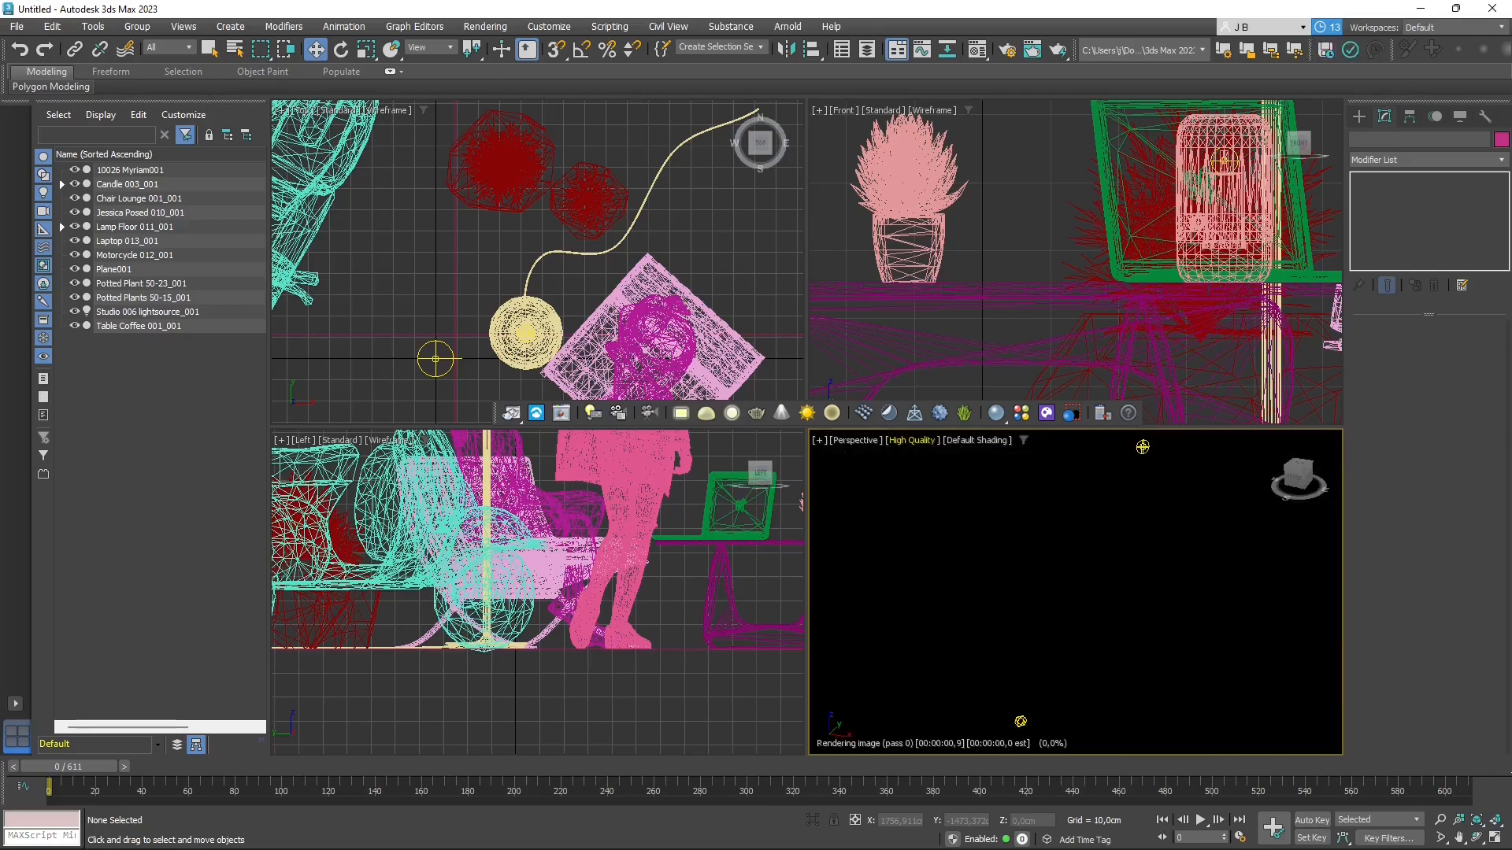
{"action": "left_click", "coordinate": [911, 440]}
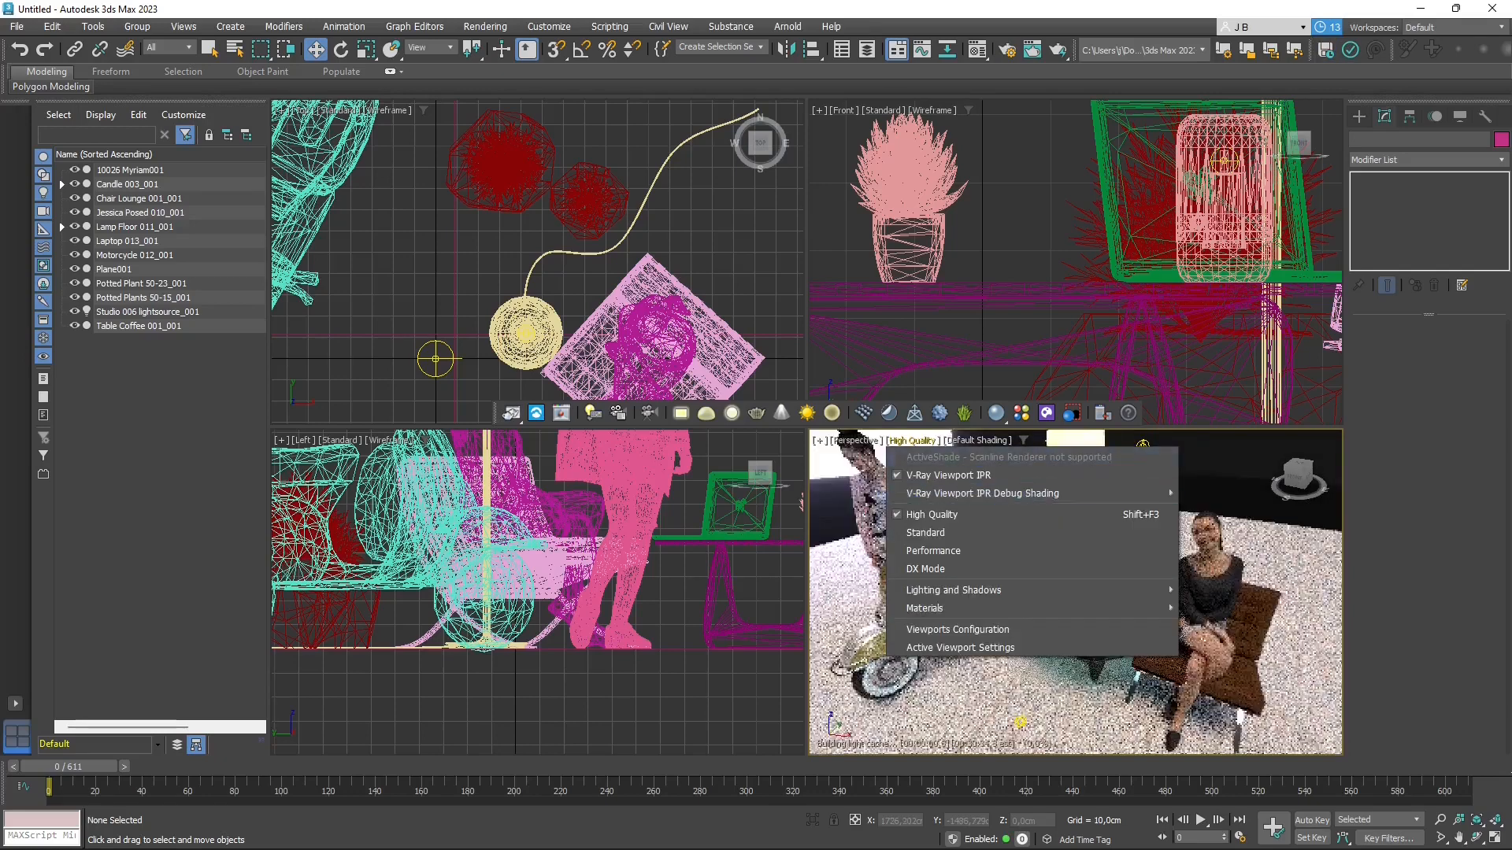
{"action": "left_click", "coordinate": [912, 440]}
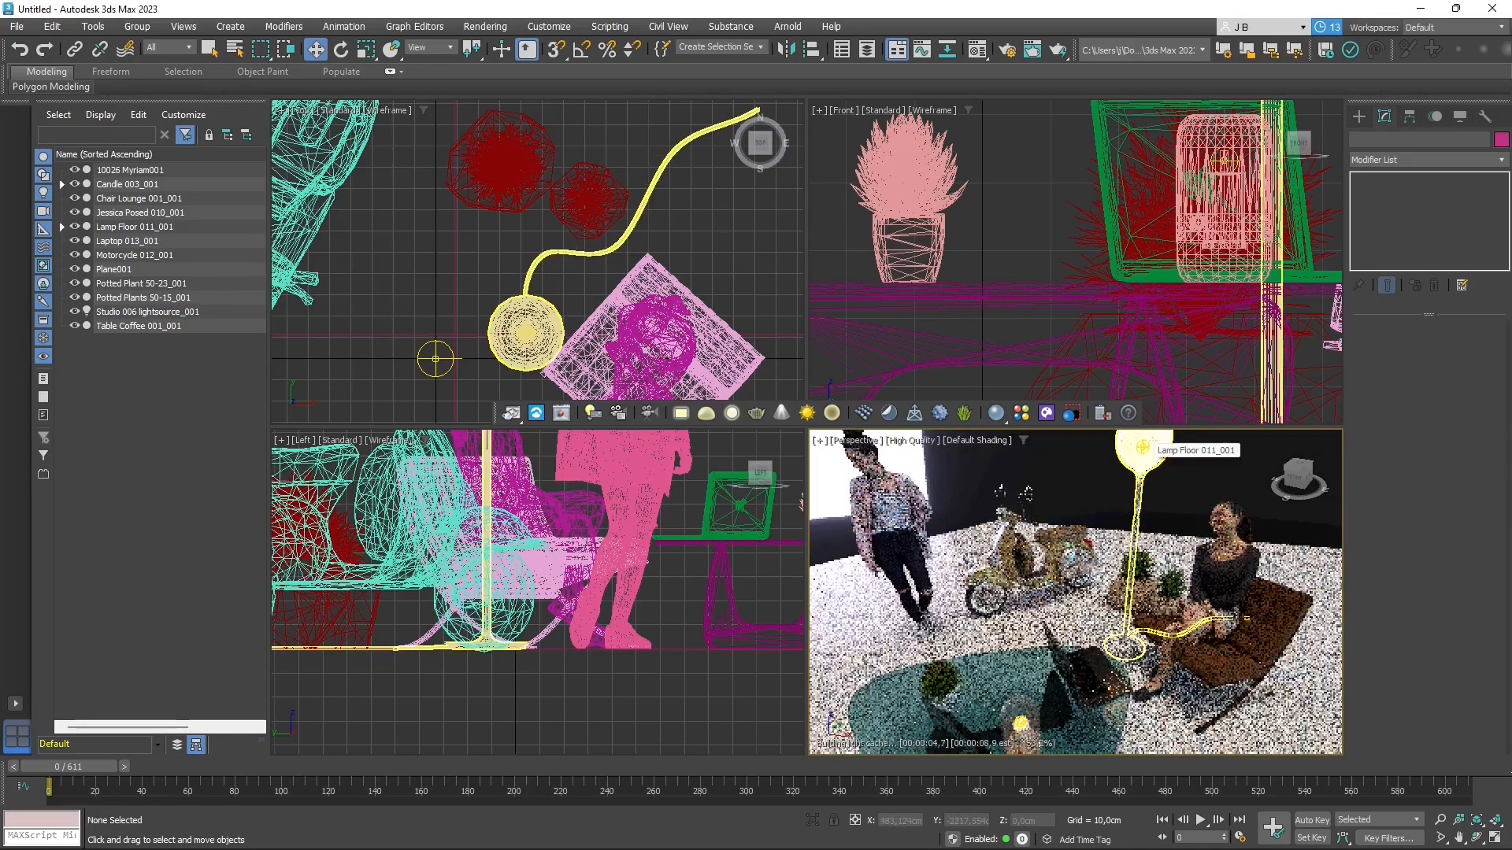
- Inspect the VRayLight parameters of the floor lamp's light source in the top view and clear the selection
{"action": "scroll", "coordinate": [504, 358], "scroll_direction": "up", "scroll_amount": 8}
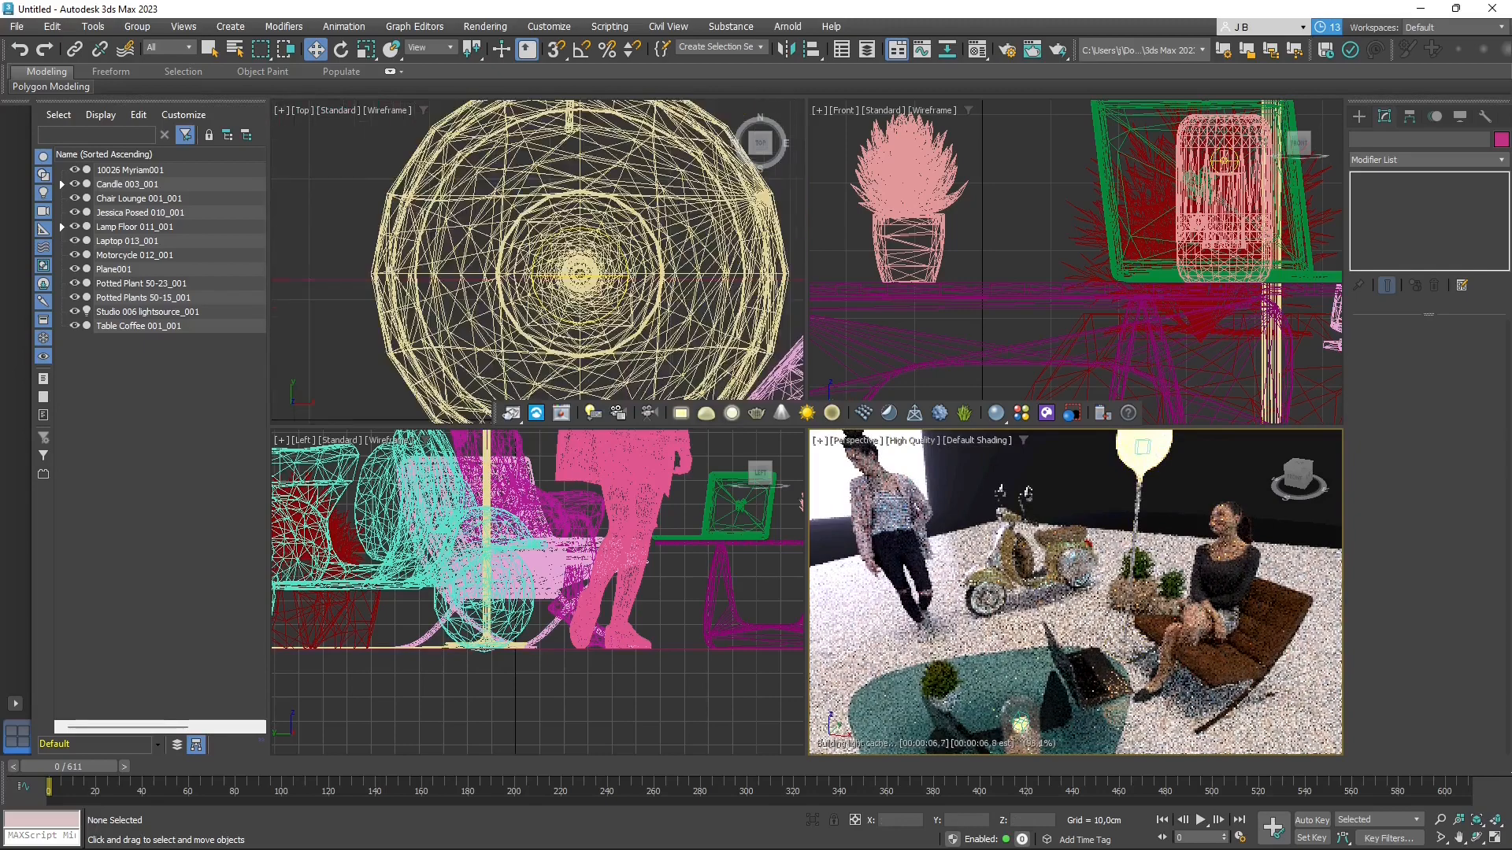
{"action": "scroll", "coordinate": [626, 260], "scroll_direction": "up", "scroll_amount": 4}
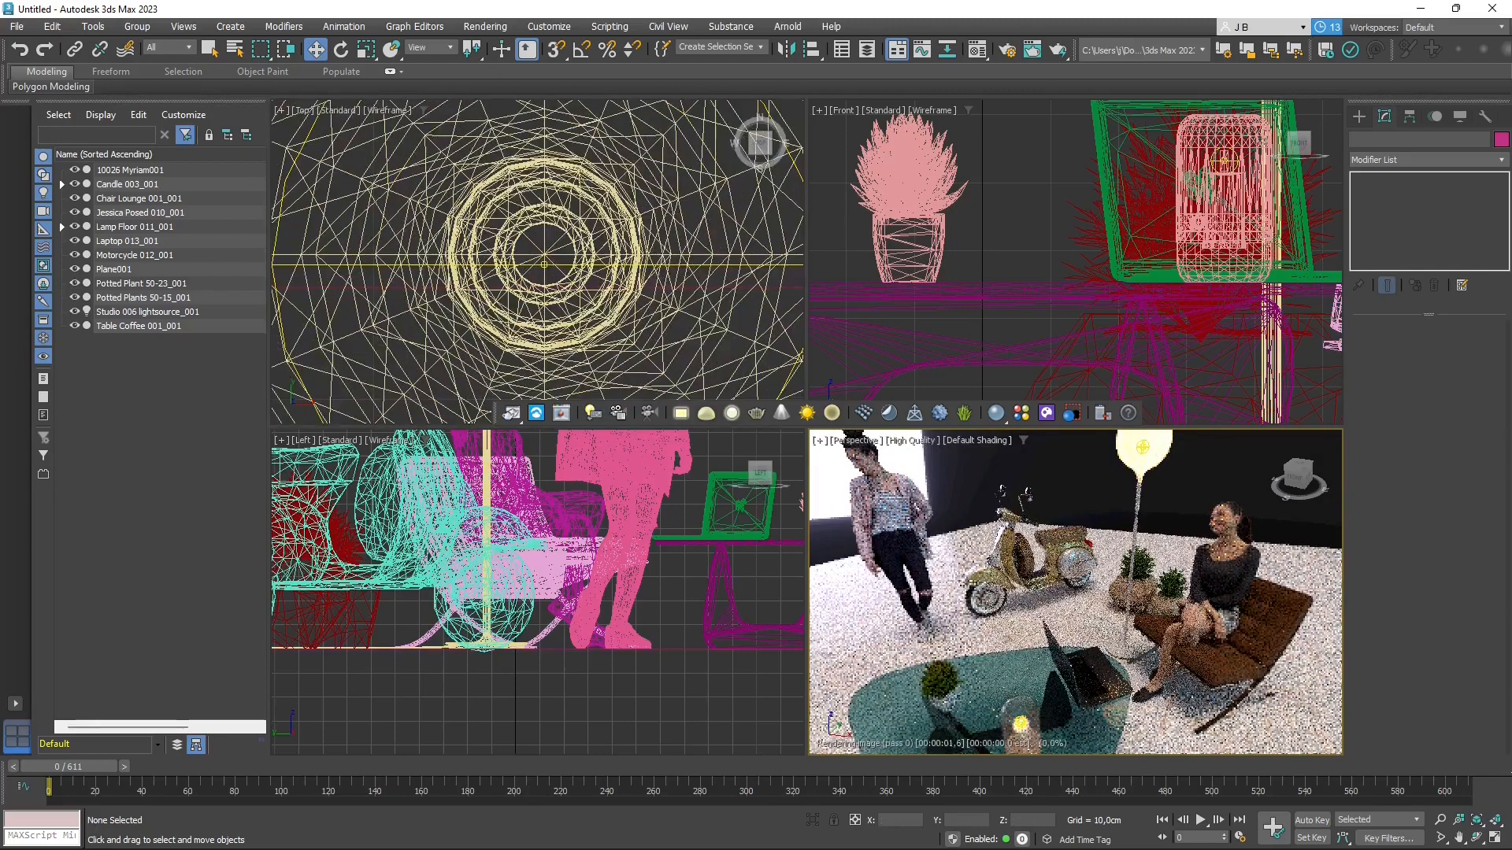
{"action": "left_click", "coordinate": [544, 264]}
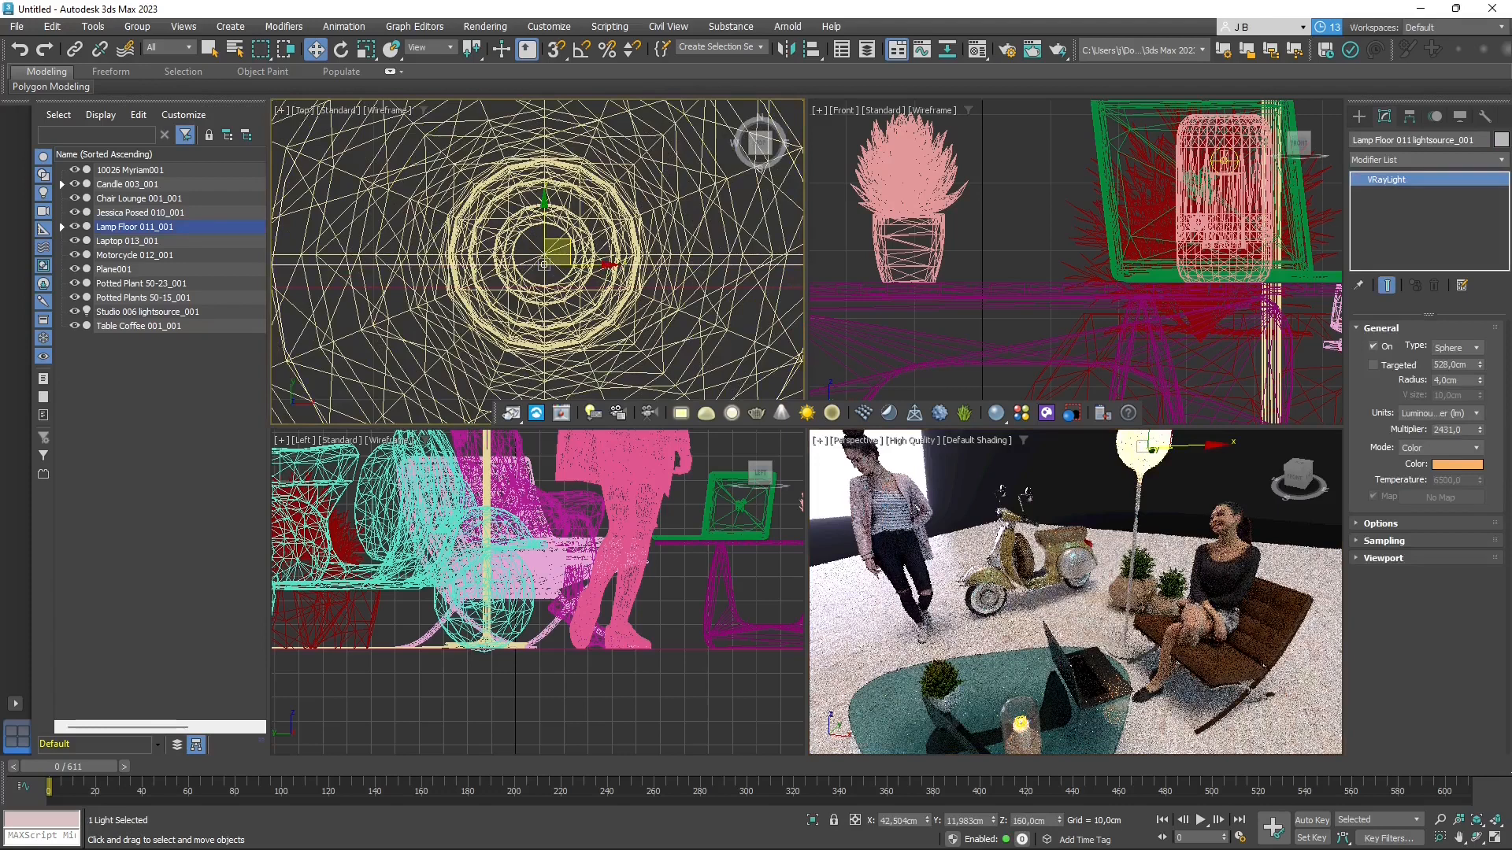
{"action": "left_click", "coordinate": [999, 207]}
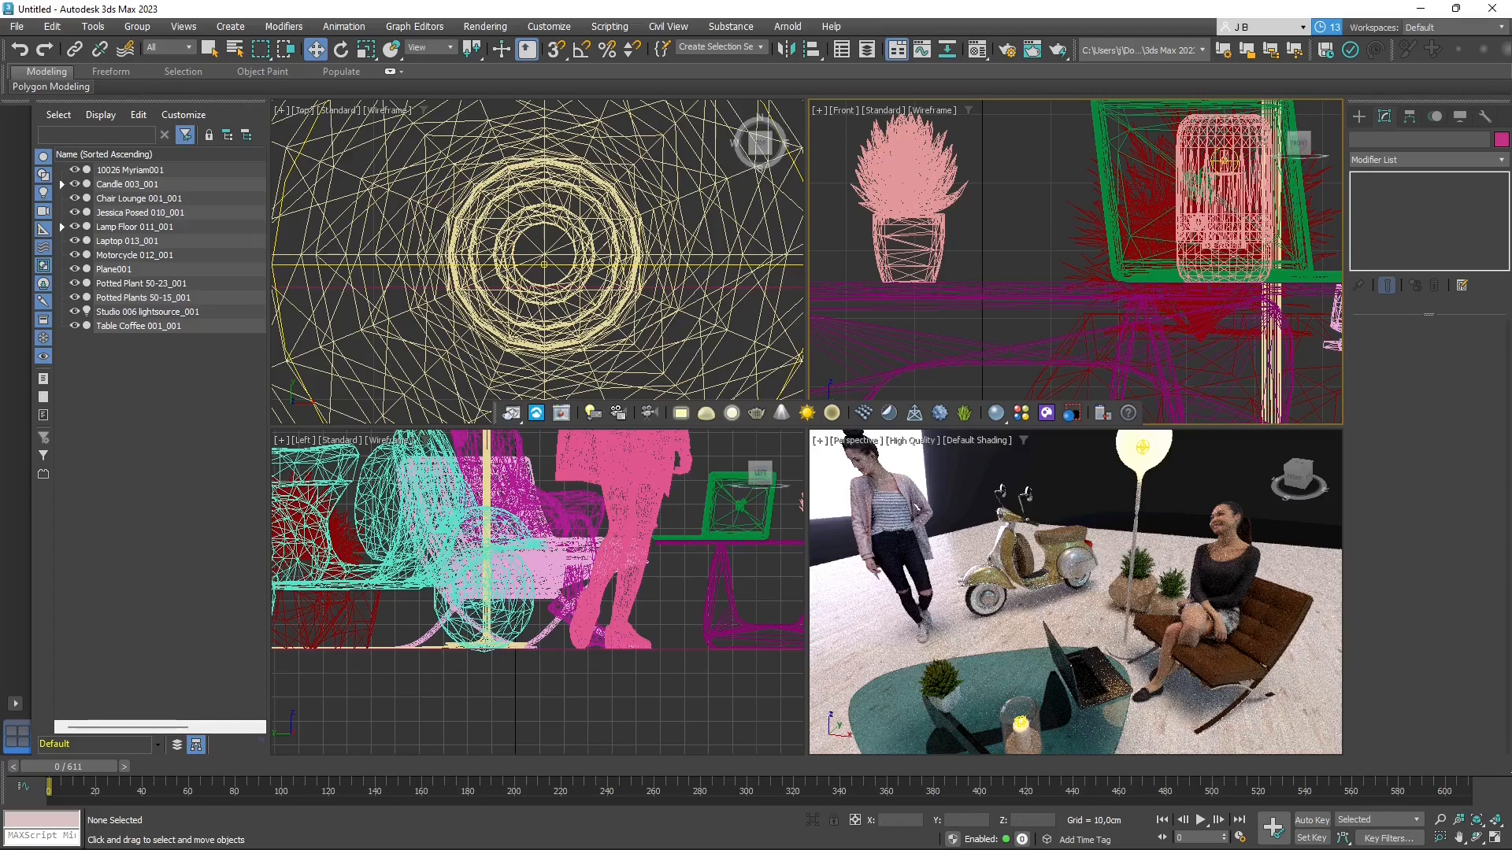
- Preview the perspective view with V-Ray Viewport IPR debug shading set to Lighting and to Ambient Occlusion
{"action": "left_click", "coordinate": [911, 440]}
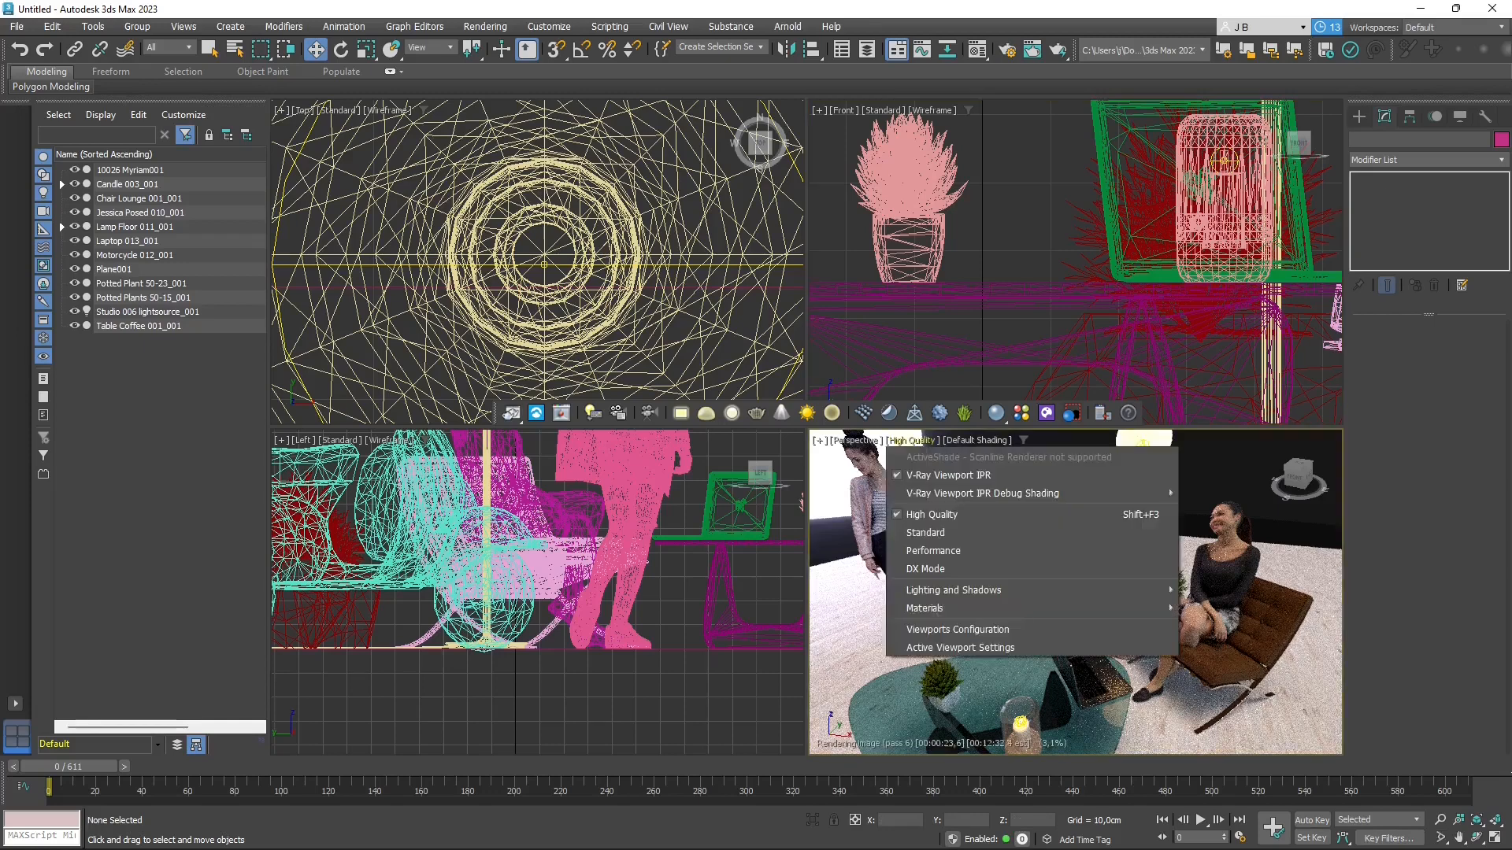
{"action": "mouse_move", "coordinate": [1024, 493]}
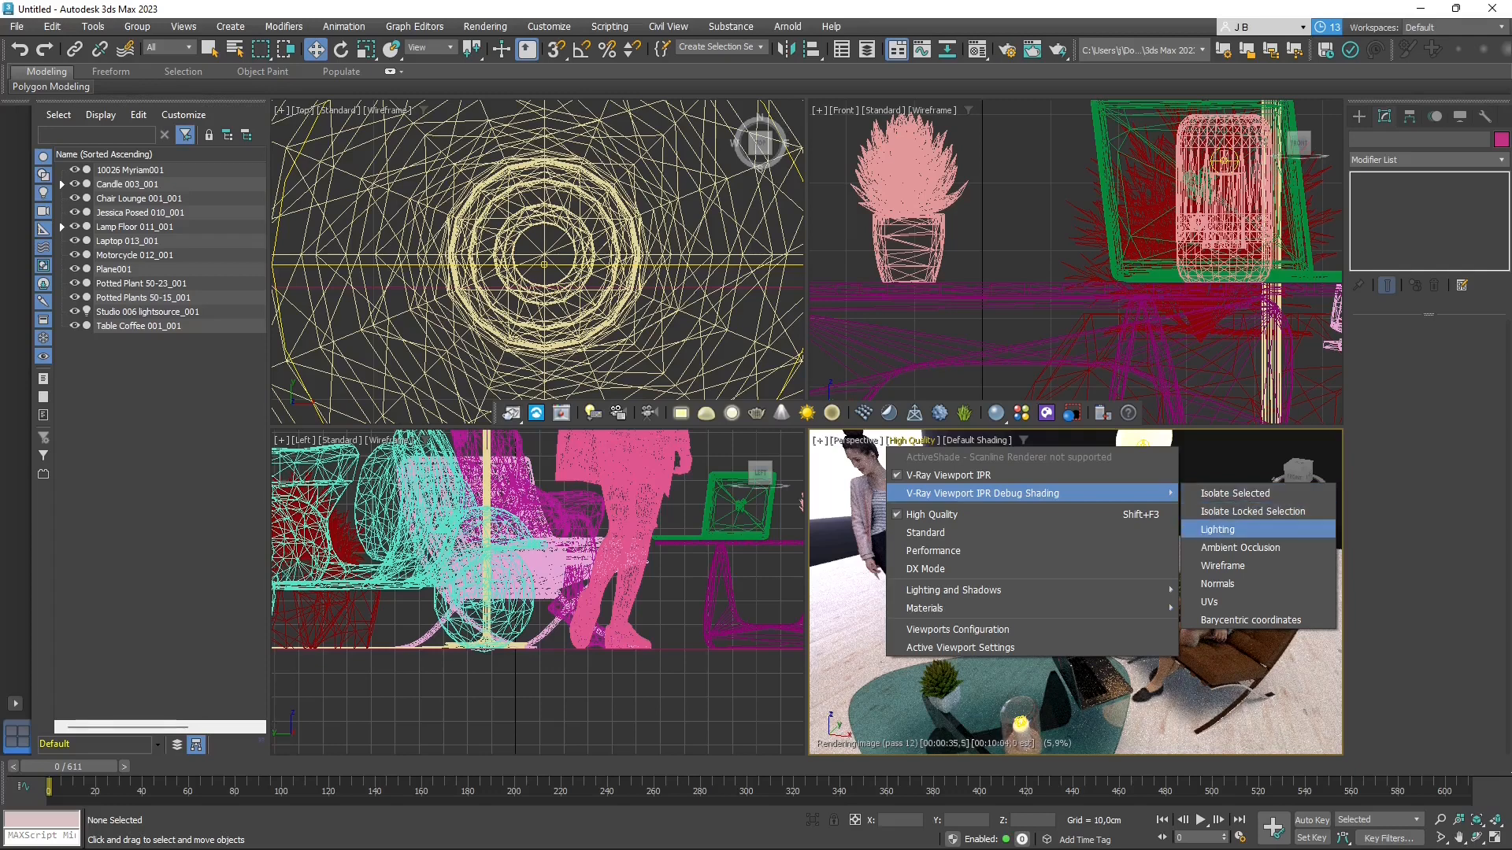
{"action": "left_click", "coordinate": [1217, 529]}
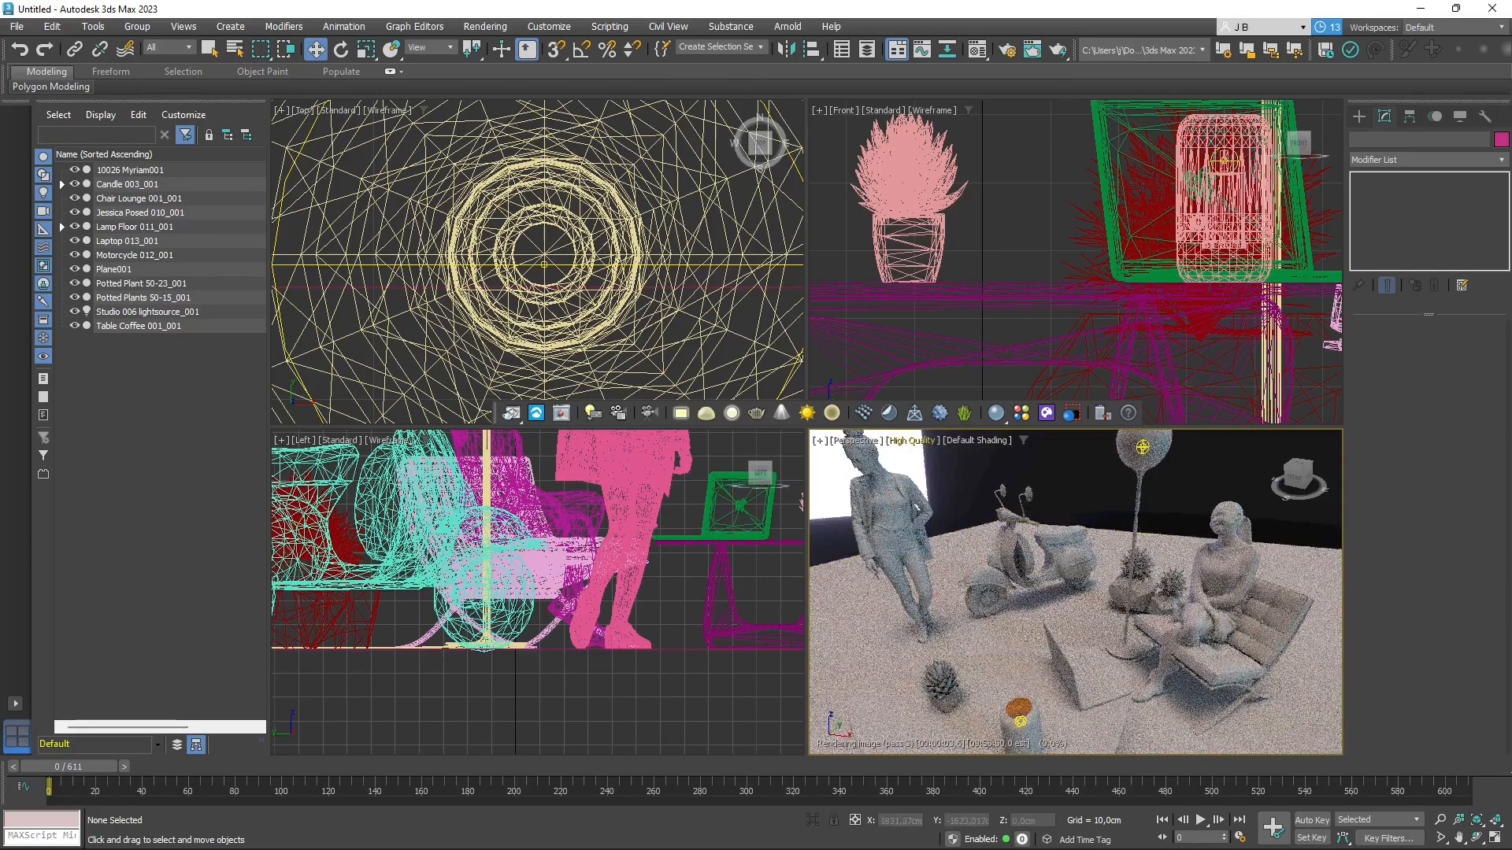
{"action": "left_click", "coordinate": [911, 440]}
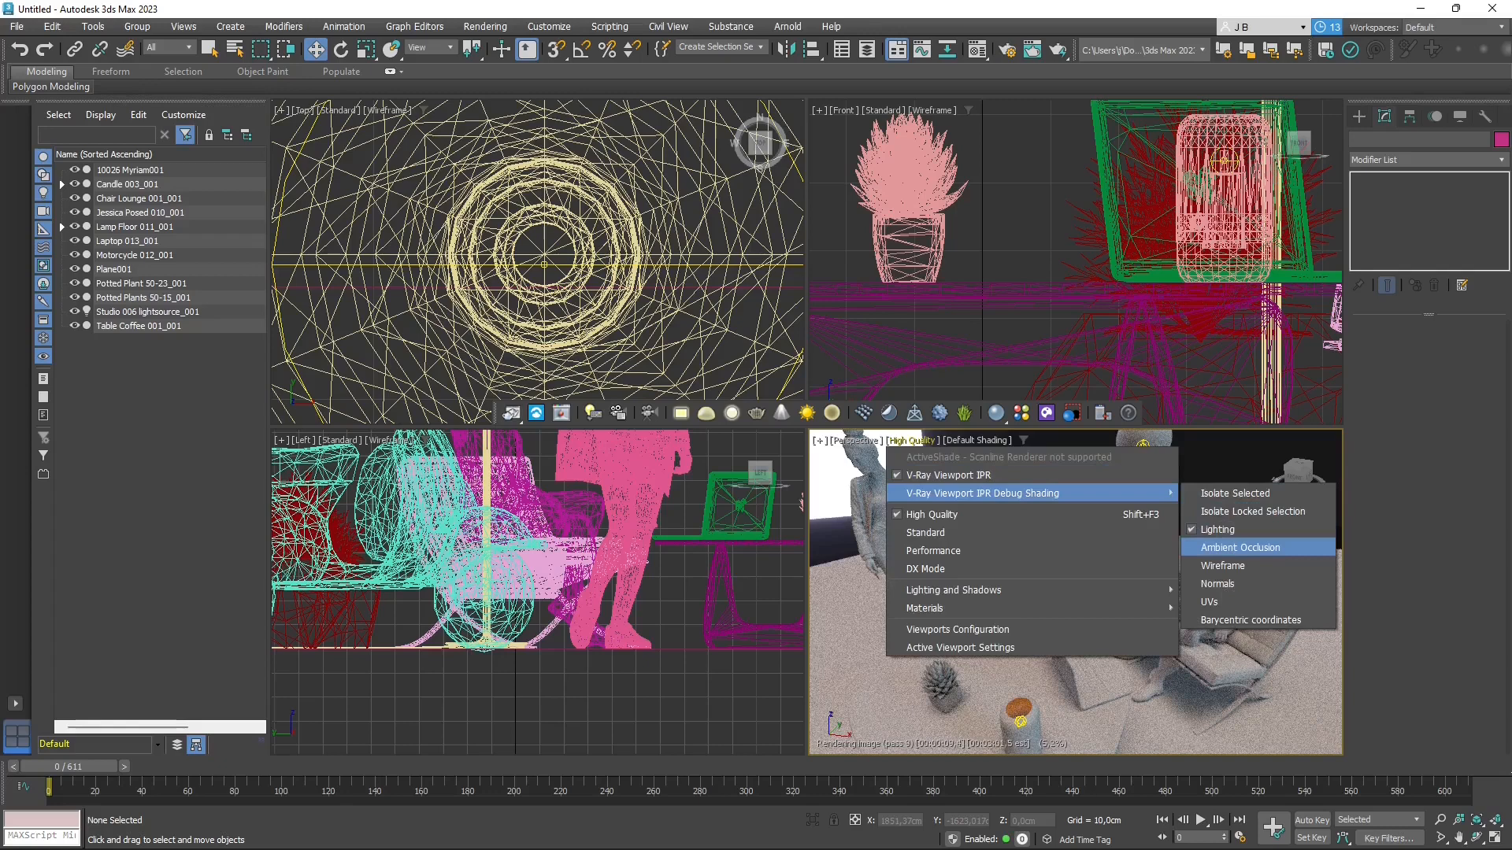
{"action": "left_click", "coordinate": [1241, 547]}
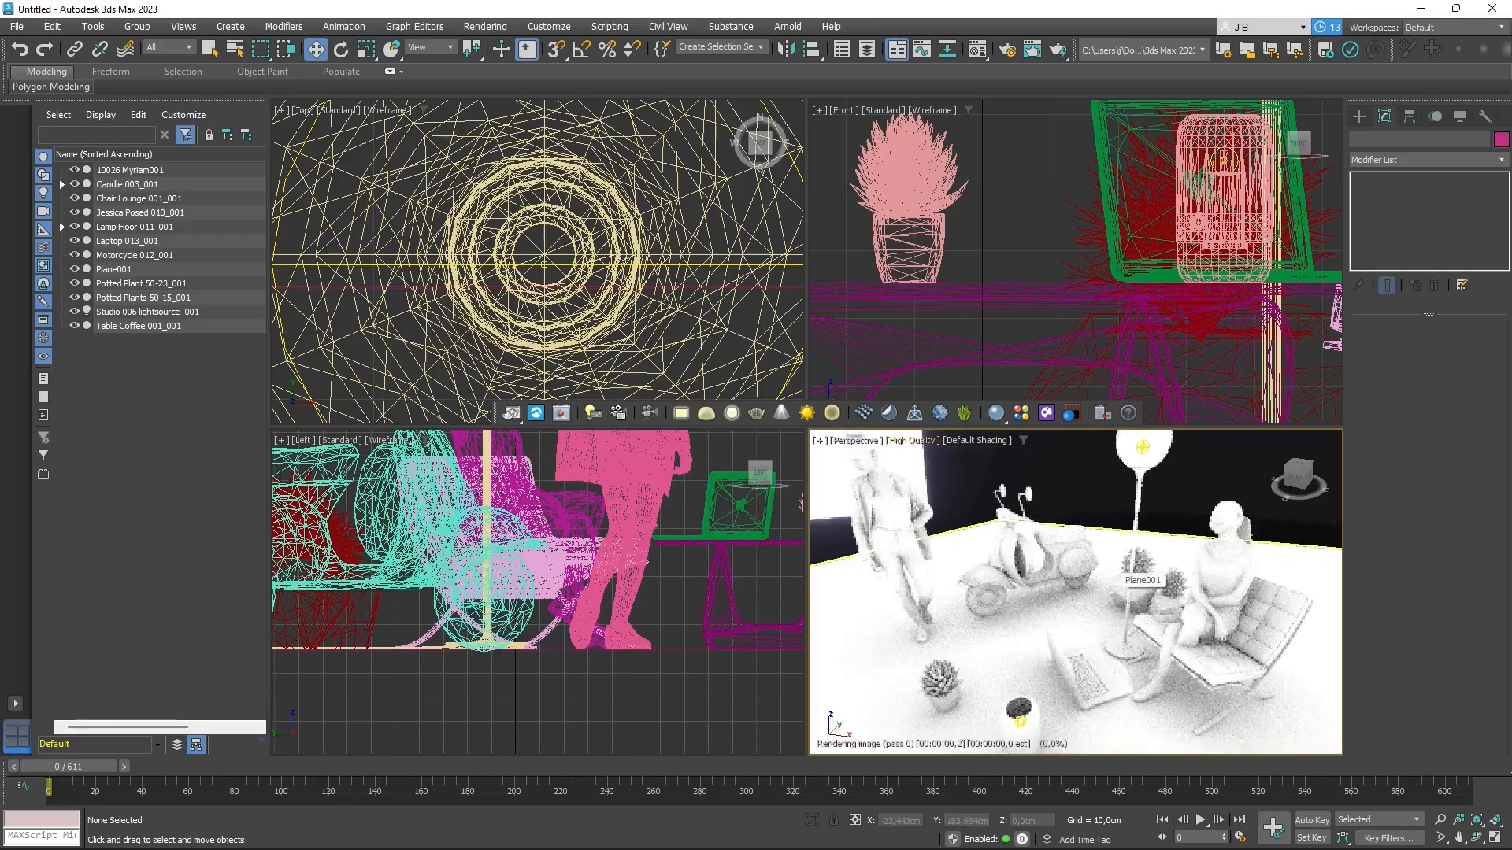
- Preview the perspective view with the IPR debug shading modes Wireframe and Normals
{"action": "left_click", "coordinate": [912, 441]}
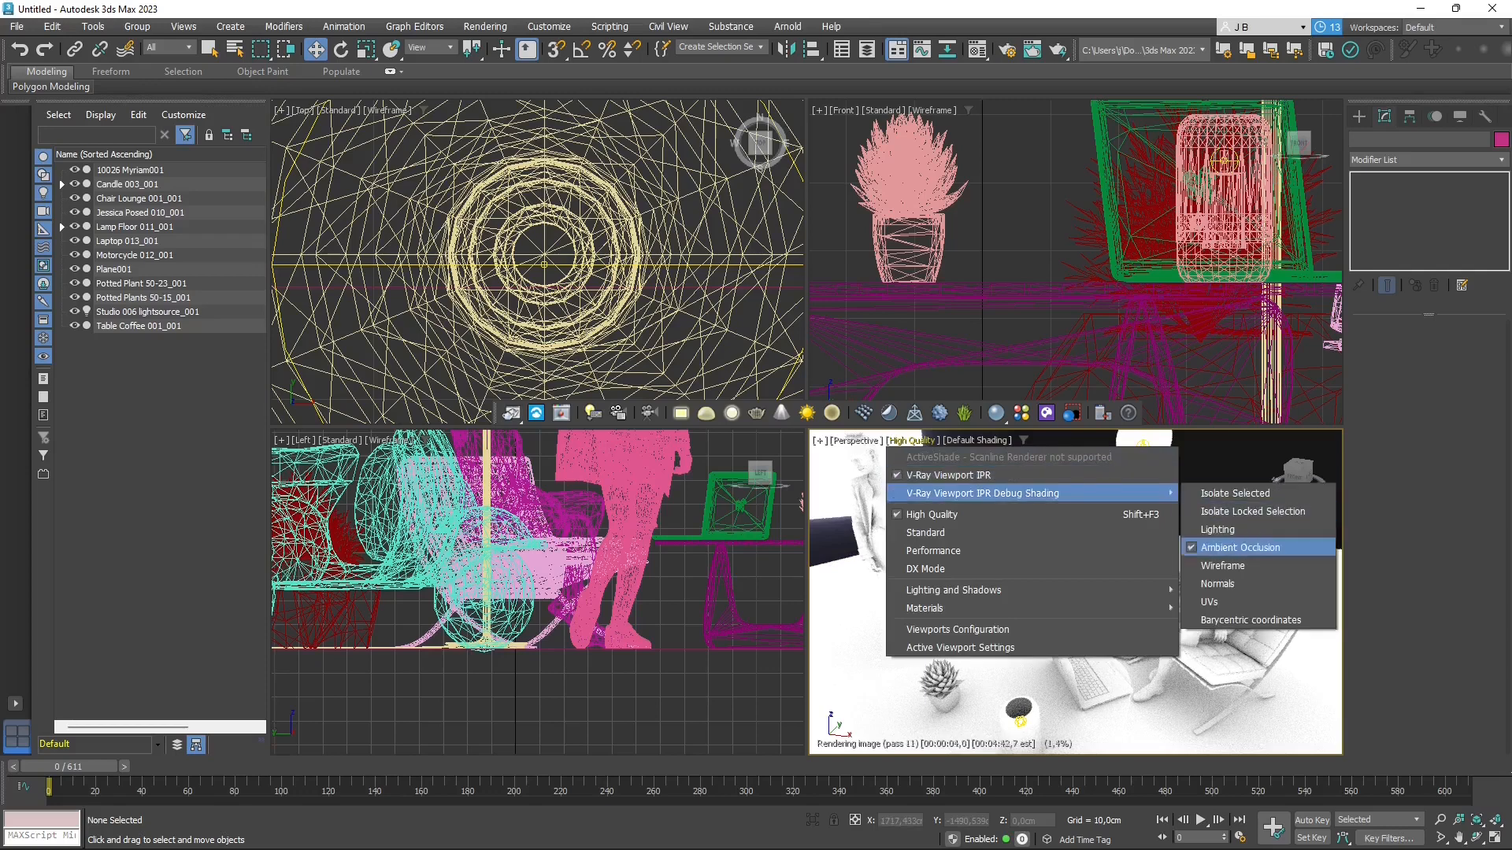
{"action": "left_click", "coordinate": [1223, 565]}
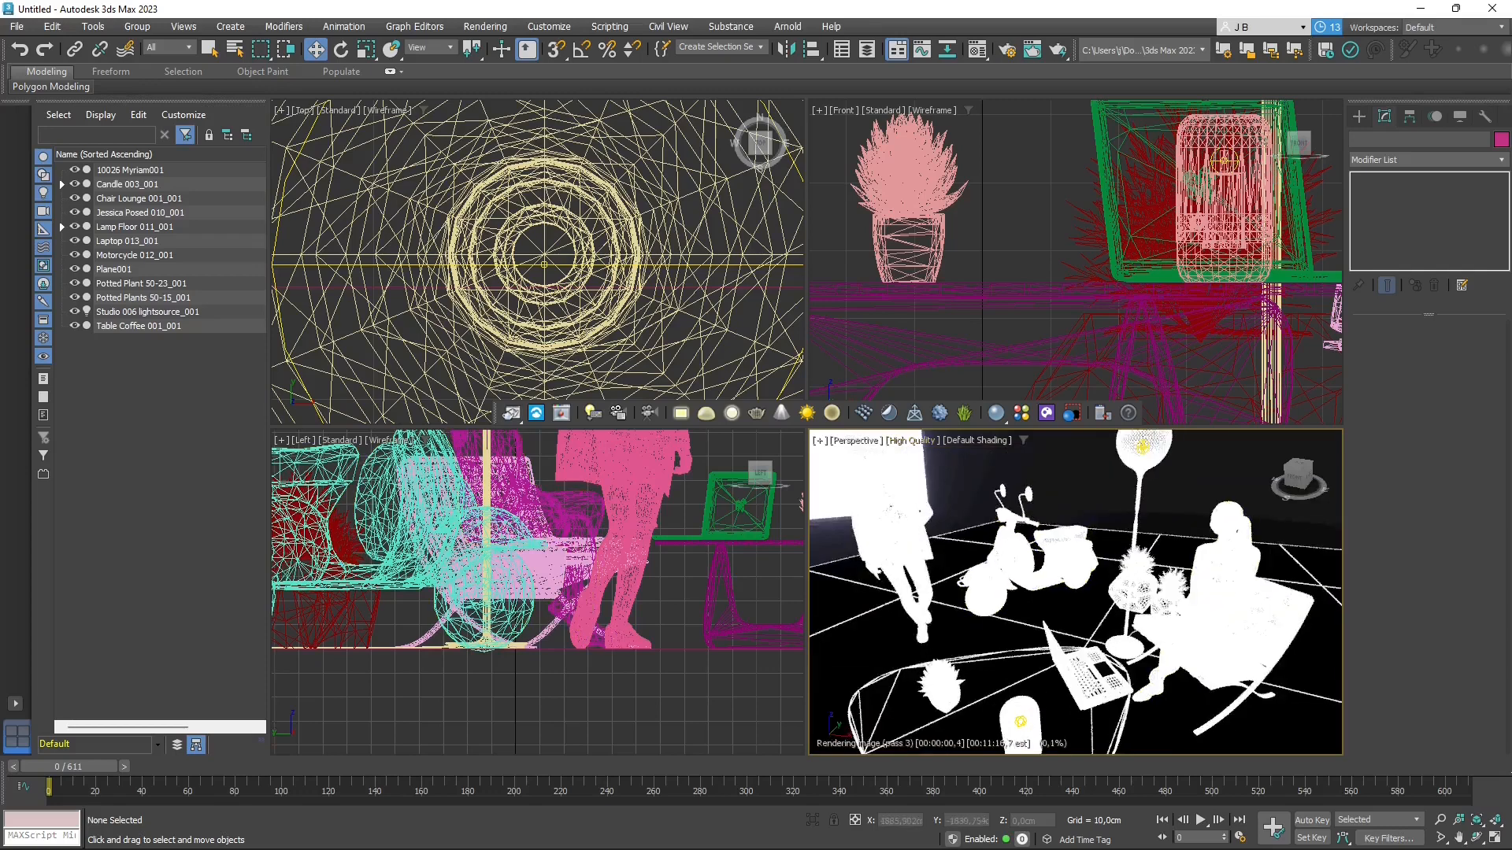
{"action": "left_click", "coordinate": [912, 441]}
{"action": "mouse_move", "coordinate": [984, 493]}
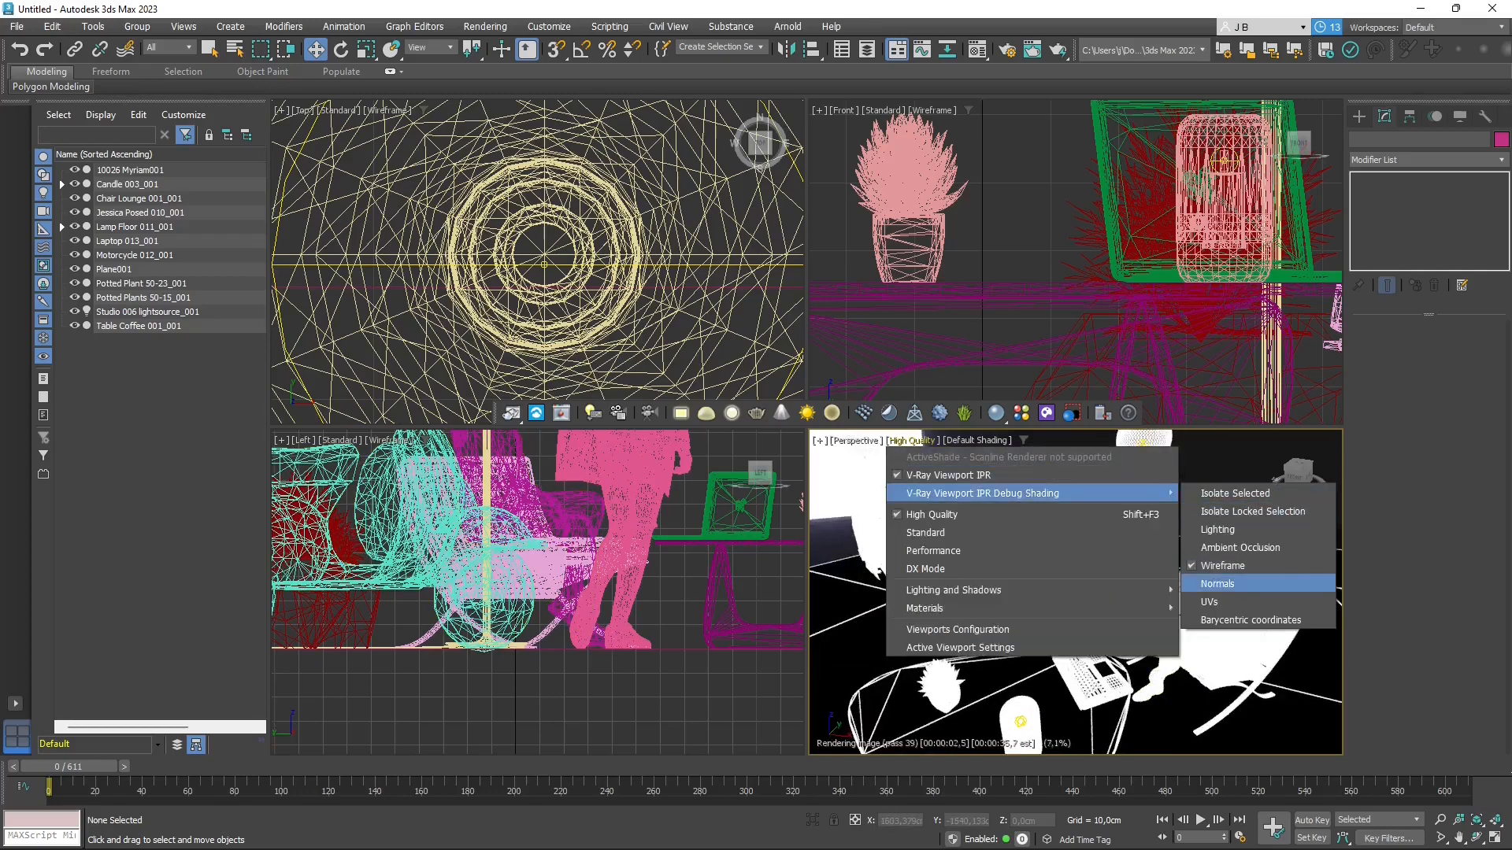
{"action": "left_click", "coordinate": [1217, 584]}
- Preview the scene with UVs debug shading and switch the IPR debug mode to Isolate Locked Selection
{"action": "left_click", "coordinate": [912, 441]}
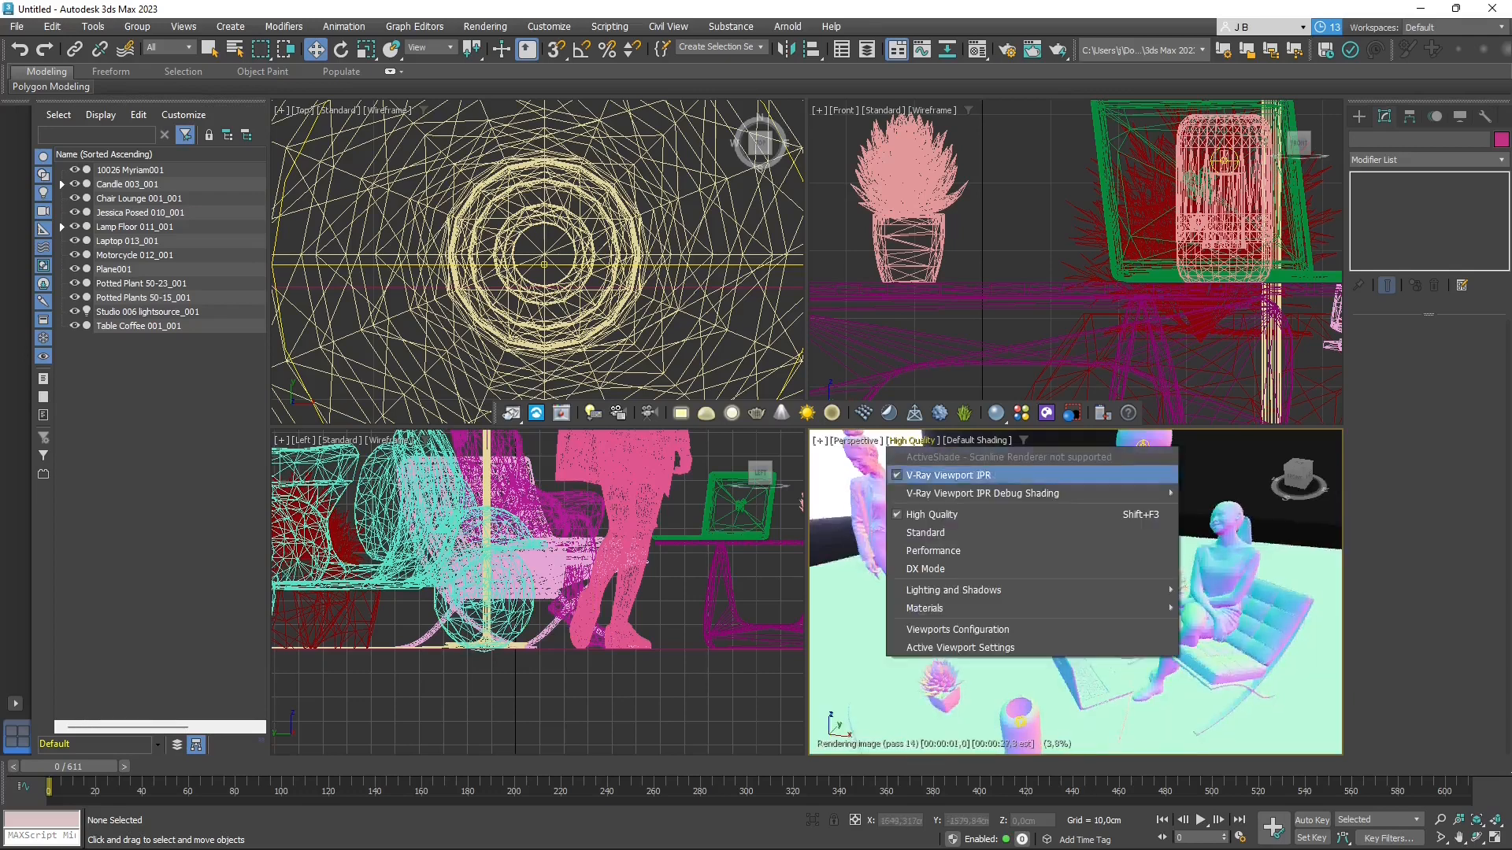
{"action": "mouse_move", "coordinate": [984, 493]}
{"action": "left_click", "coordinate": [1218, 613]}
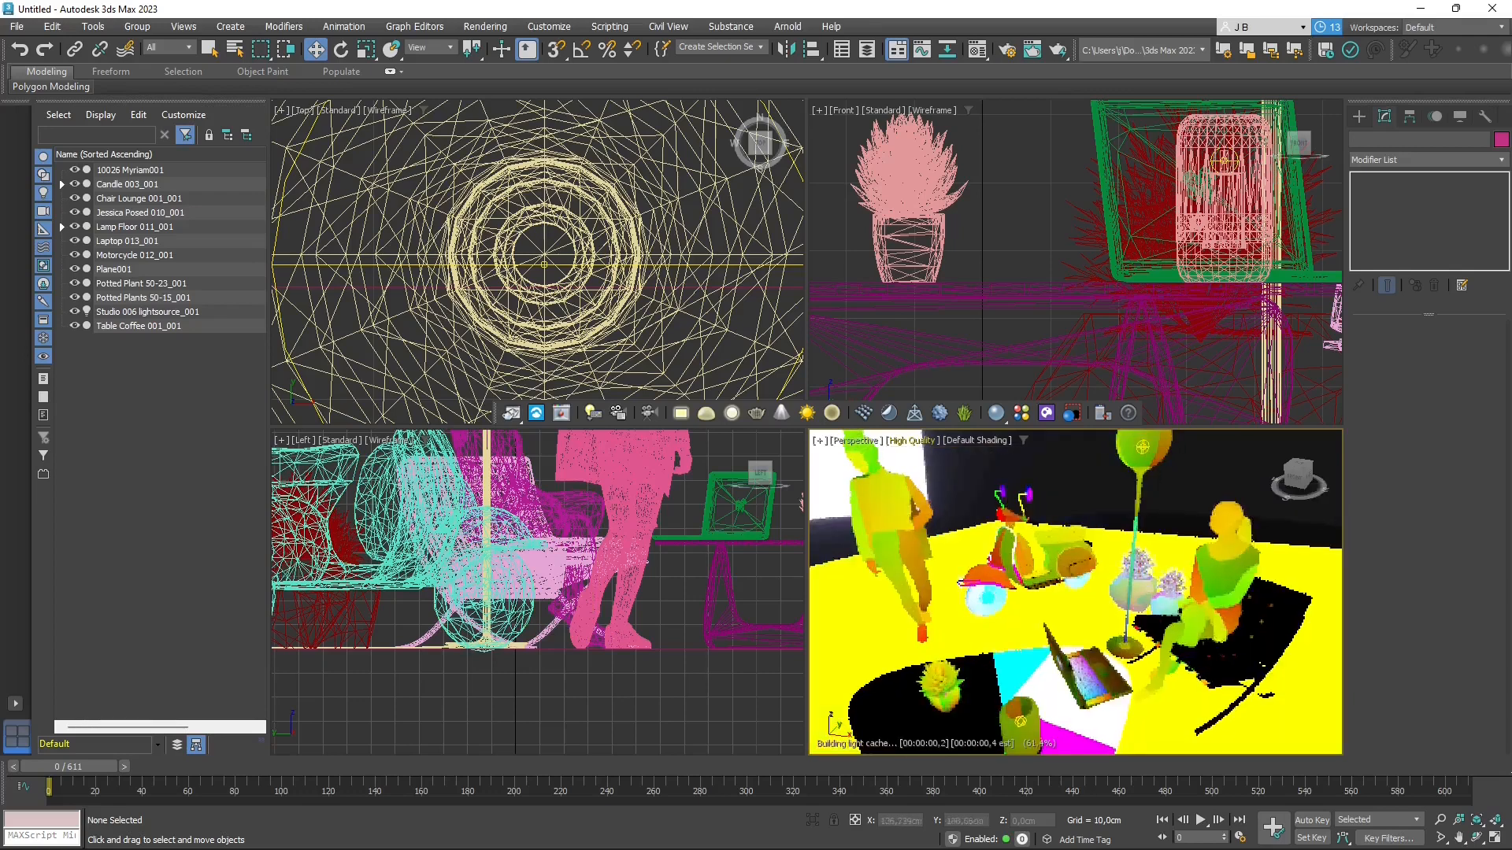
{"action": "left_click", "coordinate": [912, 441]}
{"action": "mouse_move", "coordinate": [985, 493]}
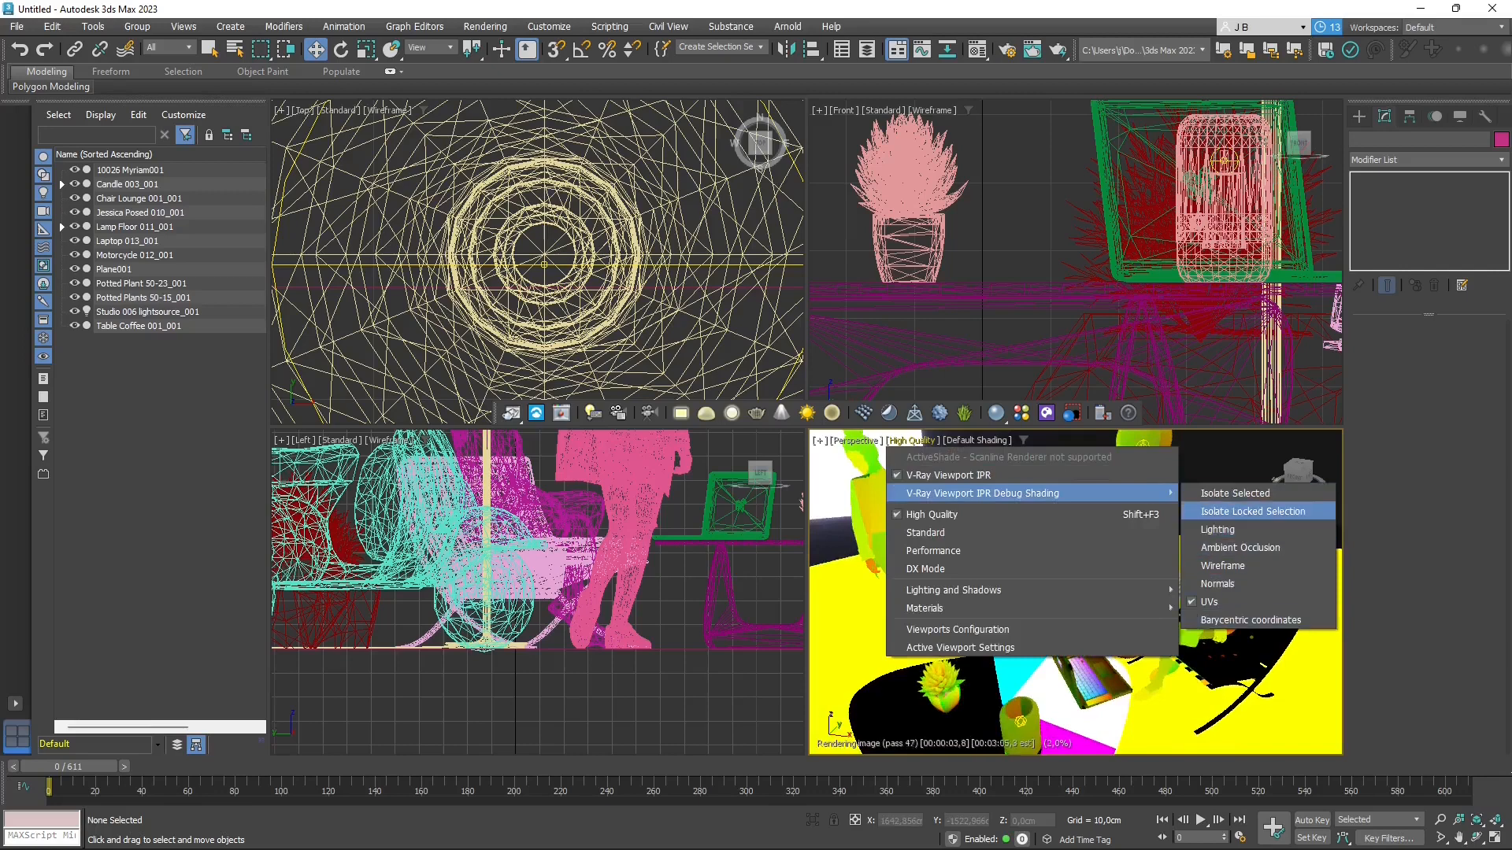
{"action": "left_click", "coordinate": [1253, 511]}
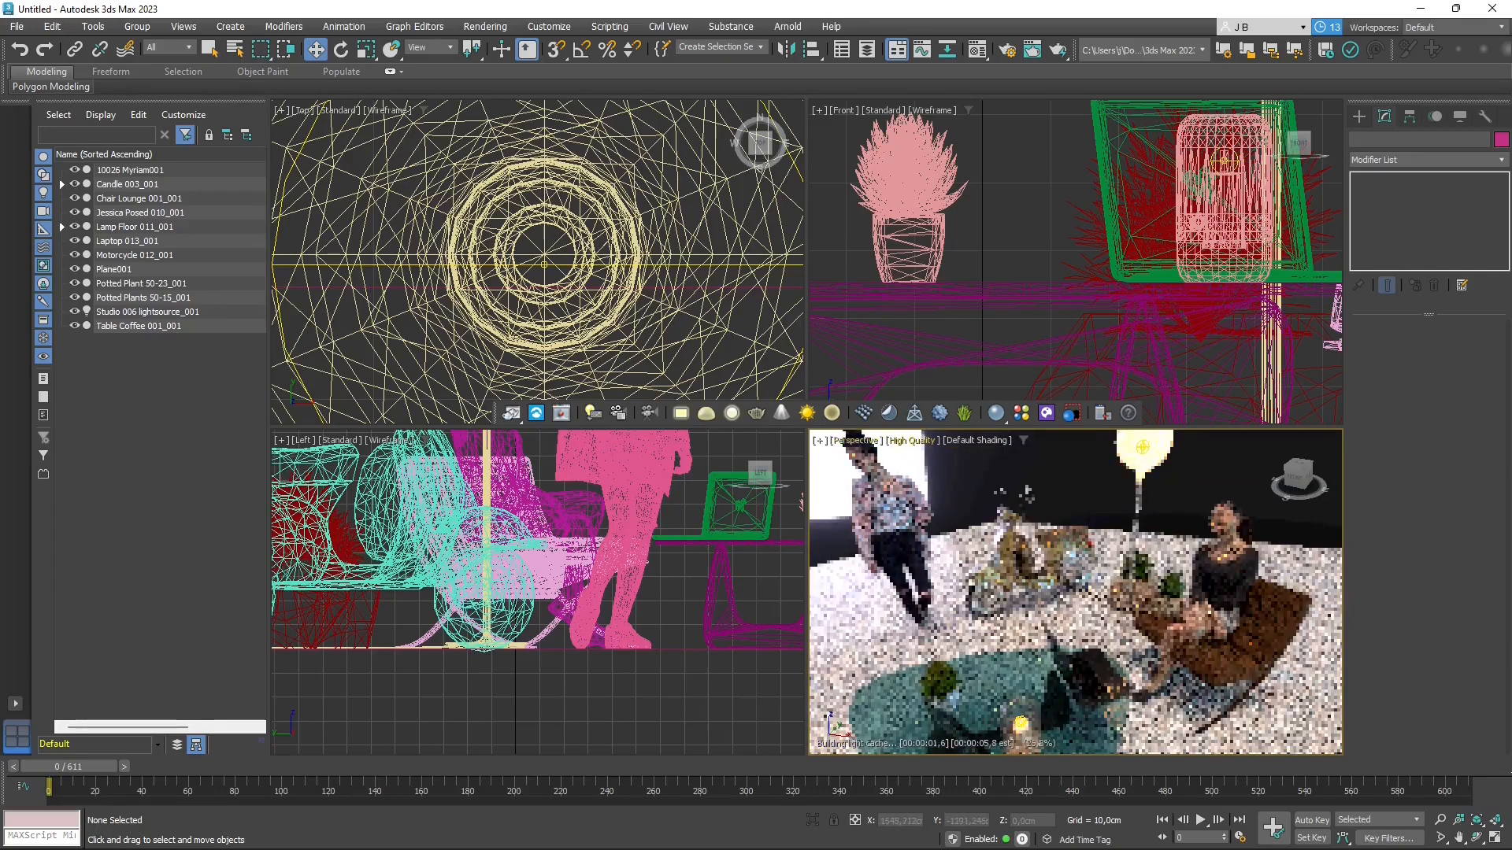
- Select the motorcycle and isolate it in the perspective render with the Isolate Selected debug shading mode
{"action": "left_click", "coordinate": [912, 441]}
{"action": "mouse_move", "coordinate": [984, 493]}
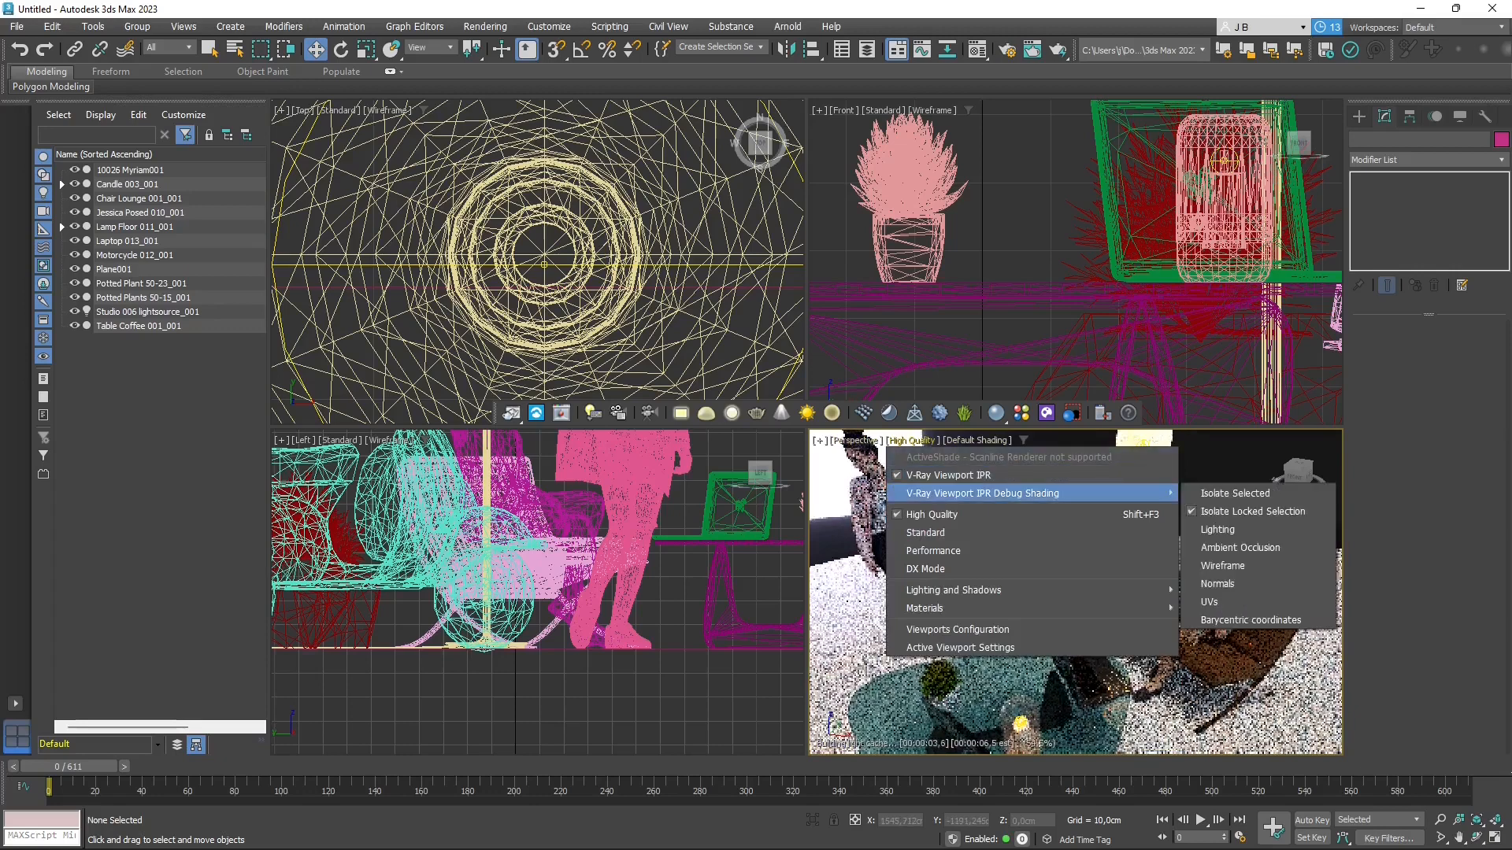
{"action": "left_click", "coordinate": [1251, 493]}
{"action": "left_click", "coordinate": [1042, 561]}
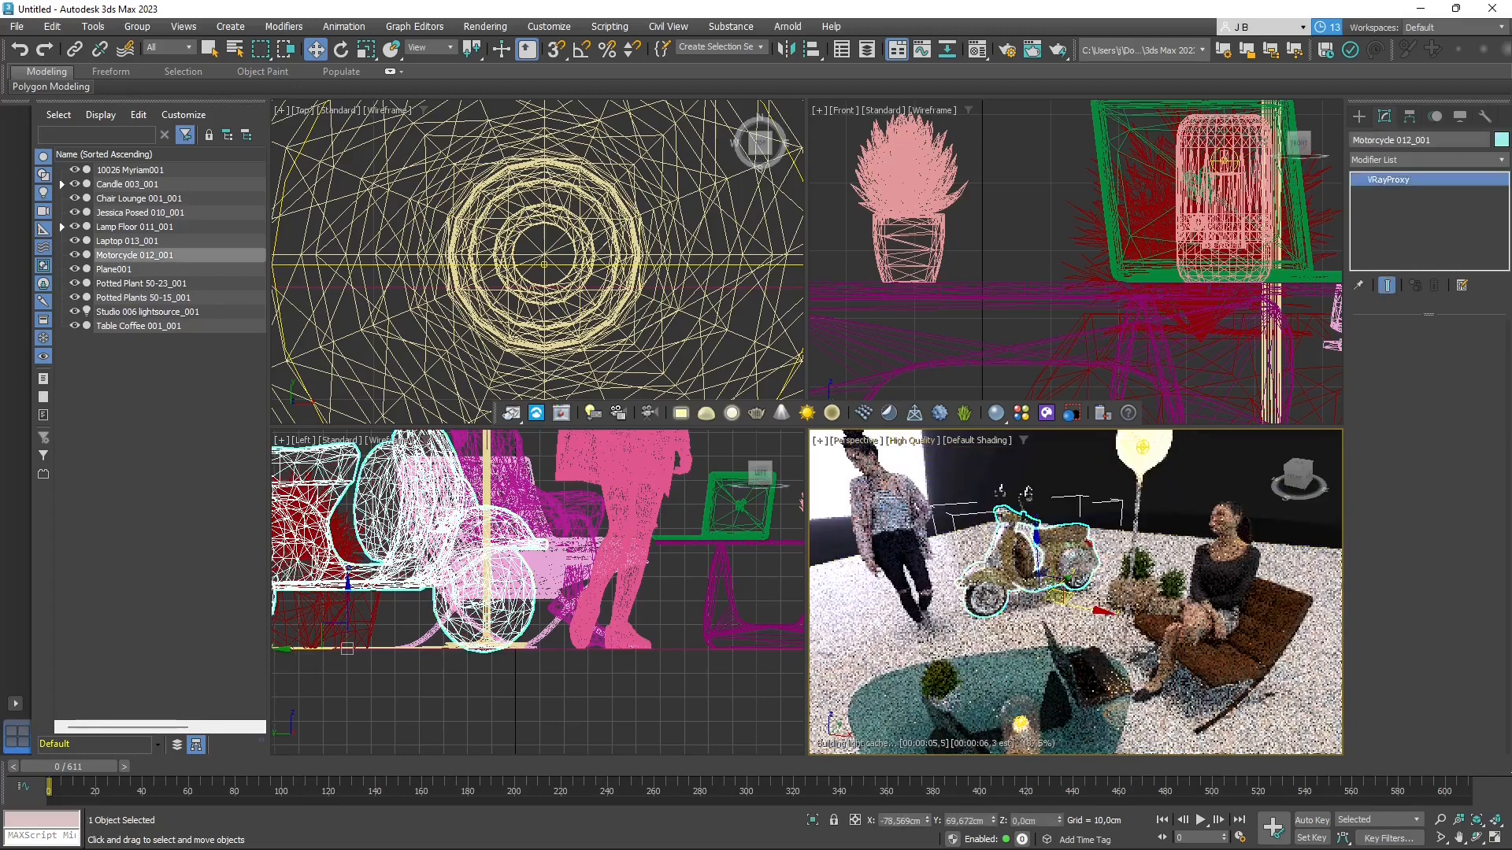
{"action": "left_click", "coordinate": [912, 441]}
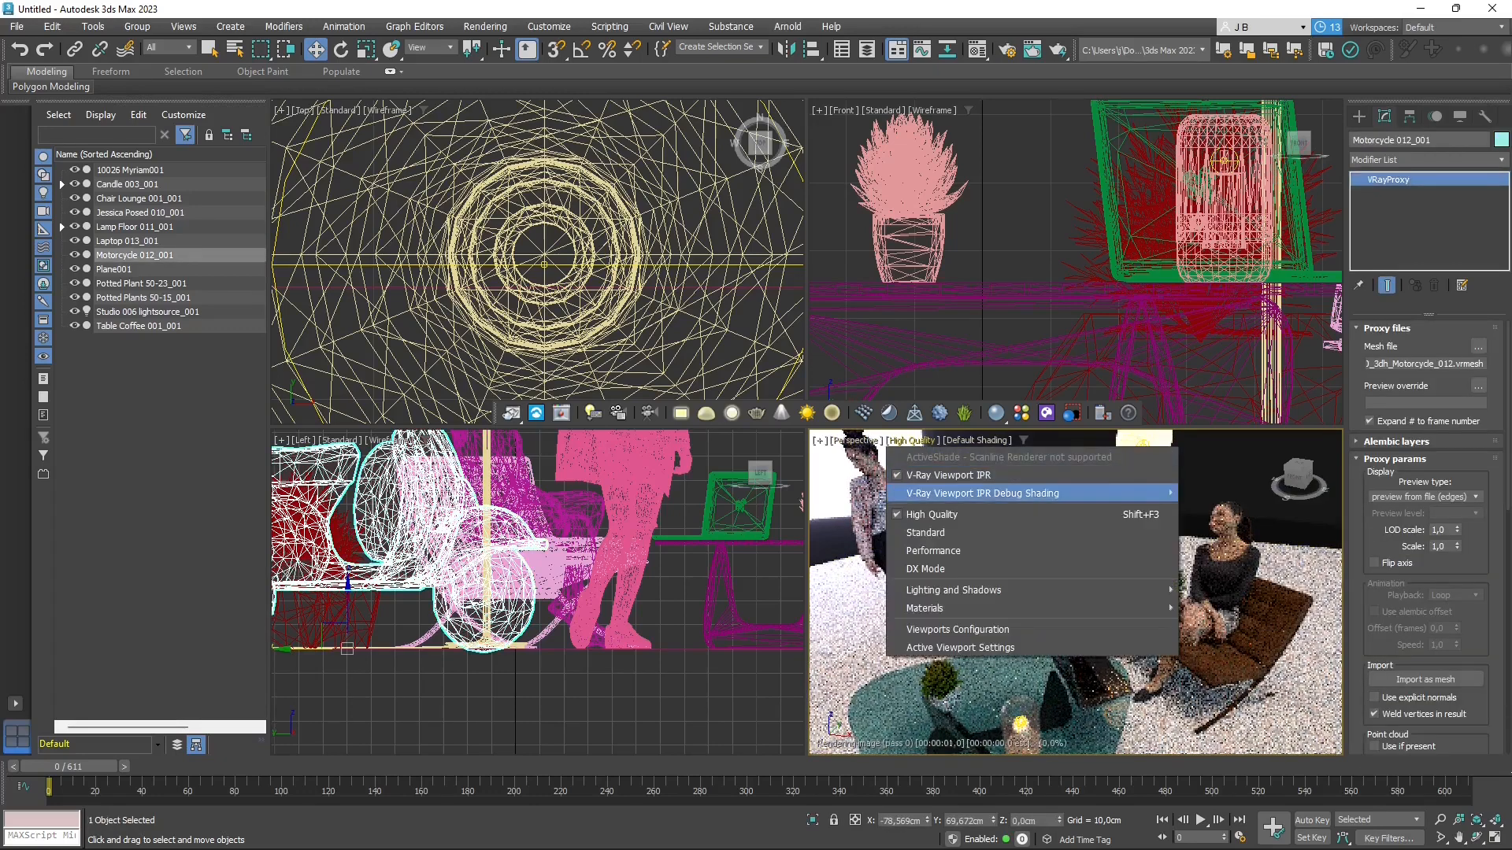
{"action": "mouse_move", "coordinate": [984, 493]}
{"action": "left_click", "coordinate": [1250, 493]}
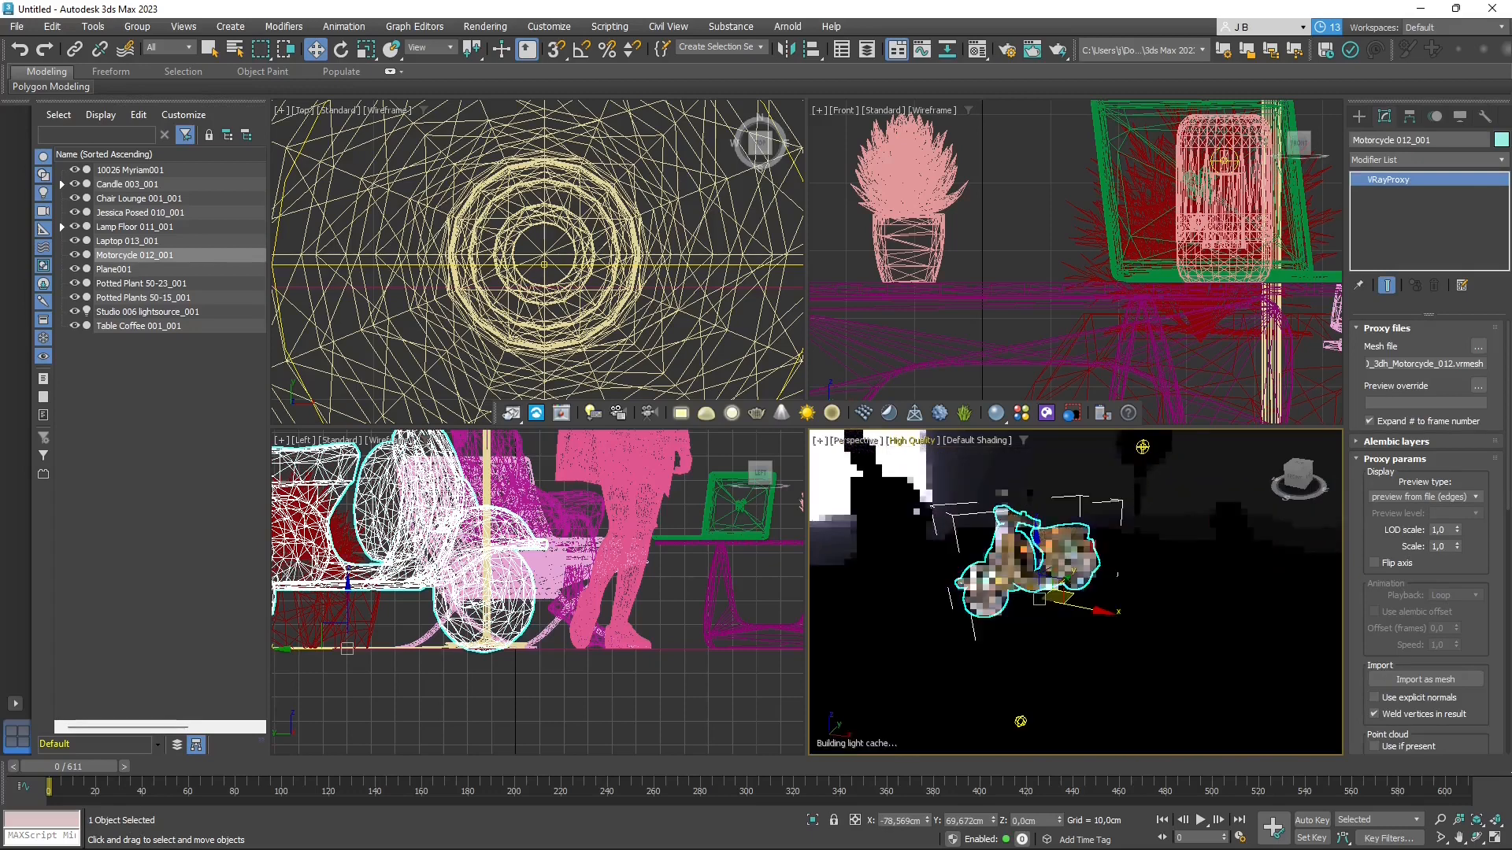
- Turn off Isolate Selected debug shading in the perspective view and deselect the motorcycle
{"action": "left_click", "coordinate": [911, 441]}
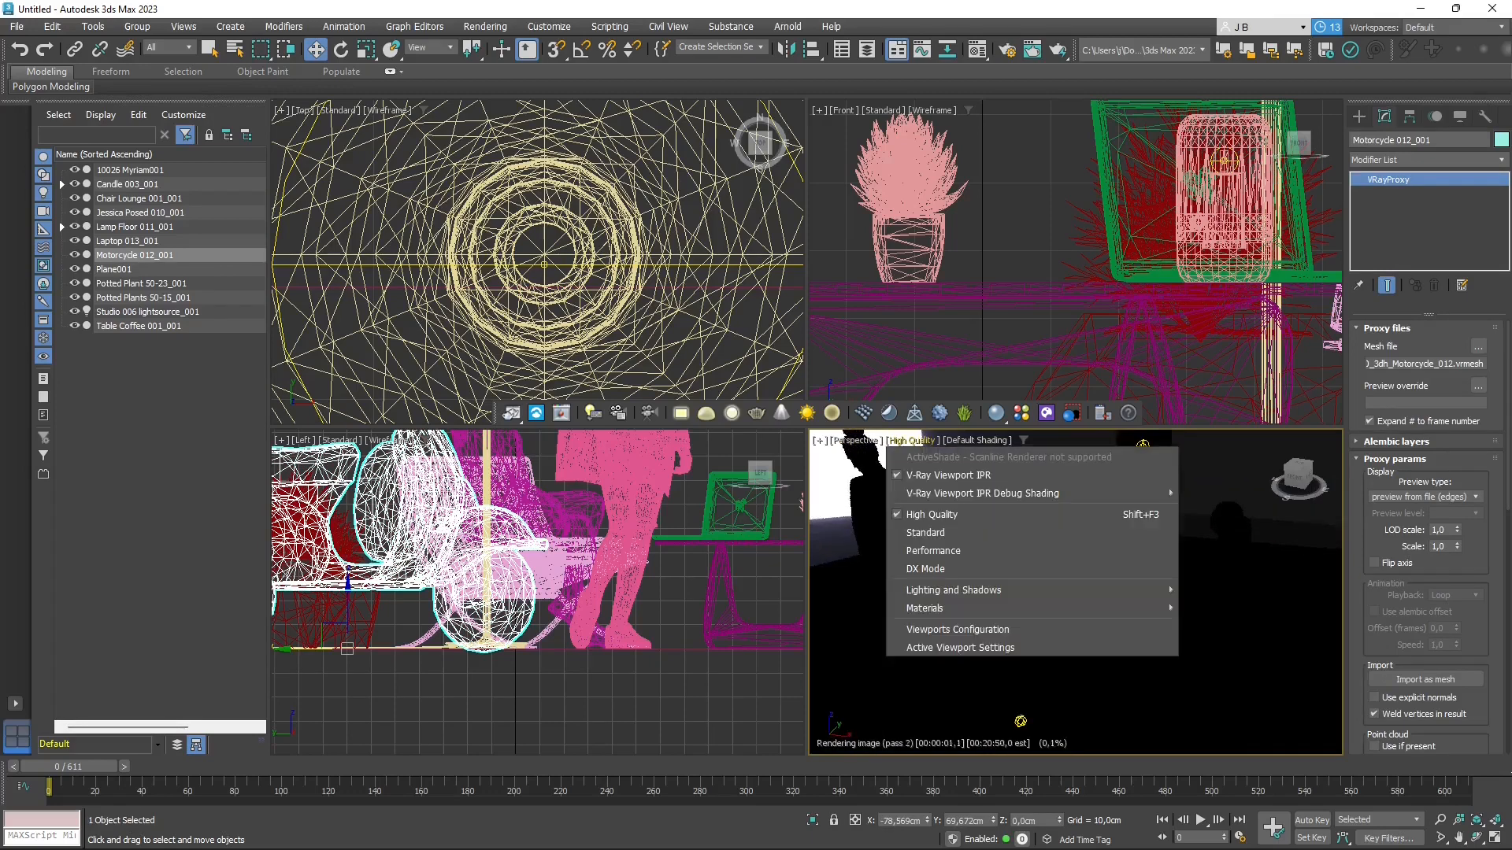
{"action": "mouse_move", "coordinate": [1013, 493]}
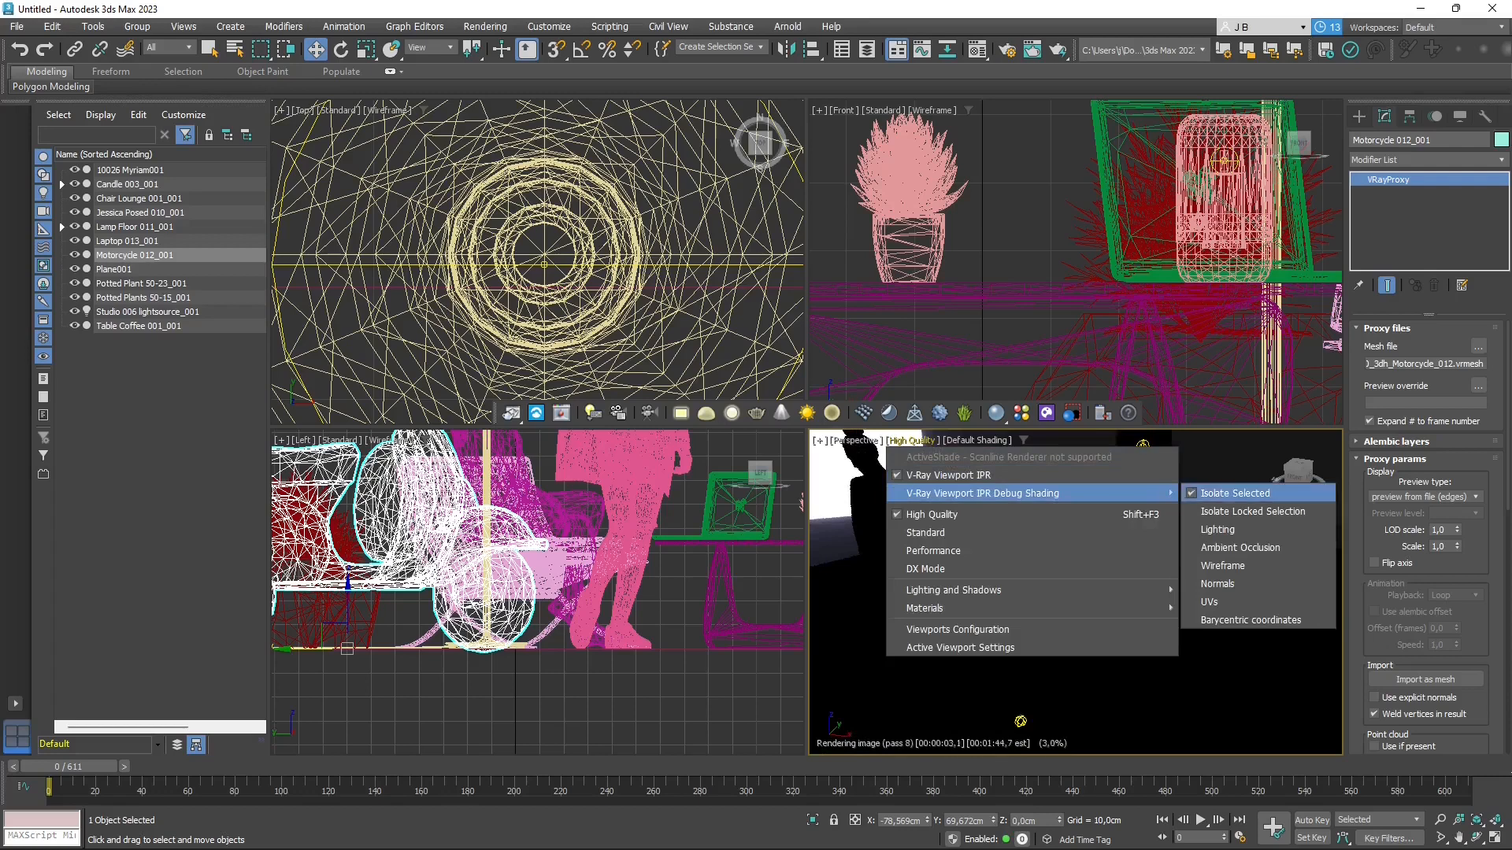
{"action": "left_click", "coordinate": [1250, 493]}
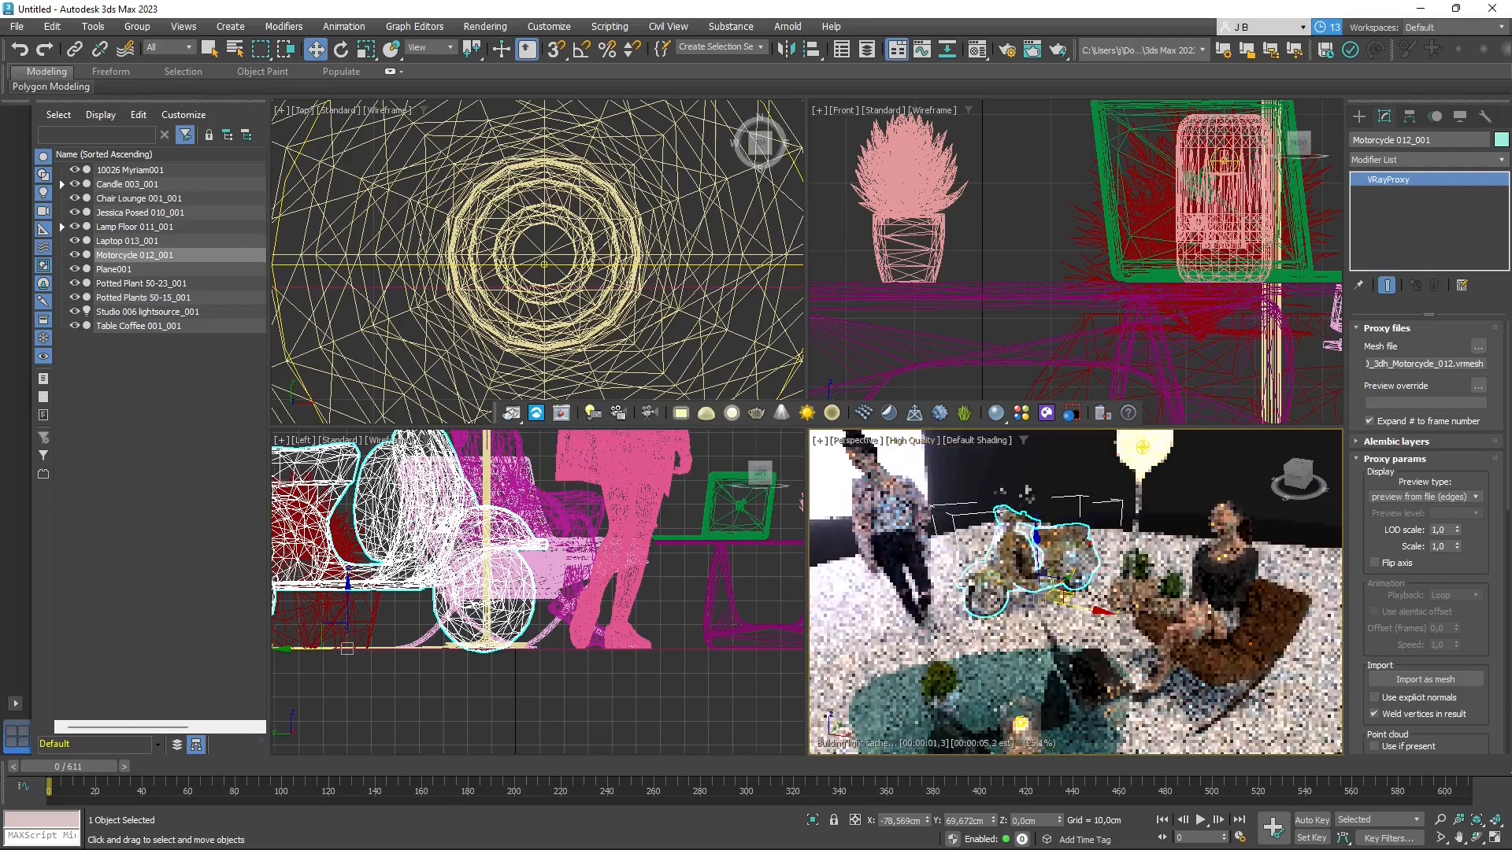
{"action": "left_click", "coordinate": [1059, 466]}
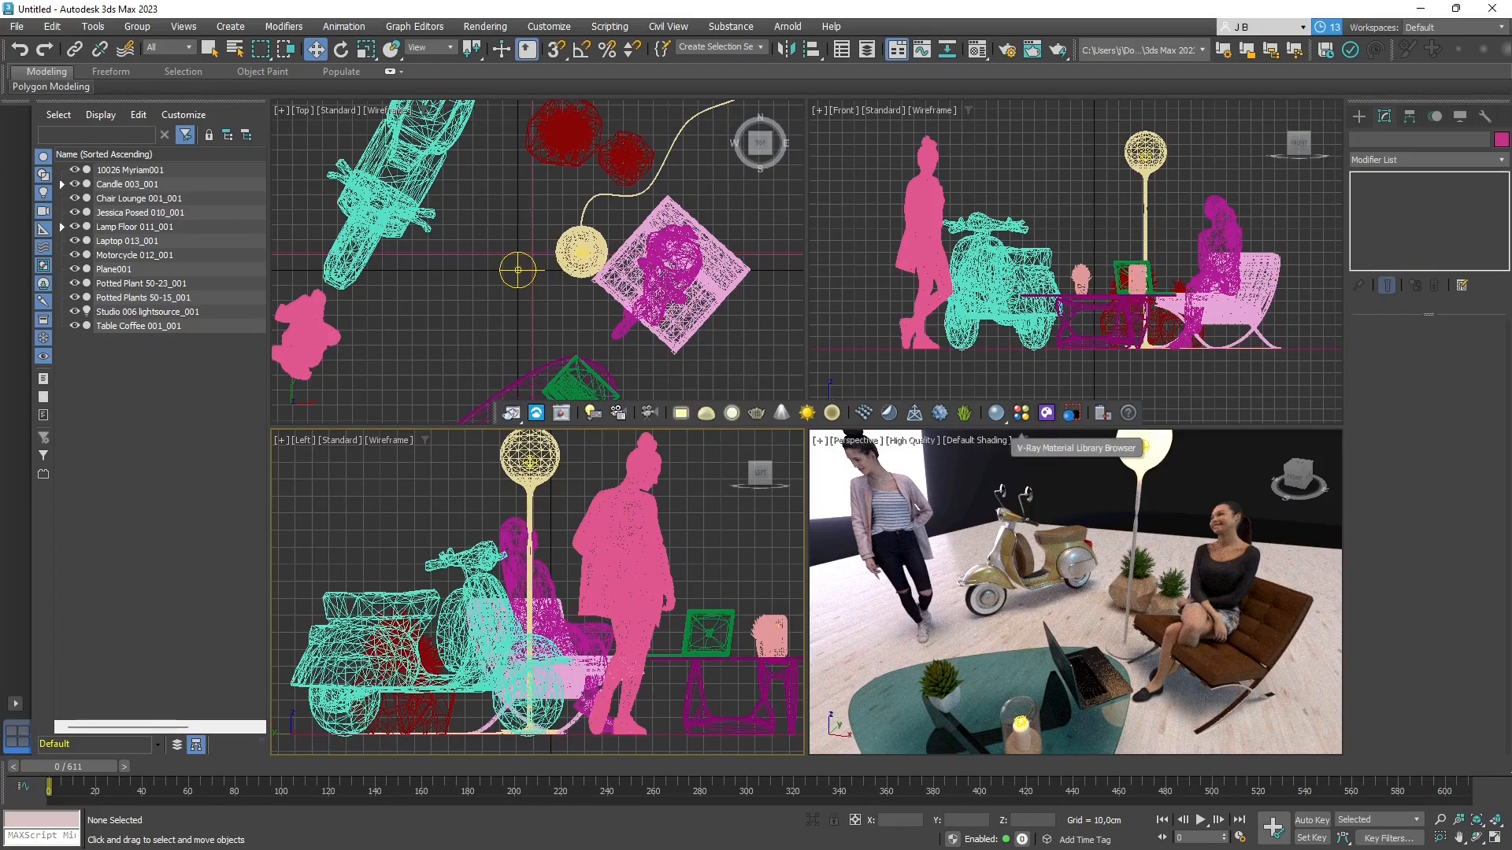
- Browse the V-Ray Material Library Browser's categories, including Diagrammatic, Glass, Liquid, Stone, Various, Tiles, Plastic and Ground, and close the browser
{"action": "left_click", "coordinate": [1022, 414]}
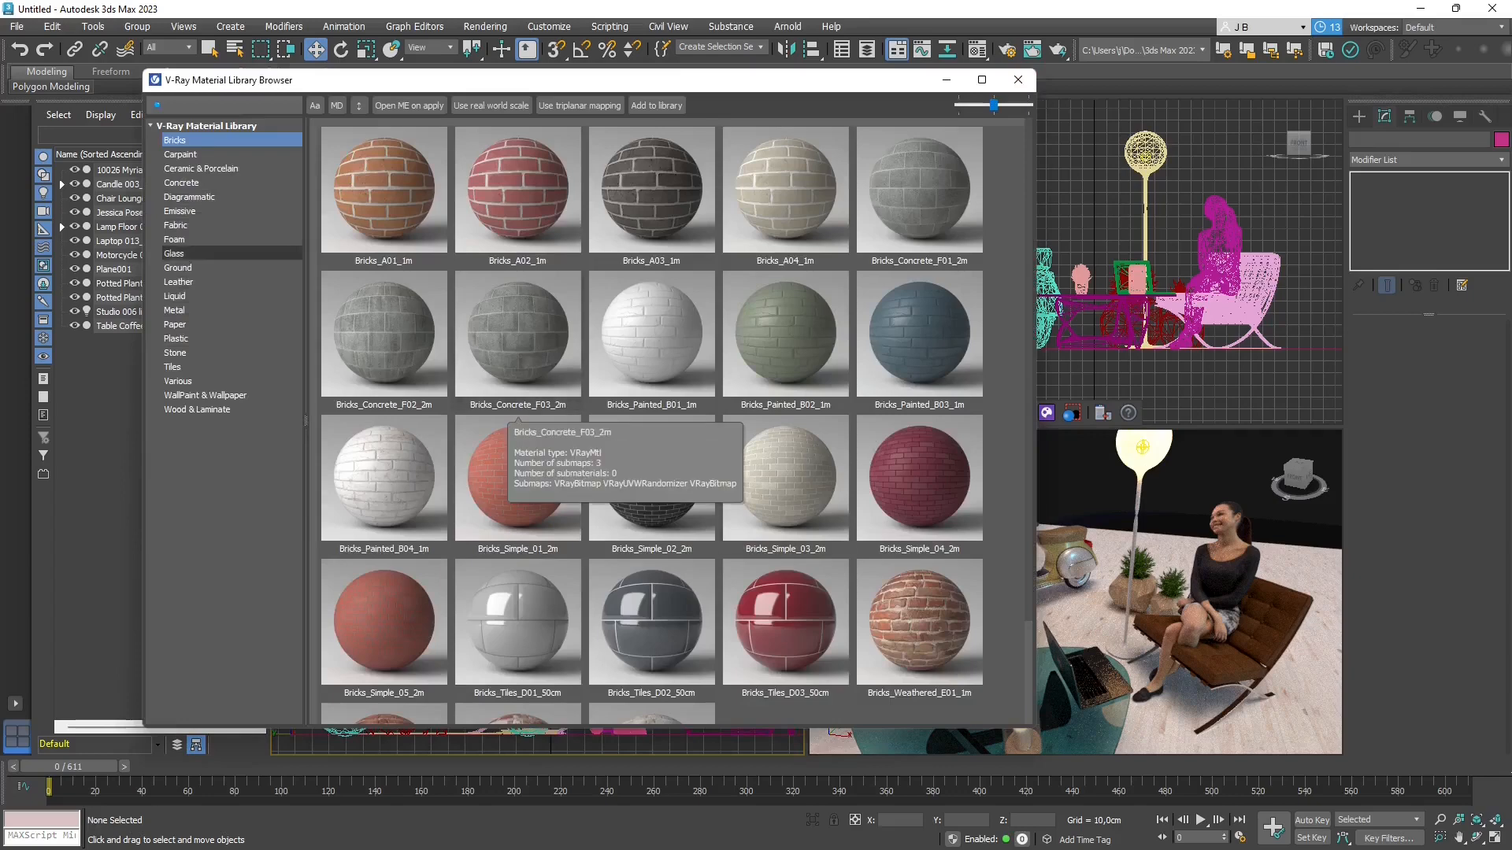
{"action": "left_click", "coordinate": [189, 197]}
{"action": "left_click", "coordinate": [185, 254]}
{"action": "left_click", "coordinate": [186, 296]}
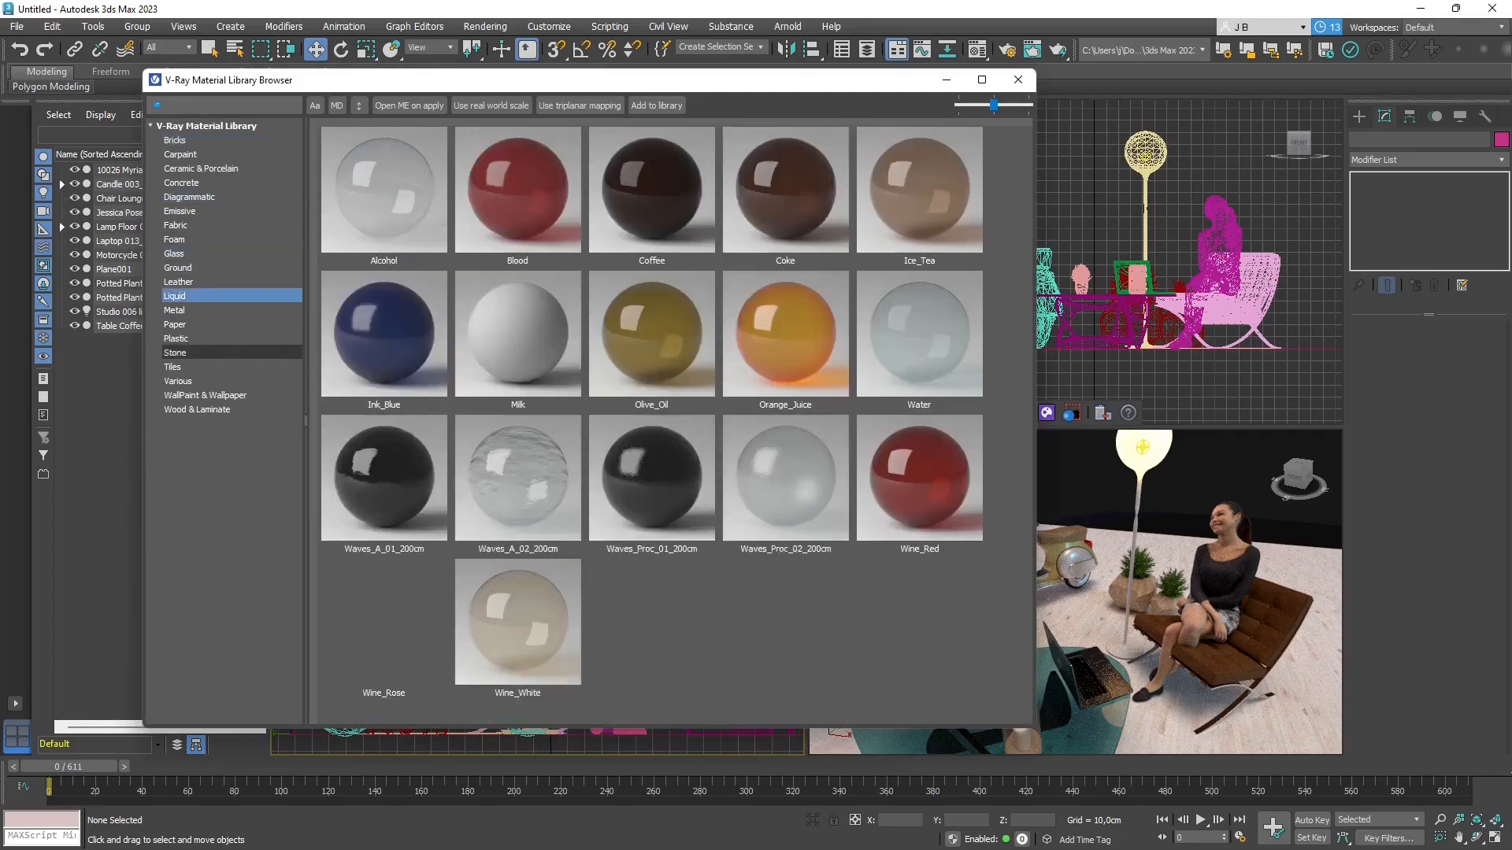
{"action": "left_click", "coordinate": [186, 353]}
{"action": "left_click", "coordinate": [185, 381]}
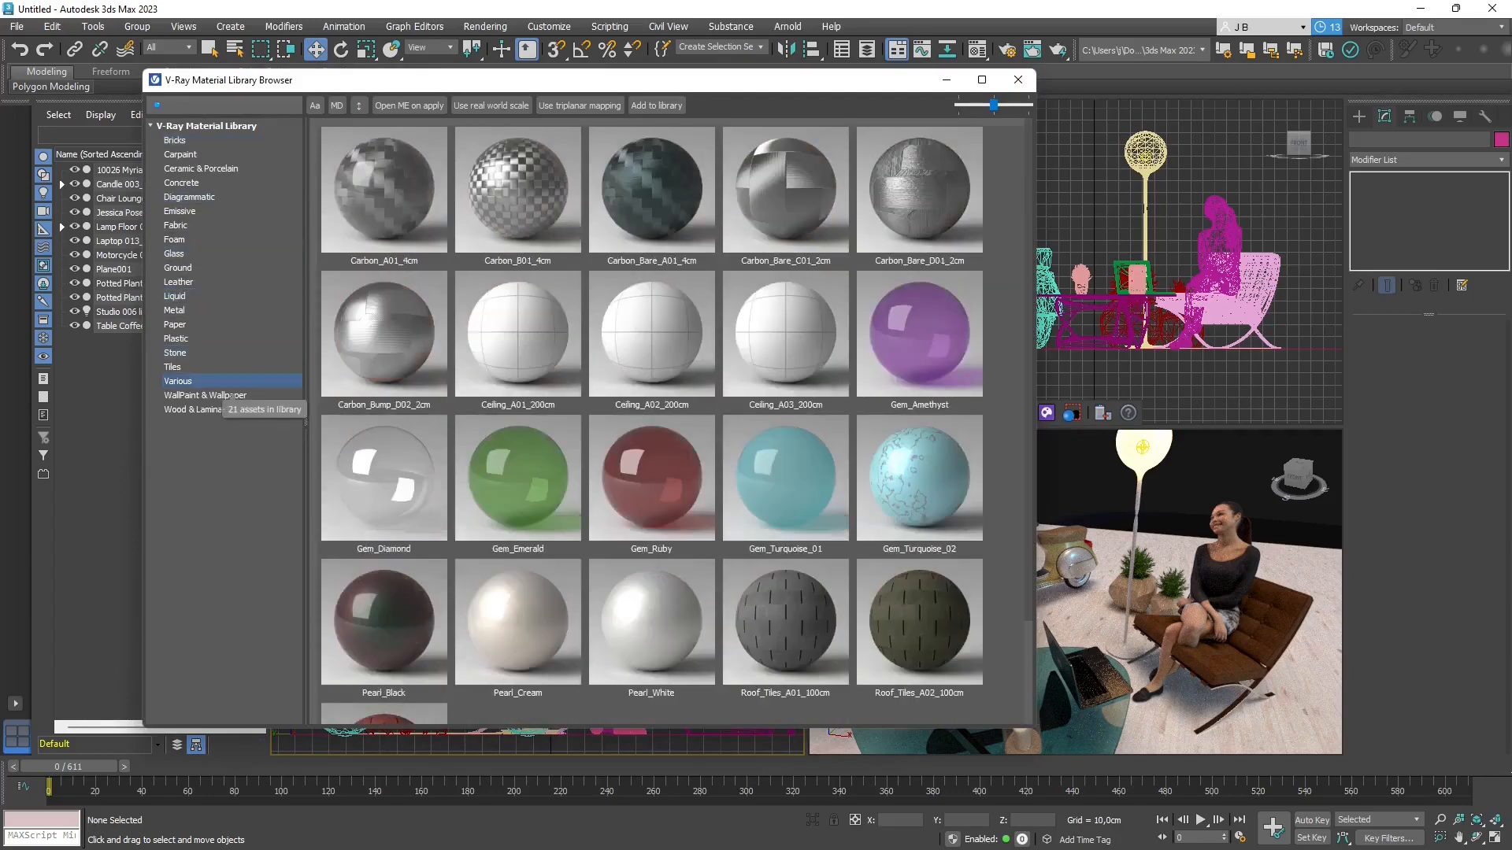
{"action": "left_click", "coordinate": [186, 367]}
{"action": "left_click", "coordinate": [186, 338]}
{"action": "left_click", "coordinate": [186, 296]}
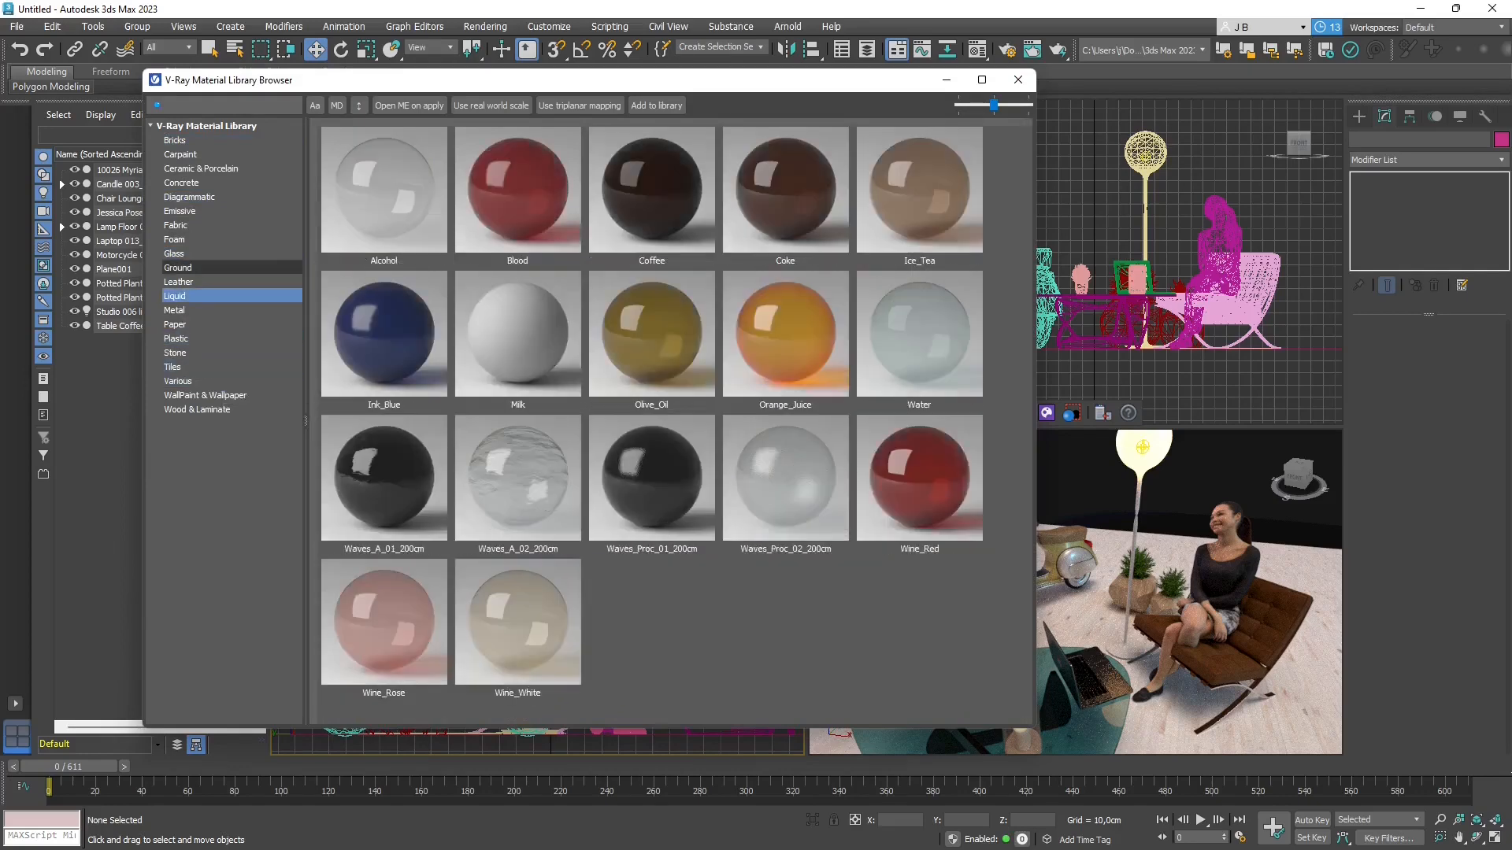
{"action": "left_click", "coordinate": [185, 267]}
{"action": "left_click", "coordinate": [186, 254]}
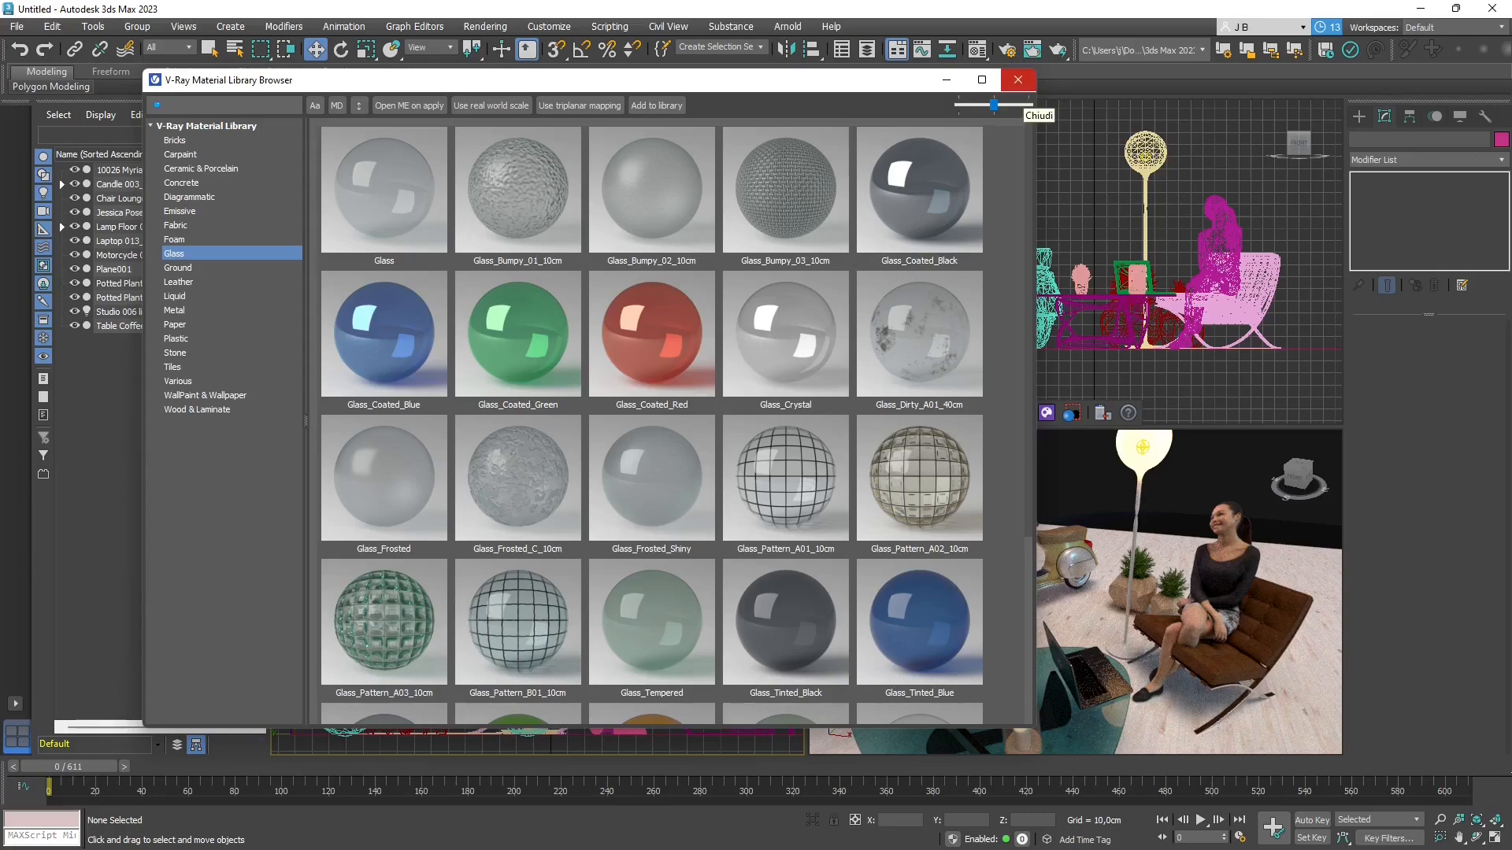
{"action": "left_click", "coordinate": [1018, 79]}
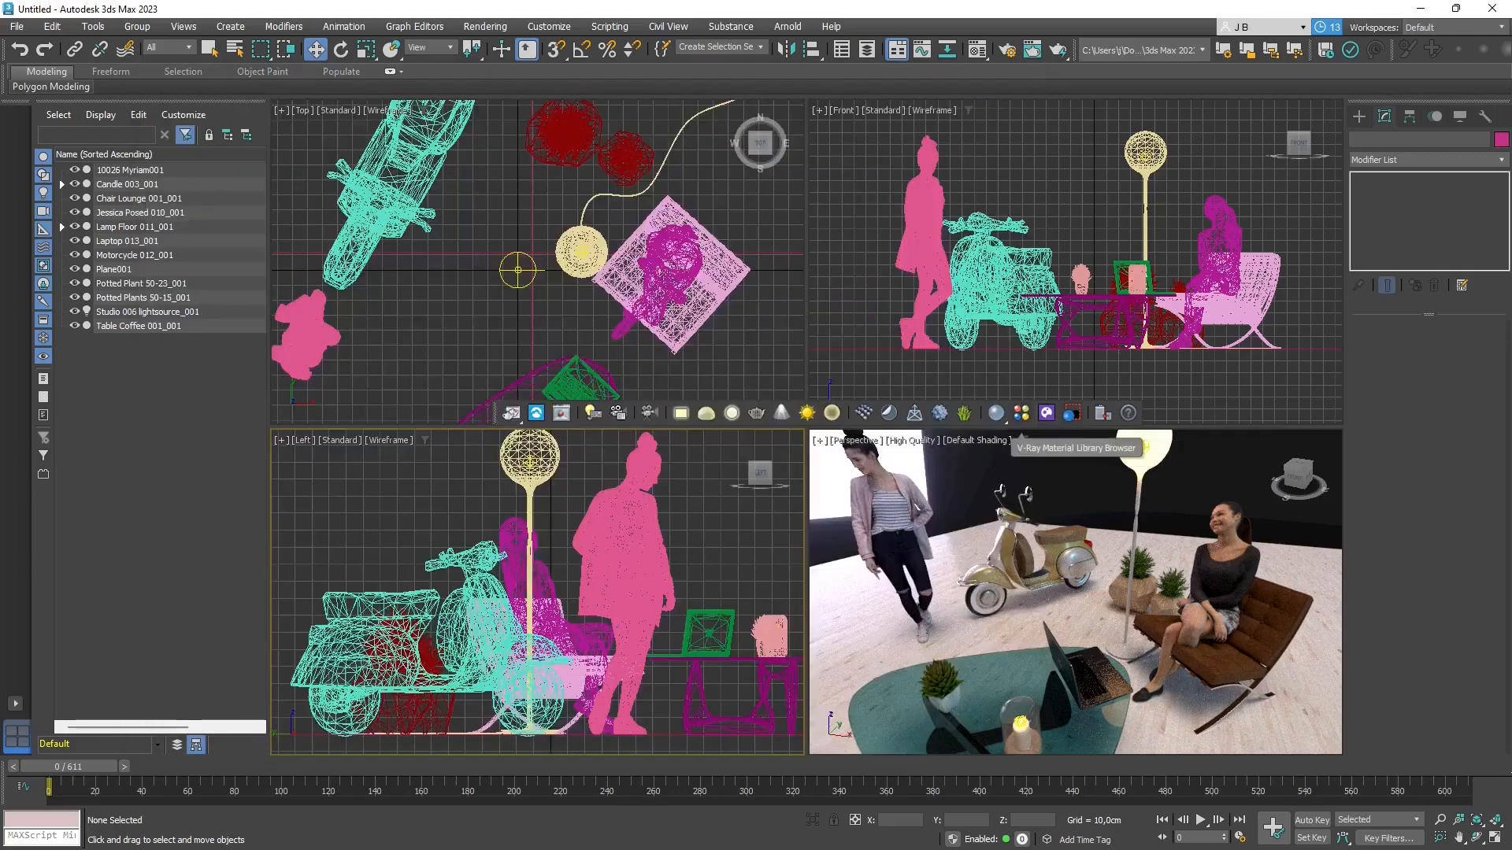